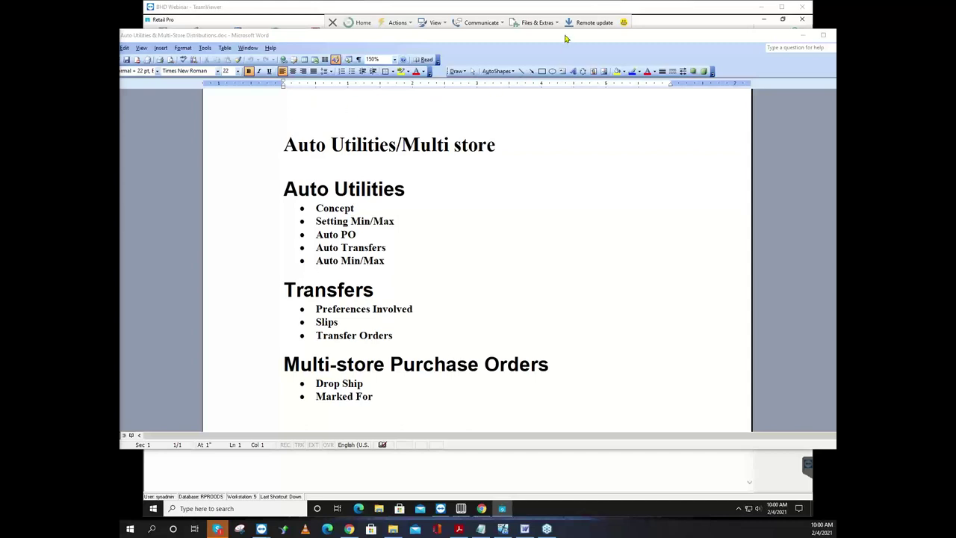
Step: Put the Word outline away and open the Retail Pro inventory list in its Auto Min/Max view
click(803, 35)
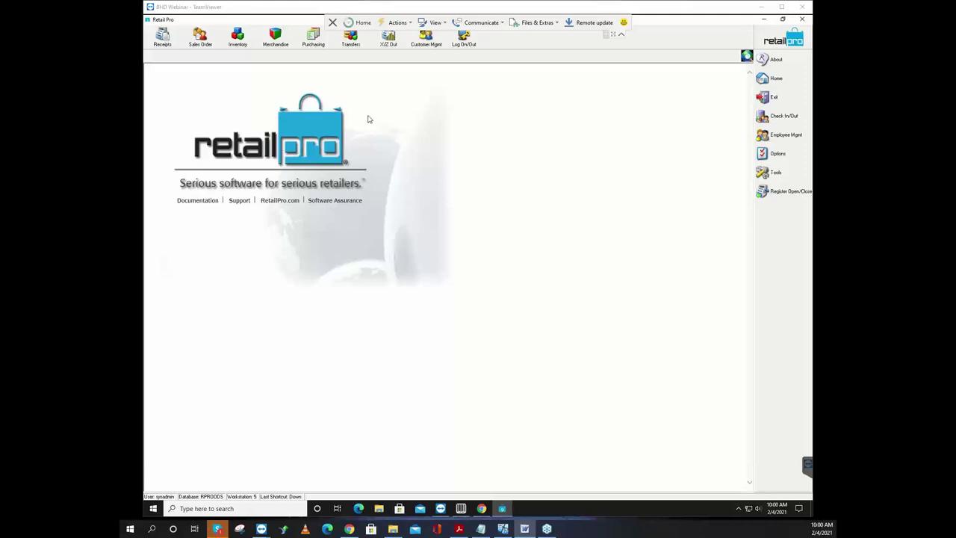
click(240, 43)
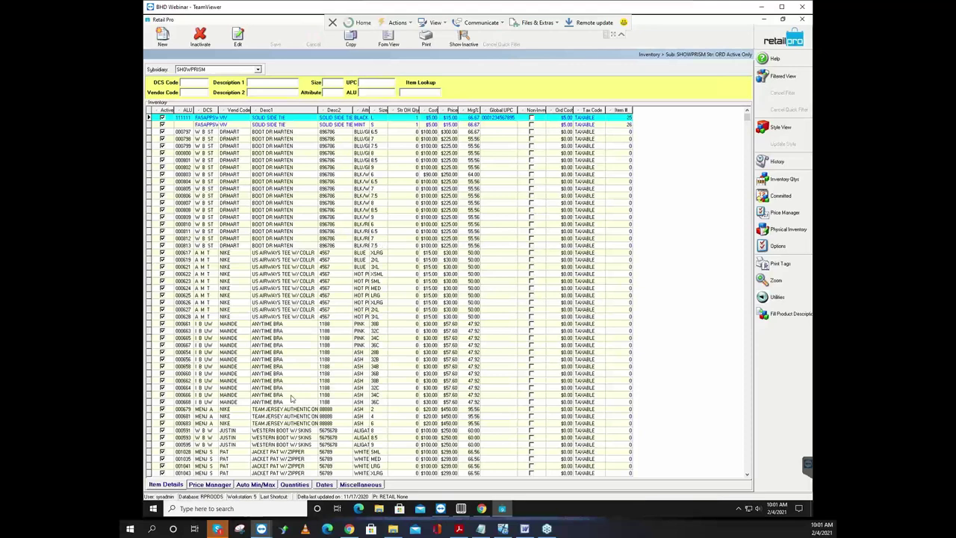
click(257, 484)
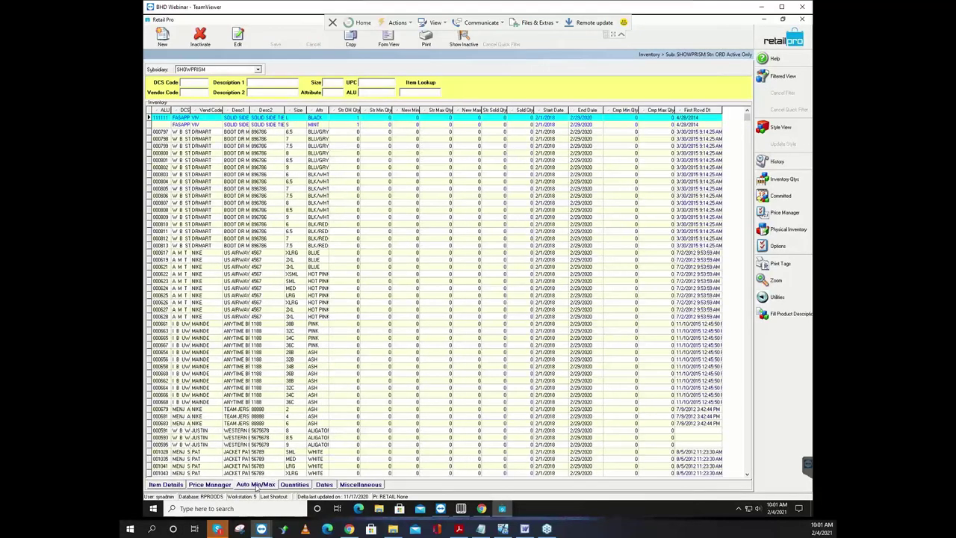
Step: Examine the minimum and maximum quantities of the black solid side tie for the company and each store, then close the quantities window
click(383, 120)
click(445, 120)
click(784, 180)
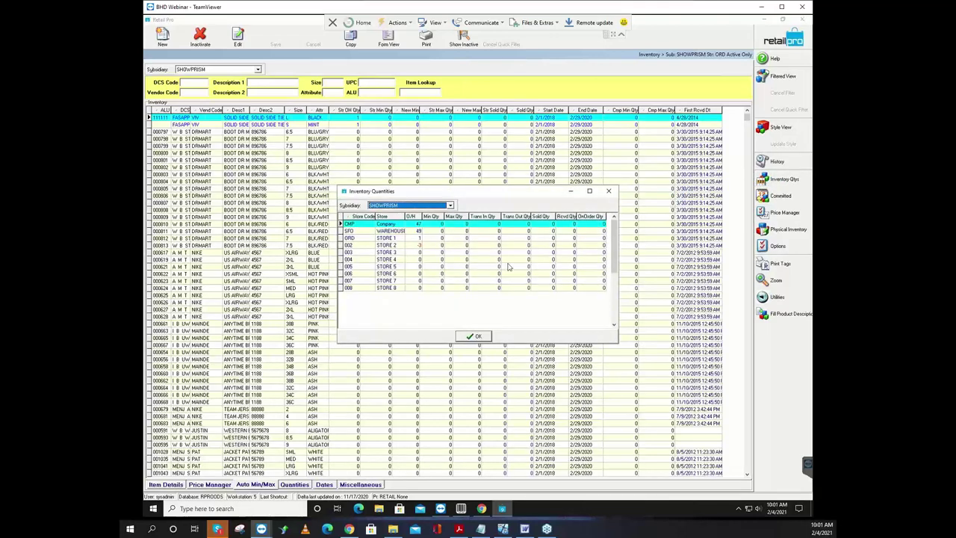
click(439, 237)
click(433, 251)
click(433, 265)
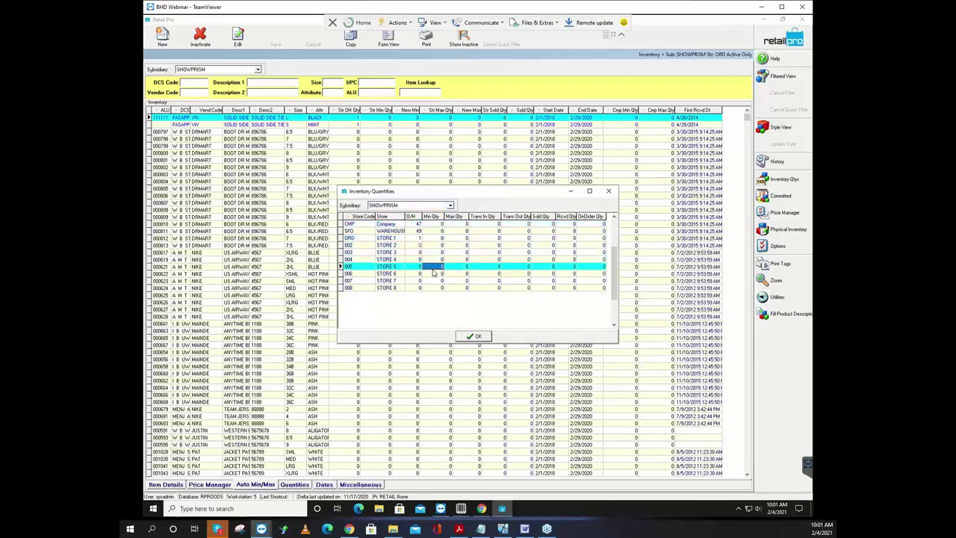
click(433, 273)
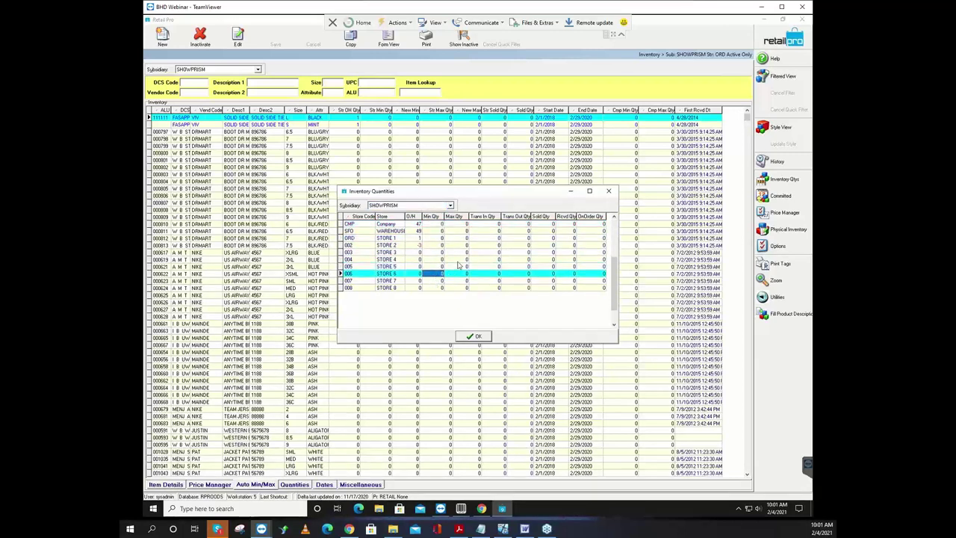
click(460, 239)
click(451, 274)
click(454, 288)
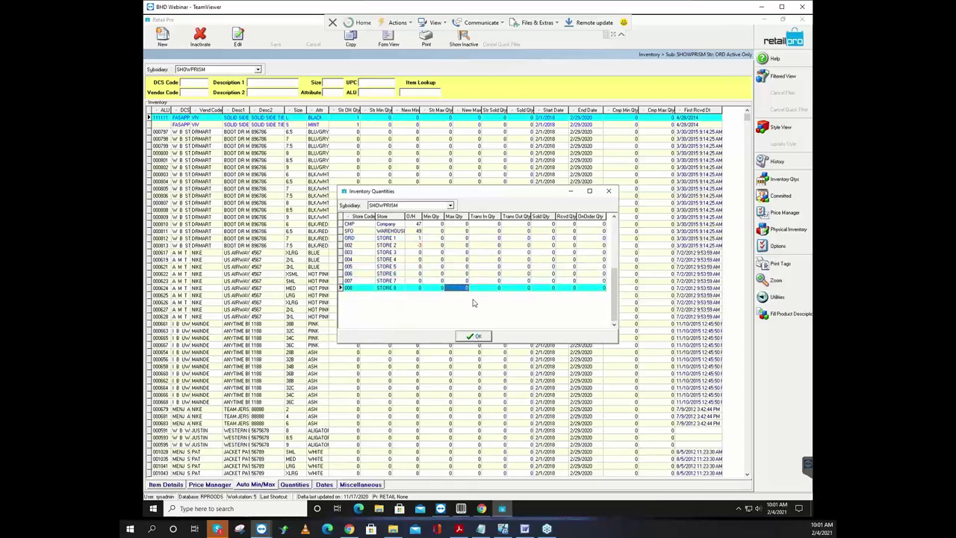
click(444, 224)
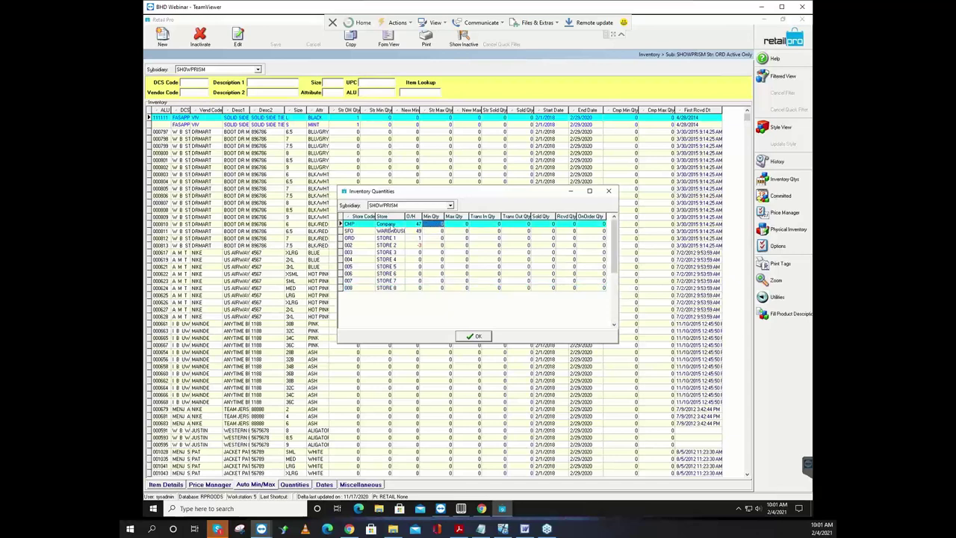
click(356, 225)
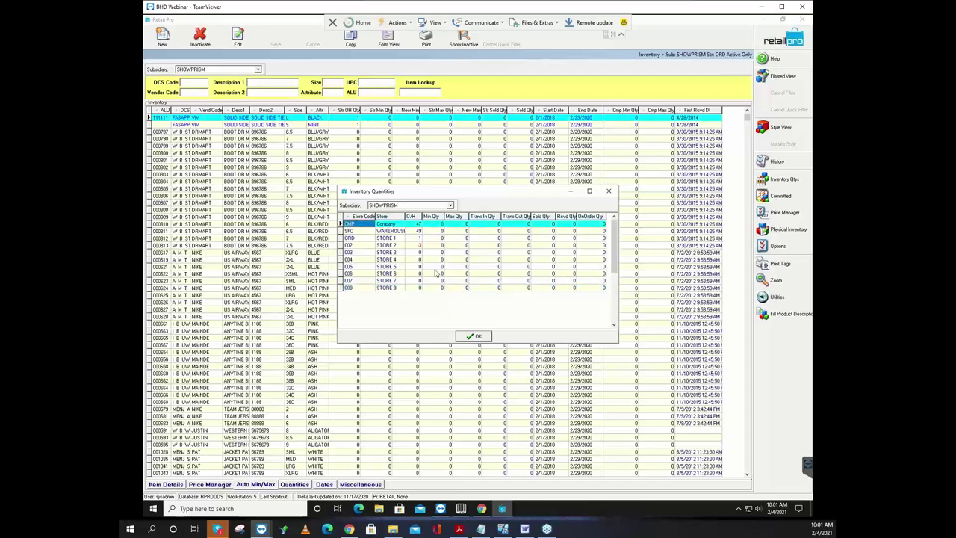
click(476, 337)
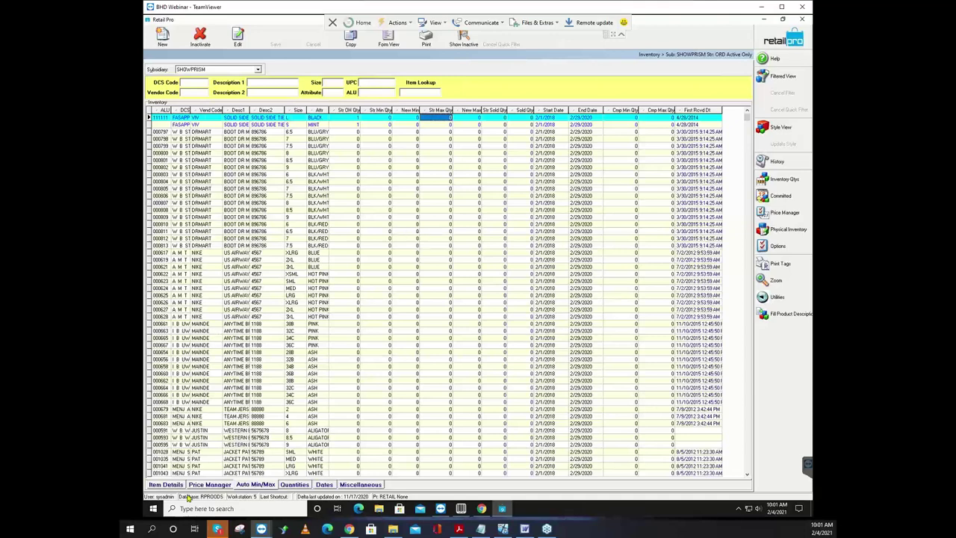
Step: Find Notepad on the remote computer and open a blank note in front of the inventory list
click(154, 509)
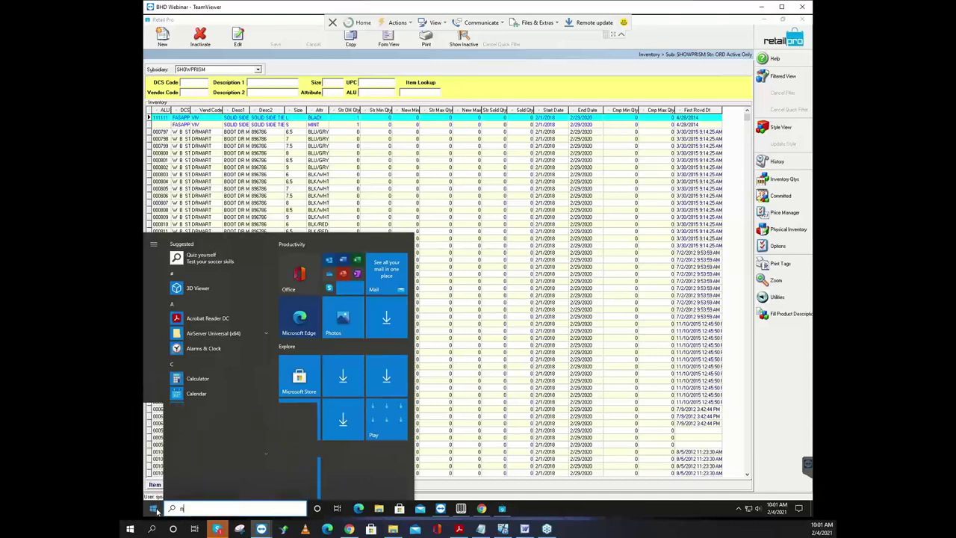
text(notepad)
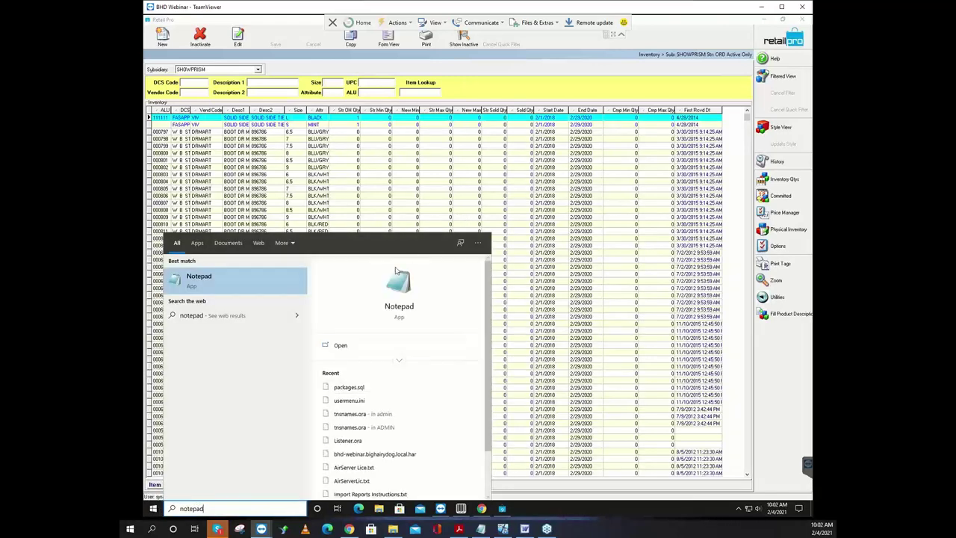
key(Escape)
click(276, 281)
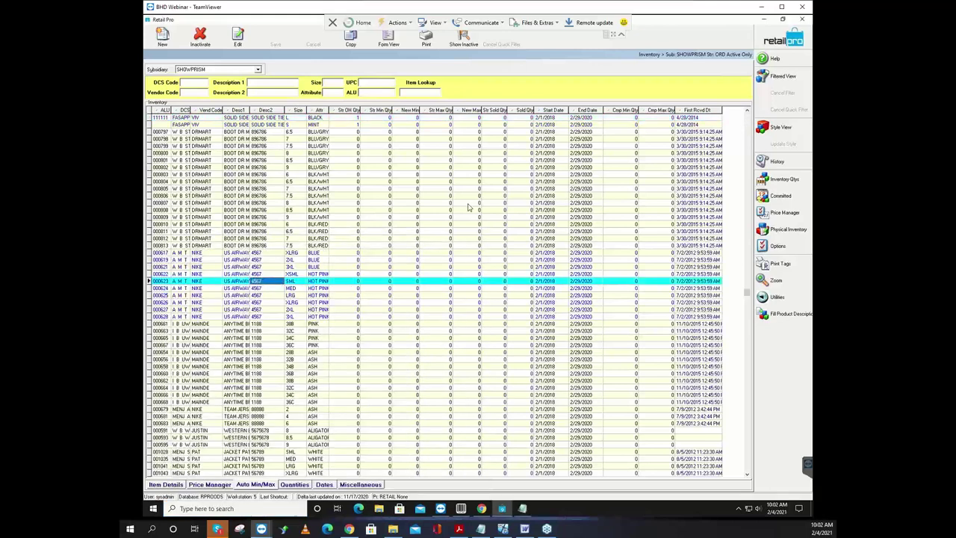
click(522, 508)
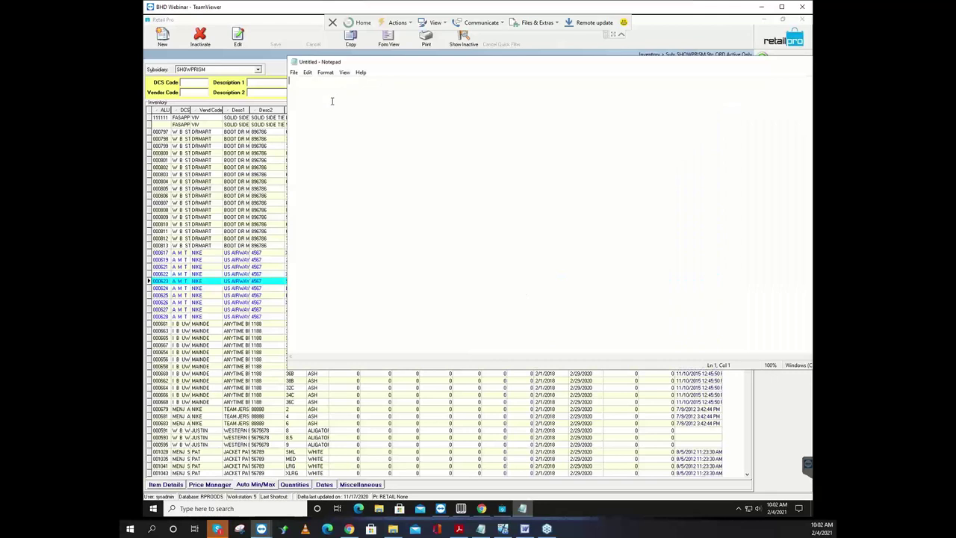
Step: Write an example in the note with MIN 10, Max 20 and OH 11 on separate lines
key(Return)
key(Return)
text(MIN)
text(10)
text(Max)
text(20)
text(OH)
text( 11)
Step: Add the lines "Order to Max" and "How Many ? 0" below the example, then highlight the MIN value of 10
key(Return)
text(Order to Max)
key(Return)
key(Return)
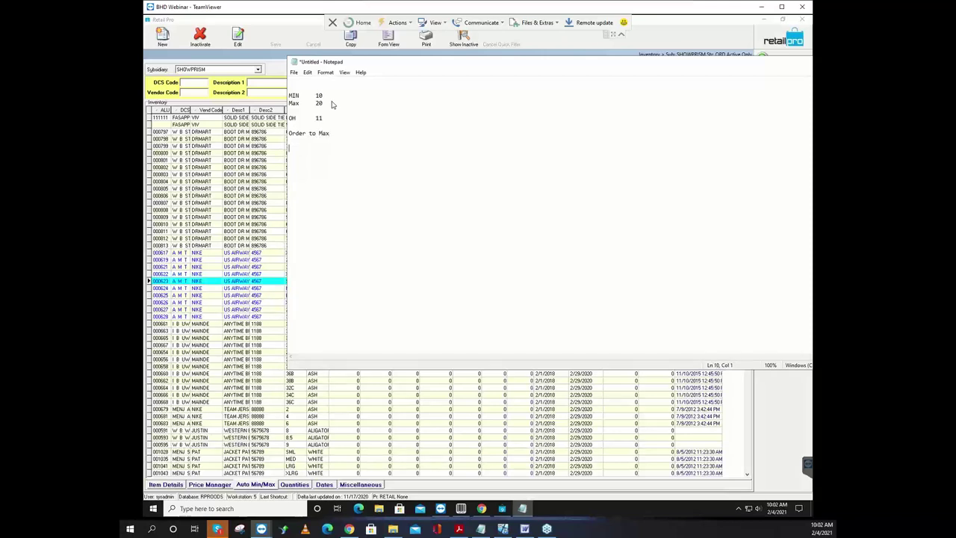
text(How Many ?)
text(9)
drag(323, 118, 315, 95)
Step: Reposition the Notepad window, make it narrower and minimize it to return to the inventory list
drag(723, 67, 641, 62)
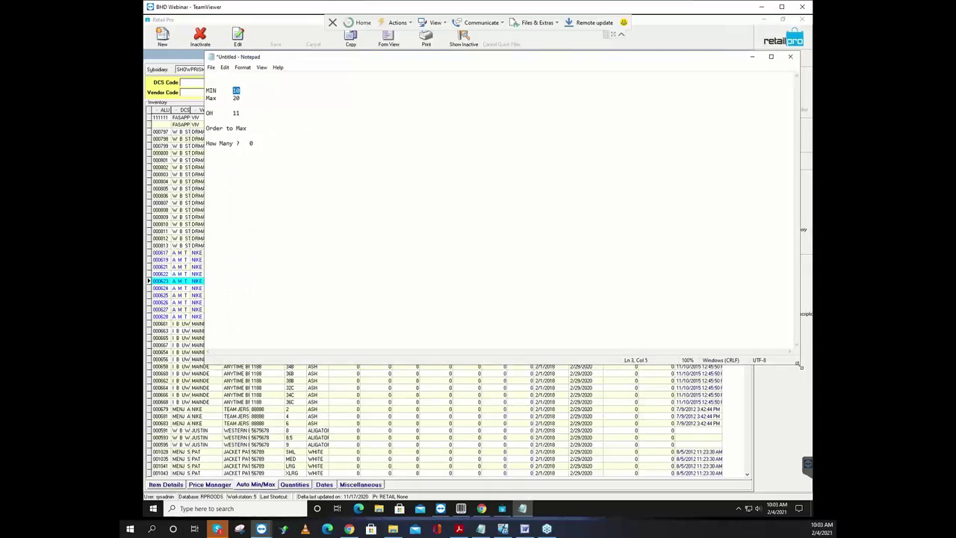
drag(799, 362, 566, 363)
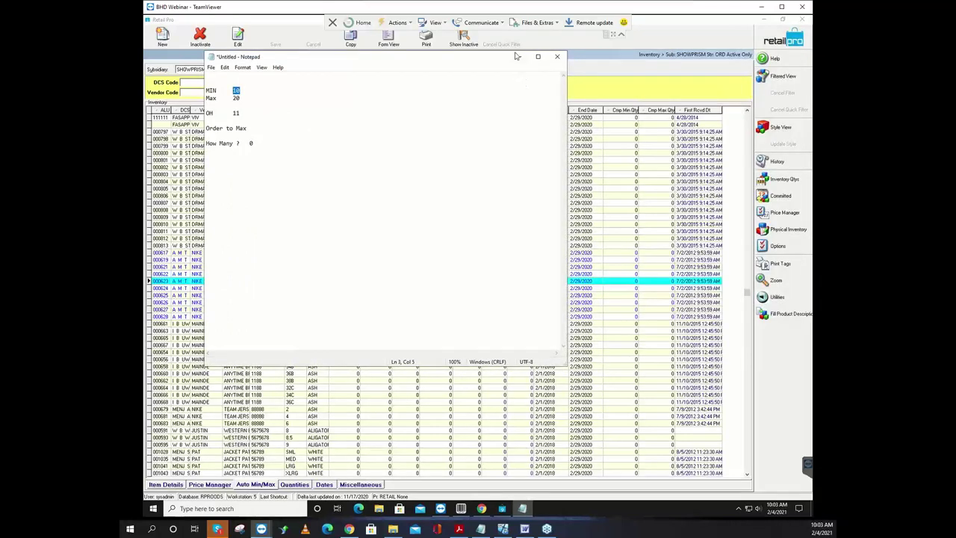
click(520, 57)
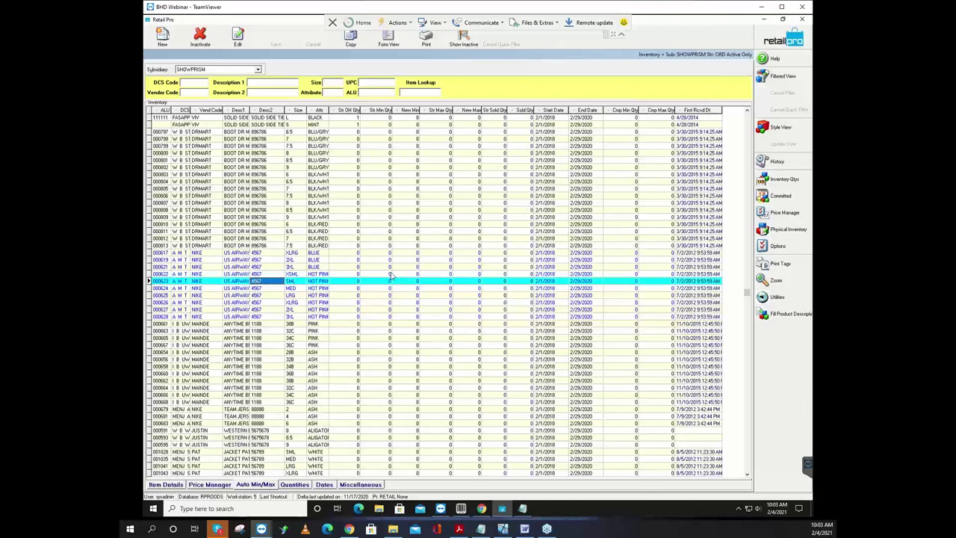
Step: Edit the inventory in list view and set Str Min Qty to 2 for the Nike US Airways tees from ALU 000617 through 000627
click(377, 253)
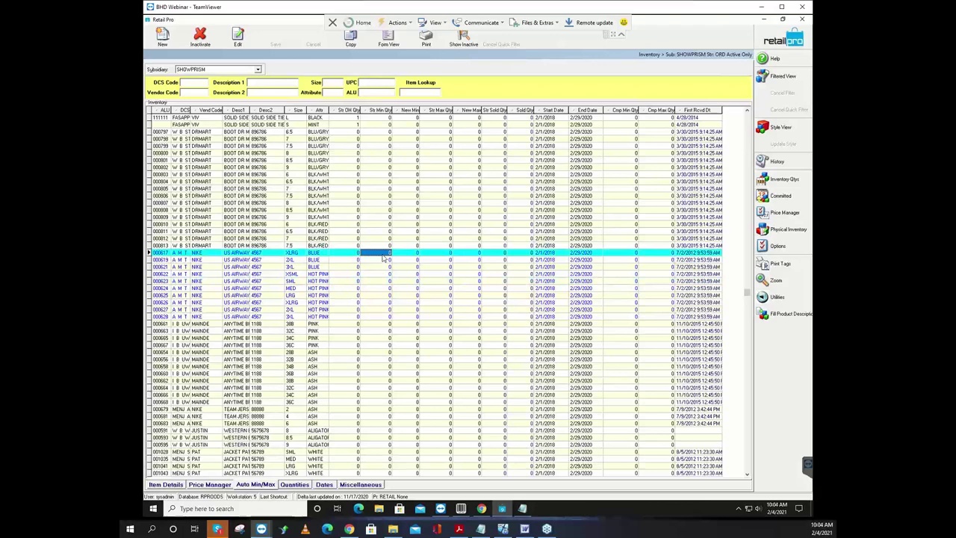
click(240, 39)
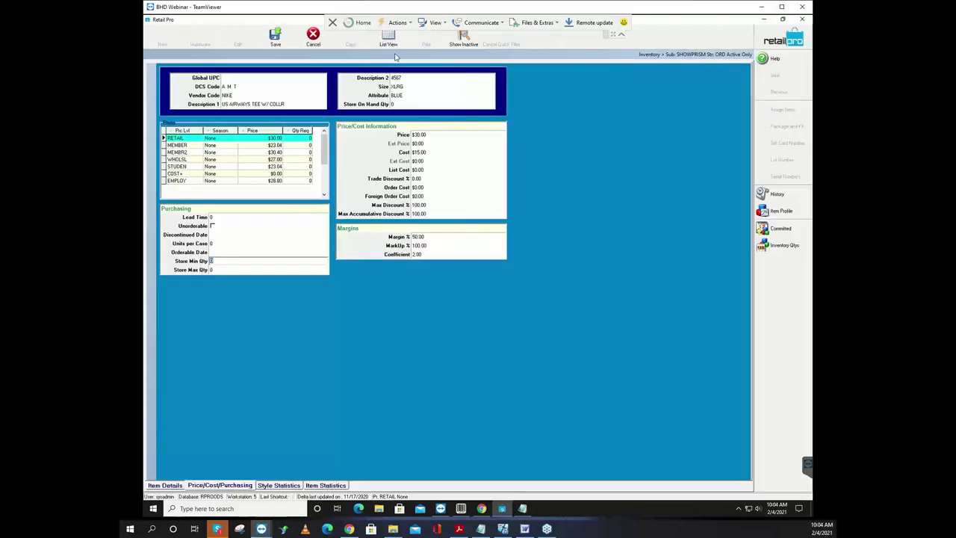
click(395, 41)
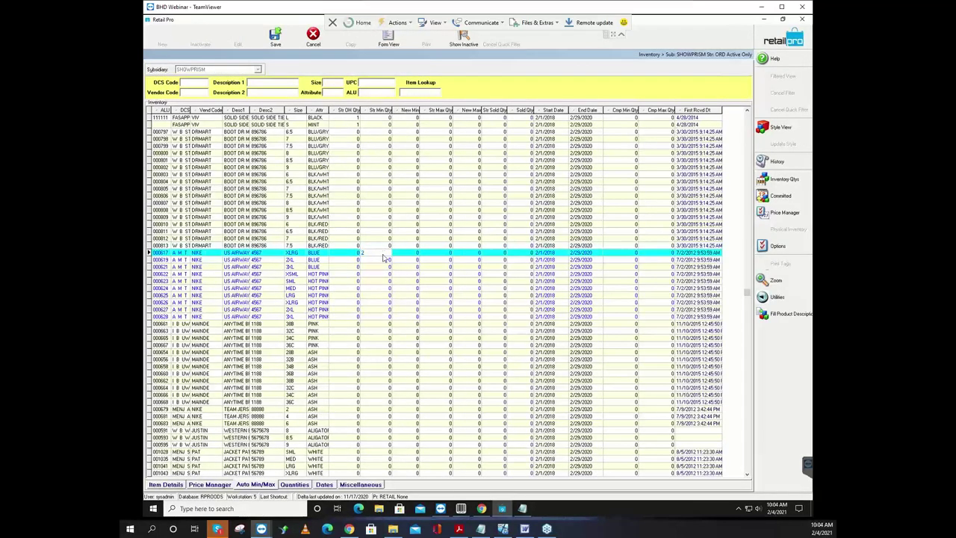
text(2)
key(Return)
text(2)
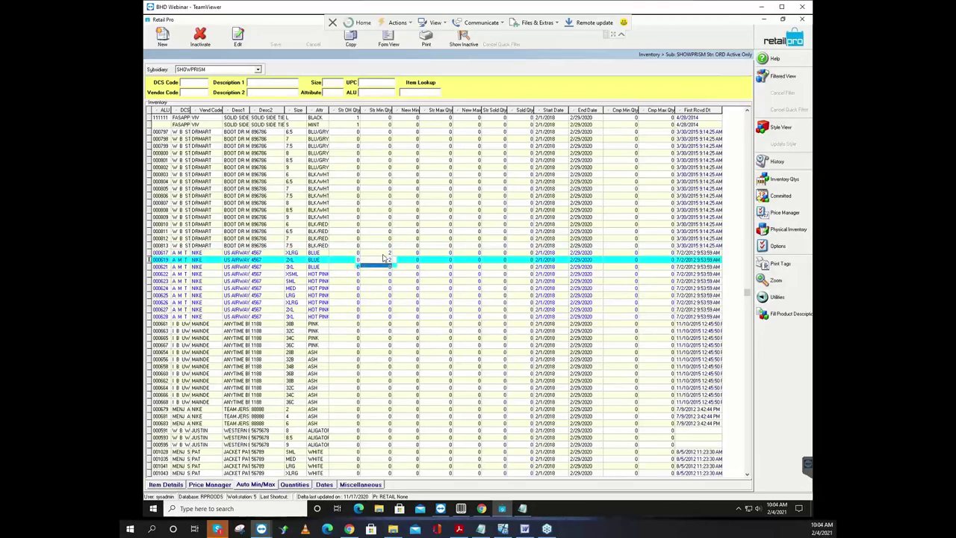
key(Return)
text(2)
key(Return)
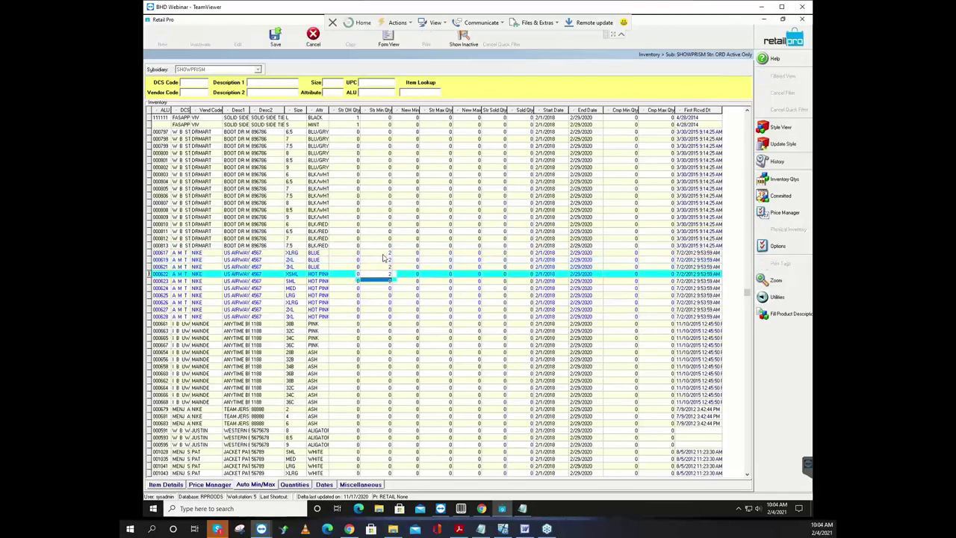
key(Return)
text(2)
key(Return)
text(2)
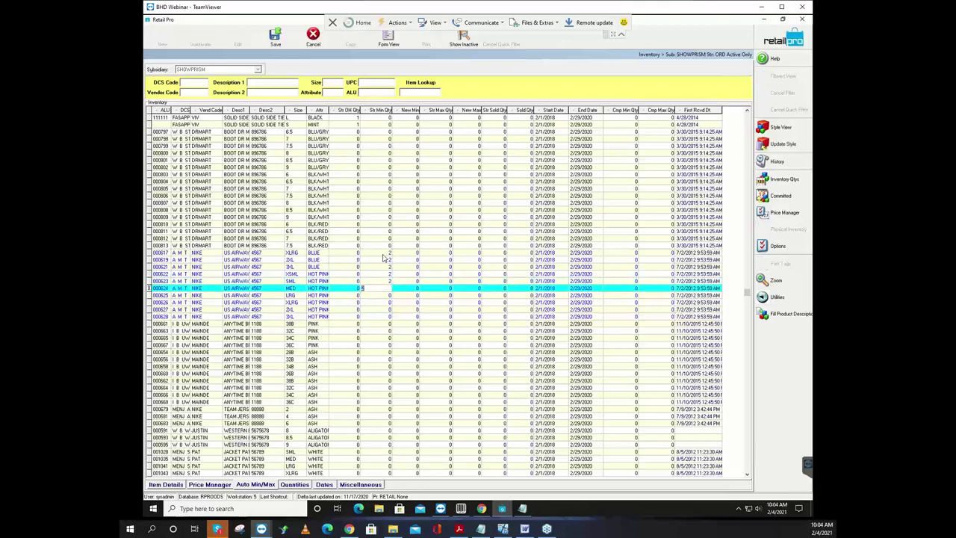
key(Return)
text(2)
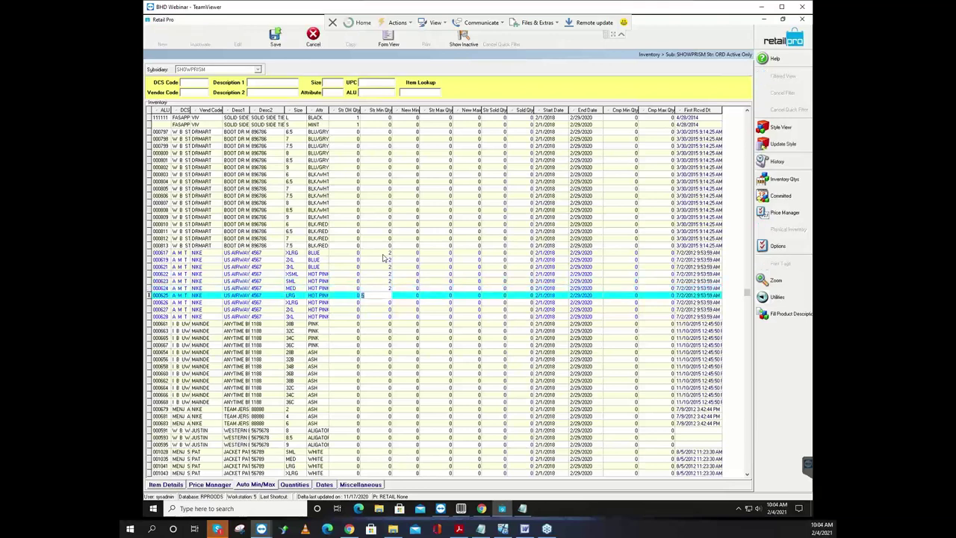
key(Return)
text(2)
key(Return)
text(2)
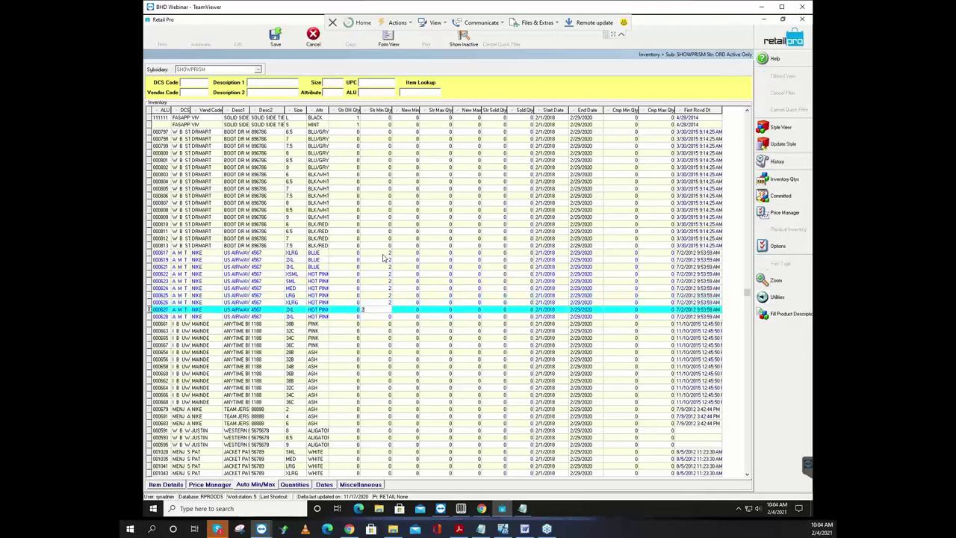
key(Return)
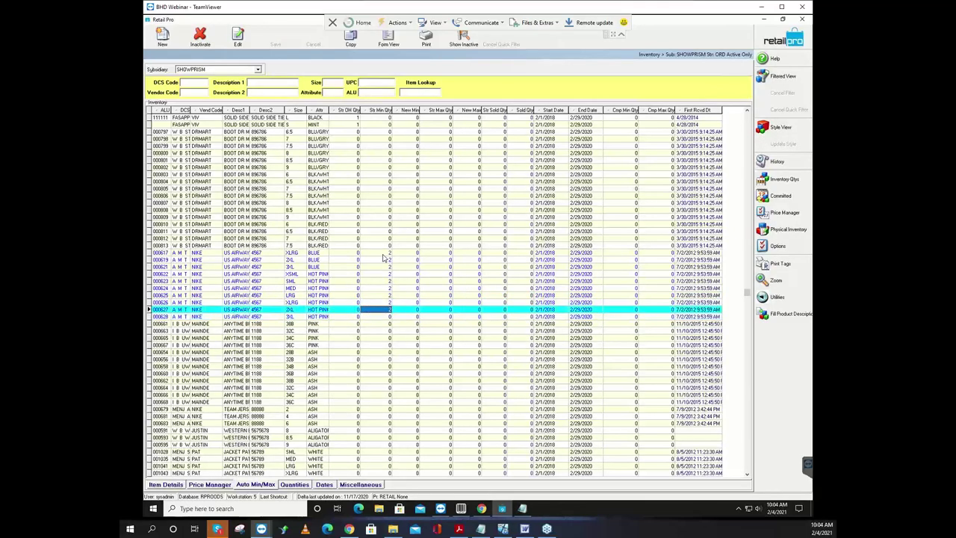
Step: Set Str Max Qty to 4 for the Nike US Airways tees from ALU 000627 back up to 000617
key(Tab)
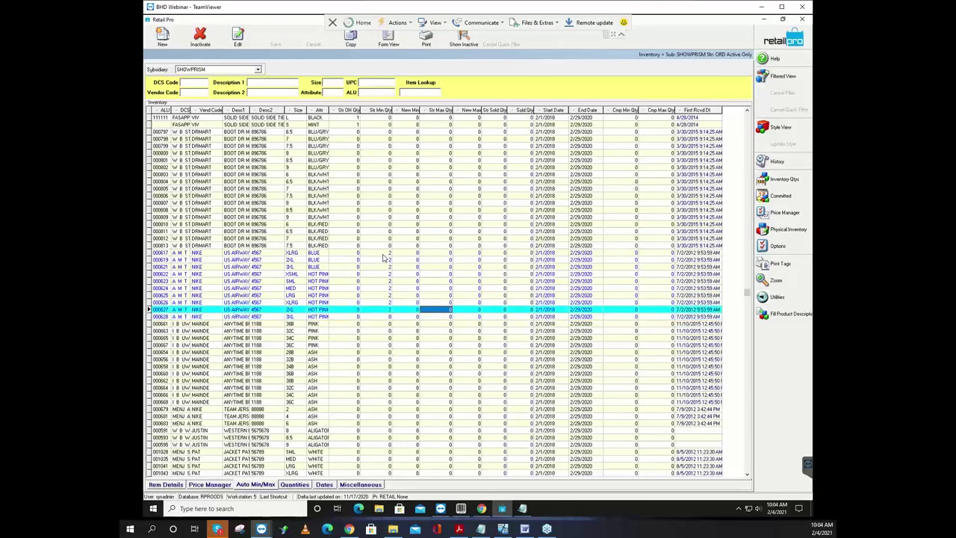
text(4)
key(Up)
text(4)
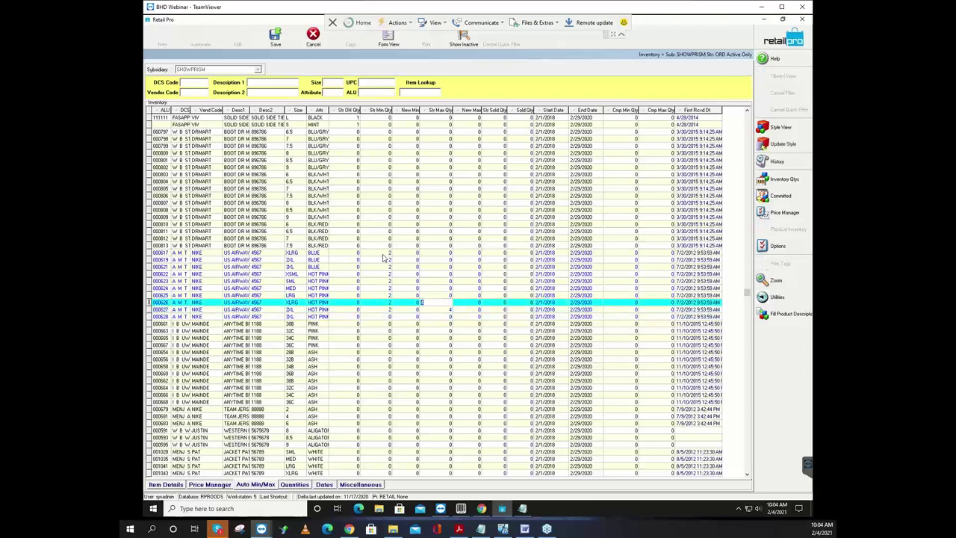
key(Up)
text(4)
key(Up)
text(4)
key(Up)
text(4)
key(Up)
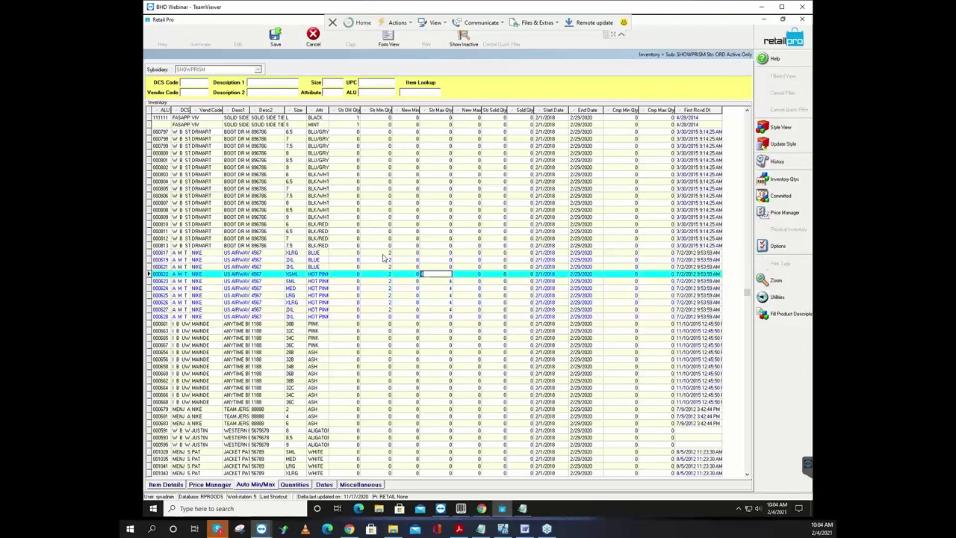
text(4)
key(Up)
text(4)
key(Up)
text(4)
key(Up)
text(4)
key(Up)
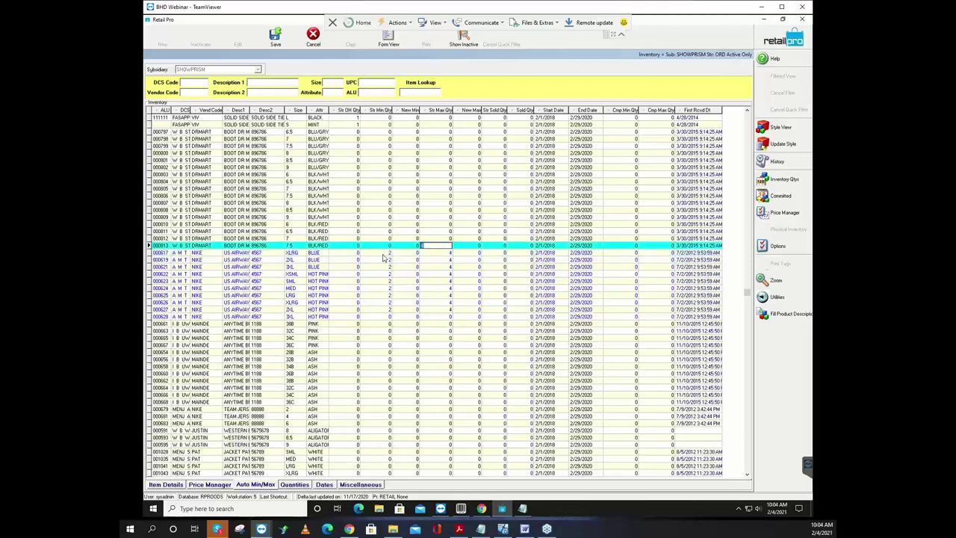
key(Up)
key(Down)
text(4)
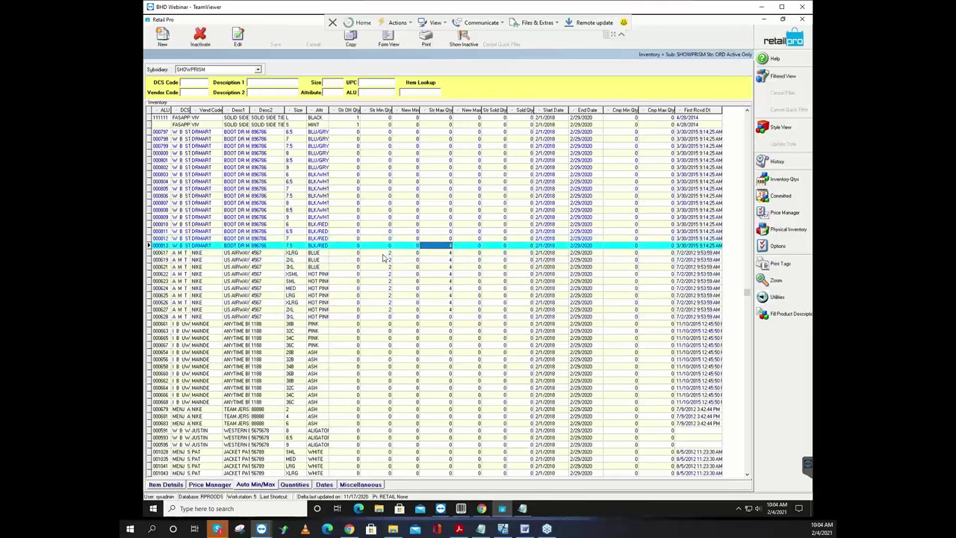
key(Down)
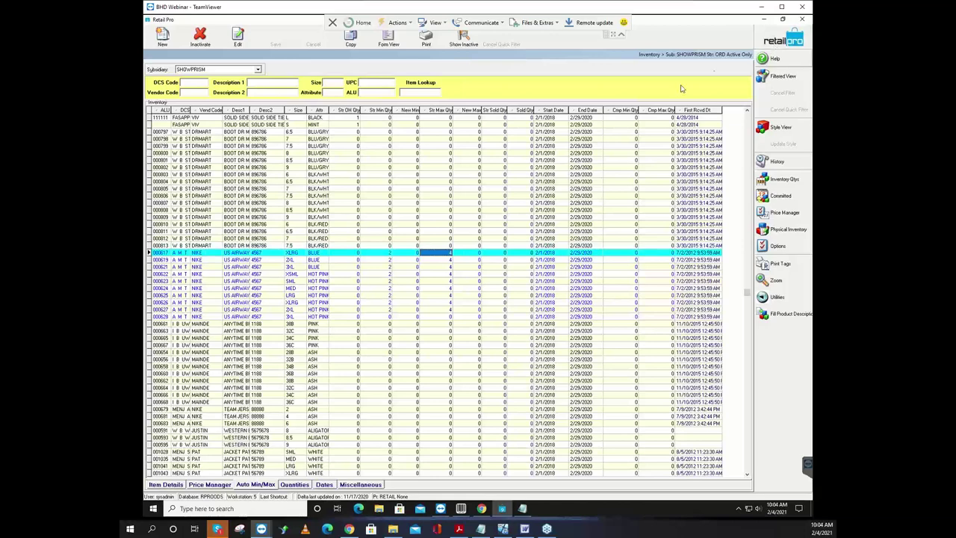
Step: Customize the inventory side menu in Menu Designer by adding the Select Location command
click(200, 253)
click(390, 255)
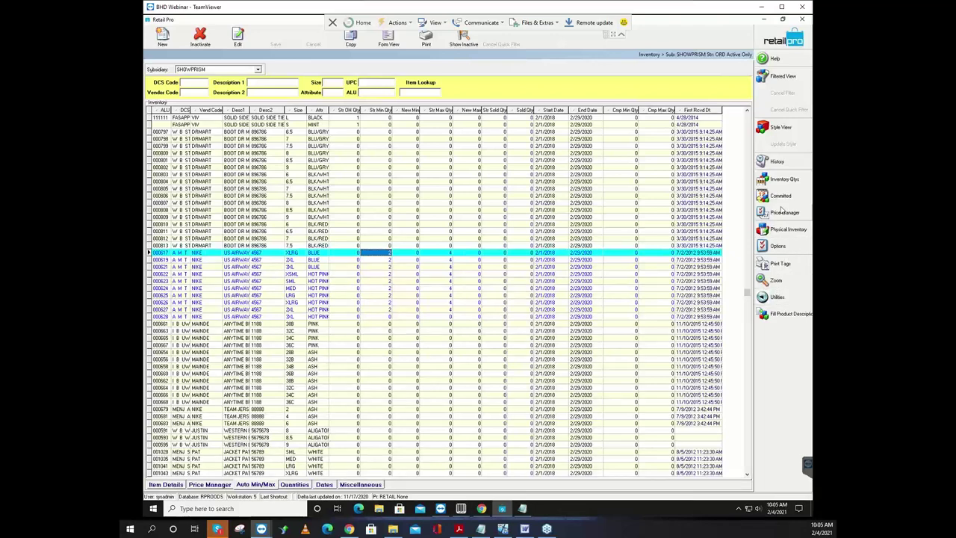
click(770, 340)
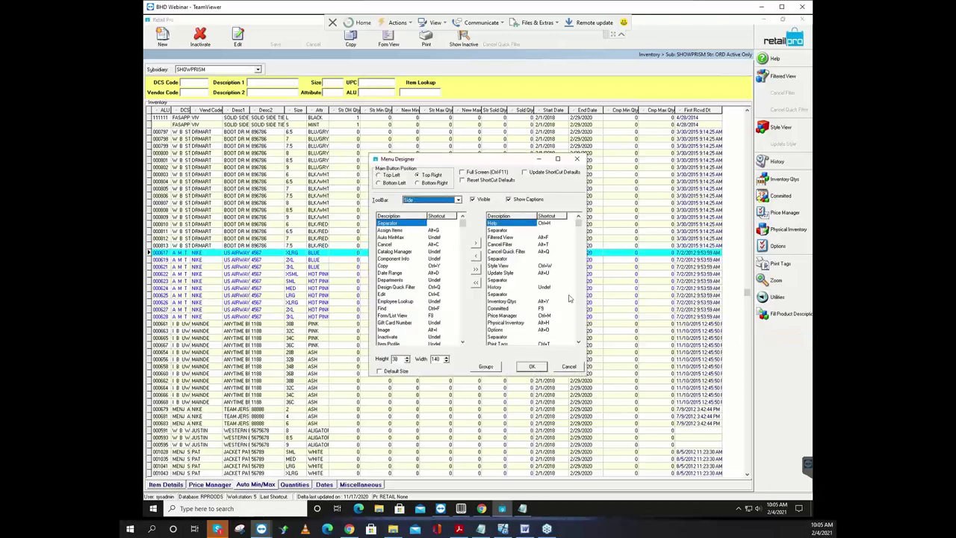
scroll(460, 331, down, 6)
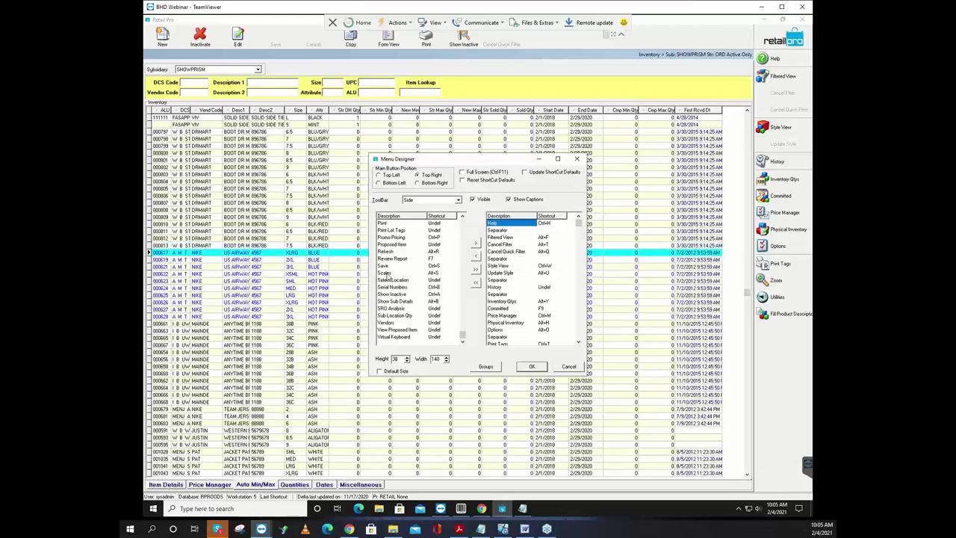
click(387, 281)
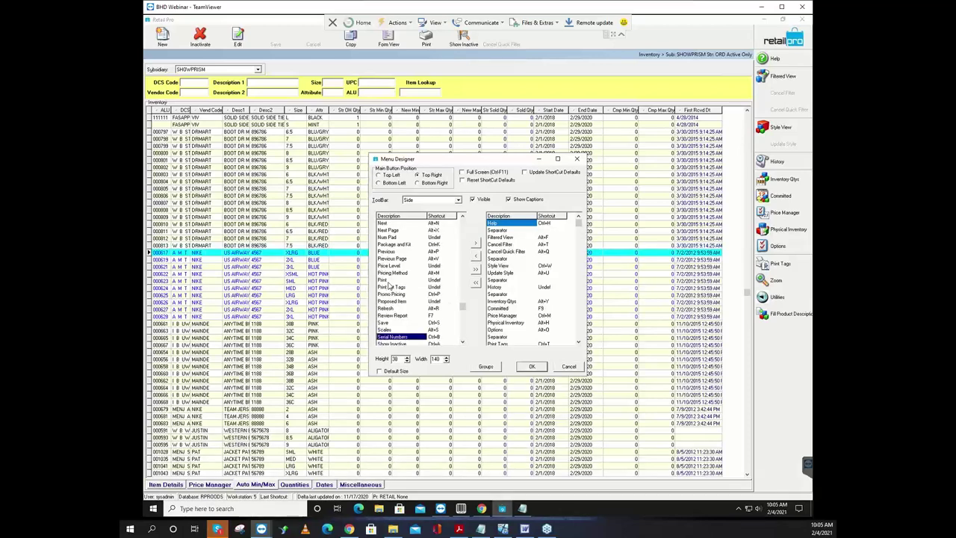
double_click(387, 281)
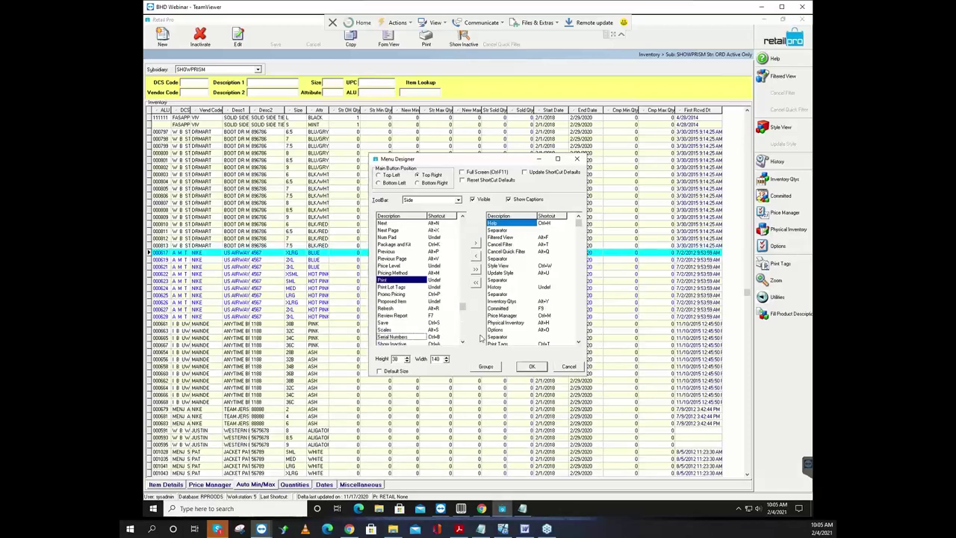
click(579, 336)
click(536, 365)
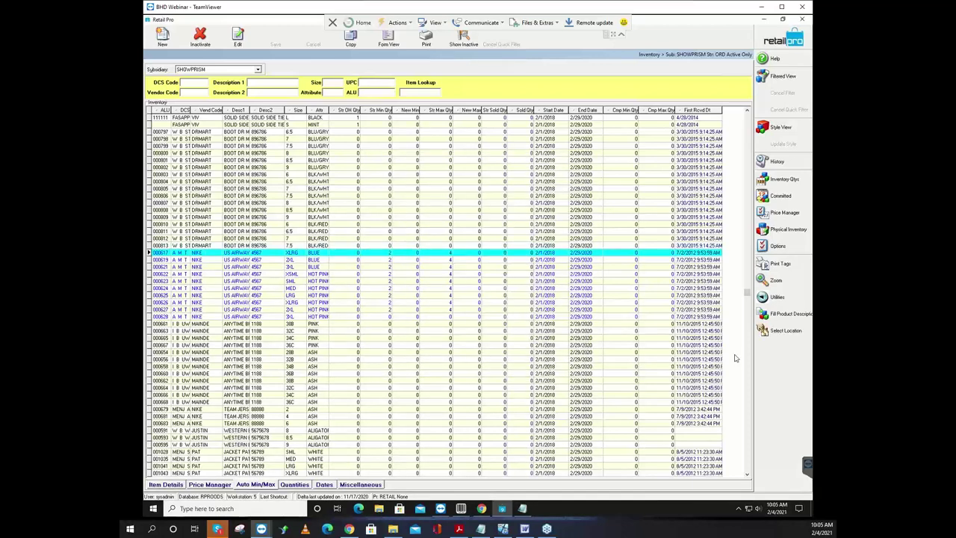
Step: Switch the current store to 002 - STORE 2 with Select Location
click(783, 331)
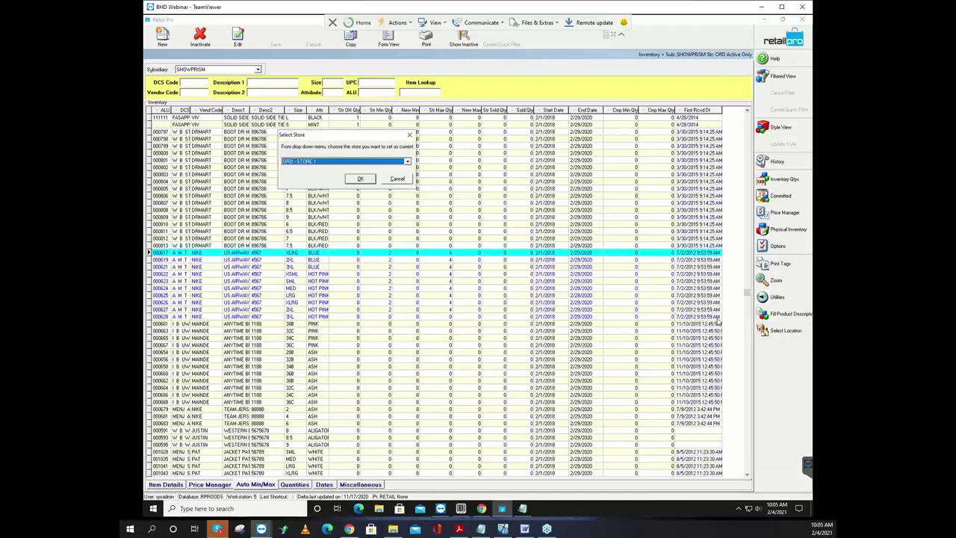
click(336, 162)
click(320, 170)
click(358, 184)
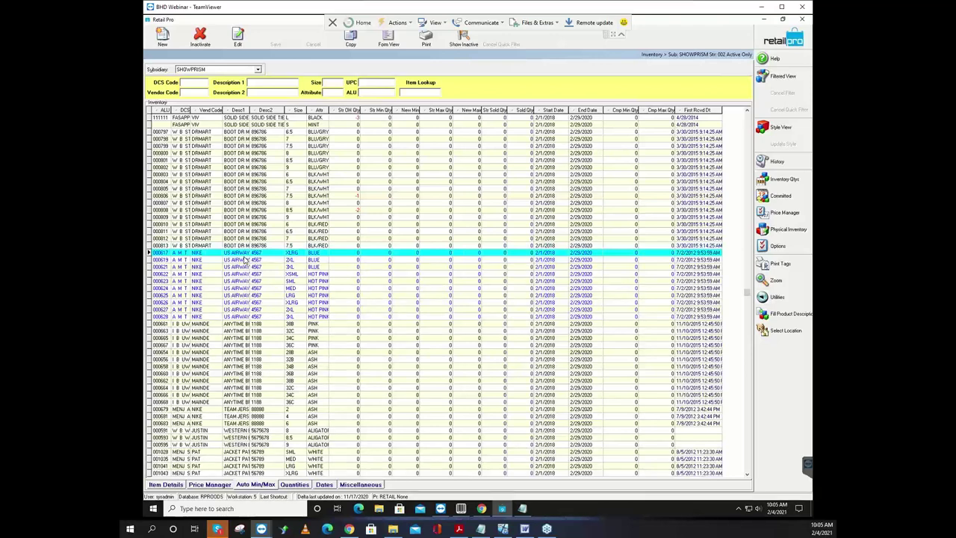
Step: Set Str Min Qty to 3 for the Nike US Airways tees from ALU 000617 through 000628
click(246, 254)
click(380, 255)
text(3)
key(Down)
text(3)
key(Down)
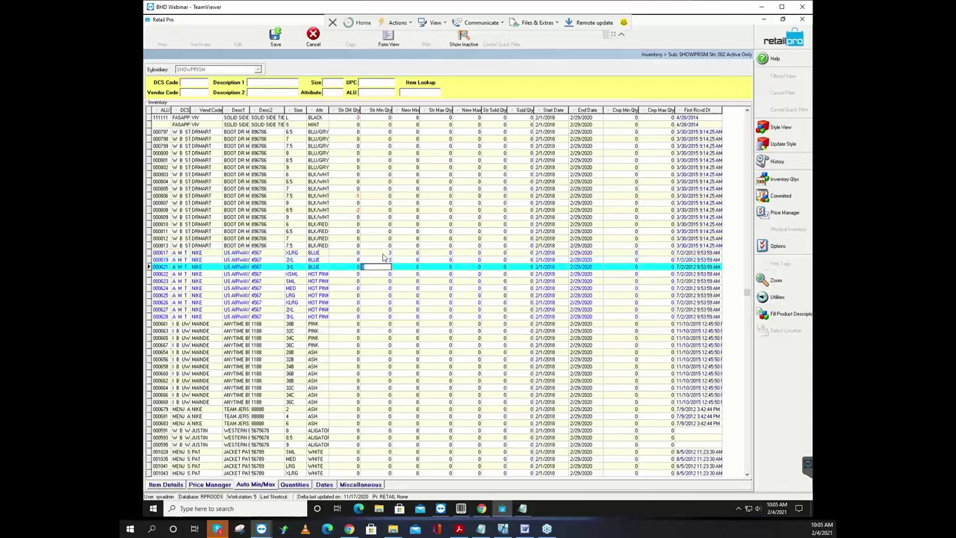
text(3)
key(Down)
text(3)
key(Down)
text(3)
key(Down)
text(3)
key(Down)
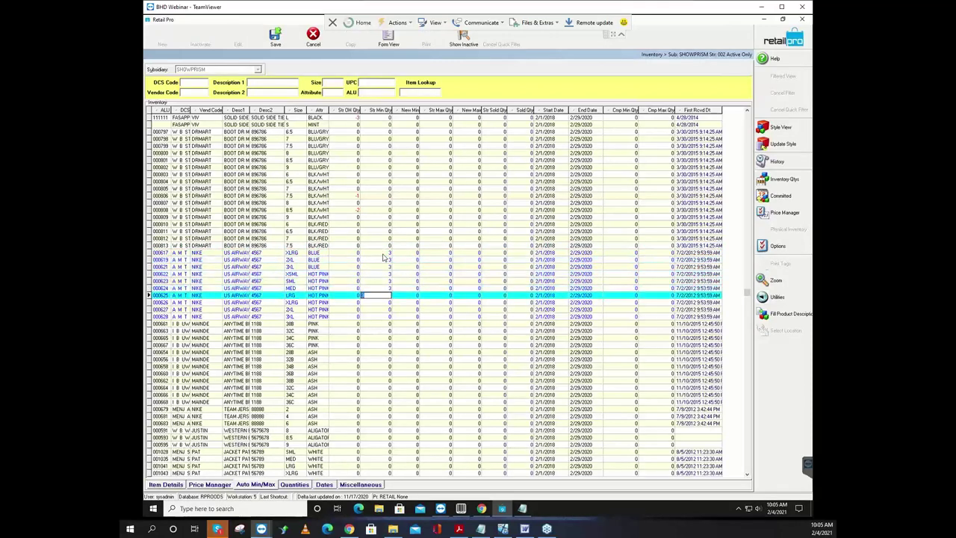
text(3)
key(Down)
text(3)
key(Down)
text(3)
key(Down)
text(3)
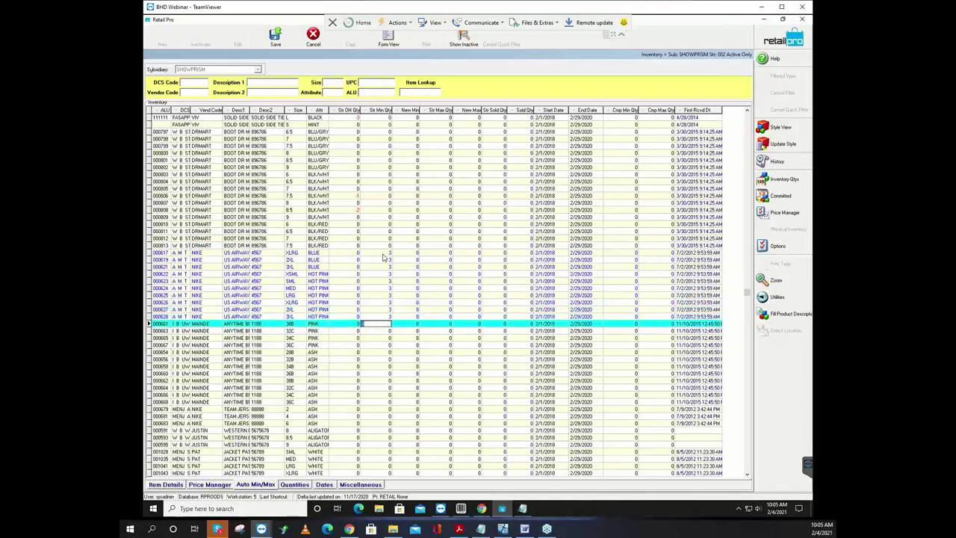
key(Down)
key(Down)
key(Up)
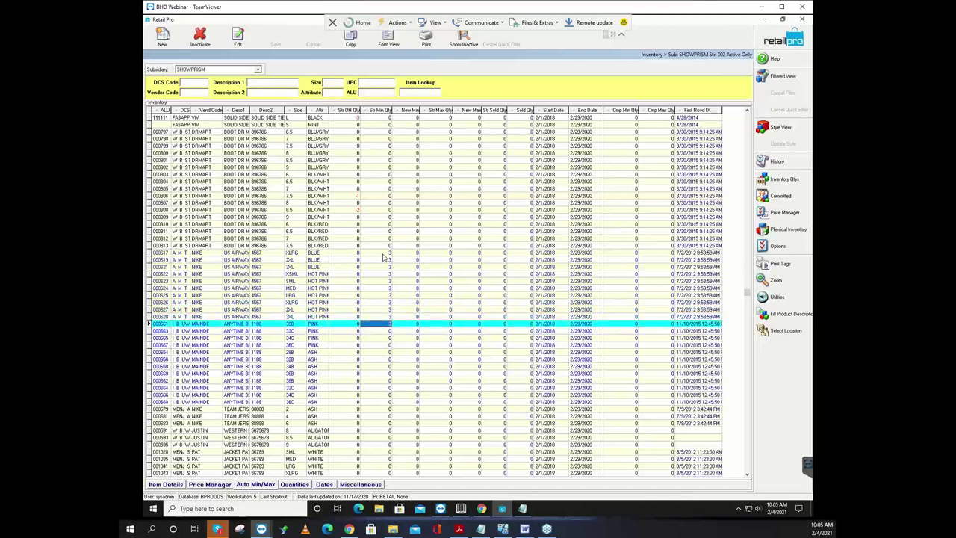
Step: Set Str Max Qty to 6 for the Nike US Airways tees, working back up to ALU 000617
key(Up)
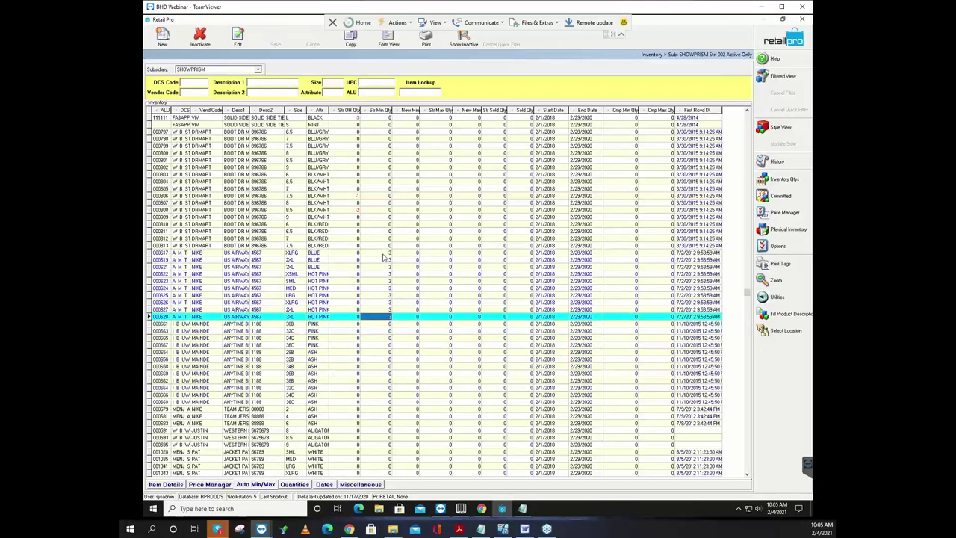
key(Up)
key(Up)
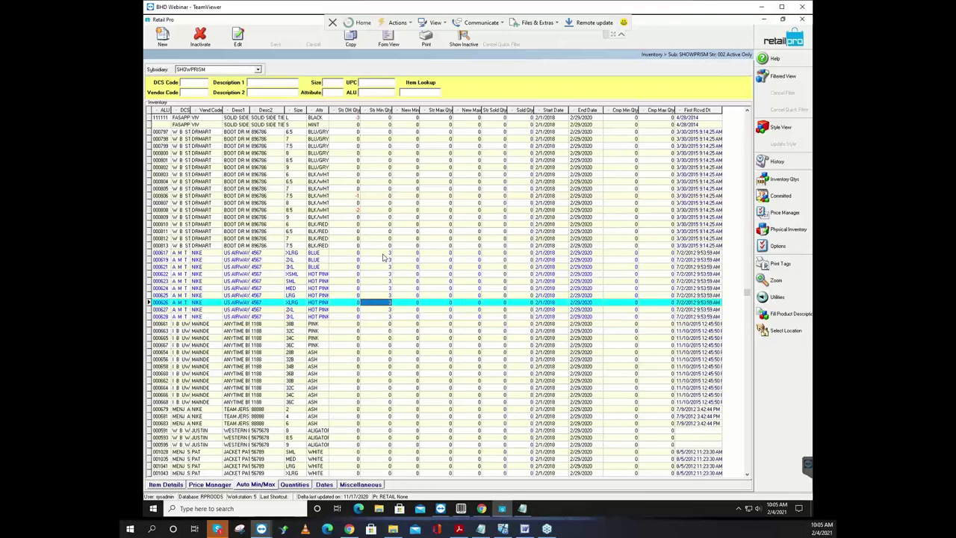
key(Right)
key(Right)
key(Down)
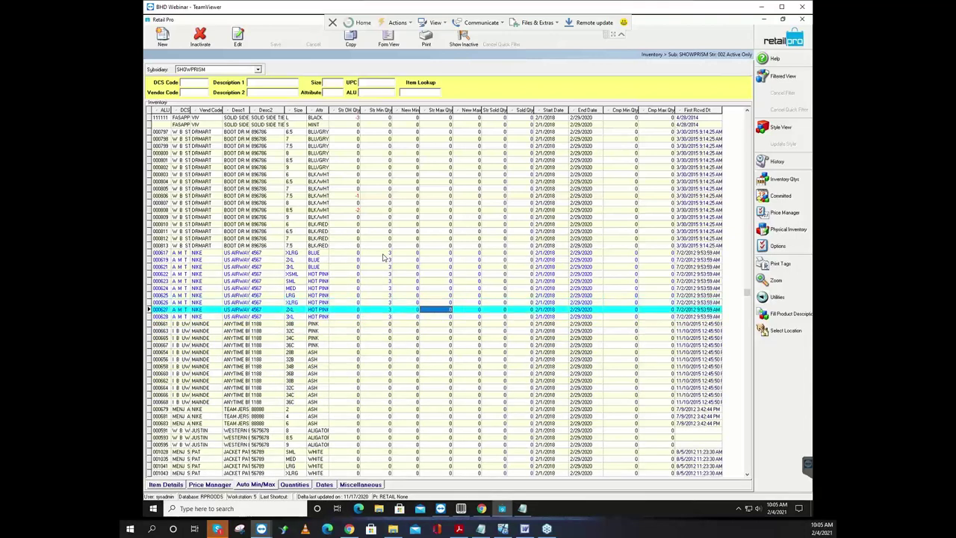
text(6)
key(Up)
text(6)
key(Up)
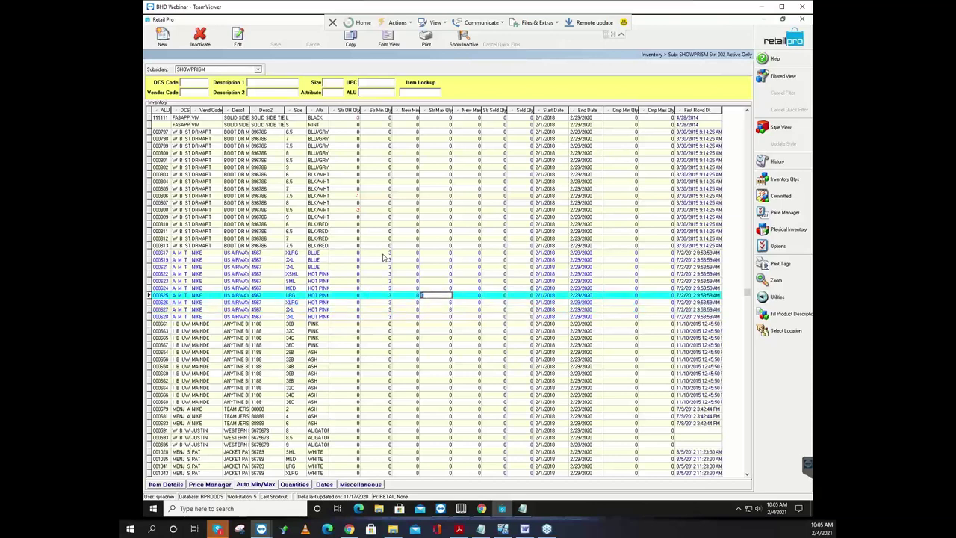
text(6)
key(Up)
text(6)
key(Up)
text(6)
key(Up)
text(6)
key(Up)
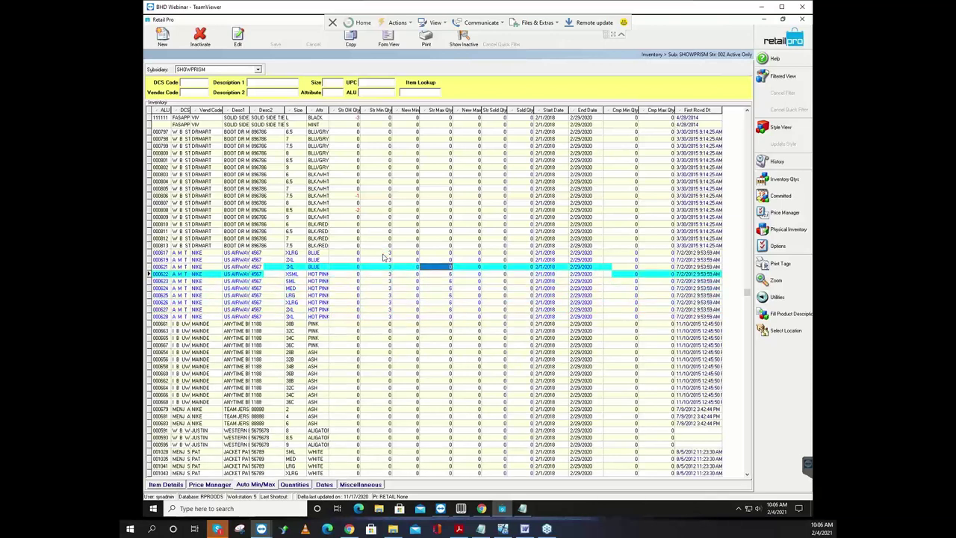
text(6)
key(Up)
text(6)
key(Up)
text(6)
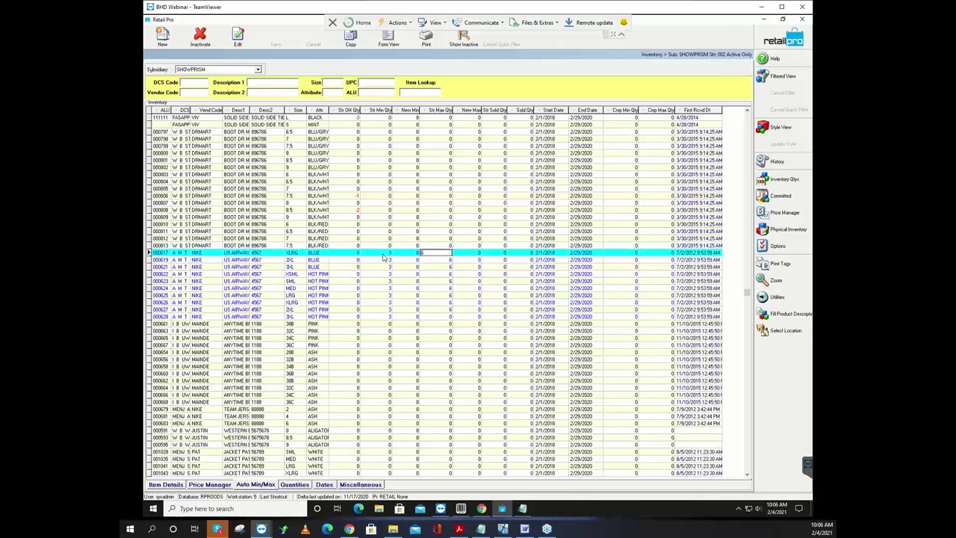
key(Up)
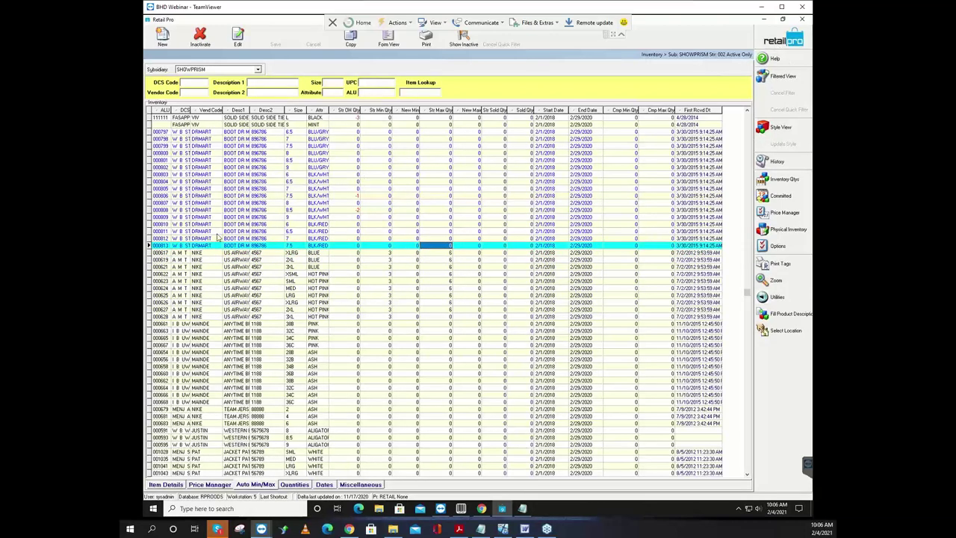
Step: Widen the Desc1 column and copy the description "US AIRWAYS TEE W/ COLLR" from ALU 000621
click(247, 268)
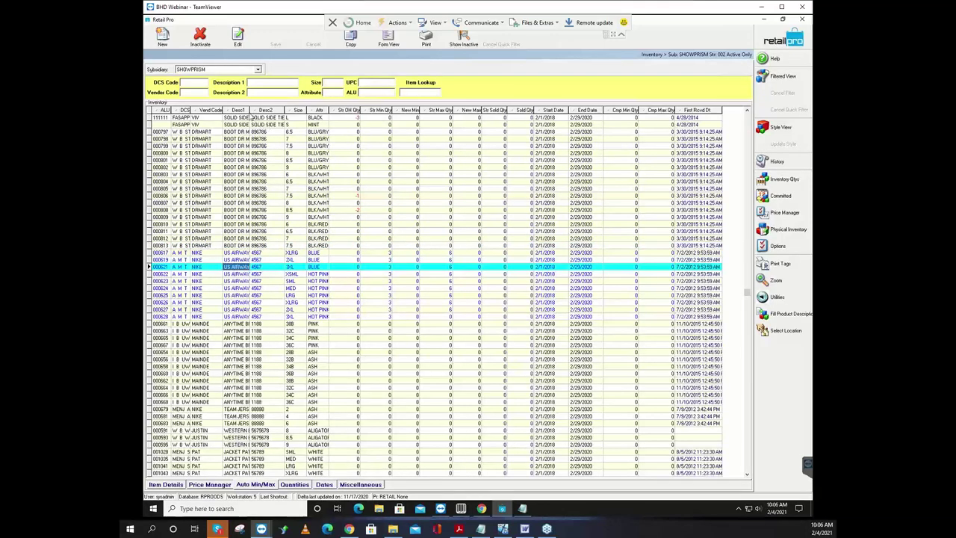
drag(251, 109, 306, 110)
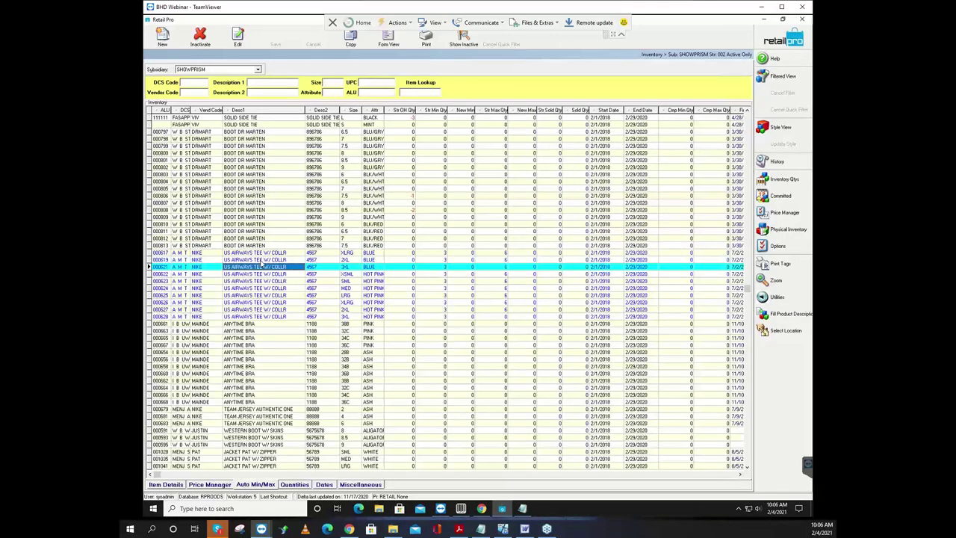
right_click(262, 267)
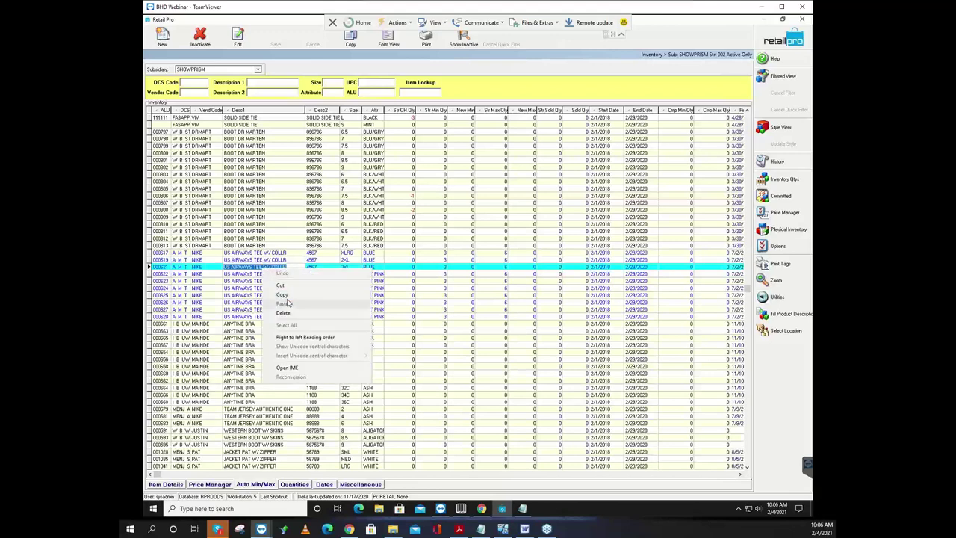
click(289, 299)
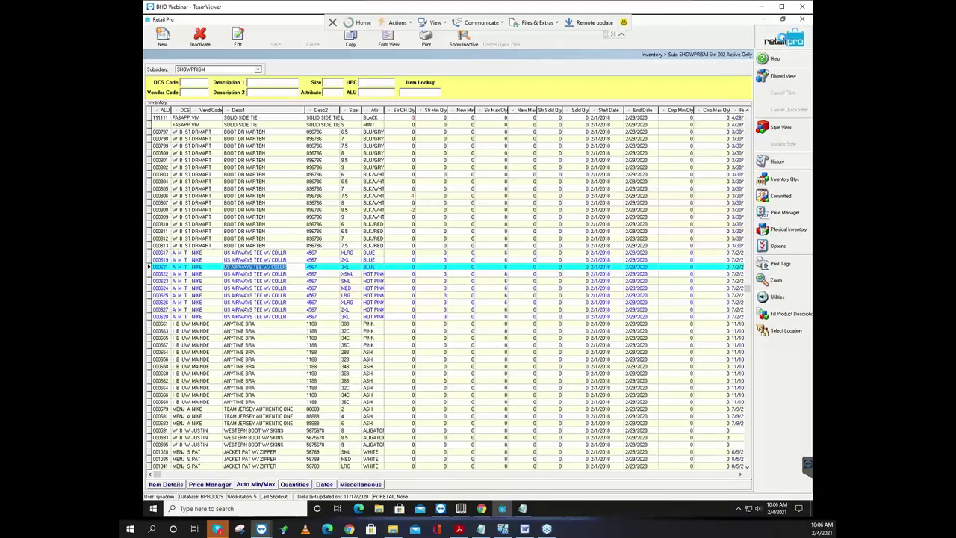
Step: Leave the inventory list, start the Auto PO wizard from Purchasing and advance to Store Details
click(783, 39)
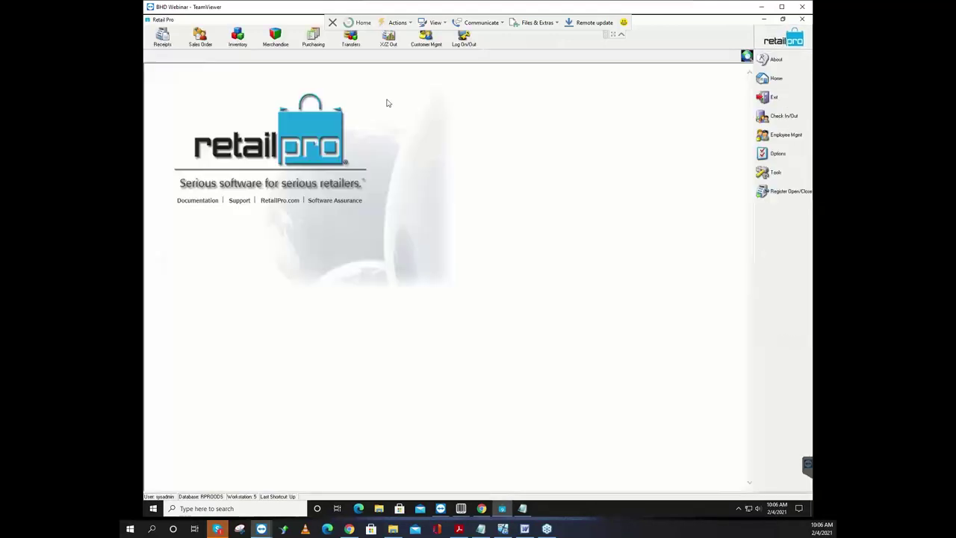
click(313, 37)
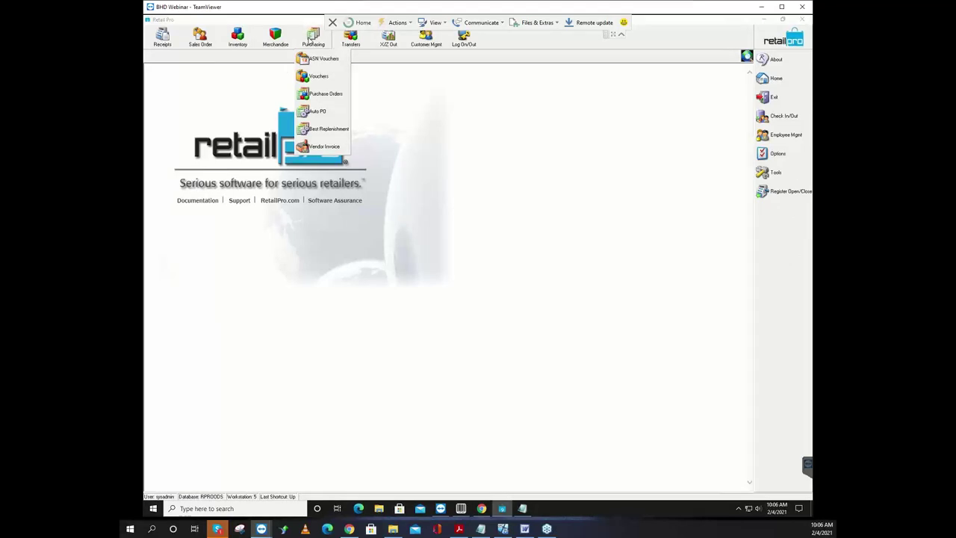
click(322, 114)
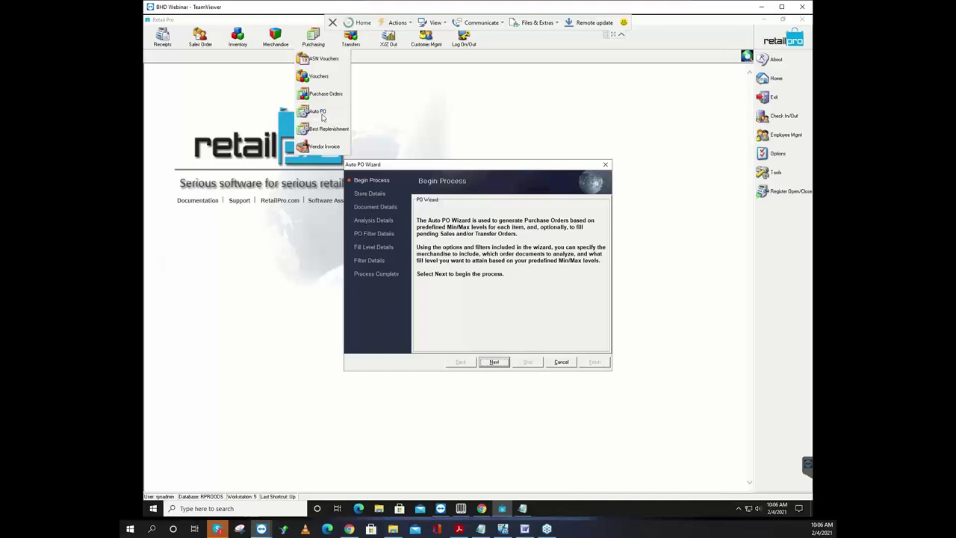
click(495, 363)
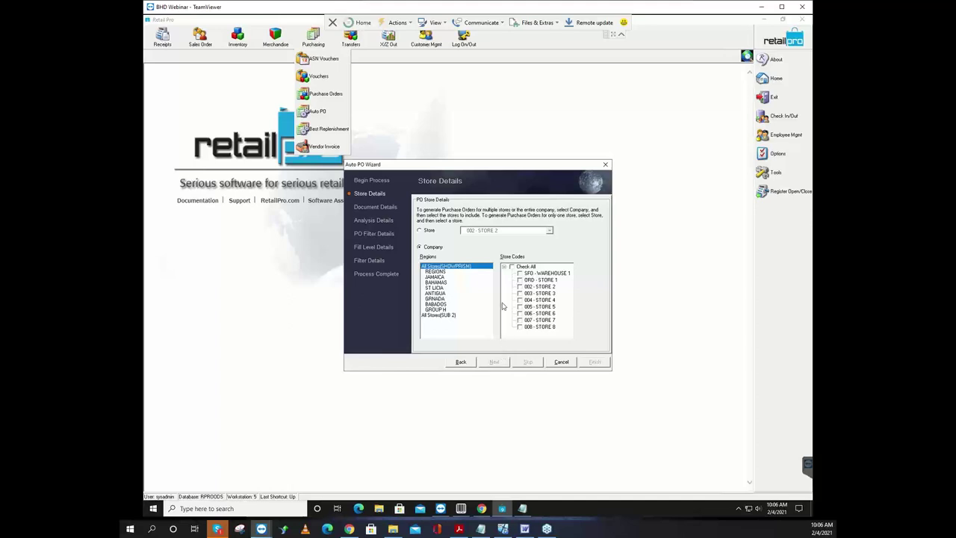
Step: Include all SHOWPRISM store codes using the Company option and continue to Document Details
click(512, 267)
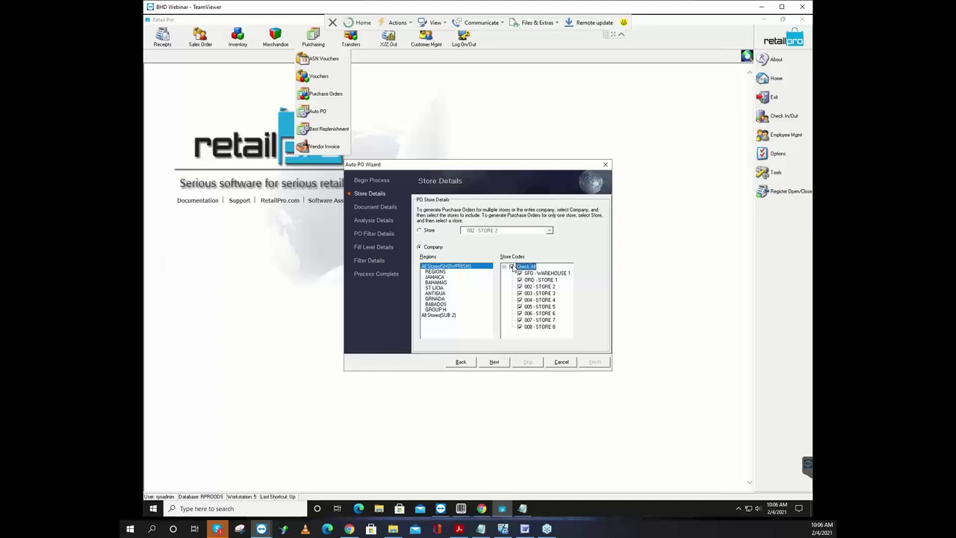
click(494, 362)
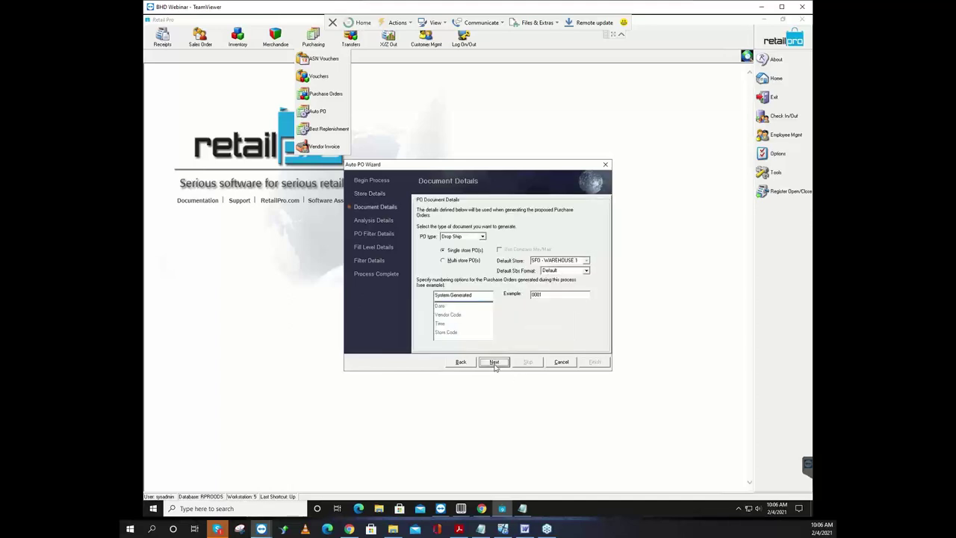
click(469, 365)
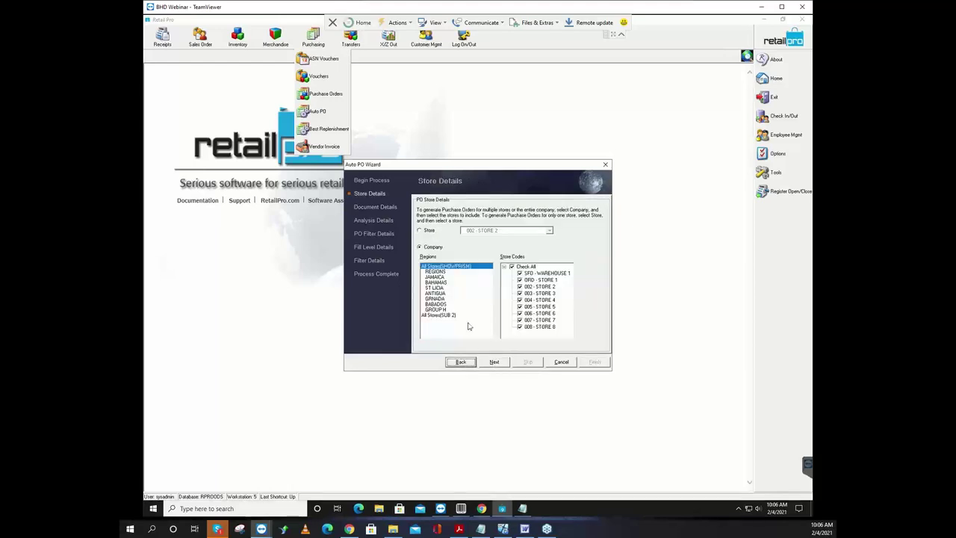
click(420, 232)
click(422, 248)
click(535, 275)
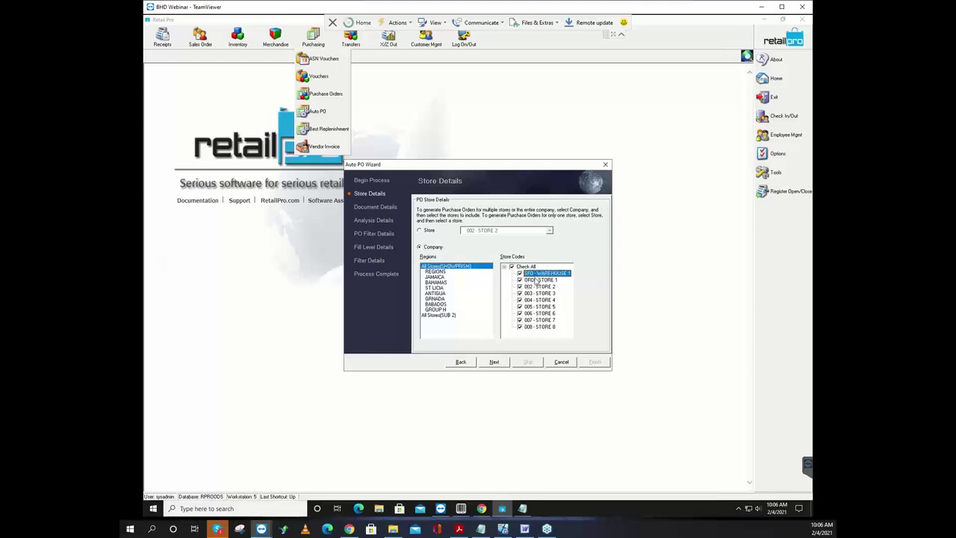
click(536, 280)
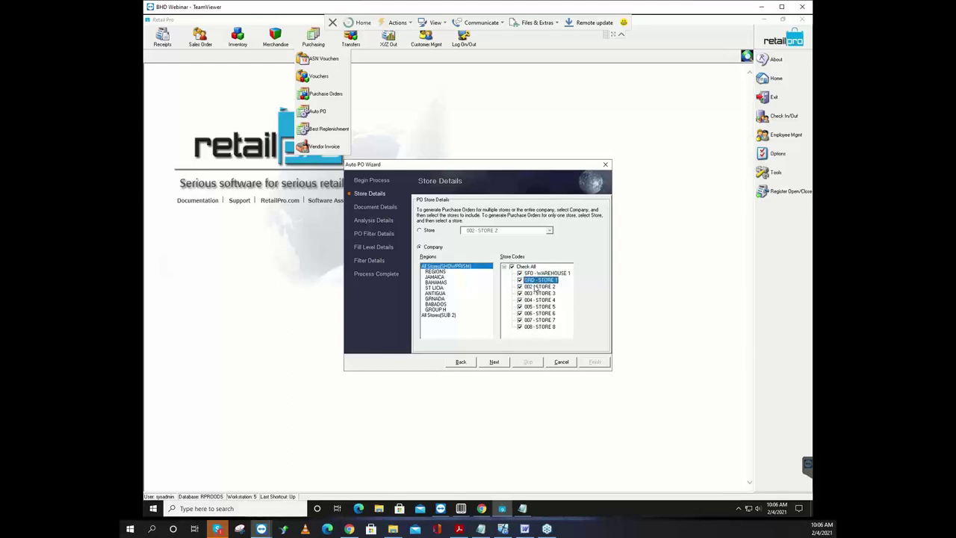
click(536, 287)
click(494, 362)
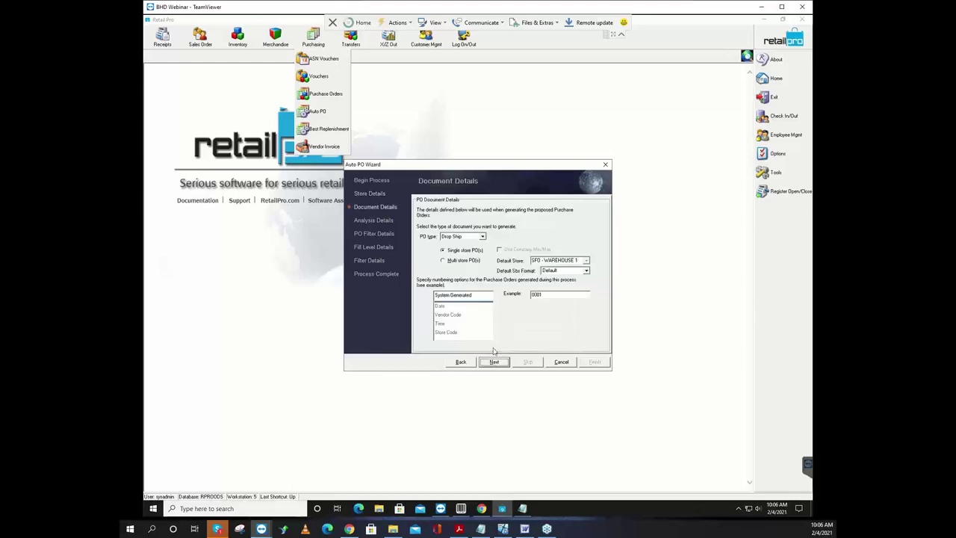
Step: Set the PO type to Marked For with multi-store POs, keeping WAREHOUSE 1 as the default store
click(483, 237)
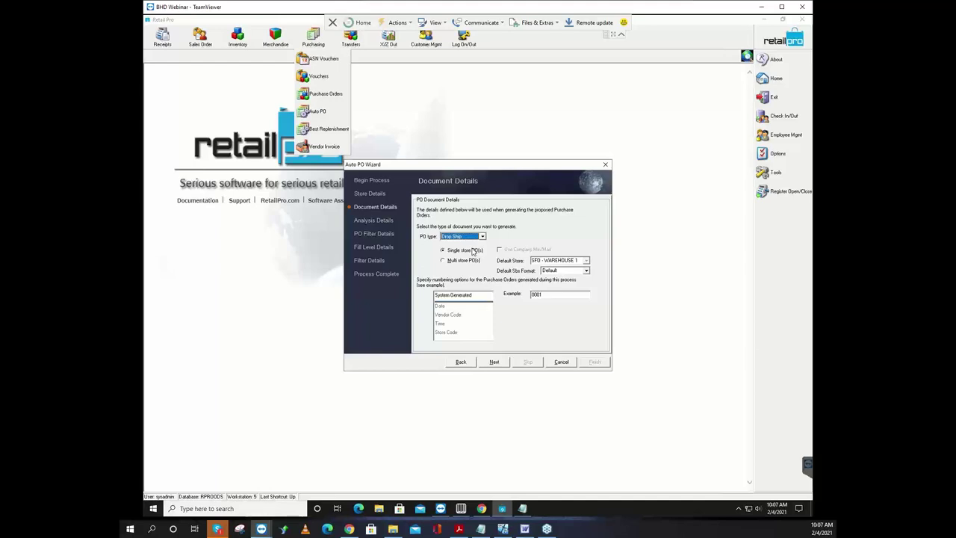
click(482, 236)
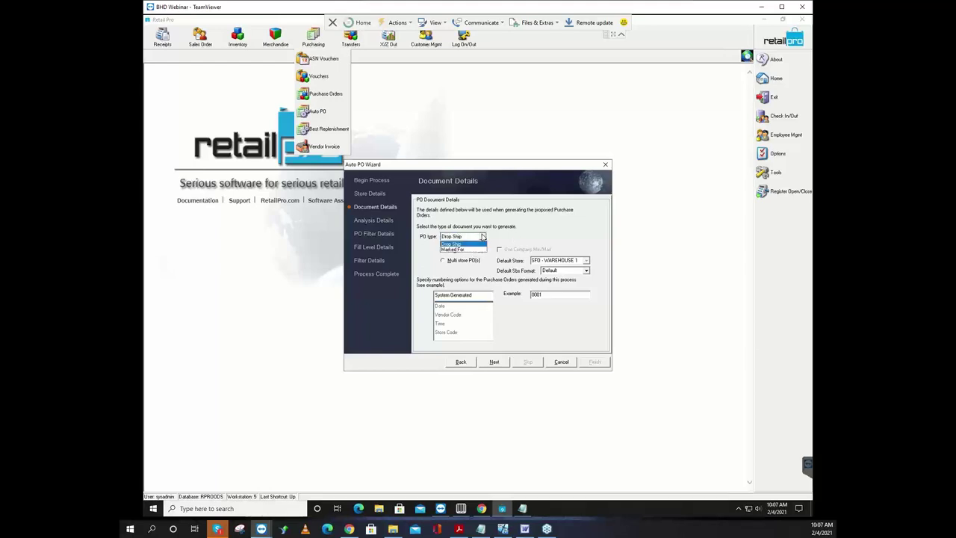
click(463, 251)
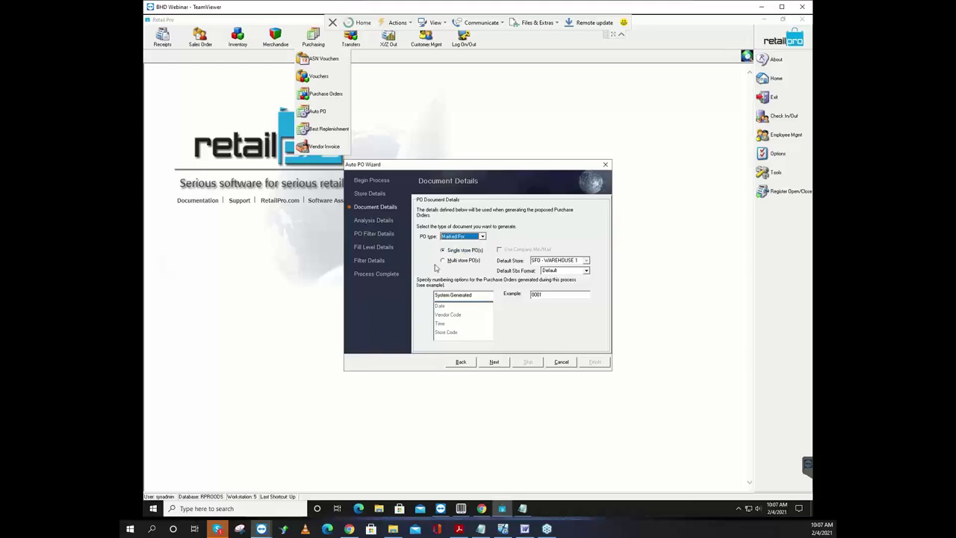
click(445, 262)
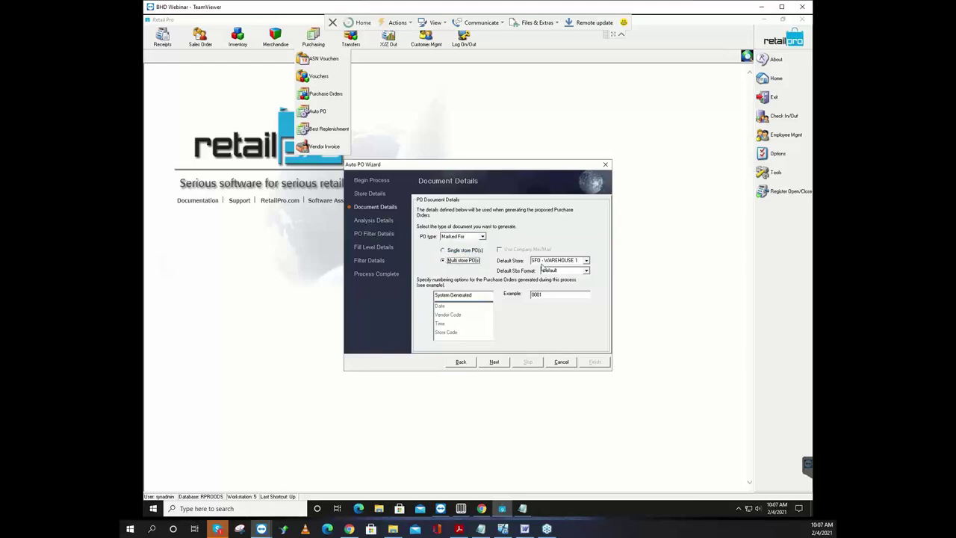
click(586, 260)
click(587, 260)
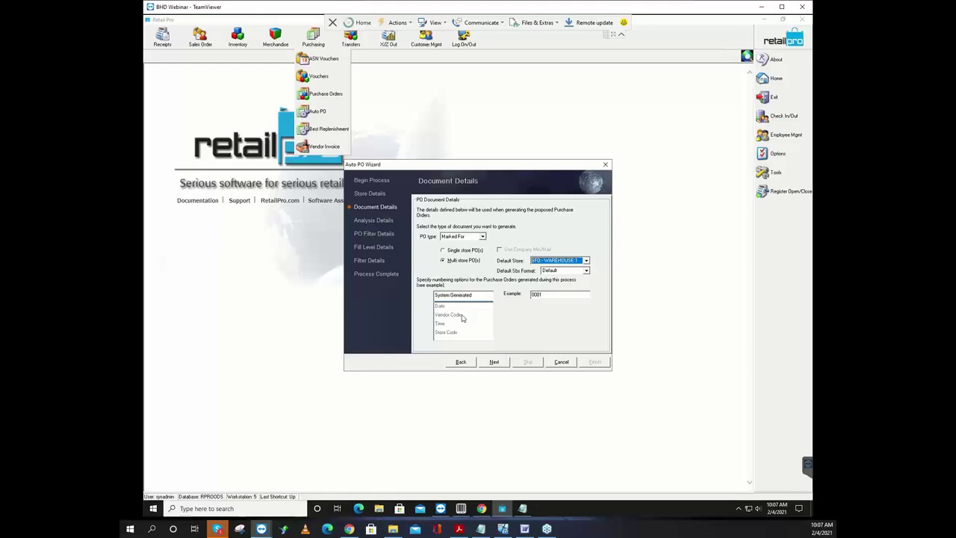
Step: Order the PO numbering as Vendor Code, Date and System Generated, and continue to the remaining purchase order details
mouse_move(462, 317)
mouse_down()
mouse_move(466, 299)
mouse_move(454, 304)
mouse_up()
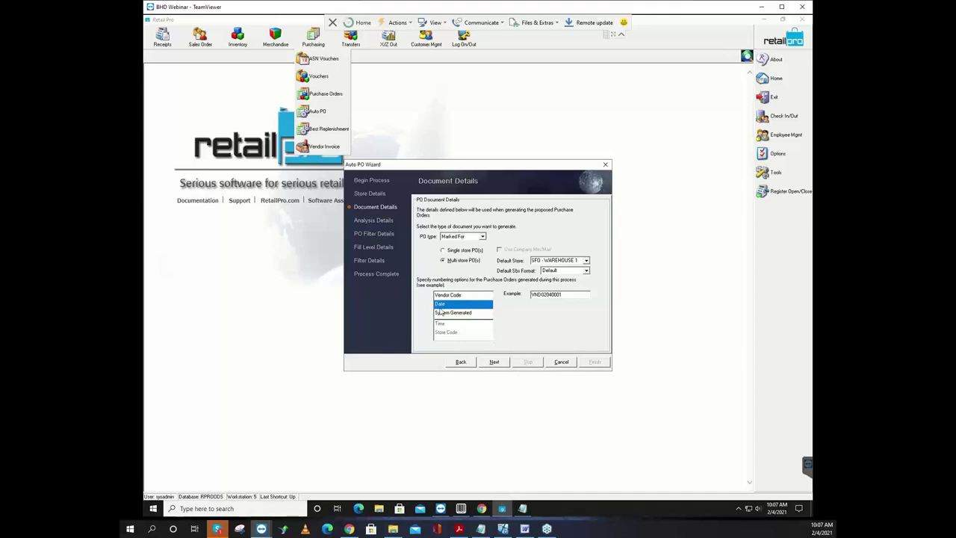
click(496, 362)
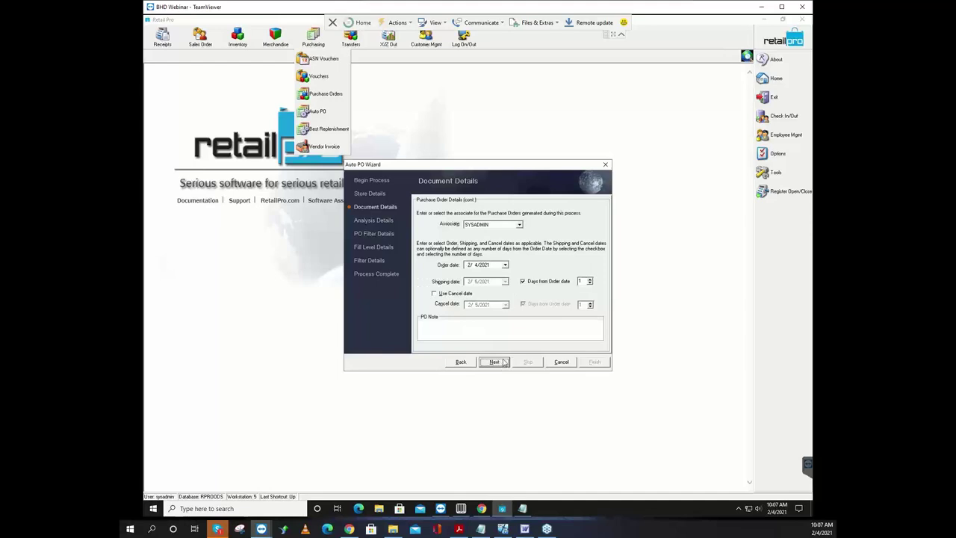
Step: Assign a different associate from the list to the generated purchase orders and continue to Analysis Details
click(519, 225)
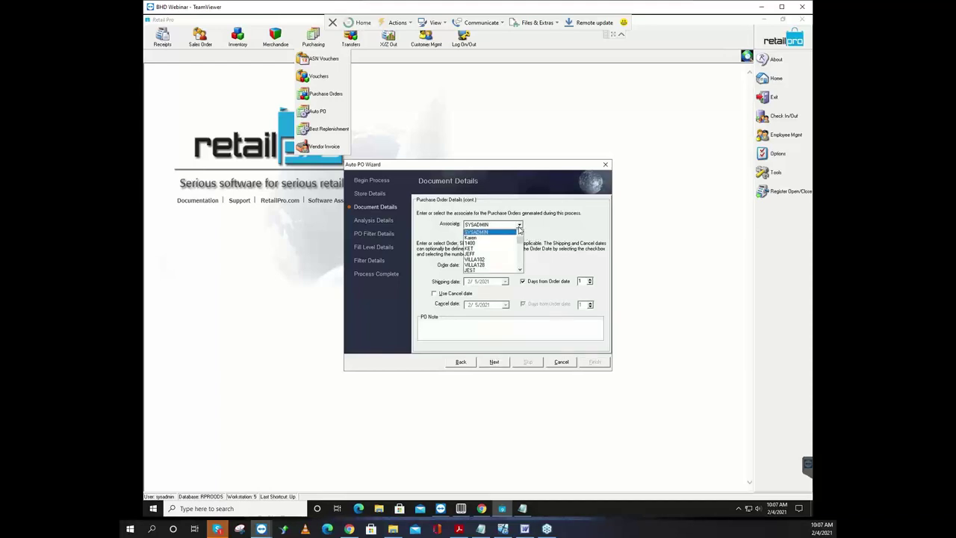
click(472, 255)
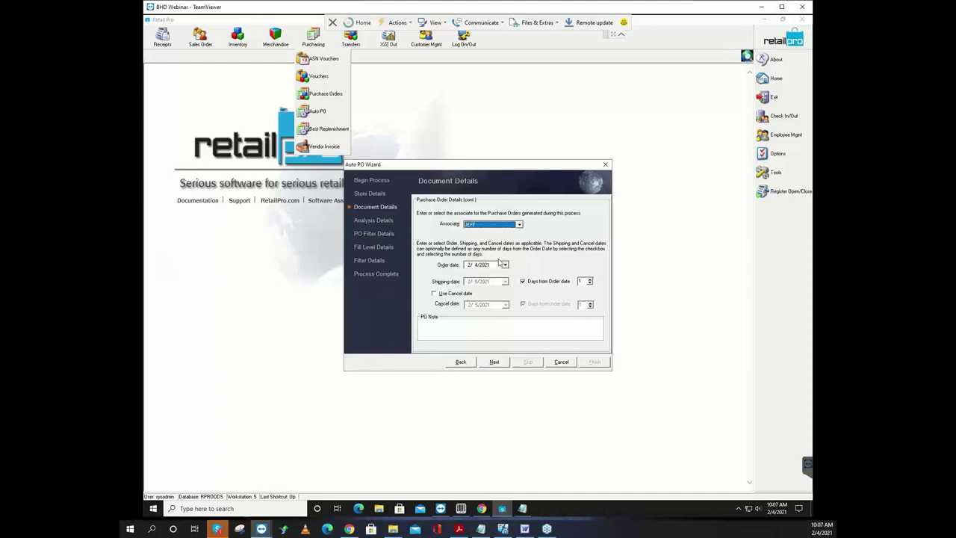
click(586, 281)
click(434, 293)
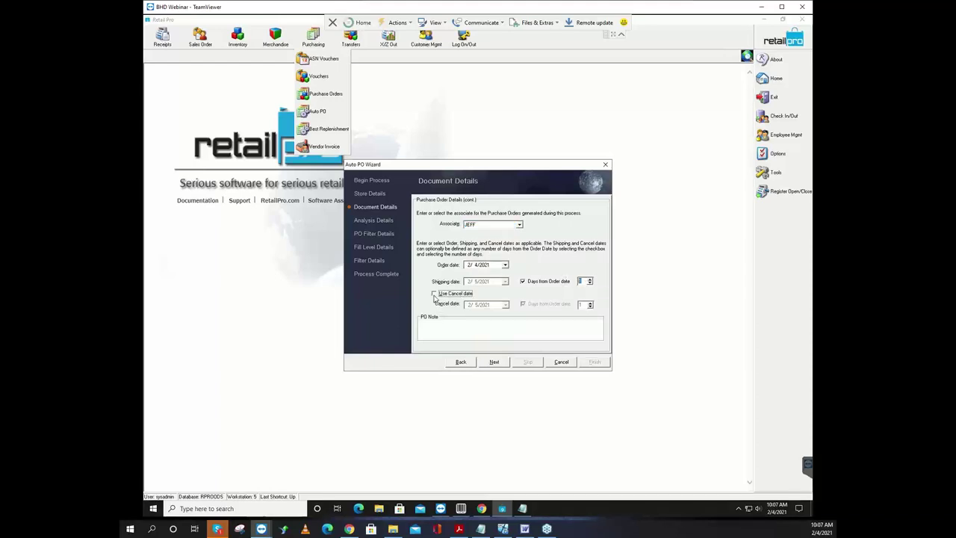
key(Tab)
click(505, 365)
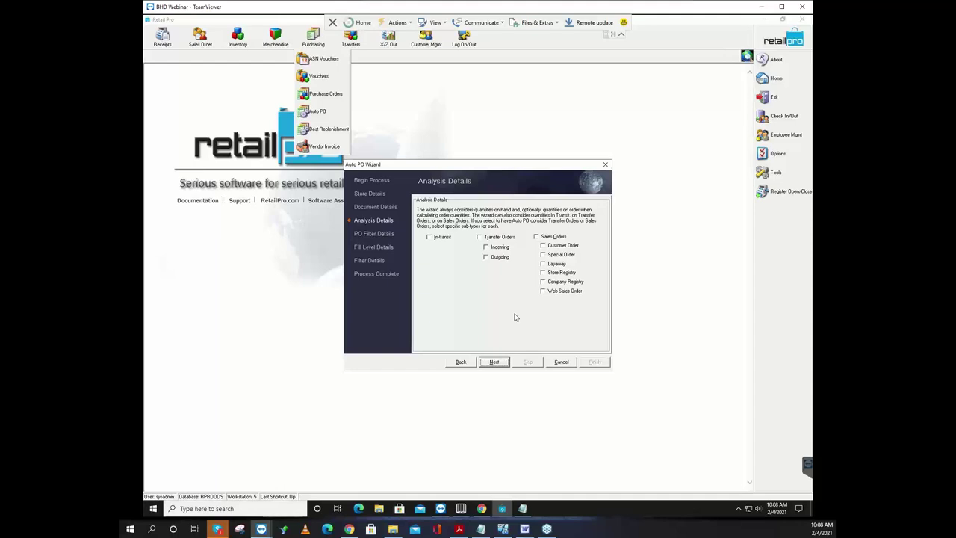
Step: Include all sales order sub-types in the analysis and continue to PO Filter Details
click(536, 236)
click(536, 237)
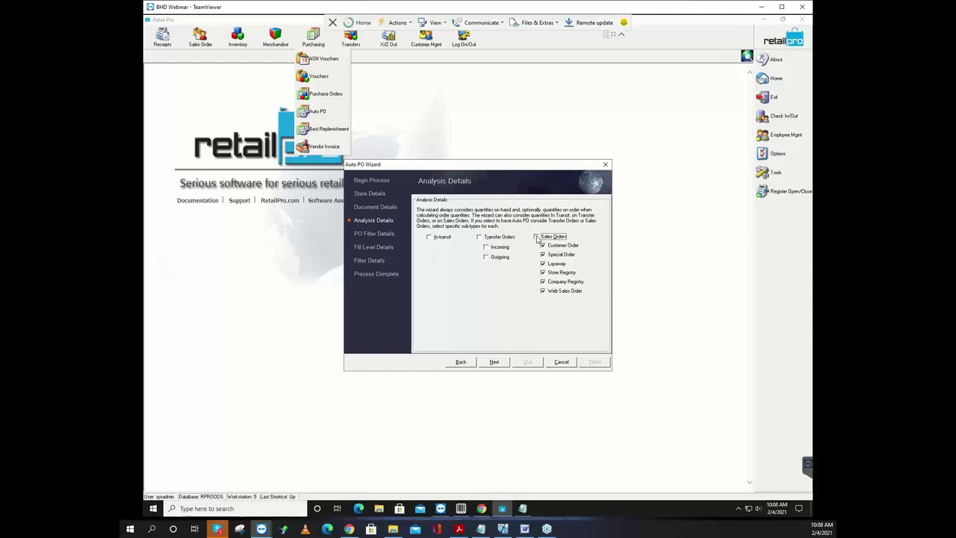
click(499, 364)
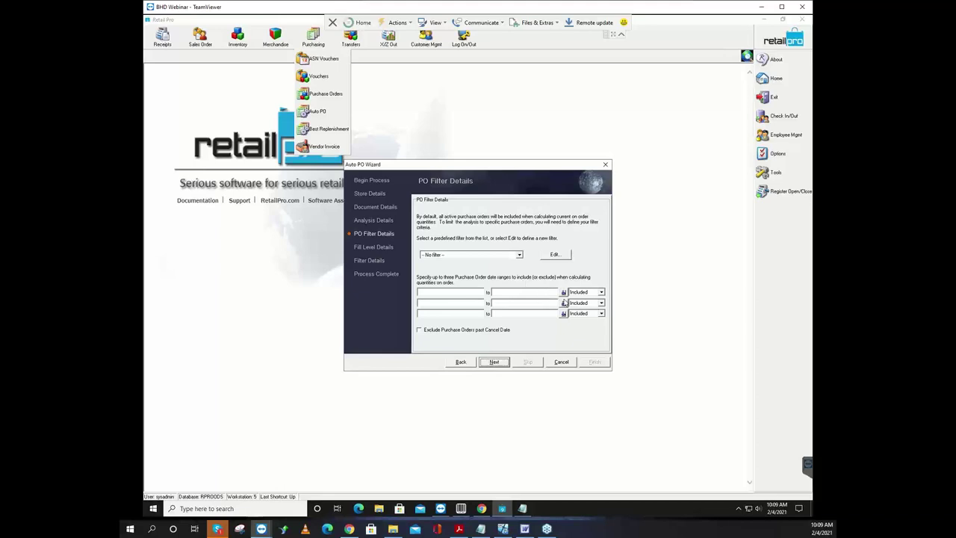
Step: Open the dynamic date filter for the first PO date range and choose the '?' days '?' days ago type
click(564, 293)
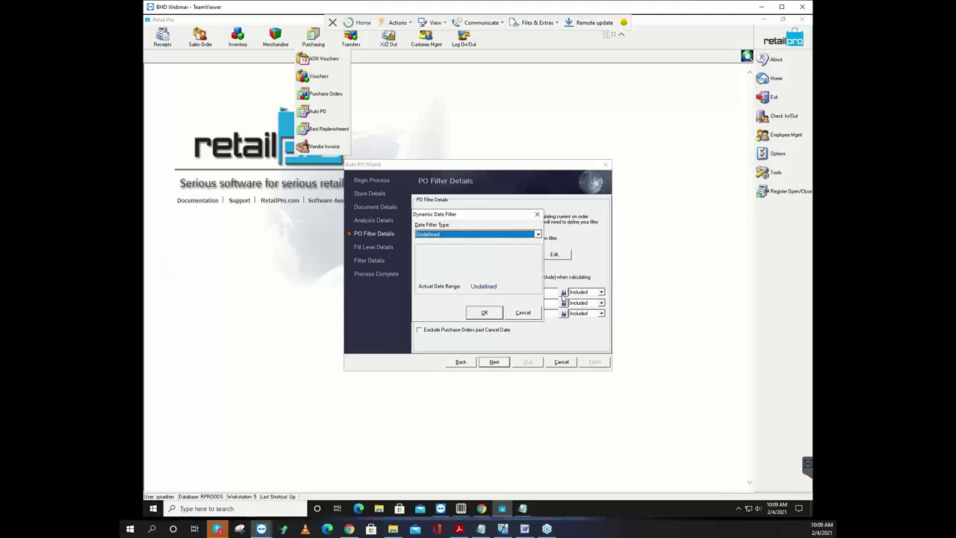
click(537, 234)
scroll(539, 239, up, 3)
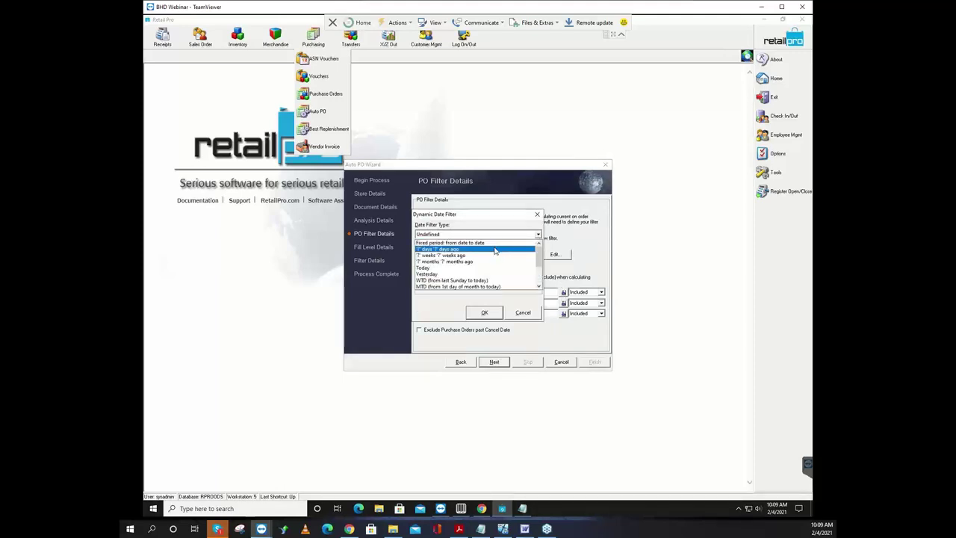
click(494, 251)
key(Tab)
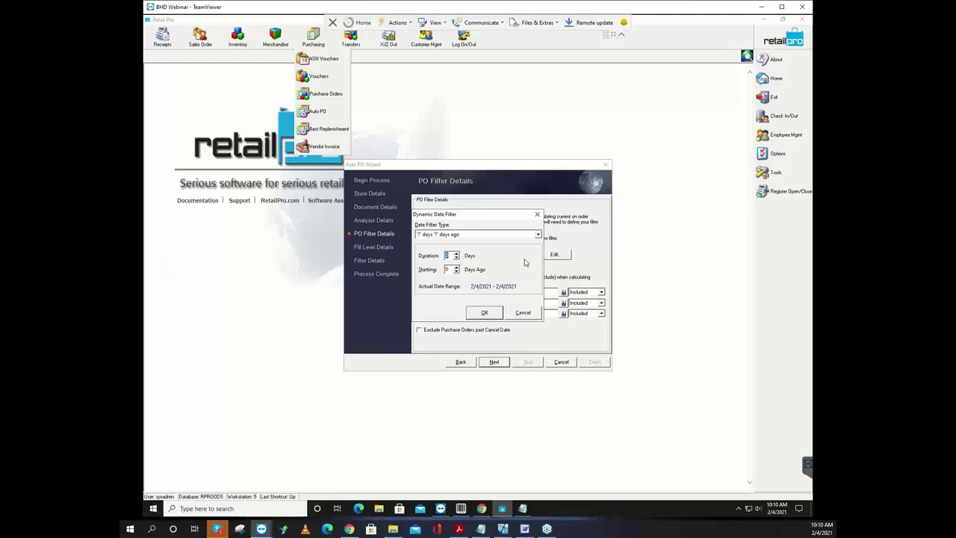
Step: Try a date filter duration of 90 days starting 30 days ago
text(90)
key(Tab)
text(30)
Step: Set the duration to 45 days with a start giving the range 1/20/2021 to 3/5/2021, and continue to Fill Level Details
key(shift+Tab)
text(45)
key(Tab)
text(1)
click(493, 315)
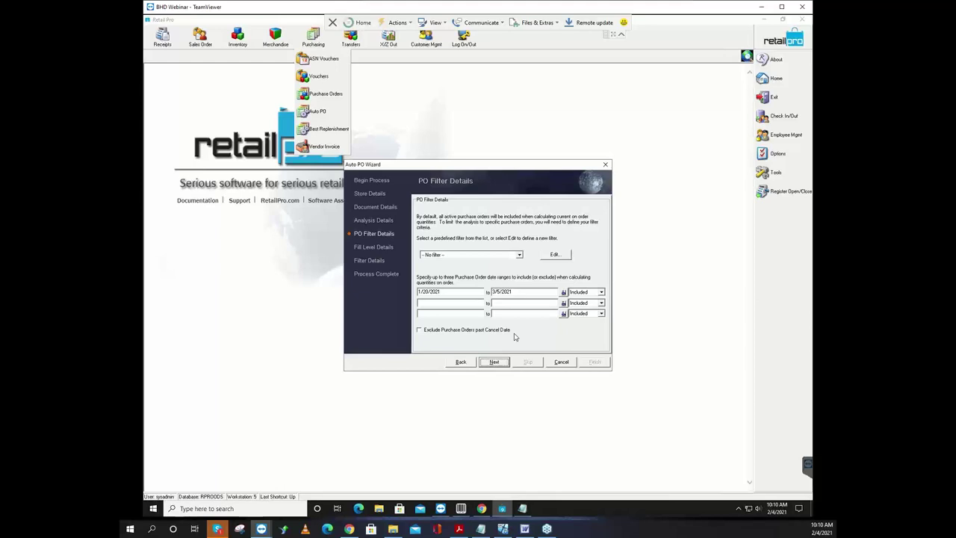
click(502, 363)
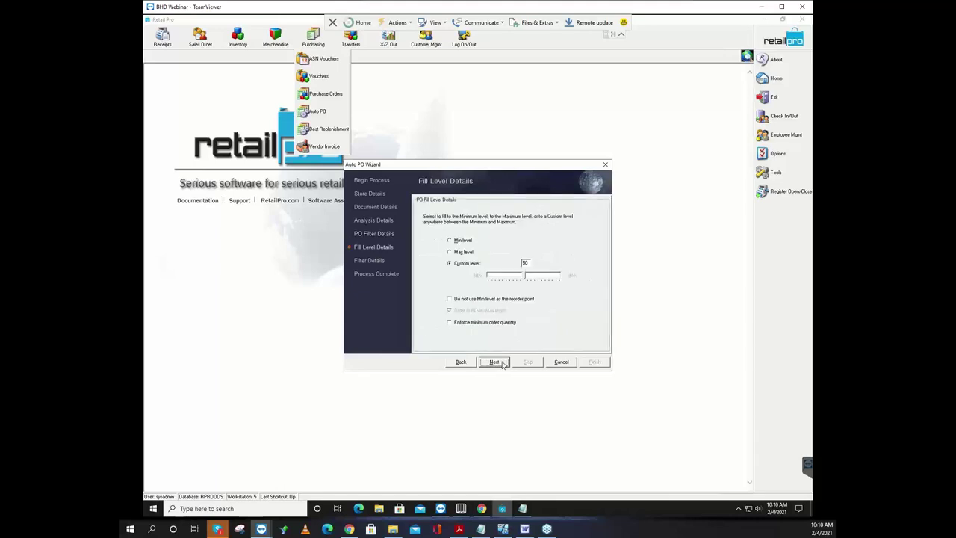
Step: Try the Min level, Max level and Custom level fill options in turn
click(460, 241)
click(461, 254)
click(463, 265)
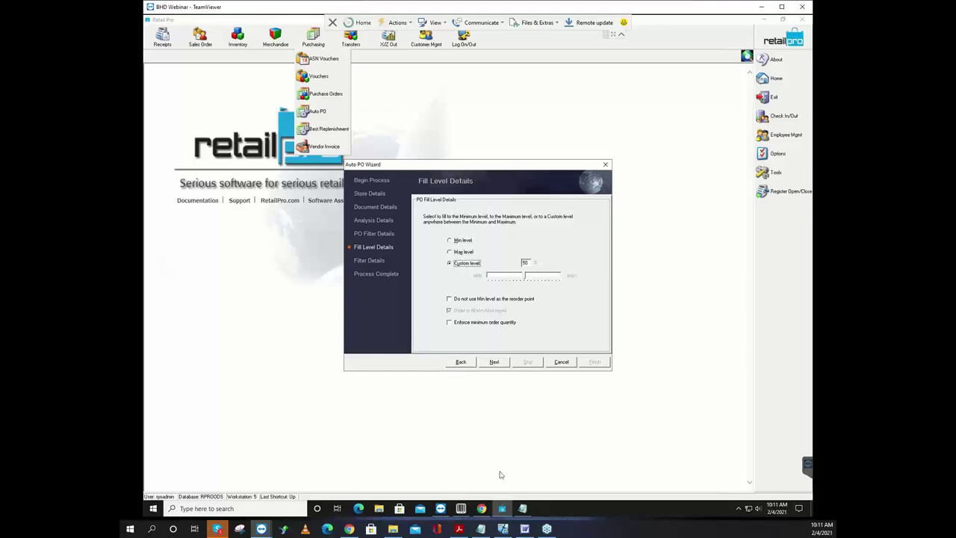
Step: Switch to Notepad, add 9 after the 0 on the How Many ? line, and return to the Auto PO wizard
click(523, 508)
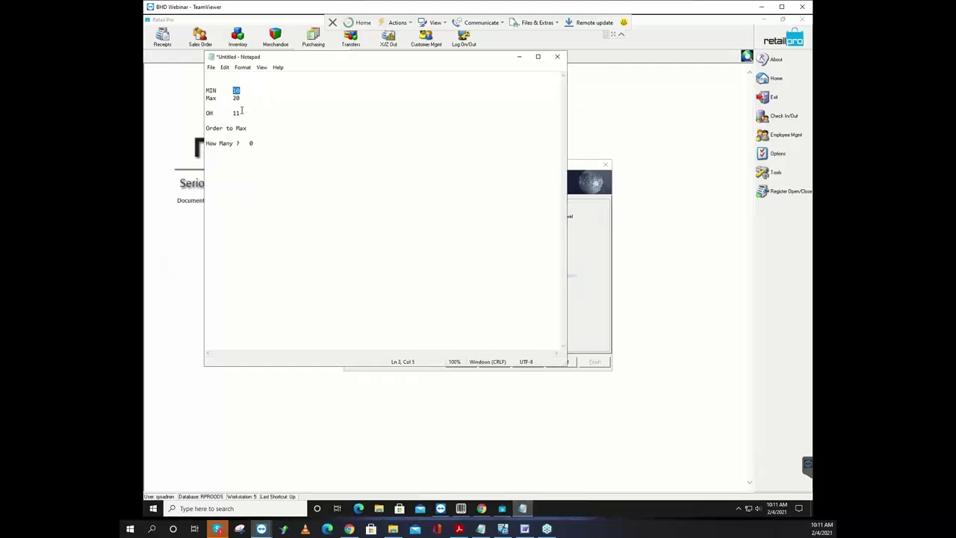
double_click(251, 143)
click(286, 145)
text(9)
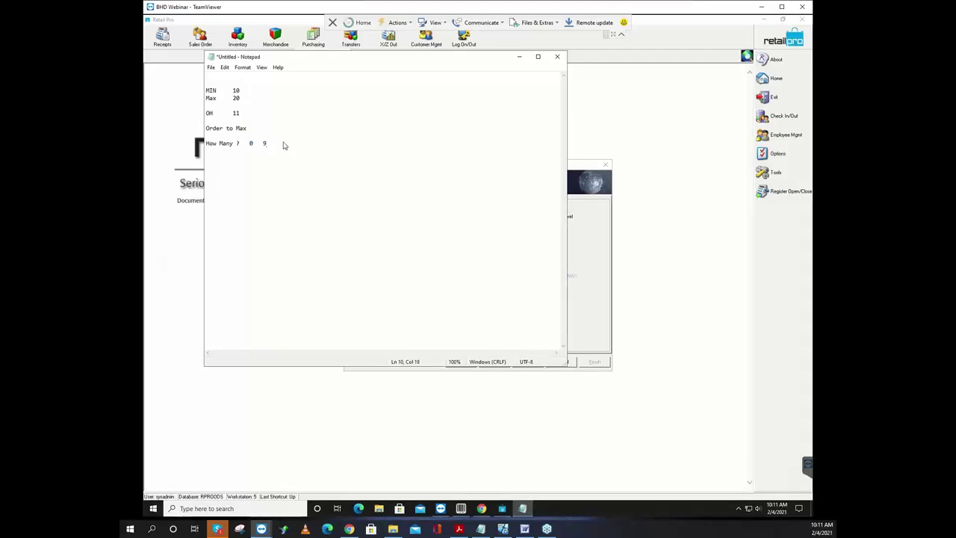
click(518, 59)
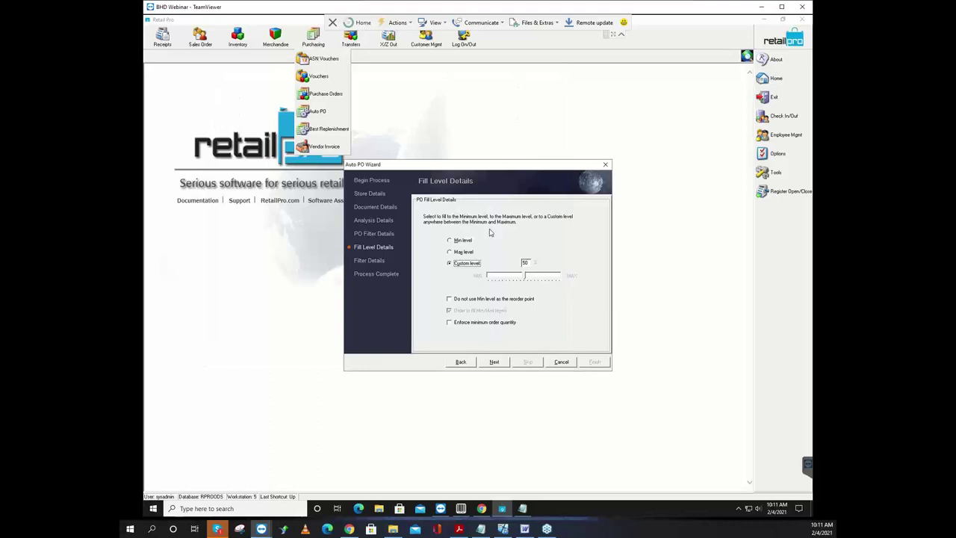
Step: Enable Do not use Min level as the reorder point with the Max level fill, and consult the Notepad min/max example
click(451, 300)
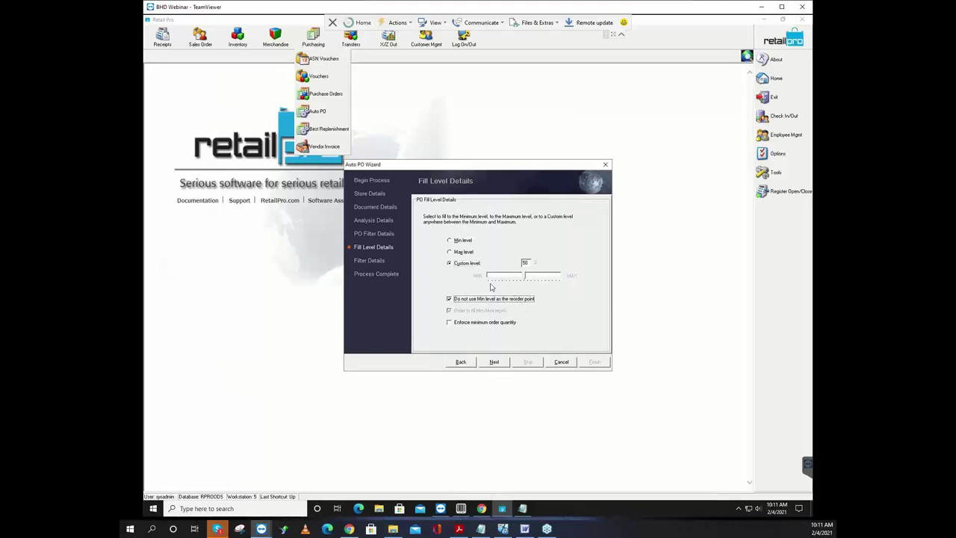
click(454, 255)
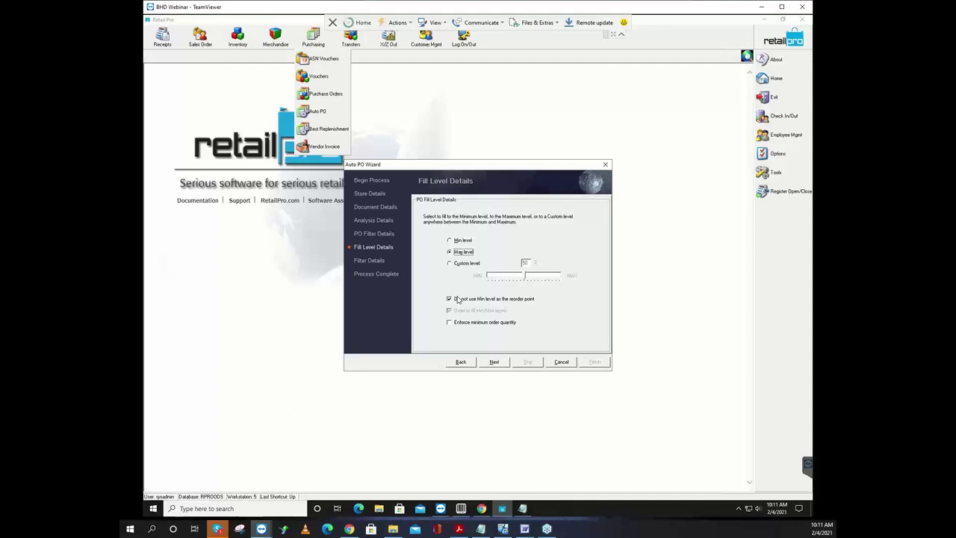
click(523, 509)
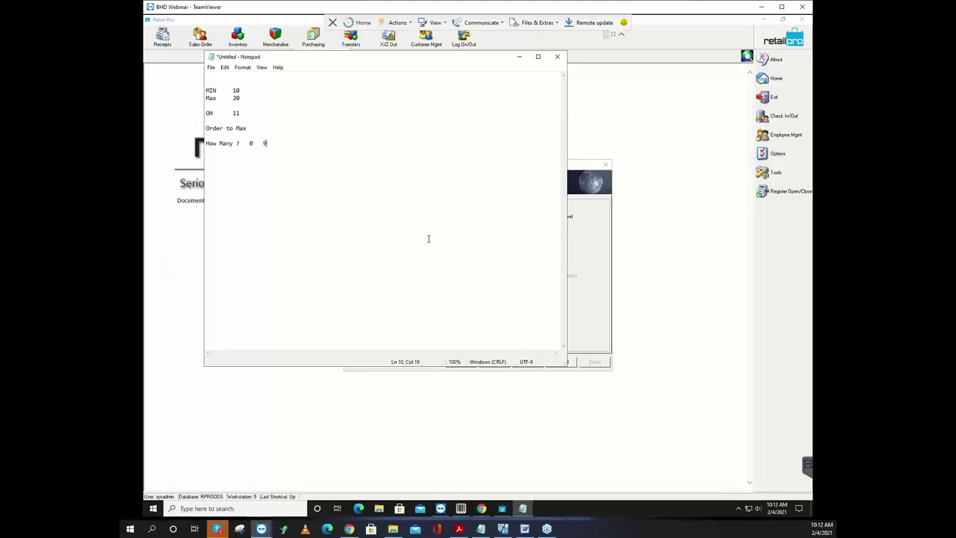
click(519, 59)
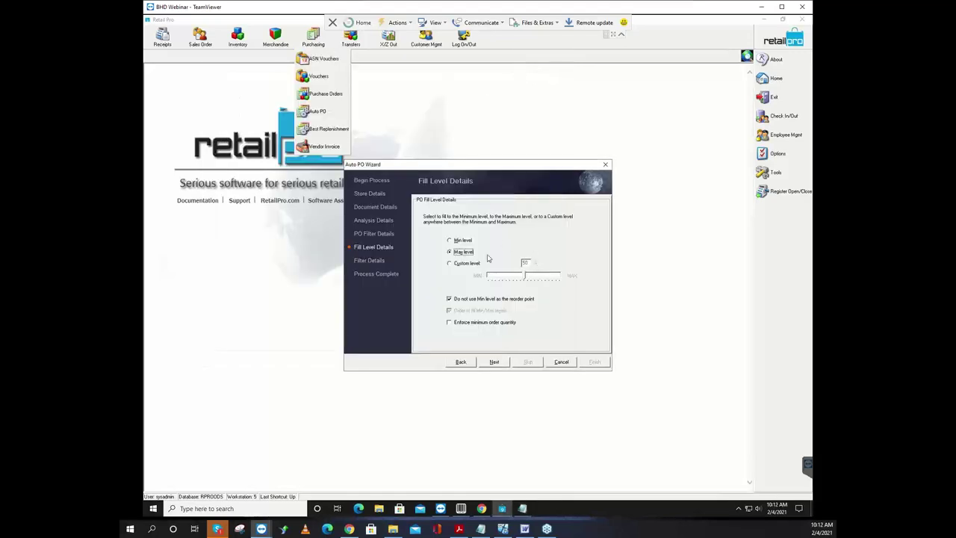
Step: Disable Do not use Min level as the reorder point and continue to Filter Details
click(452, 300)
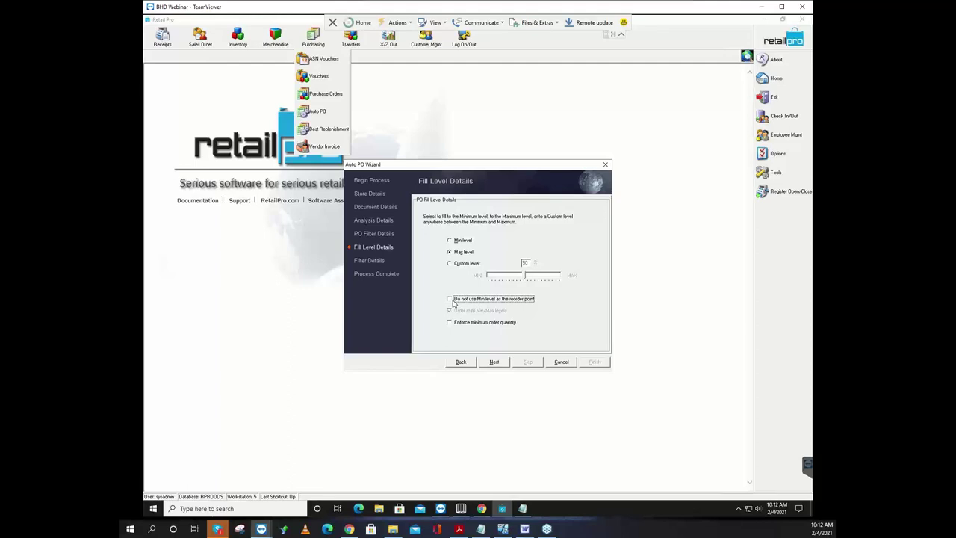
click(495, 361)
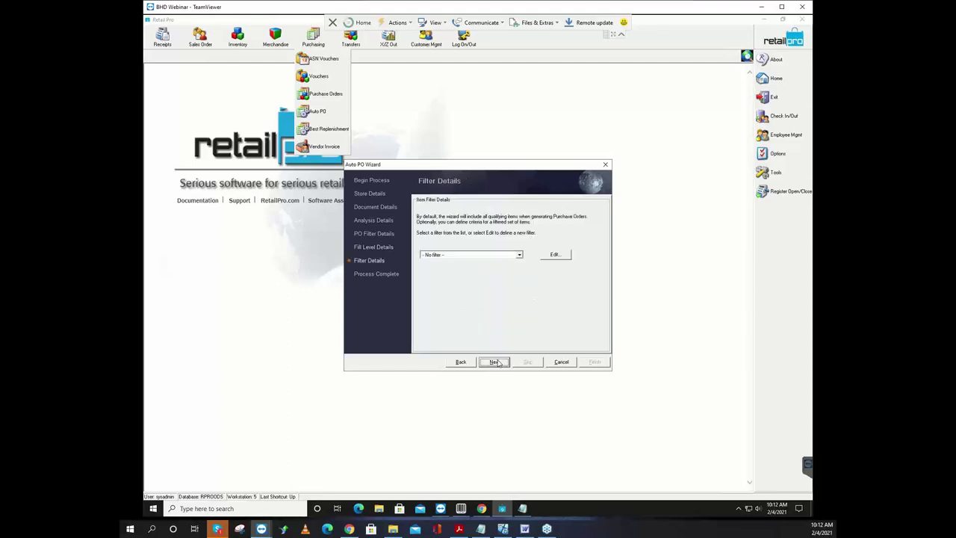
Step: Clear the existing item filter criteria and filter Description 1 by US AIRWAYS TEE W/ COLLR
click(556, 256)
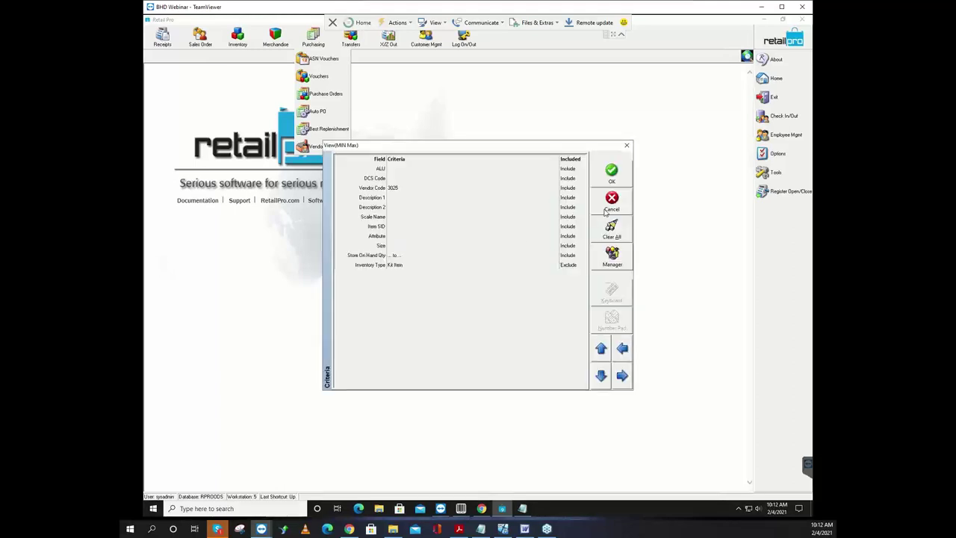
click(612, 230)
click(396, 198)
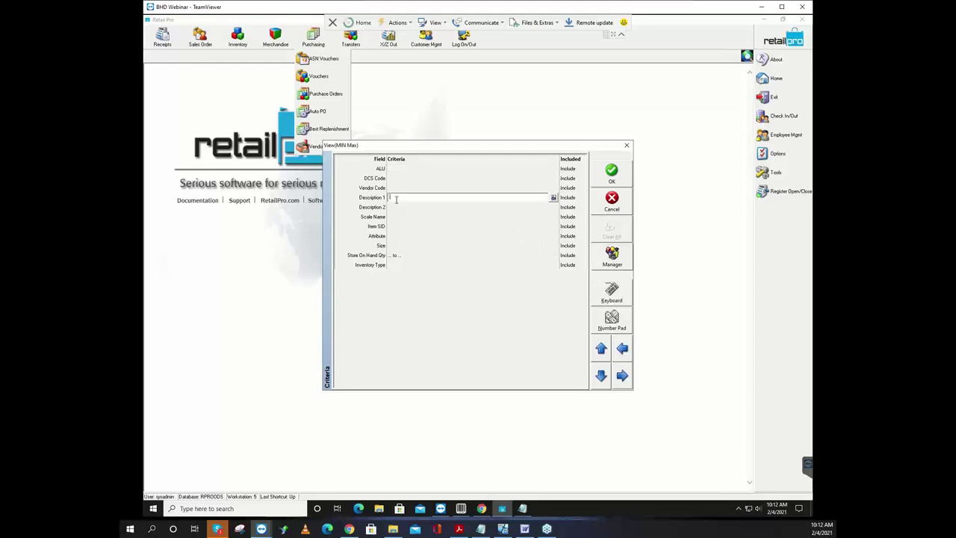
right_click(396, 199)
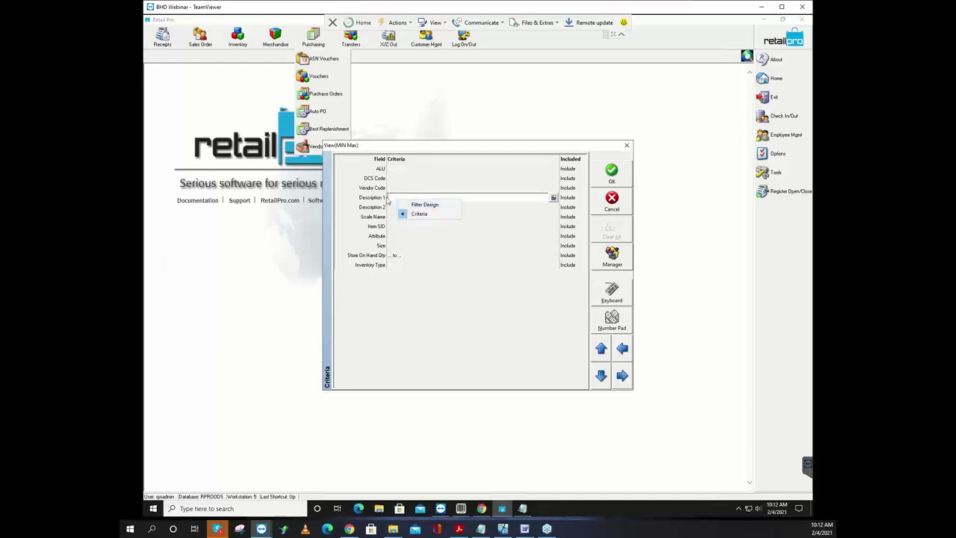
click(391, 195)
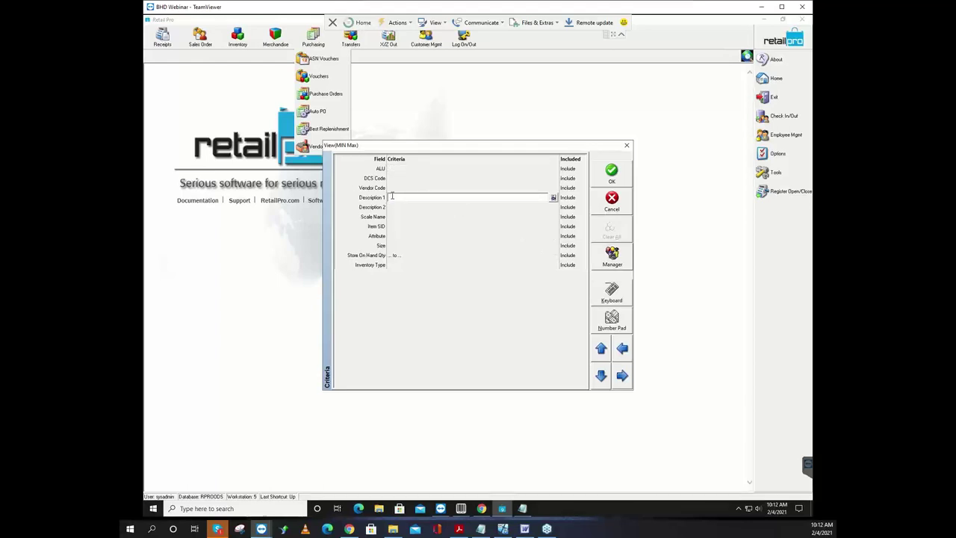
text(US AIRWAYS TEE W/ COLLR)
click(612, 175)
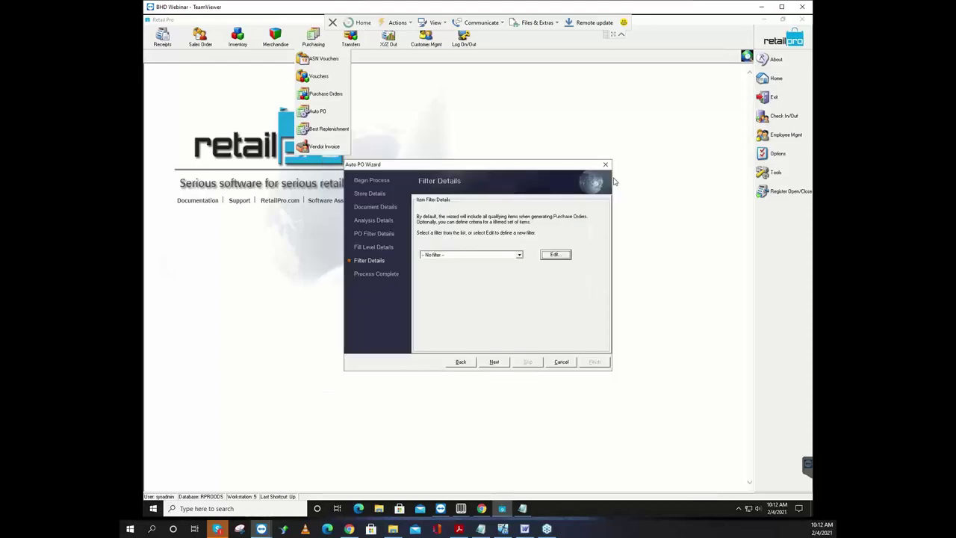
Step: Finish the Auto PO wizard and save the changed settings so that the proposed order quantities are calculated
click(500, 363)
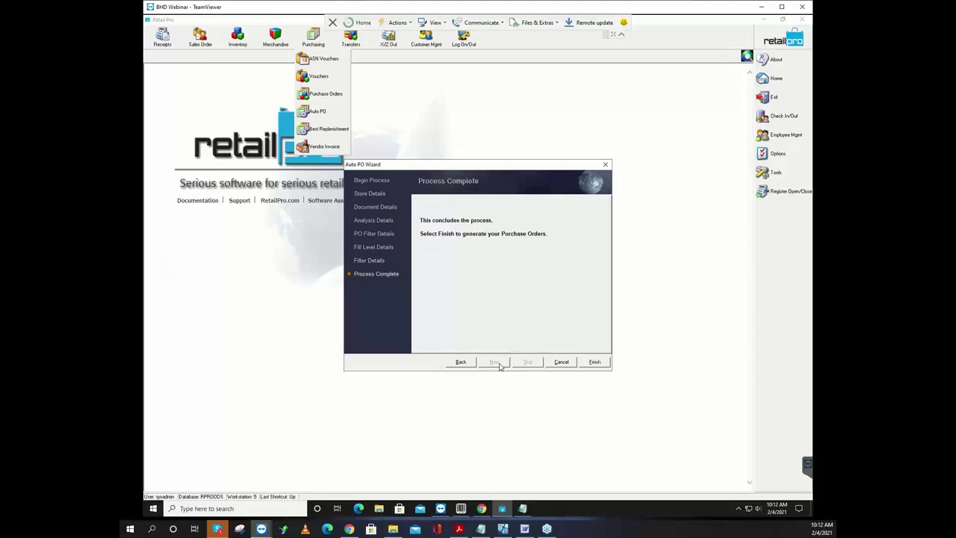
click(595, 363)
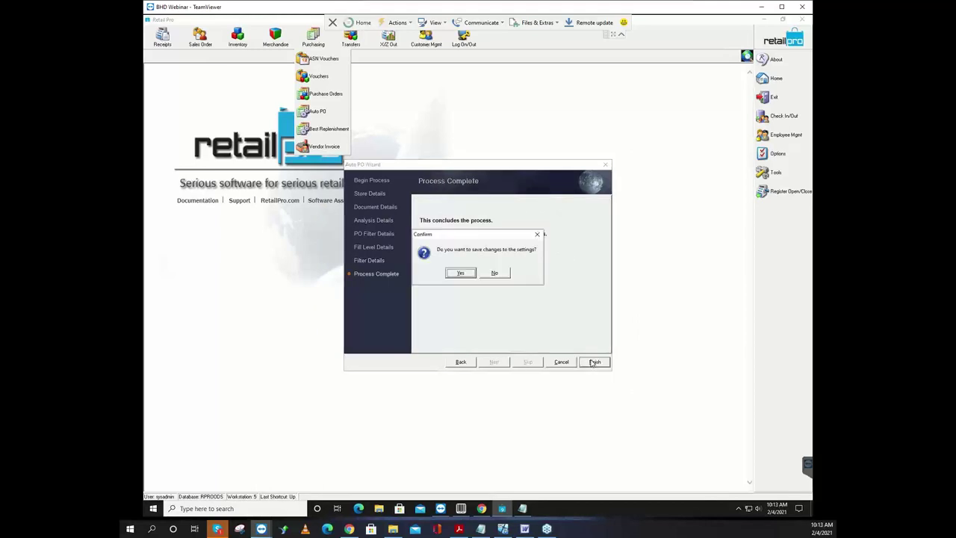
click(468, 276)
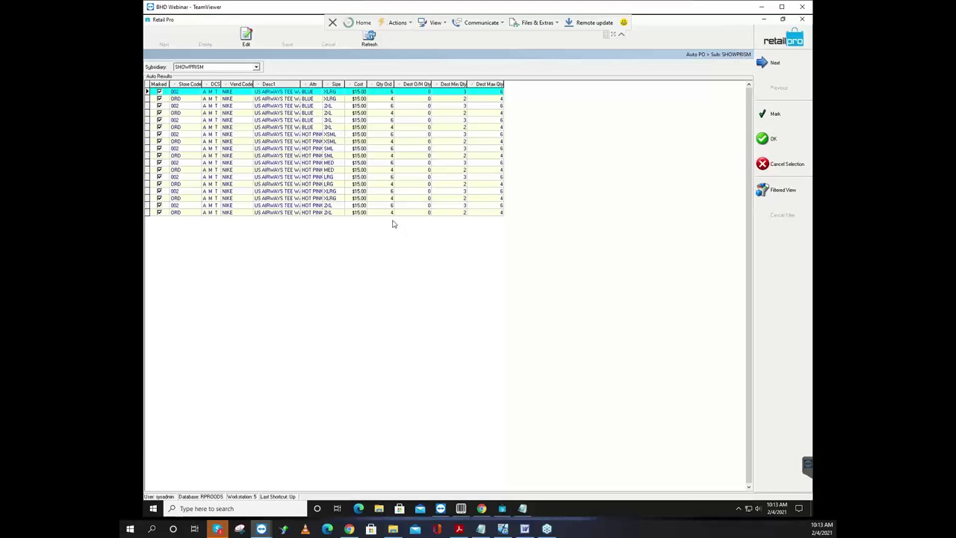
Step: Add the ALU column directly after Marked in the Auto PO results grid layout
click(189, 94)
right_click(193, 89)
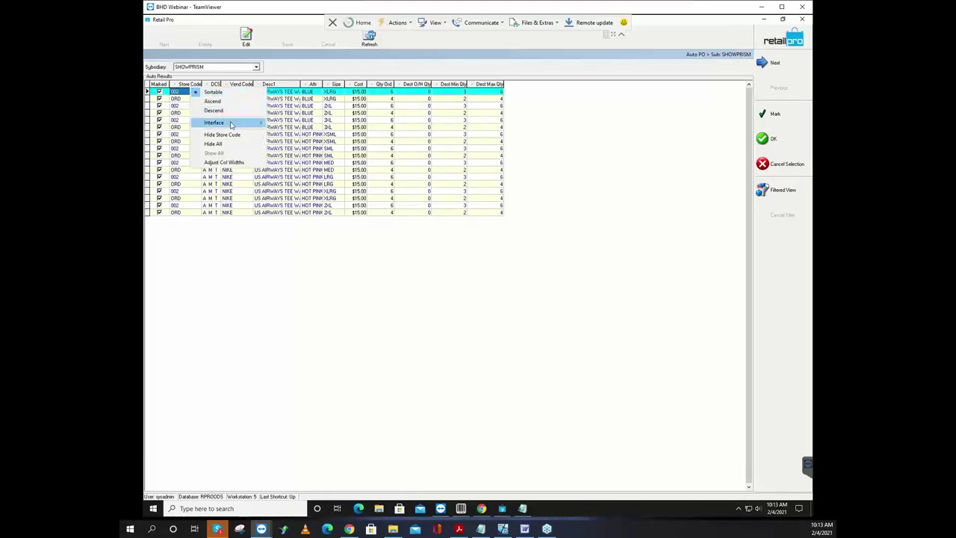
mouse_move(231, 124)
click(329, 135)
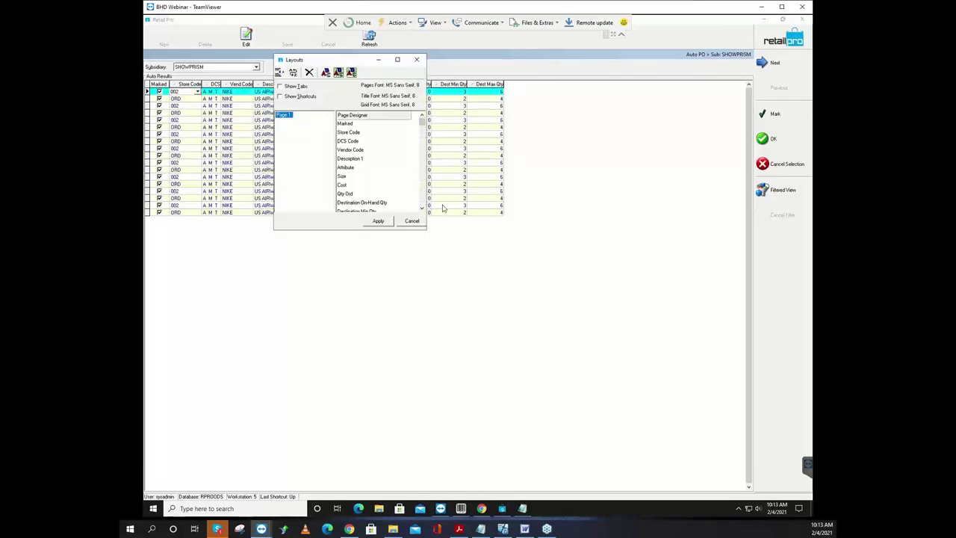
click(425, 202)
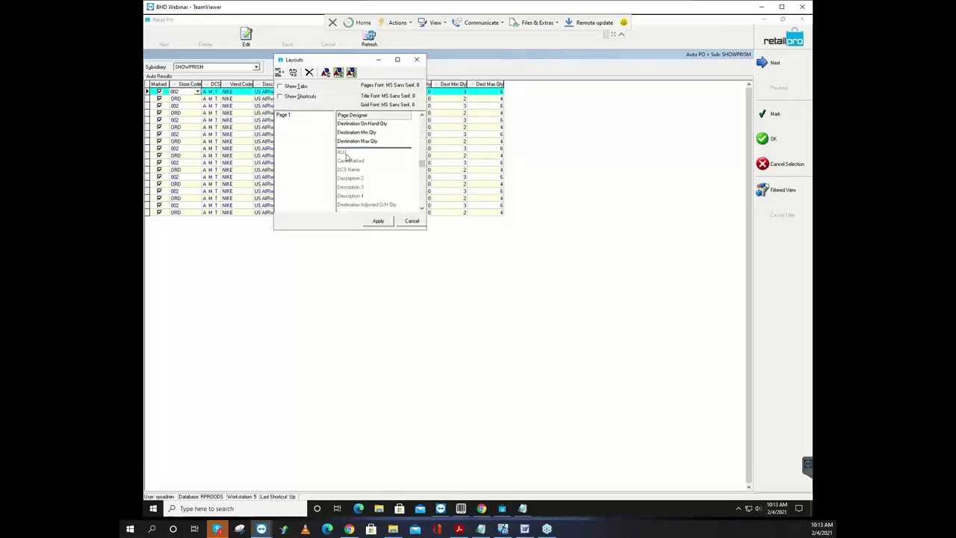
drag(346, 156, 343, 100)
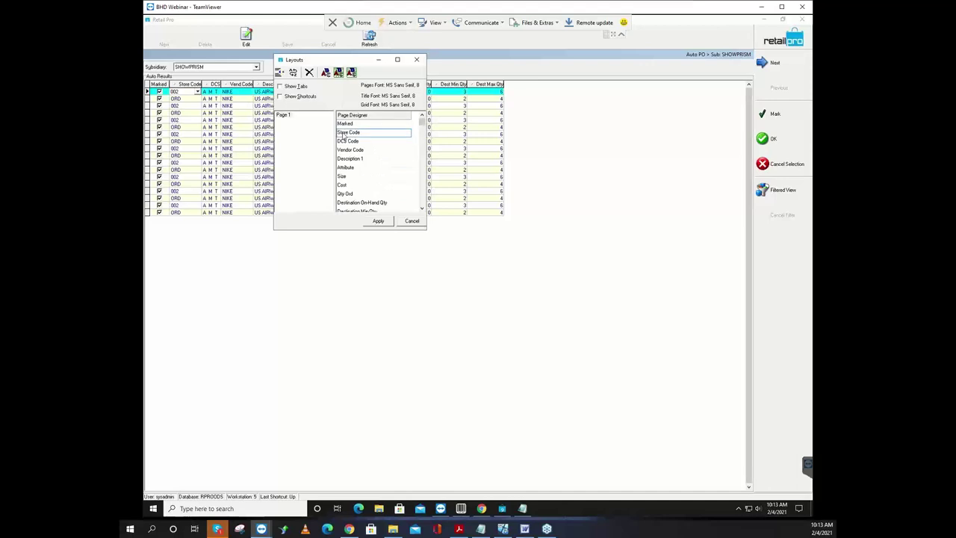
click(348, 124)
click(379, 222)
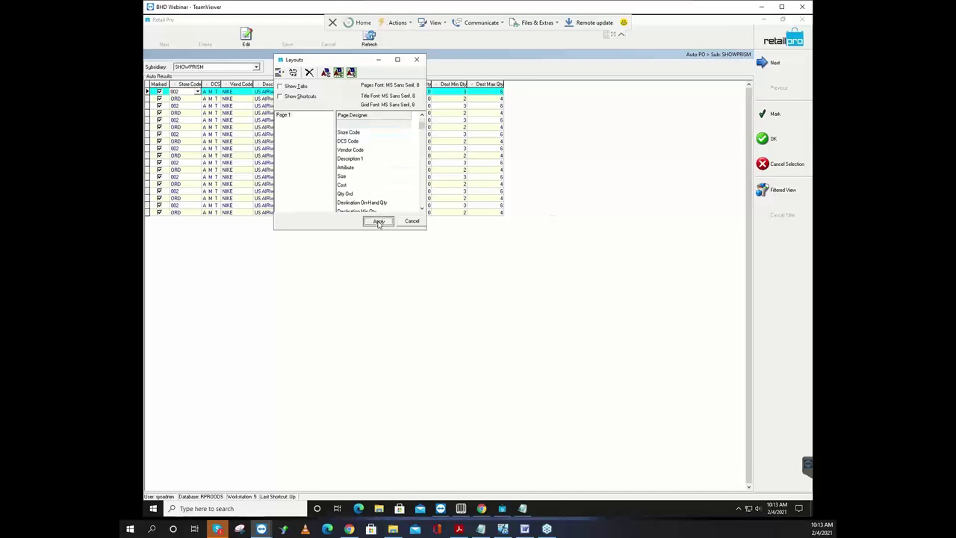
Step: Sort the Auto PO results by Store Code
click(199, 99)
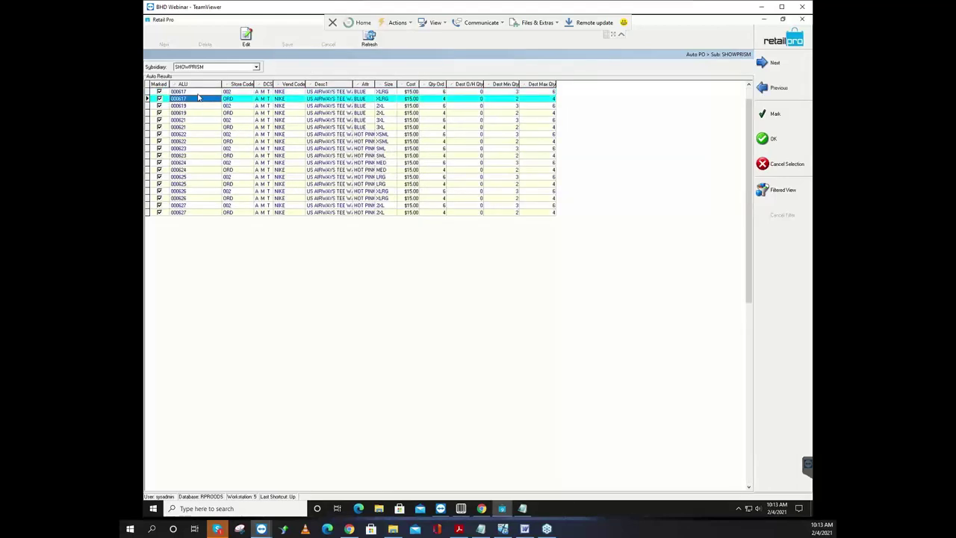
click(235, 88)
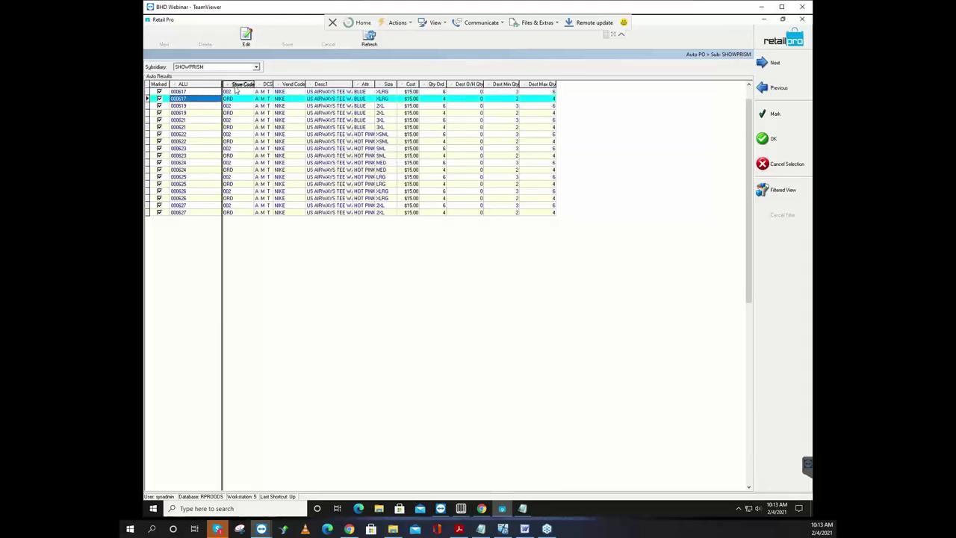
click(241, 84)
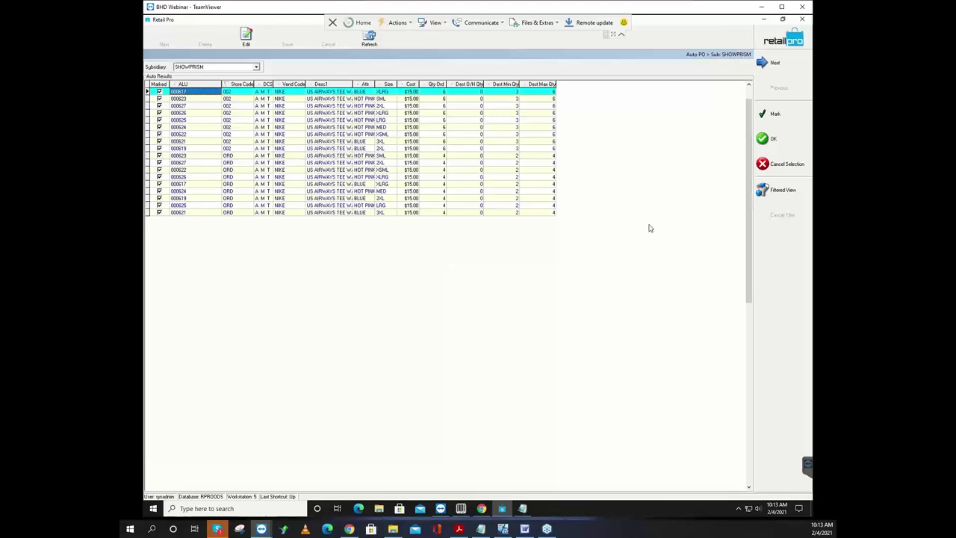
Step: Accept the marked Auto PO results and create the purchase orders
click(774, 138)
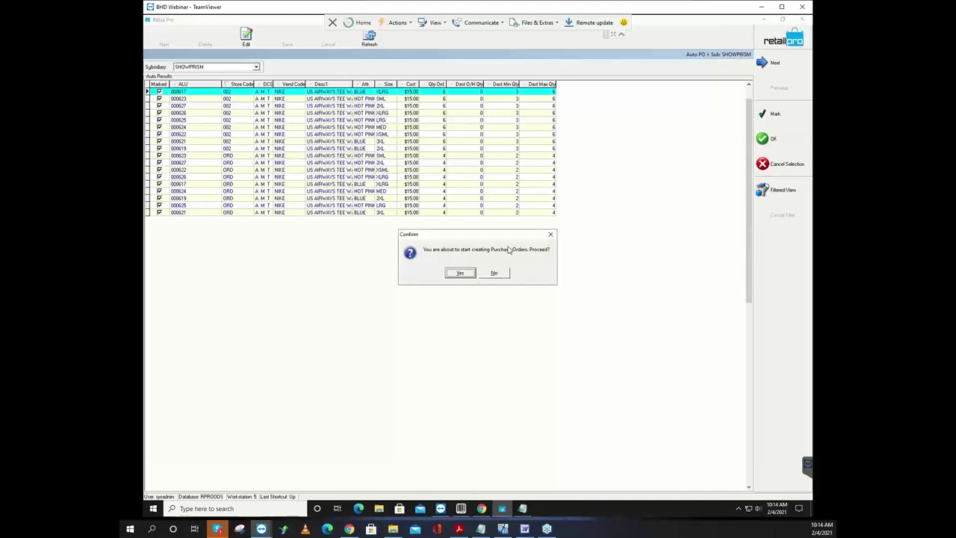
click(464, 274)
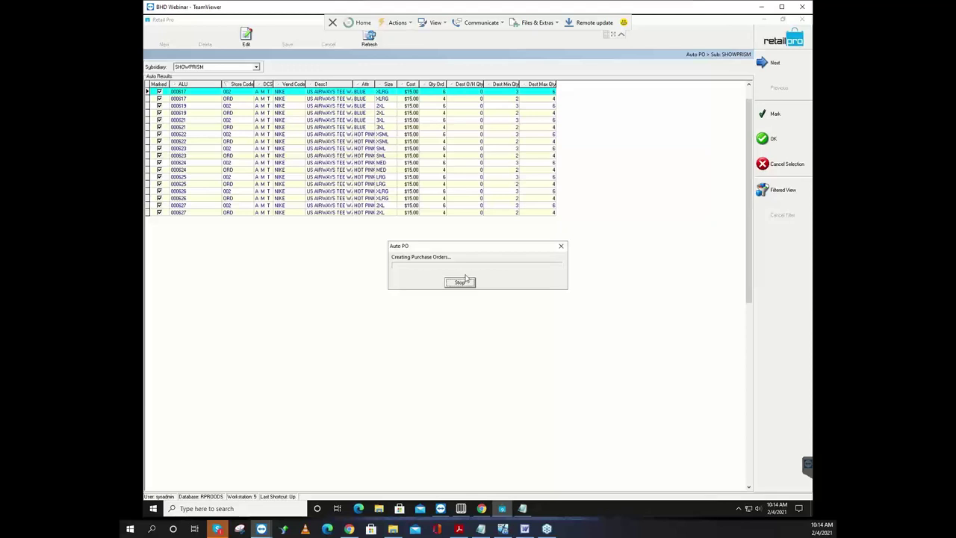
click(469, 281)
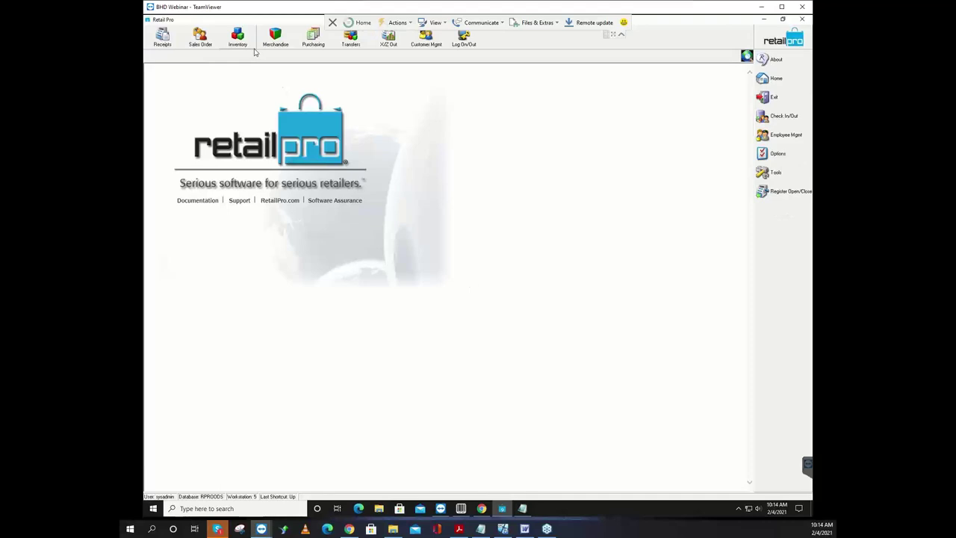
Step: Open the purchase orders list and show the newly generated NIKE order in form view
click(313, 37)
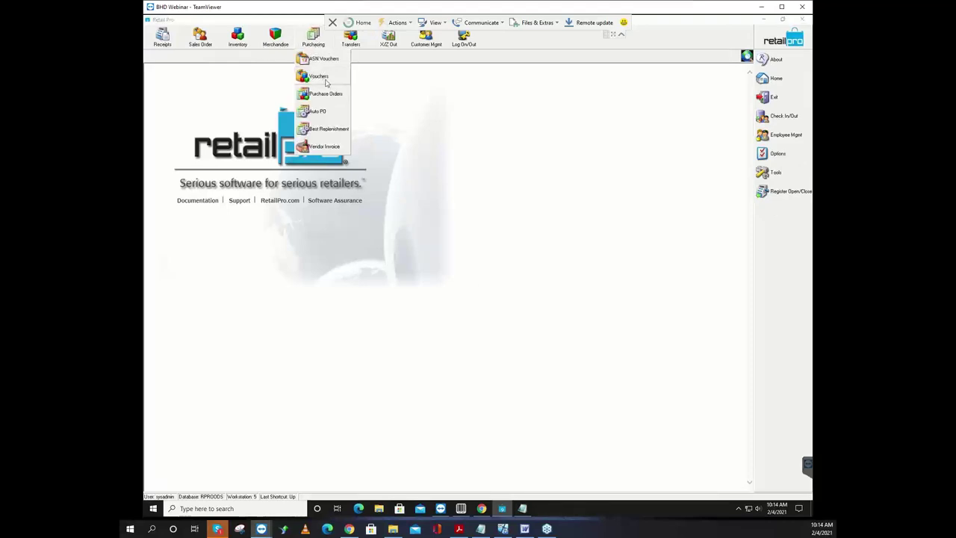
click(325, 93)
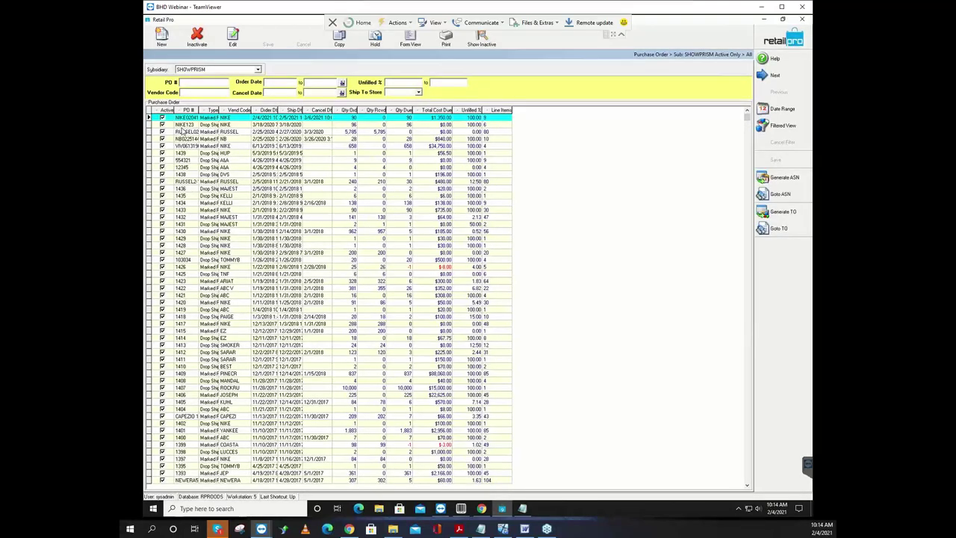
click(273, 119)
click(409, 41)
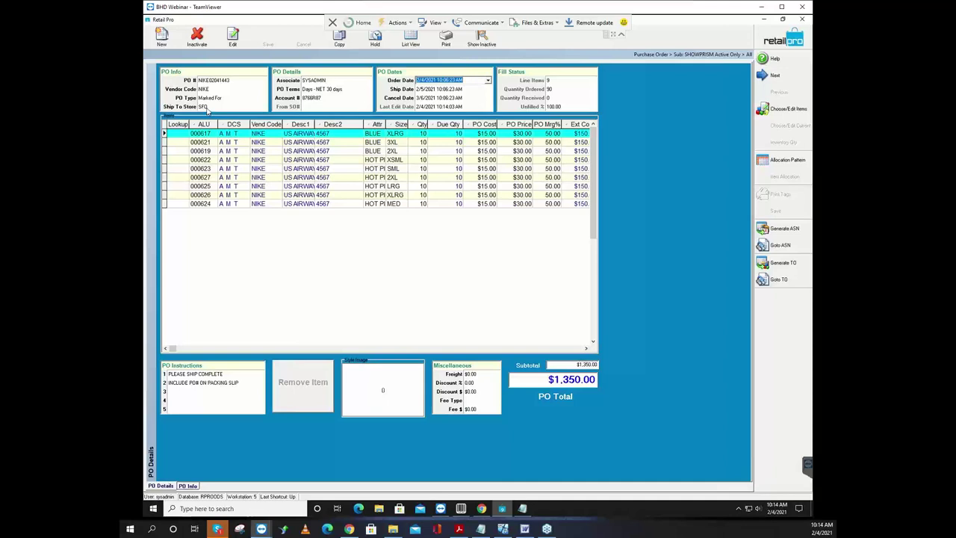
Step: Examine the HOT PINK XSML tee's item allocation for stores ORD and 002, and leave it without saving
click(276, 162)
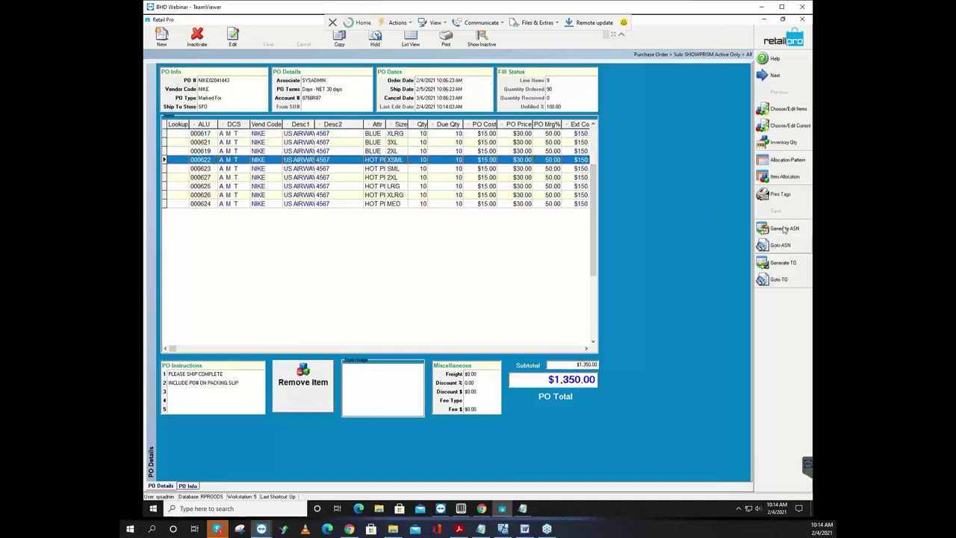
click(785, 178)
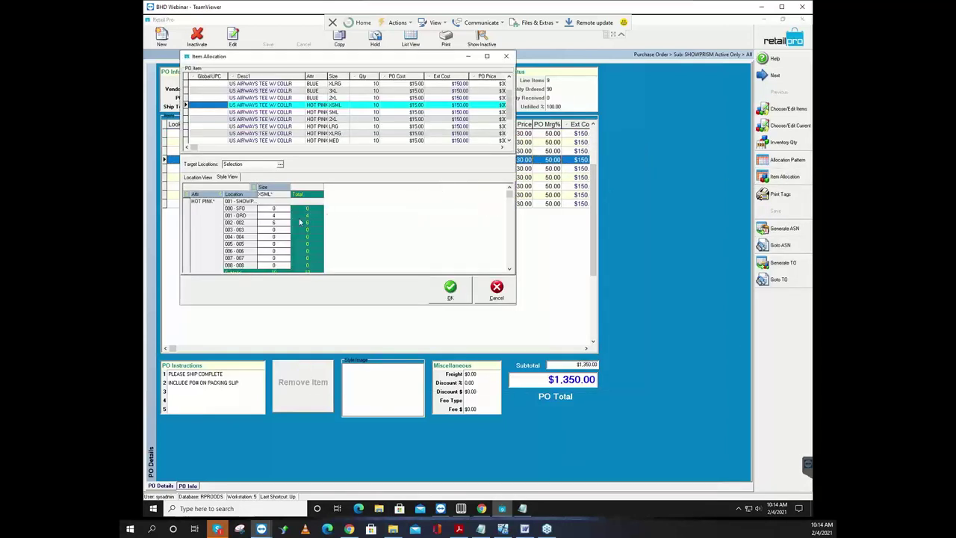
click(274, 217)
text(4)
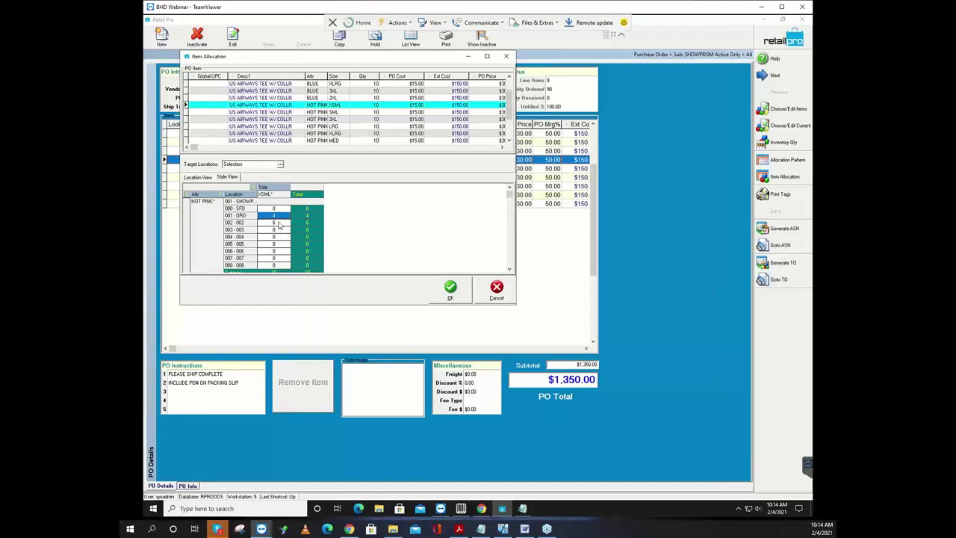
click(279, 224)
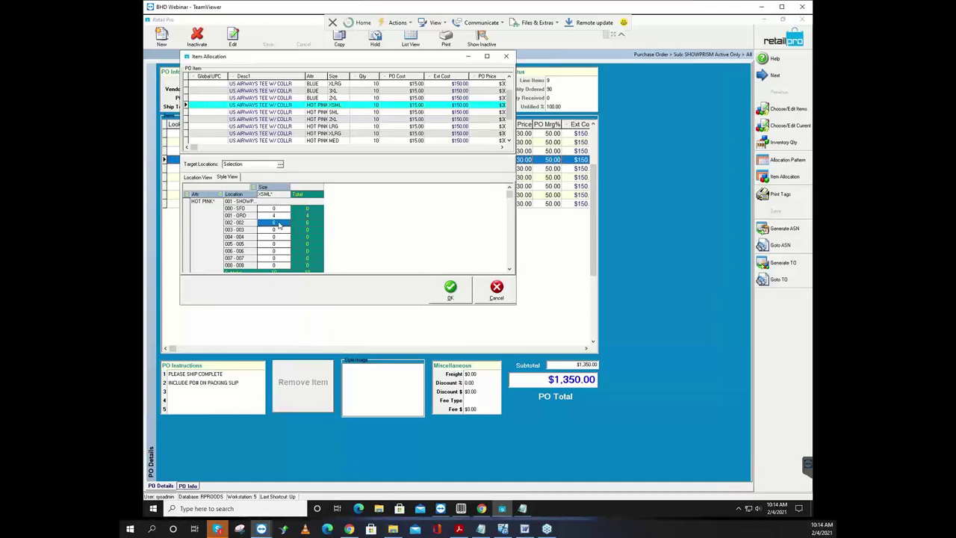
click(497, 291)
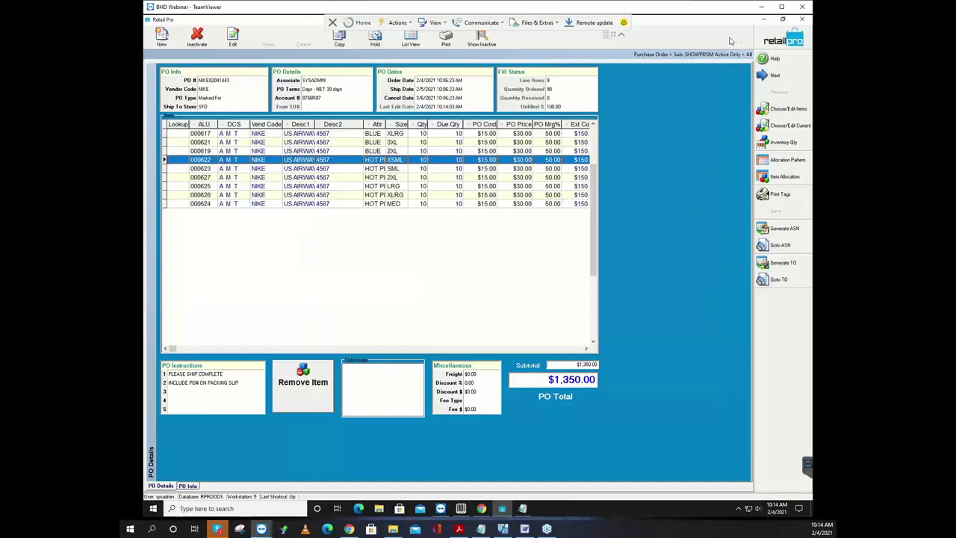
Step: Inactivate the generated NIKE purchase order and return to the home screen
click(196, 41)
click(467, 283)
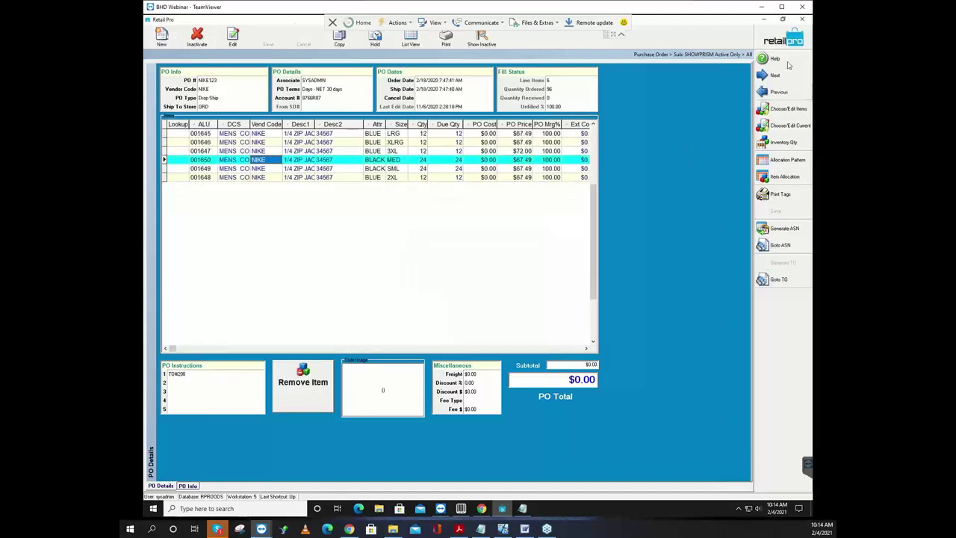
click(796, 37)
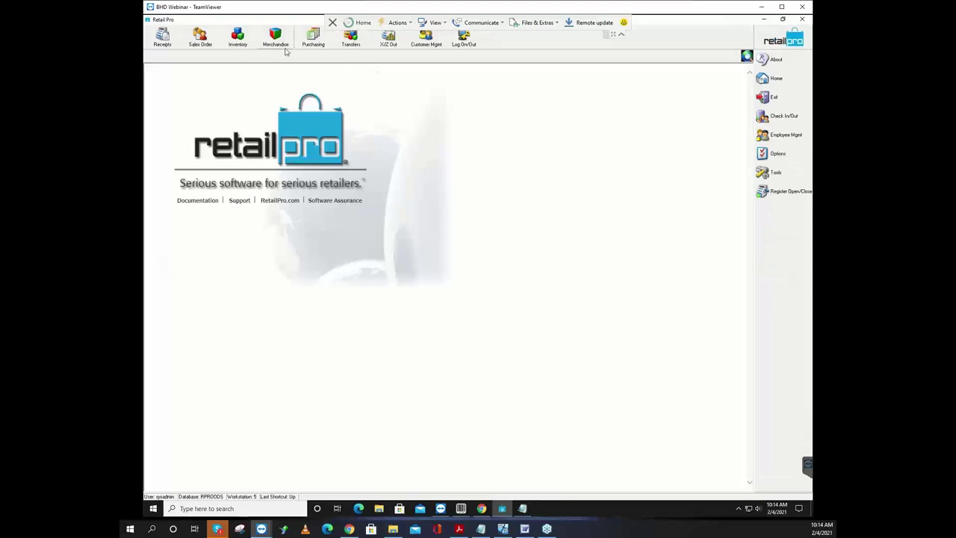
Step: Start the Auto PO wizard again and keep the company-wide selection of all SHOWPRISM stores
click(313, 39)
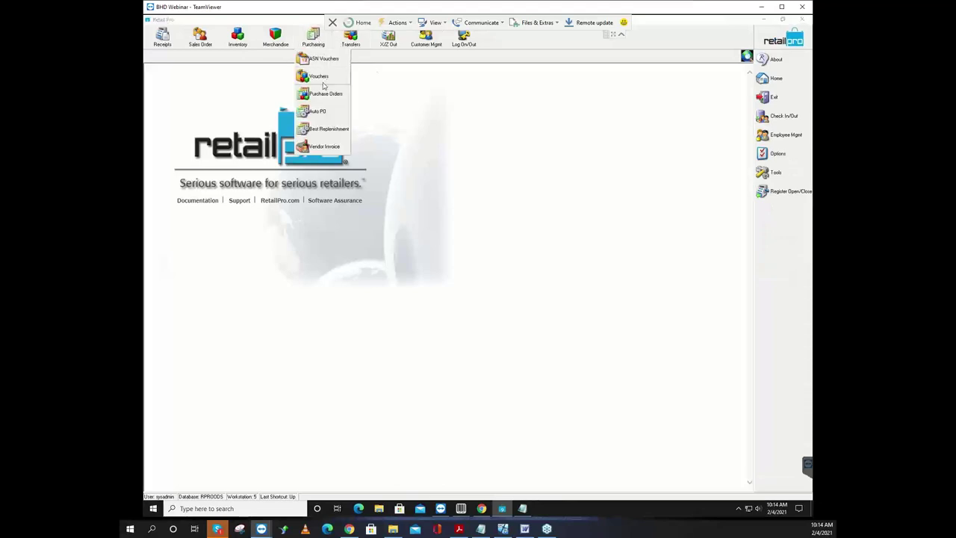
click(323, 113)
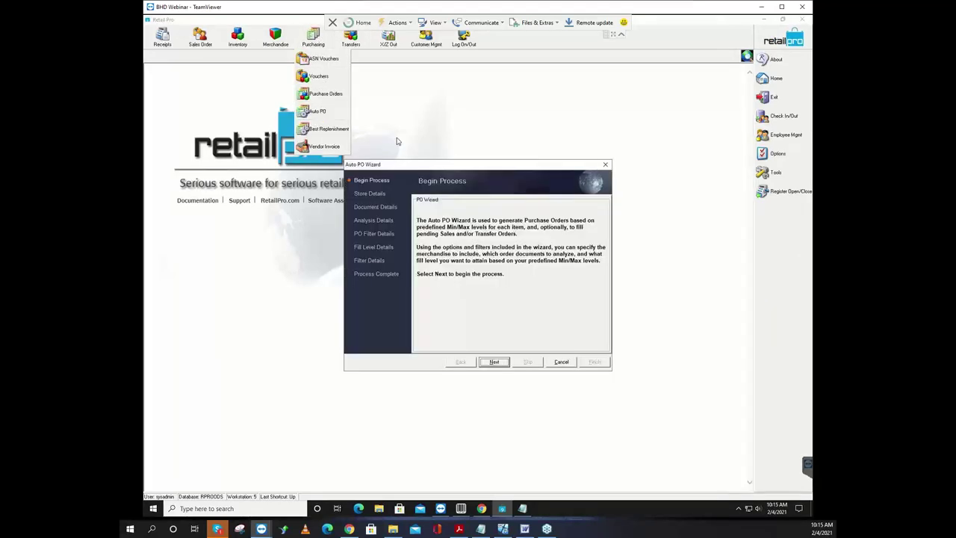
click(495, 362)
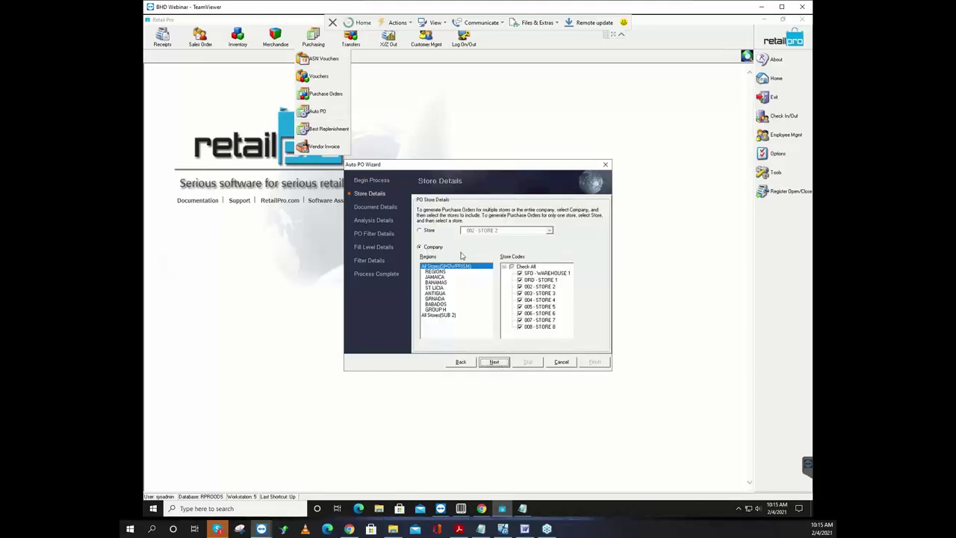
click(499, 363)
Step: Set the PO type to Drop Ship with Single store PO(s) in the document details
click(484, 236)
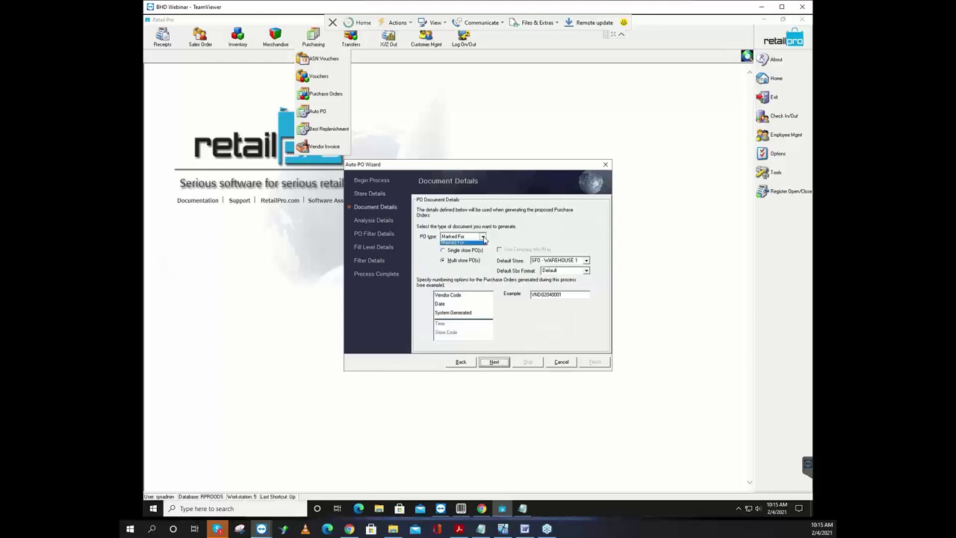
click(463, 243)
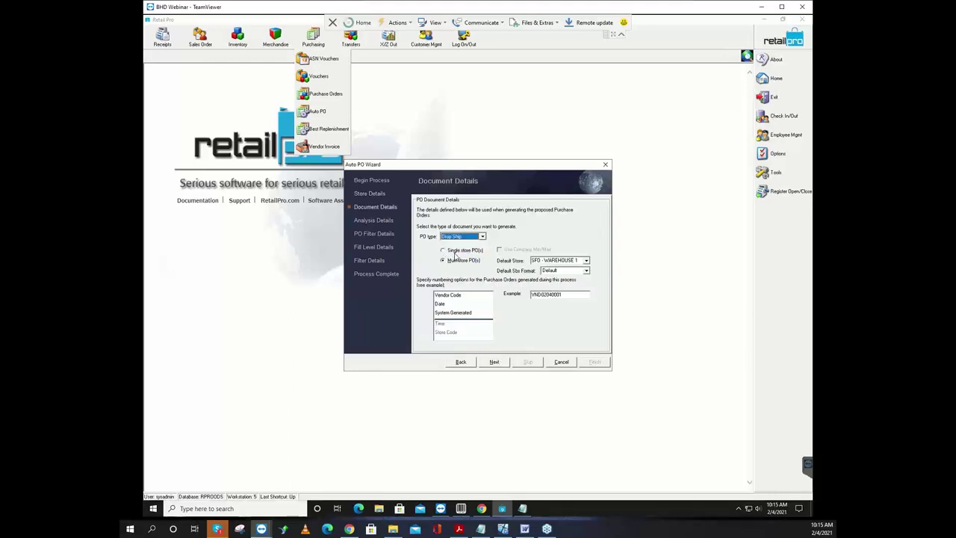
click(456, 251)
click(495, 363)
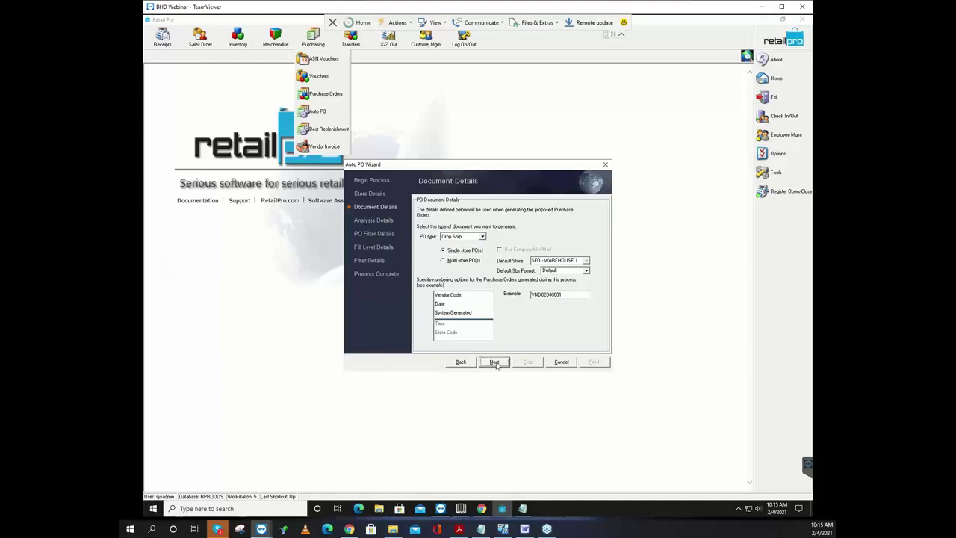
Step: Keep the wizard's analysis settings, PO date range 1/20/2021 to 3/5/2021 and Max fill level, and proceed to the item filter
click(495, 362)
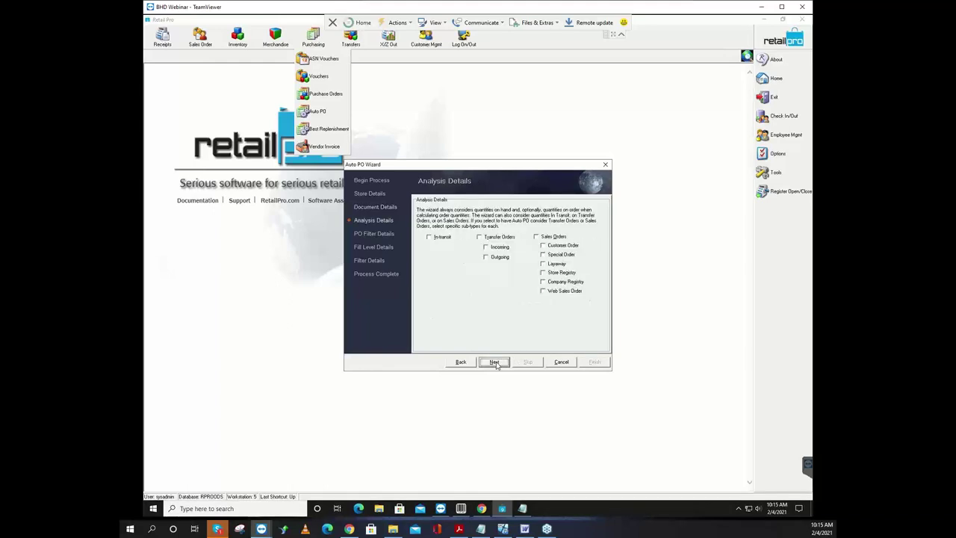
click(495, 363)
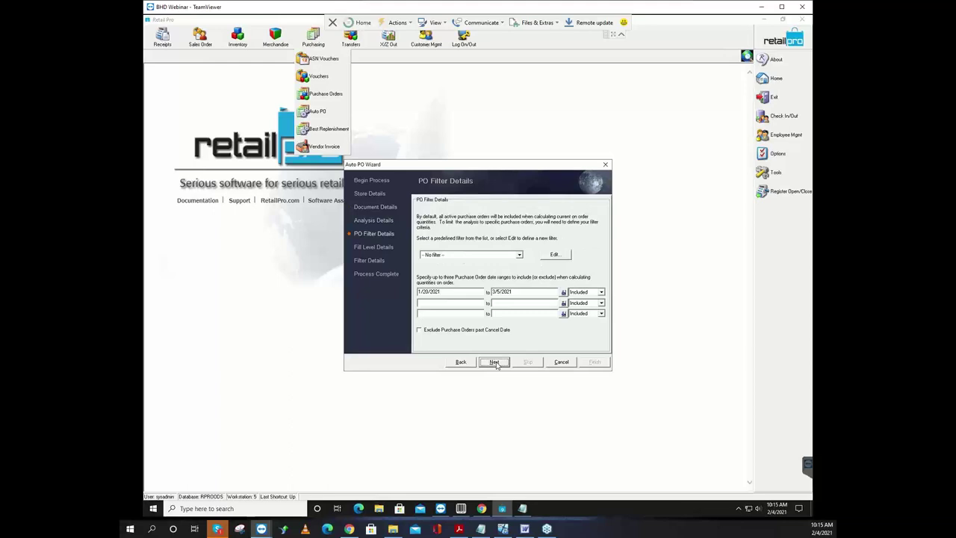
click(495, 363)
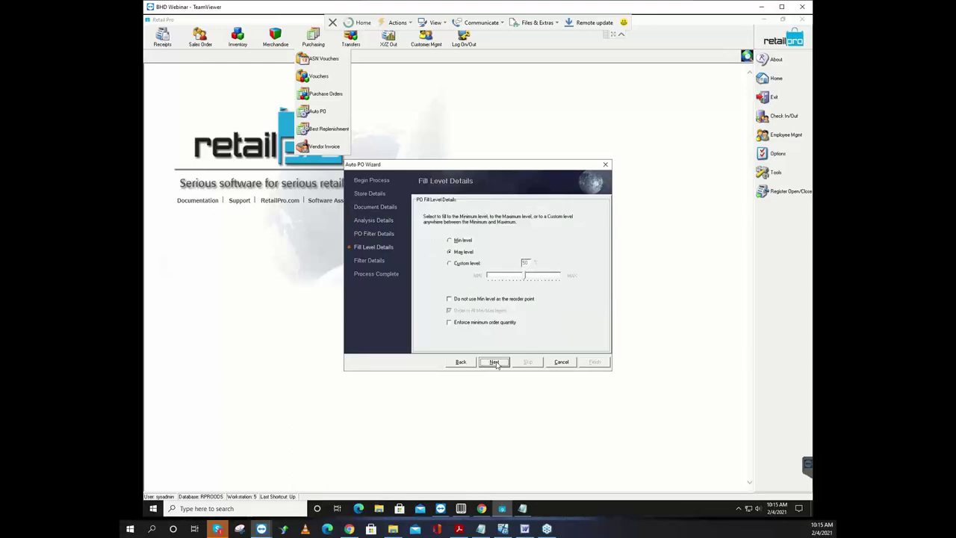
click(494, 362)
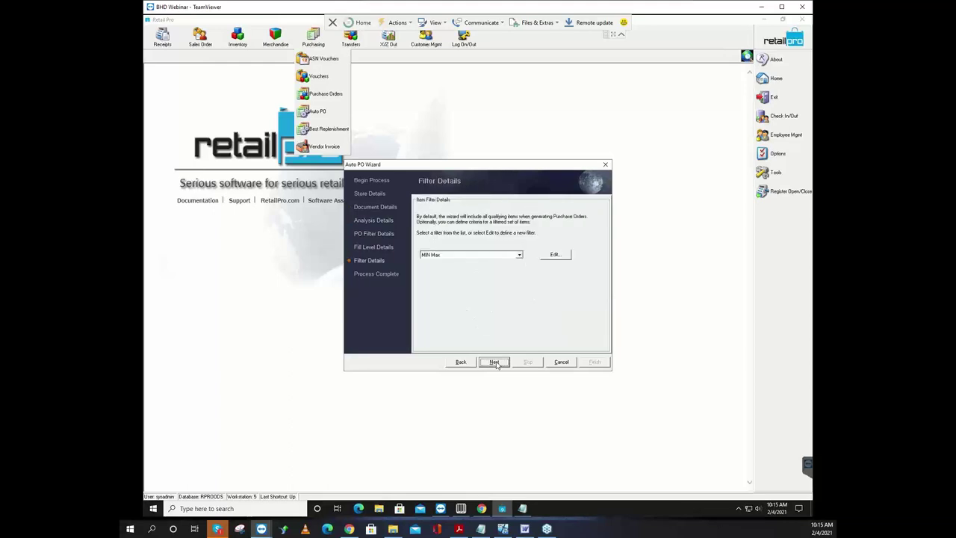
Step: Add a new item filter named Nike alongside the existing MIN Max filter and accept the filter criteria
click(555, 254)
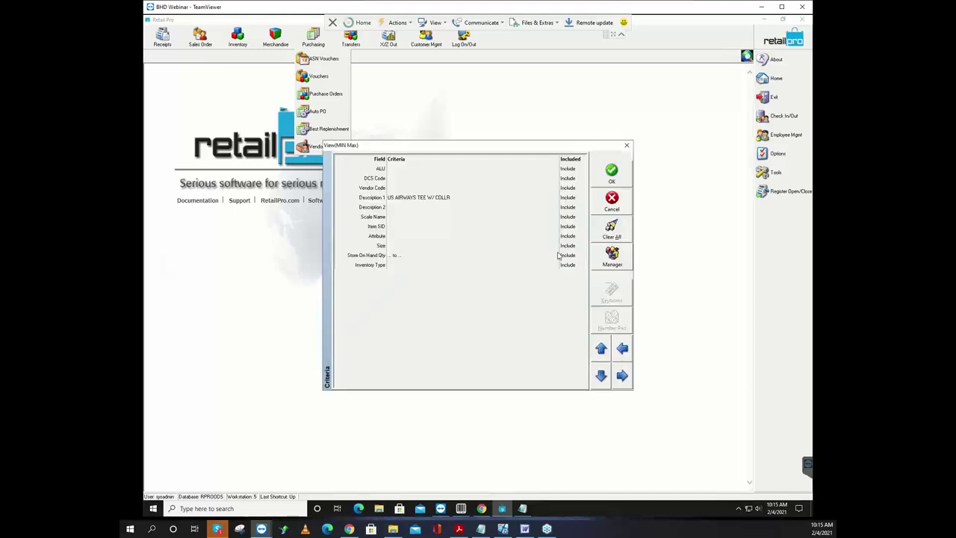
click(611, 258)
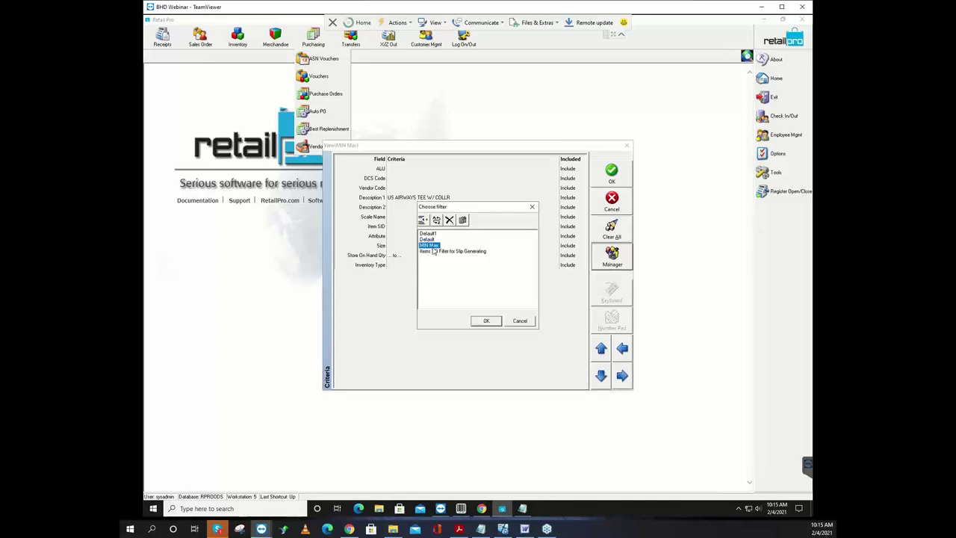
click(487, 320)
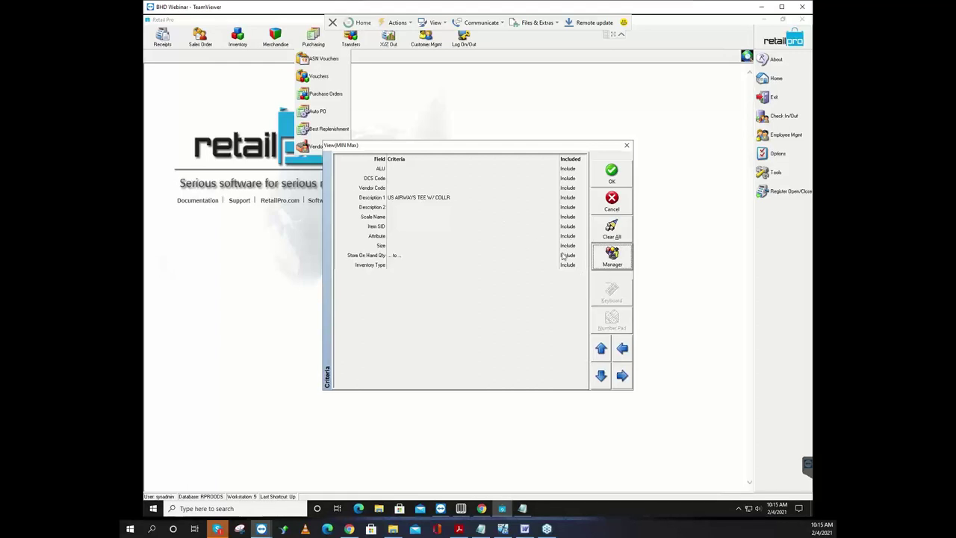
click(613, 260)
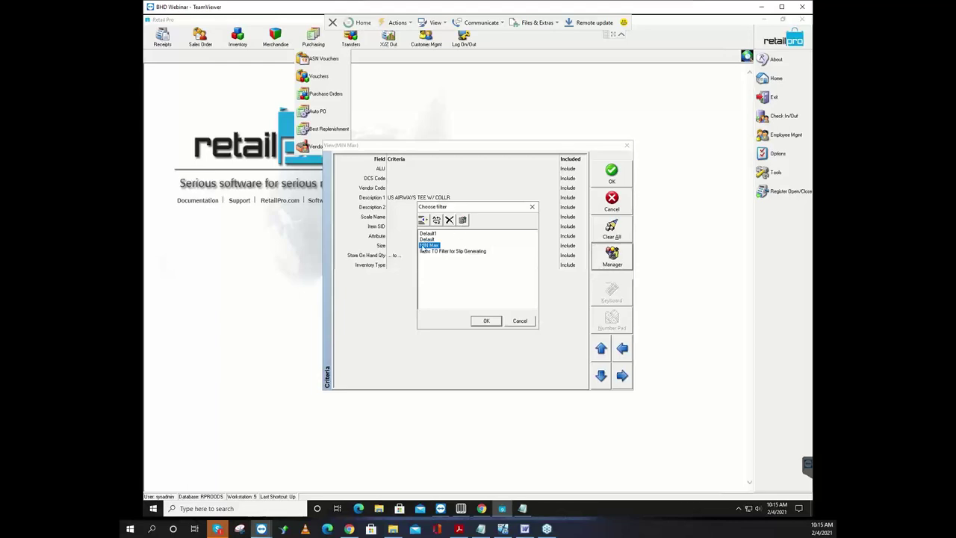
click(463, 220)
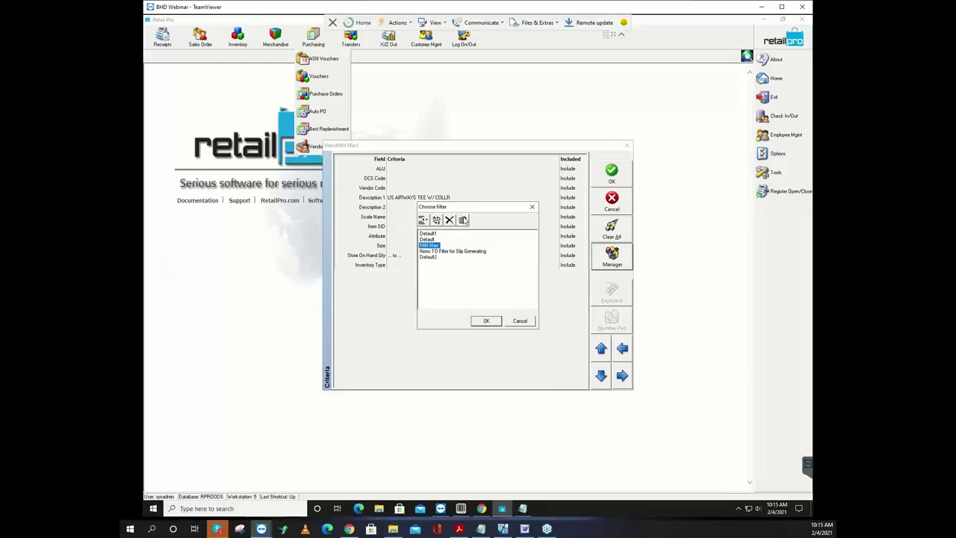
click(431, 257)
click(427, 259)
text(Nike)
key(Return)
click(486, 321)
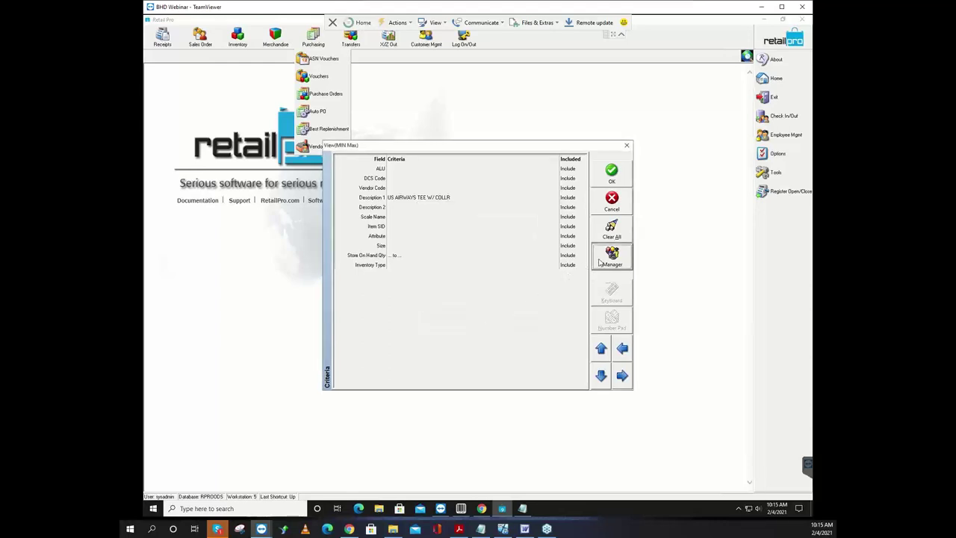
click(611, 173)
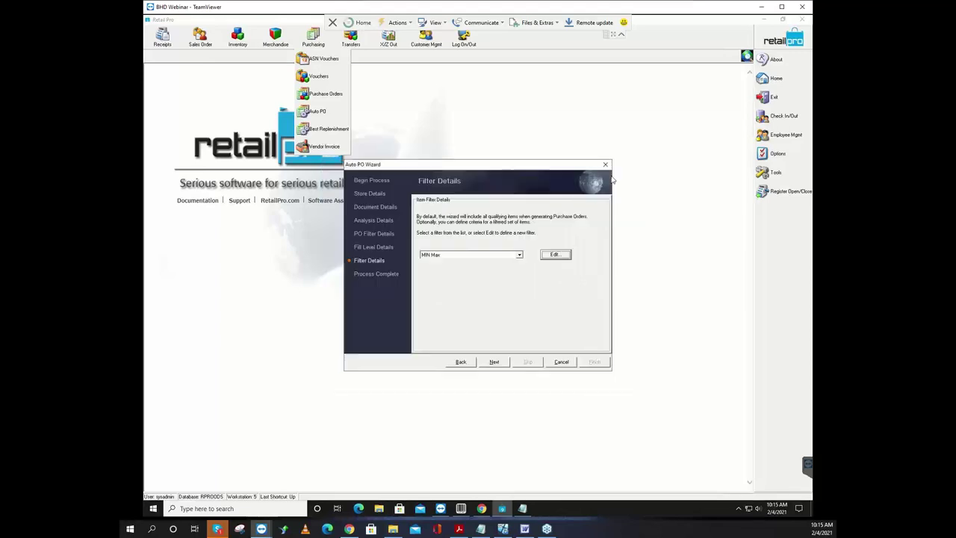
Step: Choose the Nike item filter and finish the Auto PO wizard, saving the changed settings
click(519, 256)
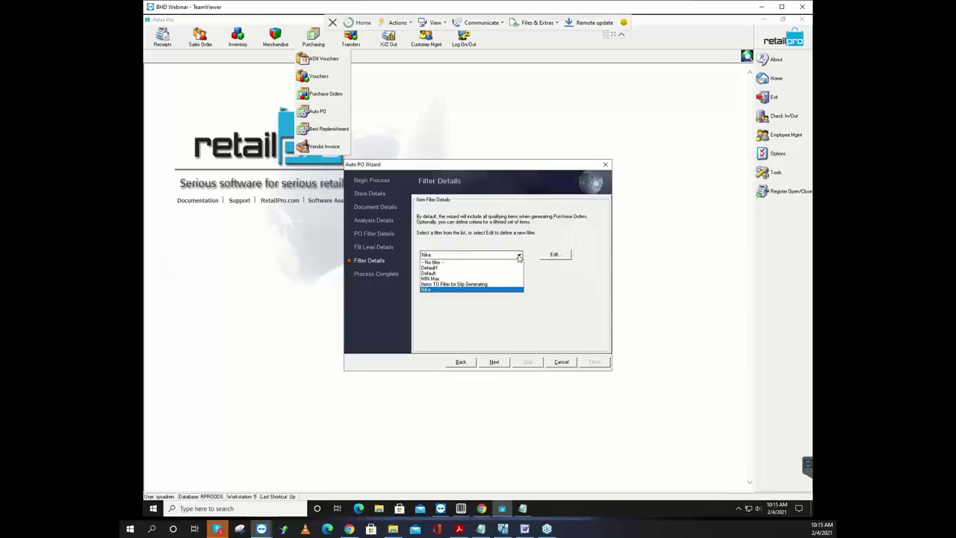
click(519, 256)
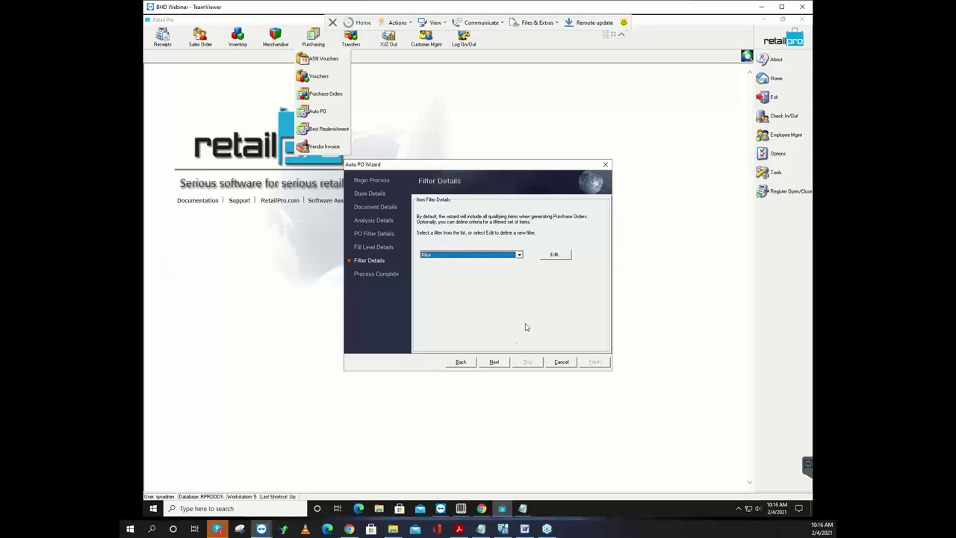
click(494, 362)
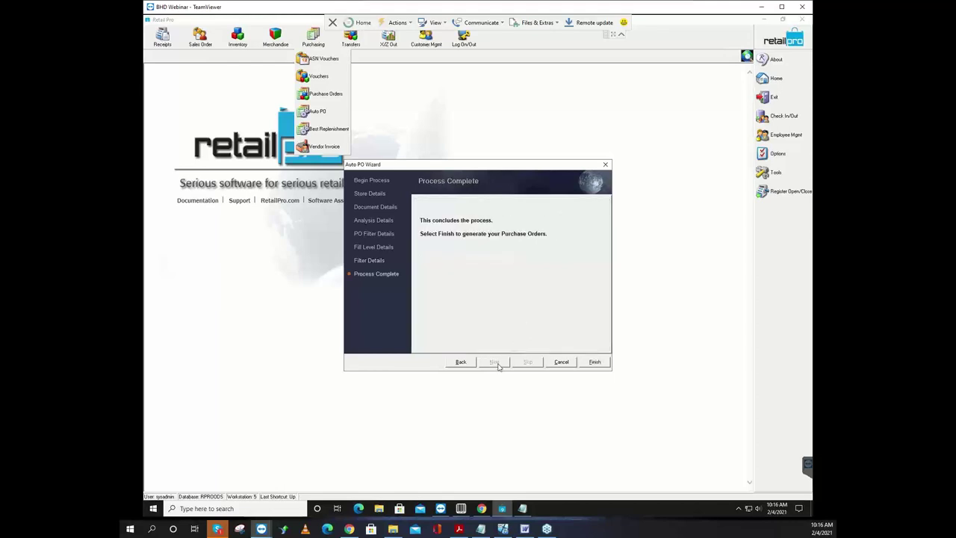
click(596, 362)
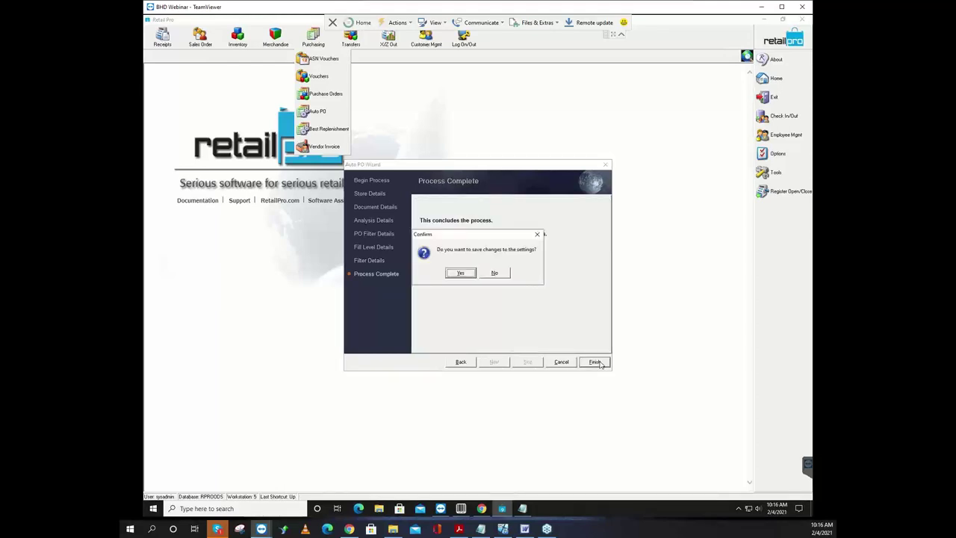
click(461, 273)
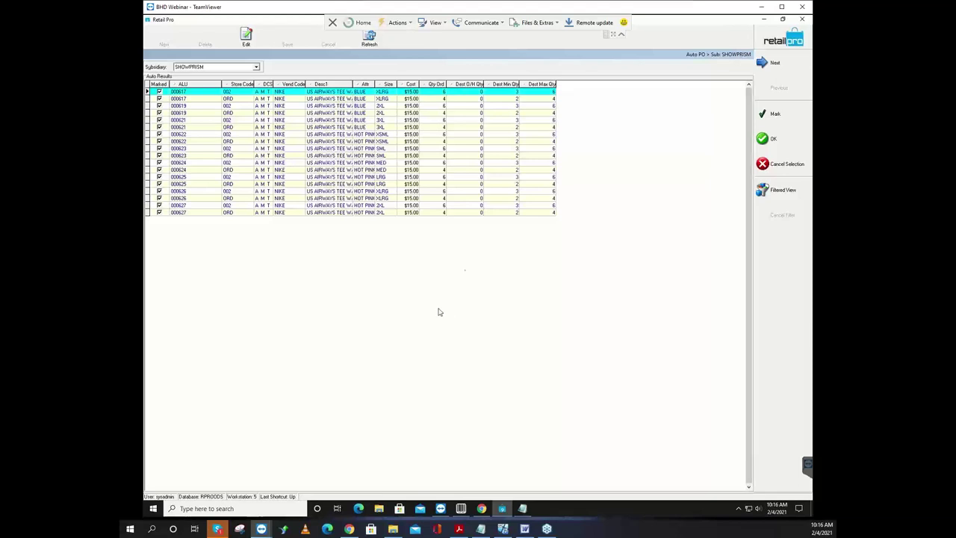
Step: Create the Drop Ship purchase orders from all marked auto results for SHOWPRISM
click(240, 86)
click(774, 141)
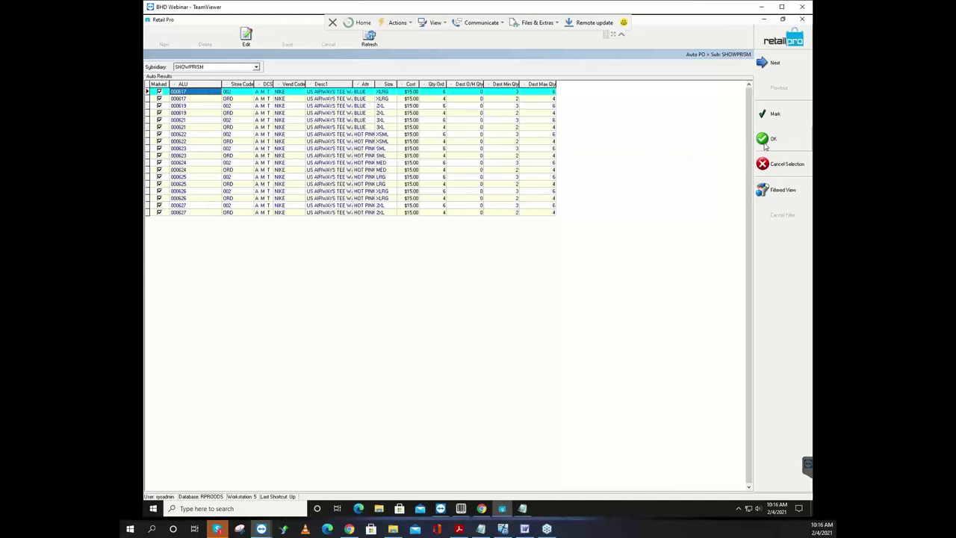
click(765, 143)
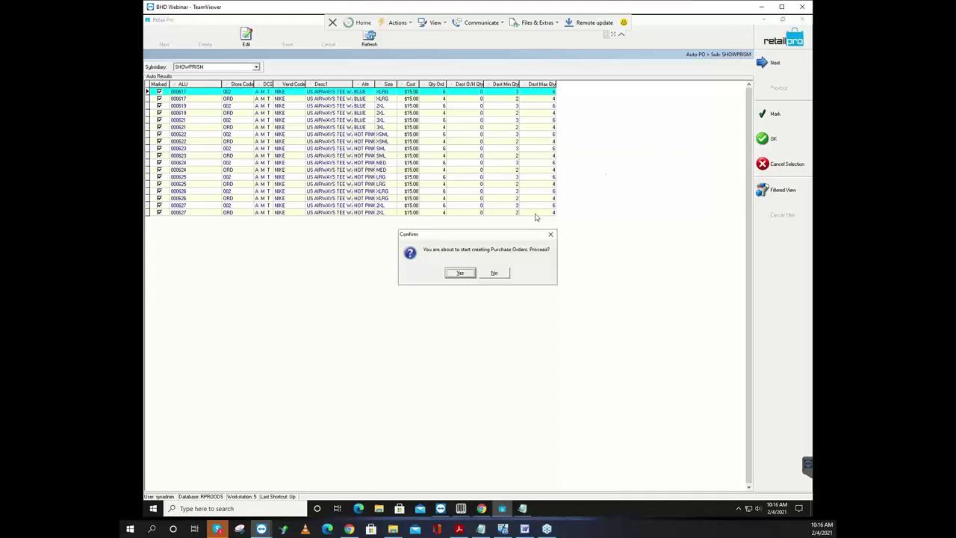
click(464, 274)
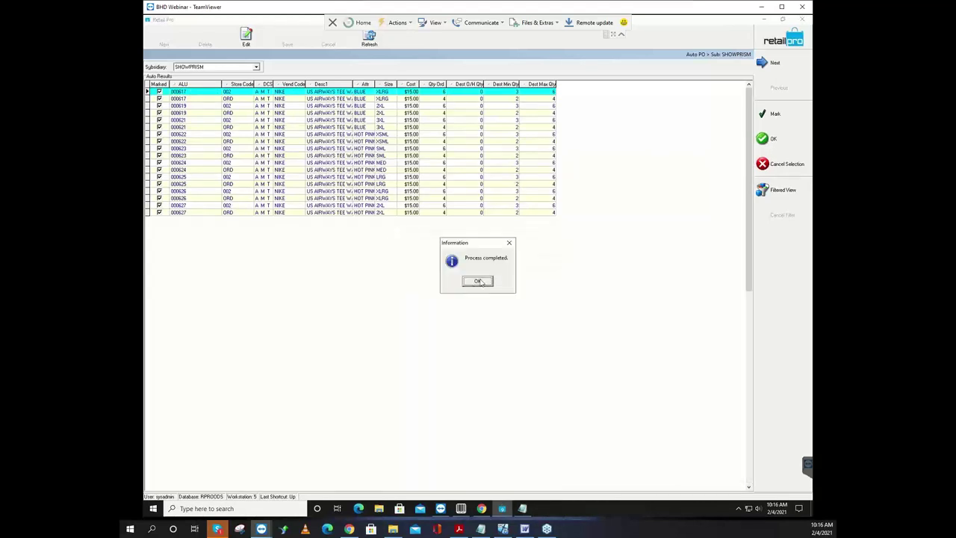
click(482, 281)
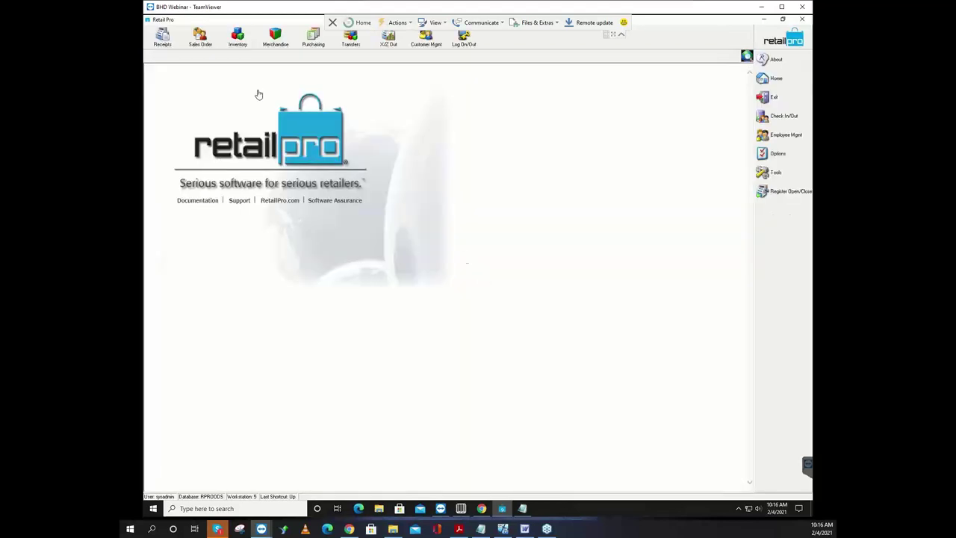
Step: Widen the PO number column in the purchase order list and examine the details of the generated Drop Ship orders for stores 002 and ORD
click(309, 45)
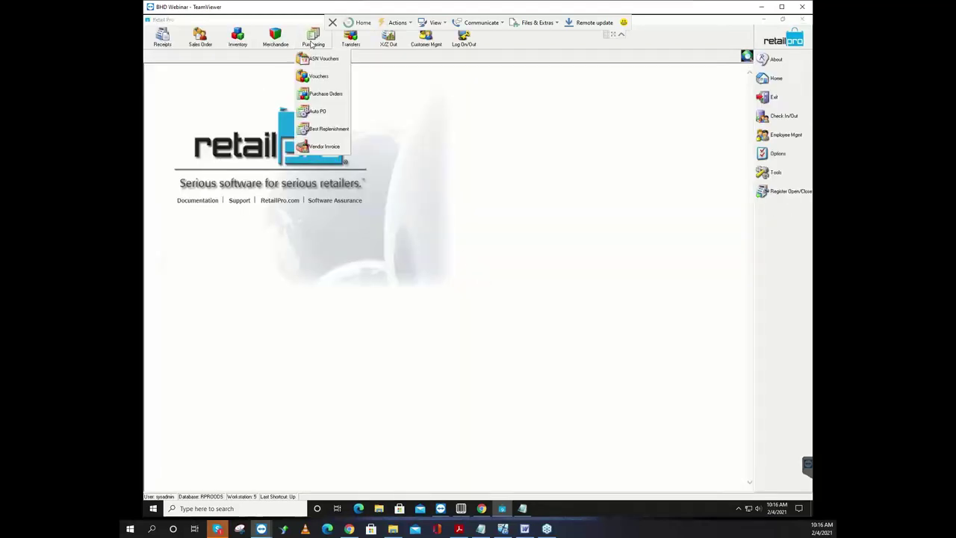
click(321, 97)
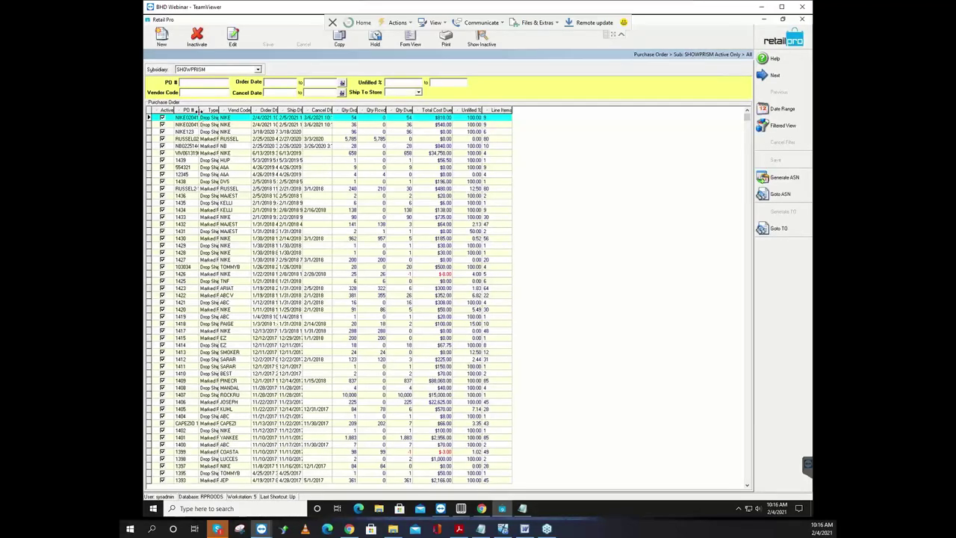
drag(196, 109, 222, 110)
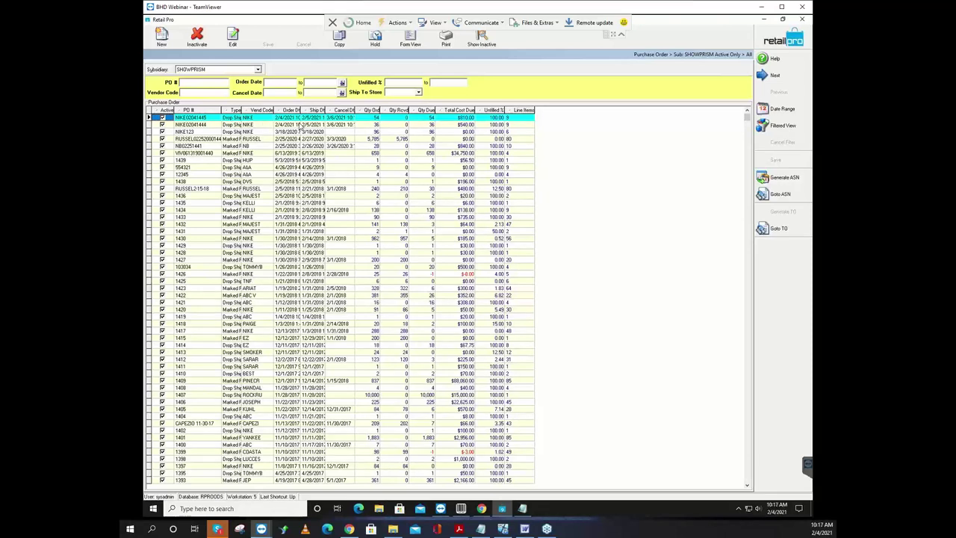
click(304, 120)
click(411, 41)
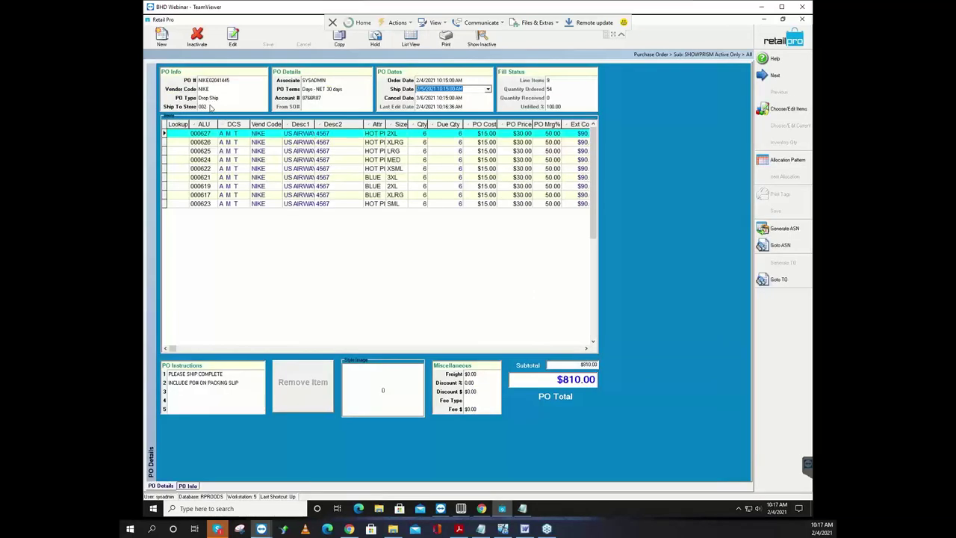
click(774, 76)
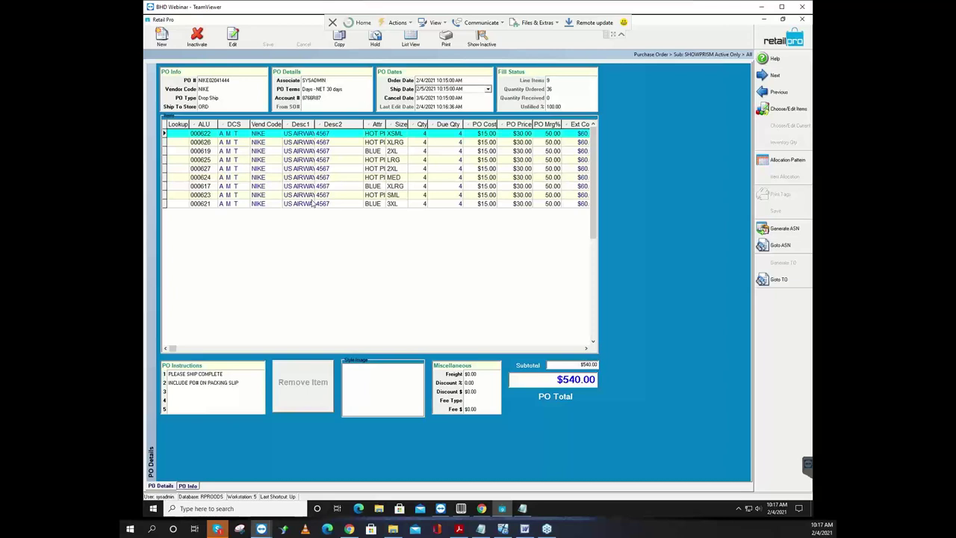
Step: Inactivate the two generated NIKE Drop Ship orders for stores ORD and 002
click(196, 43)
click(456, 280)
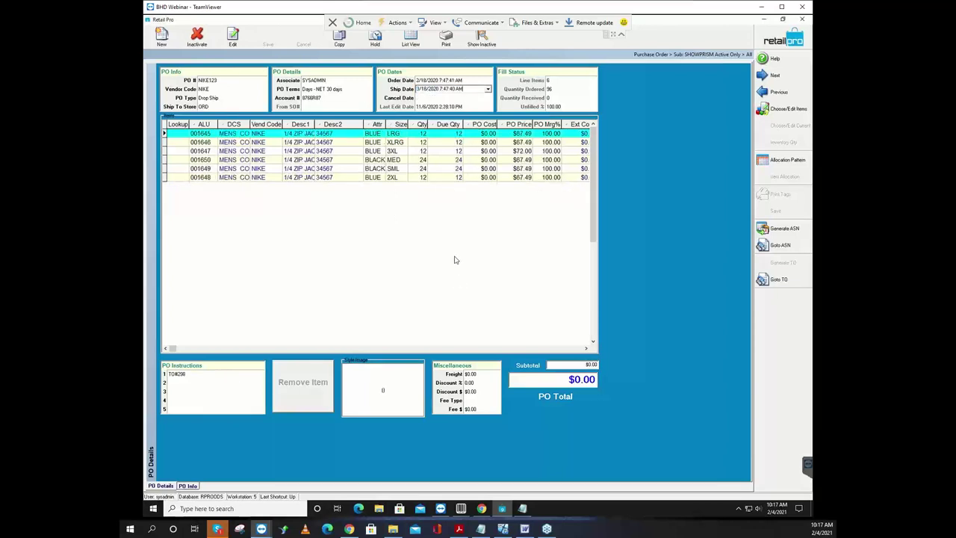
click(769, 92)
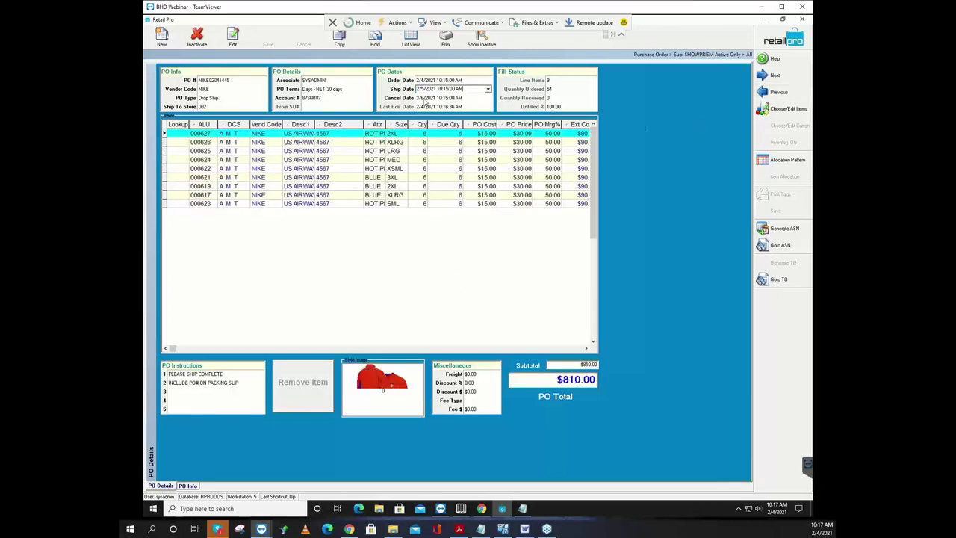
click(197, 38)
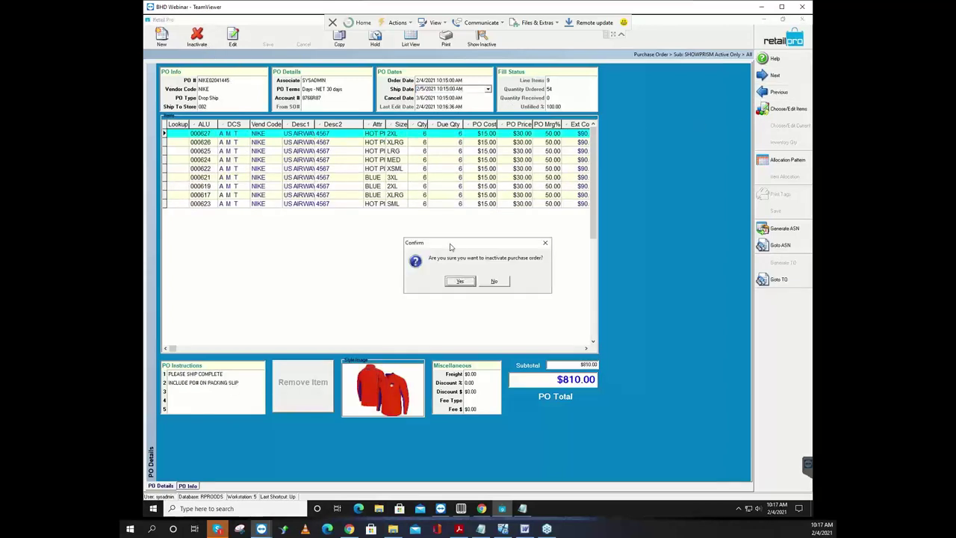
click(460, 281)
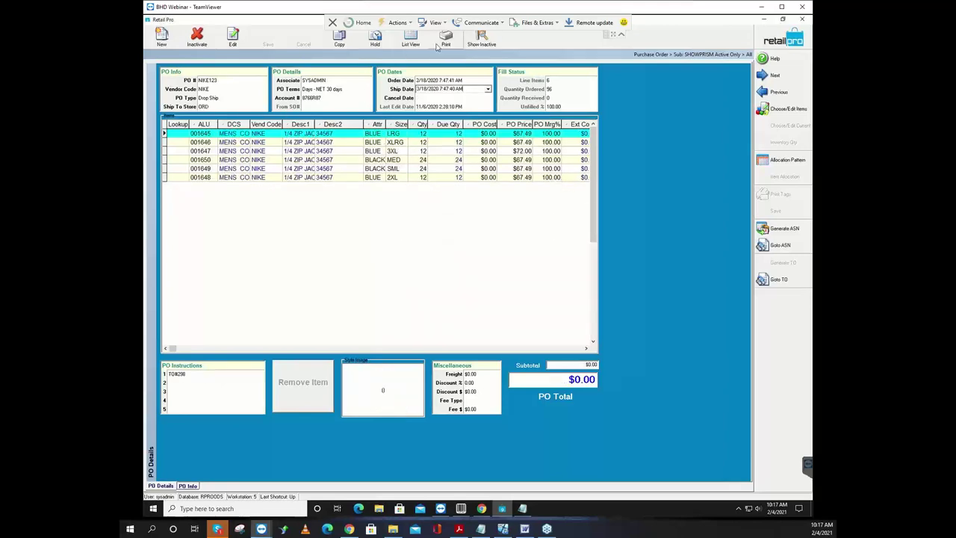
Step: Show inactive purchase orders in the list, reactivate the 2/4/2021 NIKE Marked For order, and hide the inactive ones again
click(410, 38)
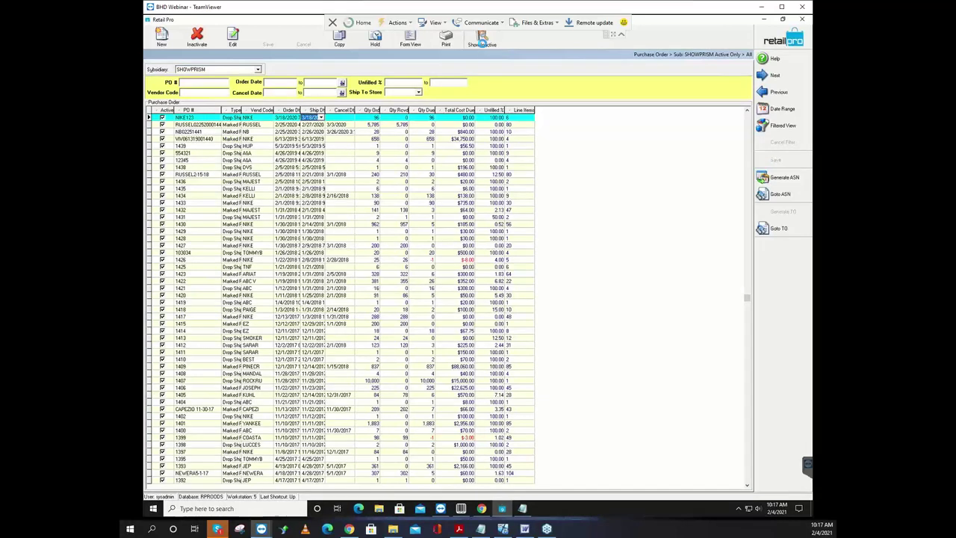
click(482, 40)
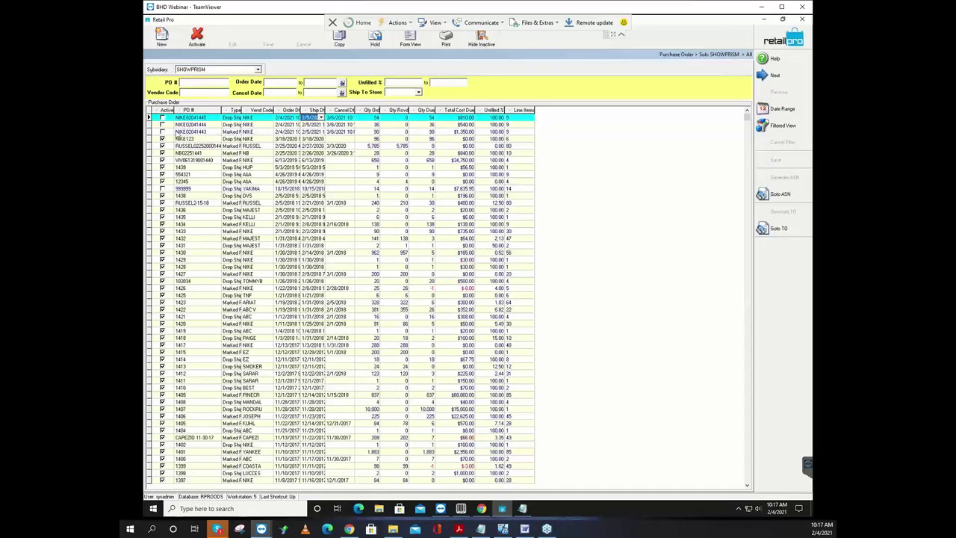
click(163, 132)
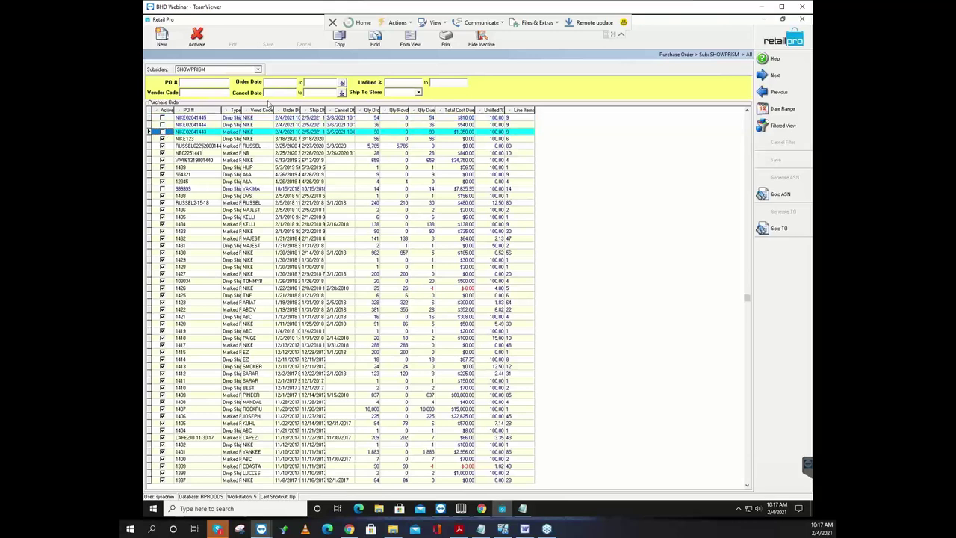
click(197, 35)
click(481, 43)
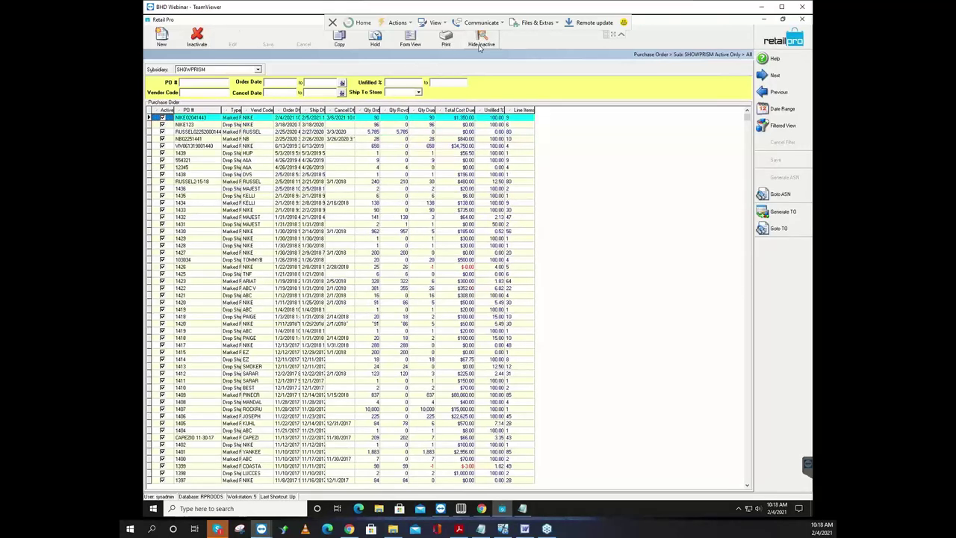
Step: Open the 2/4/2021 NIKE Marked For purchase order in form view and look over its line items
click(414, 43)
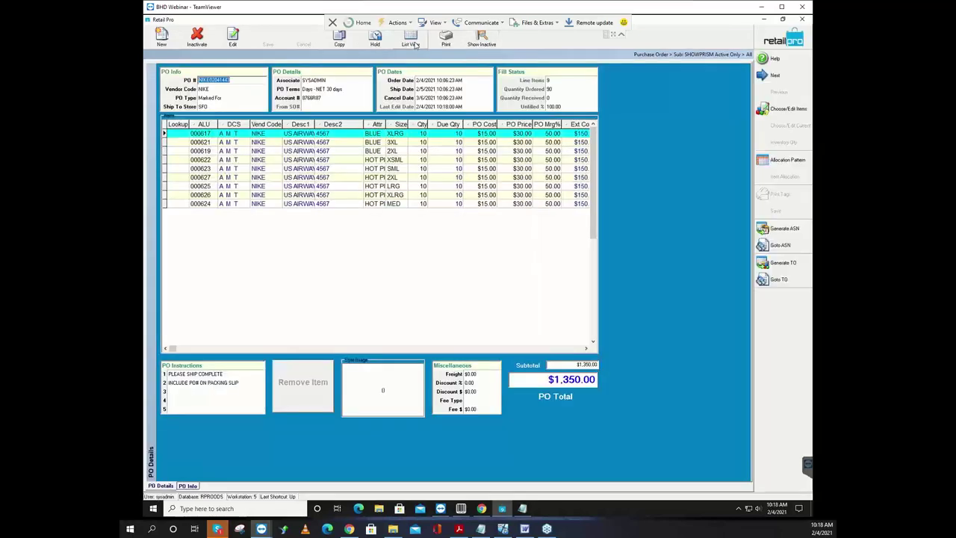
click(310, 186)
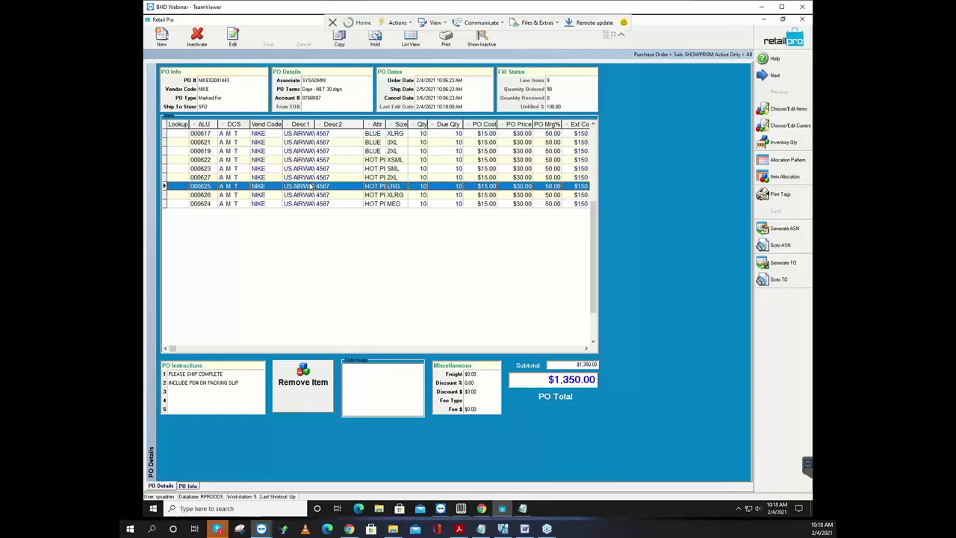
click(317, 162)
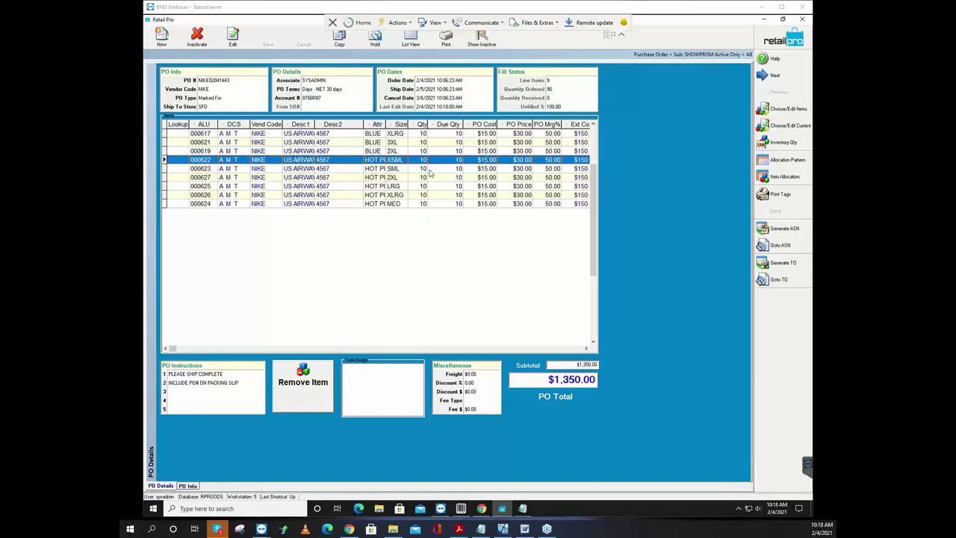
Step: Preview the printout of all items on the purchase order using the POActive design and the Microsoft Print to PDF printer
click(446, 39)
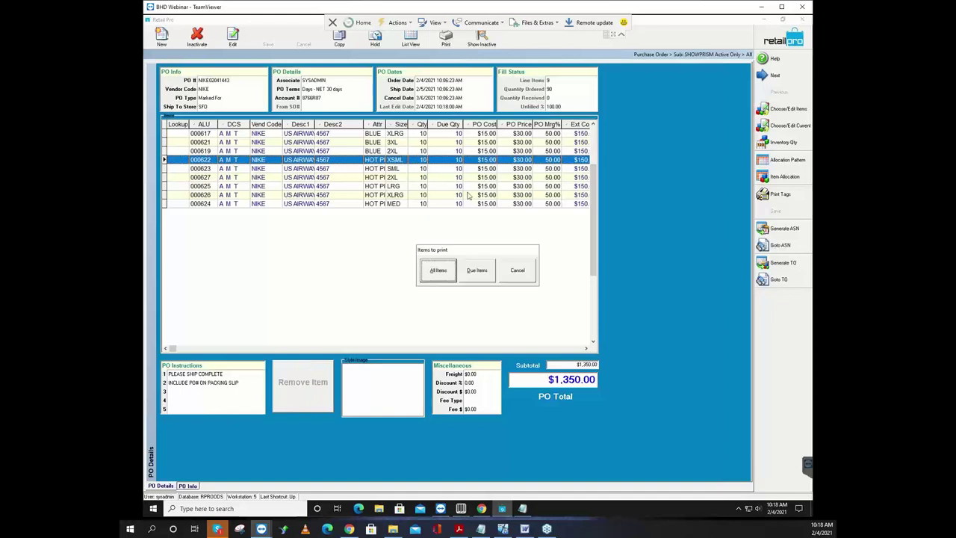
click(437, 273)
click(440, 271)
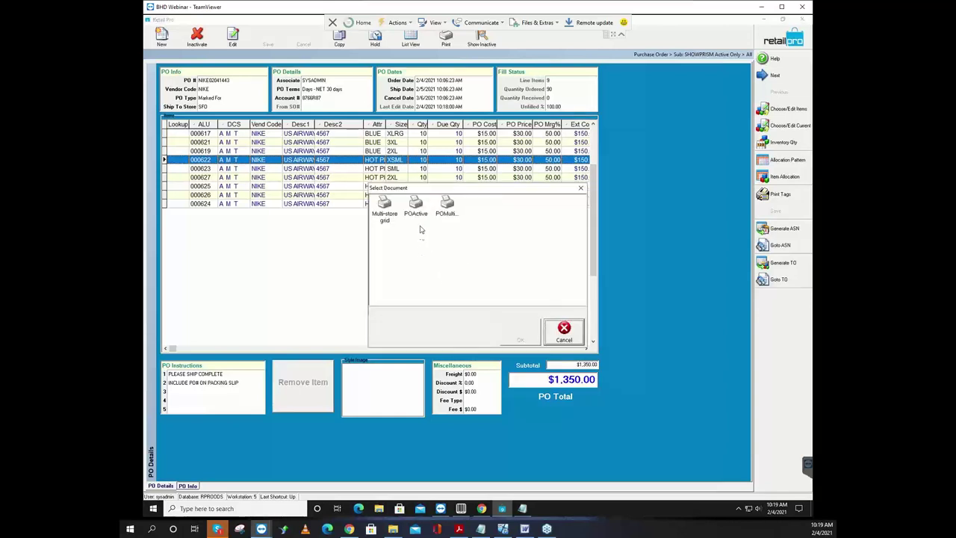
click(419, 210)
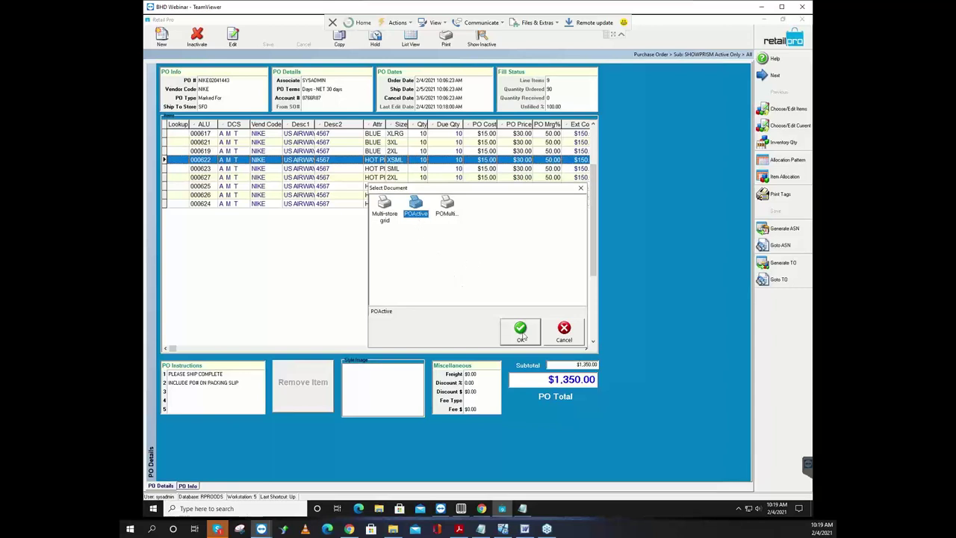
click(524, 335)
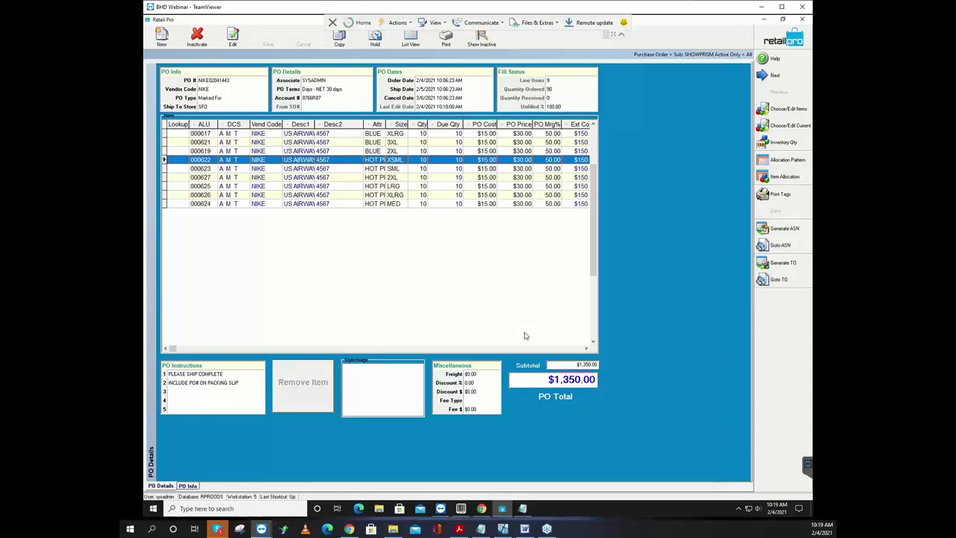
key(ctrl+p)
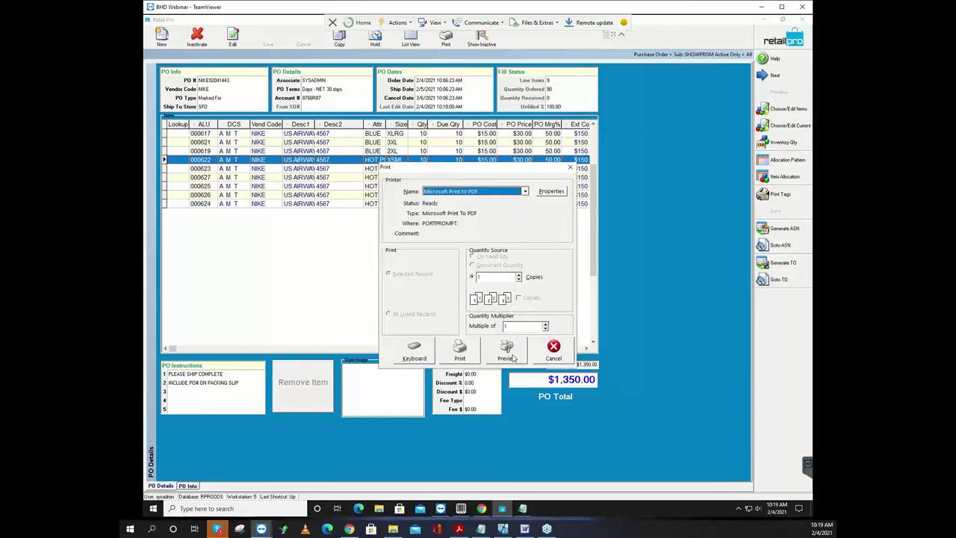
click(512, 357)
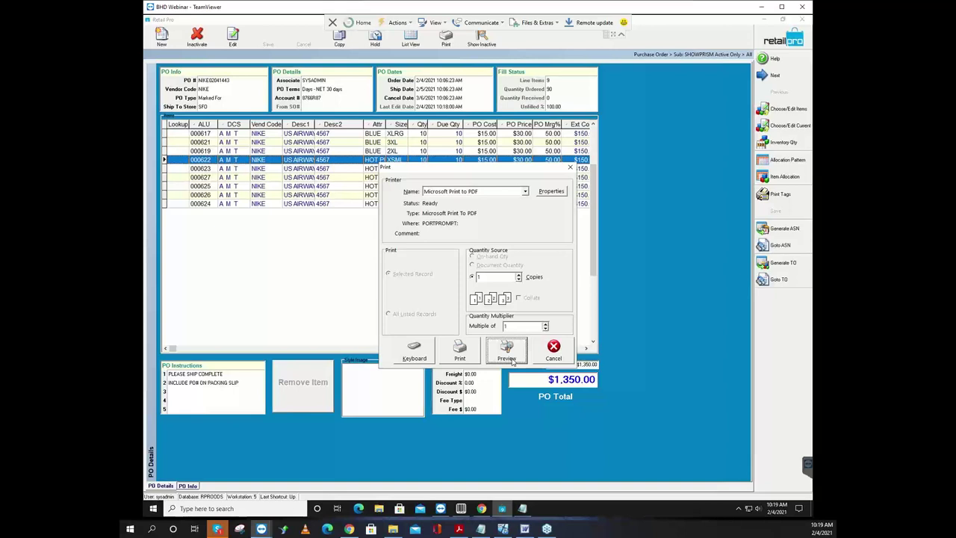
click(507, 351)
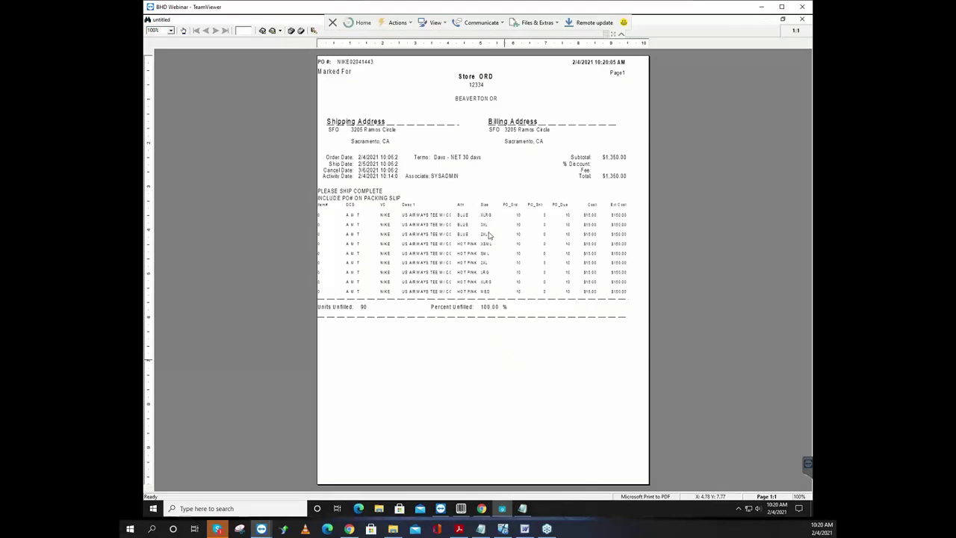
Step: Send the previewed purchase order to PDF and open it in Adobe Acrobat Reader DC
click(280, 31)
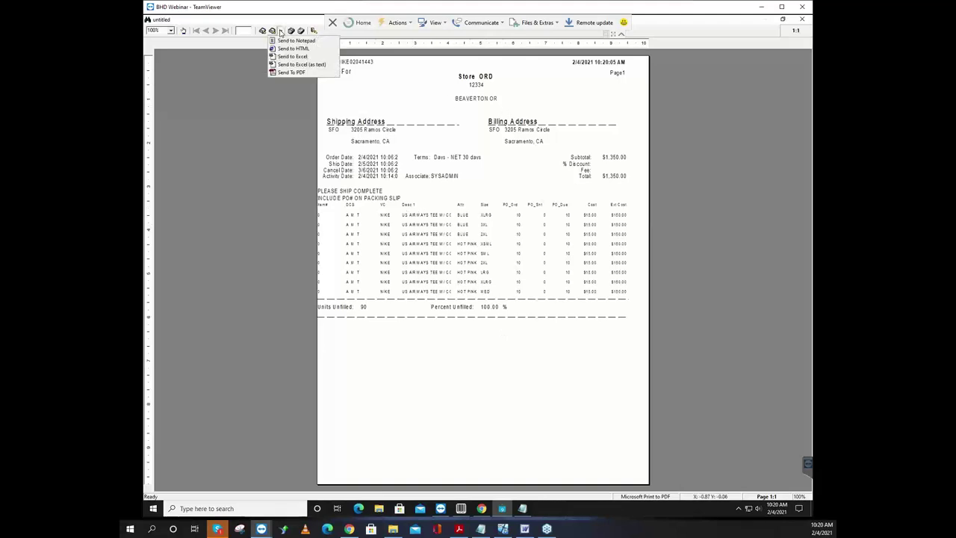
click(288, 75)
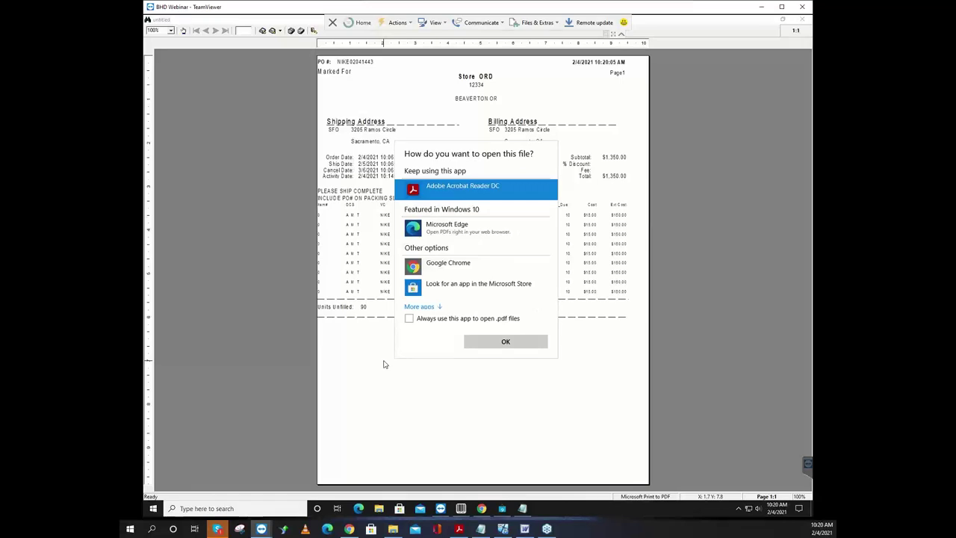
click(512, 345)
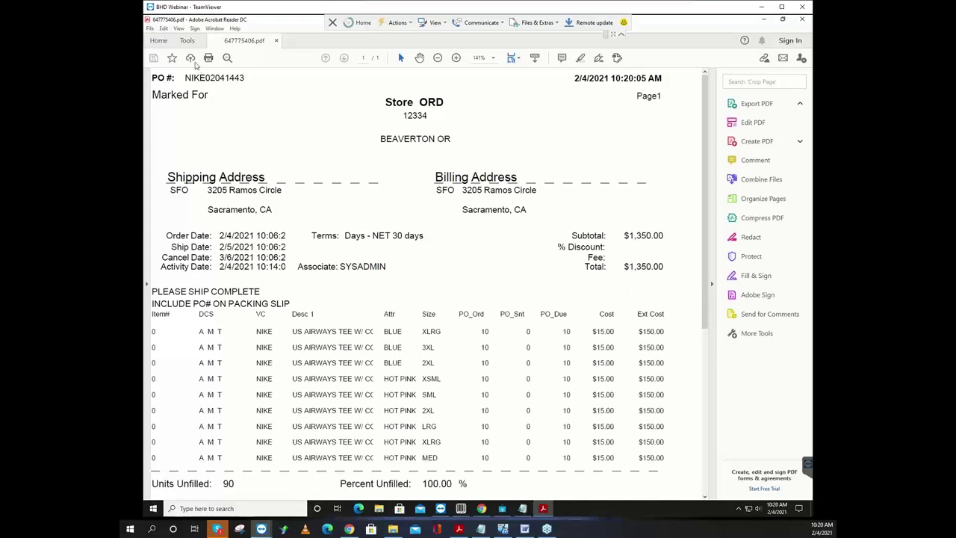
Step: Look over the file saving and sharing options available for the purchase order PDF
click(150, 28)
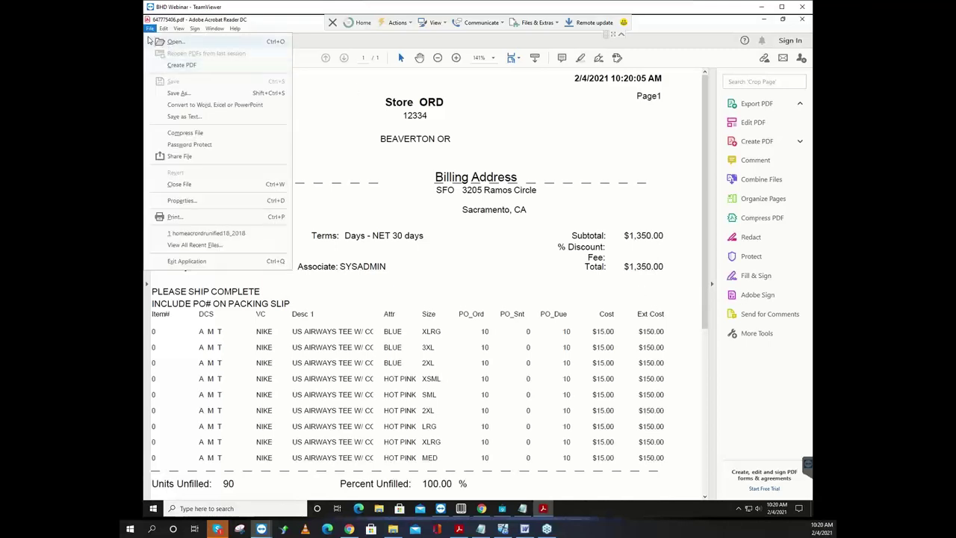
click(187, 156)
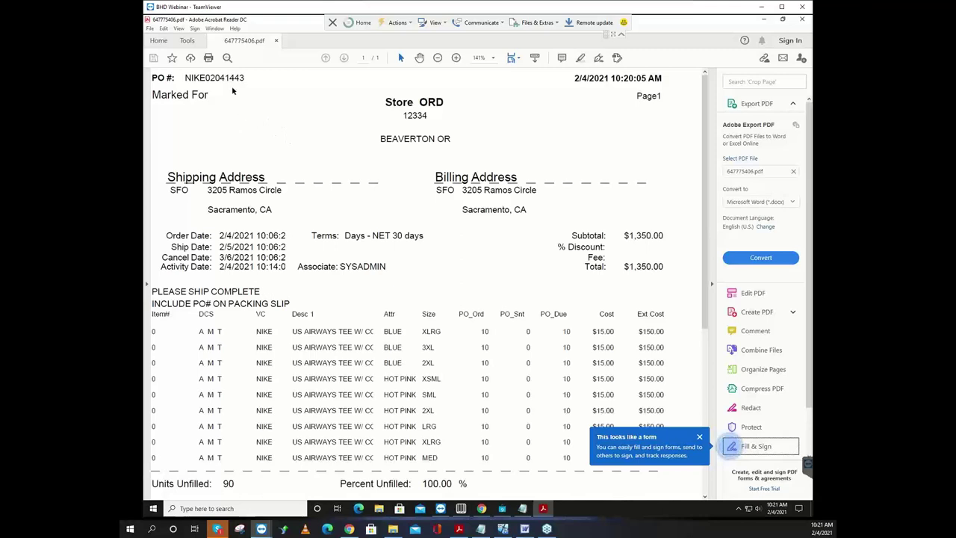
click(150, 29)
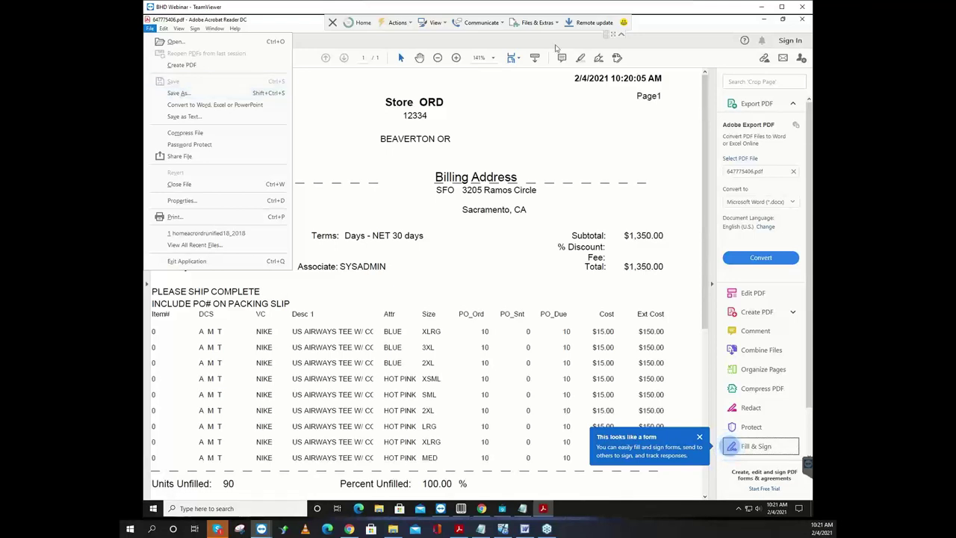
click(606, 102)
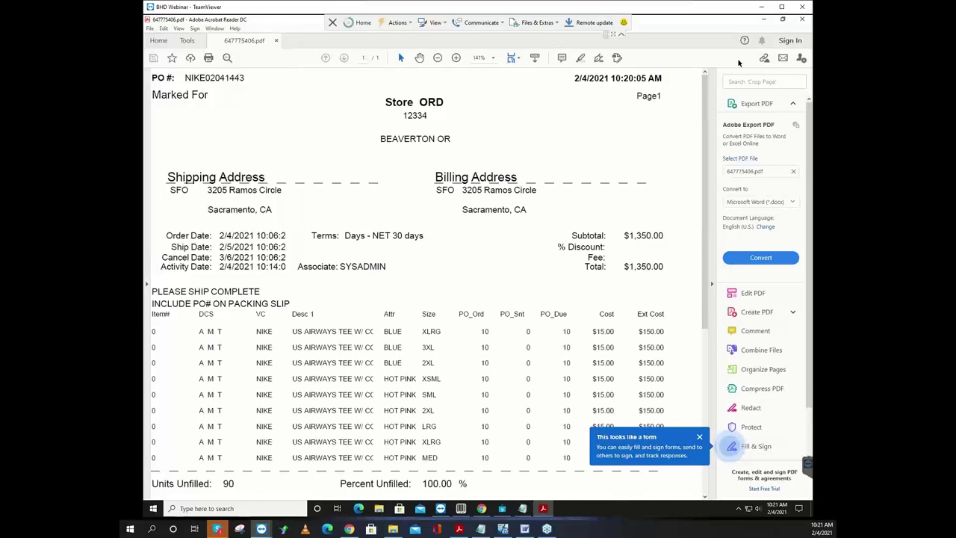
Step: Minimize Acrobat Reader to return to Retail Pro and close the print preview without saving the report
click(763, 21)
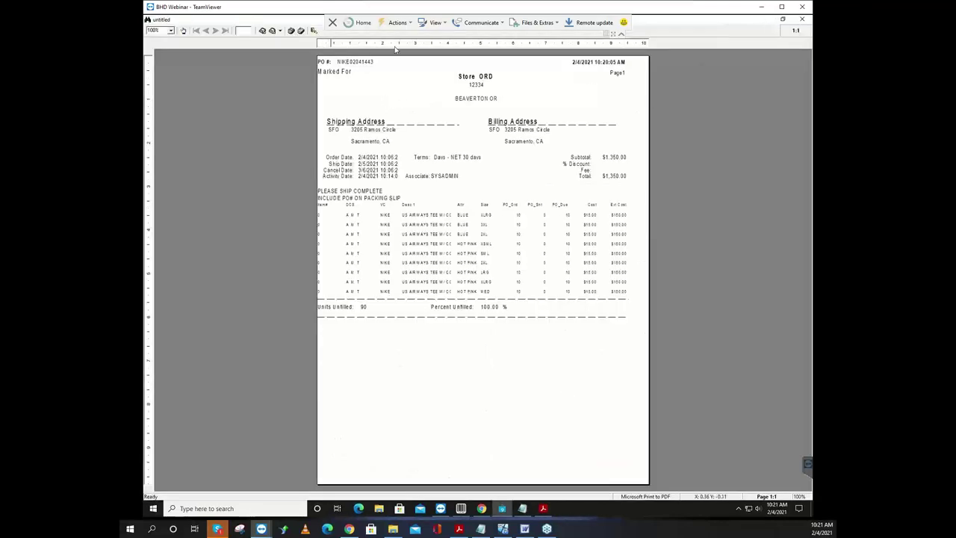
click(314, 31)
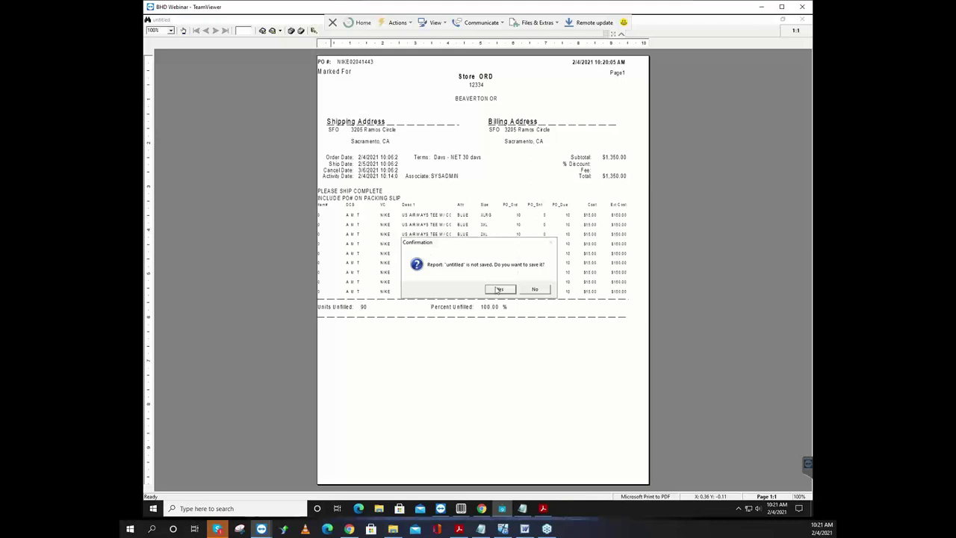
click(535, 289)
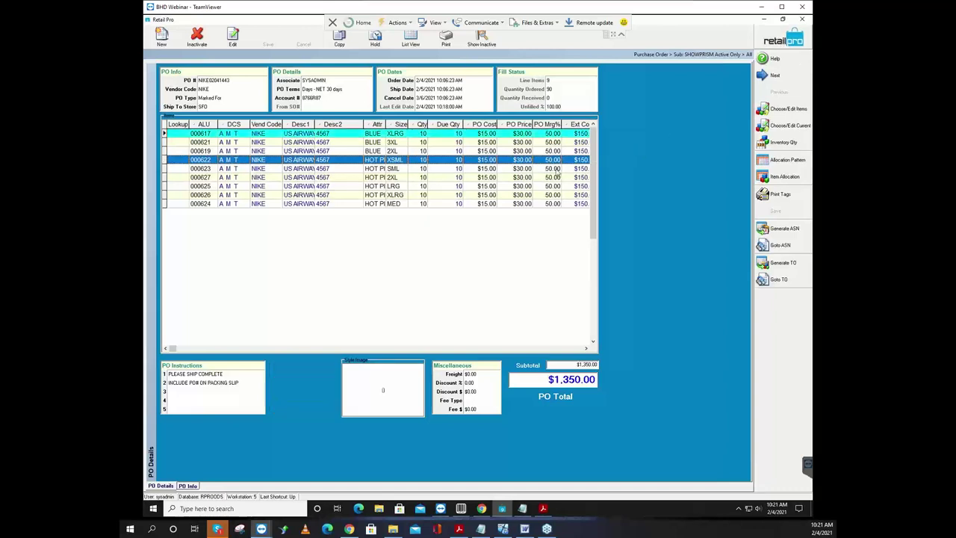
Step: Open the purchase order printing settings in the workstation preferences
click(776, 39)
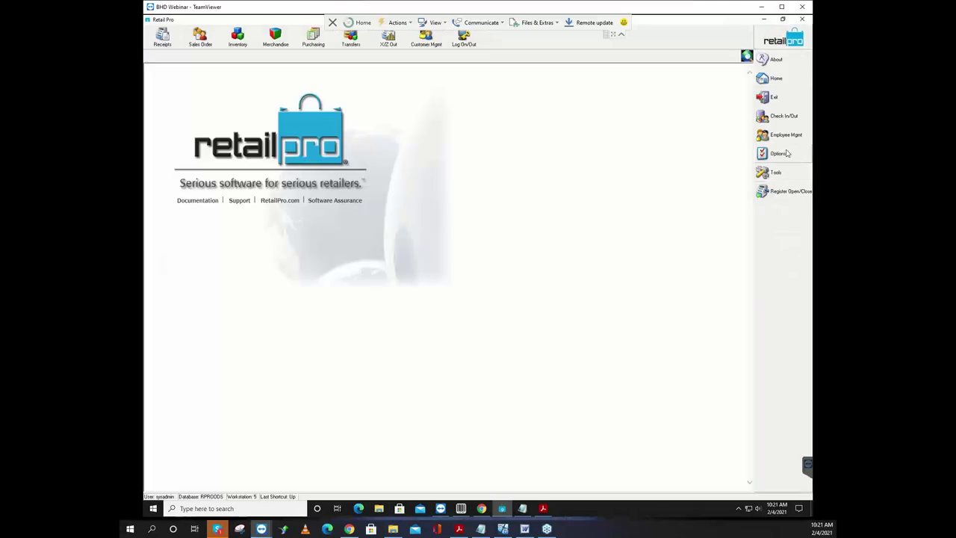
click(786, 153)
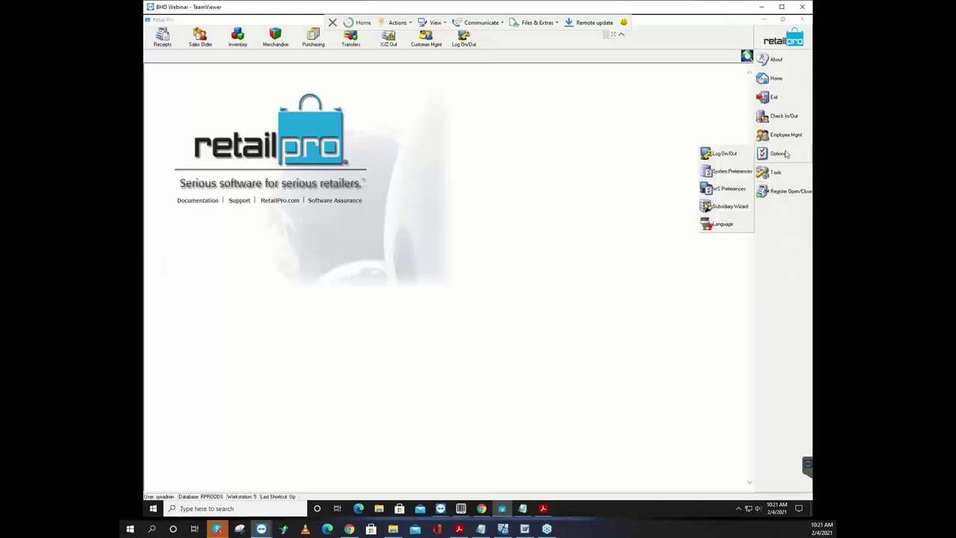
click(725, 189)
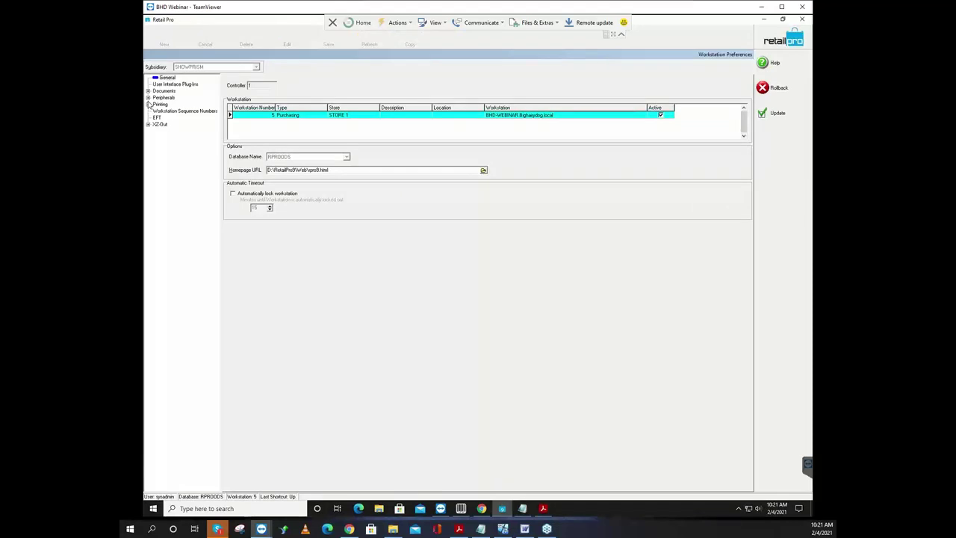
click(148, 105)
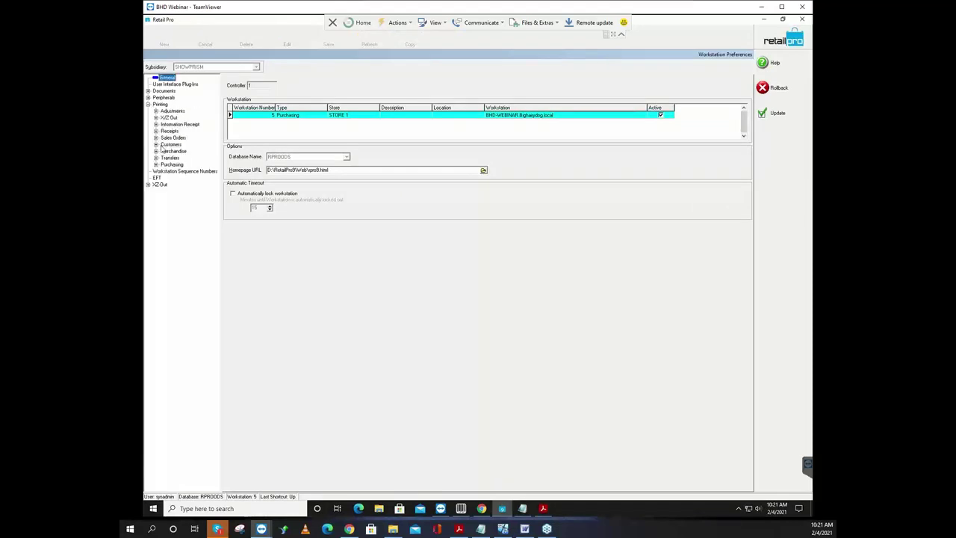
click(156, 164)
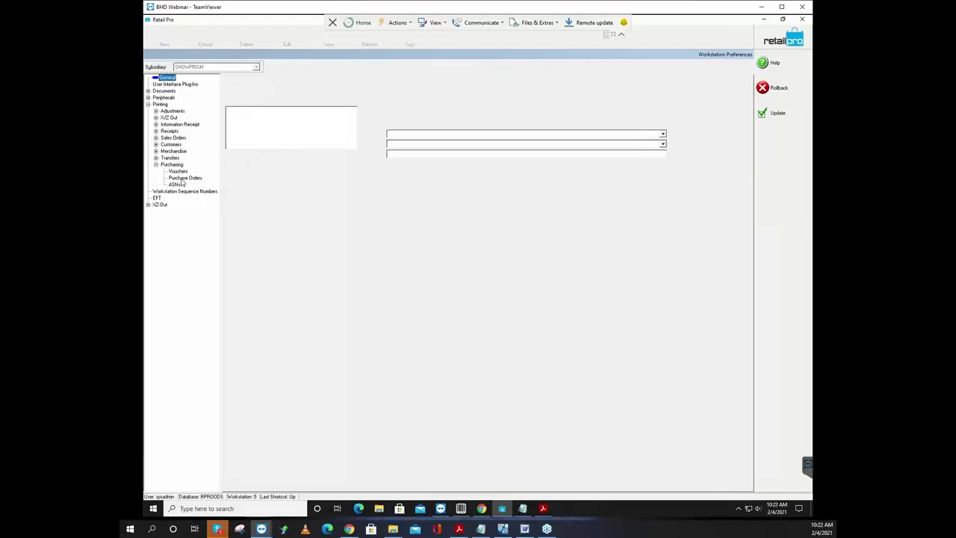
click(183, 183)
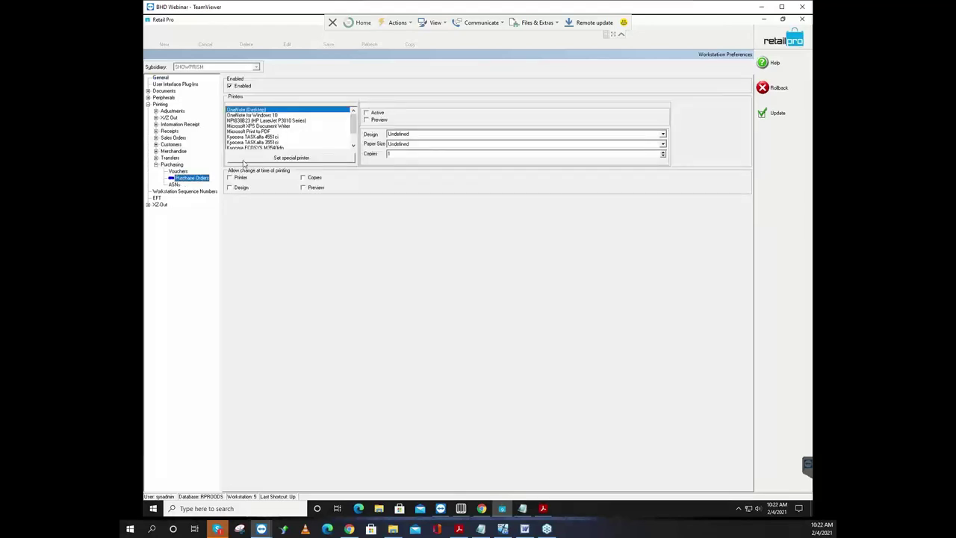
Step: Activate the Microsoft XPS Document Writer for purchase order printing and assign it the POActive design
click(263, 125)
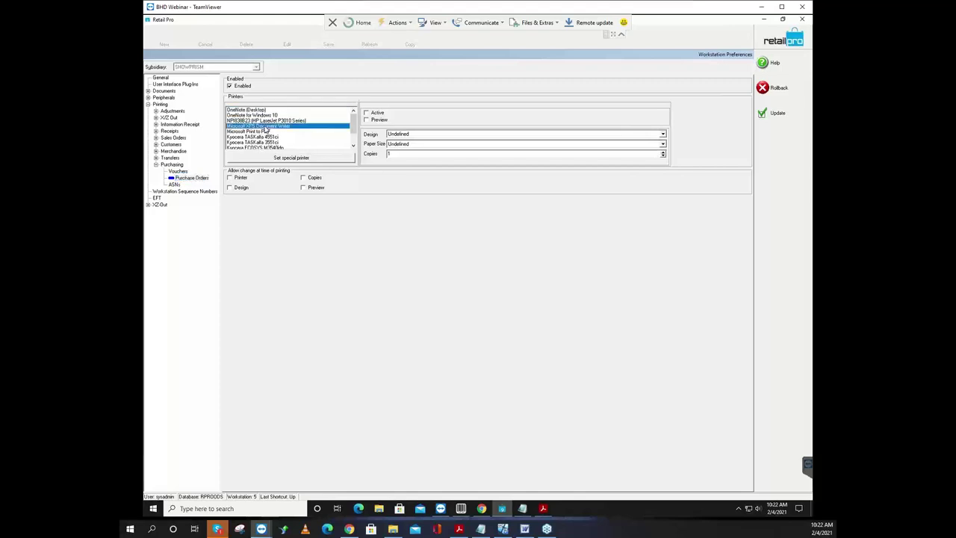
click(366, 113)
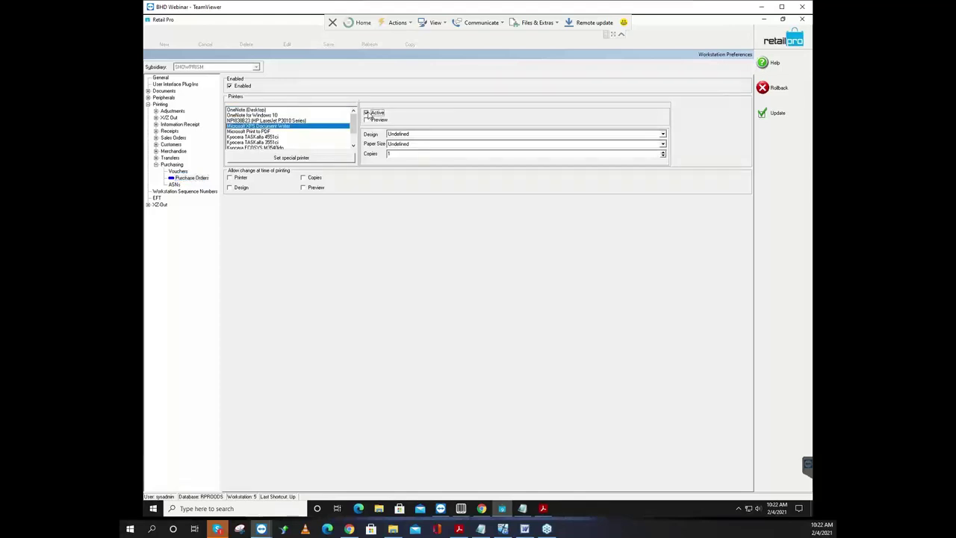
click(402, 135)
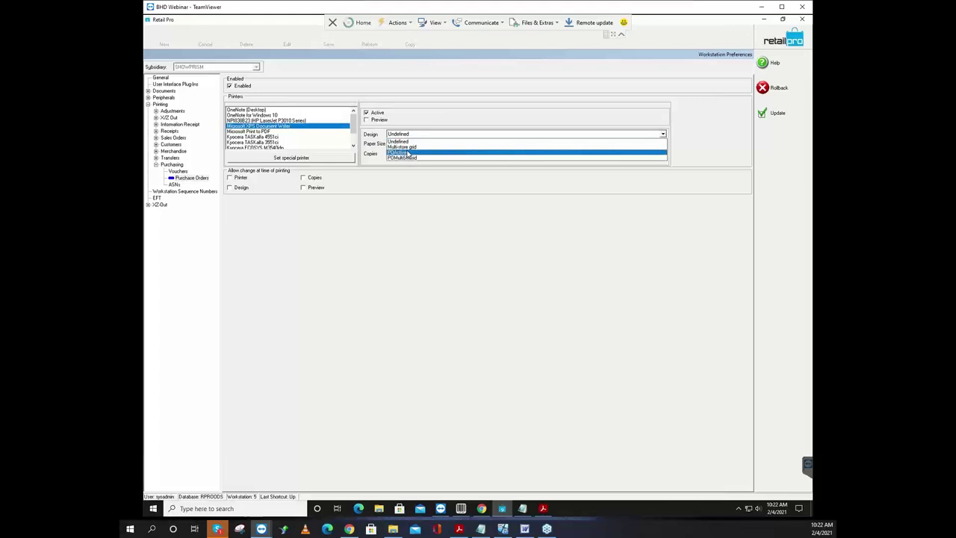
click(408, 152)
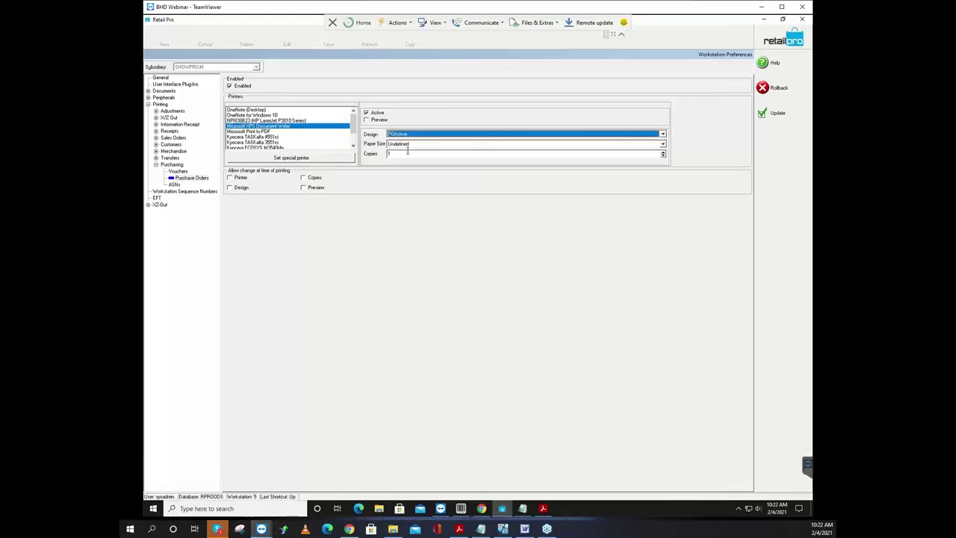
Step: Adjust which print options may be changed at time of printing, toggle the printer's Preview option, and update the workstation preferences
click(241, 191)
click(230, 187)
click(230, 178)
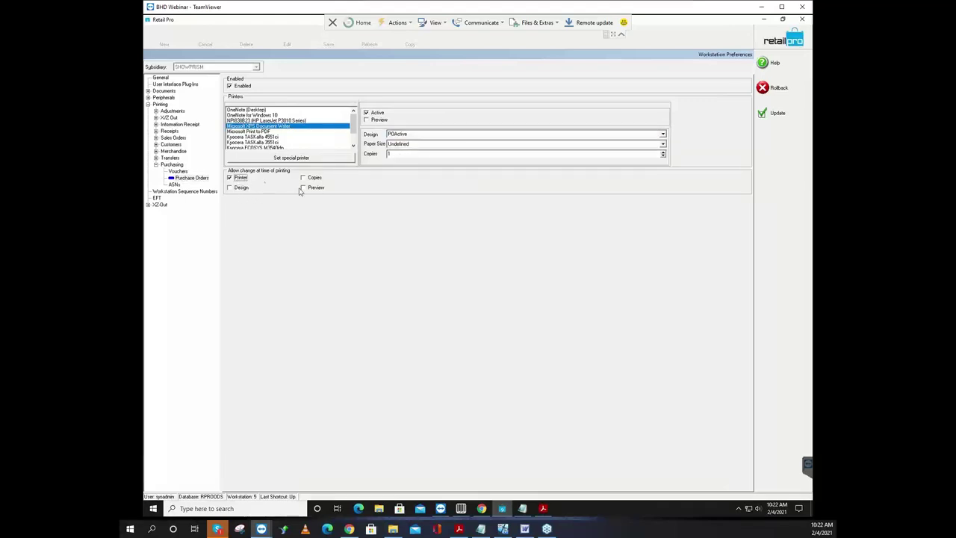
click(304, 178)
click(304, 178)
click(314, 187)
click(230, 178)
click(230, 188)
click(367, 120)
click(784, 120)
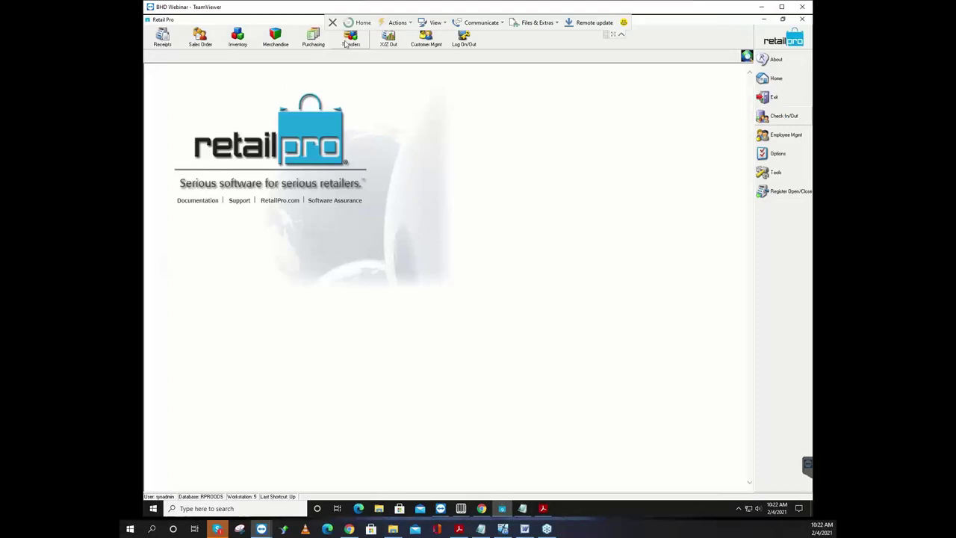
Step: Return to the purchase orders and open the 2/4/2021 NIKE Marked For order in form view
click(313, 37)
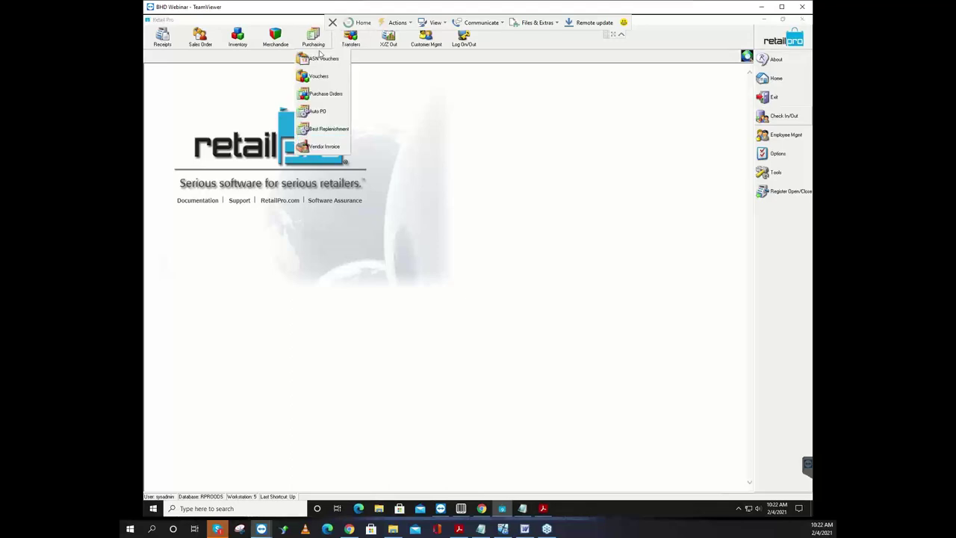
click(331, 94)
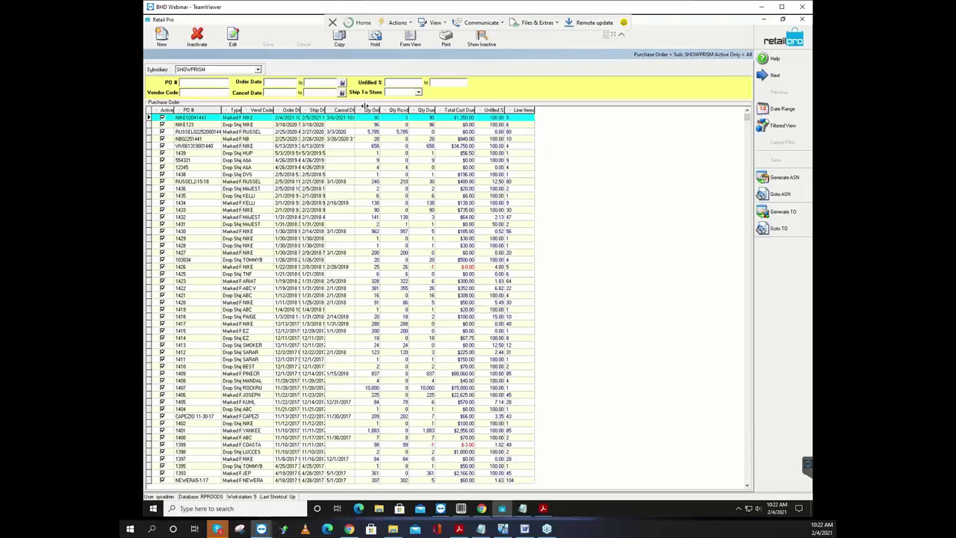
click(216, 119)
click(410, 37)
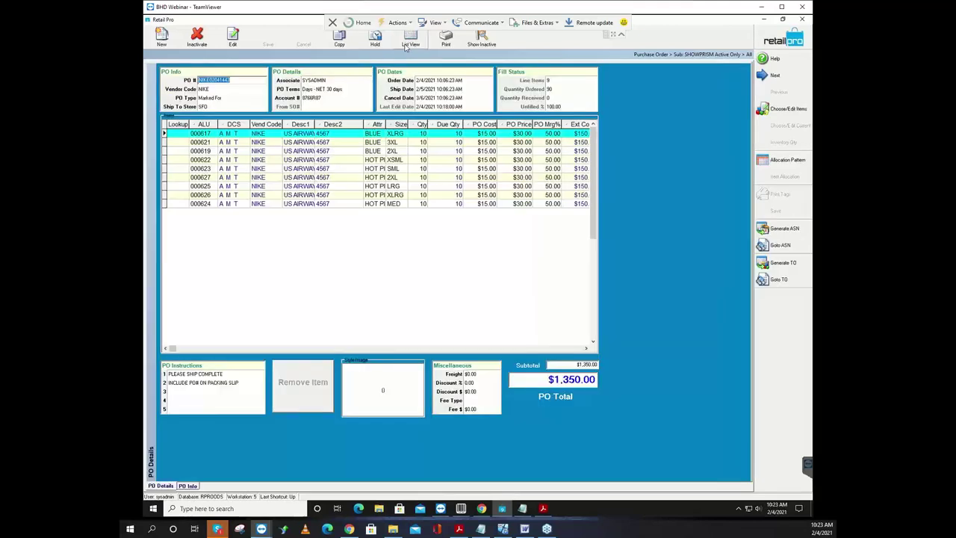
Step: Generate a Marked For transfer order from the NIKE purchase order
click(326, 169)
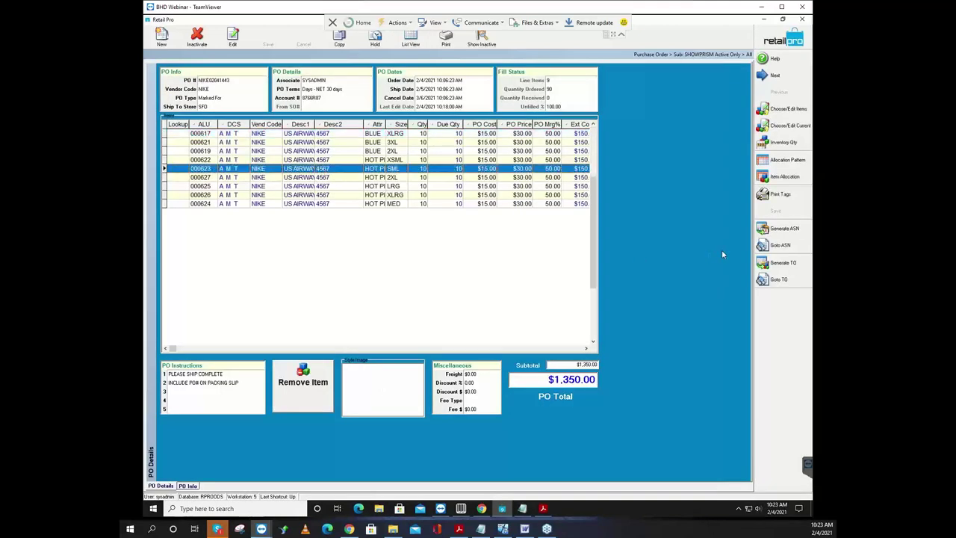
click(779, 264)
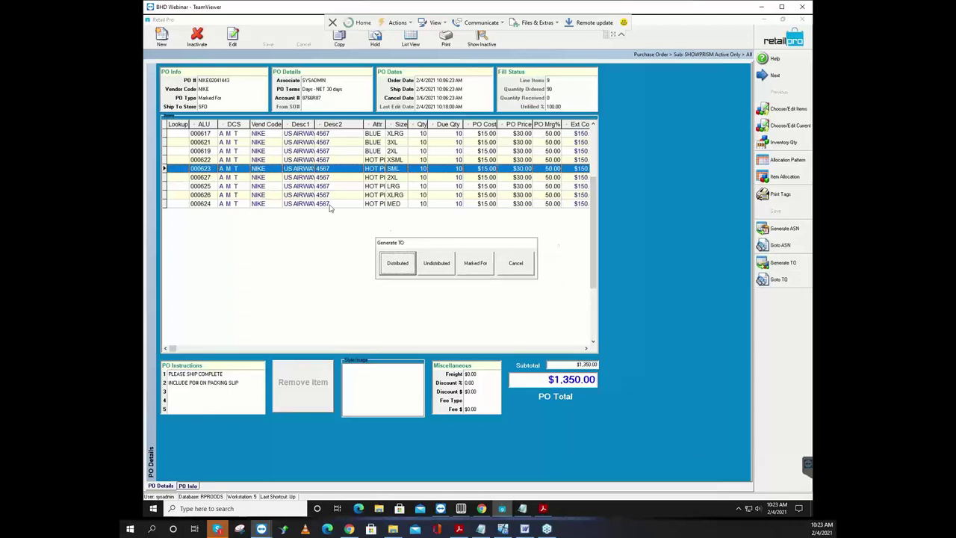
drag(328, 208, 203, 106)
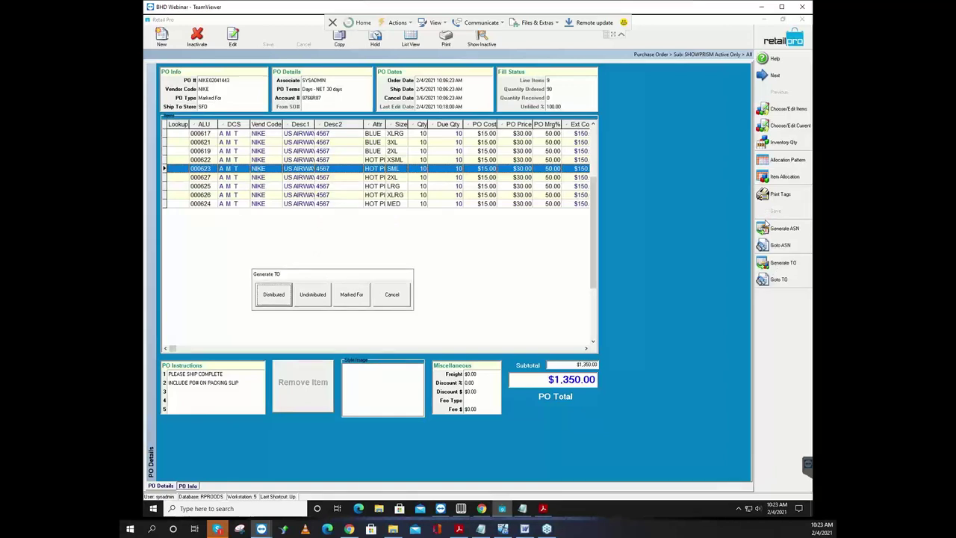
click(352, 298)
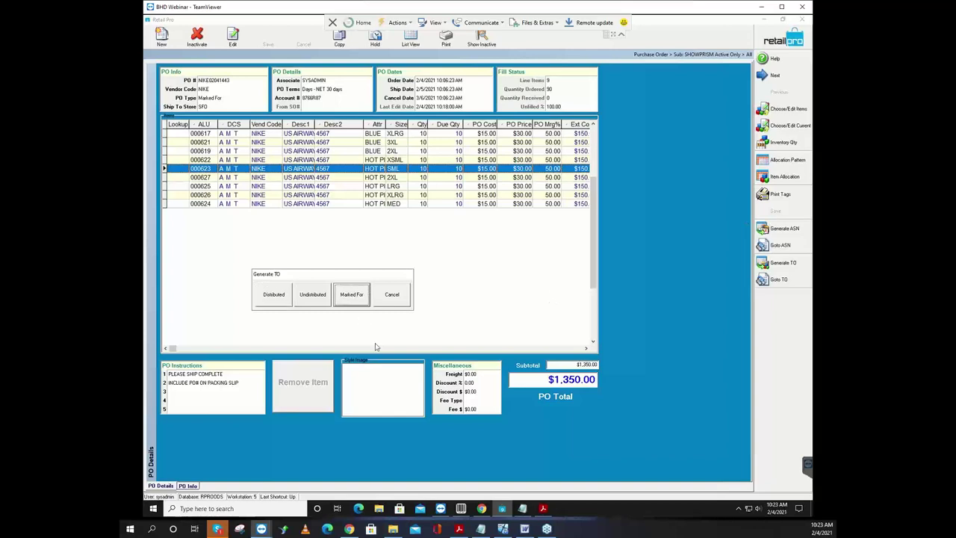
click(275, 299)
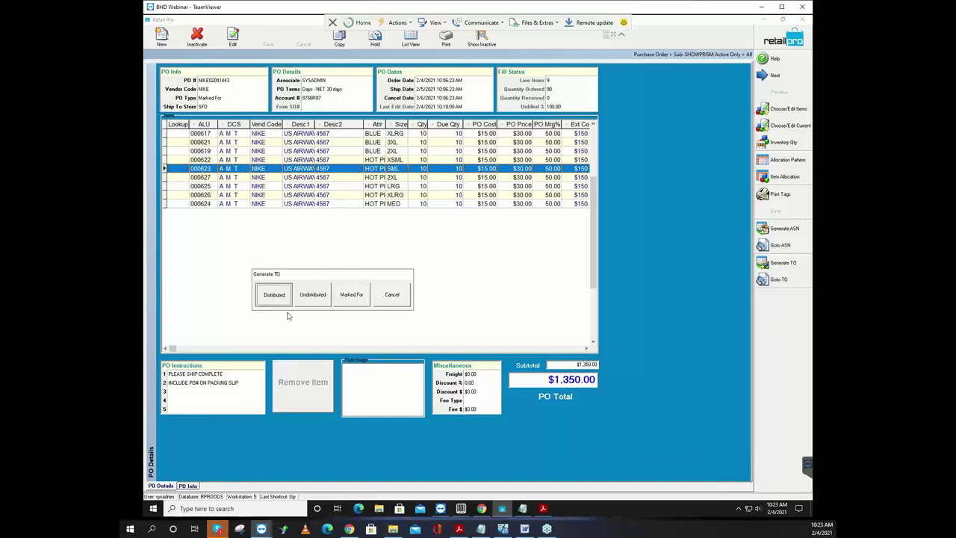
click(320, 300)
click(312, 294)
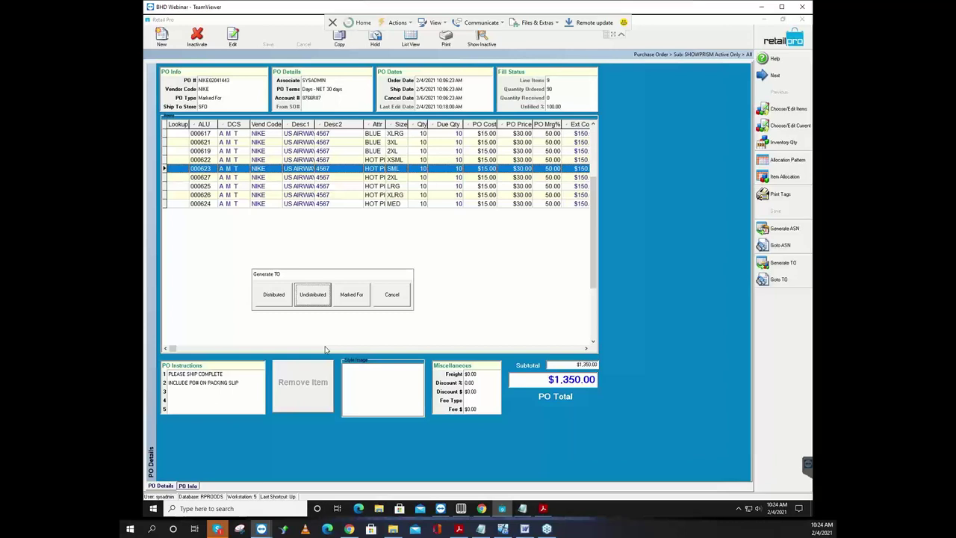
click(360, 301)
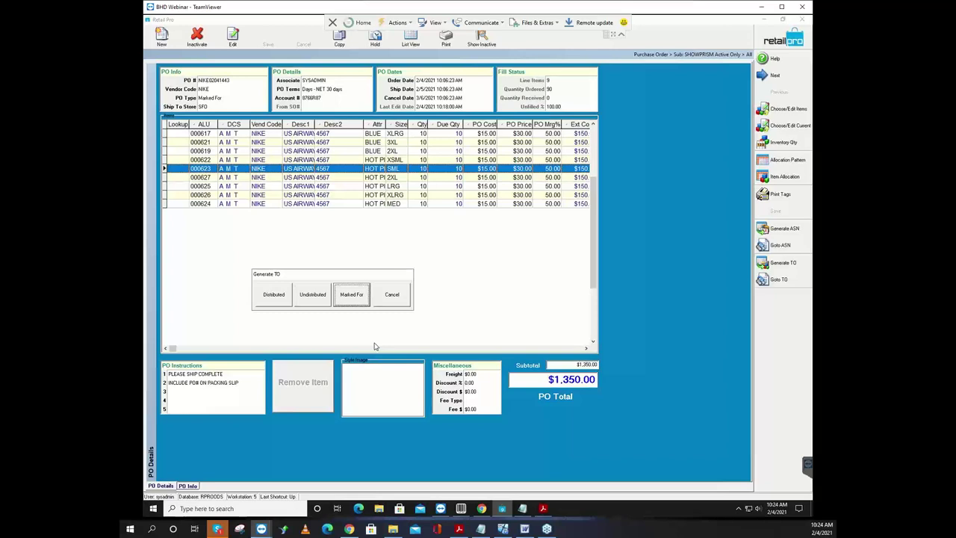
click(354, 298)
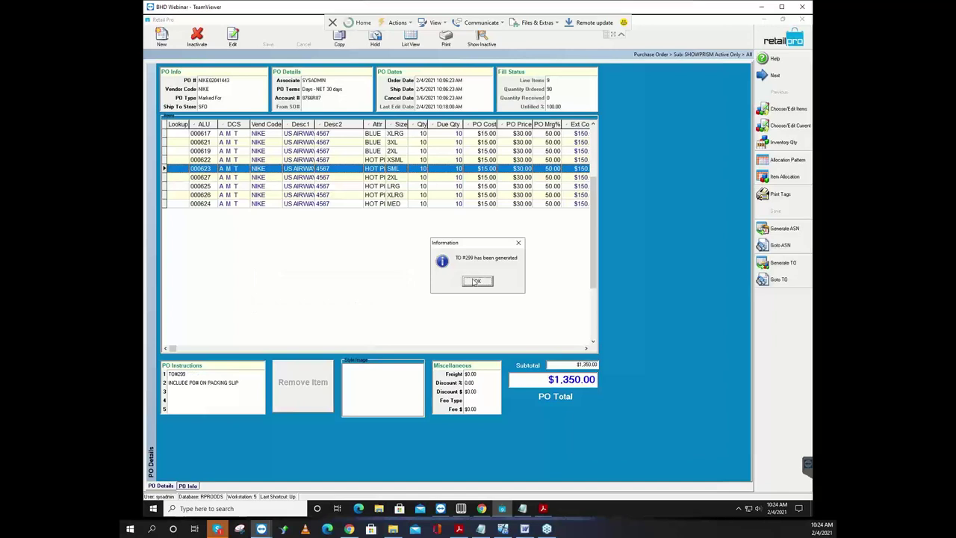
click(475, 282)
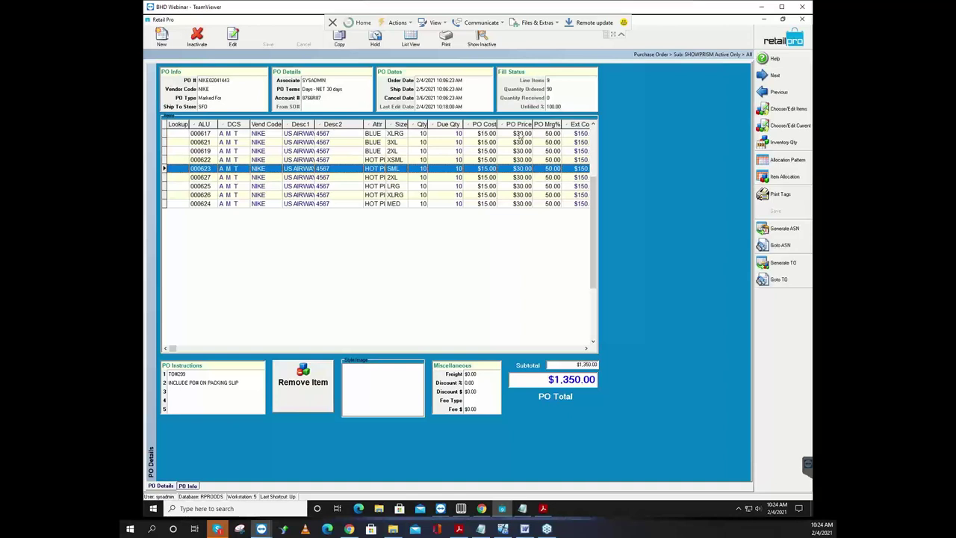
Step: Open the transfer order in form view and examine the item quantities allocated to stores ORD and 002
click(797, 42)
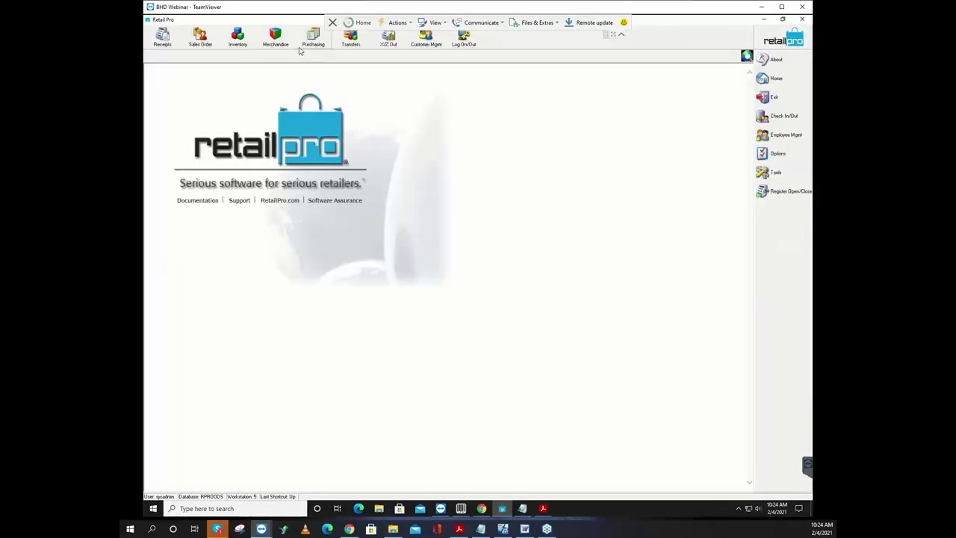
click(353, 45)
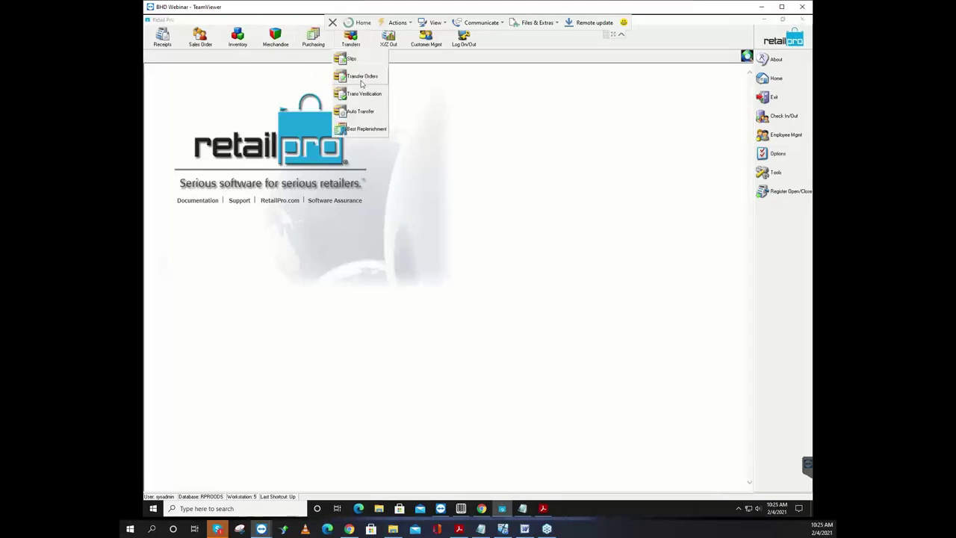
click(363, 78)
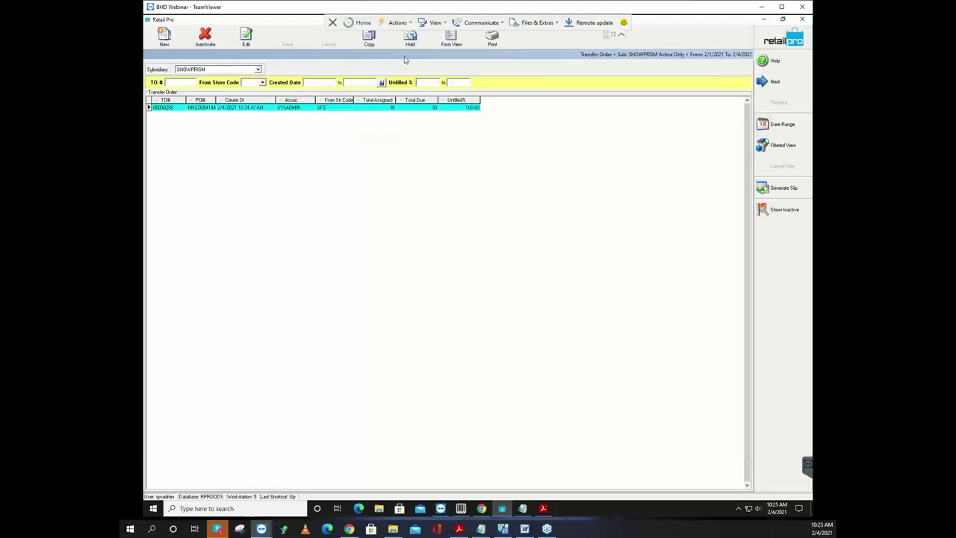
click(450, 43)
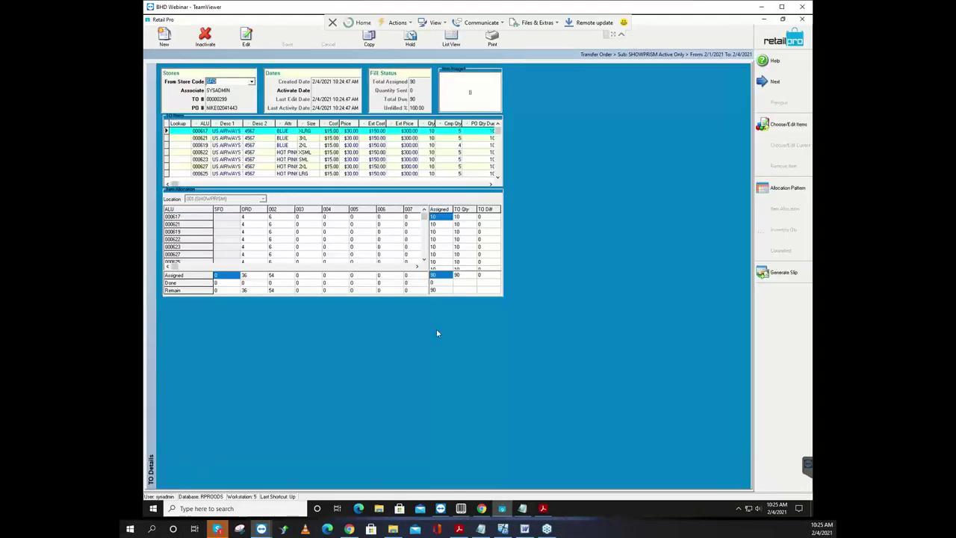
click(259, 233)
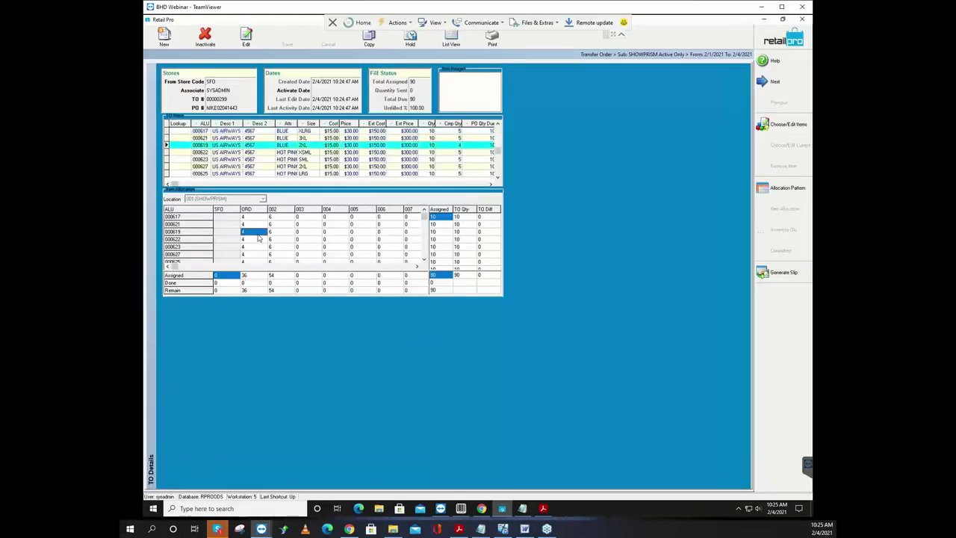
click(280, 233)
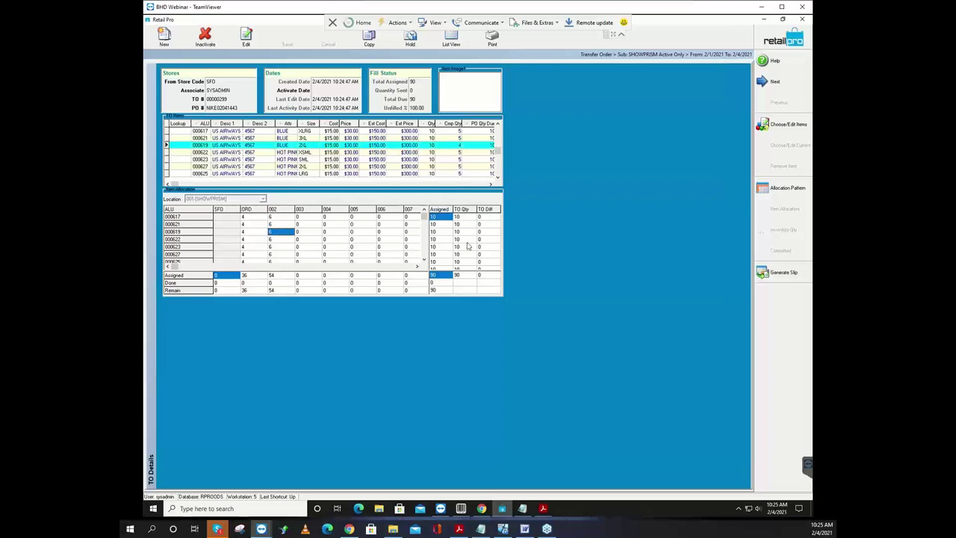
click(275, 218)
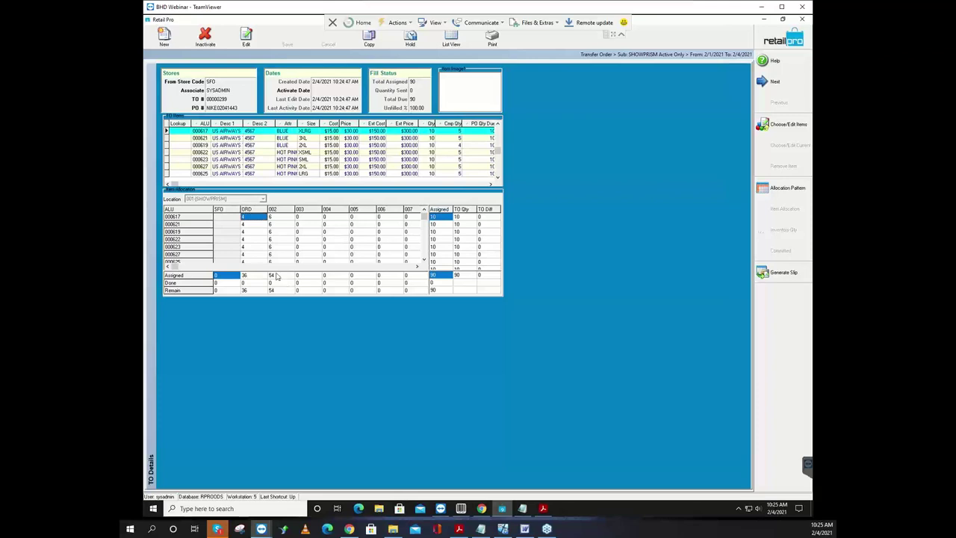
Step: Try to generate transfer slips from the transfer order without item filter criteria, cancelling at the location selection
click(779, 278)
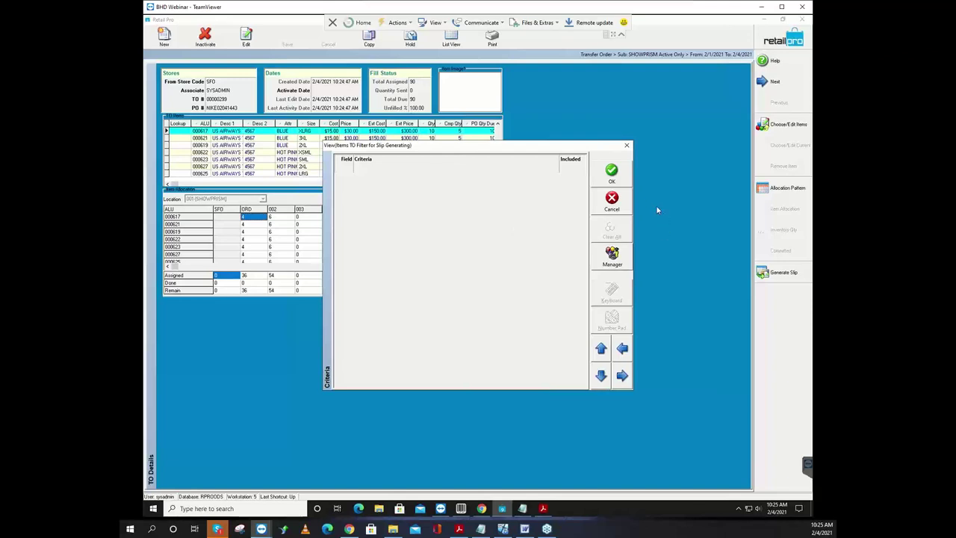
click(611, 176)
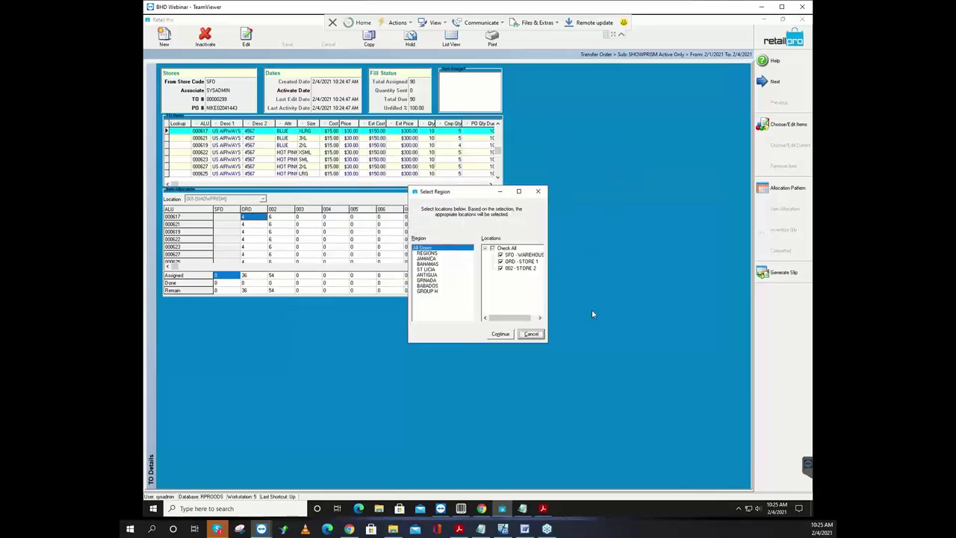
click(530, 334)
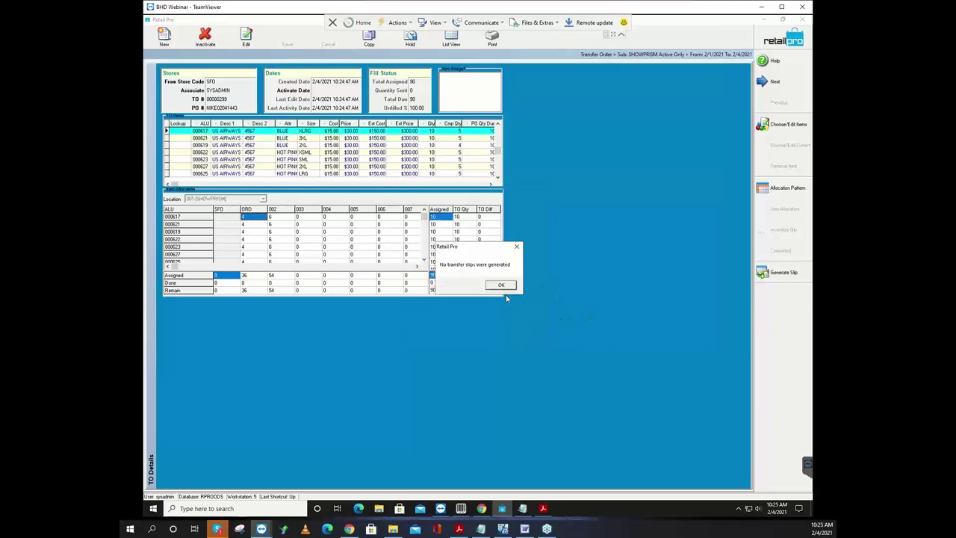
click(503, 286)
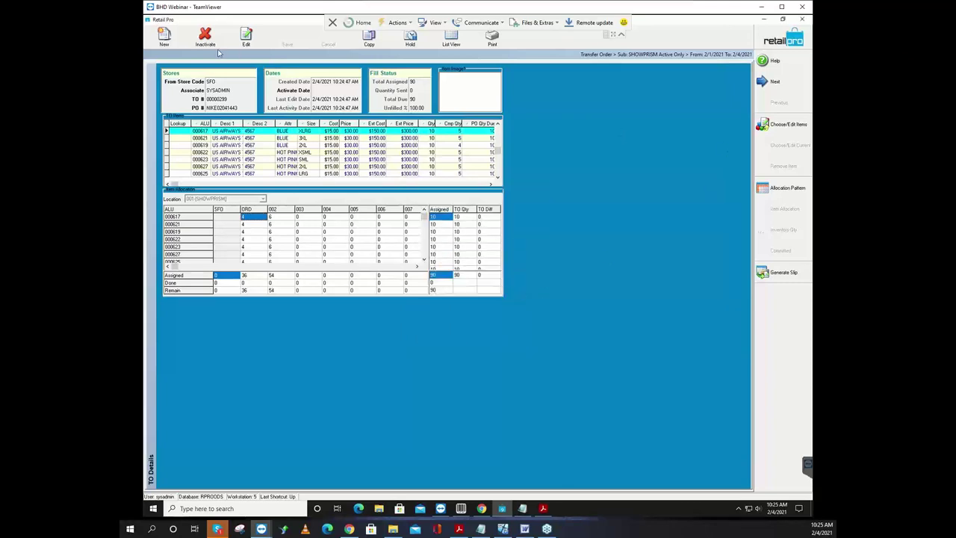
Step: Inactivate the transfer order and return to the home screen
click(205, 36)
click(460, 282)
click(779, 40)
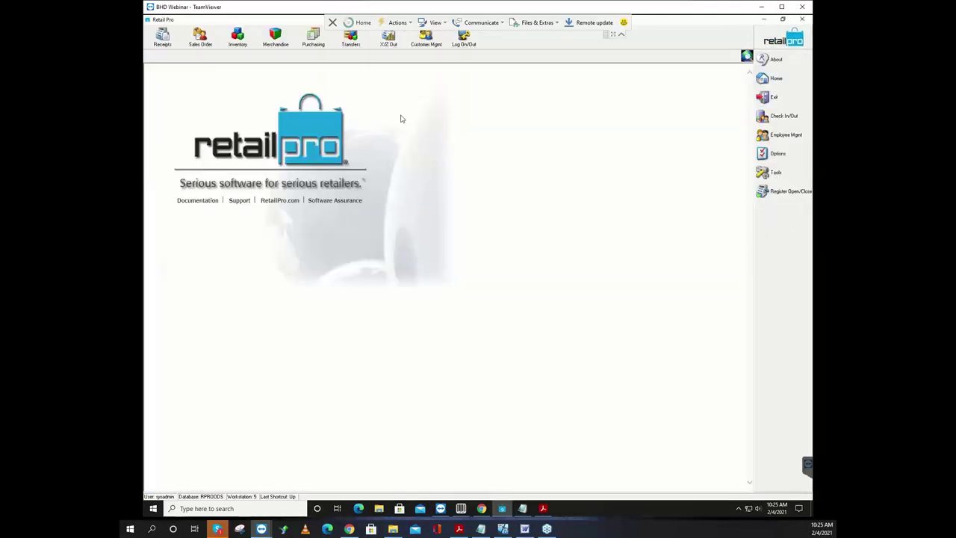
Step: Create a new receiving voucher that references the 2/4/2021 NIKE Marked For purchase order
click(313, 38)
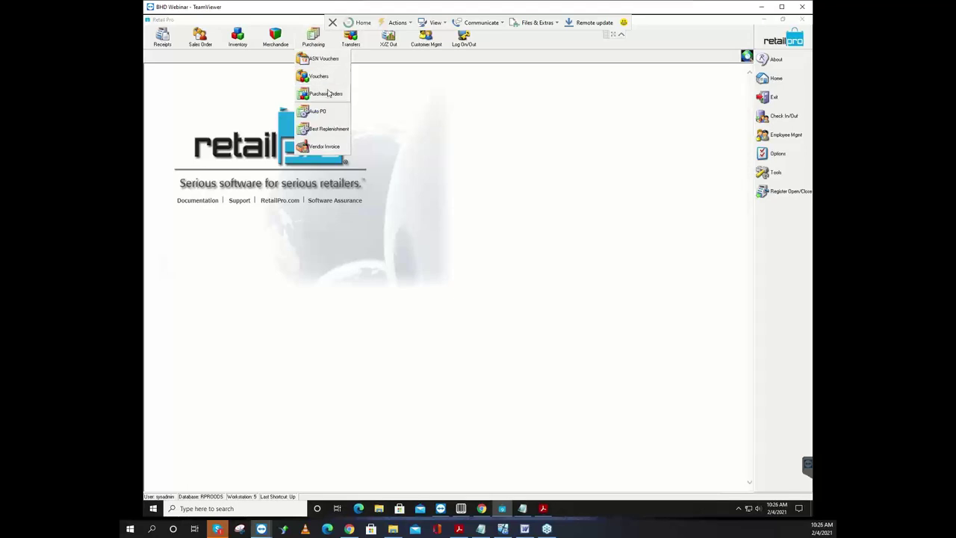
click(320, 76)
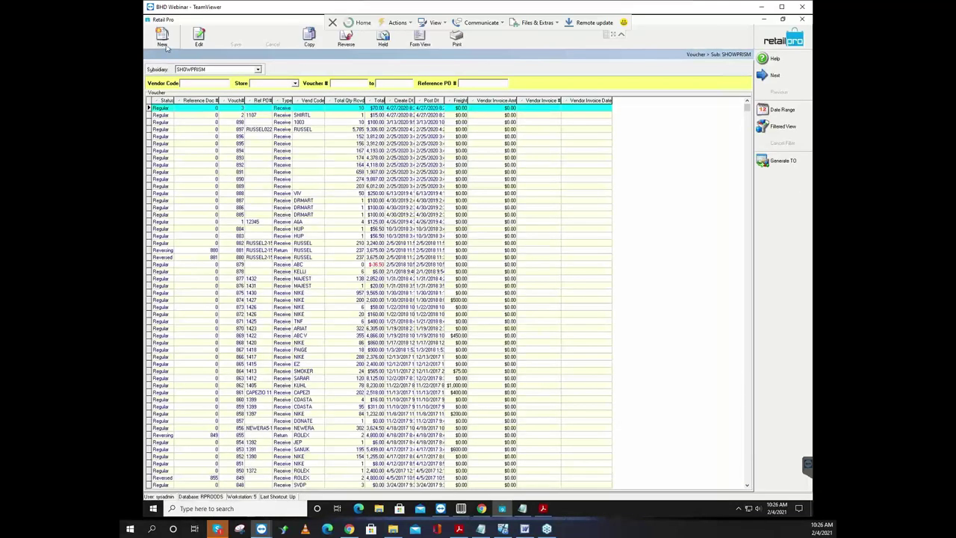
click(166, 44)
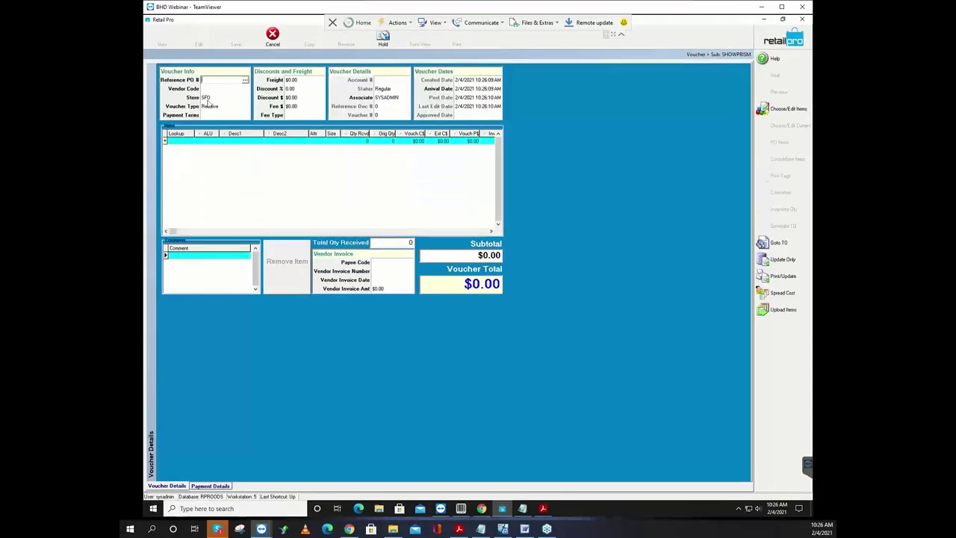
click(244, 83)
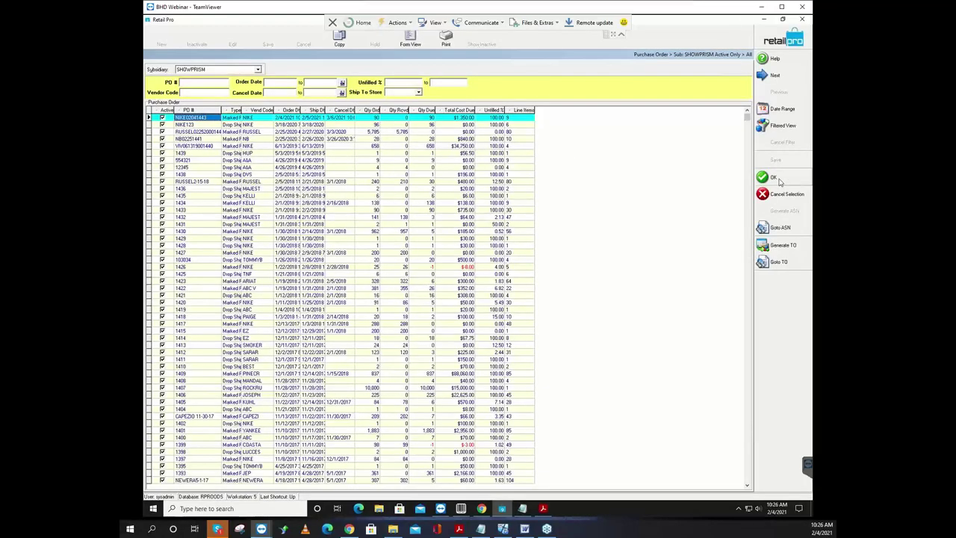
key(Return)
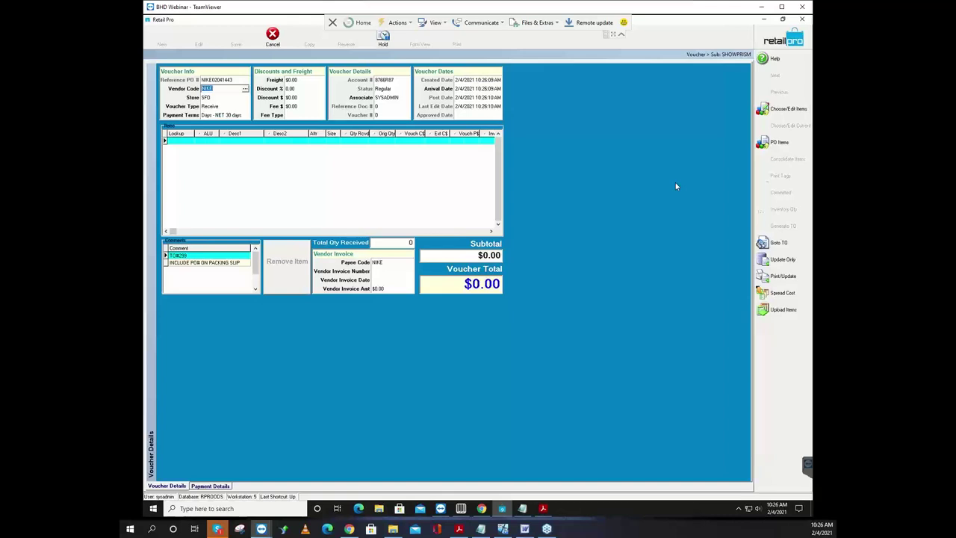
Step: Select the transfer order comment on the voucher and close the voucher without updating it
click(191, 256)
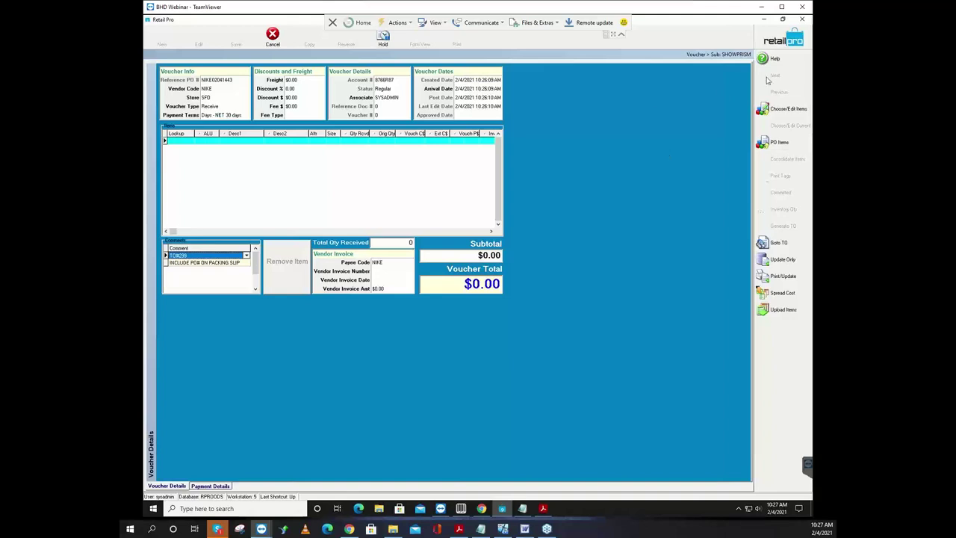
click(802, 18)
click(451, 271)
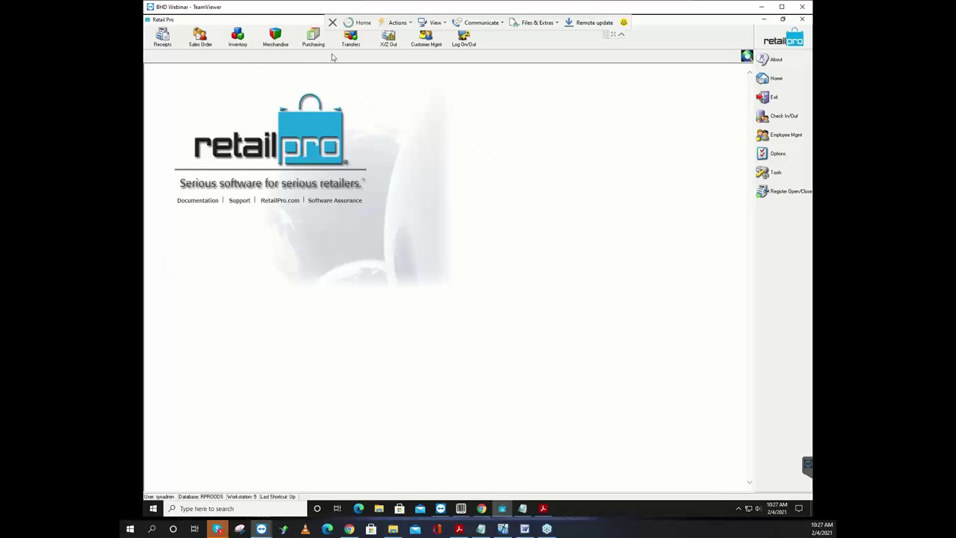
Step: Start the Auto Transfer Wizard and advance to the source document details
click(351, 41)
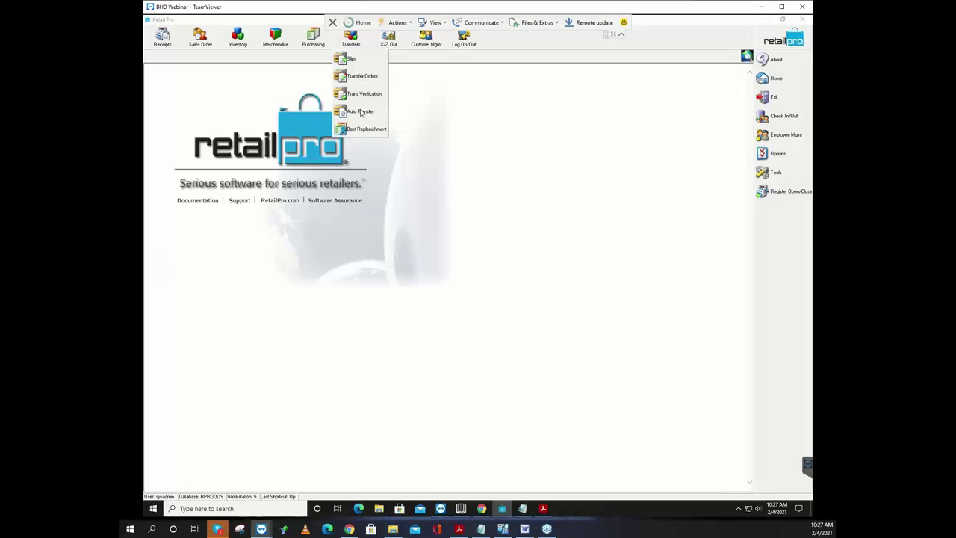
click(365, 113)
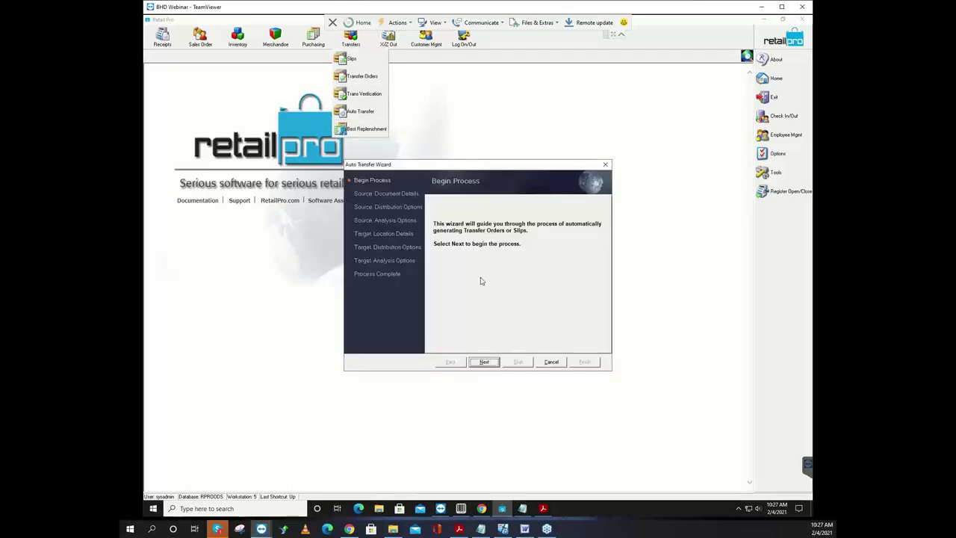
click(489, 364)
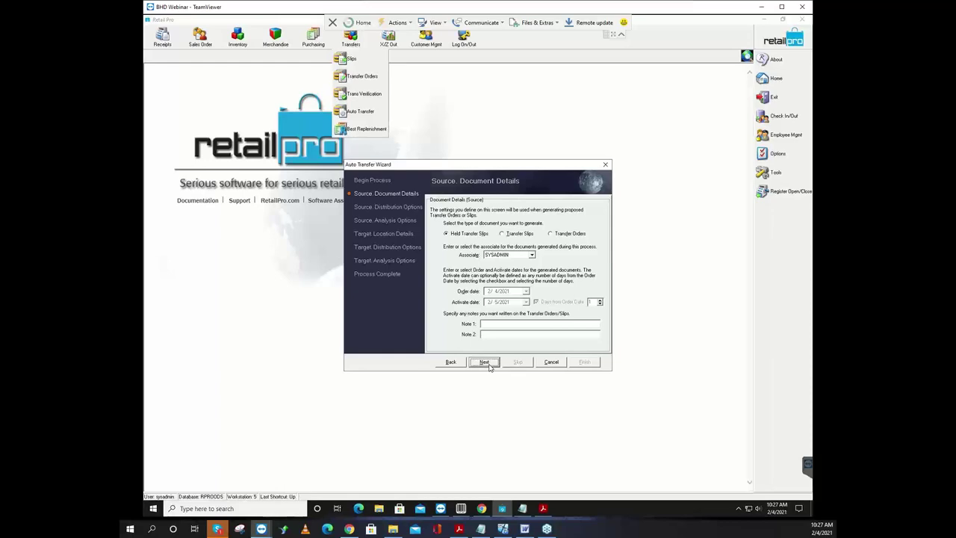
Step: Compare the Held Transfer Slips, Transfer Slips and Transfer Orders document types in the wizard and close it without generating anything
click(458, 234)
click(556, 234)
click(517, 235)
click(551, 234)
click(451, 235)
click(552, 234)
click(457, 236)
click(606, 165)
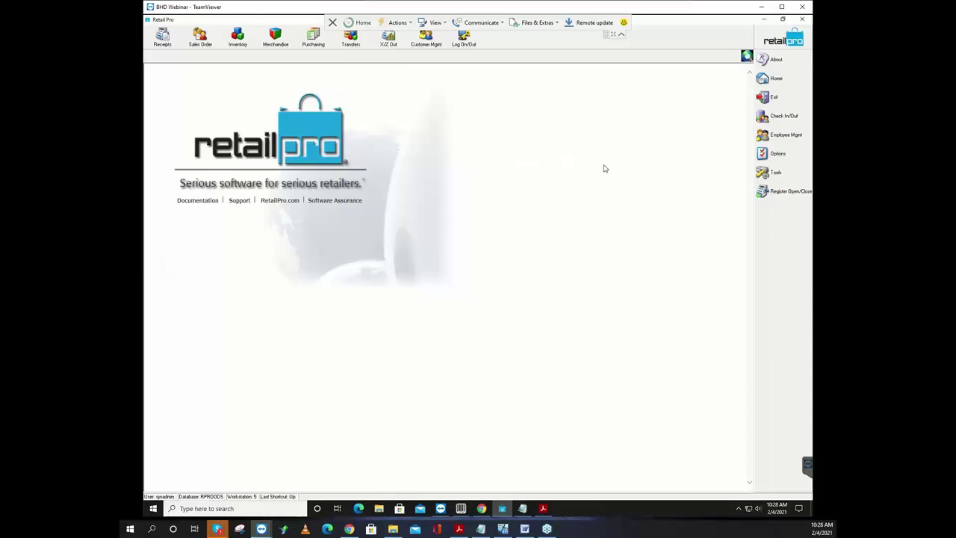
Step: Create a new receiving voucher that references the NIKE purchase order dated 2/4/2021
click(312, 38)
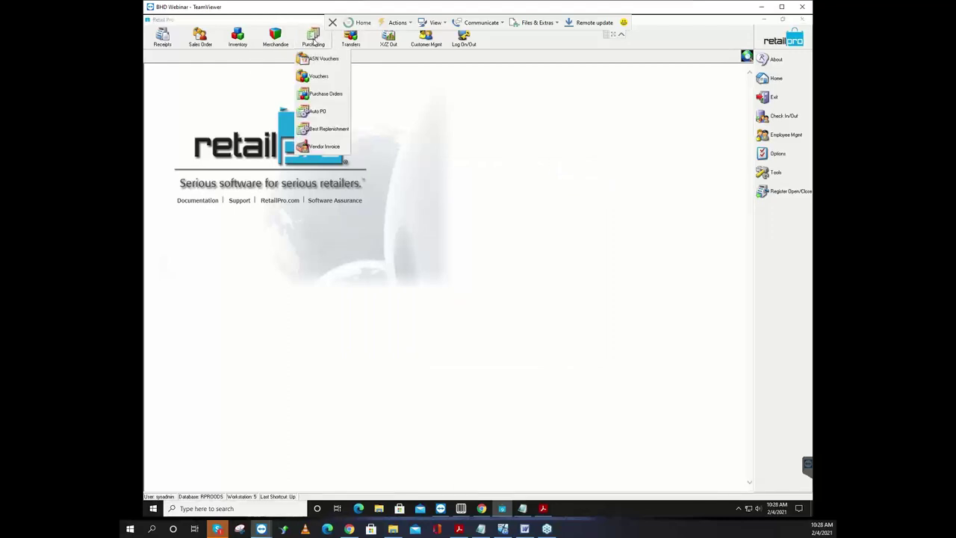
click(319, 76)
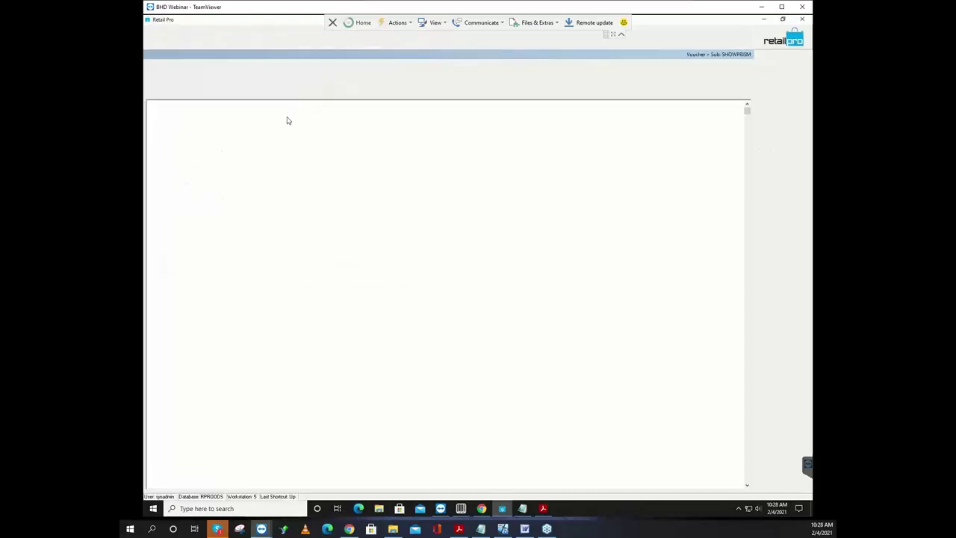
double_click(274, 136)
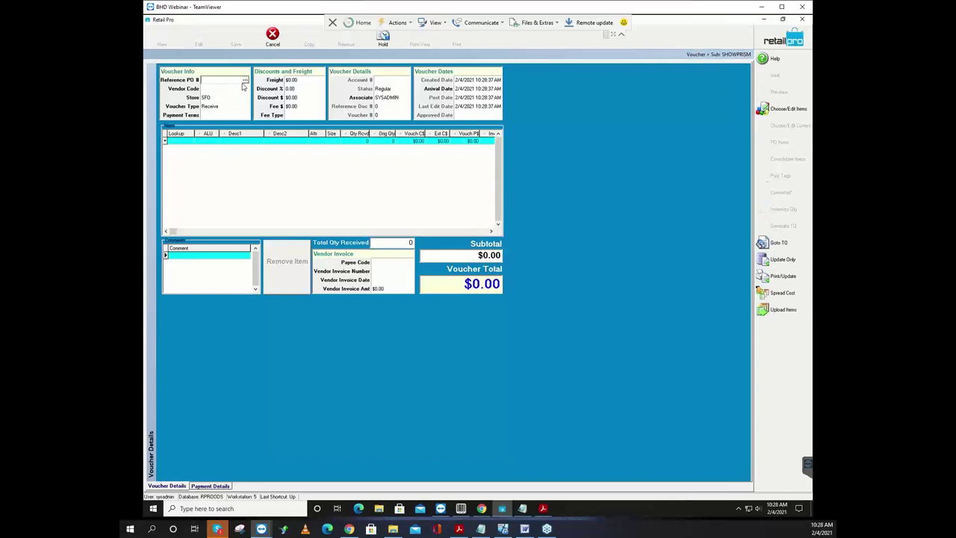
click(245, 79)
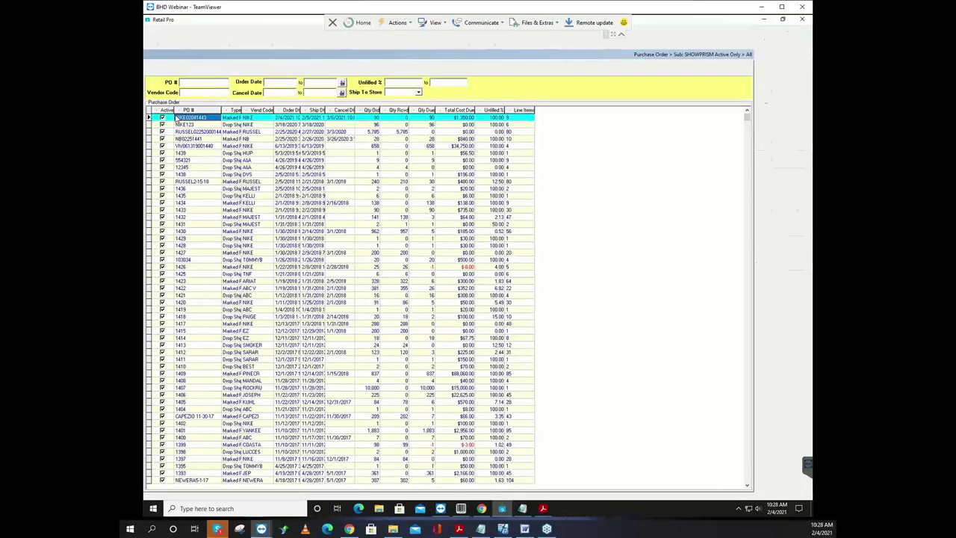
double_click(396, 166)
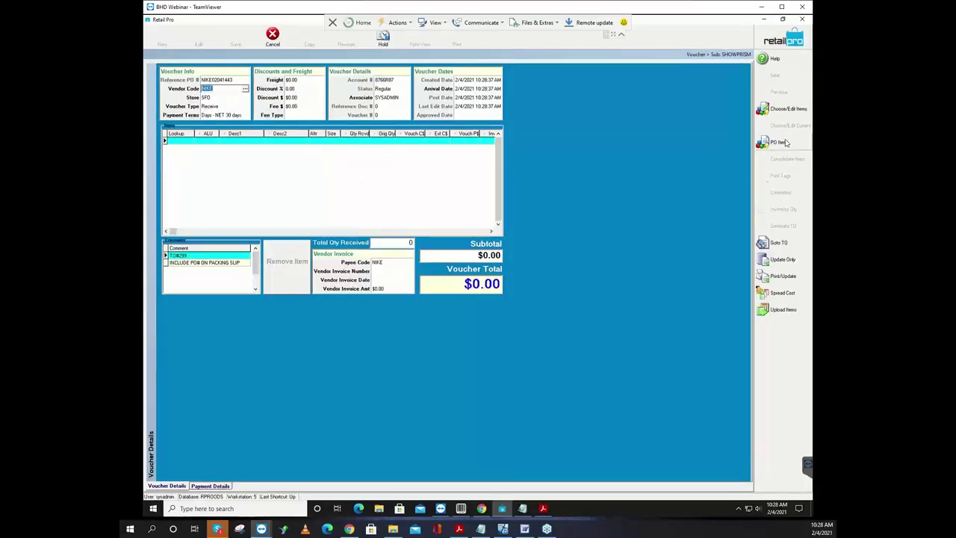
Step: Add all due items from the referenced purchase order to the voucher
click(784, 143)
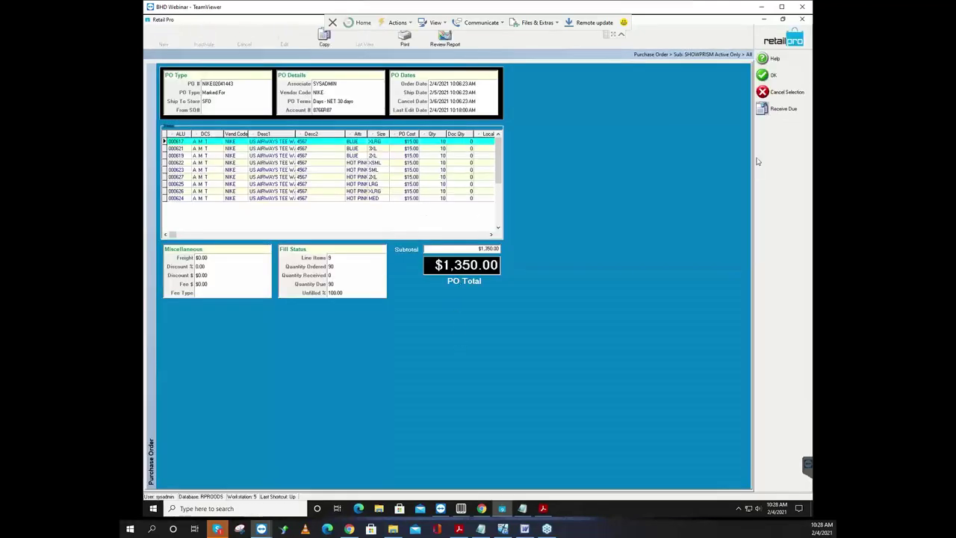
click(781, 108)
key(Return)
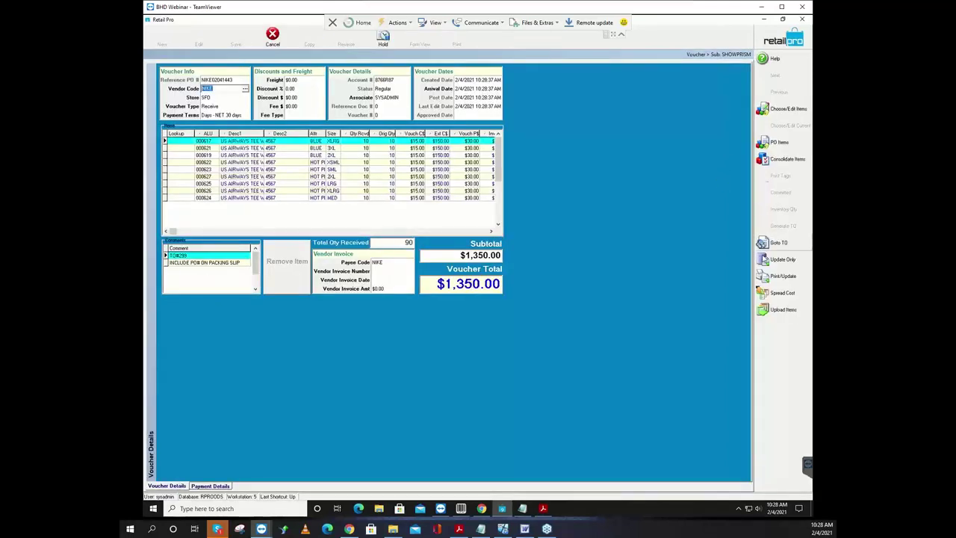
Step: Update the voucher without printing, agree to modify the inventory prices, and return to the home screen
click(783, 259)
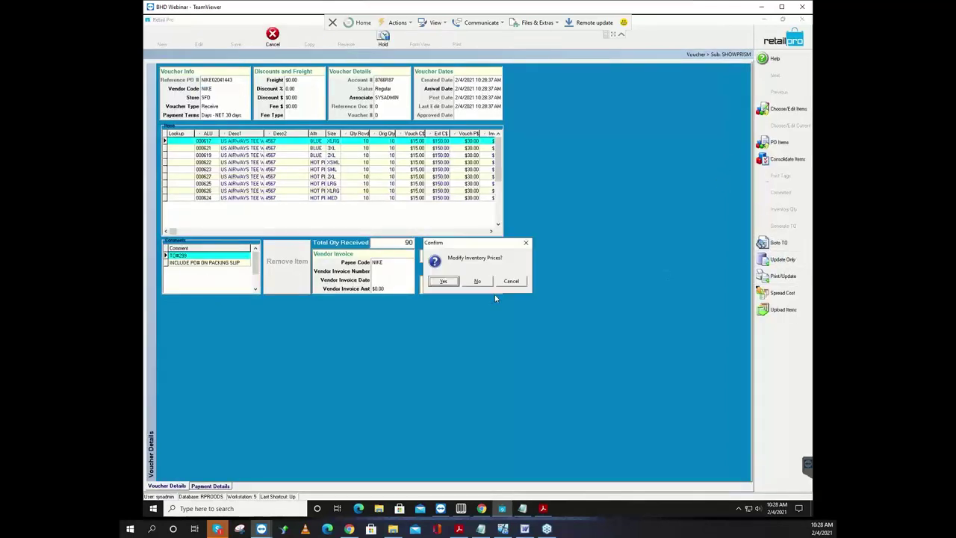
click(444, 282)
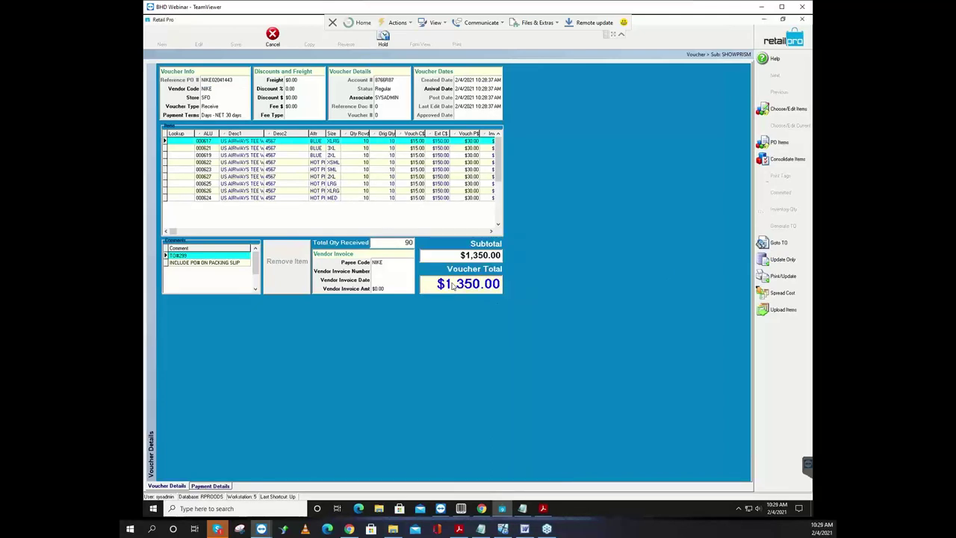
click(461, 282)
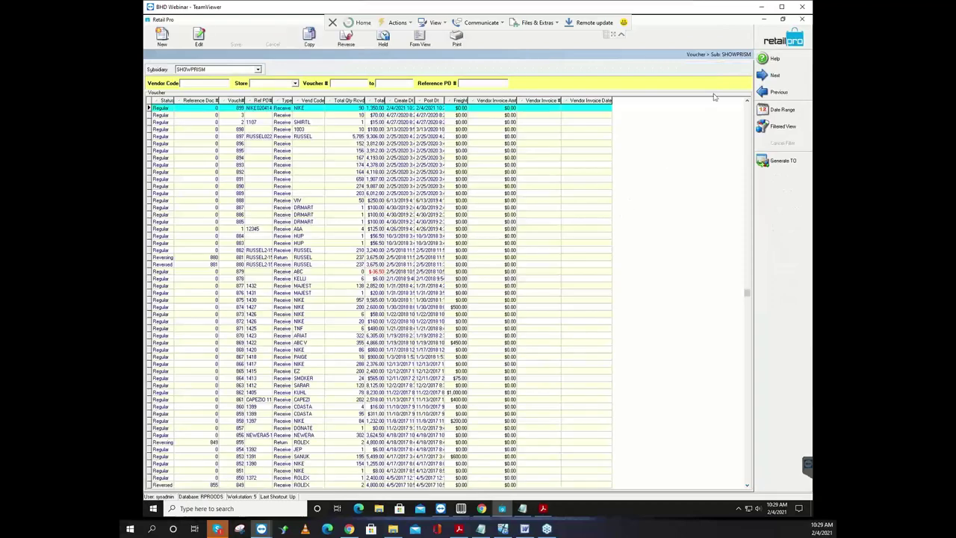
click(769, 41)
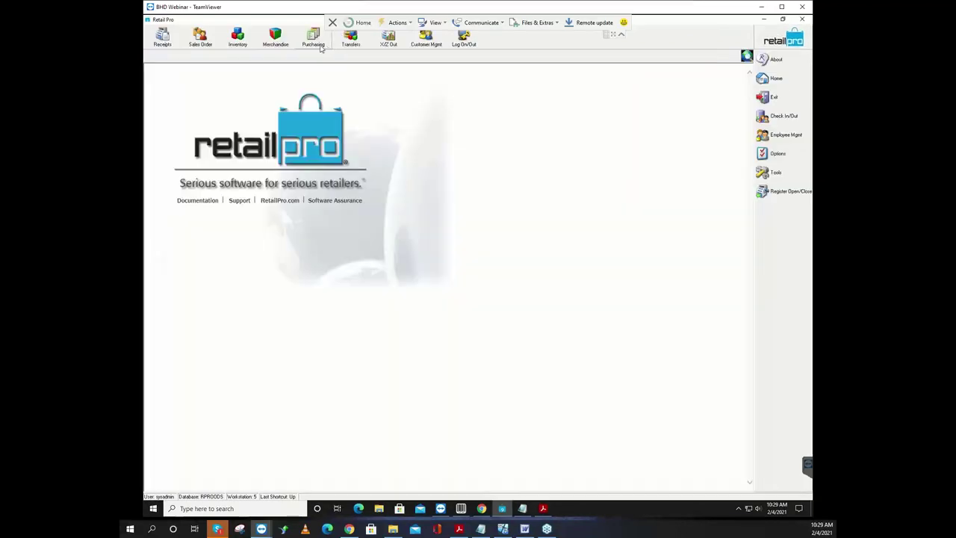
Step: Start the Auto Transfer Wizard for Held Transfer Slips, assign a different associate, and advance to the source distribution options
click(351, 39)
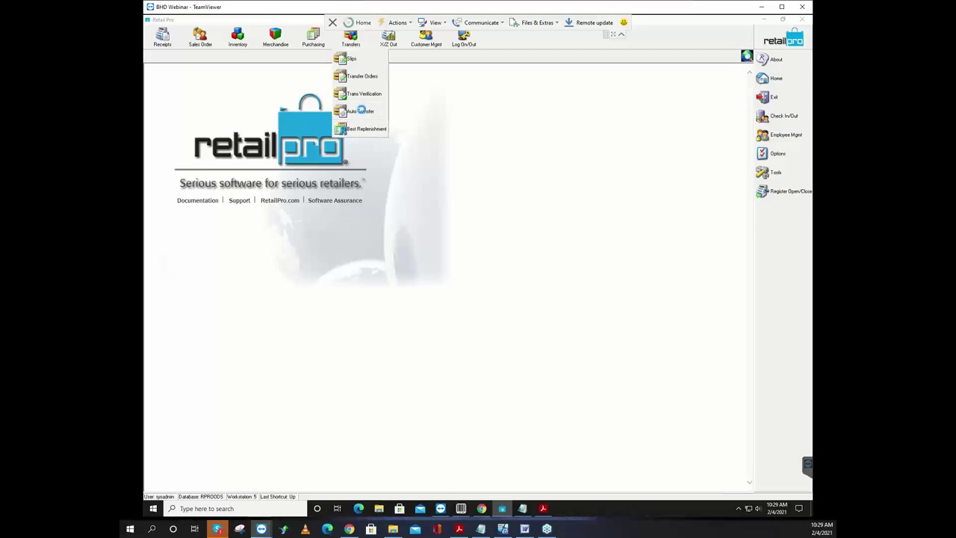
click(361, 112)
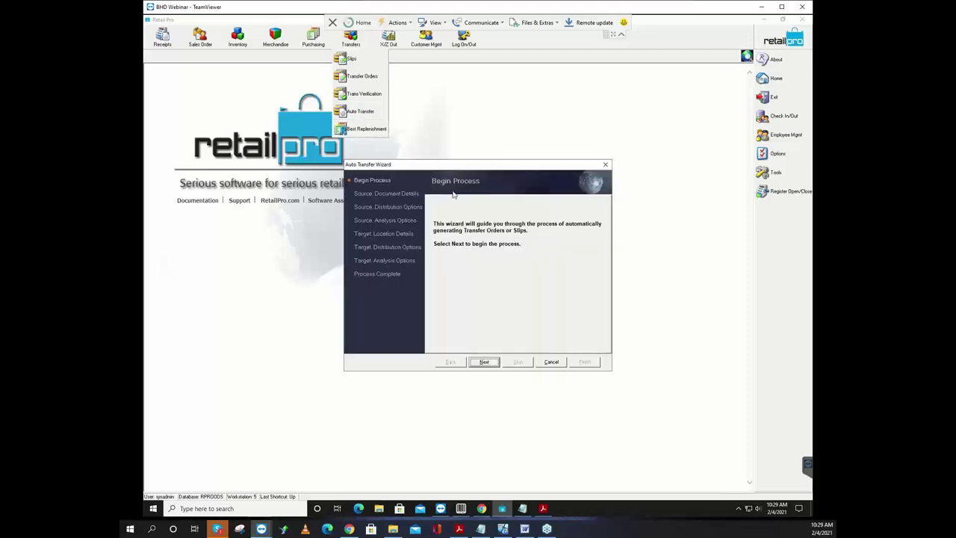
click(483, 363)
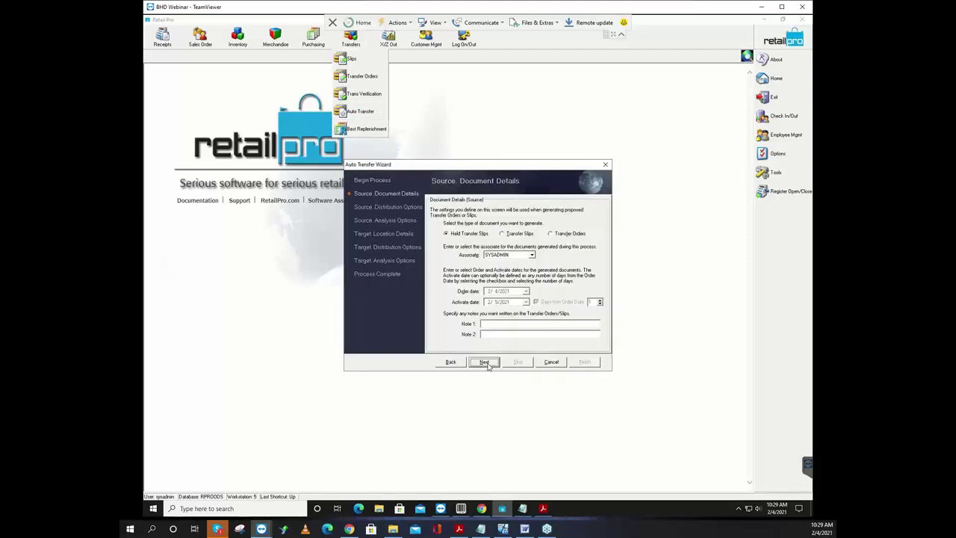
click(459, 237)
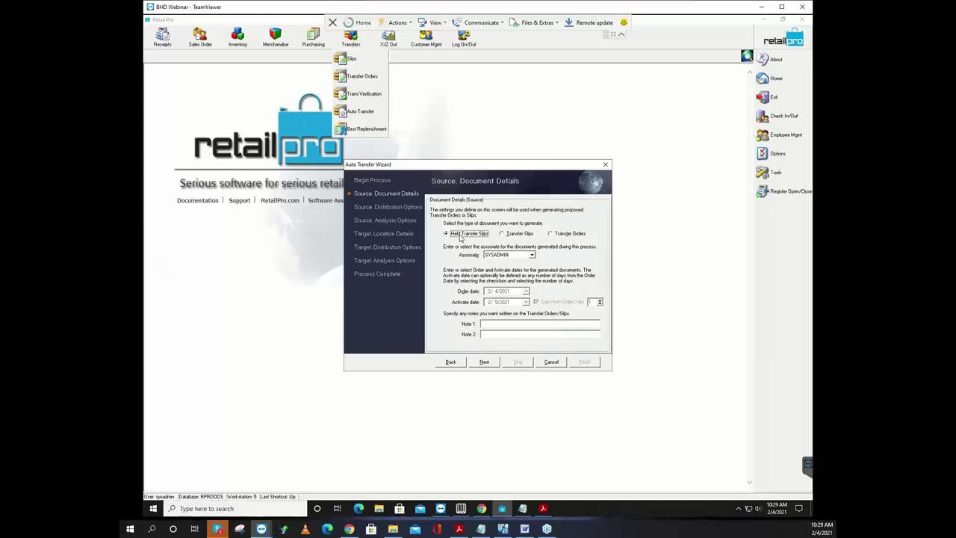
click(519, 256)
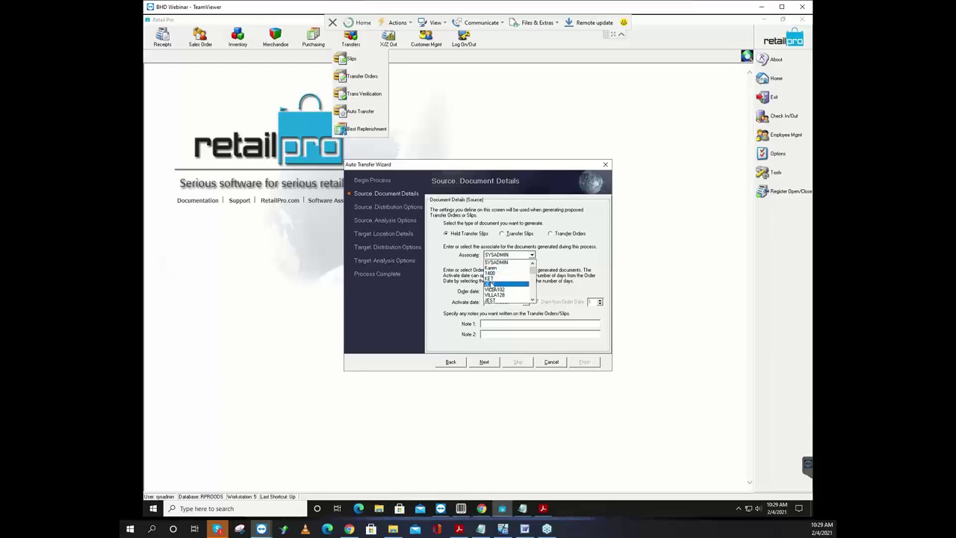
click(494, 283)
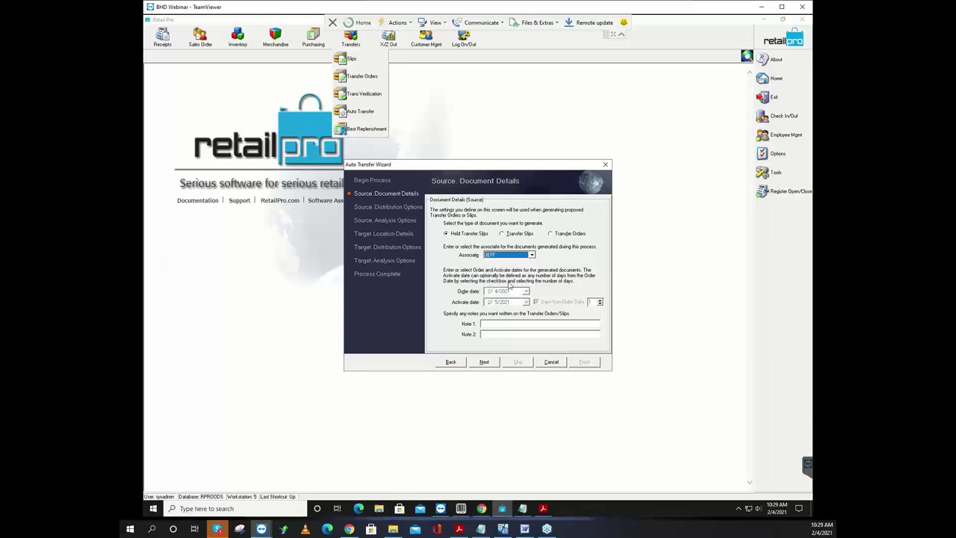
click(483, 362)
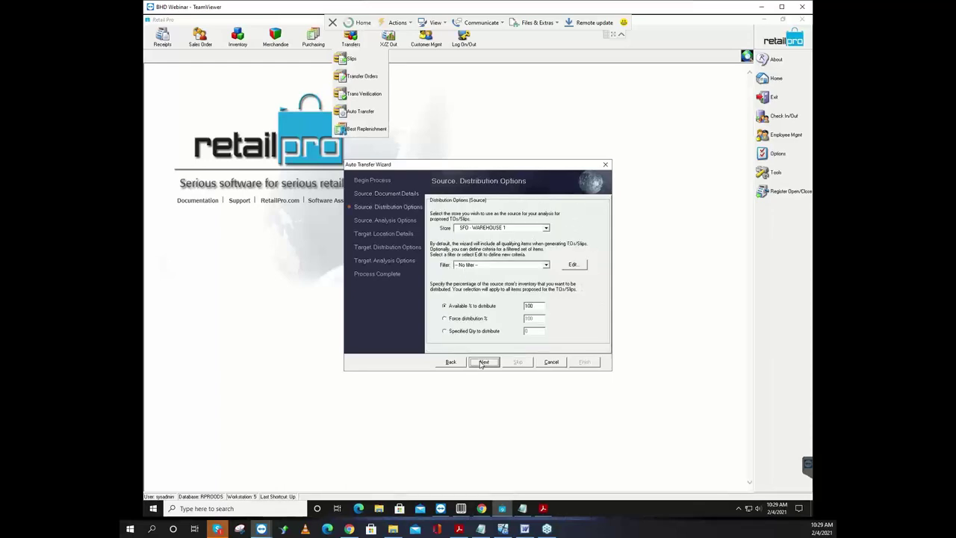
Step: Use SFO - WAREHOUSE 1 as the source store with 100% of available inventory to distribute, and advance to the source analysis options
click(510, 233)
click(511, 233)
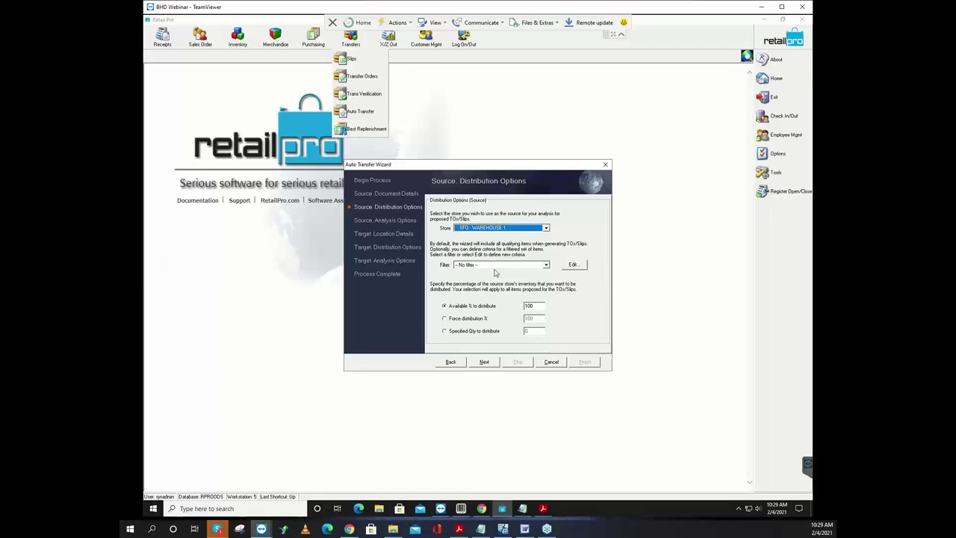
drag(534, 306, 498, 307)
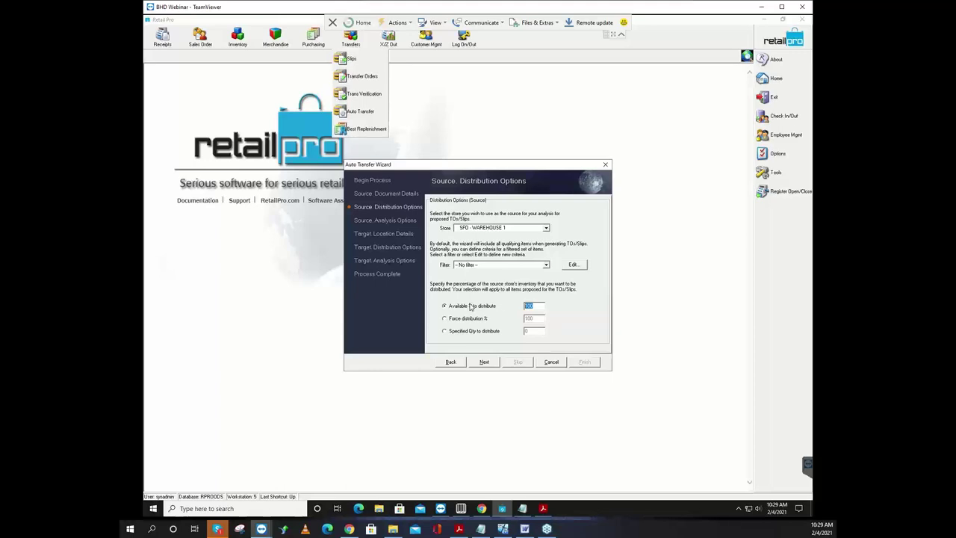
click(486, 363)
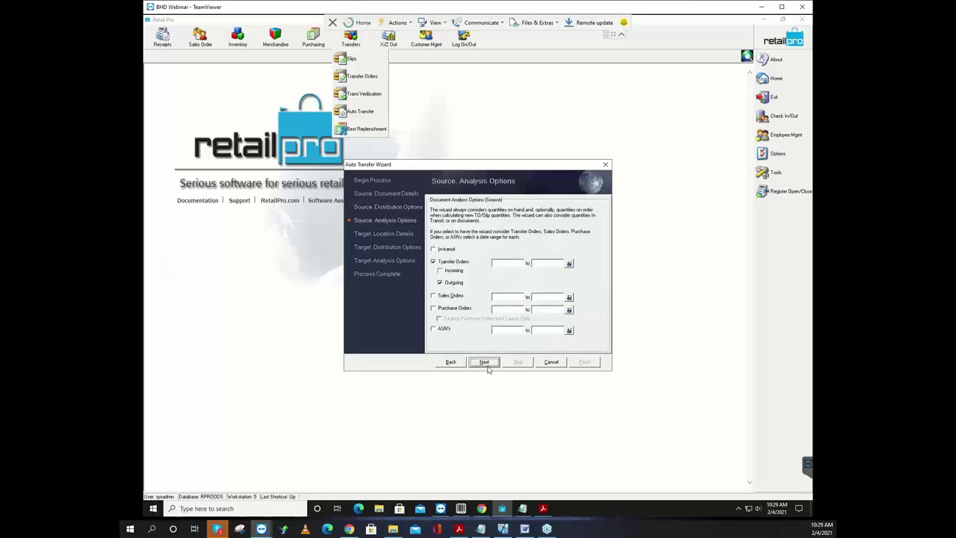
Step: Exclude transfer orders from the source analysis, leave sales orders out, and advance to the target location details
click(433, 262)
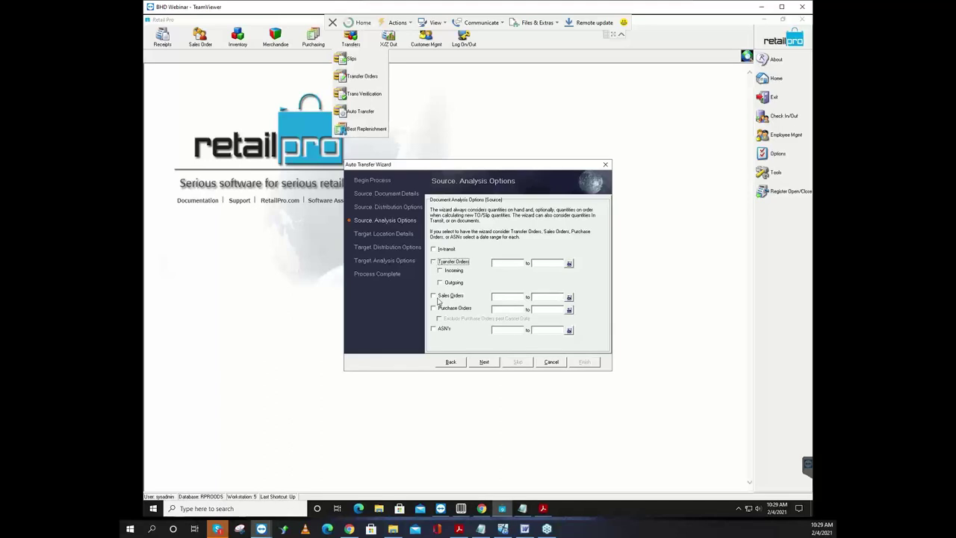
click(434, 296)
click(438, 300)
click(483, 363)
Step: Target all stores with the Fill to Max level distribution and advance to the end of the wizard
click(512, 230)
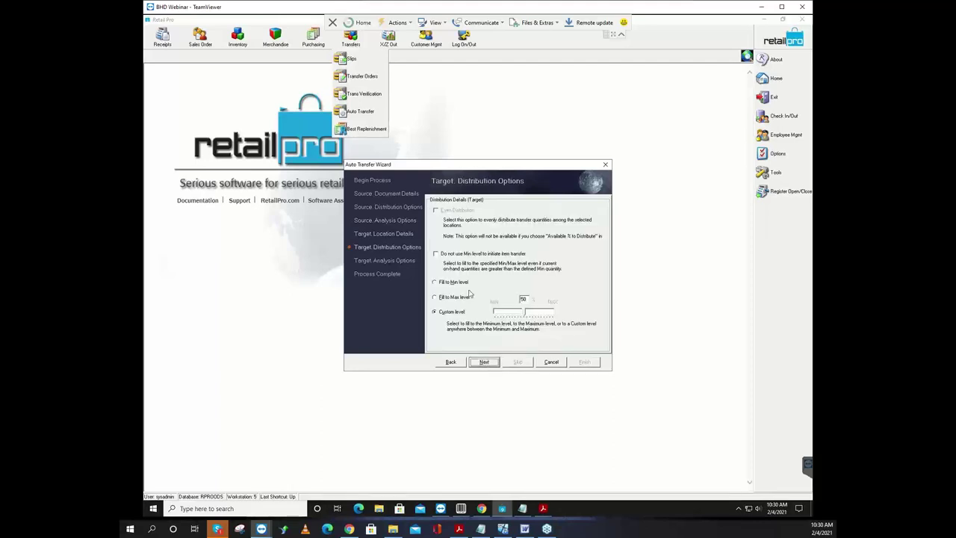
click(451, 297)
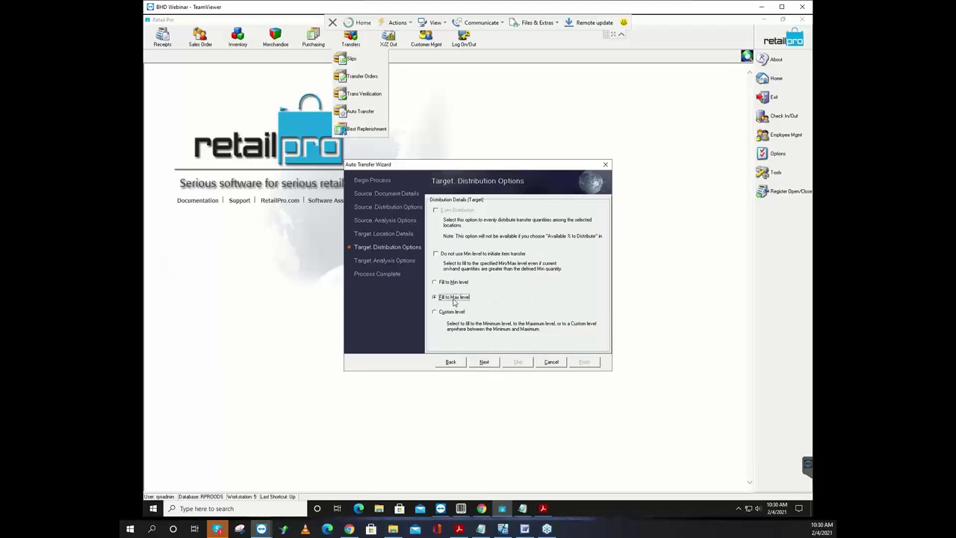
click(489, 362)
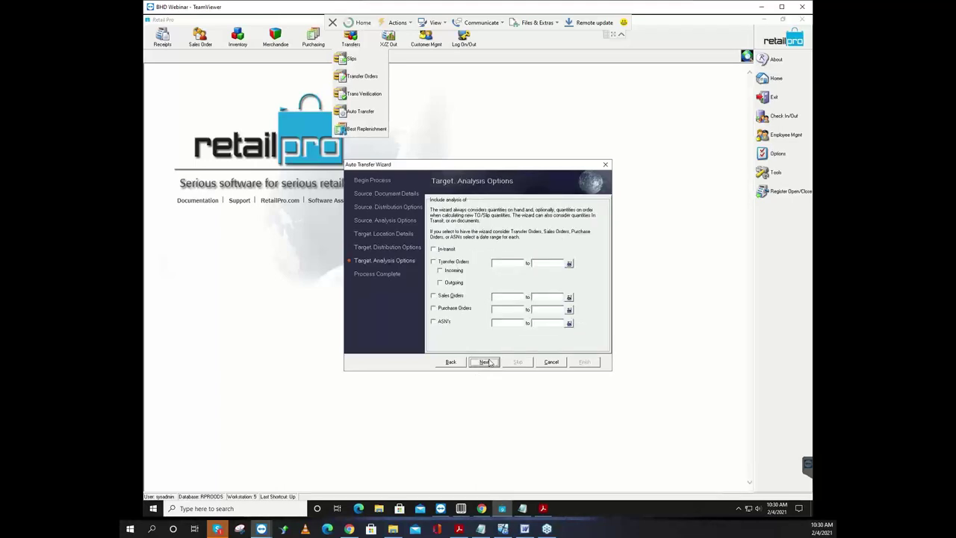
click(486, 361)
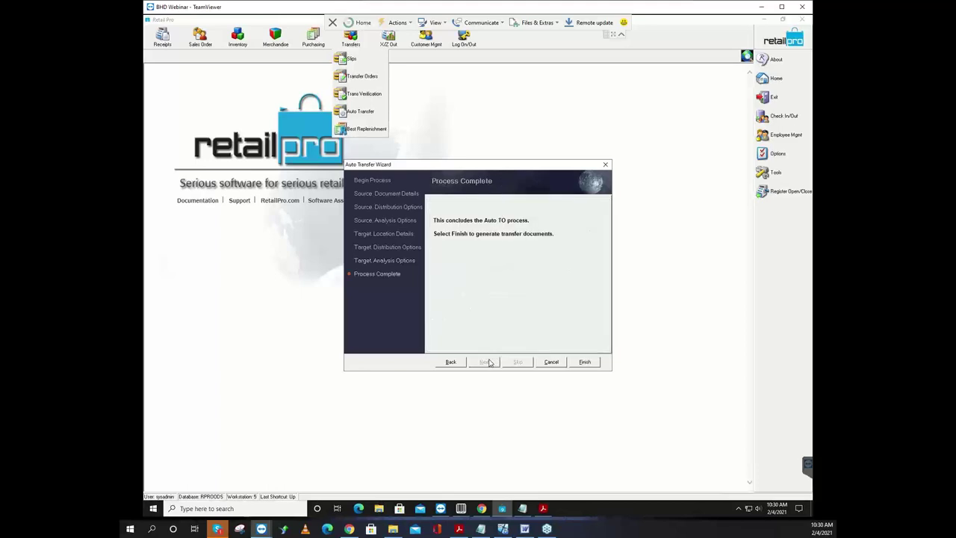
Step: Return to the source distribution options to apply the saved Nike item filter, and advance again to the target location details
click(452, 362)
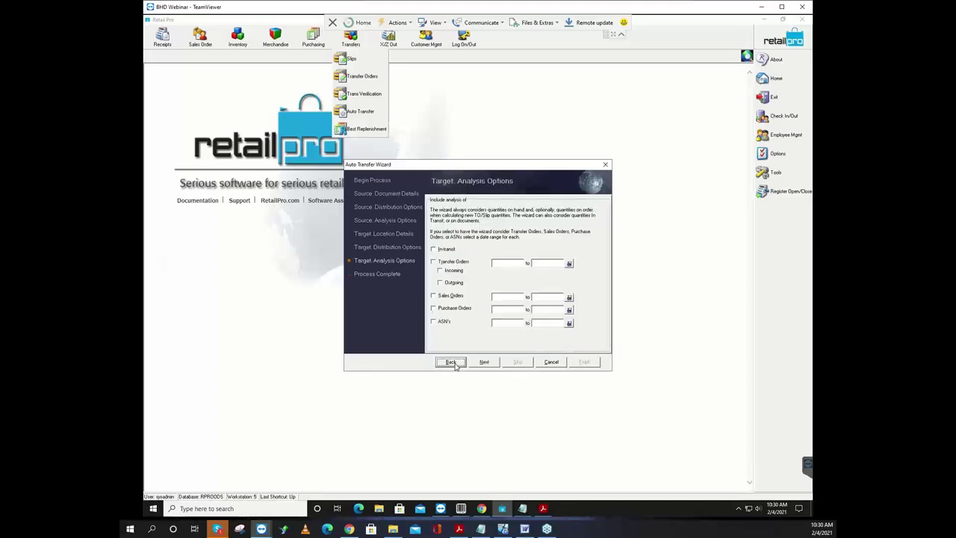
click(452, 362)
click(451, 362)
click(451, 362)
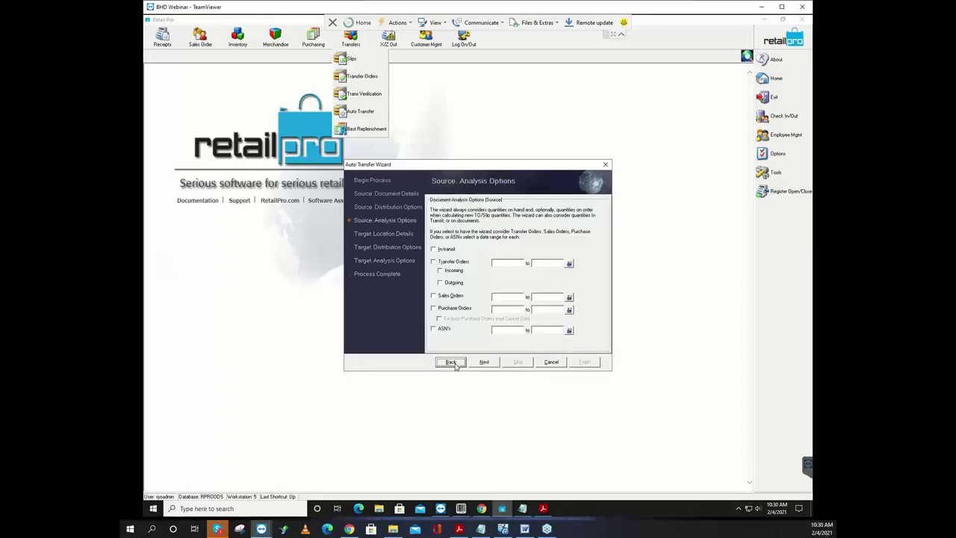
click(451, 362)
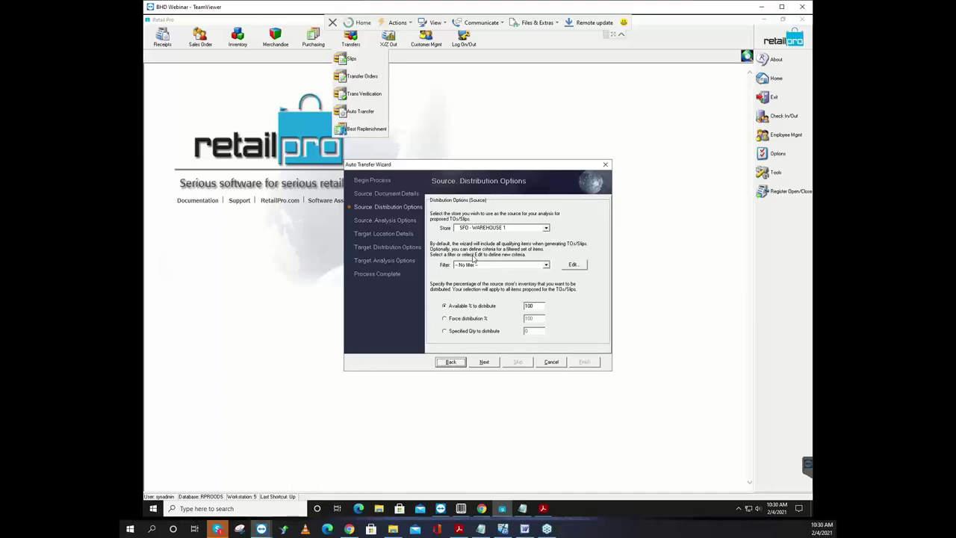
click(573, 266)
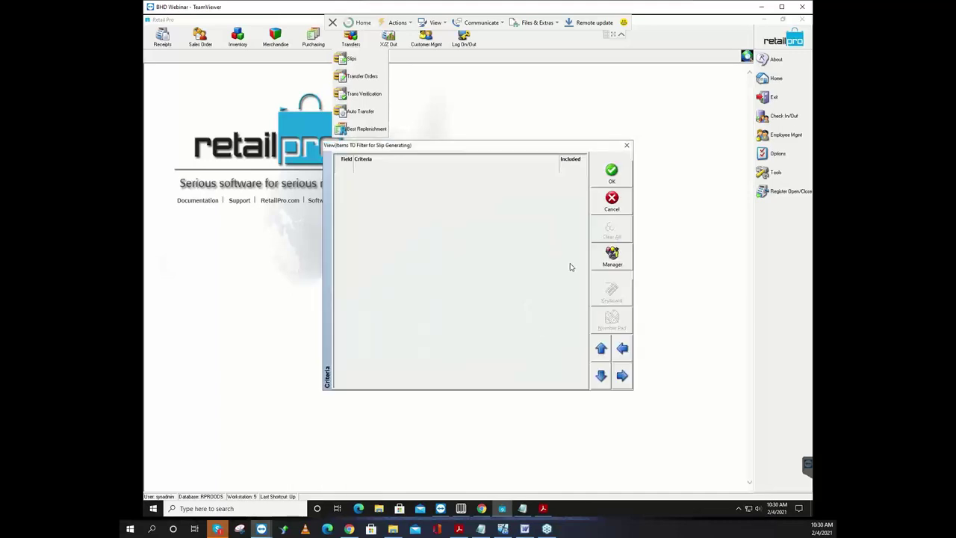
click(612, 257)
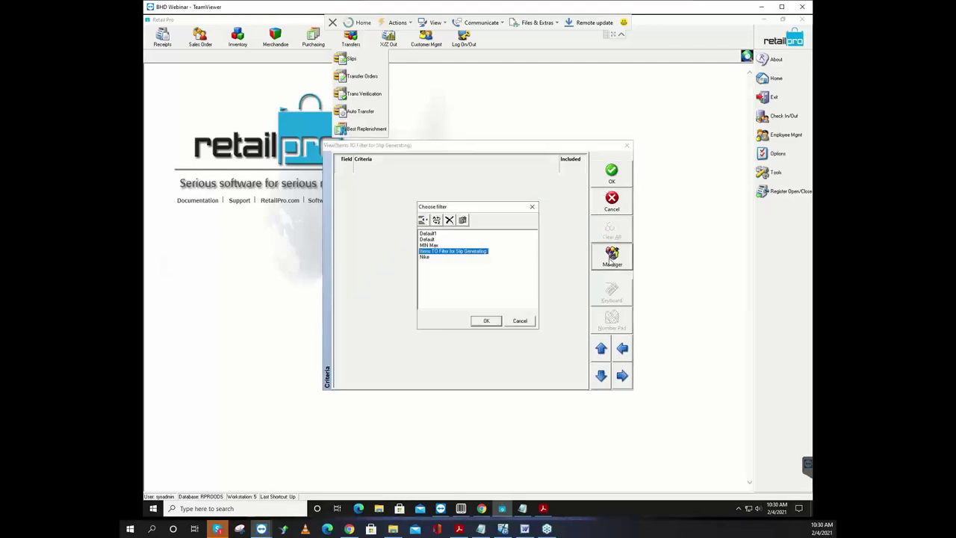
click(434, 260)
click(423, 251)
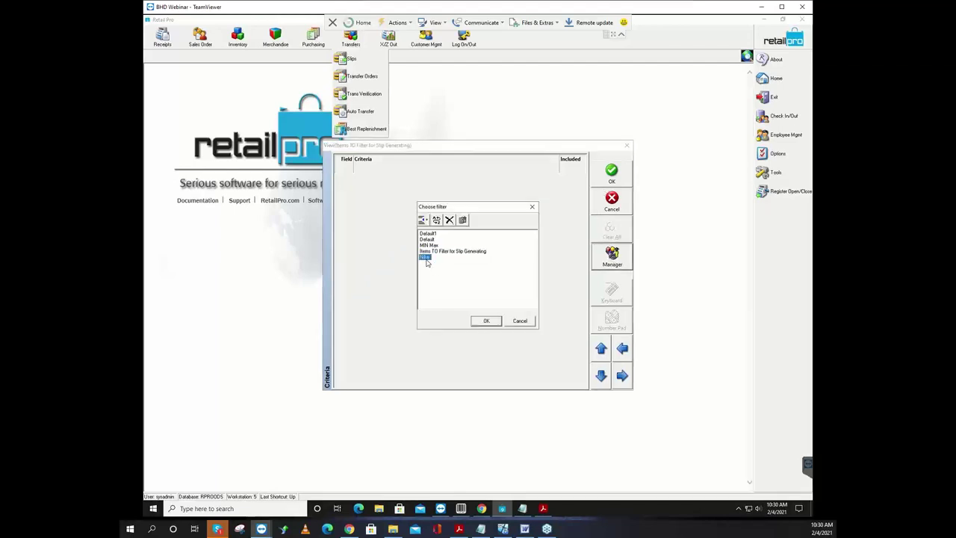
click(486, 320)
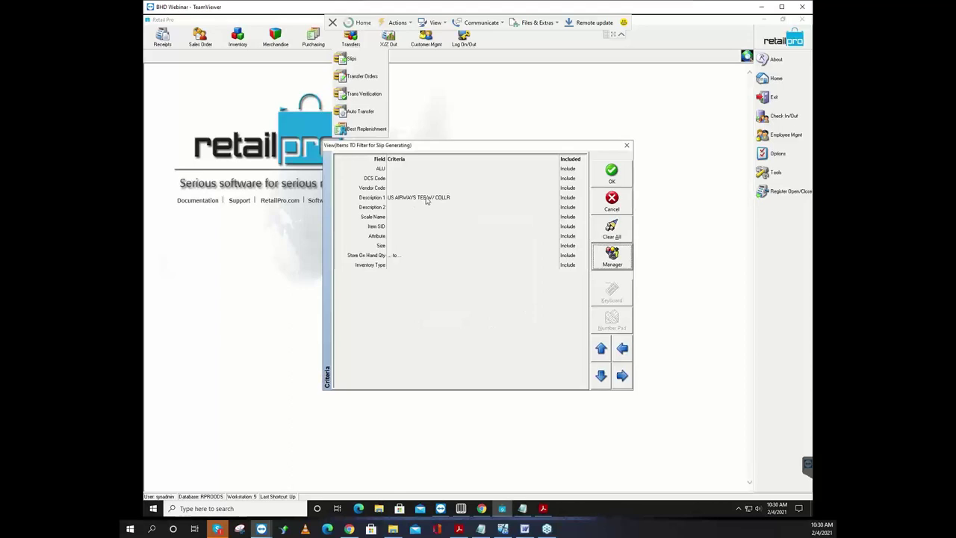
click(607, 178)
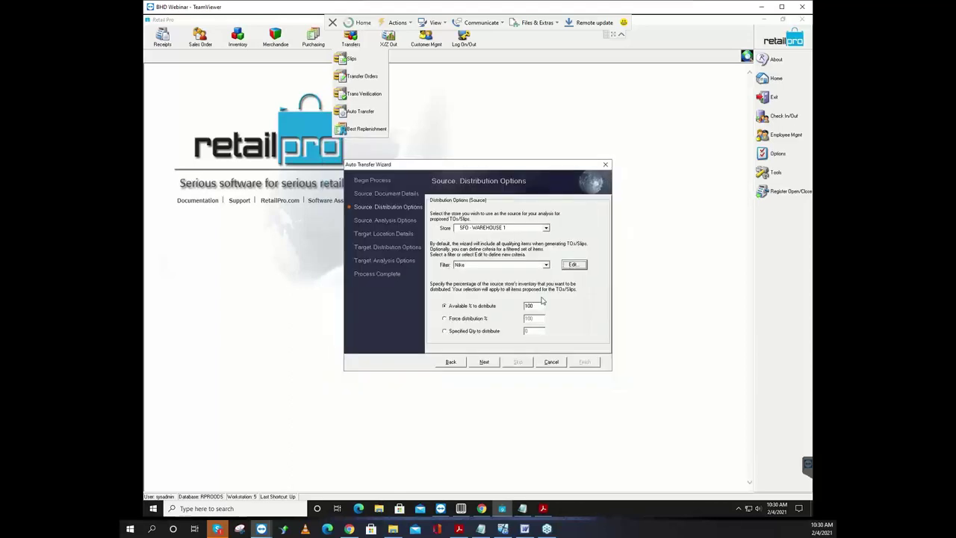
click(486, 362)
click(490, 363)
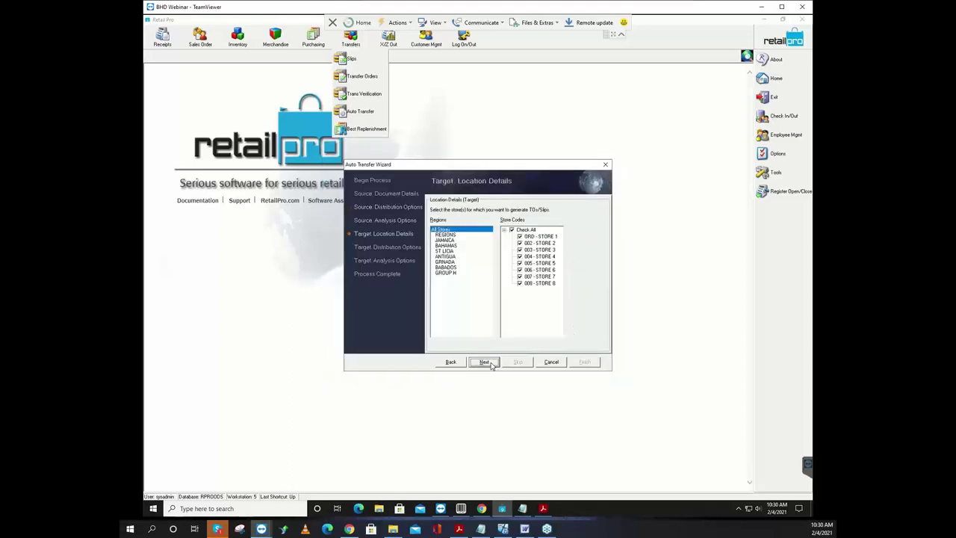
Step: Keep the remaining target location, distribution and analysis options, finish the wizard, and save the changes to the settings
click(490, 363)
click(490, 363)
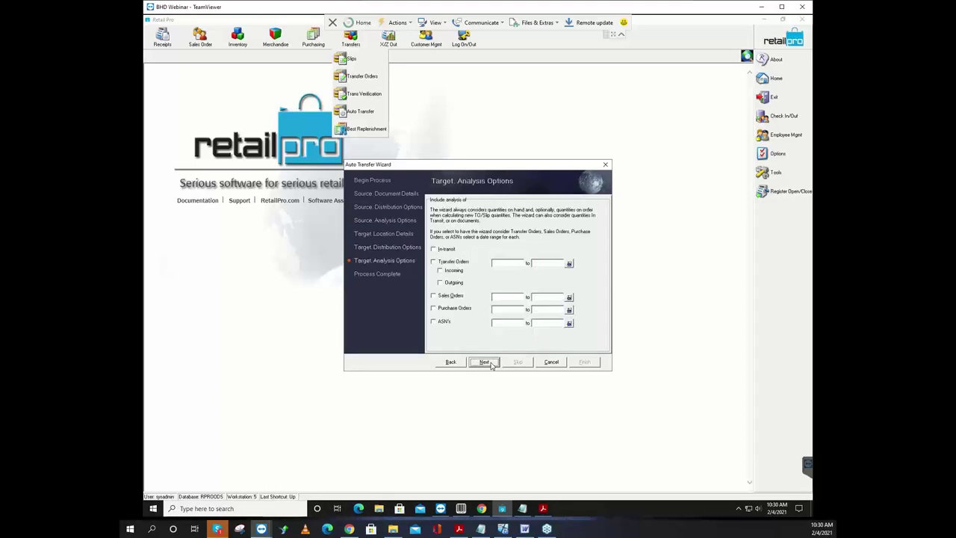
click(486, 363)
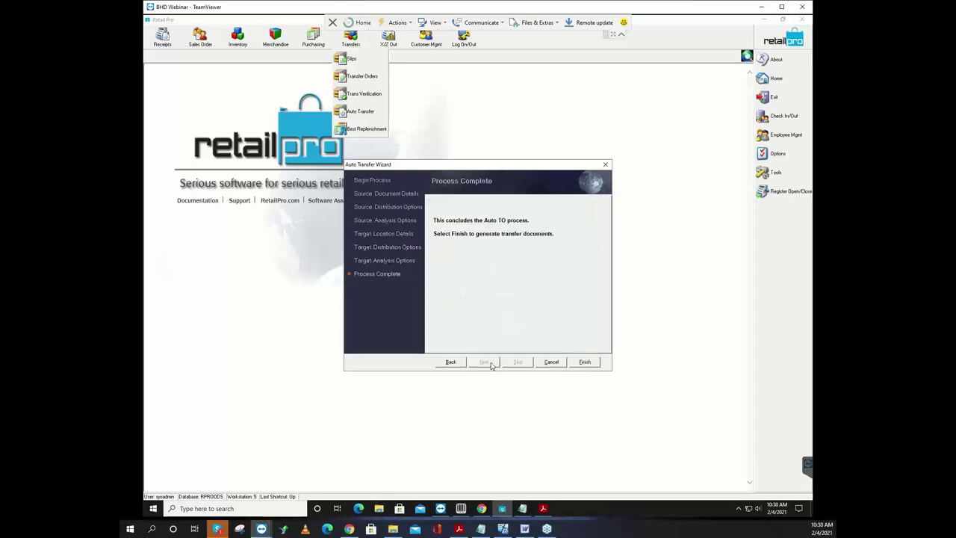
click(583, 363)
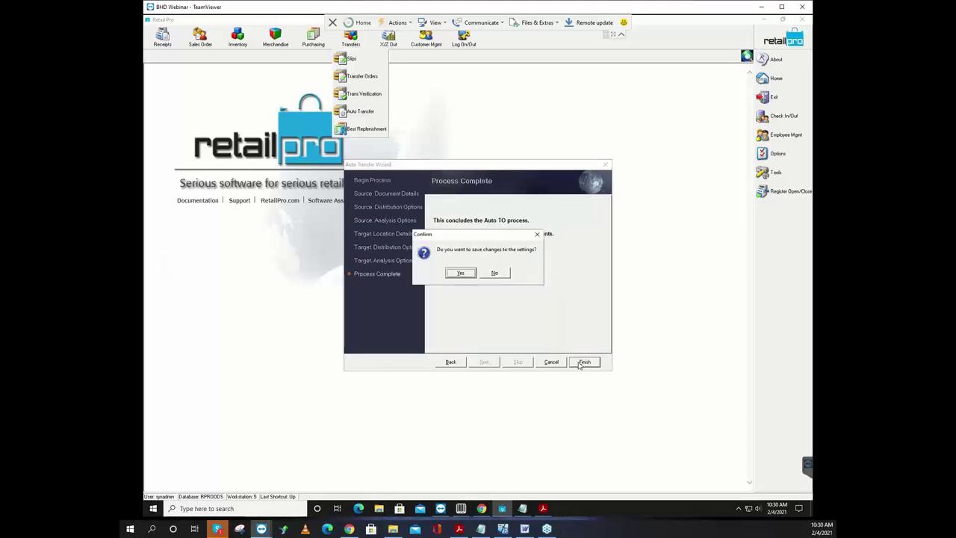
click(463, 273)
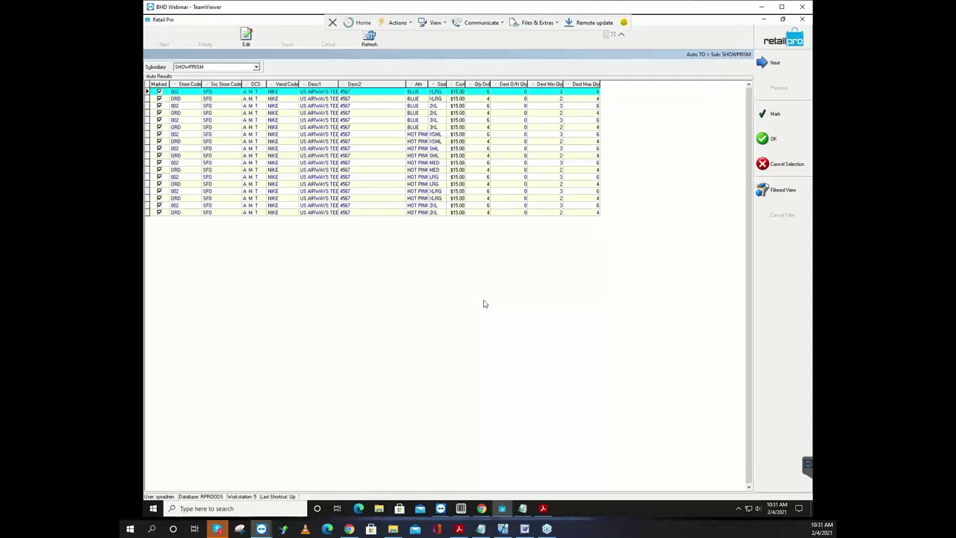
Step: Accept all marked items in the auto results and create the held transfer slips from them
click(777, 140)
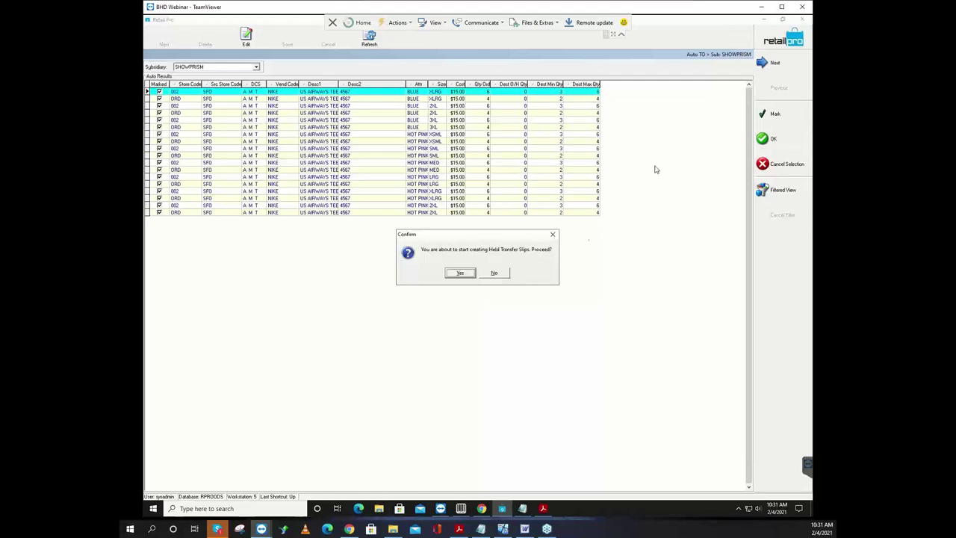
click(464, 274)
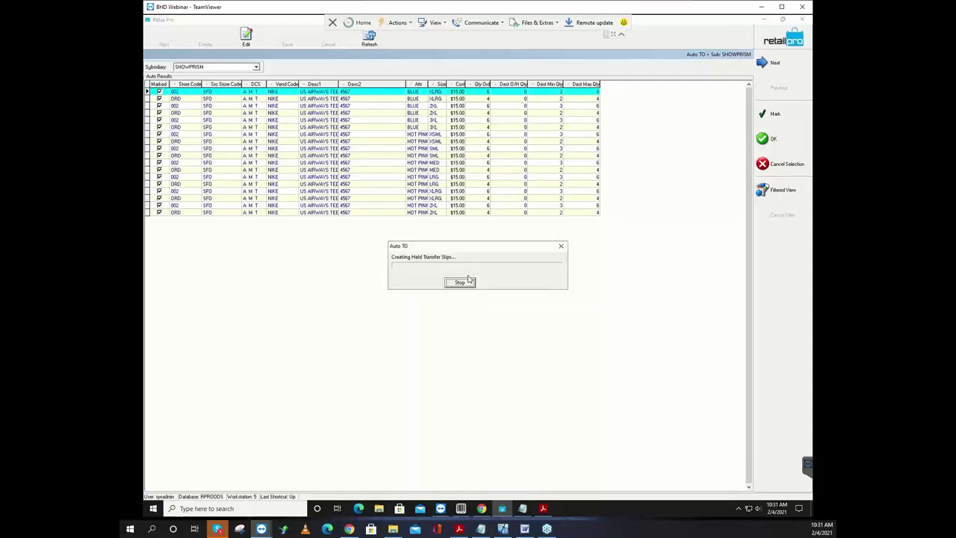
click(477, 281)
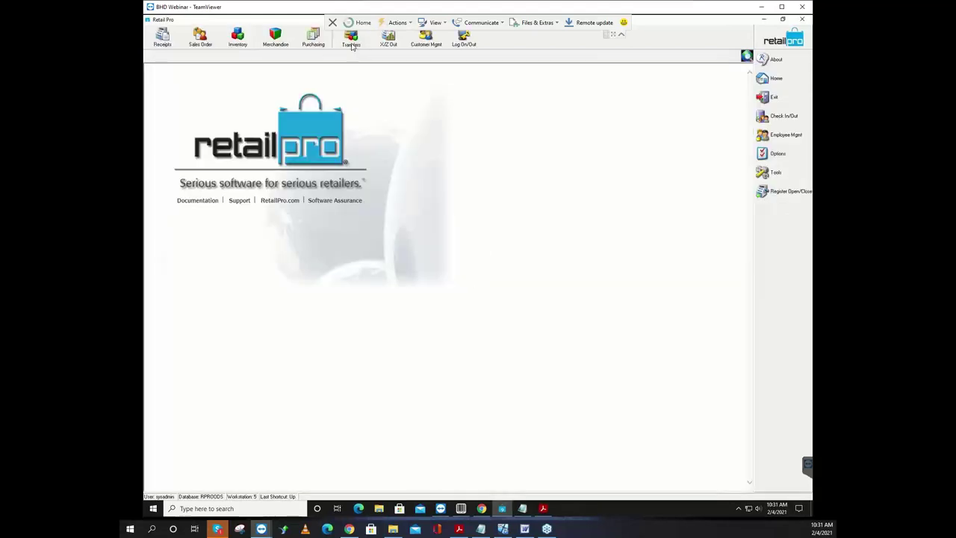
Step: Open the held transfer slips in form view and compare the items and quantities of the slips to stores ORD and 002
click(351, 43)
click(353, 58)
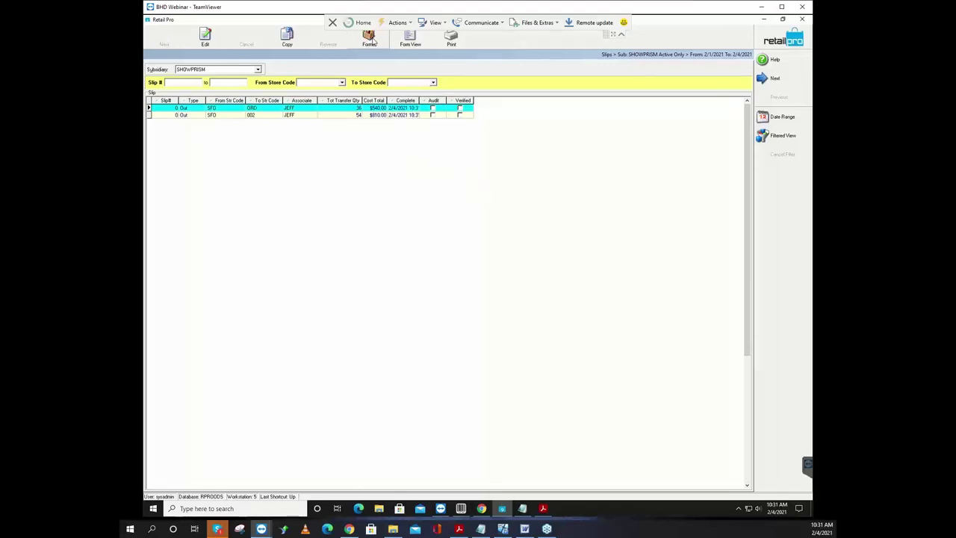
click(413, 41)
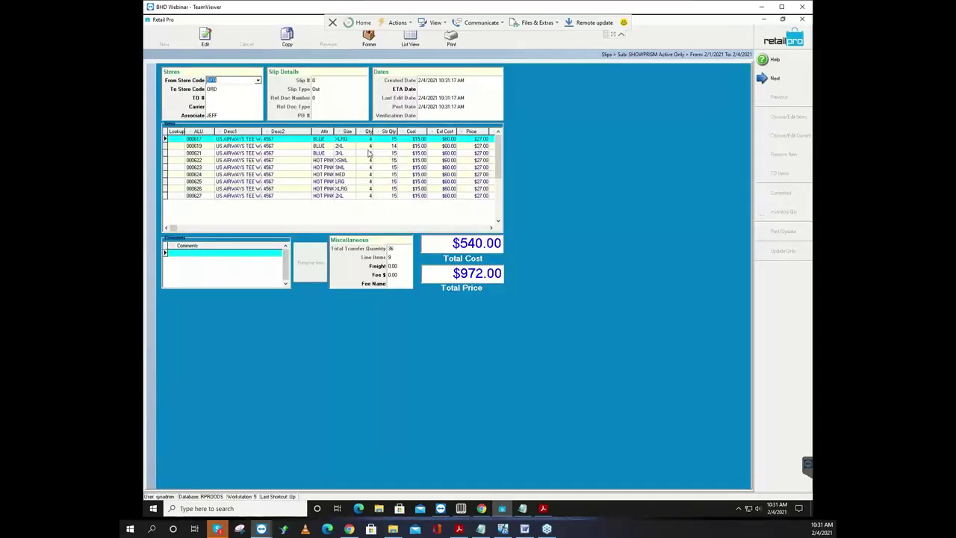
click(777, 79)
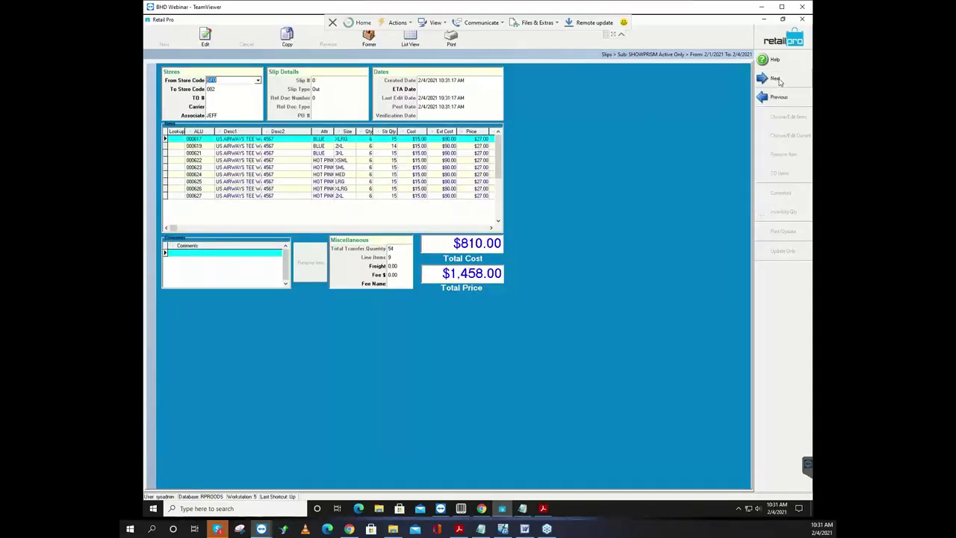
click(777, 97)
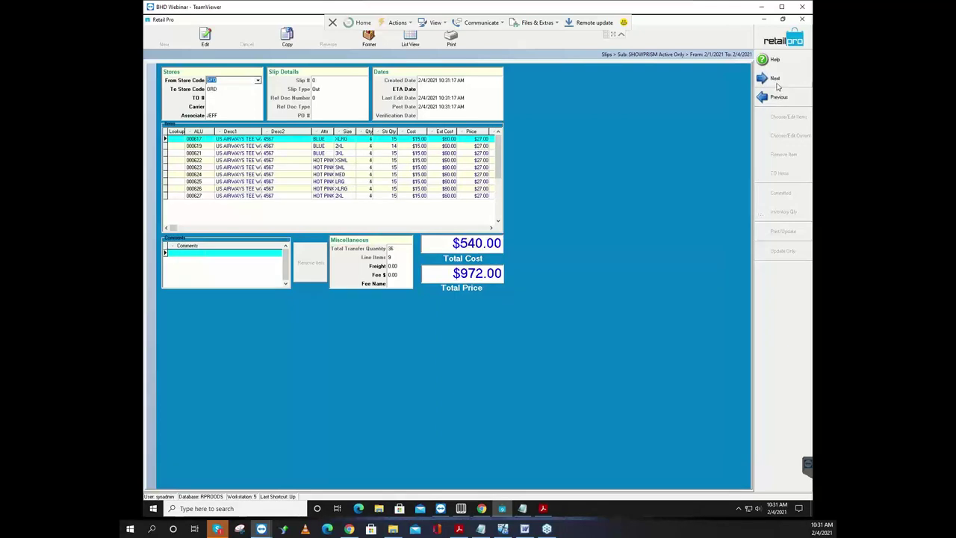
click(776, 80)
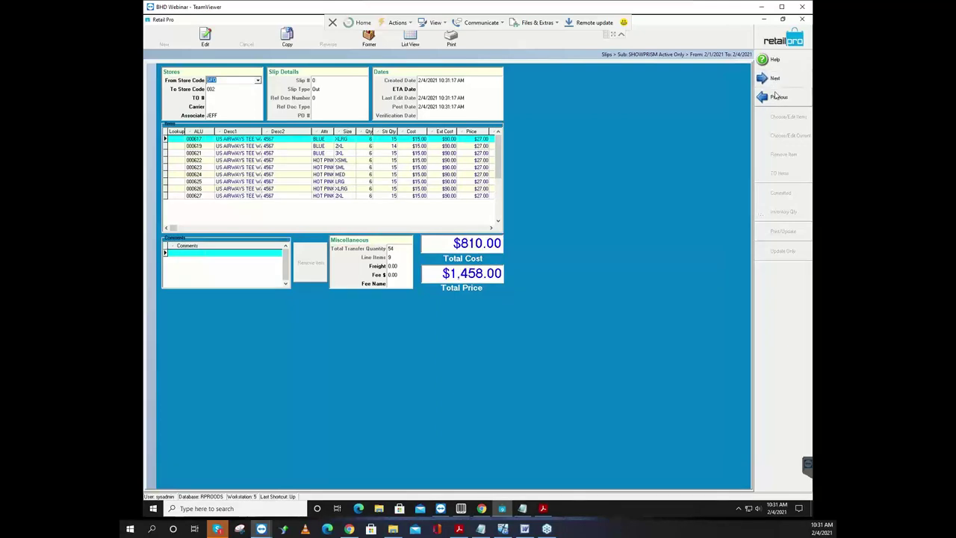
click(775, 98)
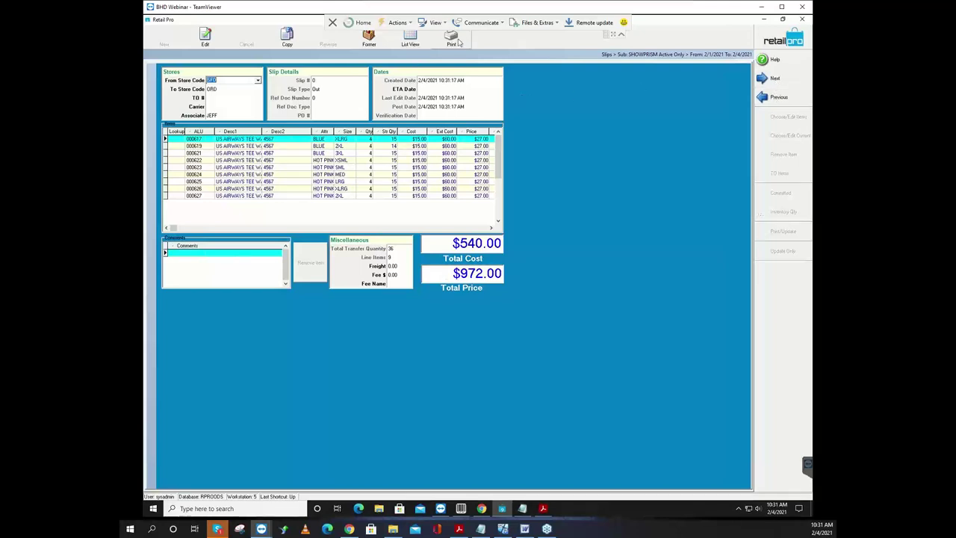
Step: Choose Slip as the print document for the held slip to store ORD, and leave without printing
click(452, 37)
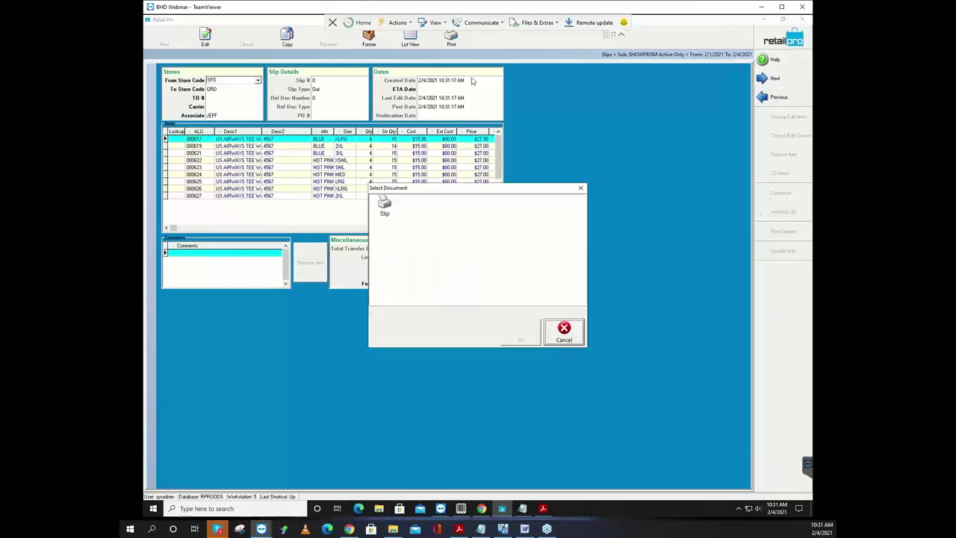
click(396, 216)
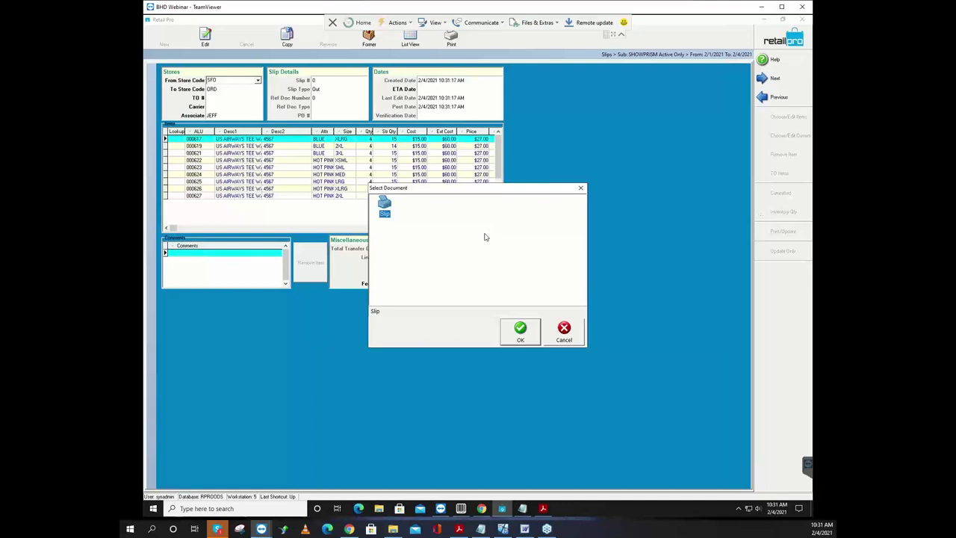
click(567, 334)
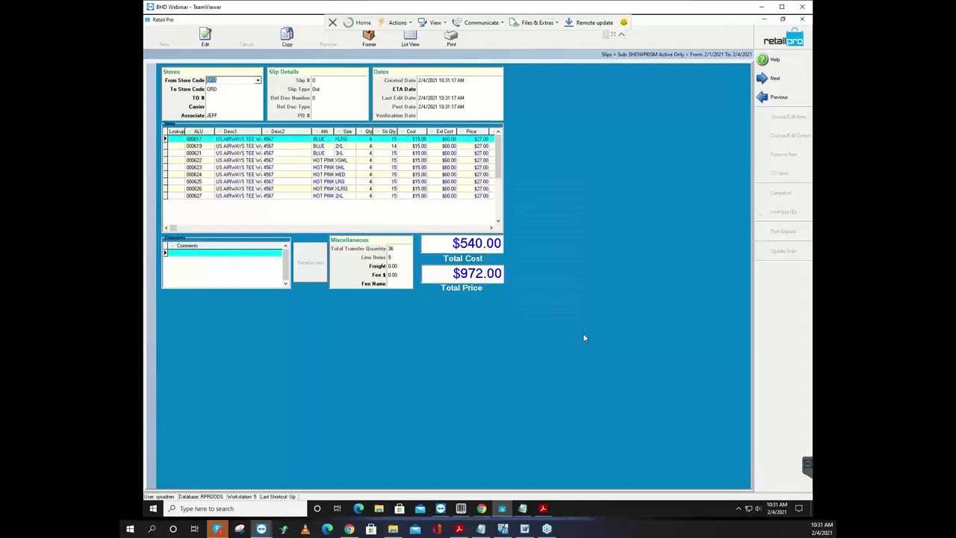
Step: Edit the held slip to store 002, setting the hot pink XSML tee's quantity to 8 and the SML tee's to 4
click(770, 96)
click(773, 82)
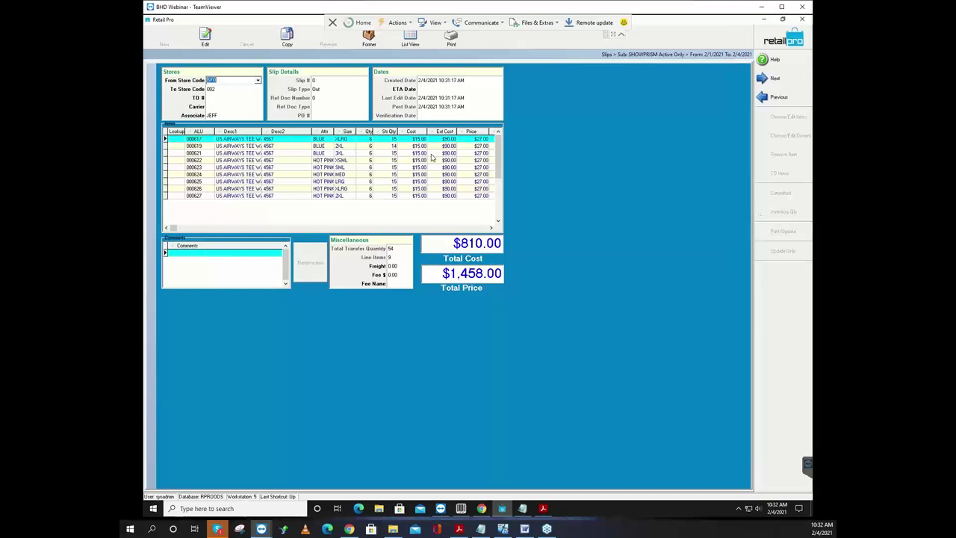
click(204, 36)
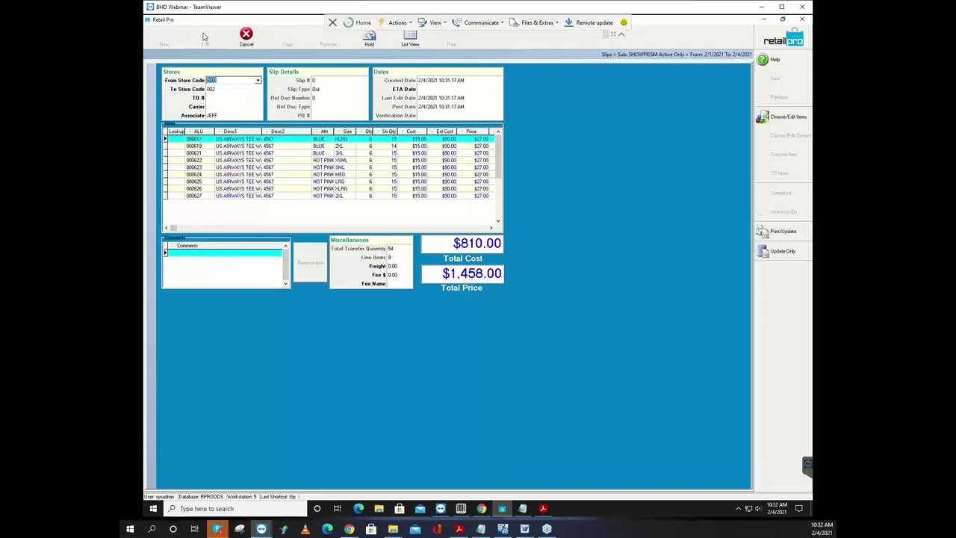
click(369, 161)
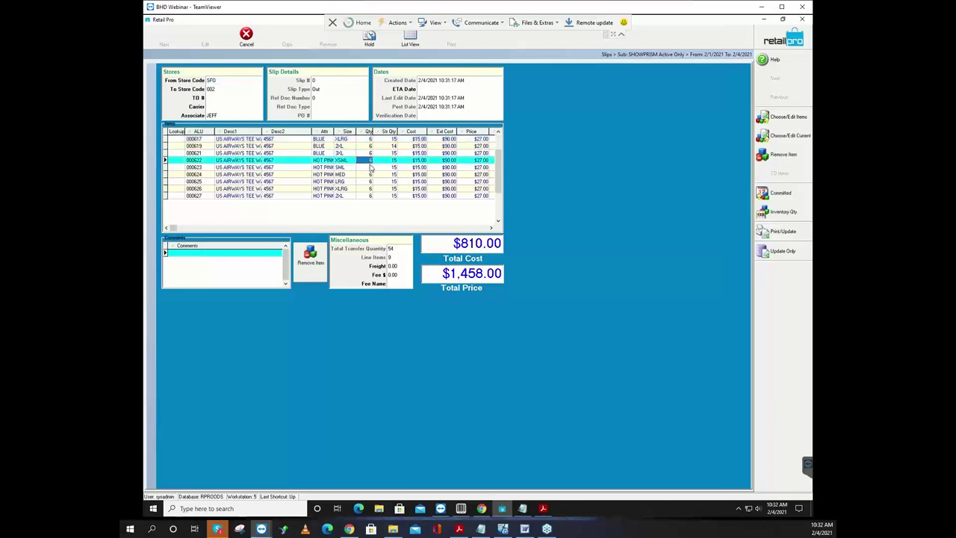
text(8)
click(370, 167)
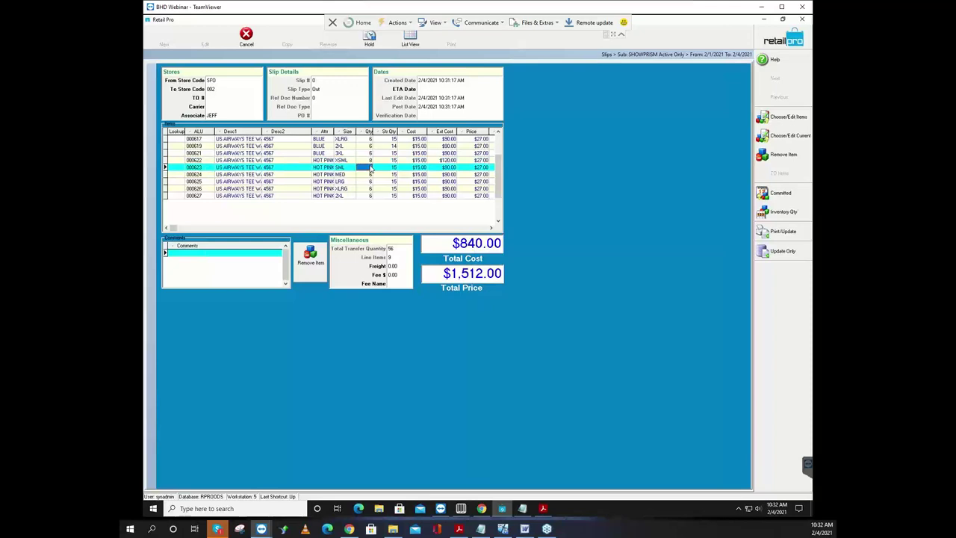
text(4)
key(Up)
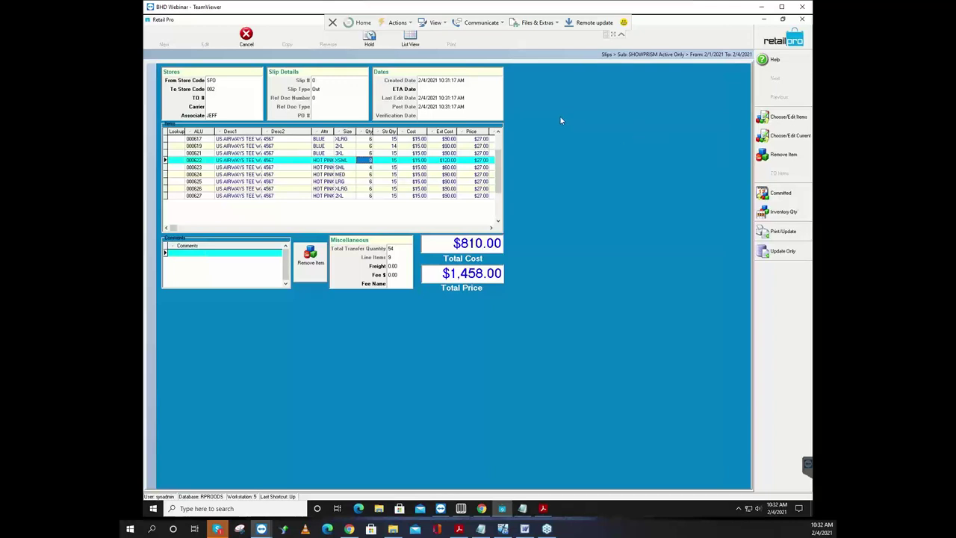
Step: Discard the held slip to store 002, and open the held slip to store ORD for editing
click(246, 42)
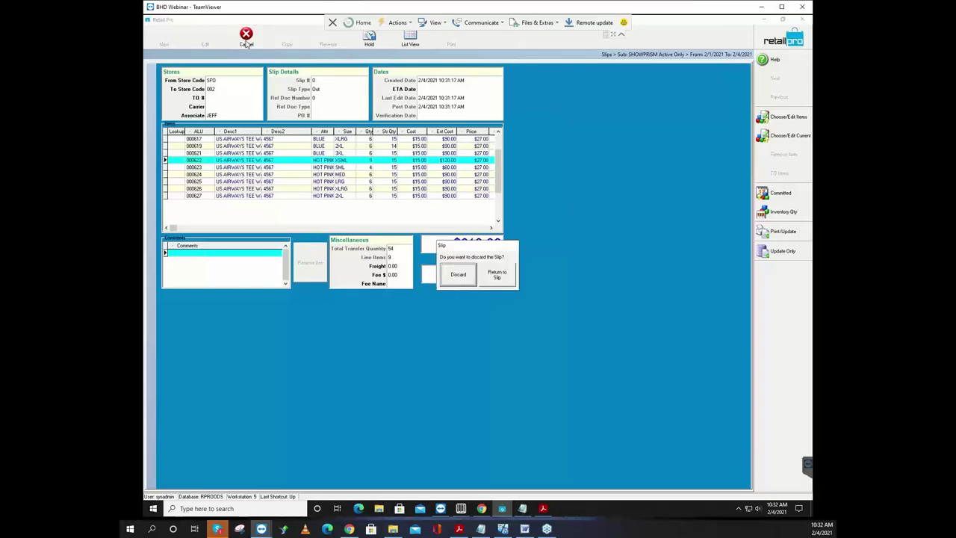
click(460, 275)
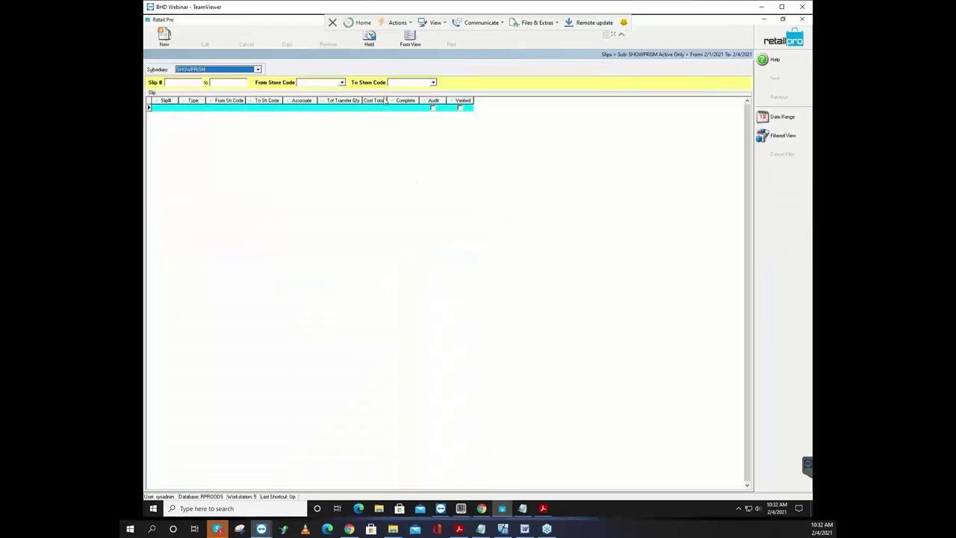
click(369, 39)
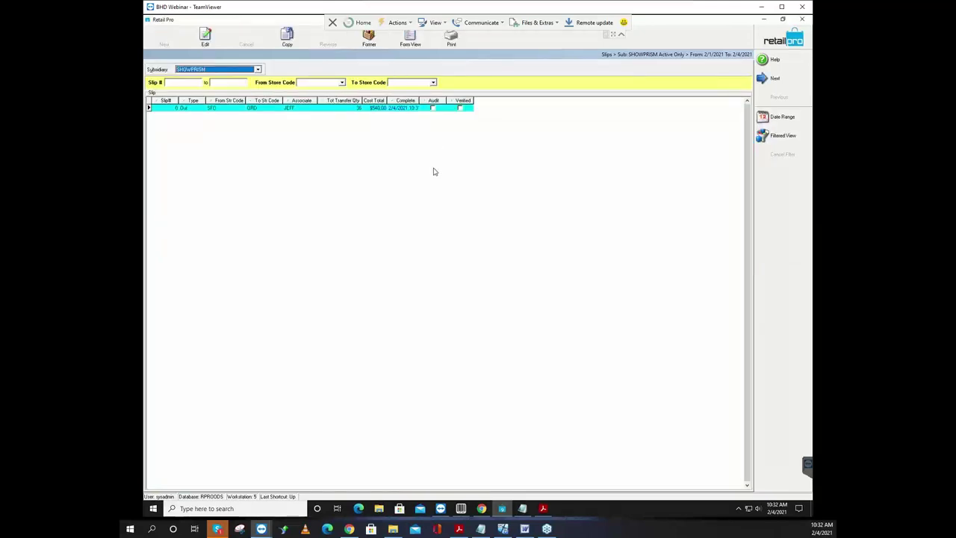
click(206, 38)
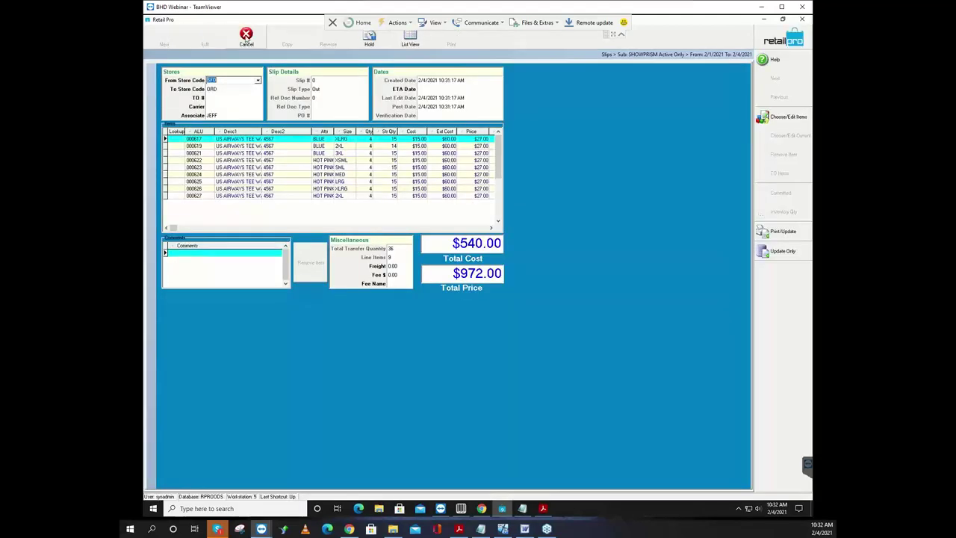
Step: Discard the unsaved transfer slip and return to the Retail Pro home screen
click(247, 37)
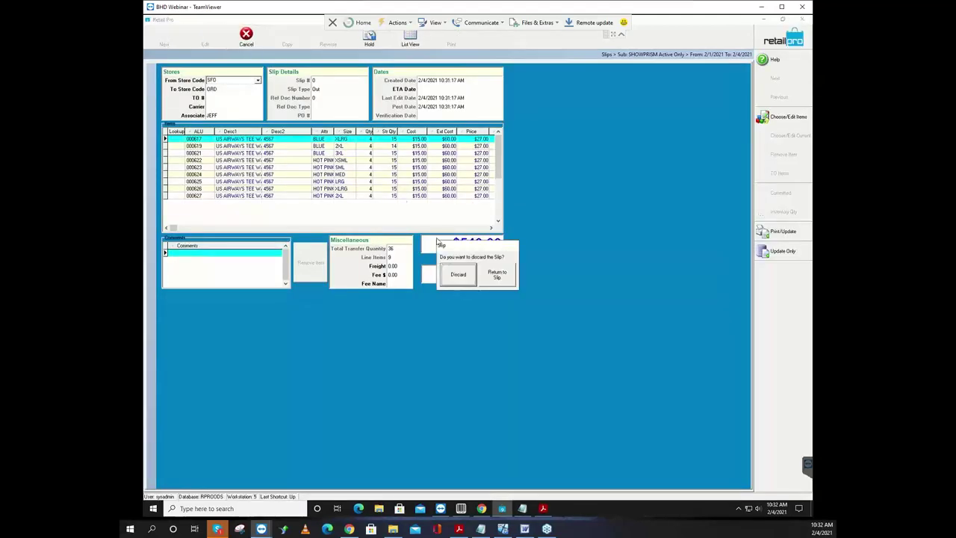
click(460, 275)
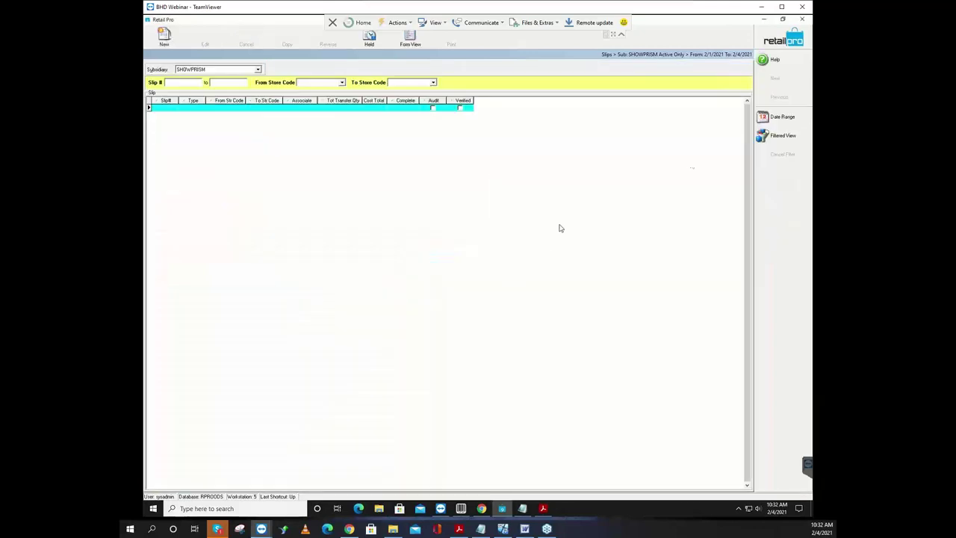
click(780, 39)
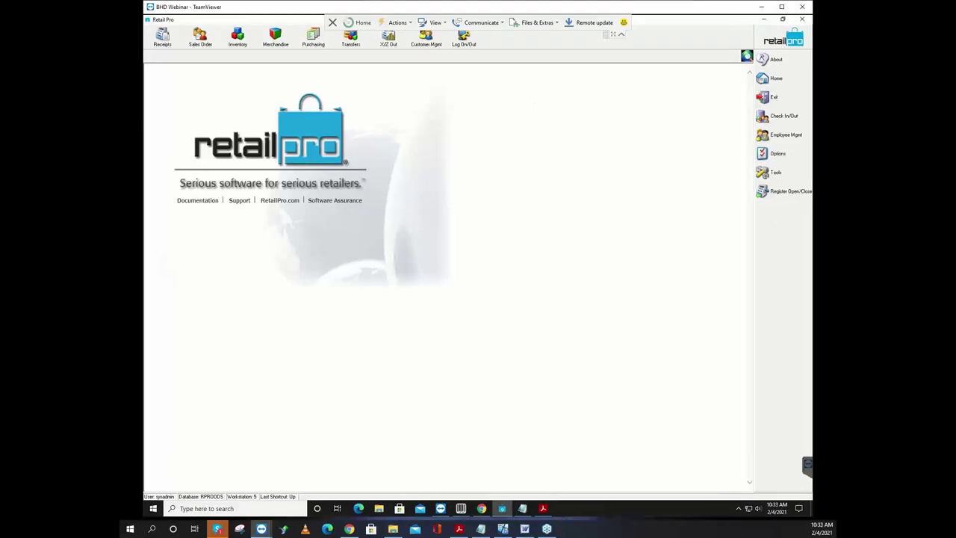
Step: Switch to the Word outline to review the Auto Utilities and Transfers topics, and return to Retail Pro
click(525, 528)
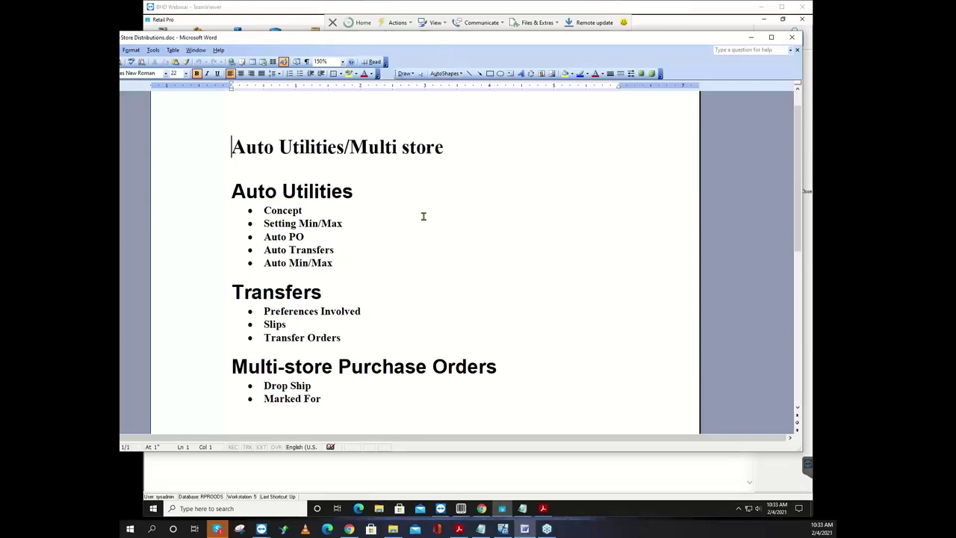
click(347, 264)
click(751, 37)
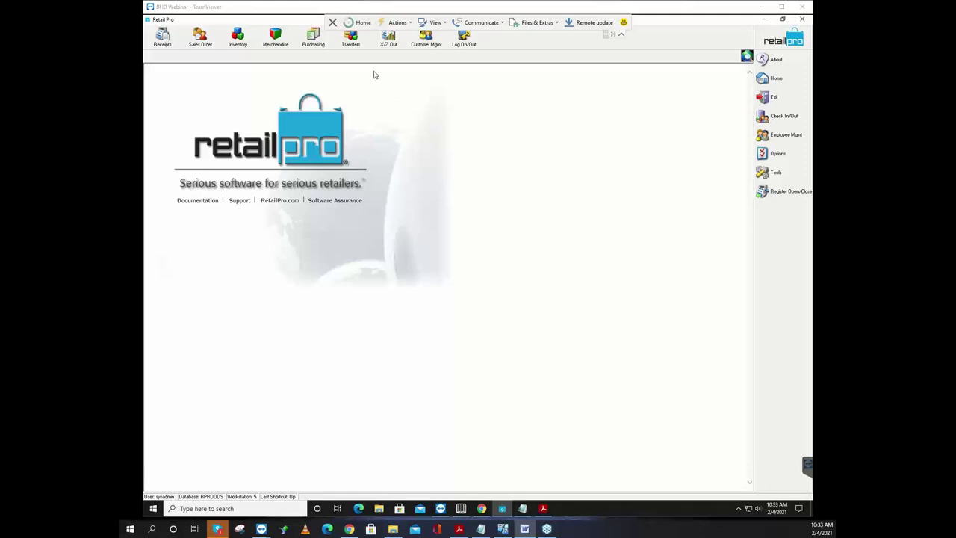
click(317, 46)
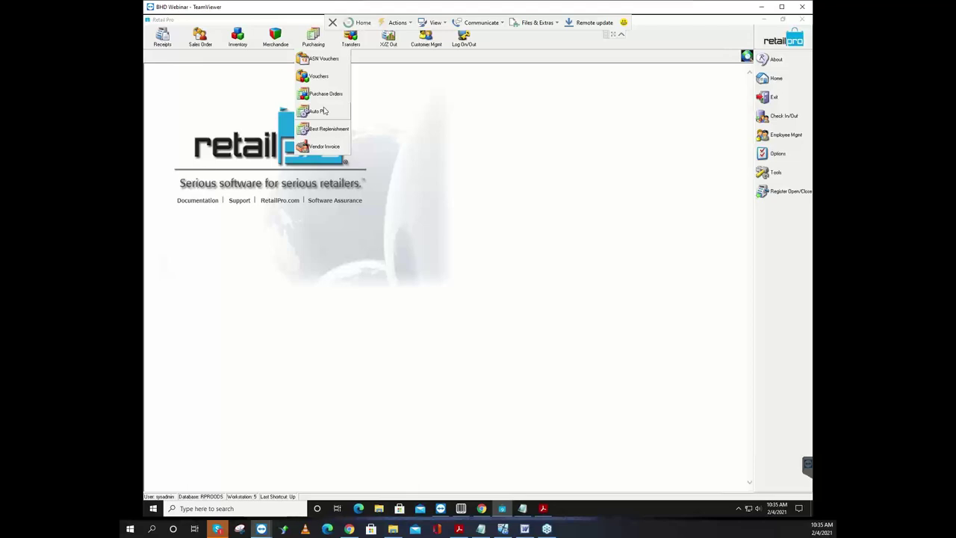
click(403, 94)
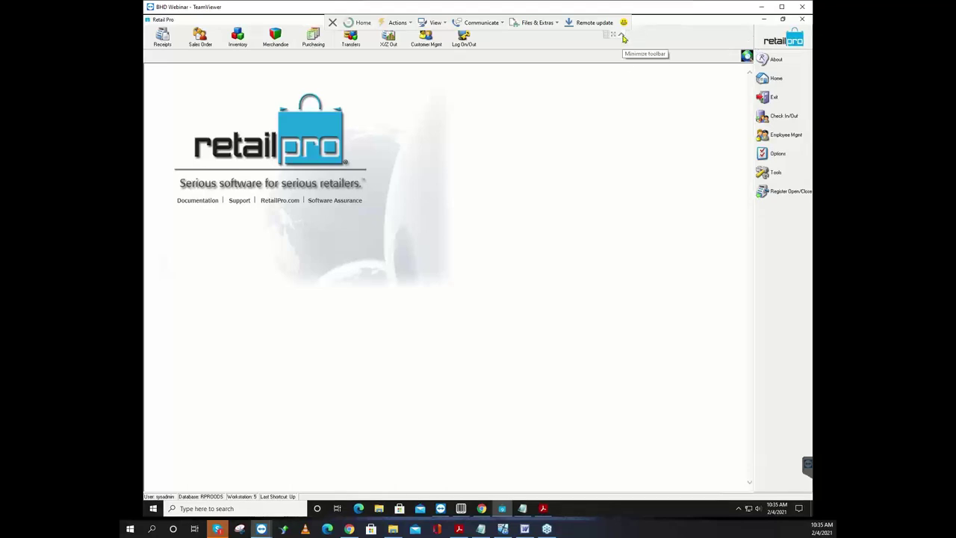
click(313, 37)
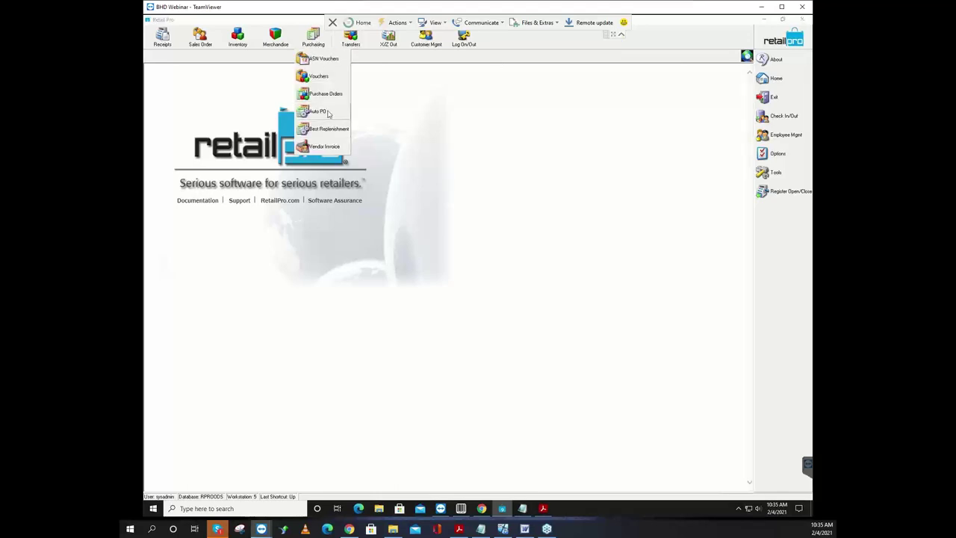
click(351, 37)
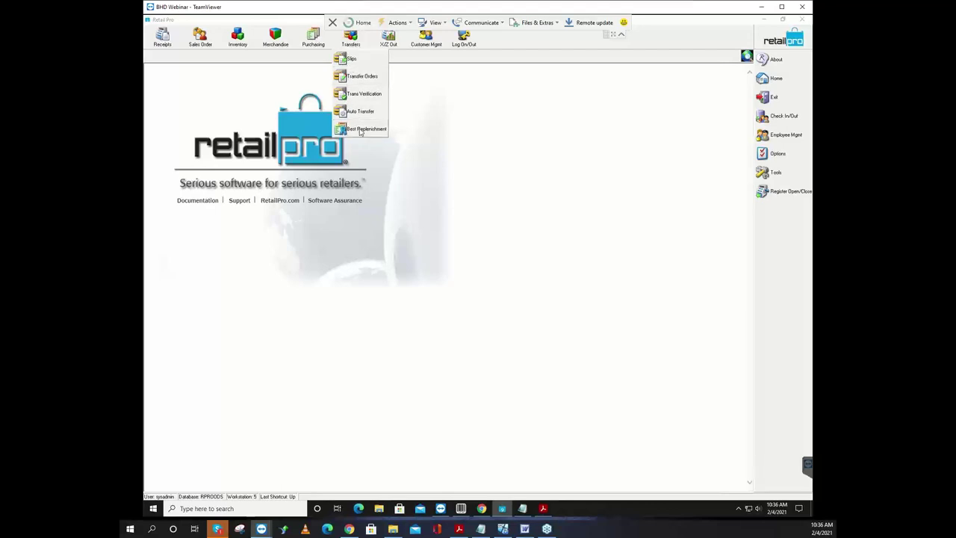
mouse_move(317, 39)
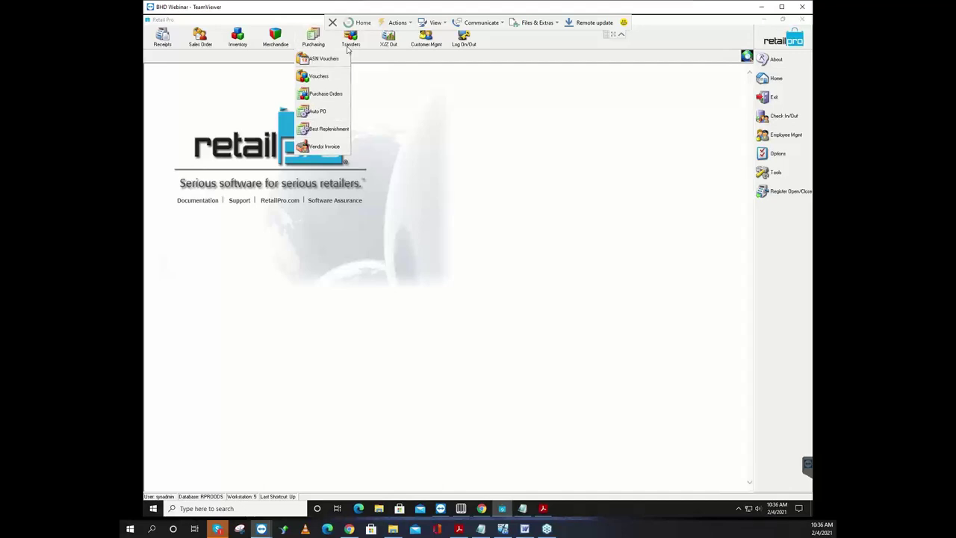
Step: Start the Best Replenishment wizard for transfers and include all SHOWPRISM store codes
mouse_move(351, 39)
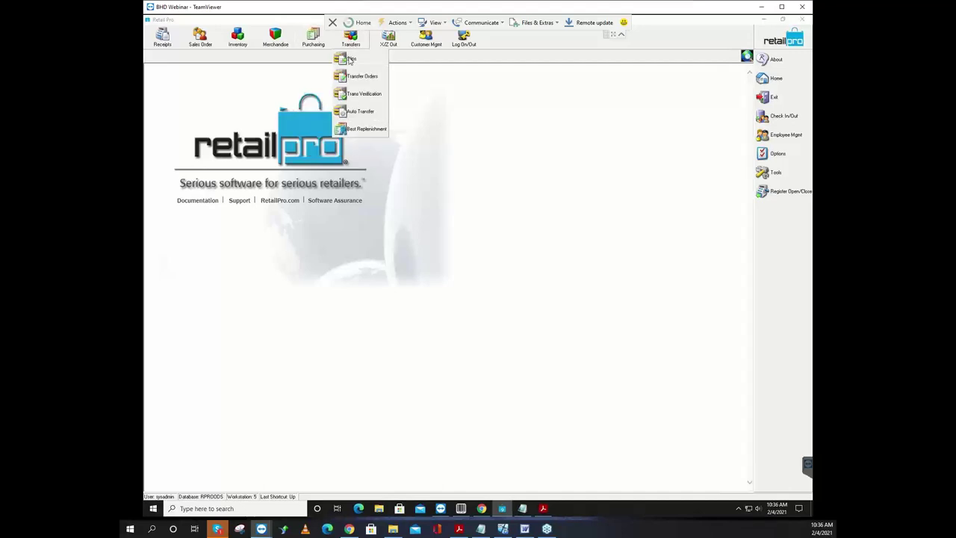
click(357, 130)
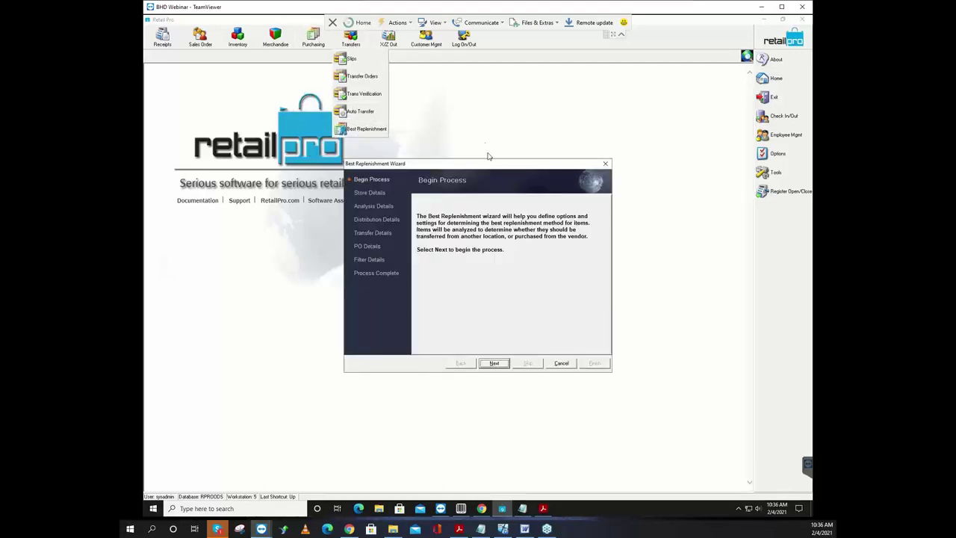
click(495, 363)
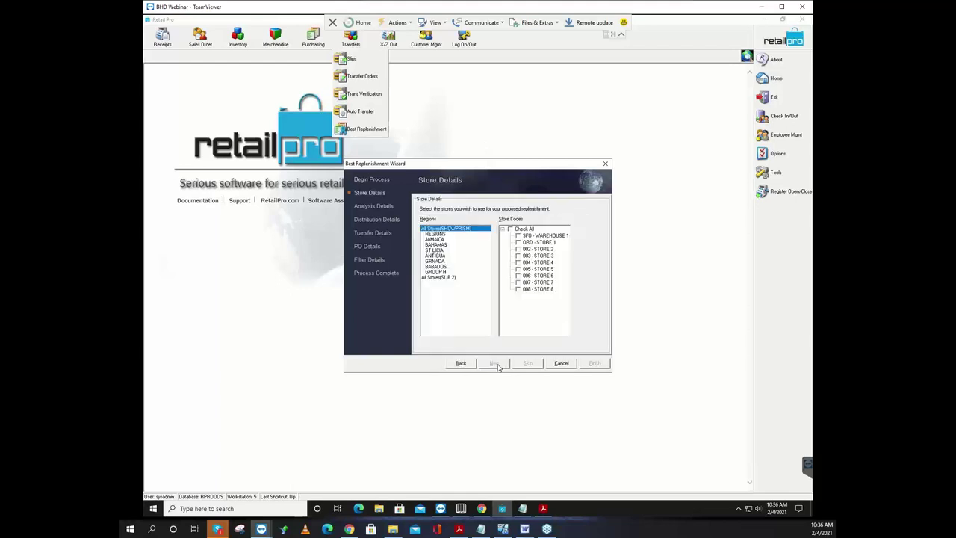
click(511, 230)
click(496, 364)
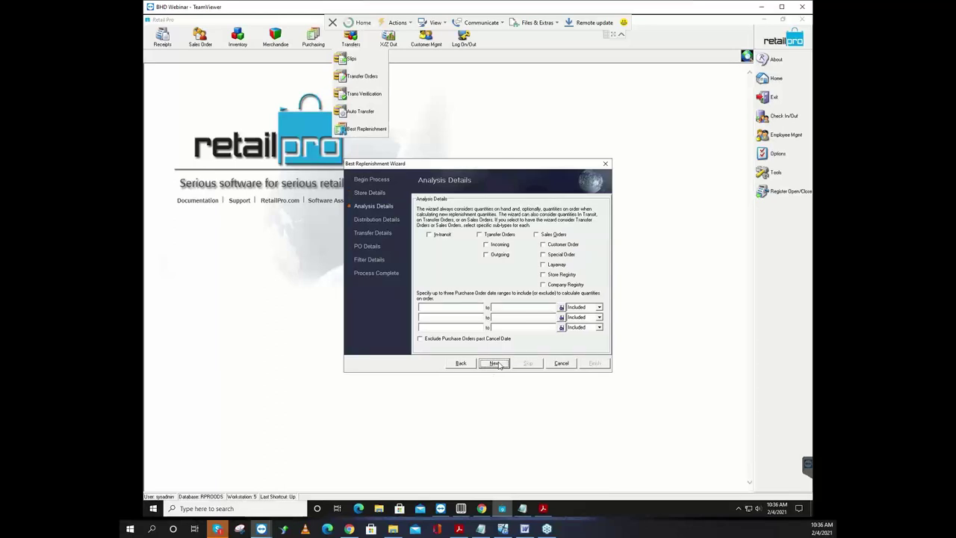
Step: Define the first purchase order date range as a fixed period from date to date, using 2/4/2021 for both dates
click(561, 308)
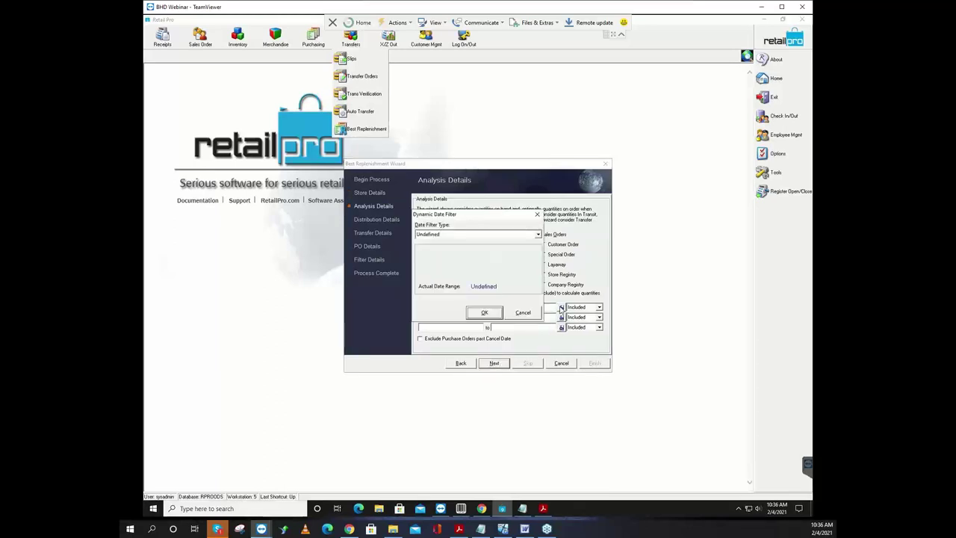
click(537, 235)
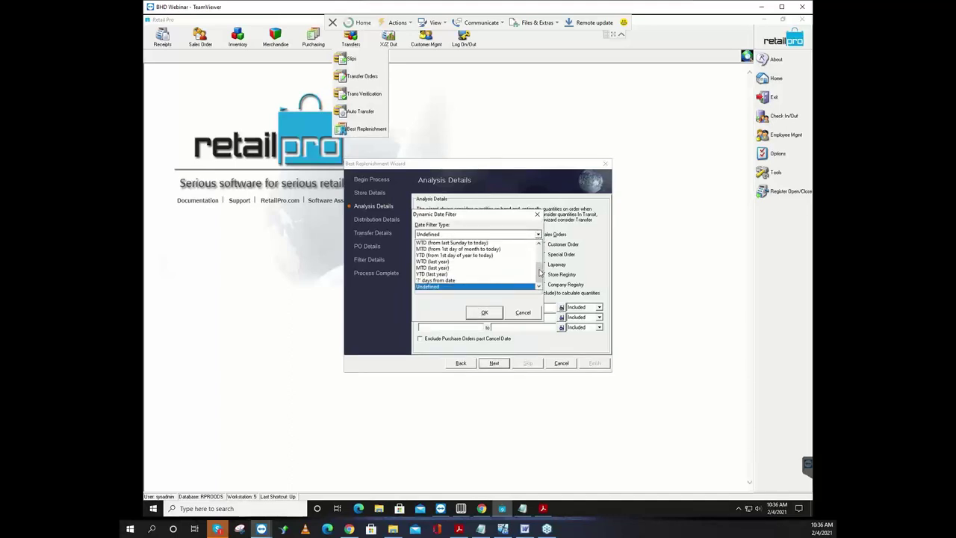
scroll(540, 273, up, 5)
click(463, 242)
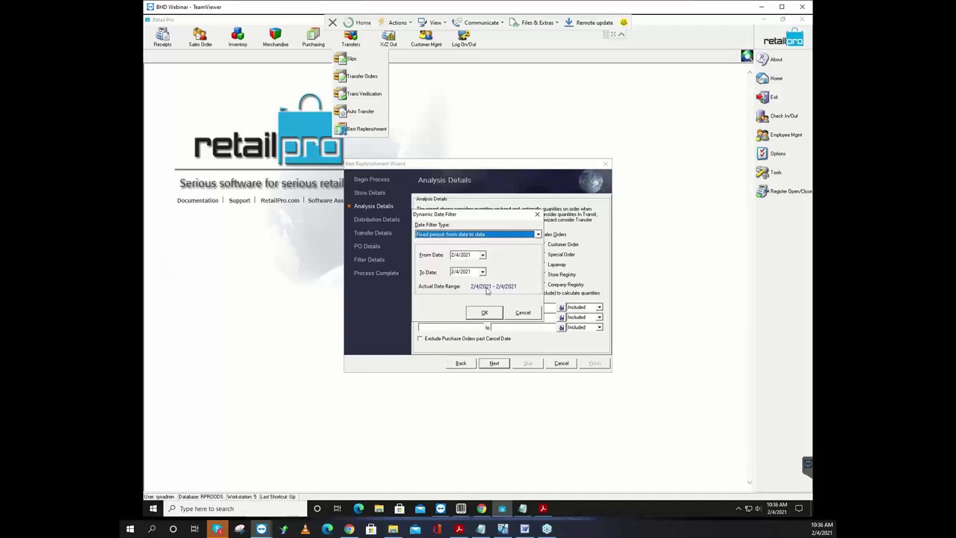
click(492, 313)
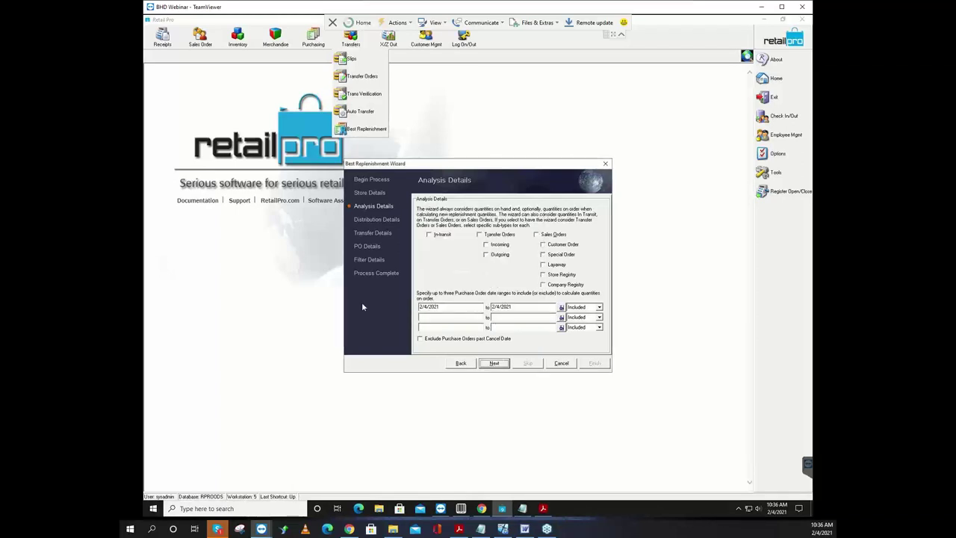
Step: Replace the first purchase order range's start date with 1/1/2001 and its end date with 010101, and accept the analysis details
drag(441, 306, 375, 318)
text(1/1/2001)
drag(535, 307, 471, 309)
text(010101)
key(Tab)
click(497, 364)
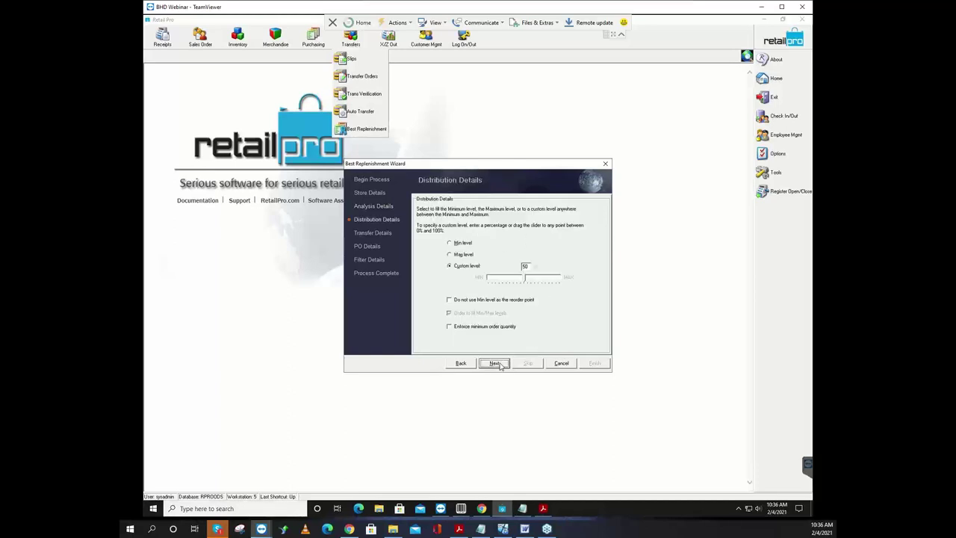
Step: Fill the distribution to the Max level and choose Held Transfer Slips as the transfer document type
click(458, 255)
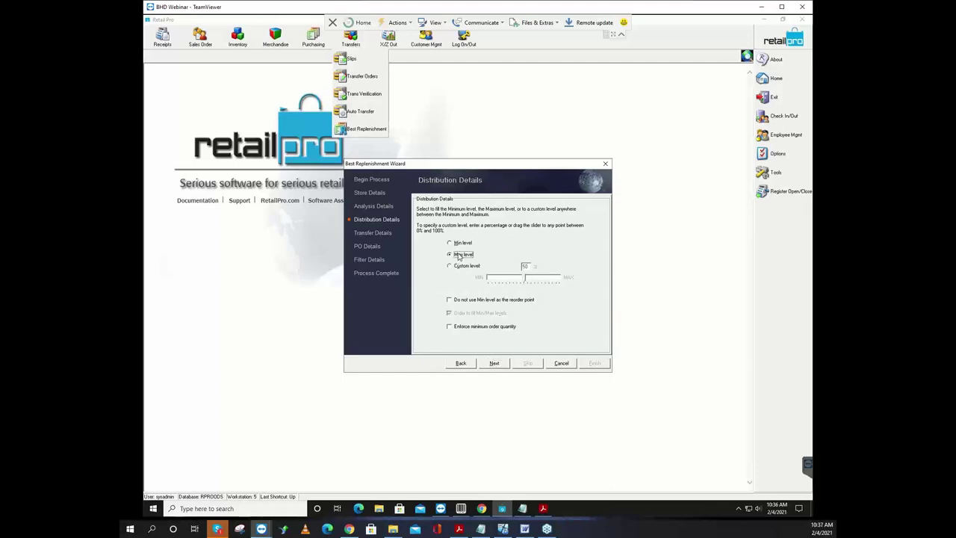
click(496, 364)
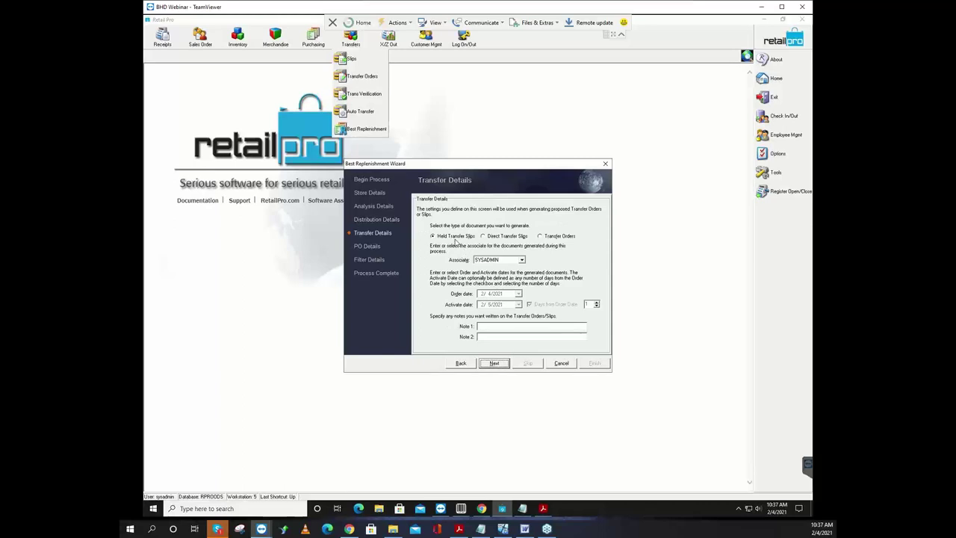
click(455, 238)
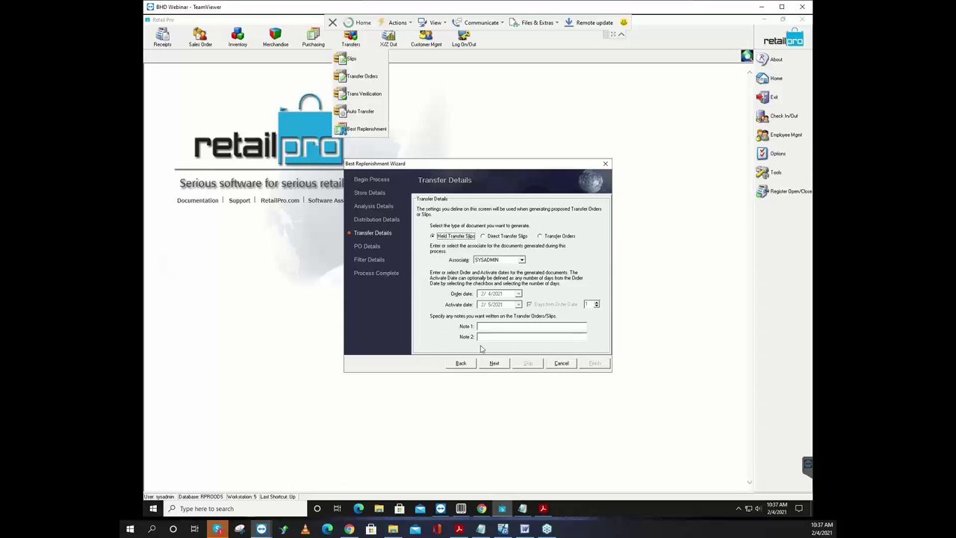
click(502, 363)
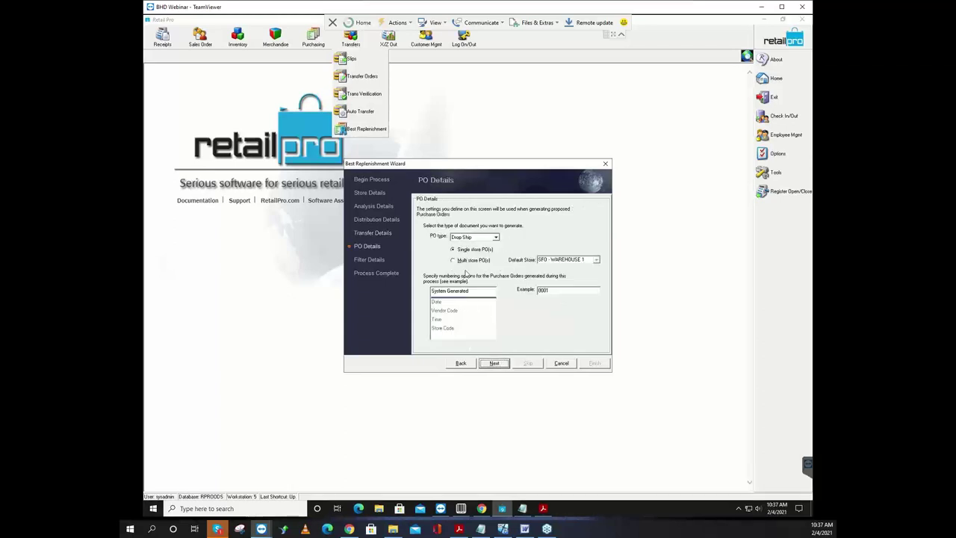
Step: Set the PO type to Marked For and generate multi store POs
click(486, 237)
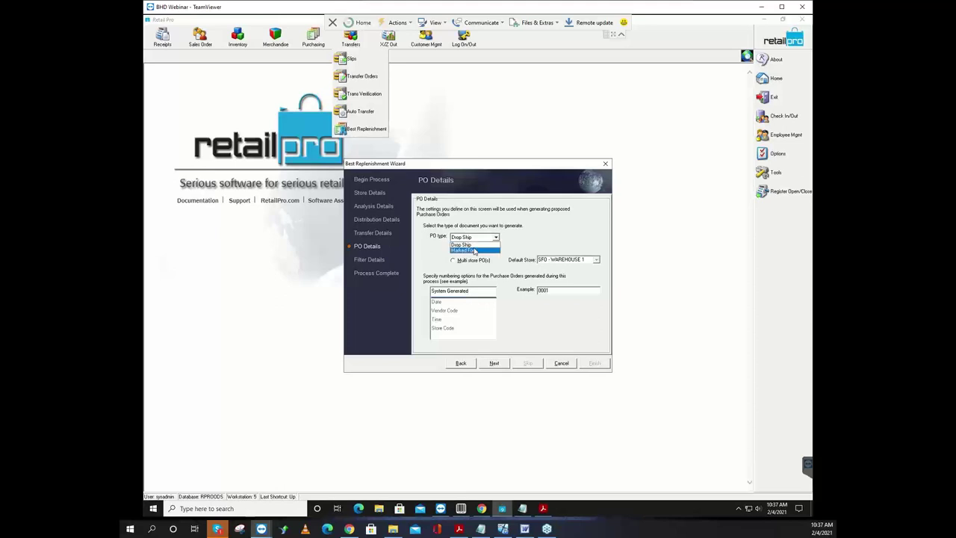
click(473, 251)
click(465, 260)
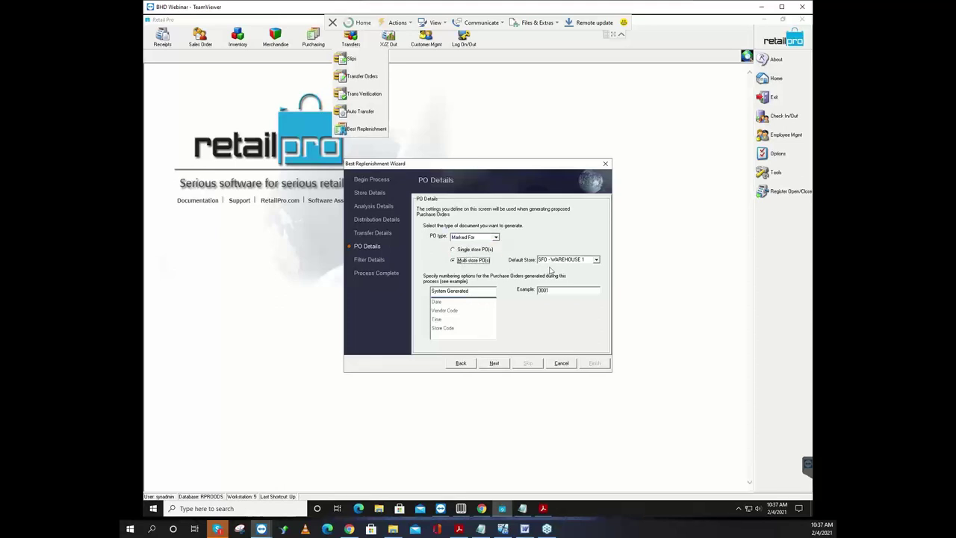
Step: Compose the purchase order numbering from Vendor Code, Date and System Generated, in that order, and accept it
double_click(456, 310)
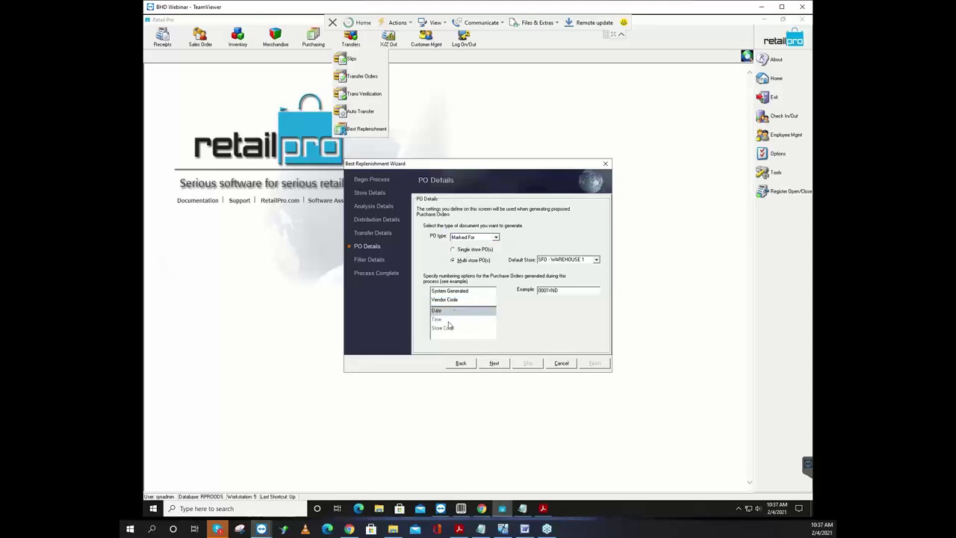
double_click(450, 310)
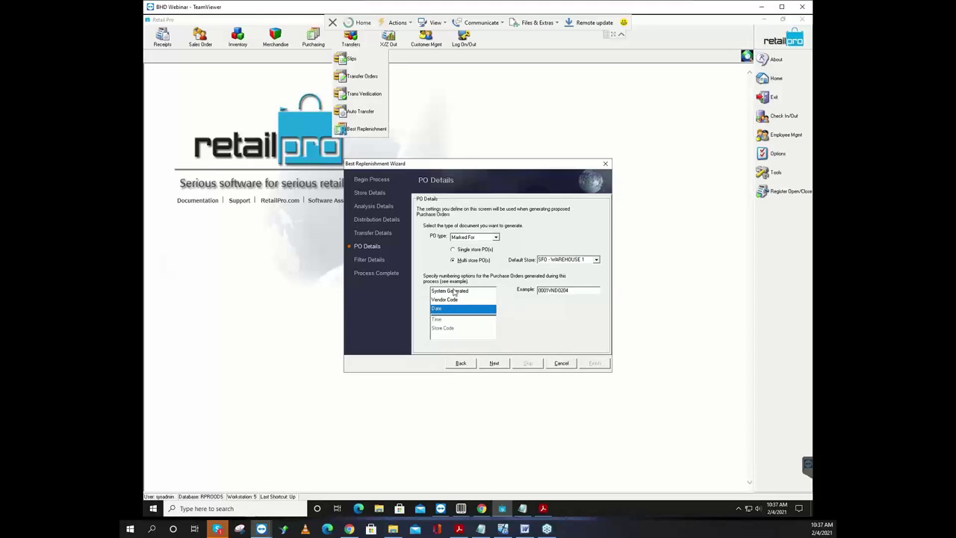
double_click(453, 291)
double_click(456, 313)
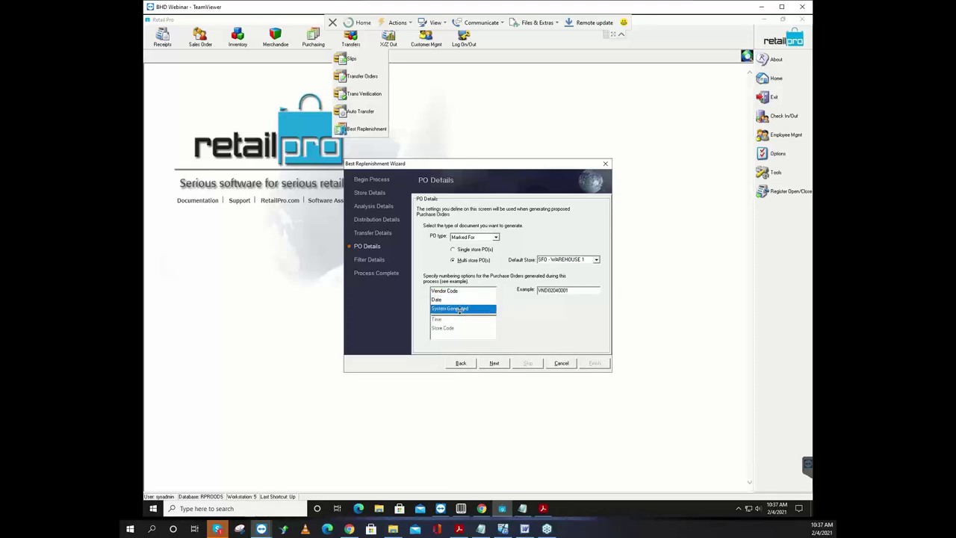
click(496, 363)
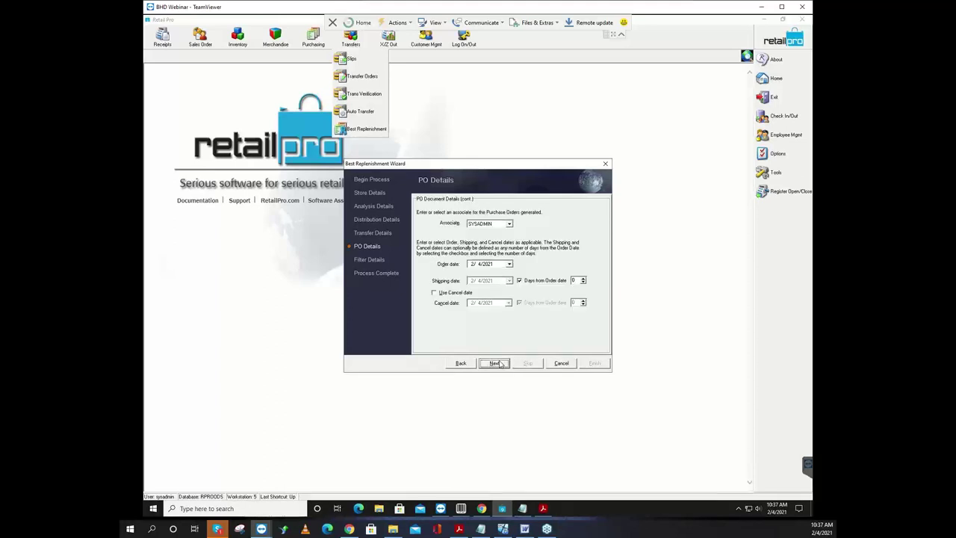
Step: Choose the associate for the purchase orders and enable a cancel date 30 days from the order date
click(509, 225)
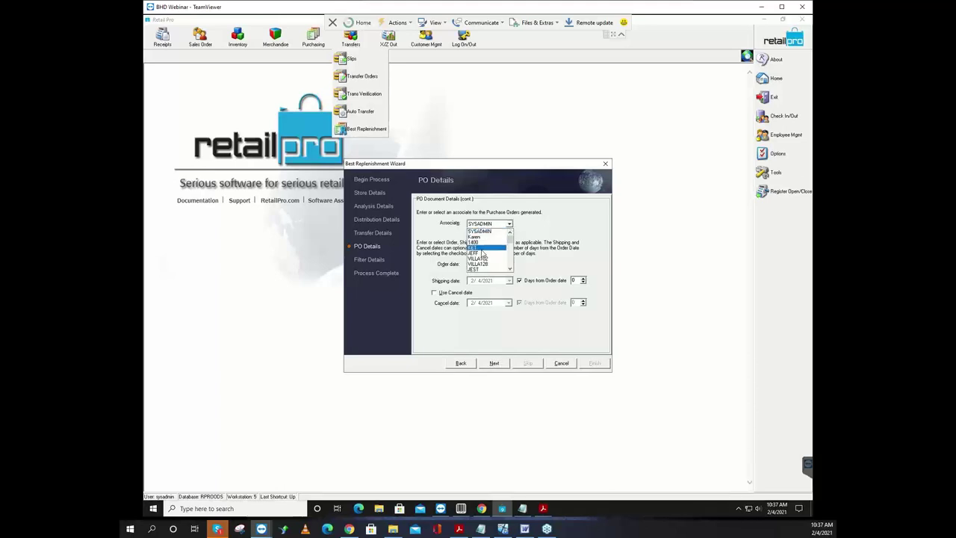
click(486, 255)
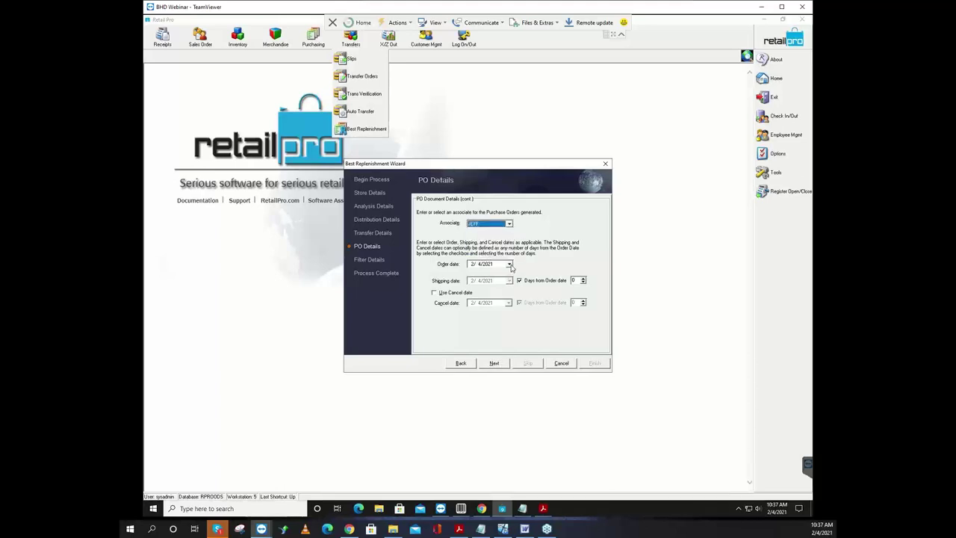
click(441, 295)
click(575, 302)
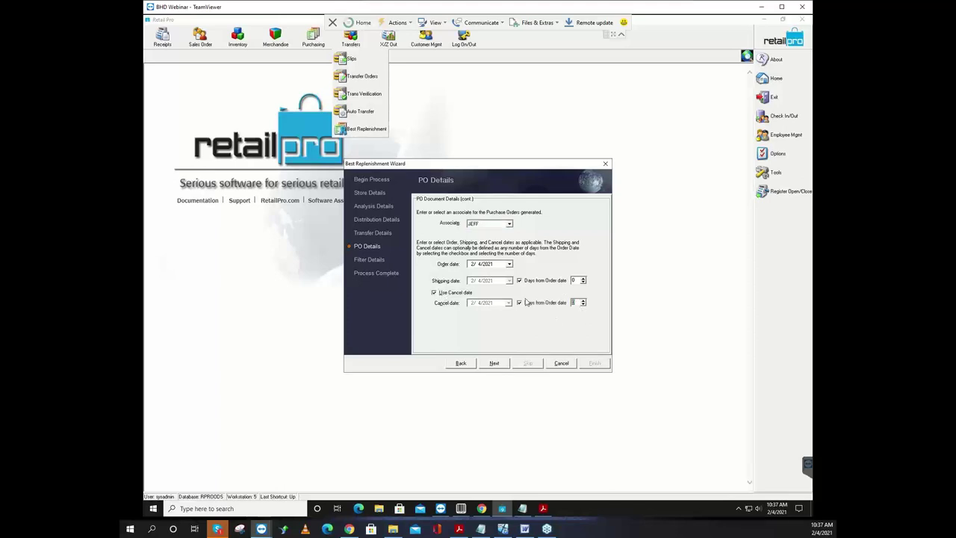
text(30)
click(496, 363)
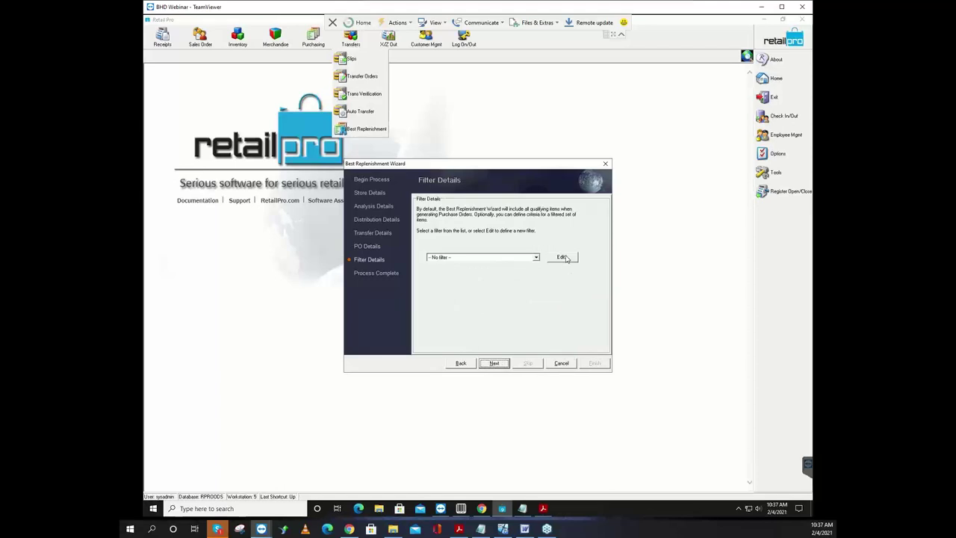
Step: Finish the Best Replenishment wizard without a filter and save the changed settings
click(496, 363)
click(596, 363)
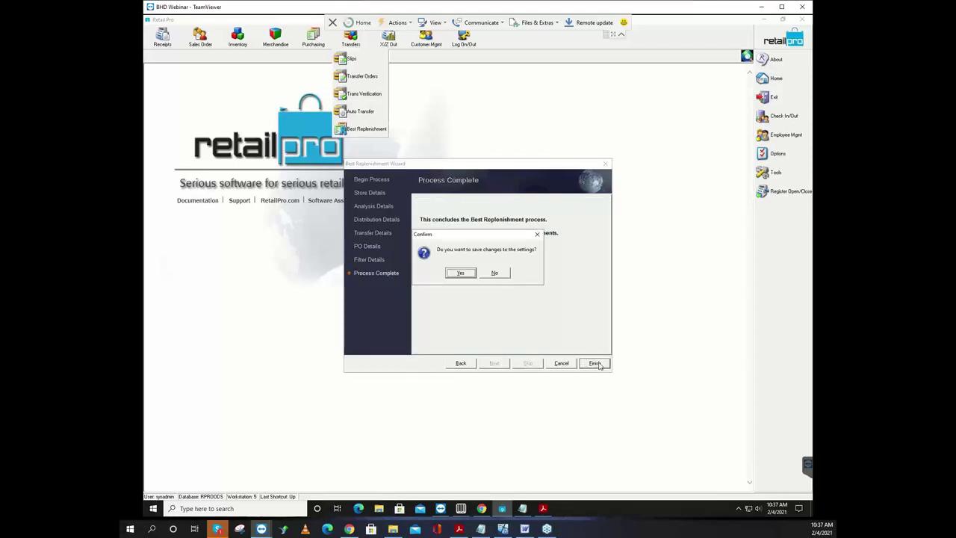
click(467, 274)
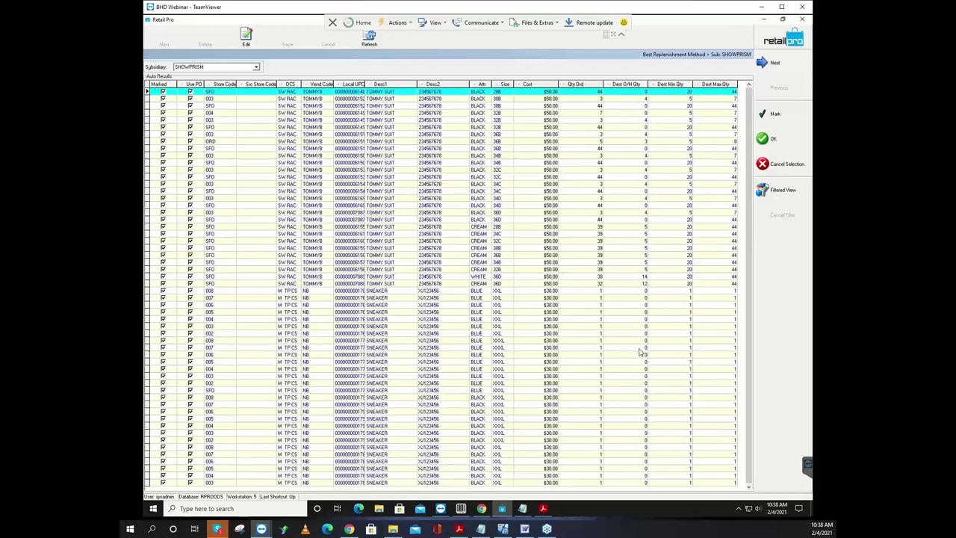
Step: Look through the Best Replenishment results, comparing the lines marked Use PO with the transfer lines that have a source store code
double_click(750, 487)
click(750, 487)
click(749, 486)
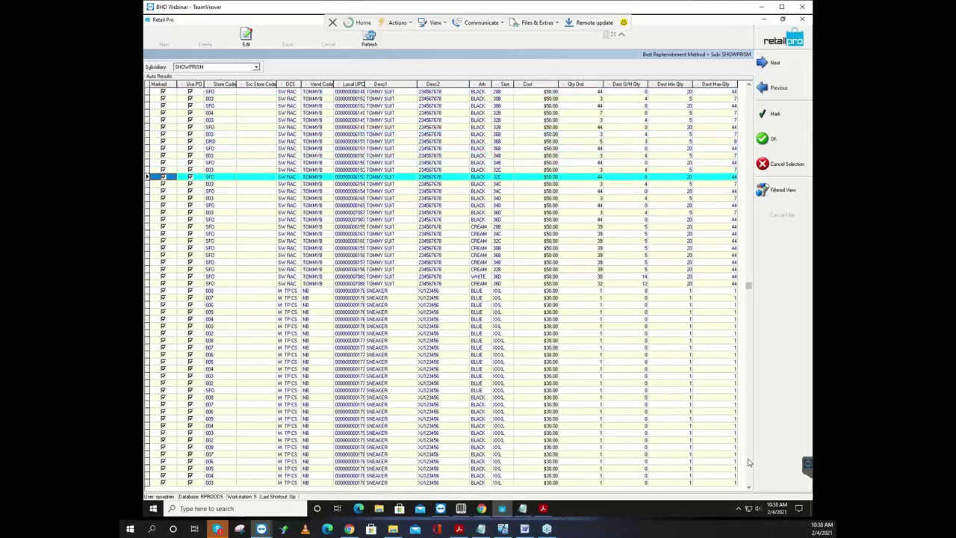
click(749, 463)
click(749, 463)
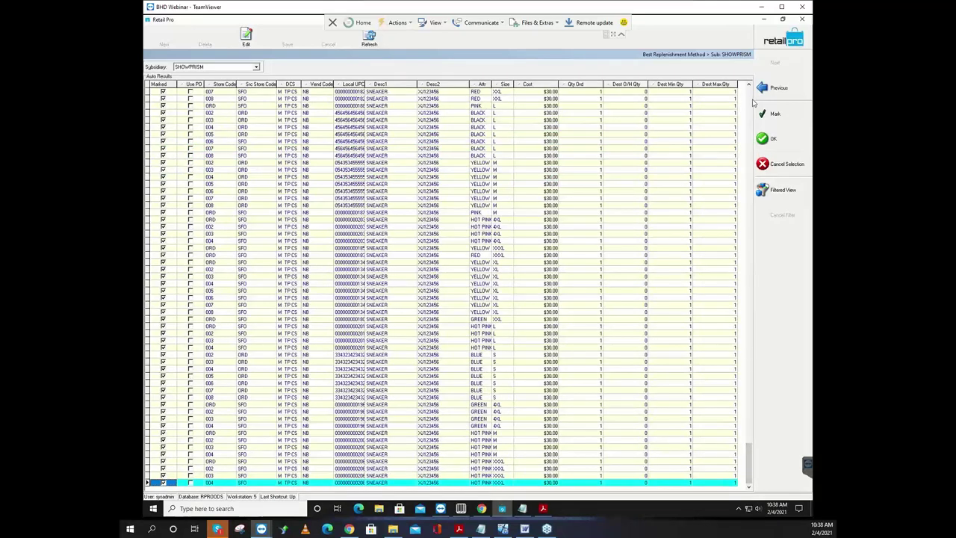
drag(750, 102, 750, 103)
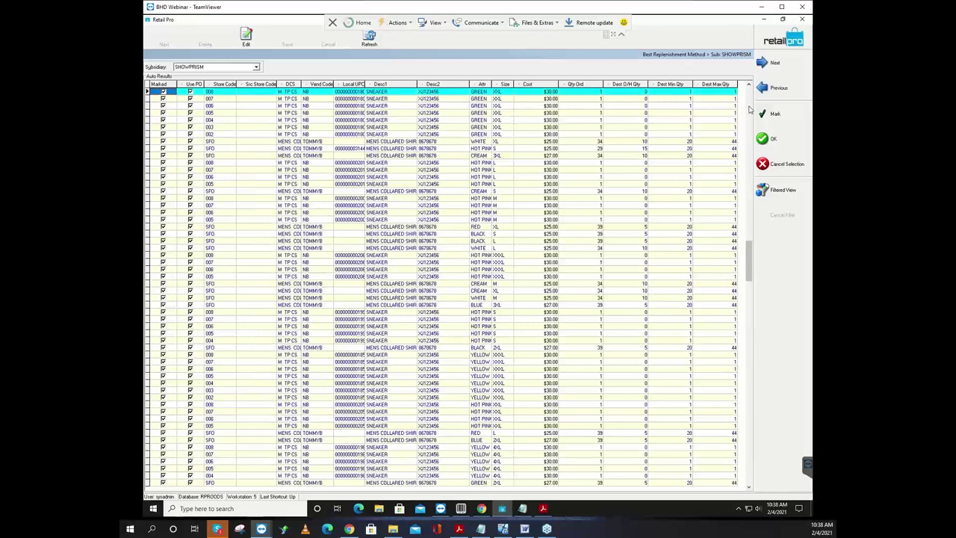
drag(750, 487, 750, 487)
click(750, 487)
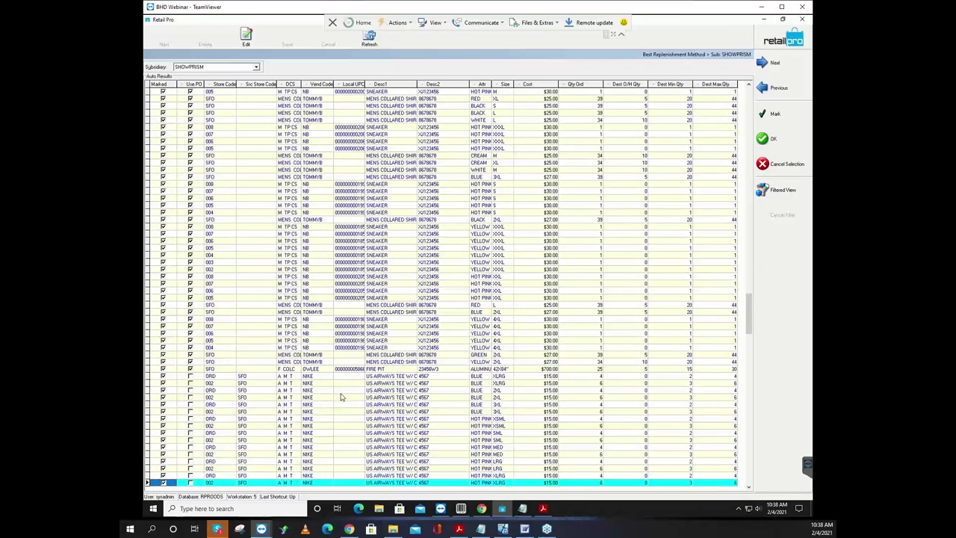
click(197, 370)
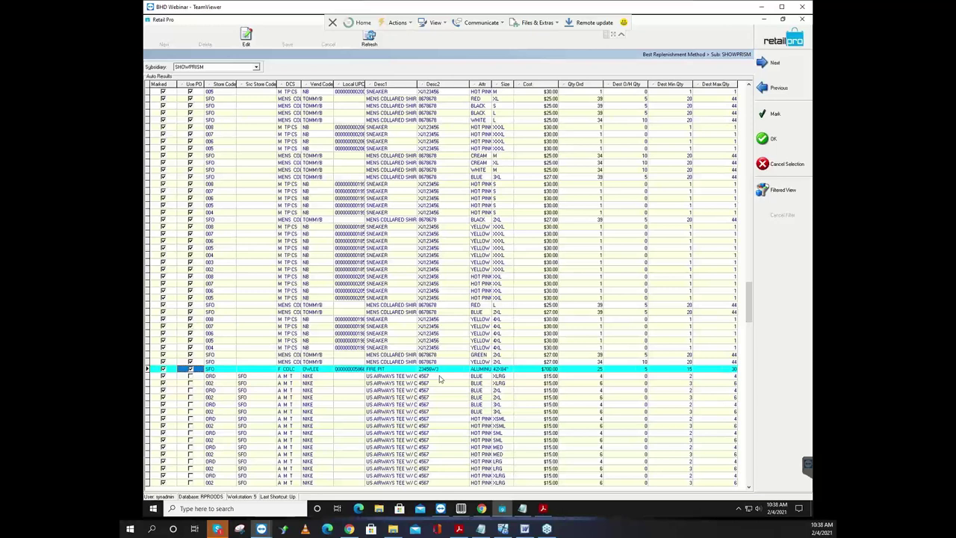
Step: Move the Src Store Code column in front of the Store Code column in the results grid
click(254, 93)
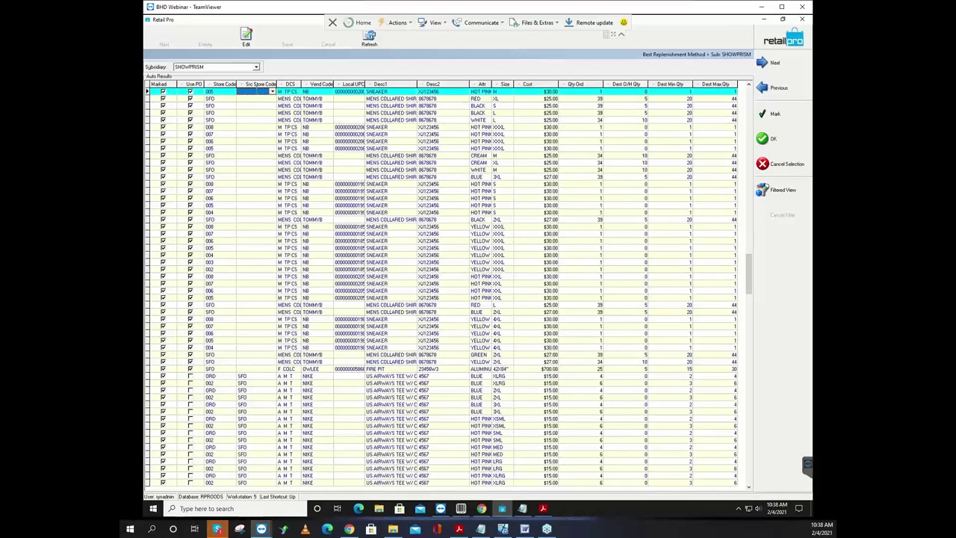
click(257, 87)
drag(257, 88, 207, 87)
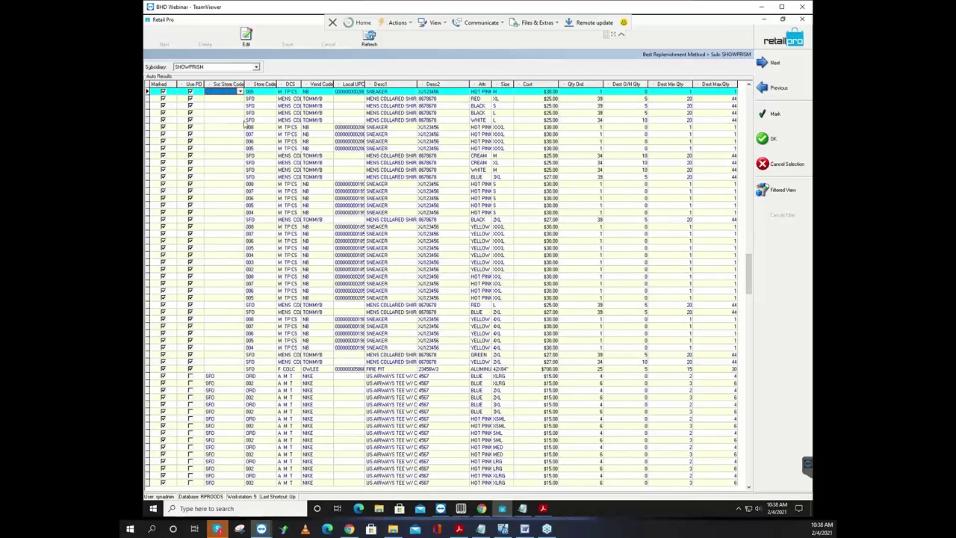
Step: Examine the source and destination stores of the proposed transfers, from the NIKE US Airways tee lines through the ORD to SFO sneaker lines
click(199, 384)
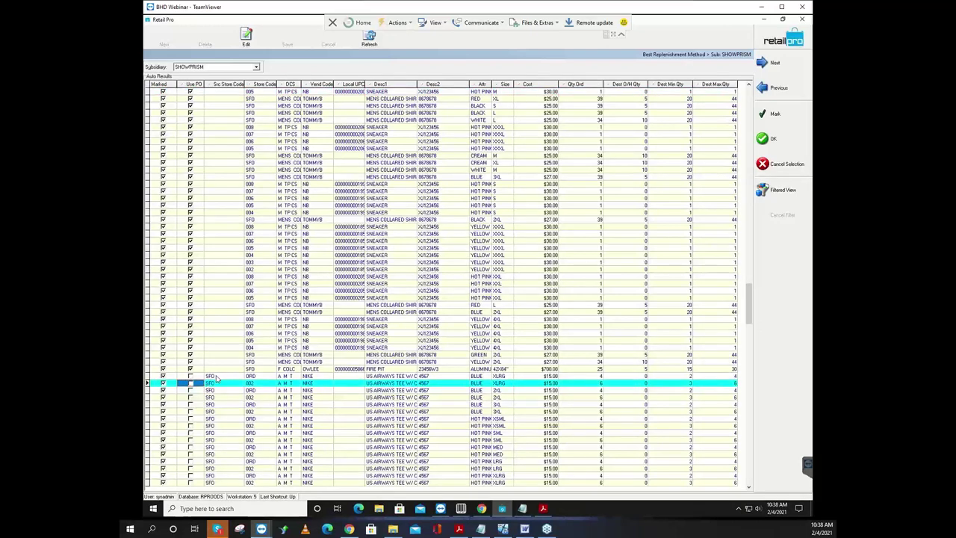
click(218, 375)
click(264, 377)
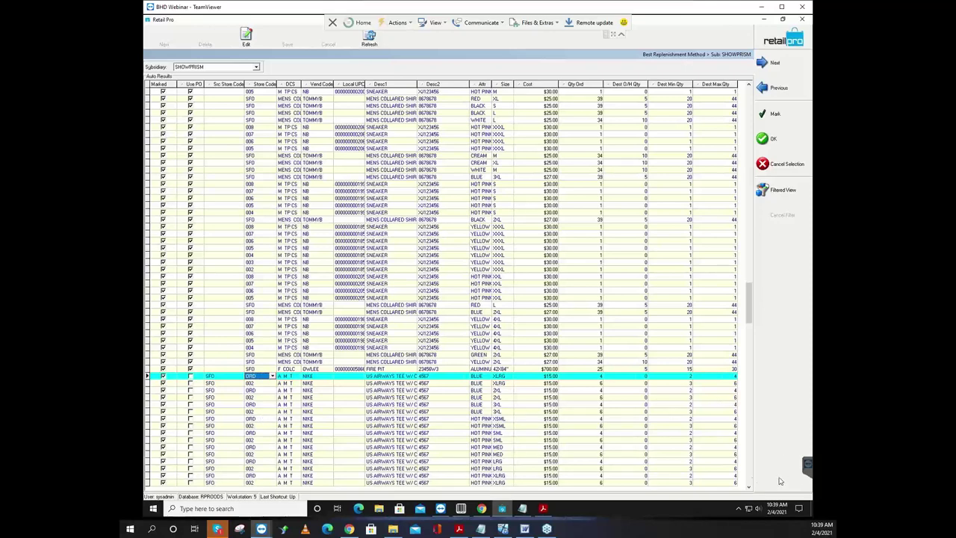
key(Page_Down)
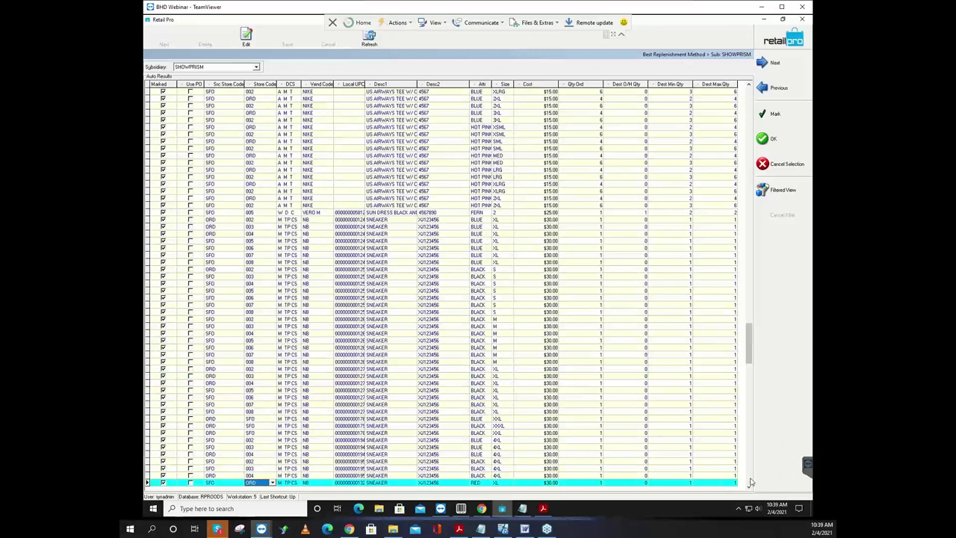
click(214, 426)
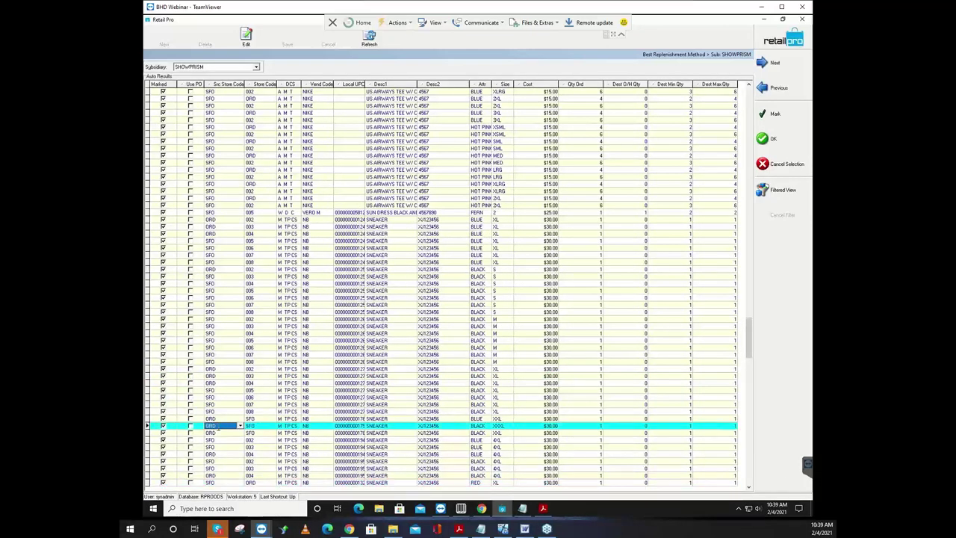
click(254, 425)
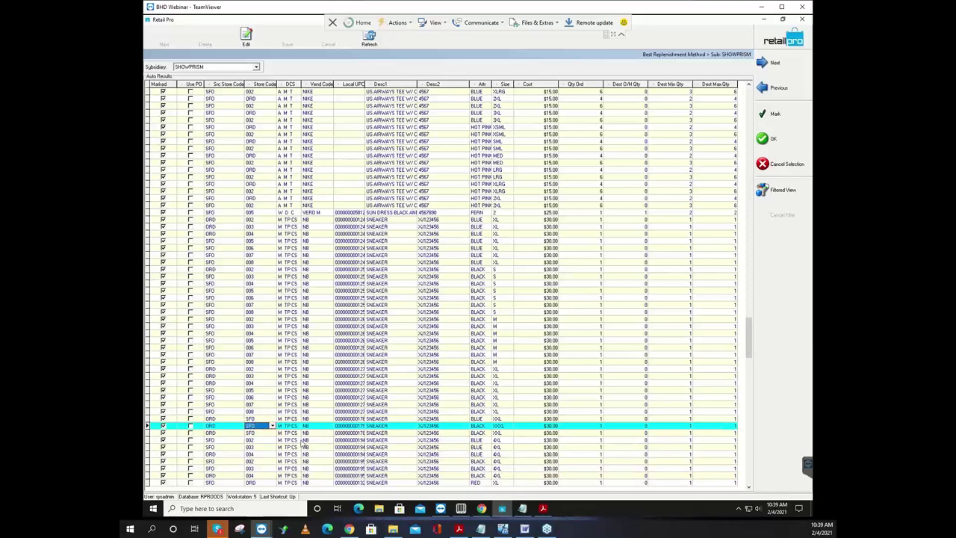
key(Down)
key(Down)
key(Down)
key(Down)
key(Down)
key(Down)
key(Down)
key(Down)
key(Down)
key(Down)
key(Down)
key(Down)
key(Down)
key(Down)
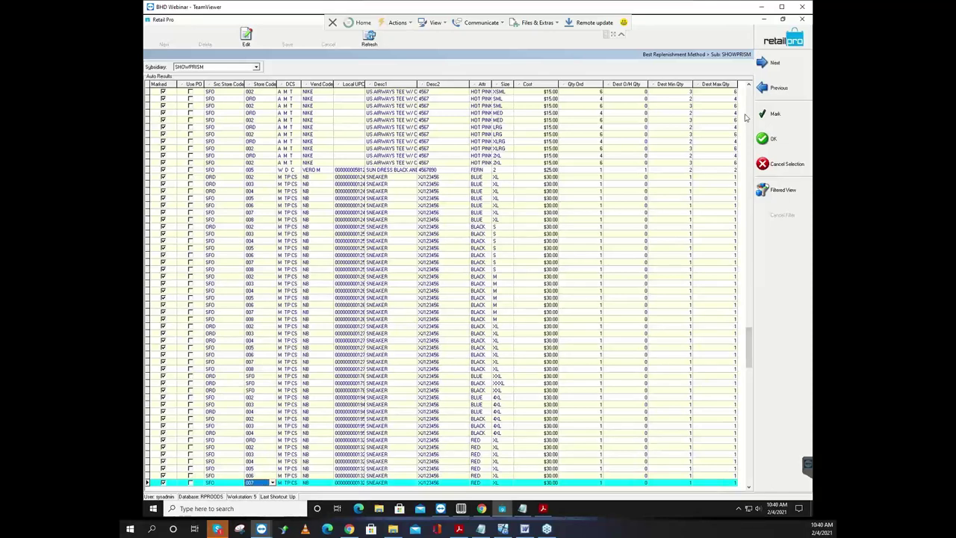
Step: Unmark the purchase order lines from the aluminum FIRE PIT up to the hot pink XXXL SNEAKER line for store 007
key(Page_Up)
key(Page_Up)
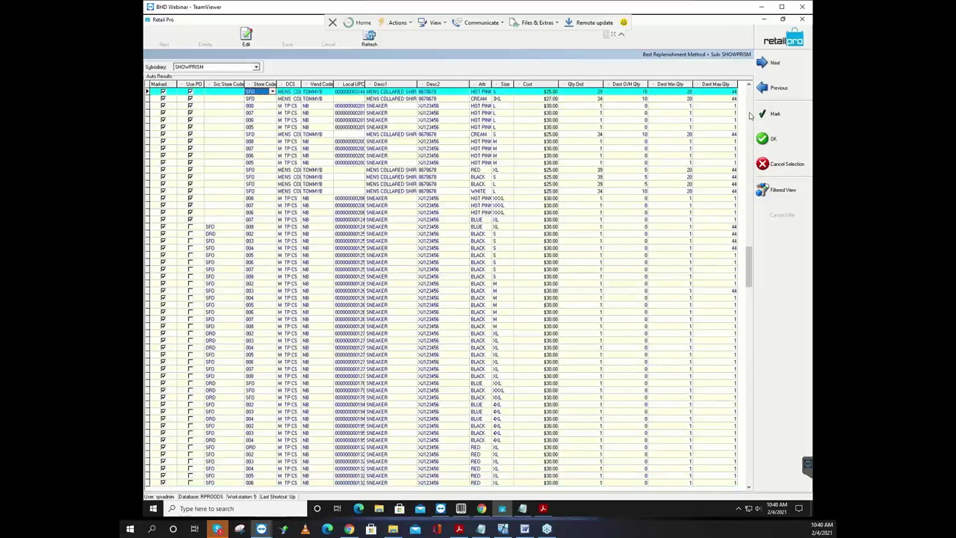
click(166, 440)
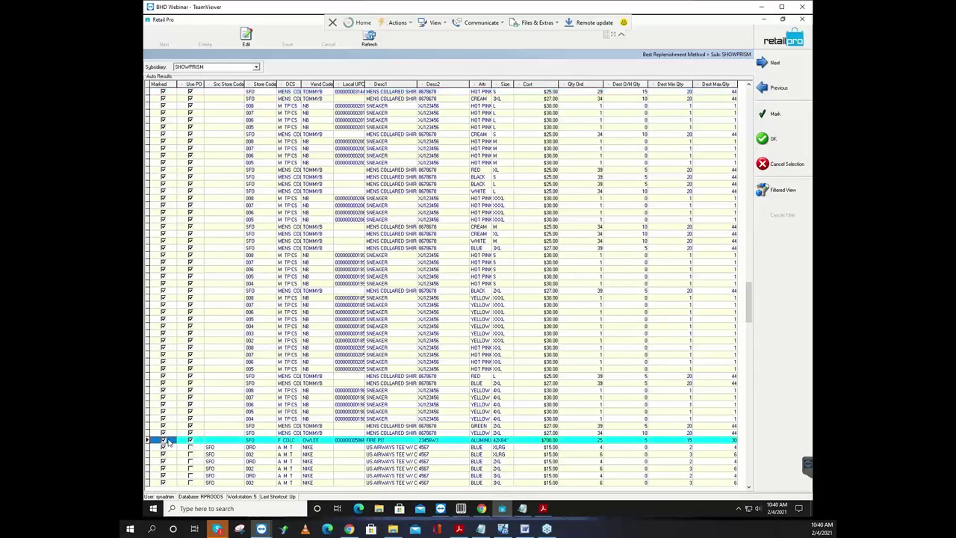
key(Up)
key(Up)
key(Up)
key(Up)
key(Up)
key(Up)
key(Up)
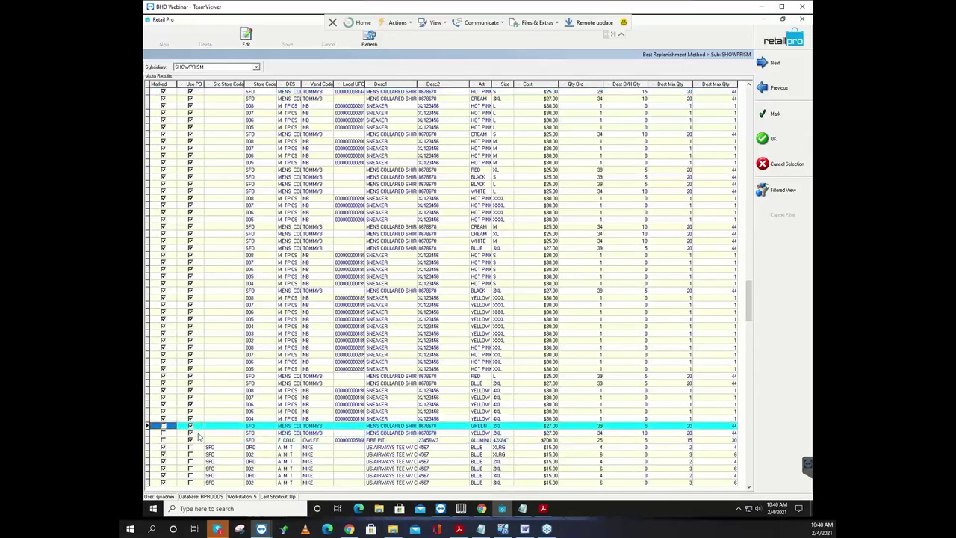
key(Up)
key(Up)
key(Up)
key(Up)
key(Up)
key(Up)
key(Up)
key(Up)
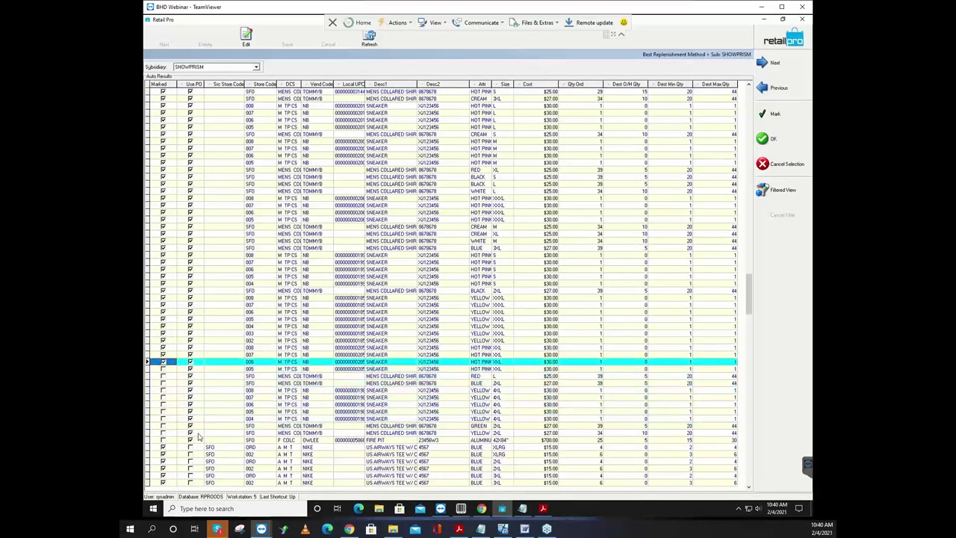
key(Up)
key(Up)
key(Up)
key(Up)
key(Up)
key(Up)
key(Up)
key(Up)
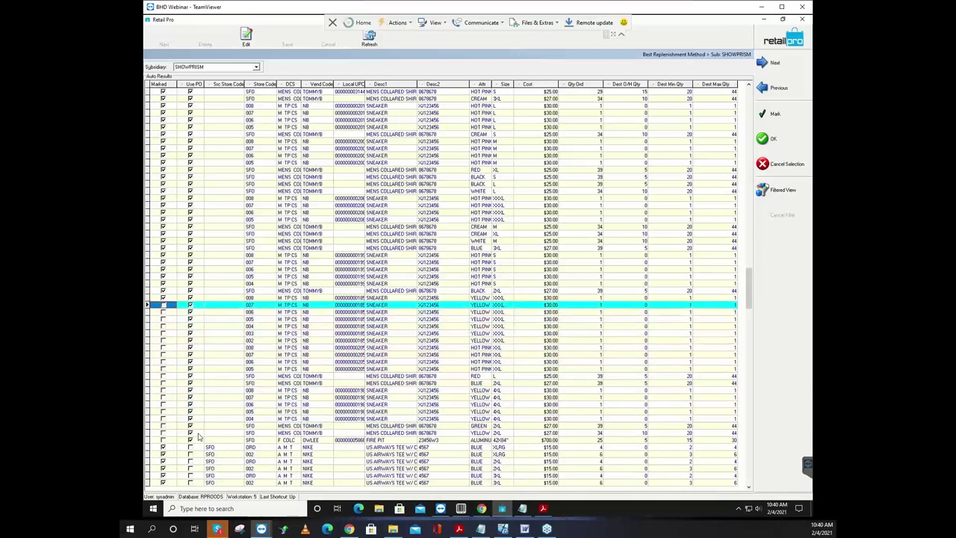
key(Up)
key(Up)
key(Up)
key(Up)
key(Up)
key(Up)
key(Up)
key(Up)
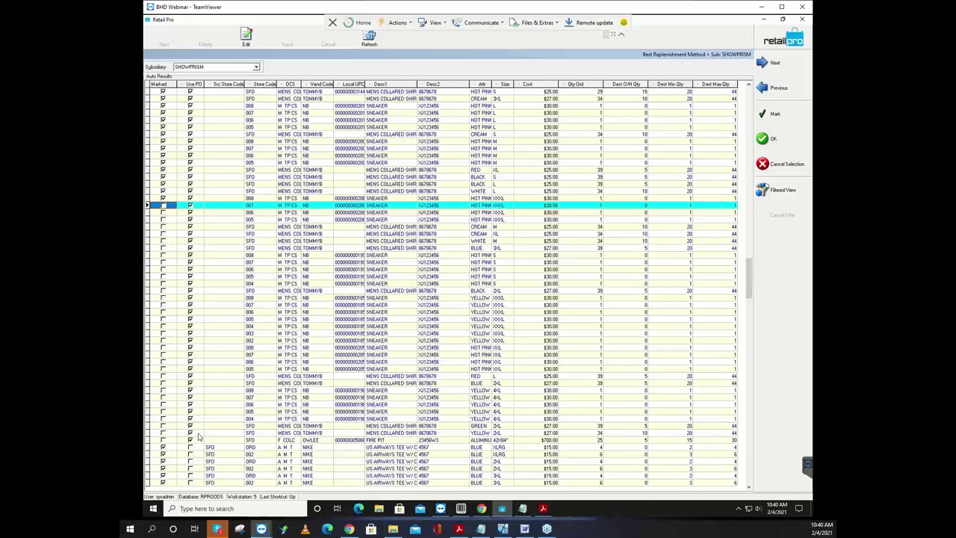
Step: Unmark the lines from store 008's hot pink XXXL SNEAKER up through the four collared shirts and the four hot pink M sneakers
click(162, 199)
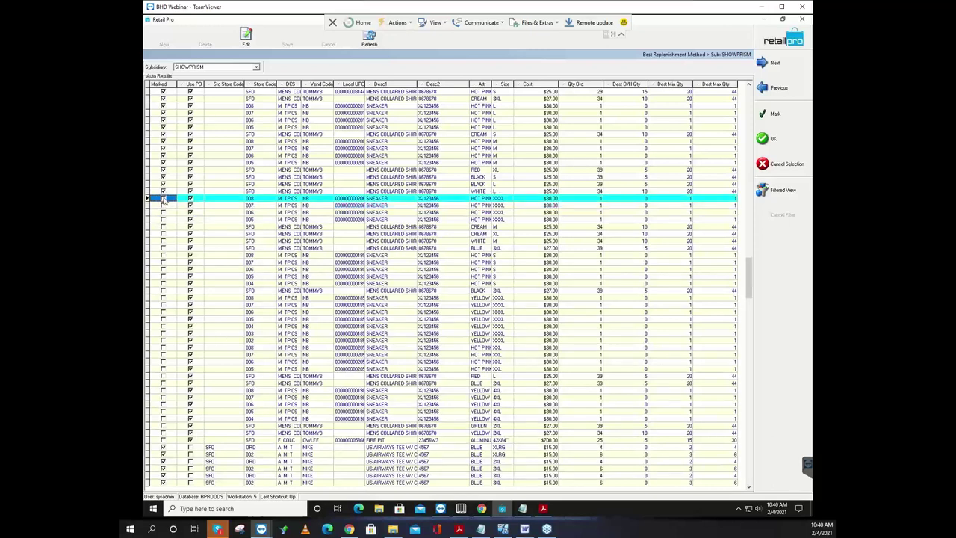
click(164, 192)
click(163, 184)
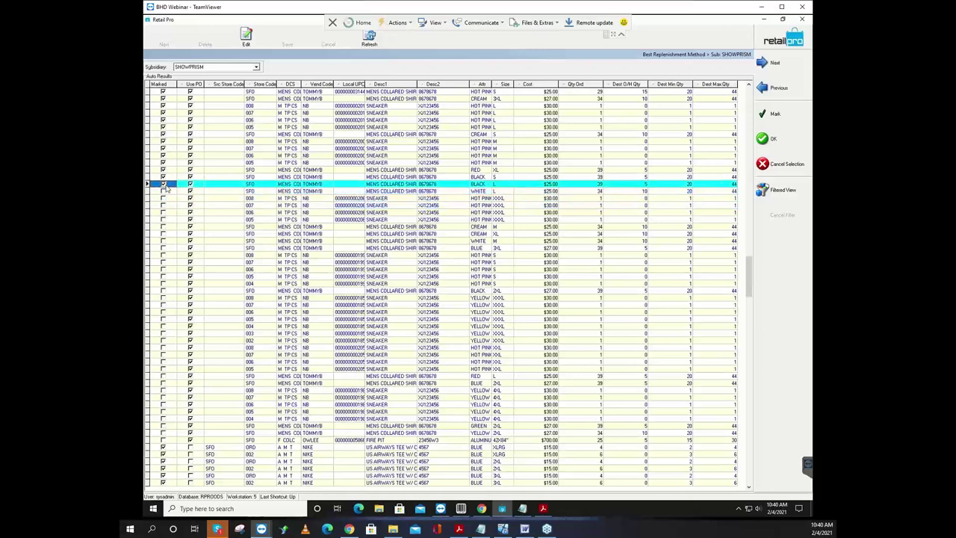
click(166, 178)
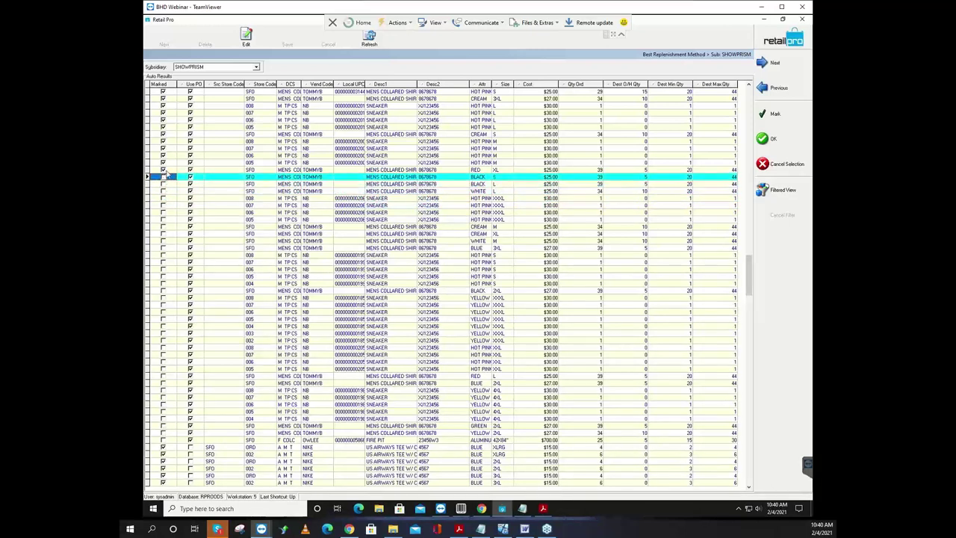
click(165, 170)
click(166, 163)
click(164, 163)
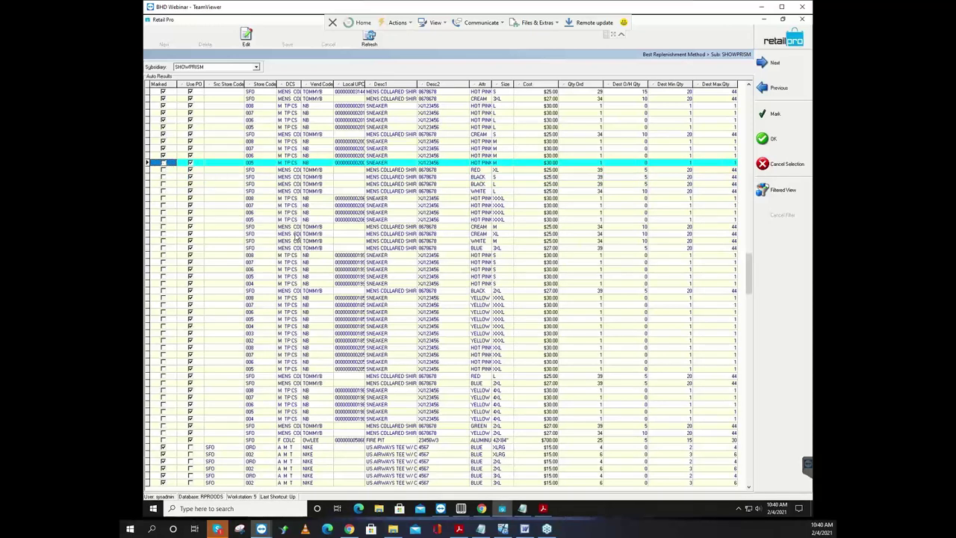
key(Up)
key(Down)
key(Up)
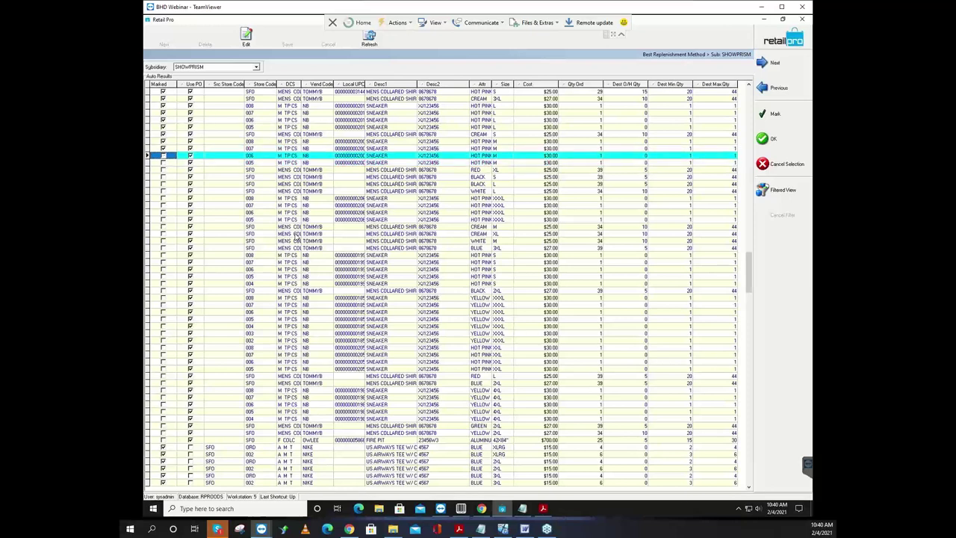
key(Up)
key(Up)
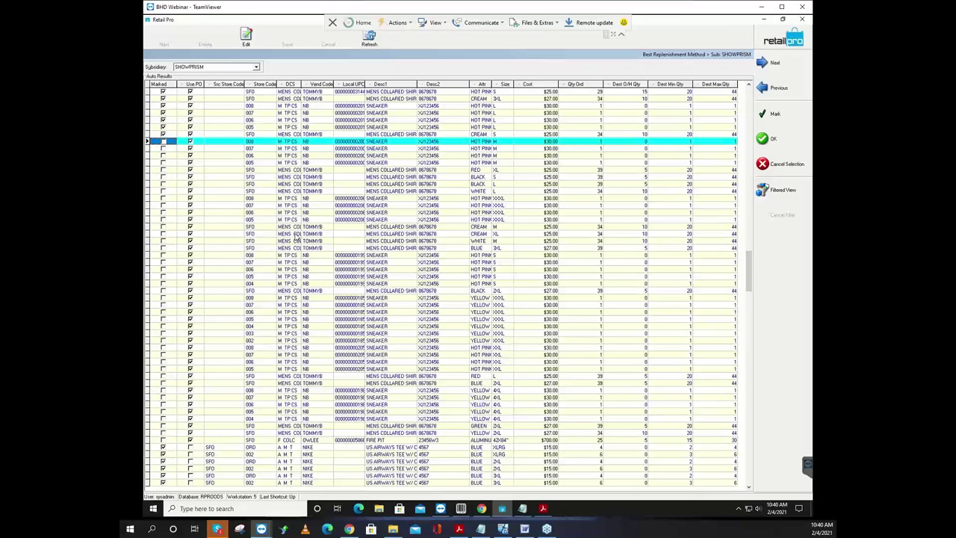
Step: Unmark the purchase order lines from the cream S collared shirt up to the yellow XXL SNEAKER line for store 008
key(Up)
key(Up)
key(Up)
key(Up)
key(Up)
key(Up)
key(Up)
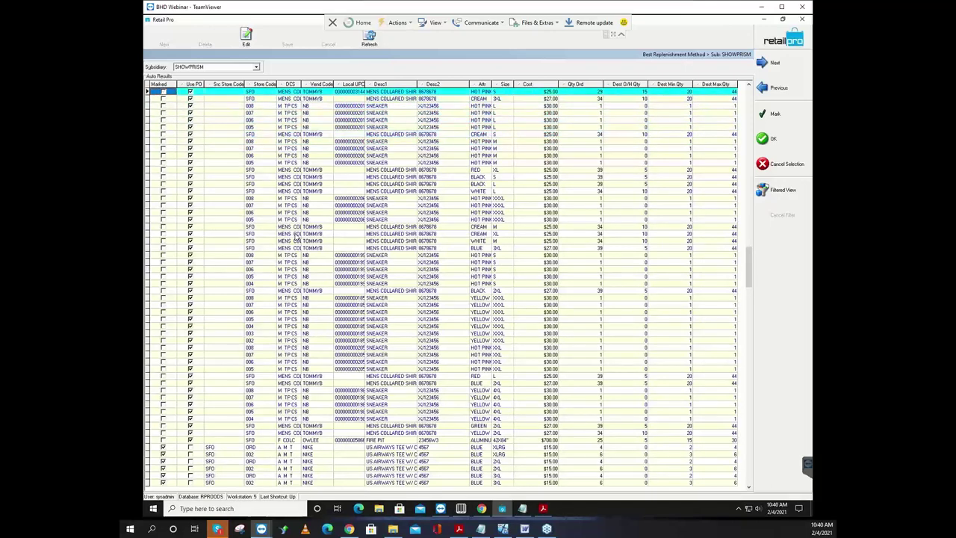
key(Up)
key(Up)
key(Up)
key(Up)
key(Up)
key(Up)
key(Up)
key(Up)
key(Up)
key(Up)
key(Up)
key(Up)
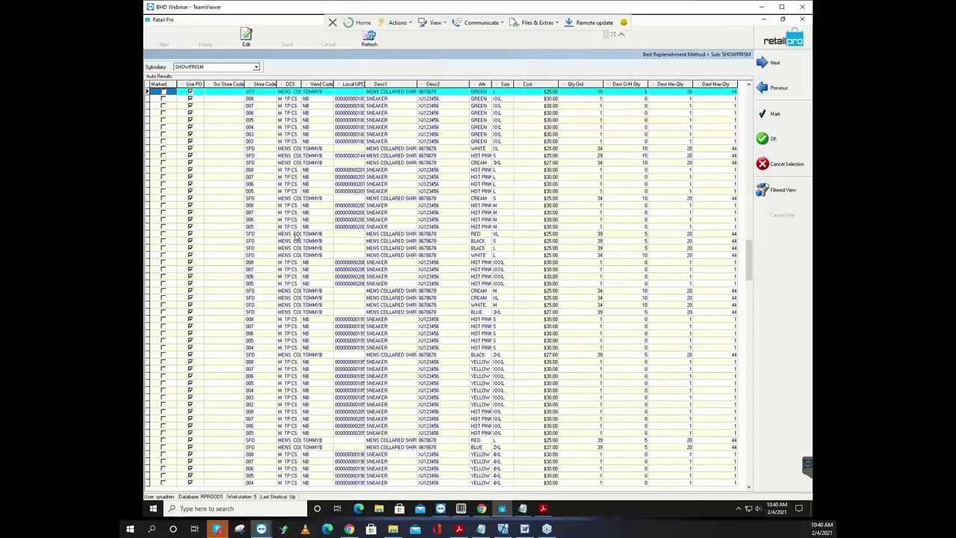
scroll(295, 238, up, 1)
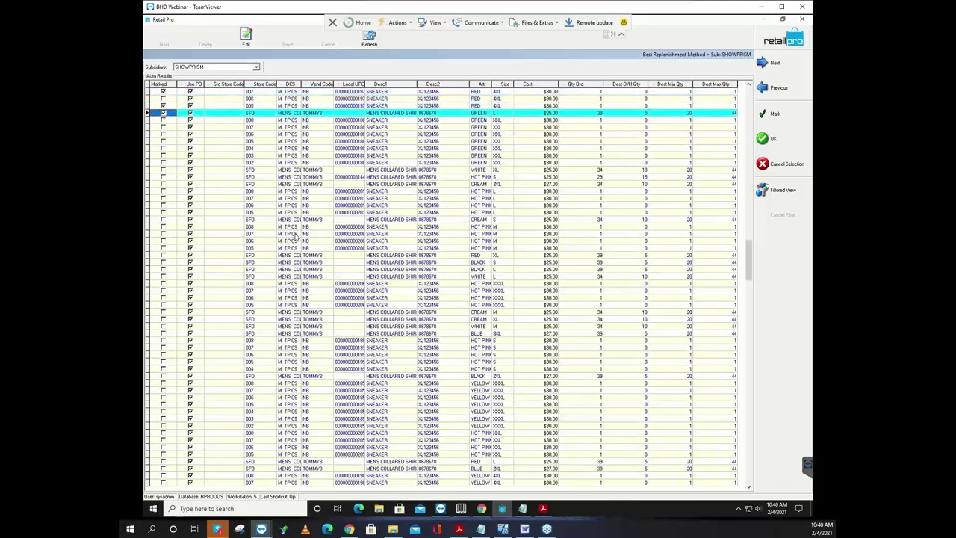
key(Up)
key(Up)
key(Up)
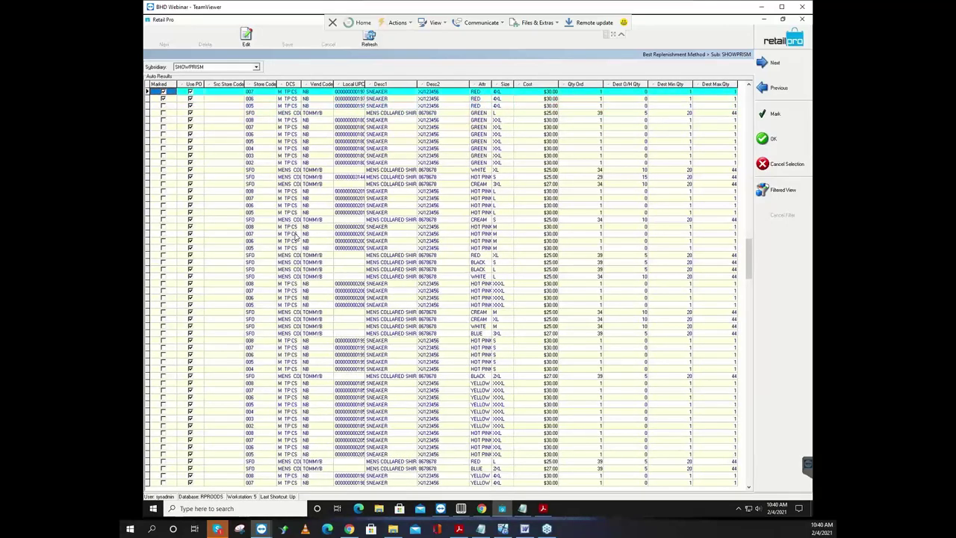
key(Up)
key(Up)
key(Up)
key(Up)
key(Up)
key(Up)
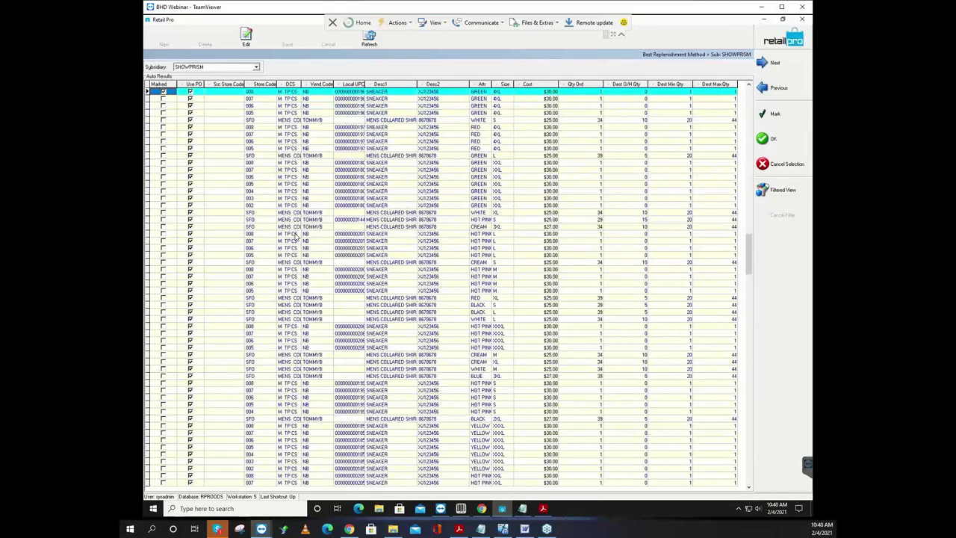
key(Up)
key(Up)
key(Up)
key(Up)
key(Up)
key(Up)
key(Up)
key(Up)
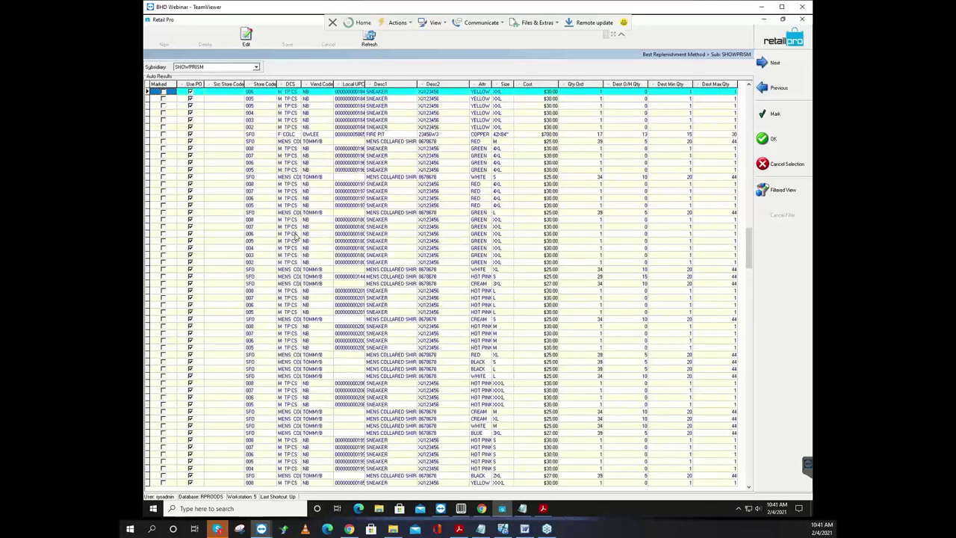
key(Up)
key(Up)
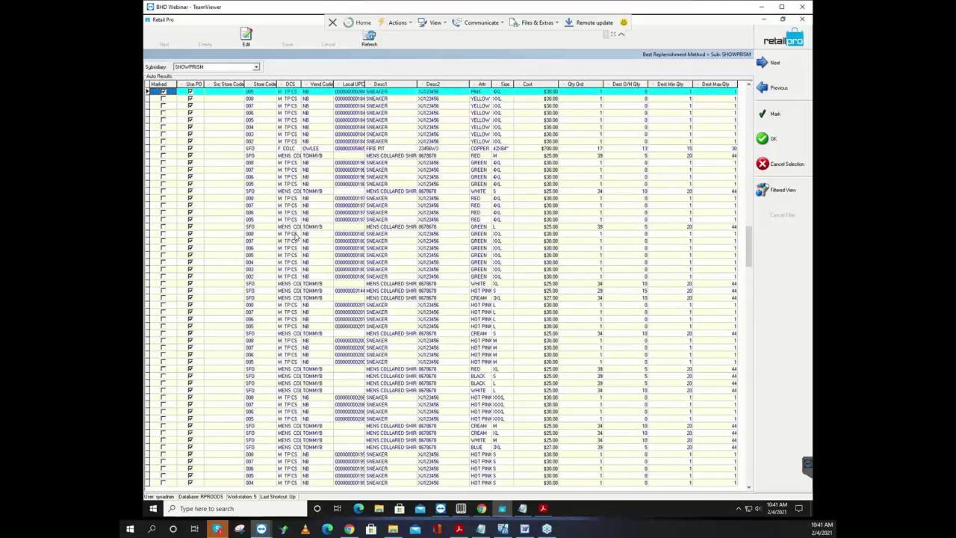
Step: Cancel the Best Replenishment selection and leave the results screen without generating any documents
click(749, 169)
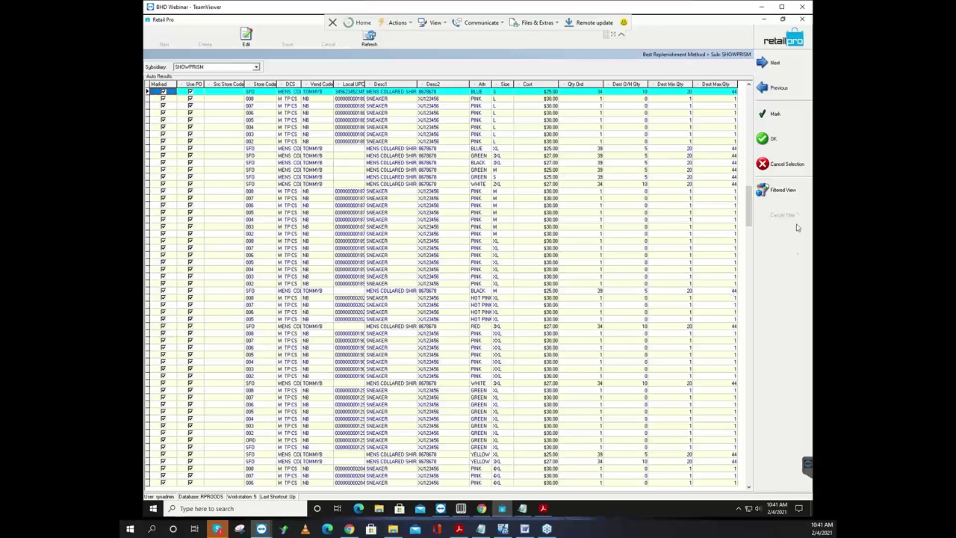
click(783, 167)
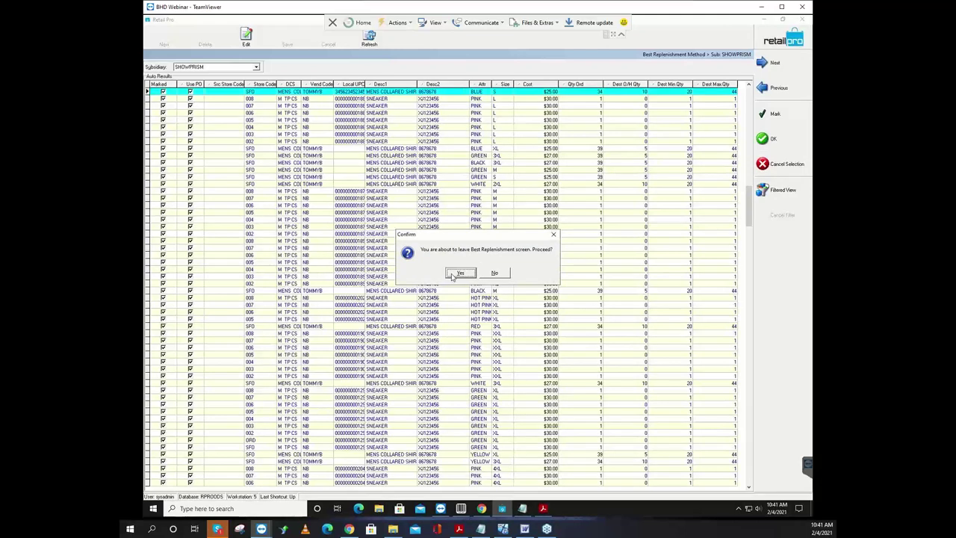
click(452, 278)
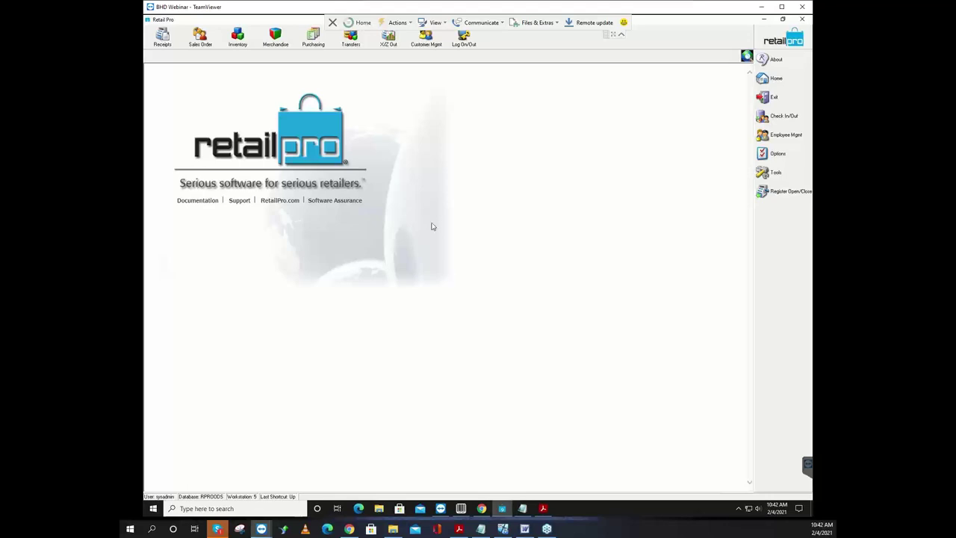
Step: Find Paint on the remote computer, open it and bring its blank canvas to the front
click(156, 509)
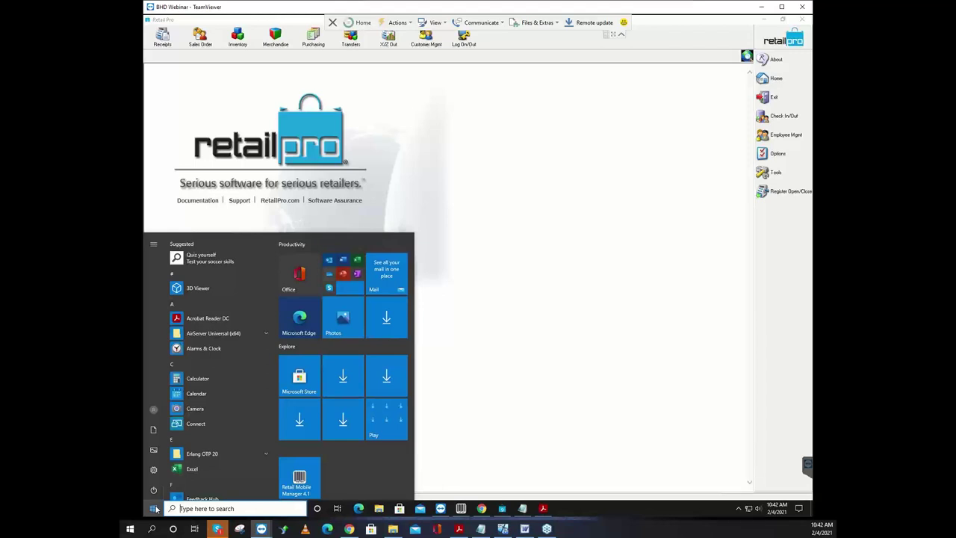
text(paint)
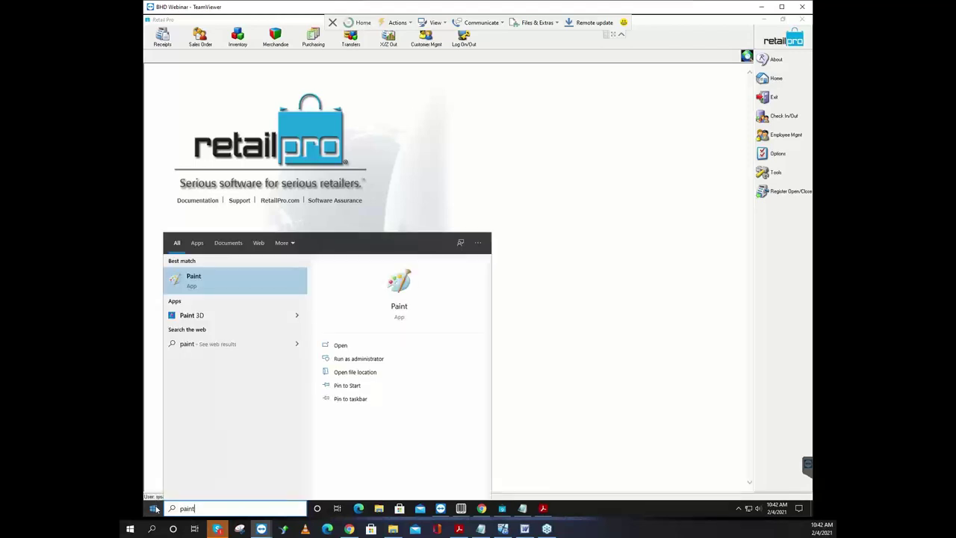
click(248, 288)
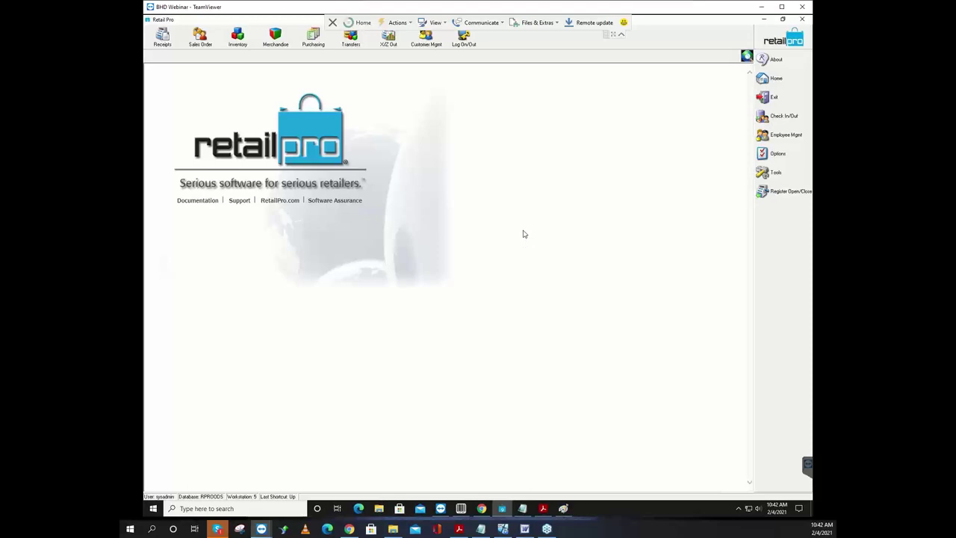
click(564, 509)
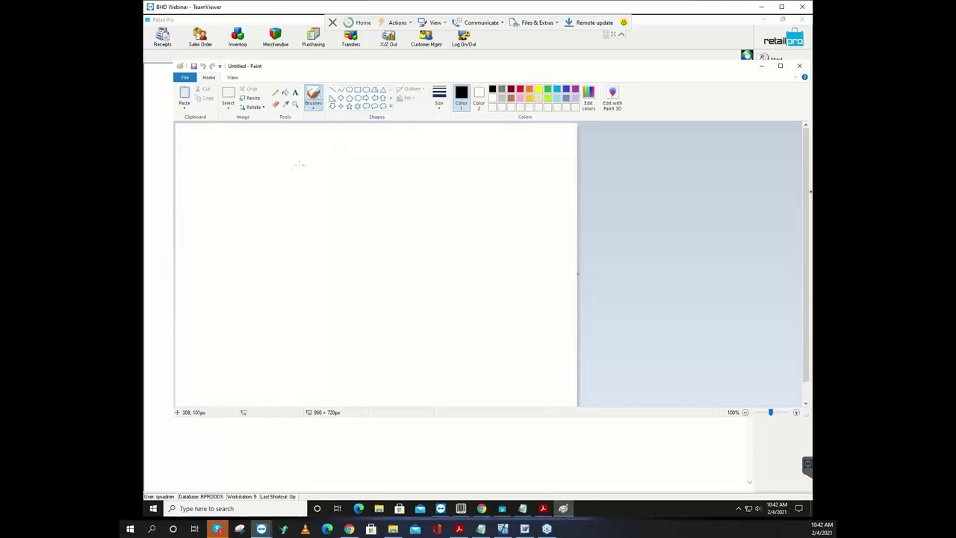
Step: Sketch one large circle on the blank canvas with three smaller circles beside and below it
mouse_move(306, 165)
mouse_down()
mouse_move(278, 183)
mouse_move(317, 212)
mouse_move(327, 181)
mouse_move(306, 166)
mouse_up()
mouse_move(404, 200)
mouse_down()
mouse_move(392, 206)
mouse_move(415, 204)
mouse_move(389, 202)
mouse_up()
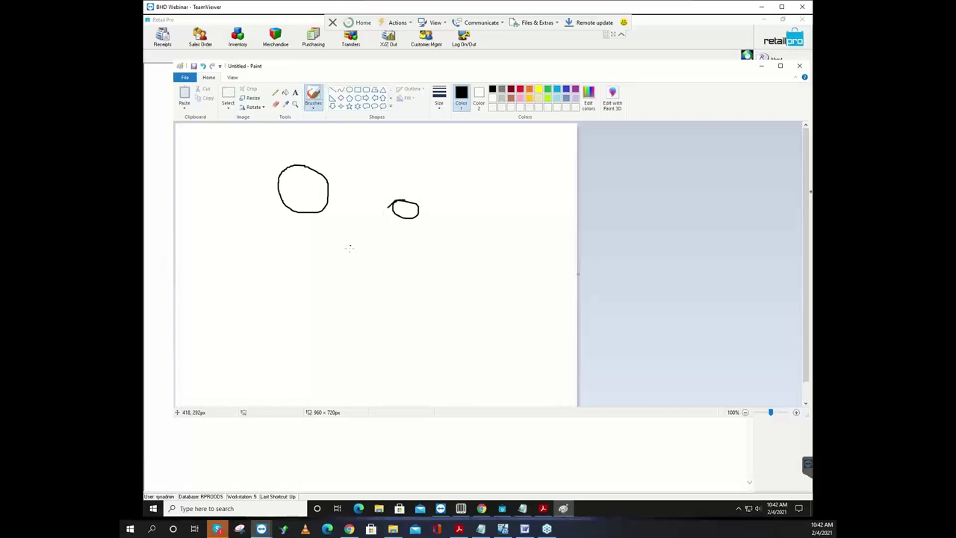
mouse_move(348, 252)
mouse_down()
mouse_move(366, 277)
mouse_move(334, 256)
mouse_move(295, 293)
mouse_move(313, 277)
mouse_move(298, 275)
mouse_up()
Step: Write 100 outside the circles, 50 in the large circle, and 20, 10 and 20 in the three small ones
mouse_move(197, 154)
mouse_down()
mouse_move(213, 165)
mouse_move(215, 153)
mouse_up()
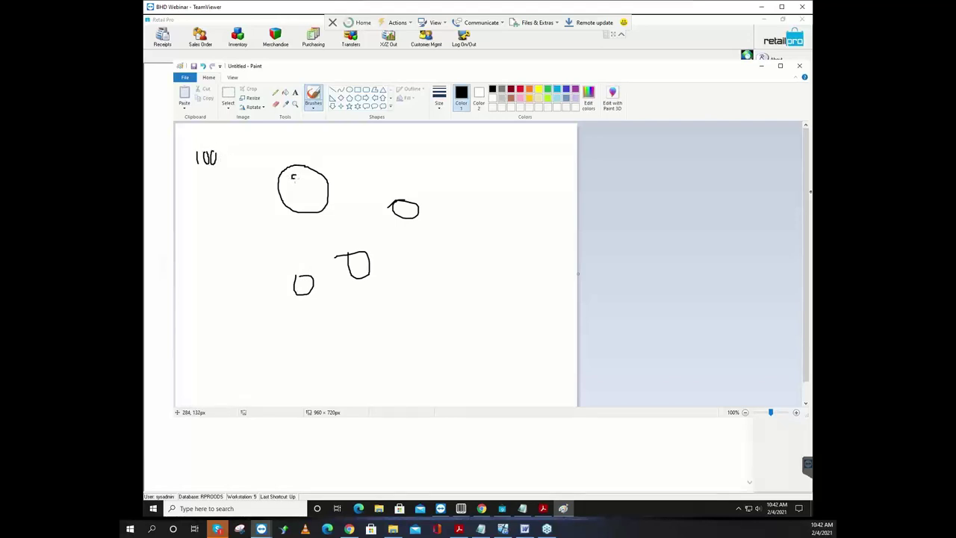
mouse_move(293, 178)
mouse_down()
mouse_move(287, 189)
mouse_move(300, 182)
mouse_up()
mouse_move(298, 283)
mouse_down()
mouse_move(303, 292)
mouse_move(305, 283)
mouse_up()
drag(355, 259, 360, 266)
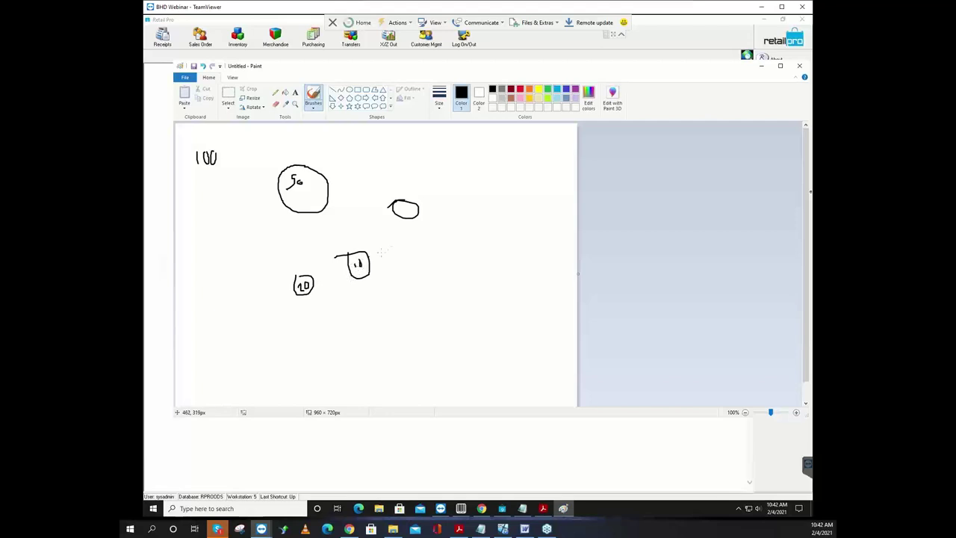
drag(399, 205, 411, 217)
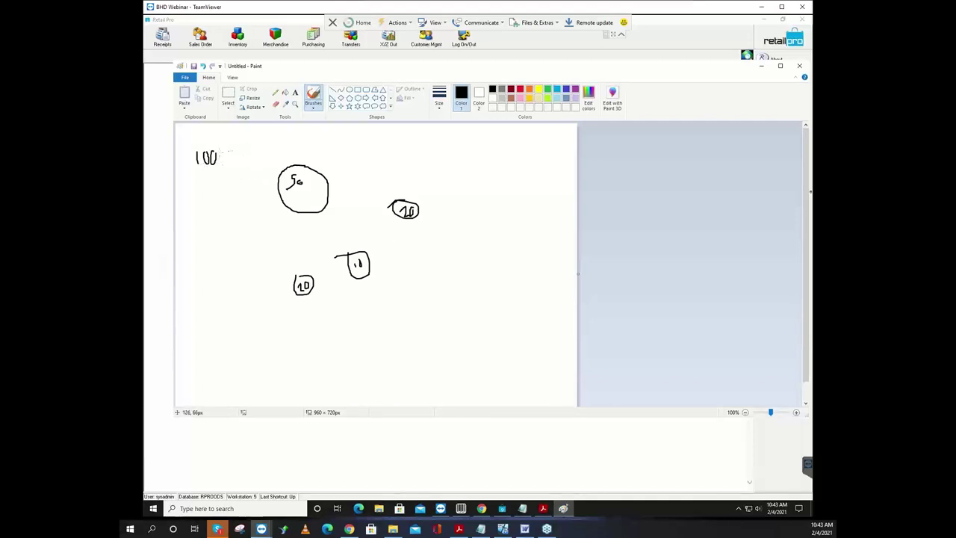
Step: Replace the outer 100 with 50 and draw arrows from it to the large circle and from there to each small circle
mouse_move(228, 151)
mouse_down()
mouse_move(185, 163)
mouse_move(205, 199)
mouse_move(212, 189)
mouse_move(285, 209)
mouse_up()
mouse_move(265, 199)
mouse_down()
mouse_move(285, 201)
mouse_move(283, 218)
mouse_up()
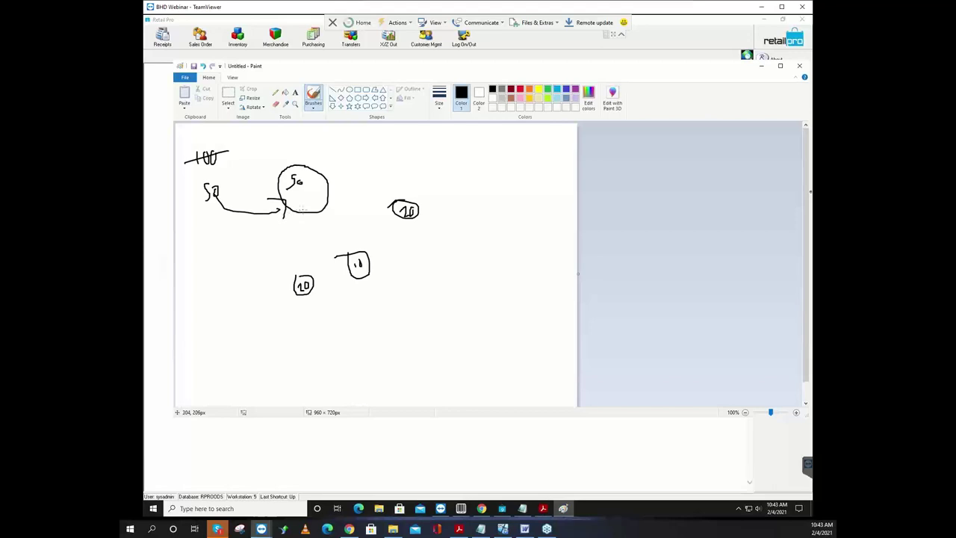
drag(297, 190, 301, 262)
drag(293, 192, 340, 249)
mouse_move(322, 197)
mouse_down()
mouse_move(371, 197)
mouse_move(345, 257)
mouse_move(303, 262)
mouse_move(310, 248)
mouse_up()
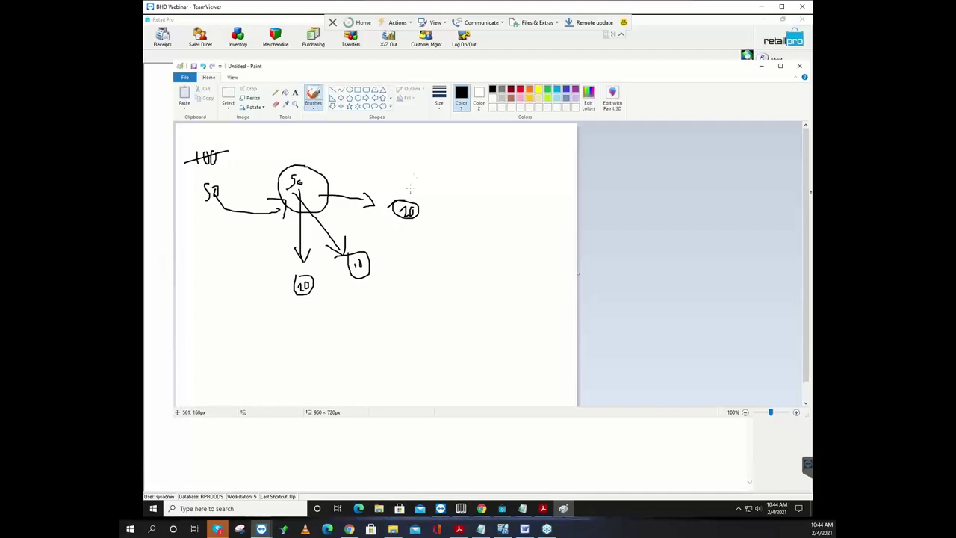
Step: Draw a rectangle near the canvas's upper-right corner and connect the outer 50 and all four circles to it with lines
mouse_move(462, 131)
mouse_down()
mouse_move(440, 131)
mouse_move(440, 161)
mouse_move(466, 166)
mouse_move(498, 152)
mouse_move(494, 131)
mouse_move(459, 132)
mouse_up()
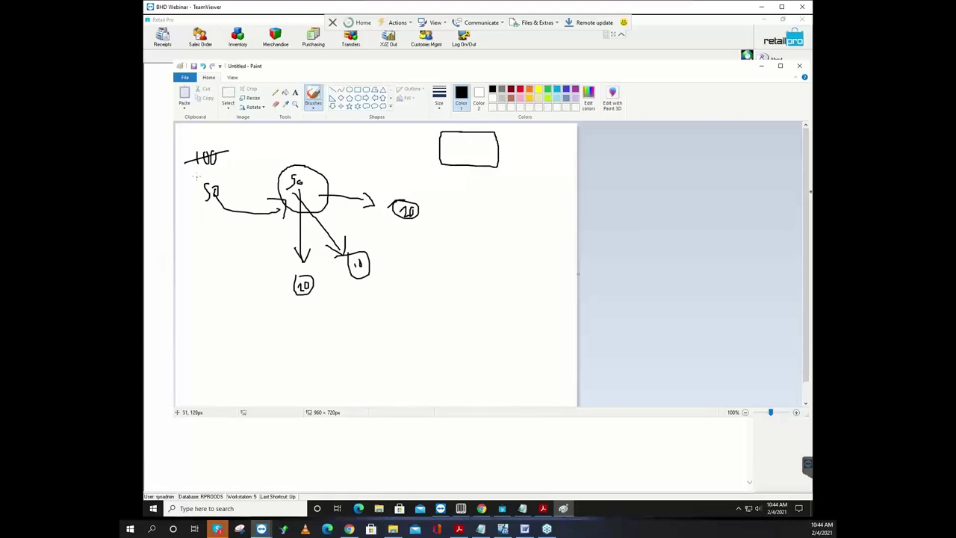
mouse_move(233, 182)
mouse_down()
mouse_move(445, 154)
mouse_move(325, 171)
mouse_up()
mouse_move(441, 157)
mouse_down()
mouse_move(393, 198)
mouse_move(442, 216)
mouse_move(356, 257)
mouse_up()
mouse_move(468, 171)
mouse_down()
mouse_move(439, 245)
mouse_move(312, 292)
mouse_up()
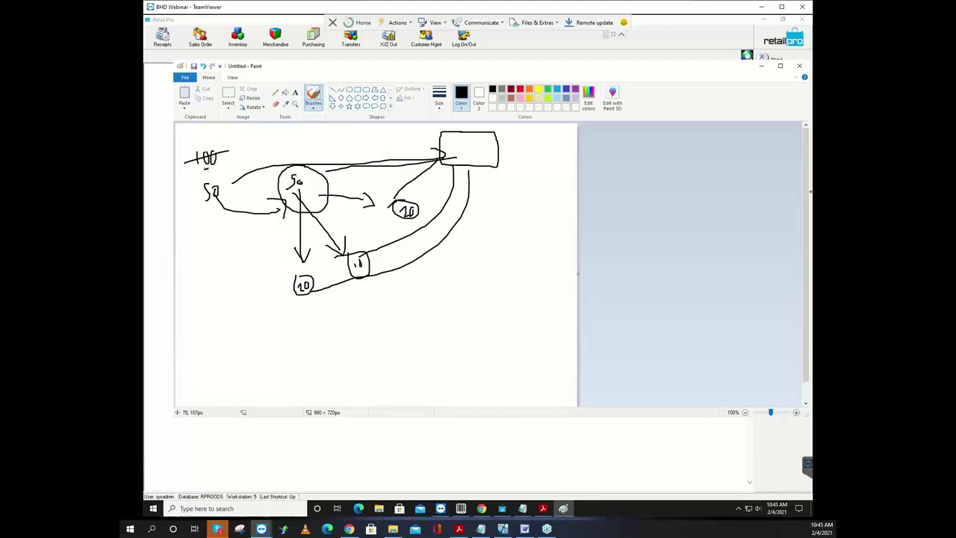
Step: Box the crossed-out 100, add 25 in the large circle, and write 10, 5 and 10 beside the small circles
mouse_move(222, 160)
mouse_down()
mouse_move(184, 142)
mouse_move(186, 172)
mouse_up()
mouse_move(295, 164)
mouse_down()
mouse_move(294, 202)
mouse_move(315, 182)
mouse_move(308, 194)
mouse_move(320, 196)
mouse_move(316, 185)
mouse_move(322, 195)
mouse_up()
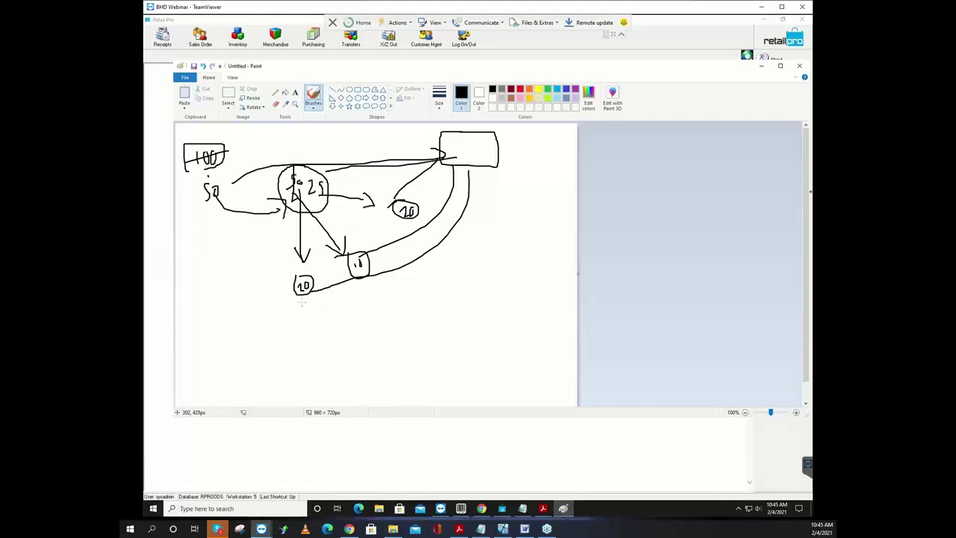
drag(303, 300, 317, 300)
mouse_move(368, 279)
mouse_down()
mouse_move(366, 295)
mouse_move(382, 277)
mouse_up()
drag(420, 214, 427, 215)
Step: Minimize Paint, return to Retail Pro's inventory, and open the Auto Min/Max wizard's Change Min/Max Options process
drag(721, 71, 703, 66)
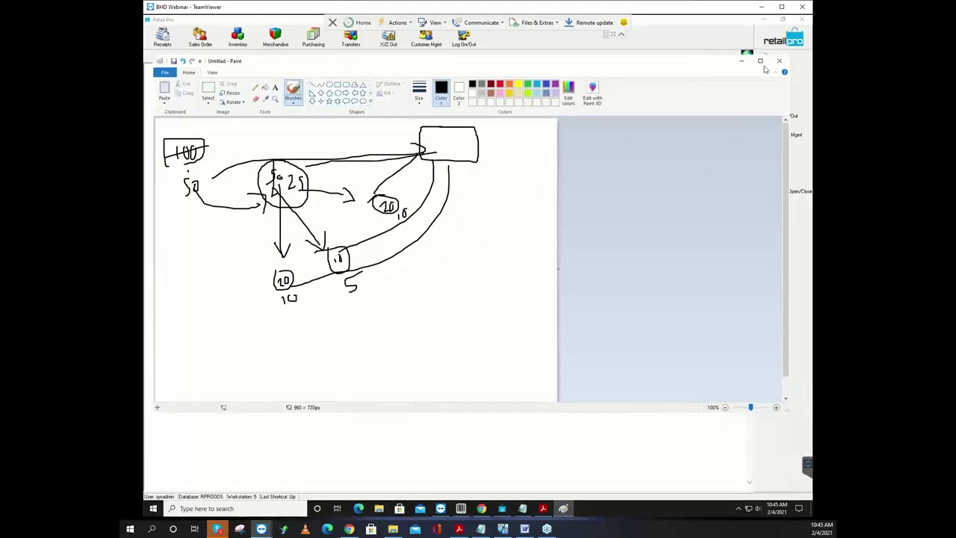
click(741, 61)
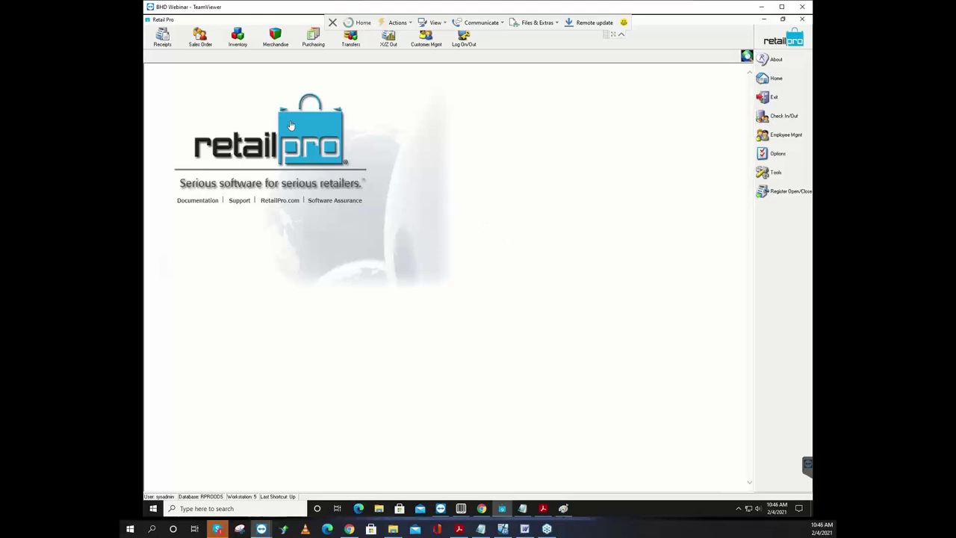
click(238, 41)
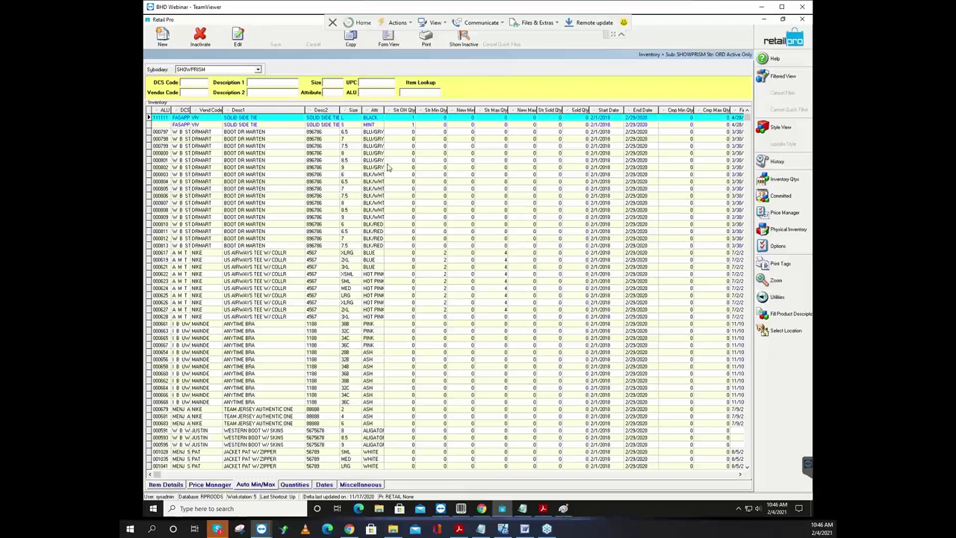
click(778, 299)
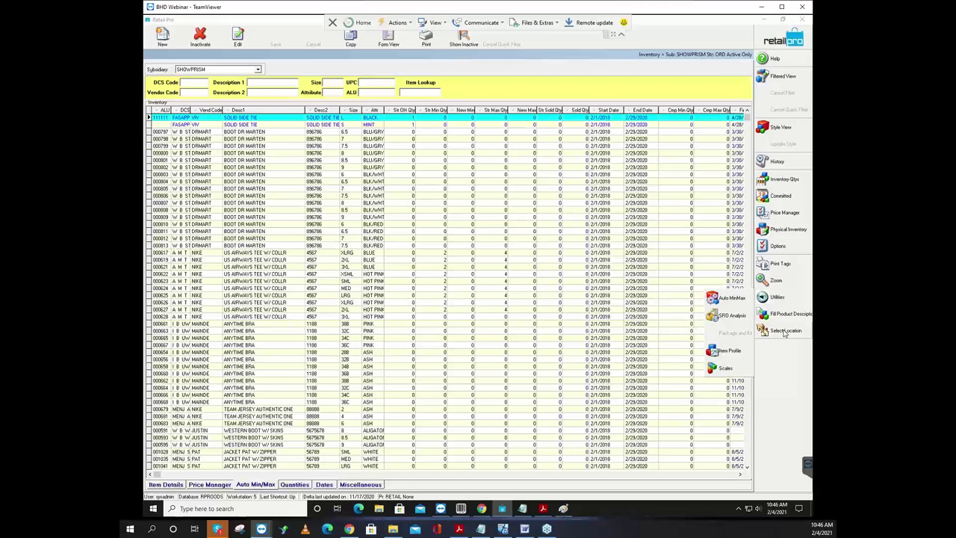
click(737, 305)
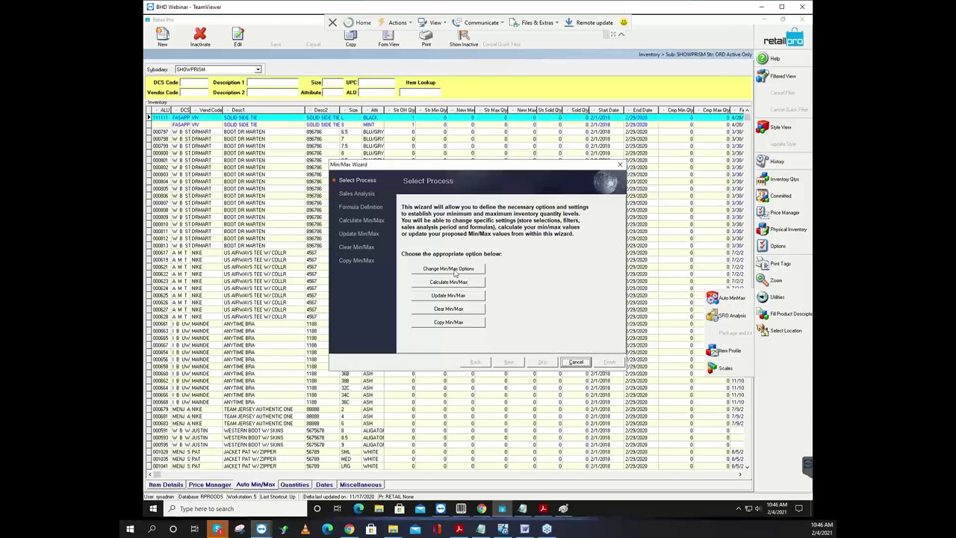
click(451, 273)
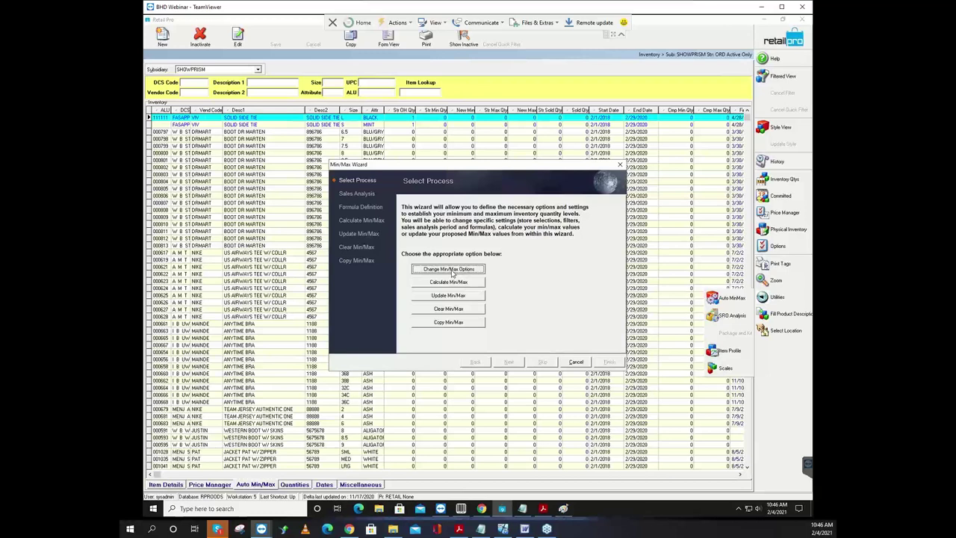
click(451, 271)
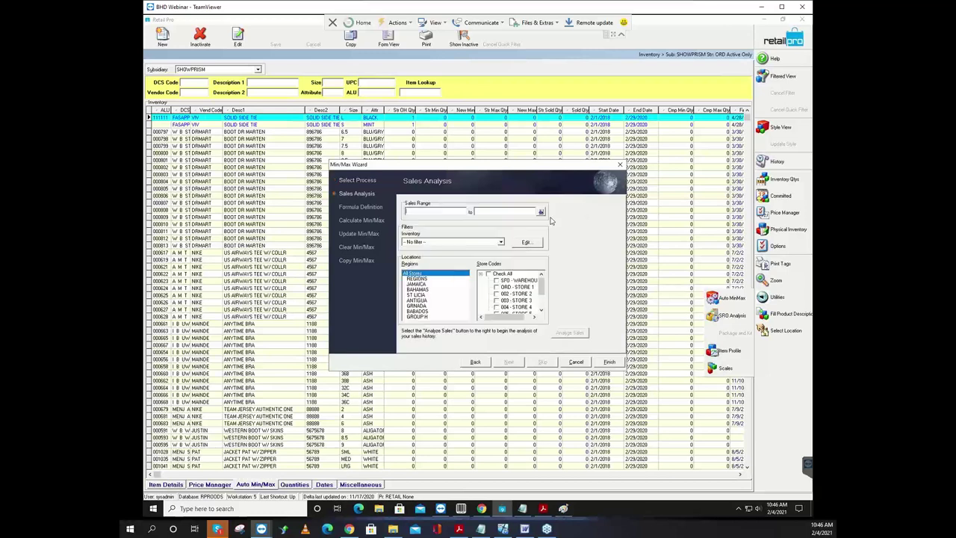
Step: Define the sales range as a dynamic period of 45 months starting 45 months ago
click(541, 212)
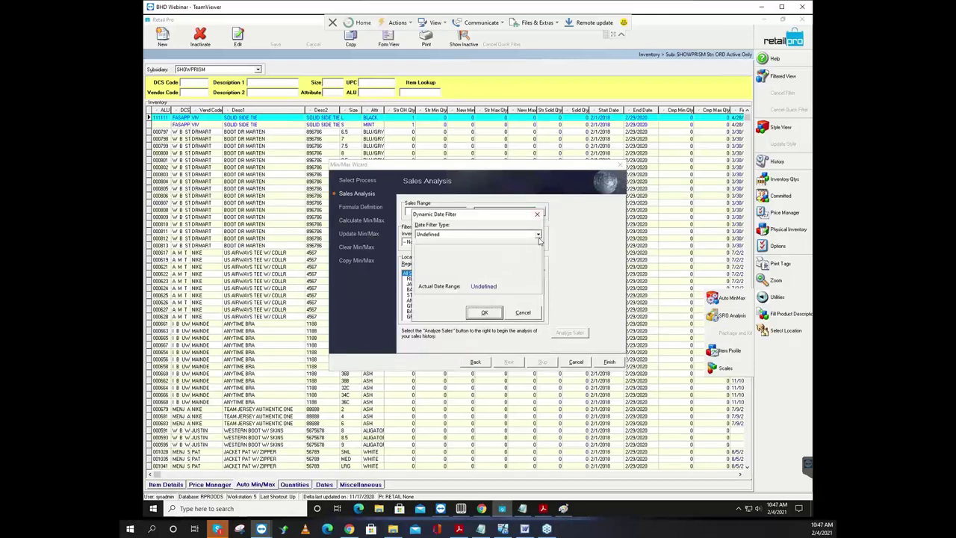
click(538, 235)
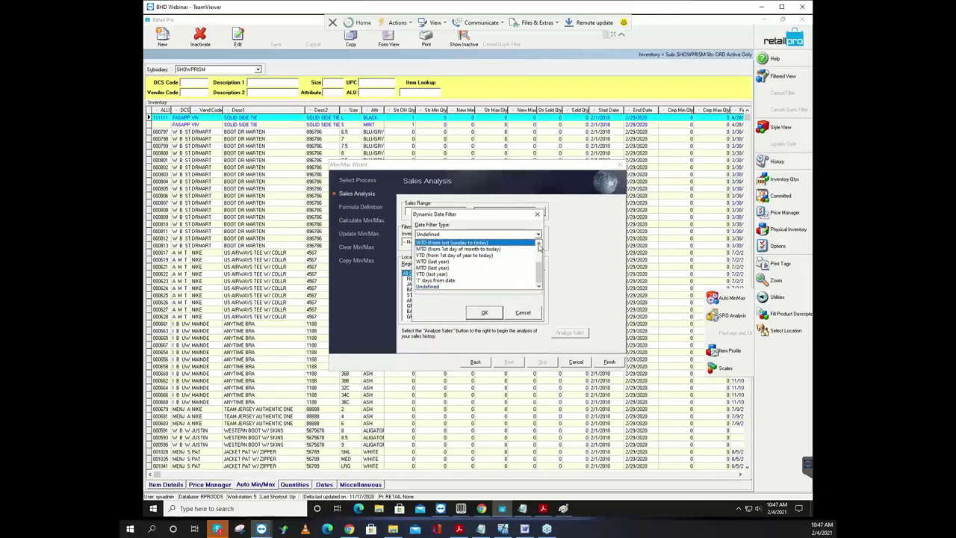
scroll(538, 247, down, 3)
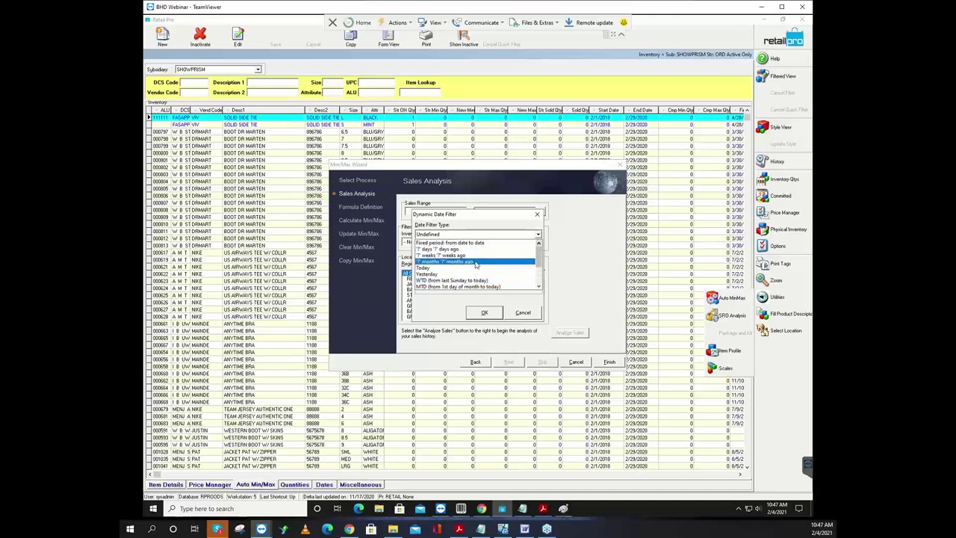
click(475, 263)
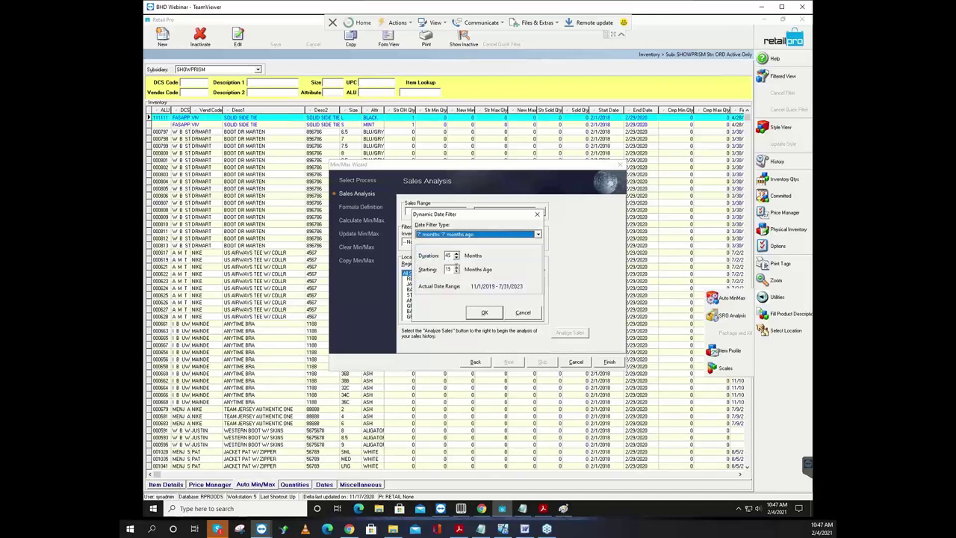
click(451, 269)
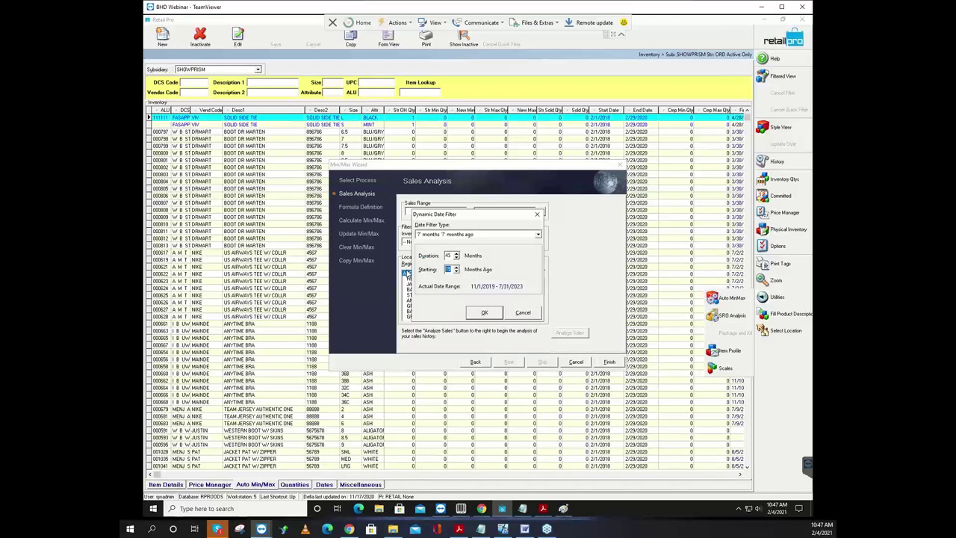
text(45)
click(485, 313)
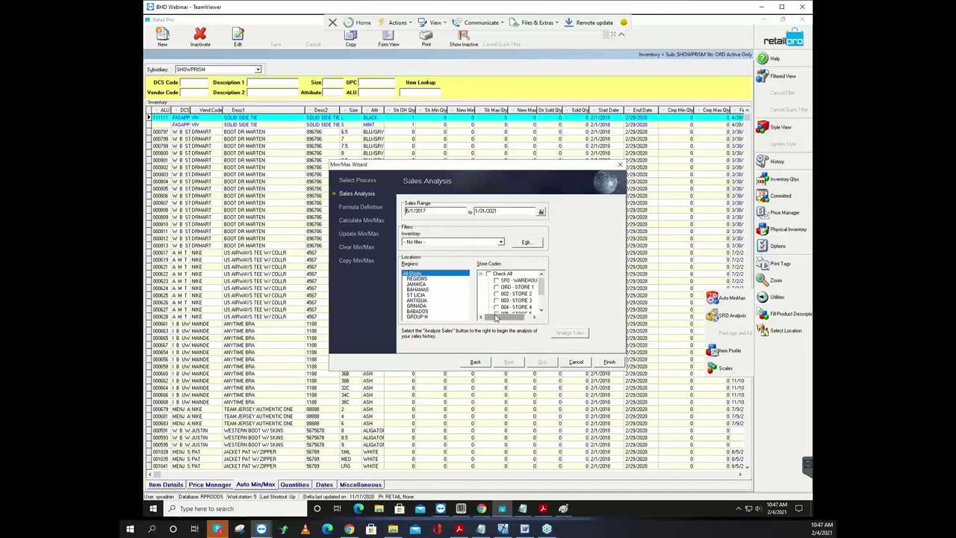
Step: Include all store codes, run the sales analysis, and sort the inventory list by sold quantity
click(489, 275)
click(571, 334)
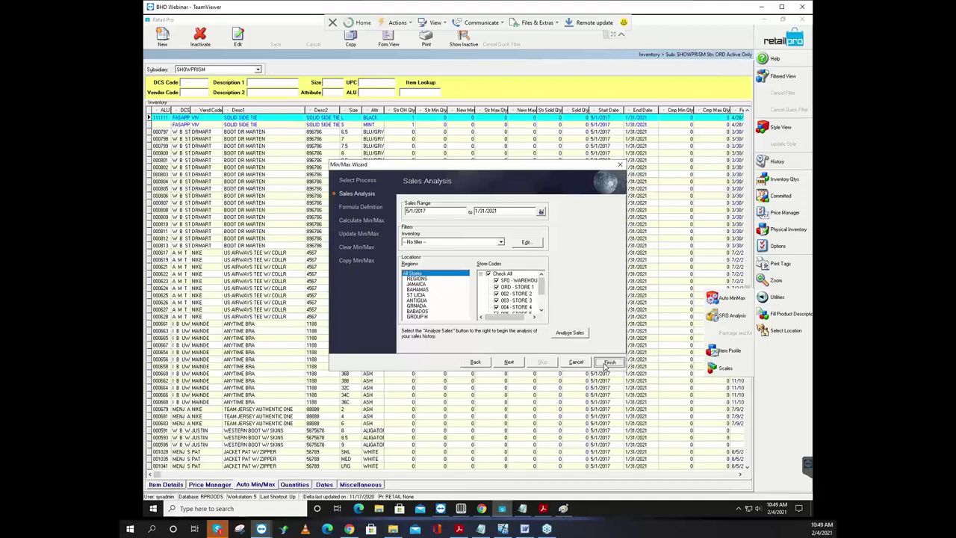
click(573, 333)
click(469, 276)
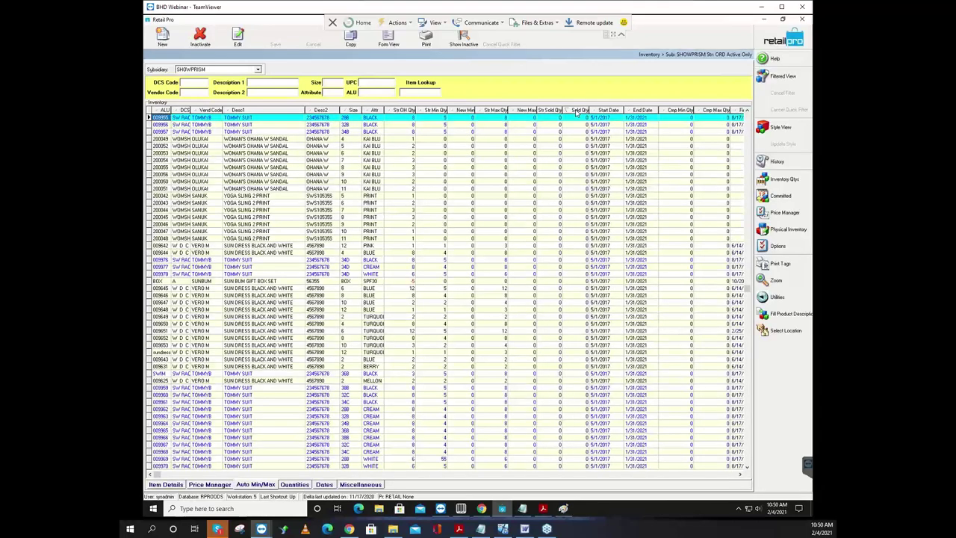
click(575, 110)
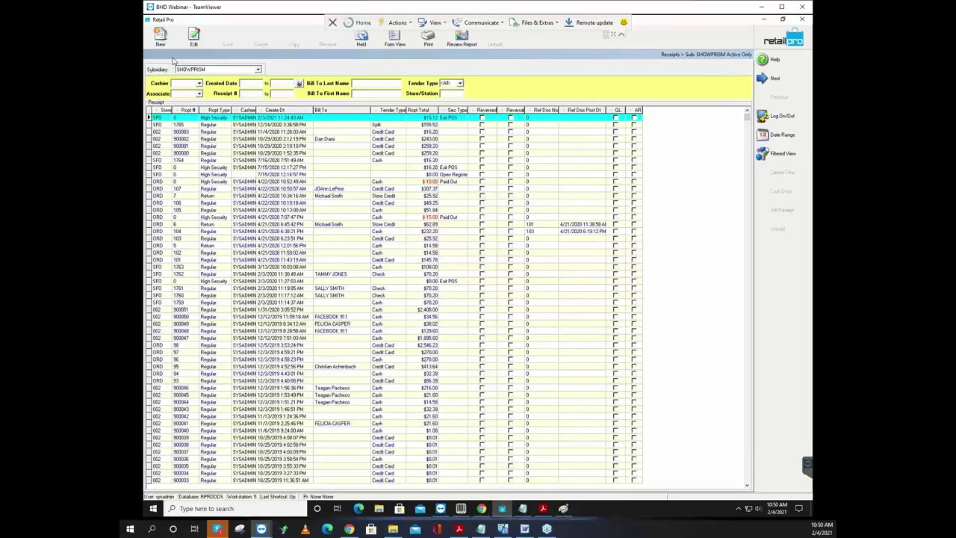
Step: Start a new receipt and filter its item selection list by the US AIRWAYS TEE W/ COLLR description
click(162, 37)
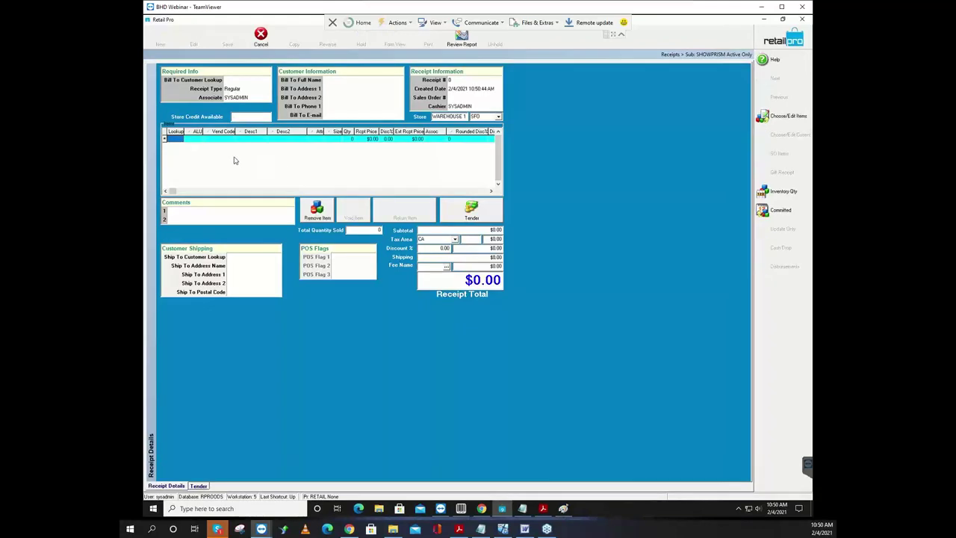
click(783, 120)
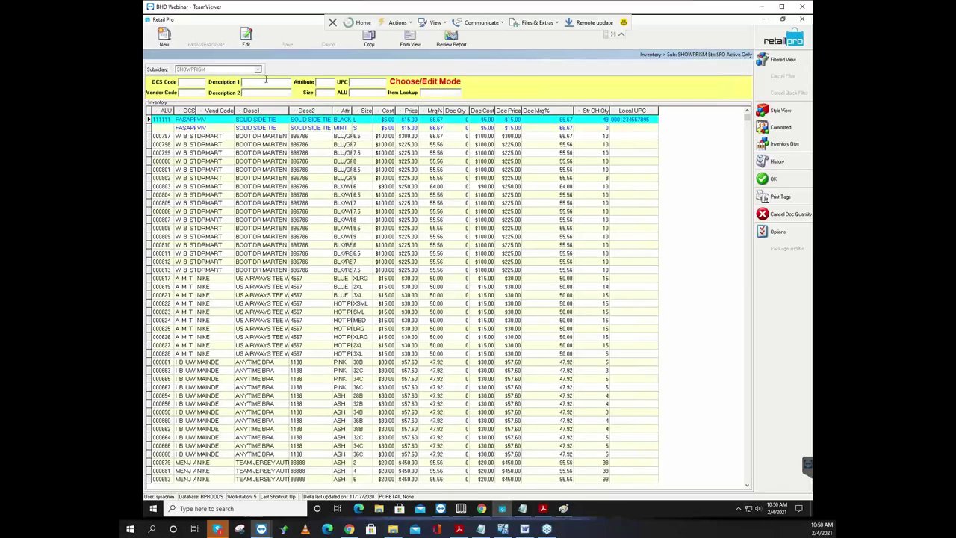
click(264, 83)
key(ctrl+v)
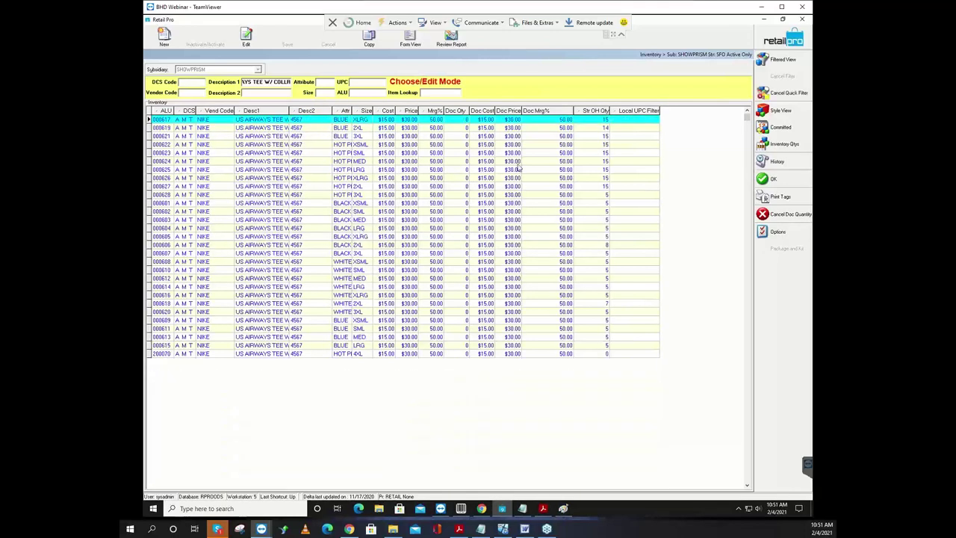
Step: Set the document quantities of the blue tees in XLRG, 2XL and 3XL to 2, 5 and 2
click(459, 122)
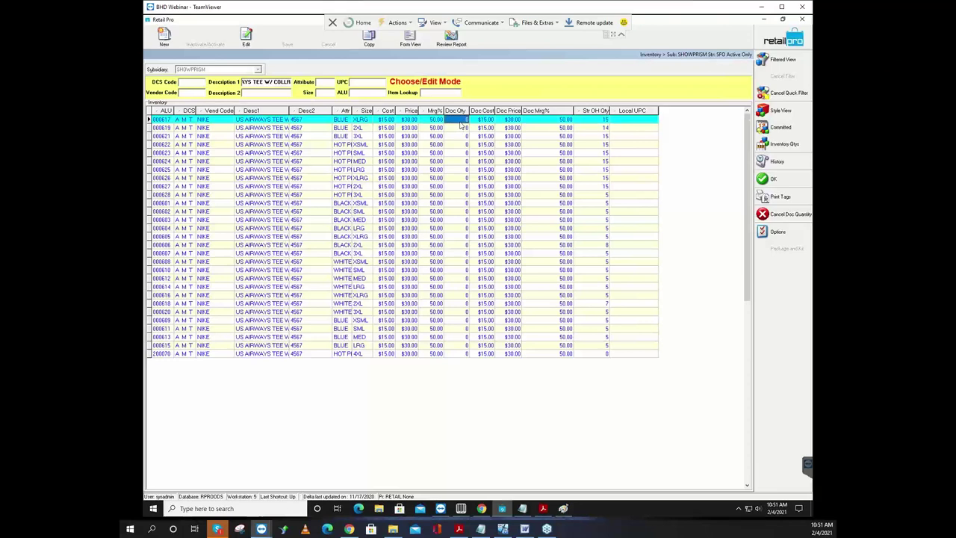
text(2)
key(Return)
text(5)
key(Return)
key(2)
key(Return)
Step: Set the document quantities of the hot pink tees from XSML to 3XL to 3, 6, 2, 5, 2, 45 and 2
key(3)
key(Return)
key(6)
key(Return)
key(2)
key(Return)
key(5)
key(Return)
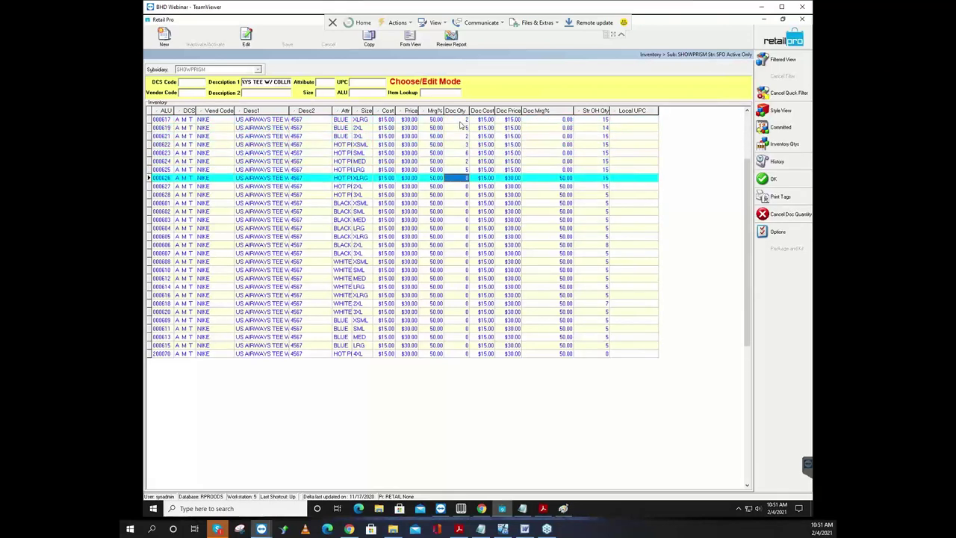
text(2)
key(Return)
text(45)
key(Return)
key(2)
key(Return)
Step: Set the document quantities of the black tees from XSML to 3XL to 5, 5, 2, 5, 2, 5 and 2
key(5)
key(Return)
key(5)
key(Return)
key(2)
key(Return)
key(5)
key(Return)
key(2)
key(Return)
key(5)
key(Return)
text(2)
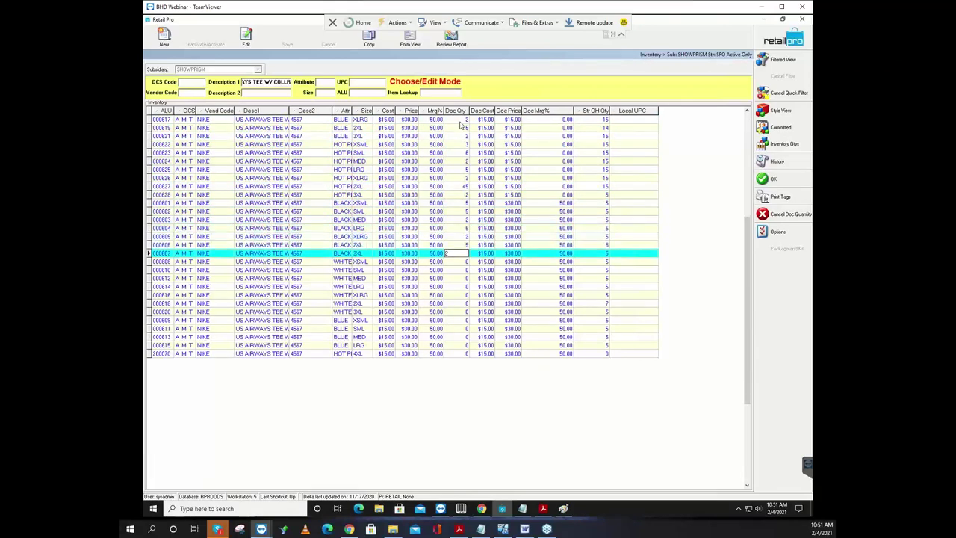
key(Return)
Step: Set the document quantities of the white tees from XSML to 3XL to 5, 2, 5, 2, 5, 2 and 5
key(5)
key(Return)
key(2)
key(Return)
key(5)
key(Return)
text(2)
key(Return)
key(5)
key(Return)
key(2)
key(Return)
key(5)
key(Return)
Step: Set the document quantities of the blue tees from XSML to LRG to 566, 6, 5 and 5, and of the hot pink 4XL to 8
text(566)
key(Return)
text(6)
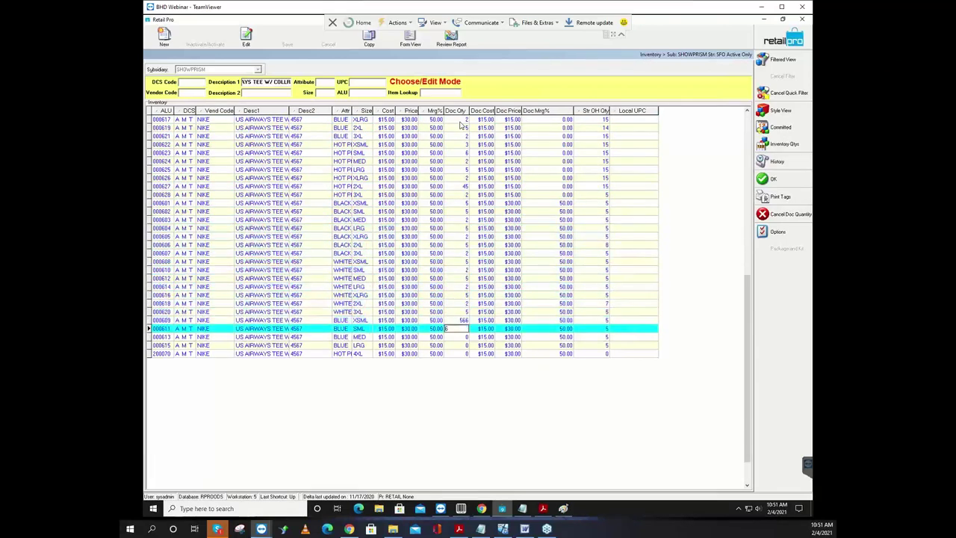
key(Return)
text(5)
key(Return)
text(5)
key(Return)
text(8)
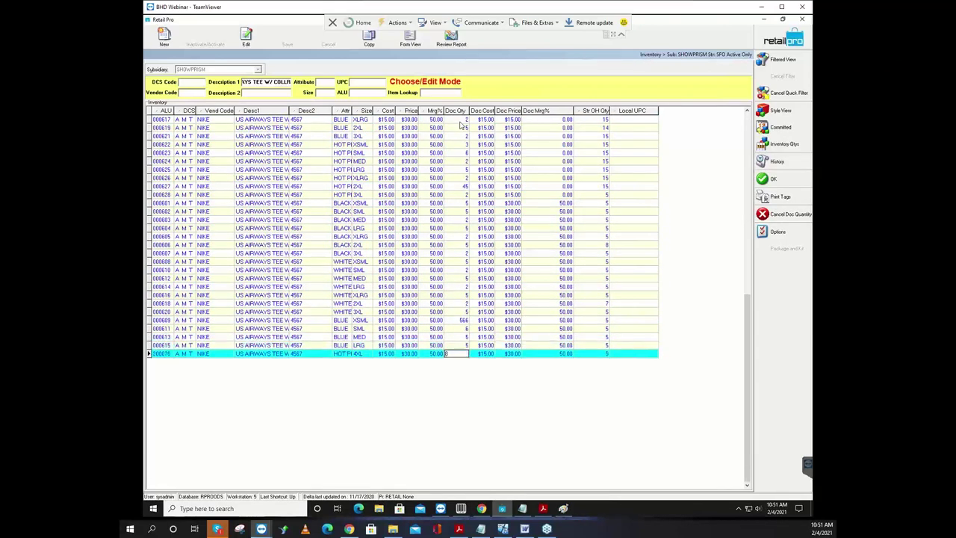
Step: Correct the blue XSML tee's document quantity to 12
key(Up)
key(Up)
key(Up)
key(Up)
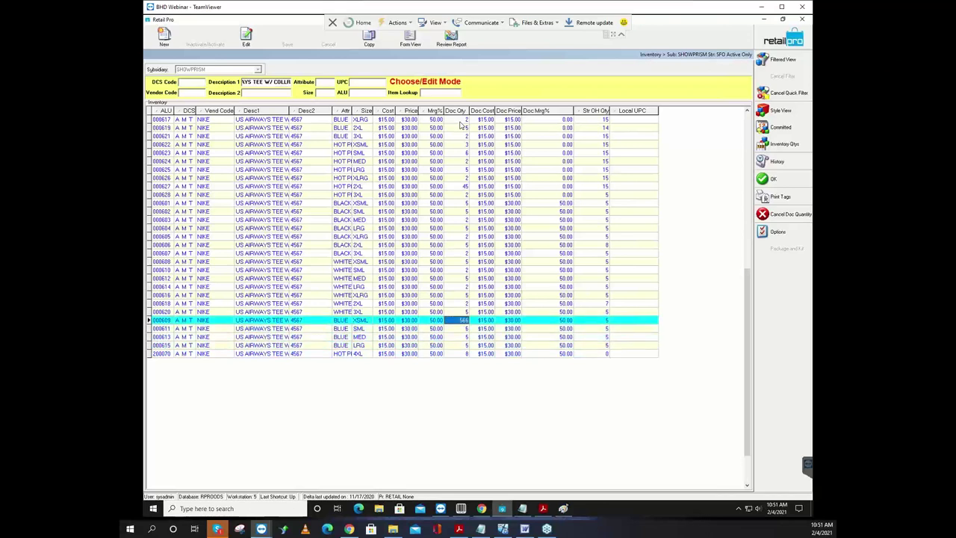
text(12)
click(463, 331)
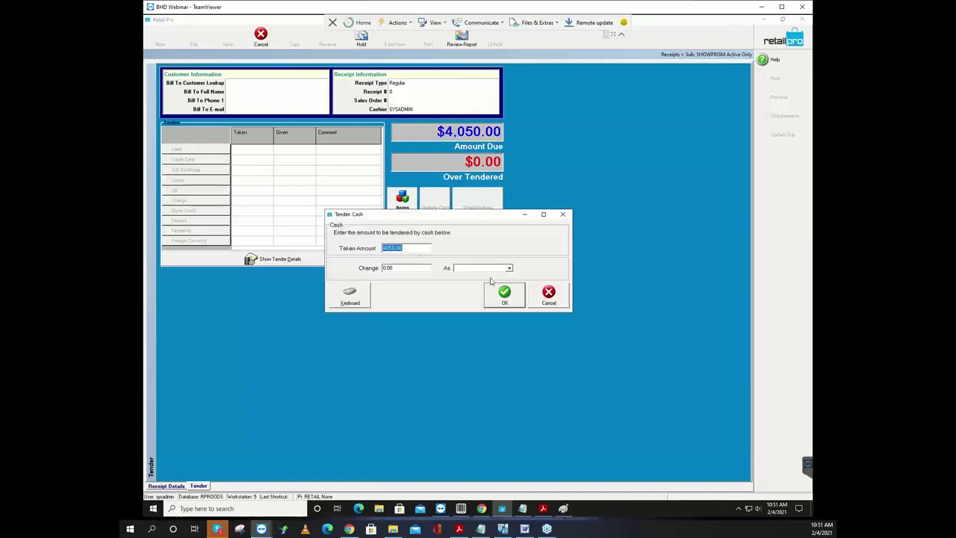
Step: Tender $4,050.00 in cash, update the receipt without printing and dismiss the cash drop notice
click(514, 297)
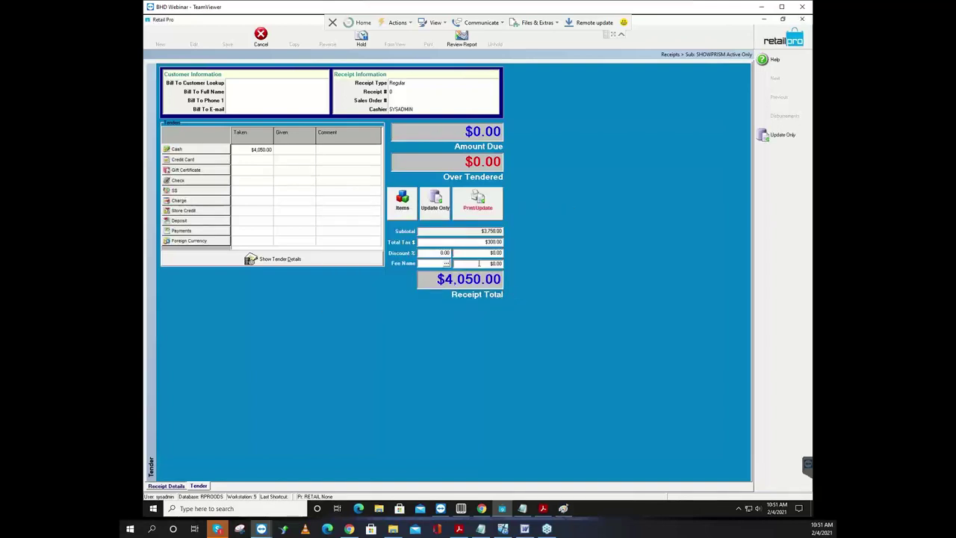
click(427, 215)
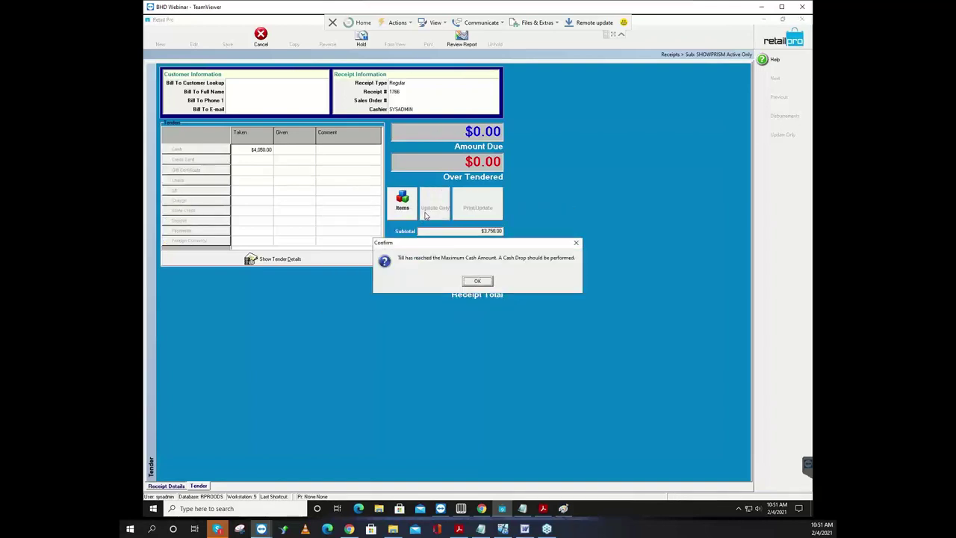
click(471, 280)
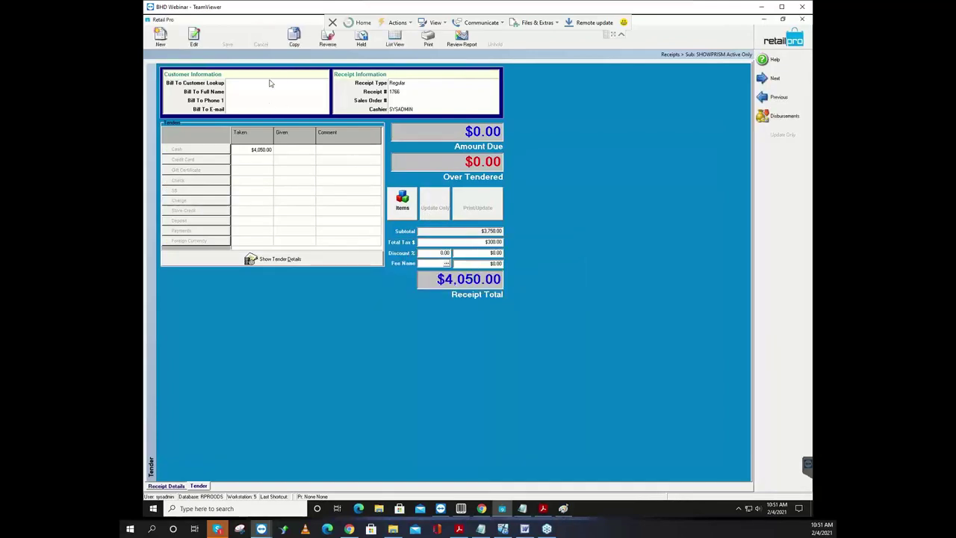
Step: Copy the newest receipt from the receipt list and assign the copy to STORE 1 (ORD)
click(393, 42)
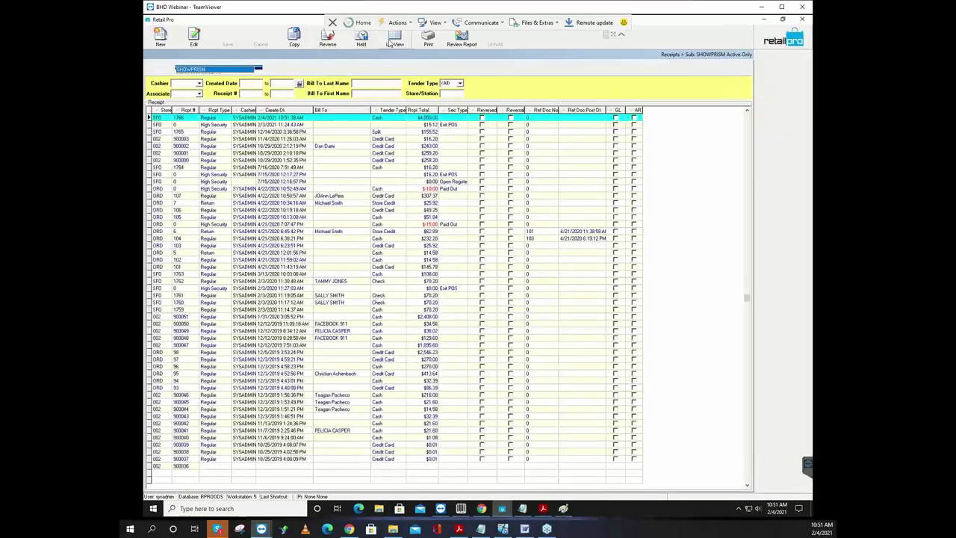
click(248, 119)
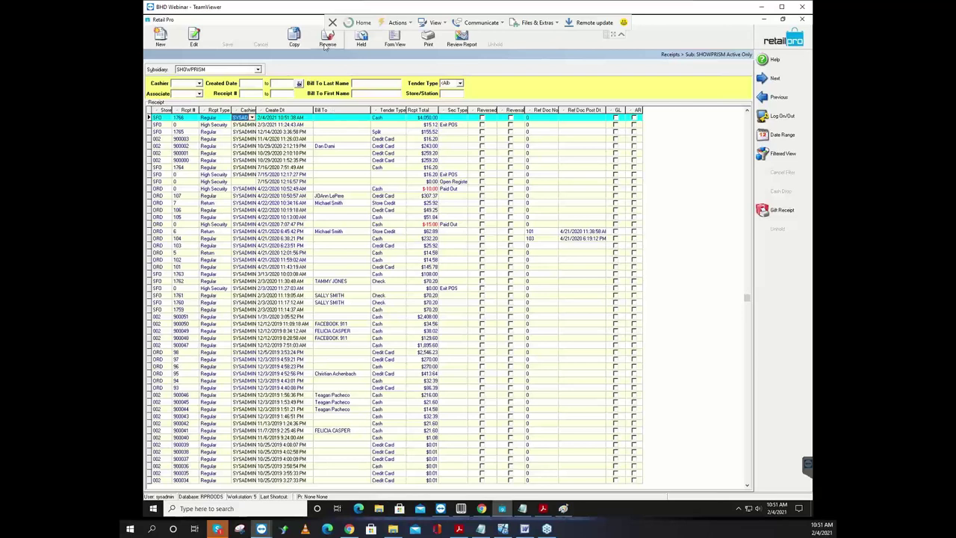
click(297, 43)
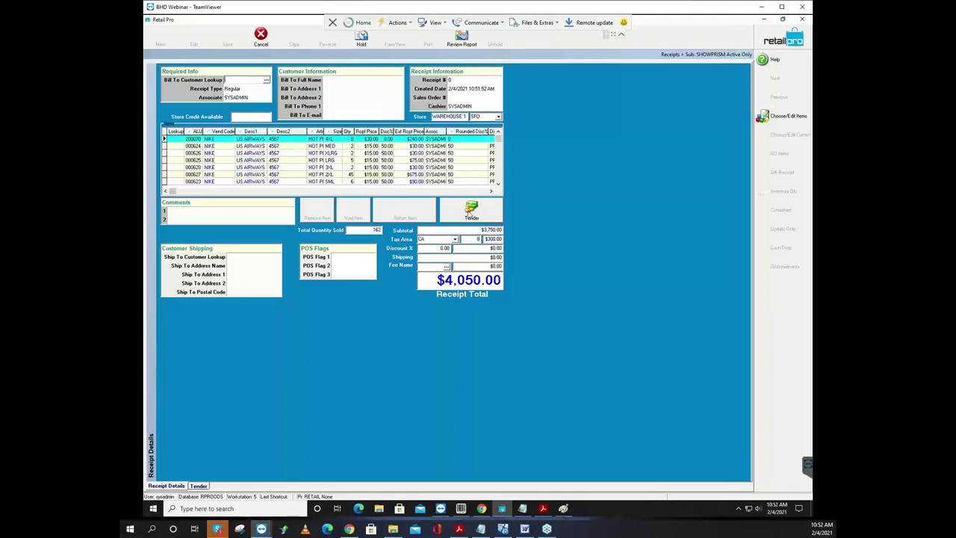
click(498, 117)
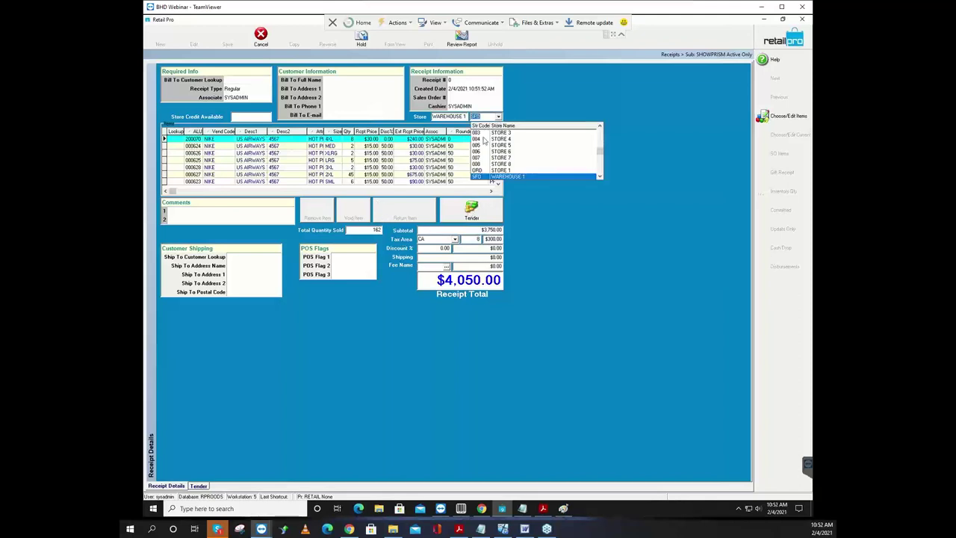
click(478, 170)
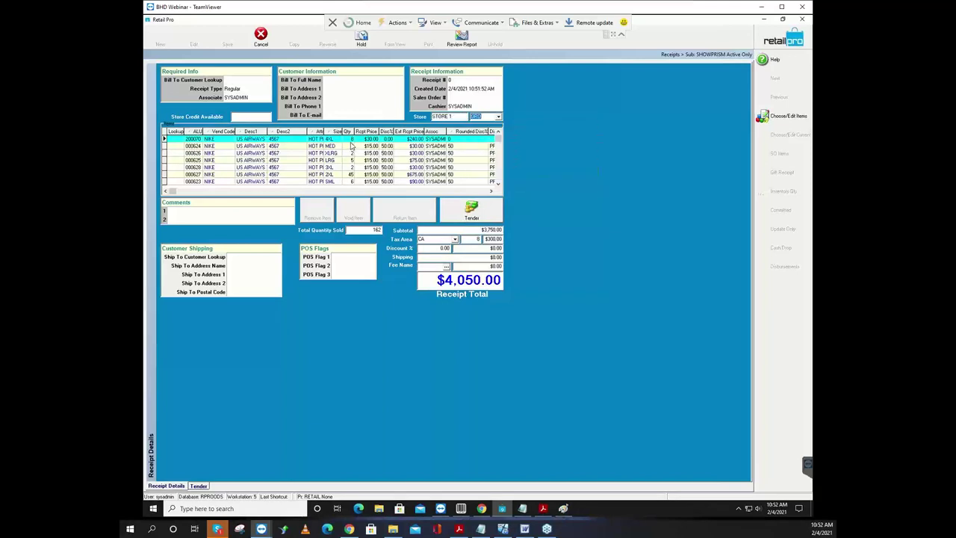
Step: Set the quantities of the white LRG tee and the black XLRG, LRG, SML, MED and XSML tees to 1
click(353, 146)
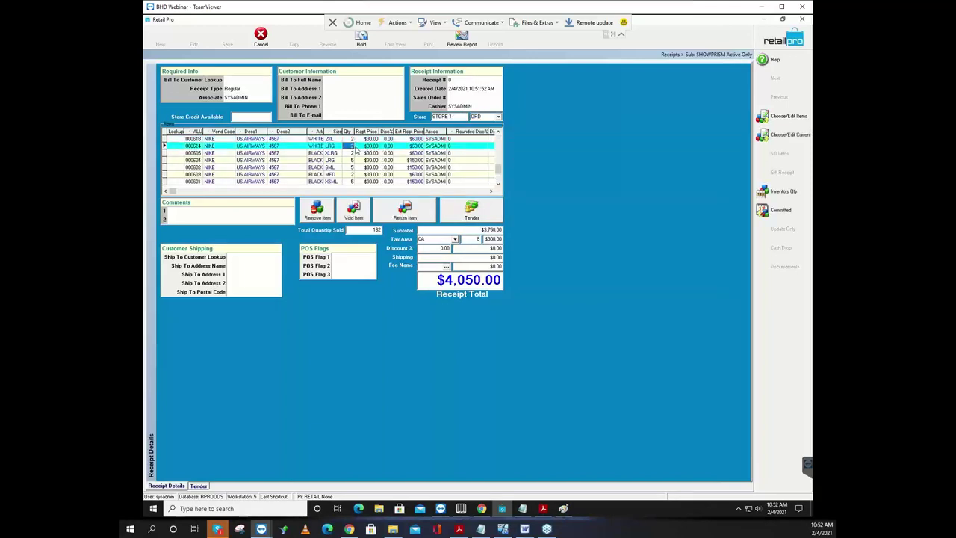
text(1)
key(Down)
text(1)
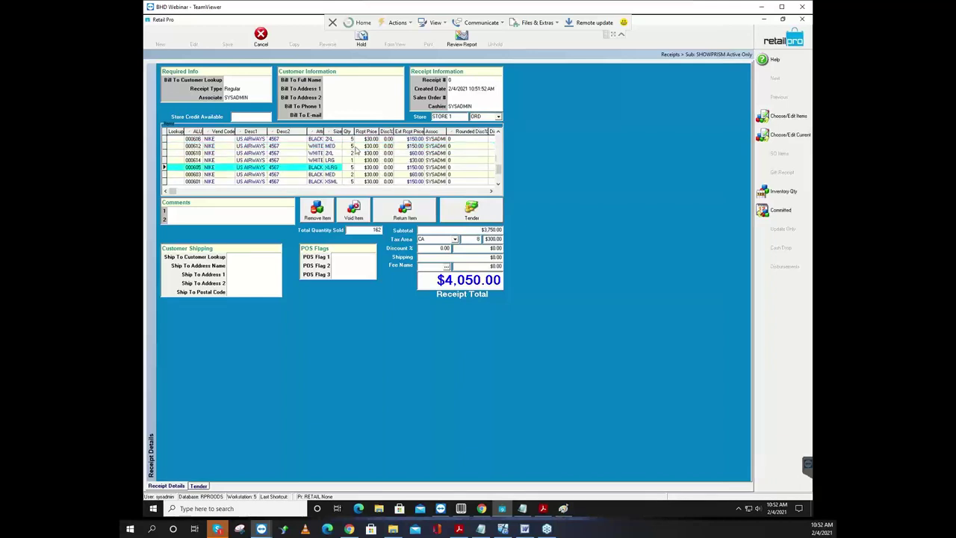
key(Down)
text(1)
key(Down)
text(1)
key(Down)
text(1)
key(Down)
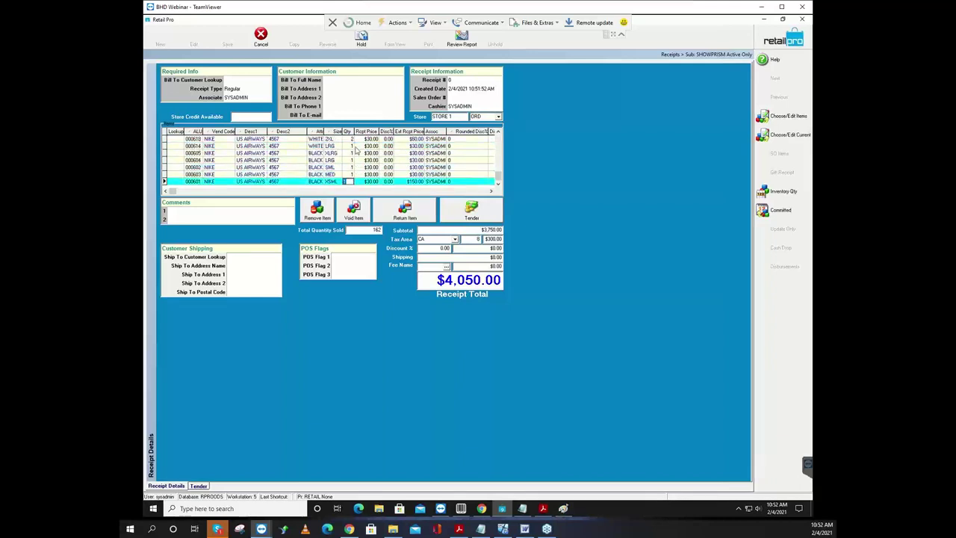
text(1)
key(Down)
Step: Append several NIKE TEAM JERSEY lines (ALU 555) to the receipt and cancel the item selection for lookup 2
key(Down)
key(Down)
key(Down)
key(Down)
key(Down)
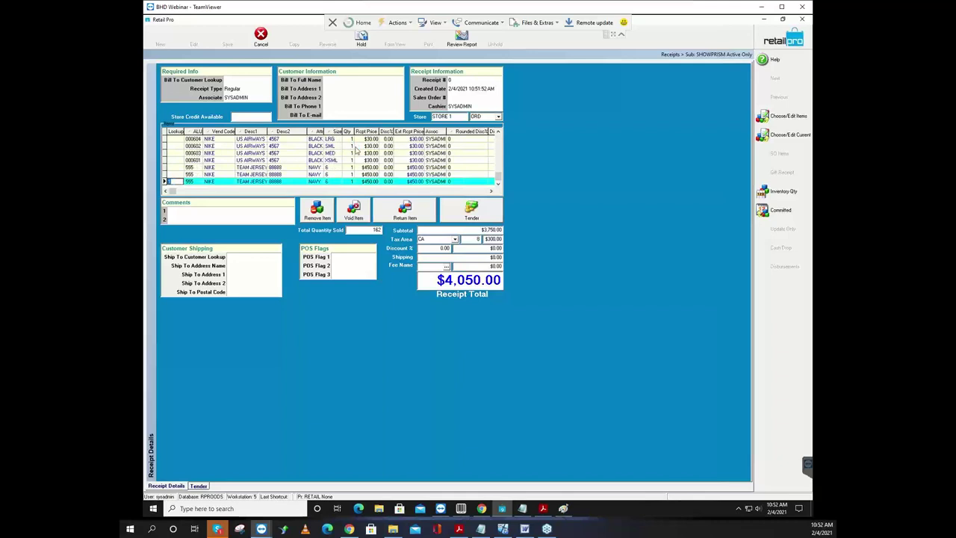
key(Down)
text(2)
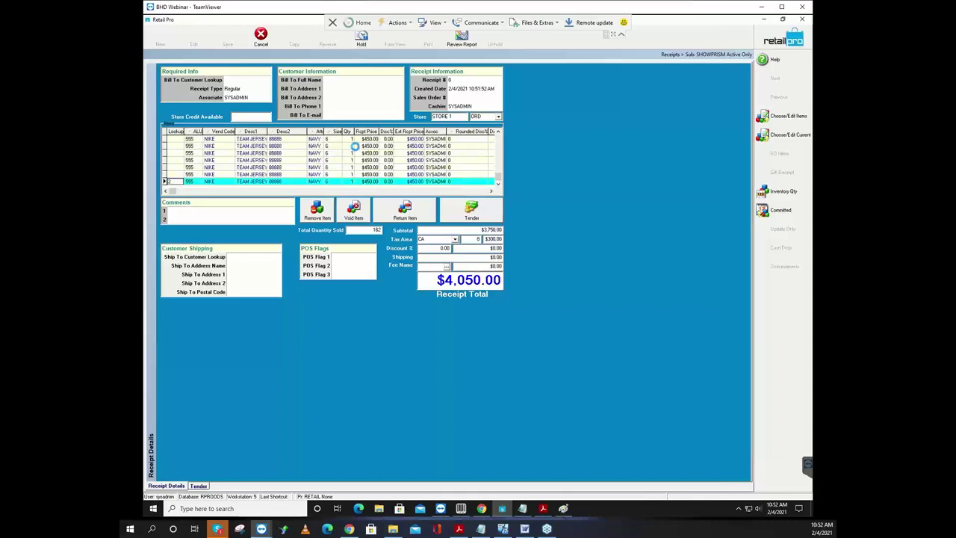
key(Return)
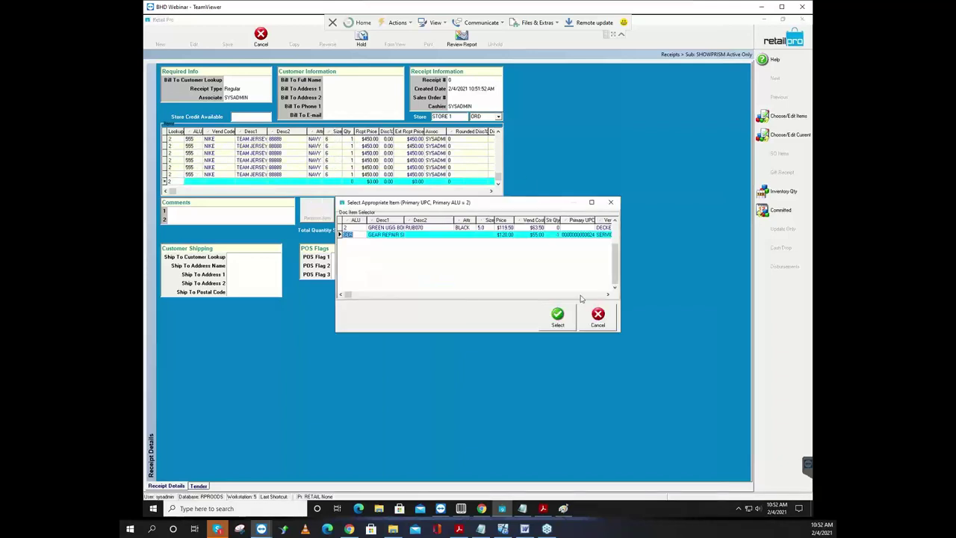
click(609, 314)
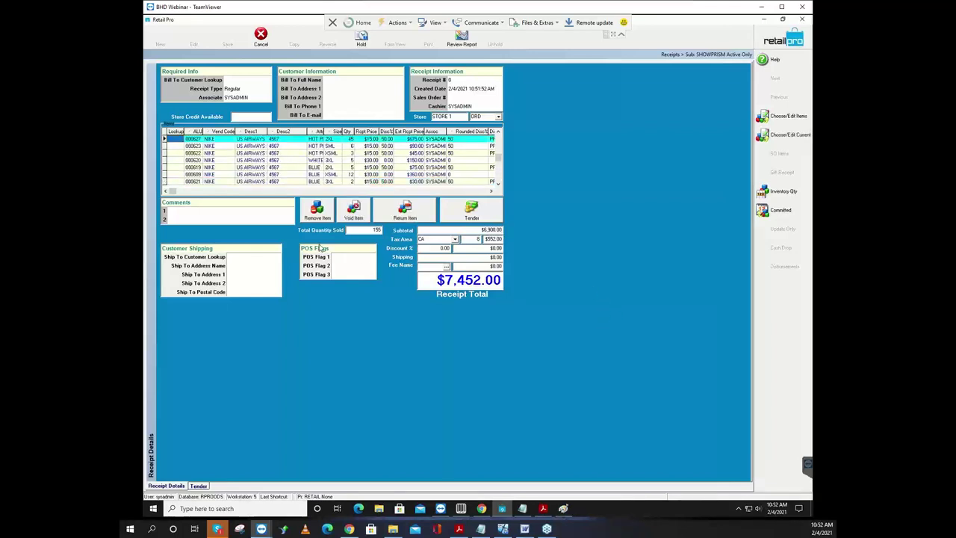
Step: Tender $7,452.00 in cash, update the STORE 1 receipt without printing and dismiss the cash drop notice
click(489, 211)
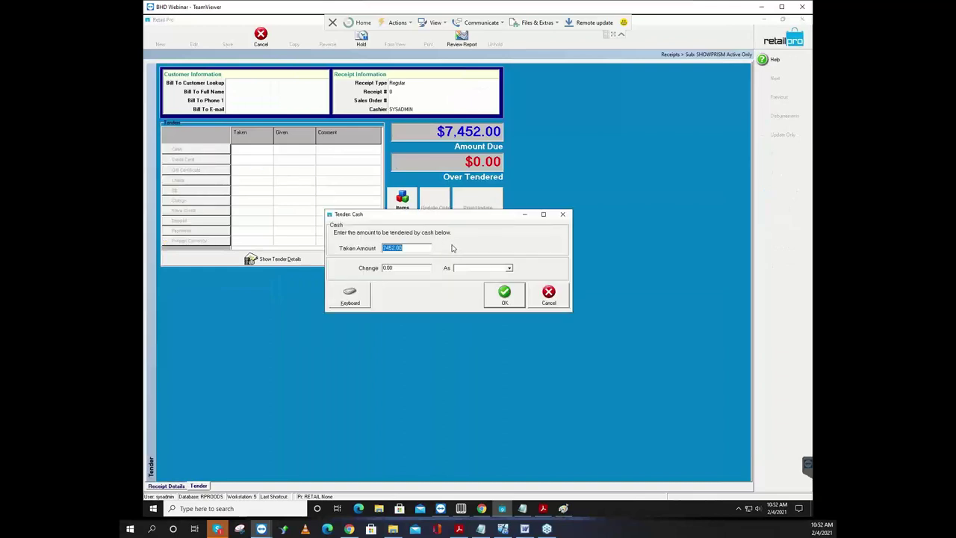
click(505, 297)
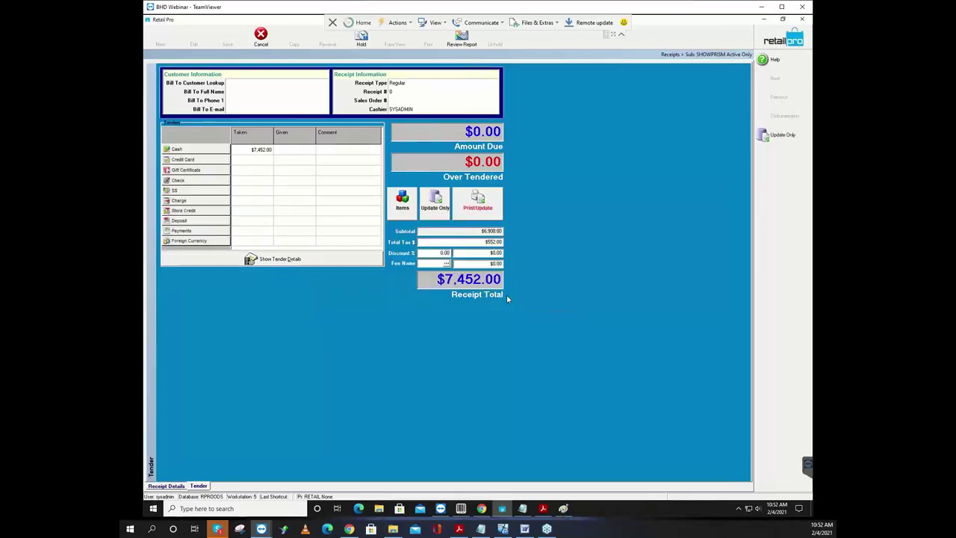
click(779, 139)
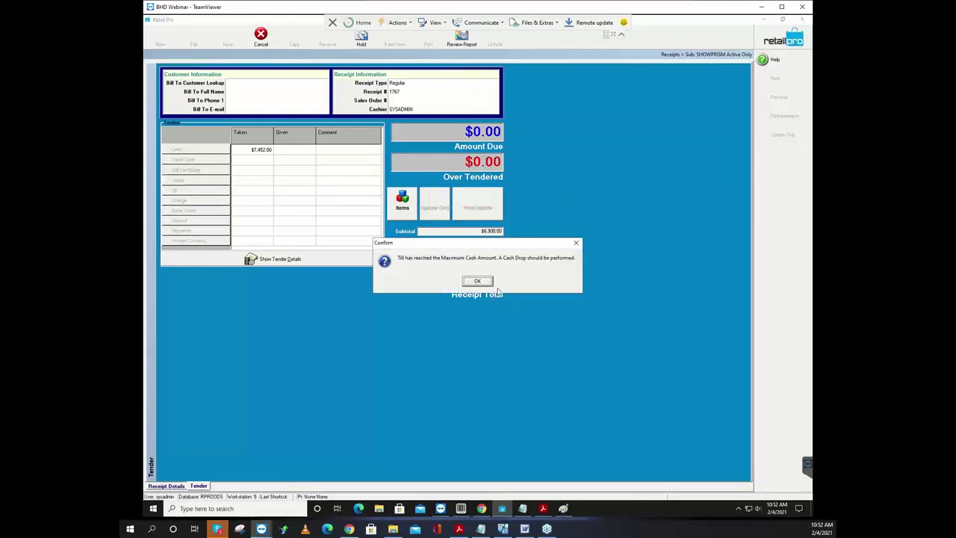
click(487, 283)
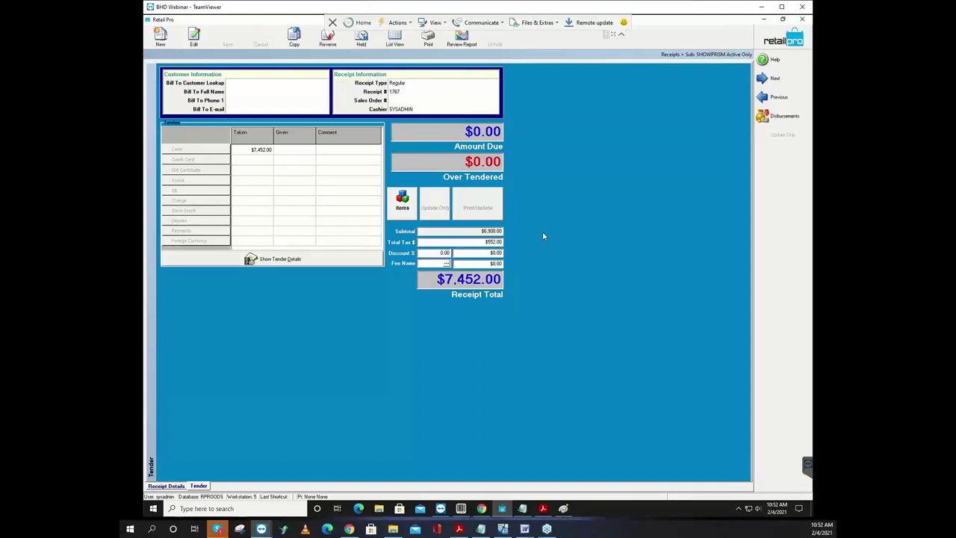
Step: Copy the completed STORE 1 receipt and set the last five TEAM JERSEY quantities to 8, 5, 8, 5 and 8
click(294, 37)
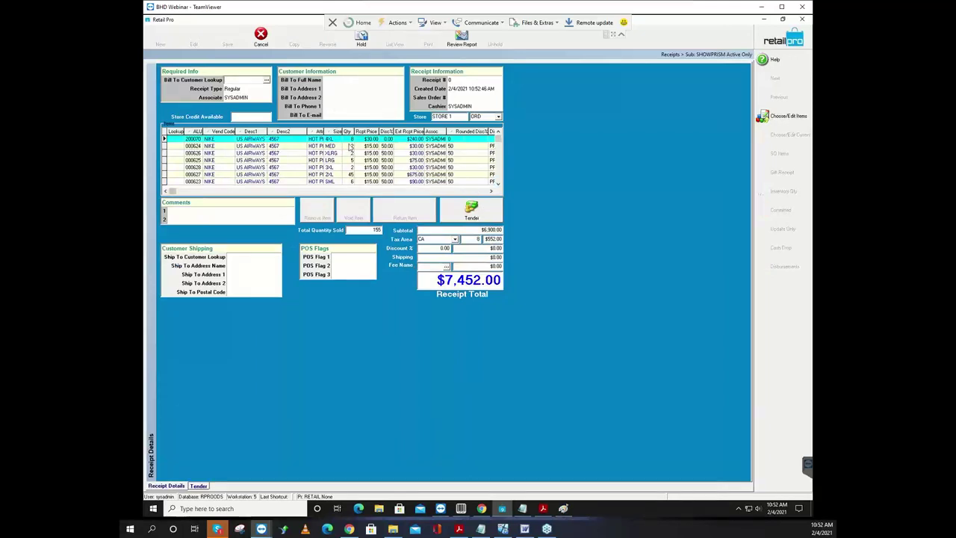
click(353, 152)
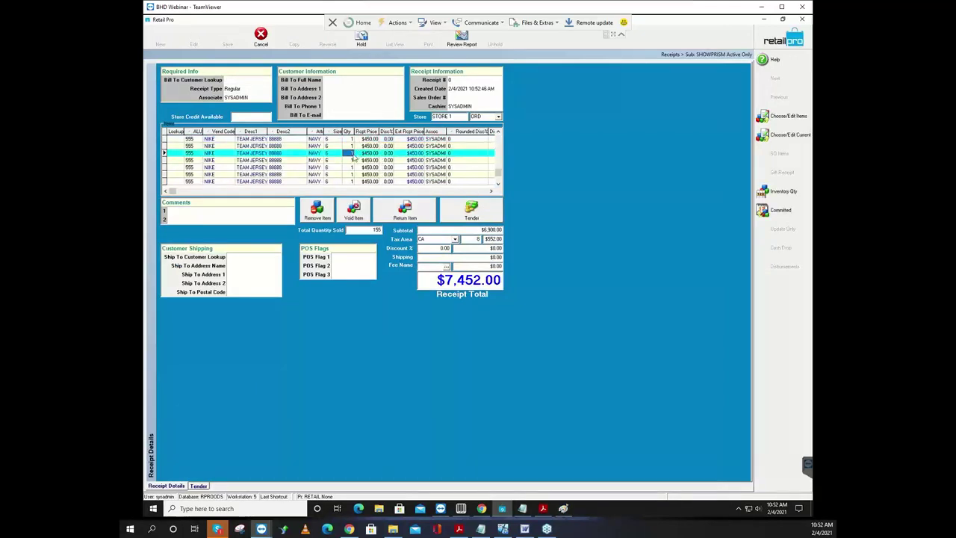
text(8)
key(Return)
text(5)
key(Return)
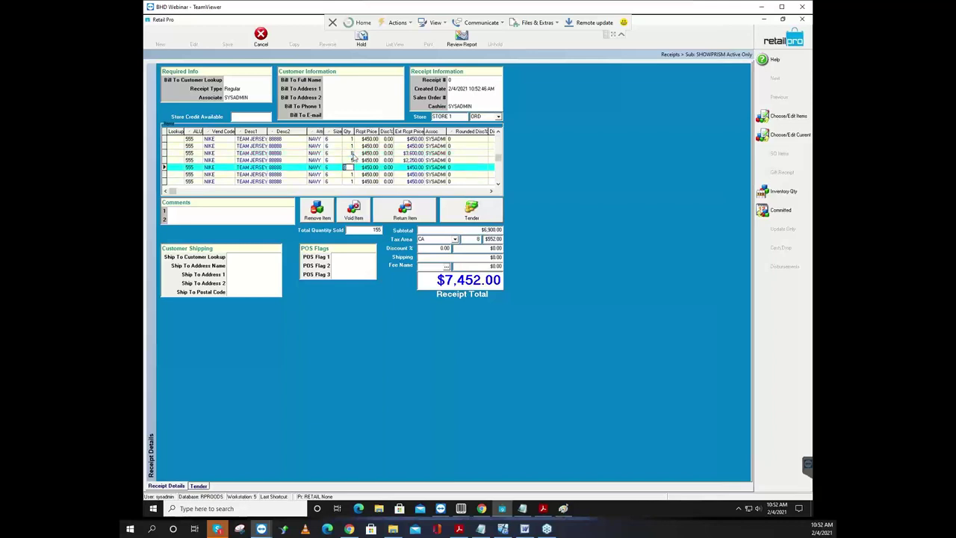
text(8)
key(Return)
text(5)
key(Return)
text(8)
key(Return)
text(8)
key(Return)
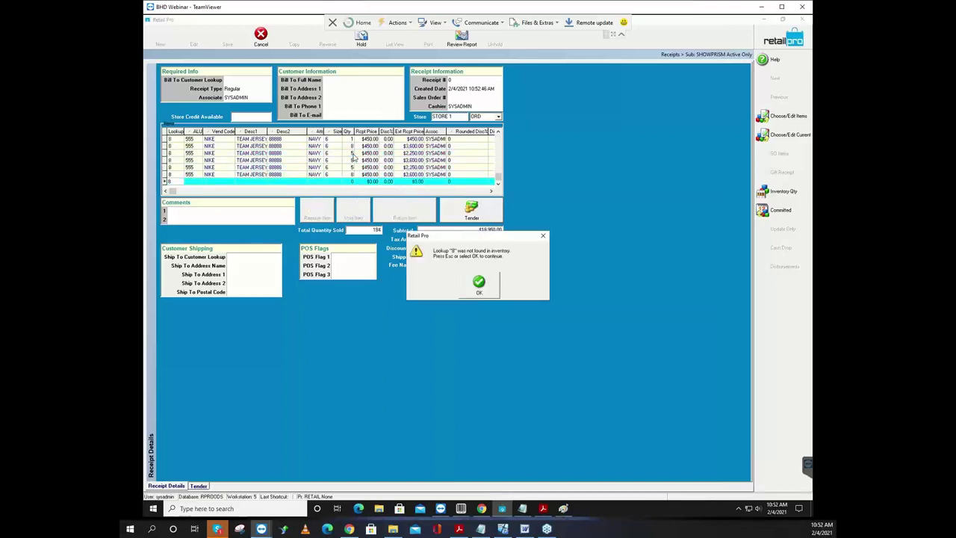
click(466, 282)
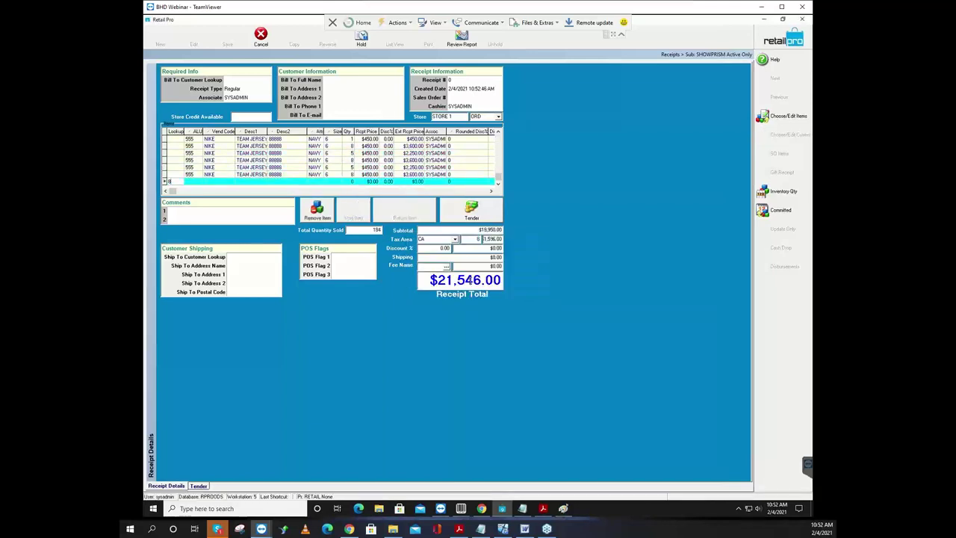
key(Tab)
key(Escape)
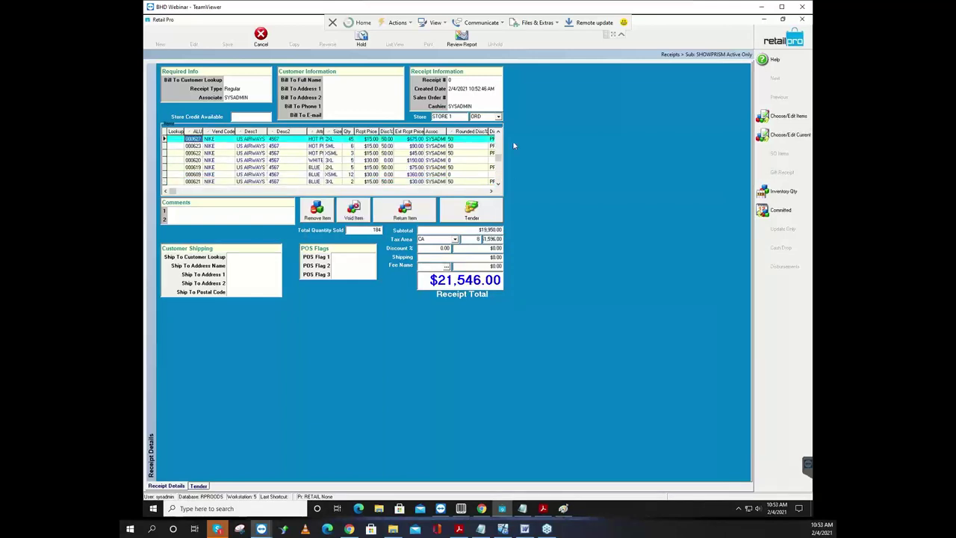
Step: Assign the copied receipt to a different store and complete it with a $21,546.00 cash tender
click(499, 117)
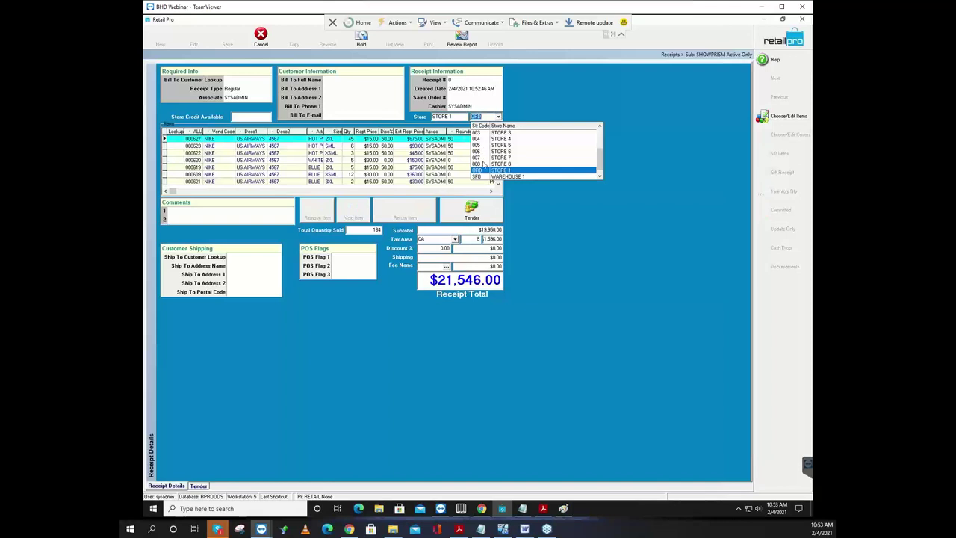
click(599, 126)
click(493, 136)
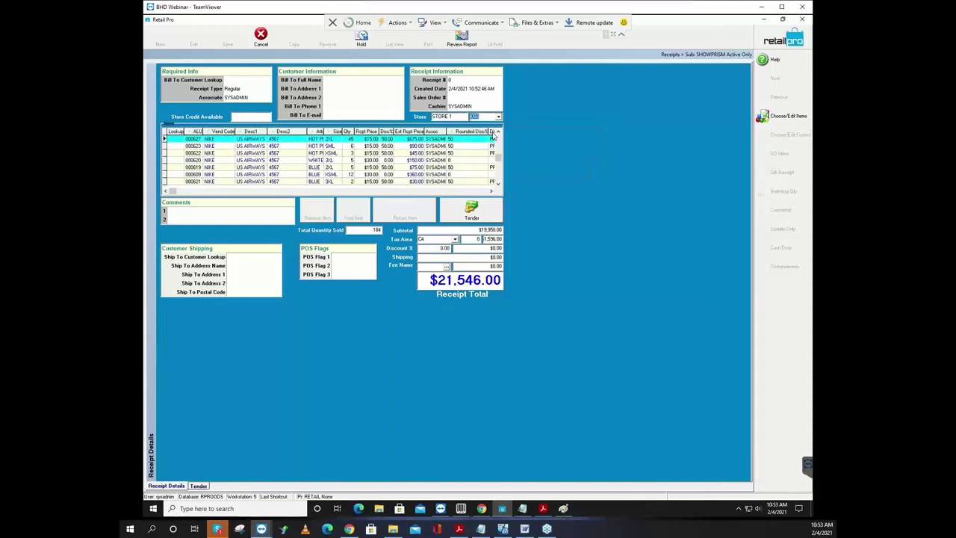
click(484, 216)
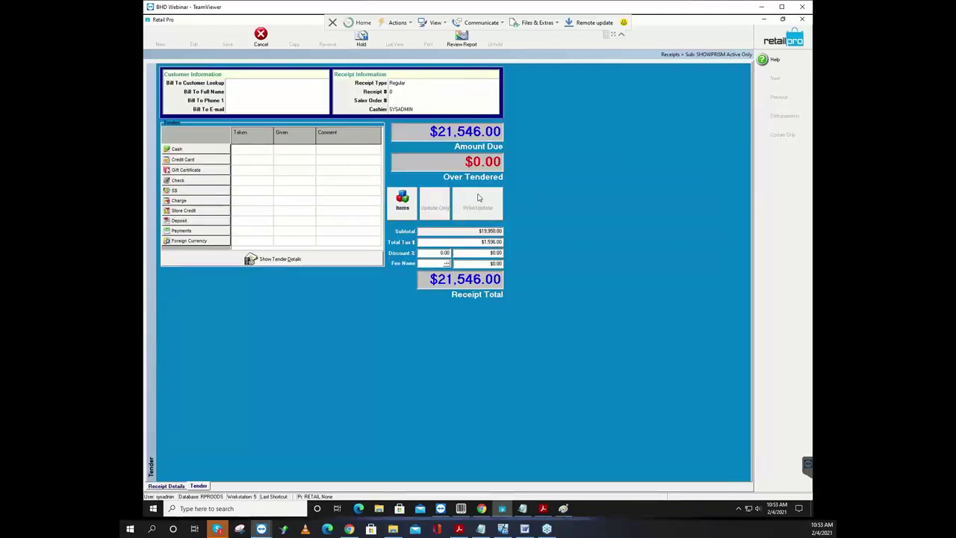
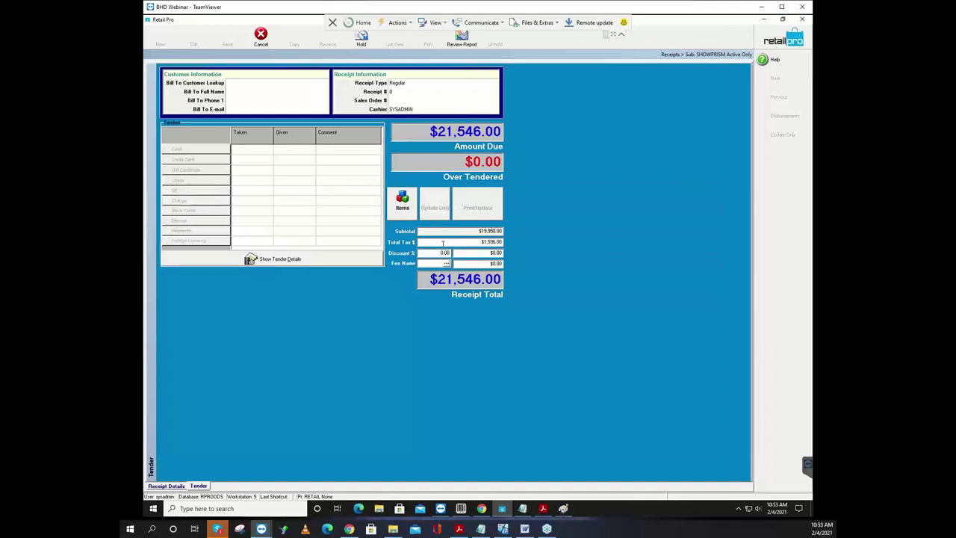
key(Return)
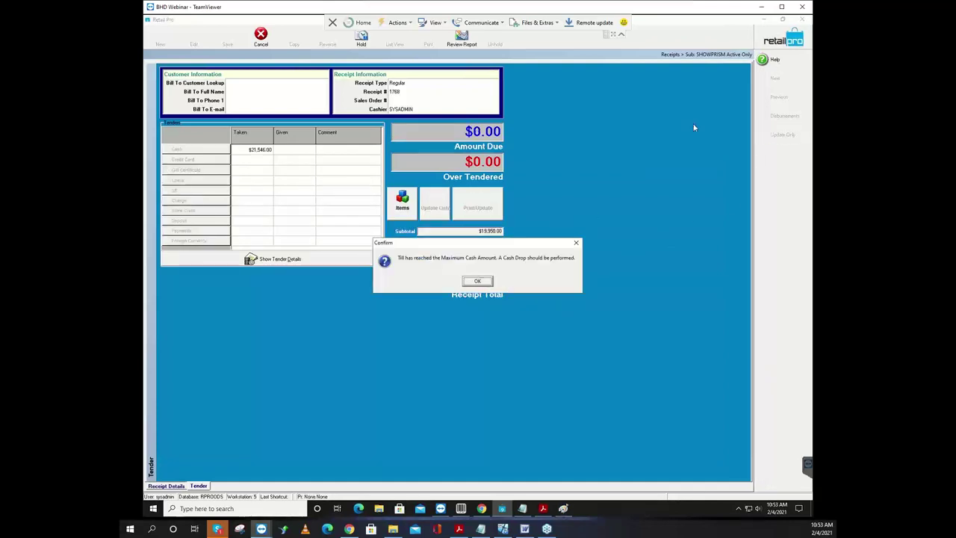
Step: Dismiss the cash drop notice and open the Auto Min/Max sales analysis options for the inventory
click(480, 282)
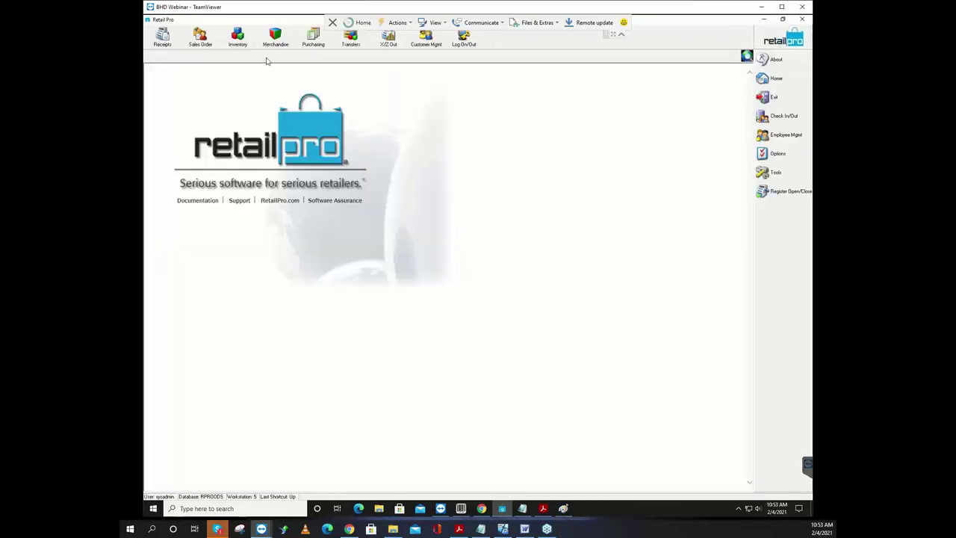
click(237, 36)
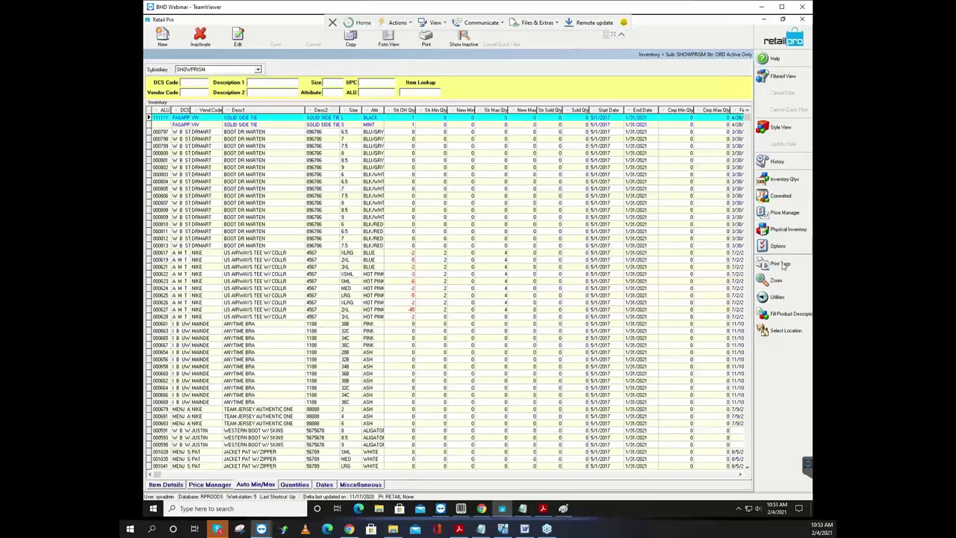
click(785, 295)
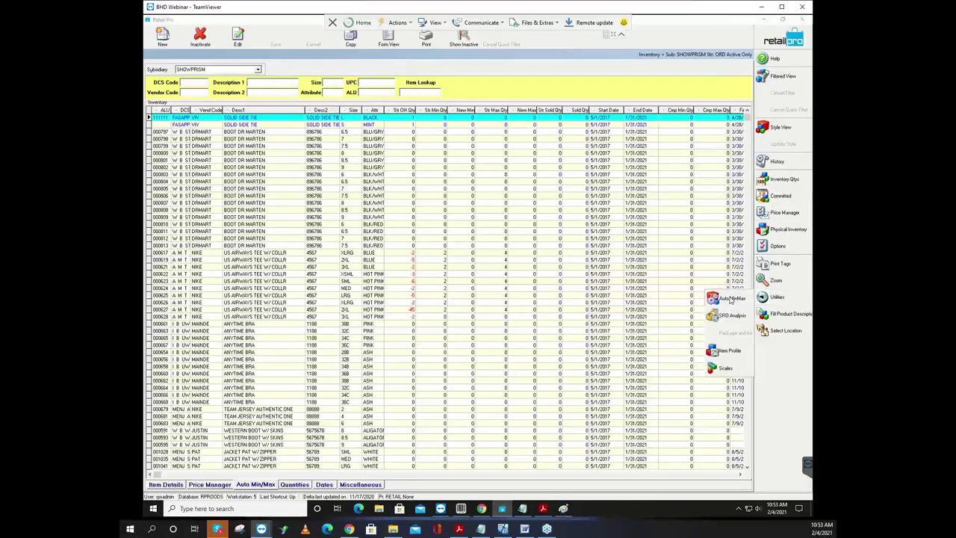
click(730, 298)
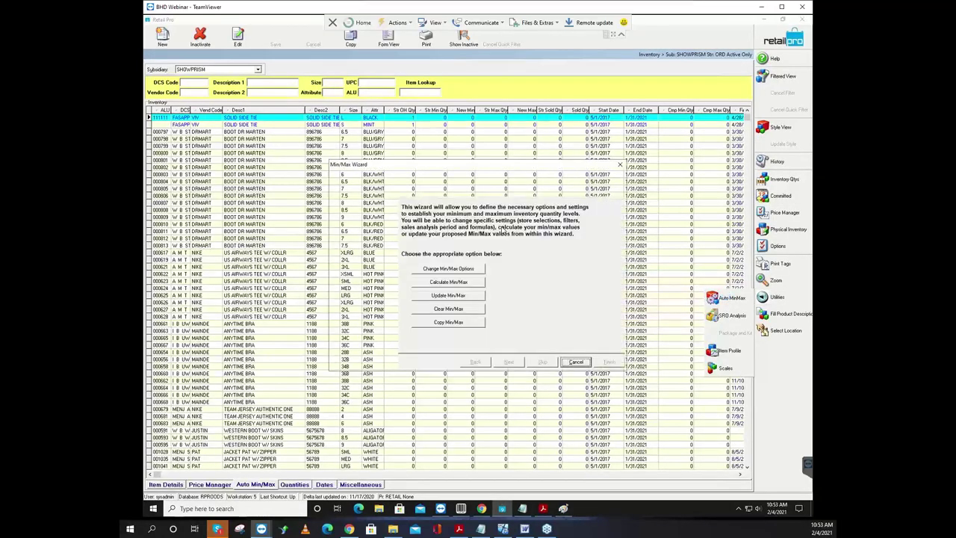
click(452, 270)
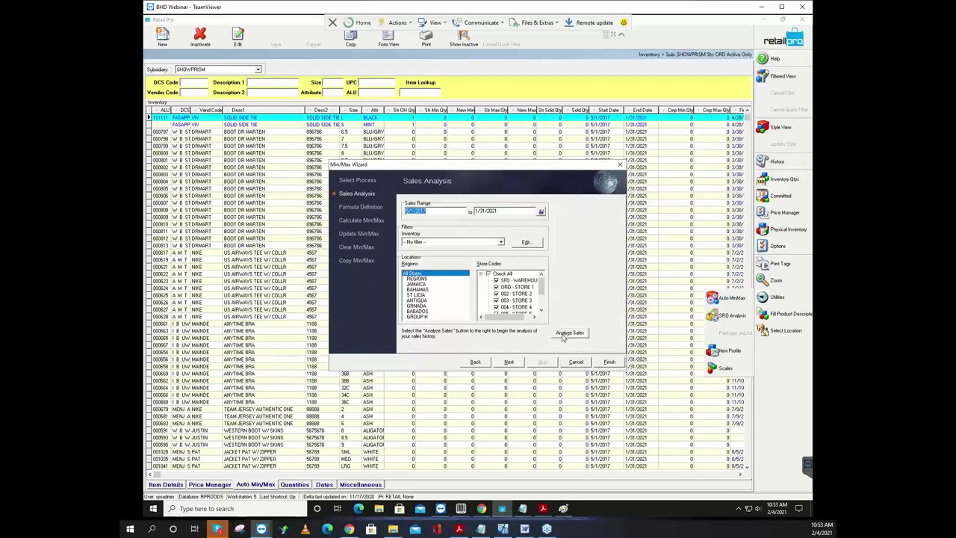
Step: Set the sales range to a dynamic day-based filter with a duration of 30 days starting 29 days ago
click(540, 212)
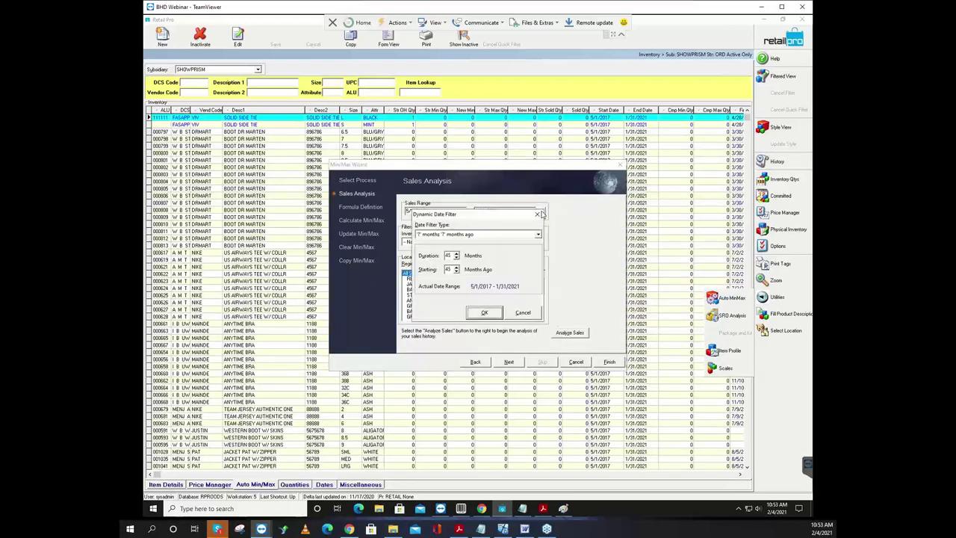
double_click(448, 255)
text(30)
double_click(446, 268)
text(29)
click(493, 235)
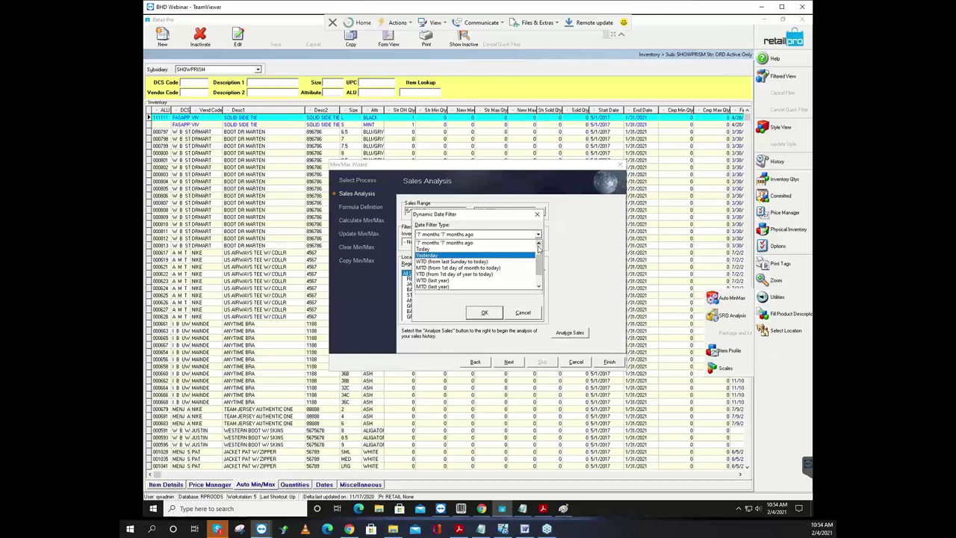
click(539, 244)
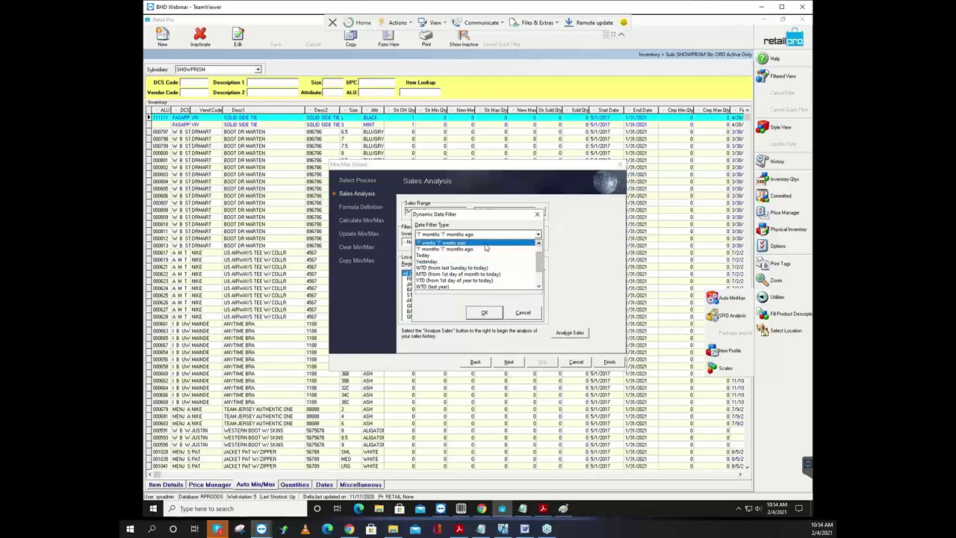
click(538, 244)
click(539, 244)
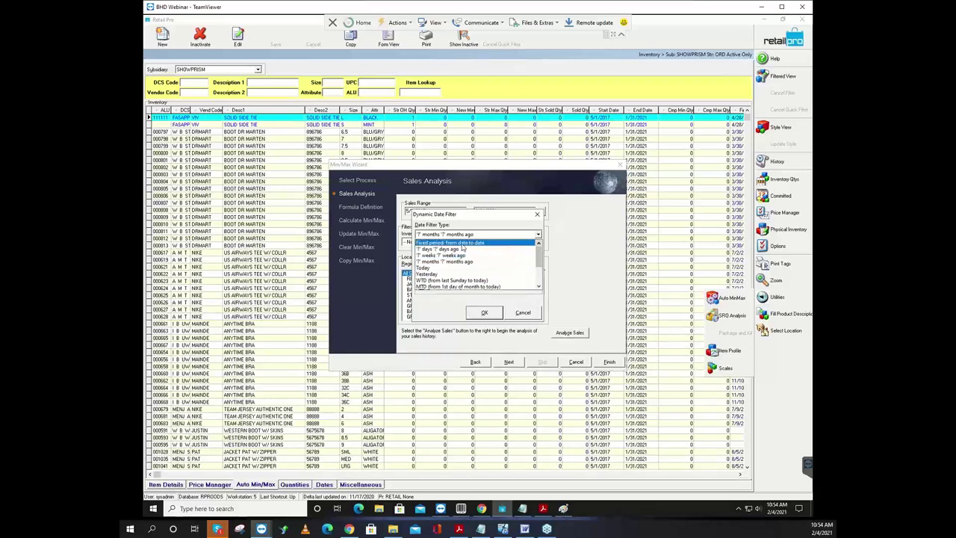
click(460, 247)
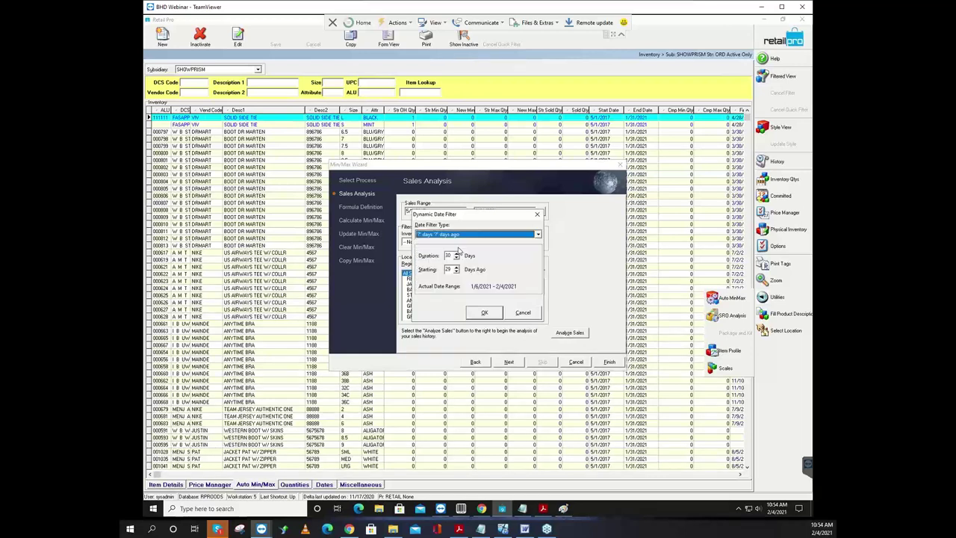
click(487, 313)
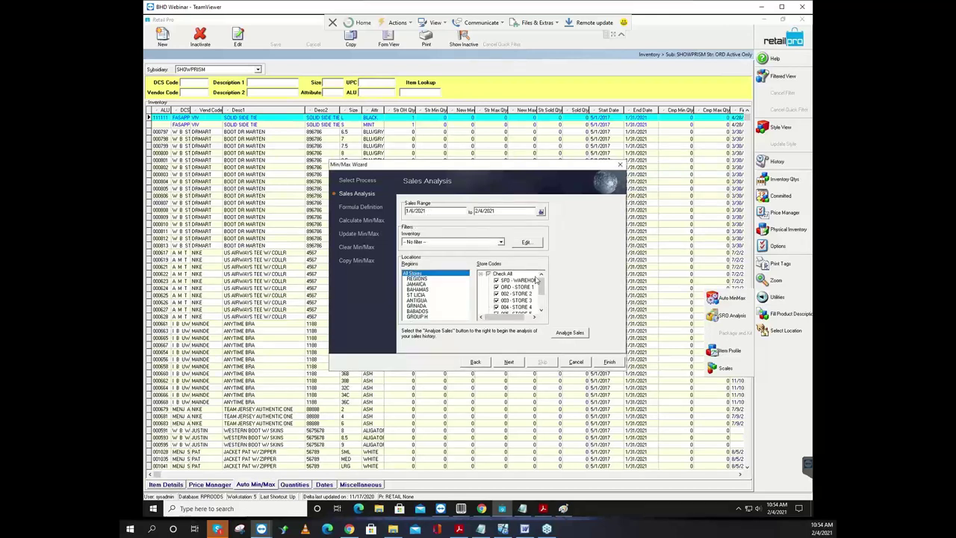
Step: Analyze sales for all stores, then finish the wizard and save the changed settings
click(570, 334)
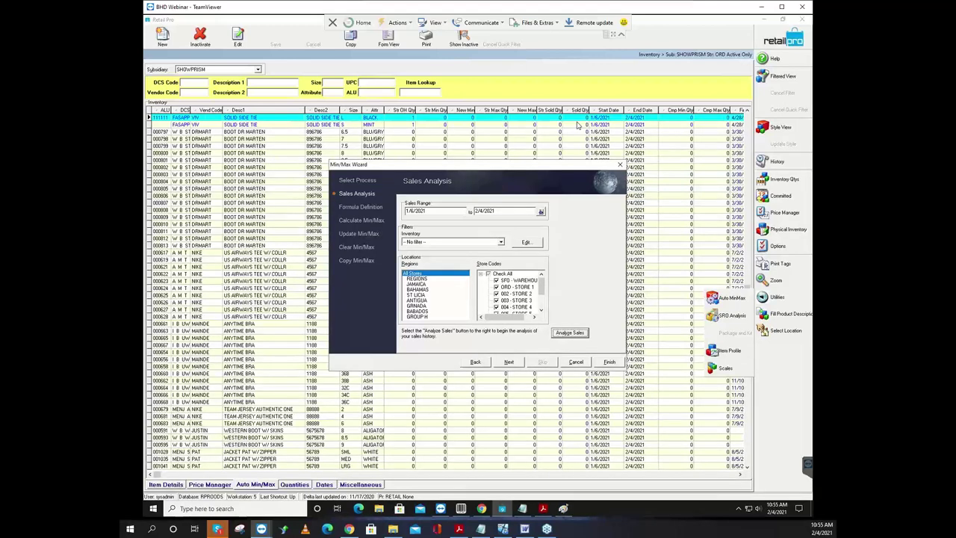
click(617, 363)
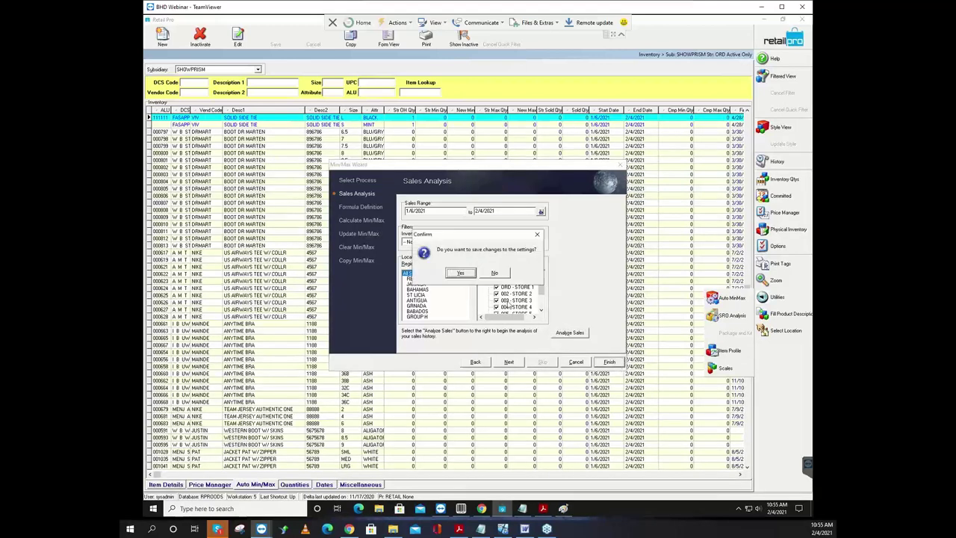
click(460, 274)
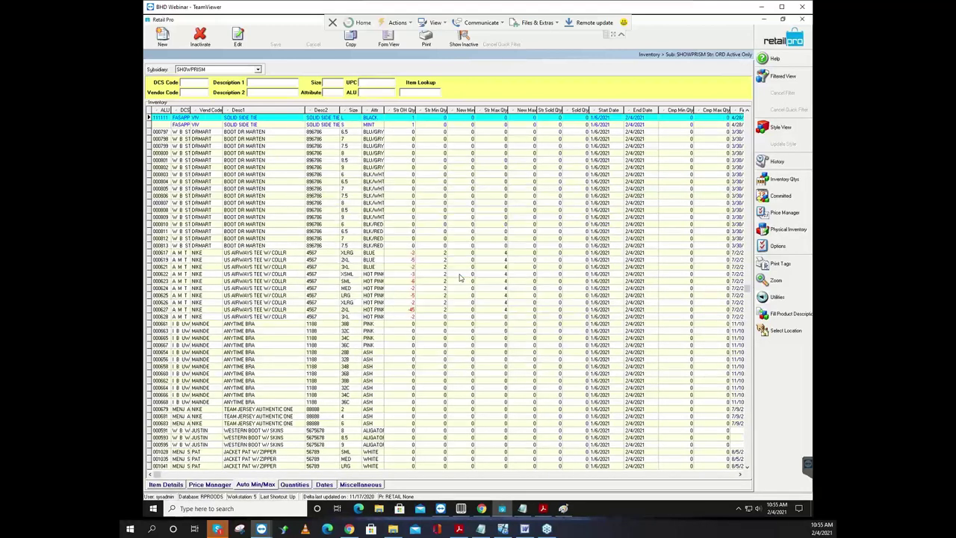
Step: Filter the inventory by Description 1 "US AIRWAYS TEE W/ COLLR" and check the sold quantities of its items
click(247, 82)
text(US AIRWAYS TEE W/ COLLR)
key(Return)
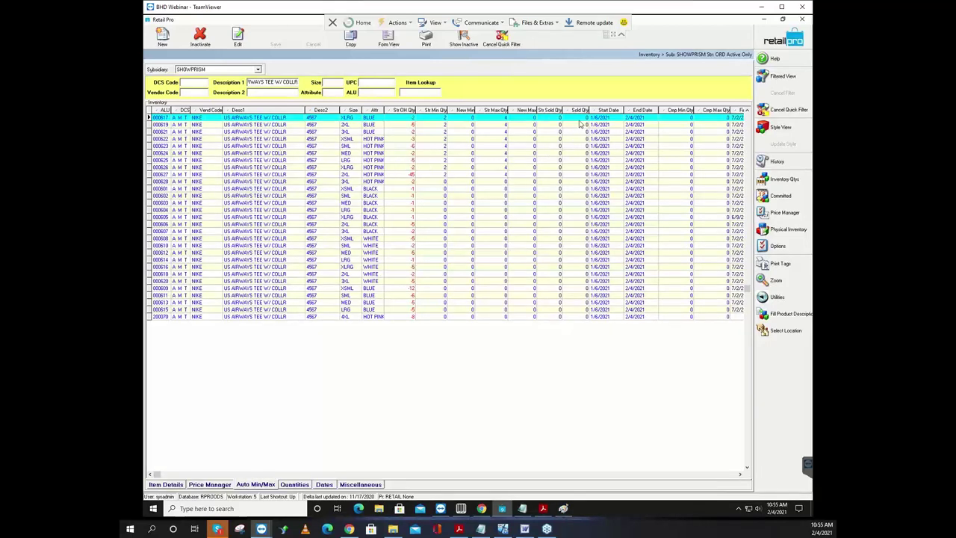
click(581, 161)
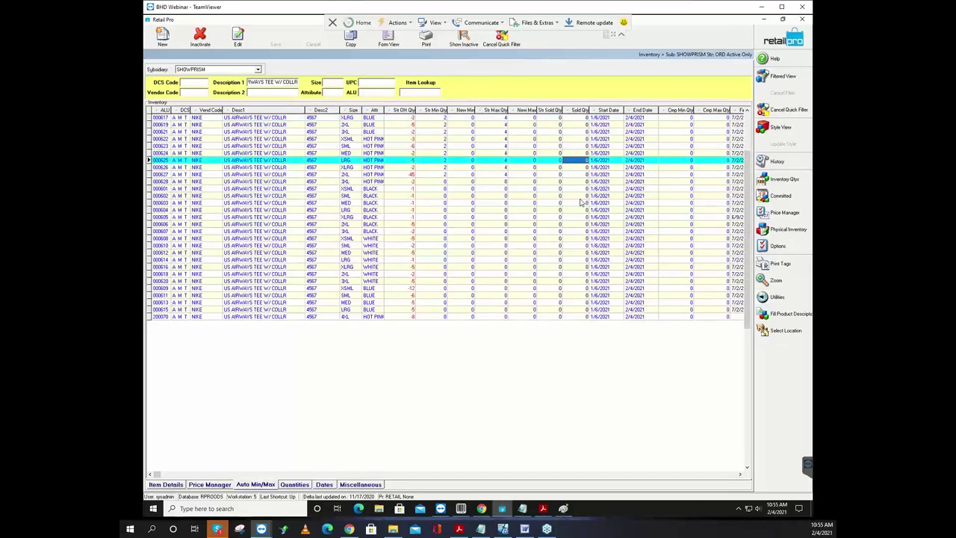
click(581, 202)
click(587, 239)
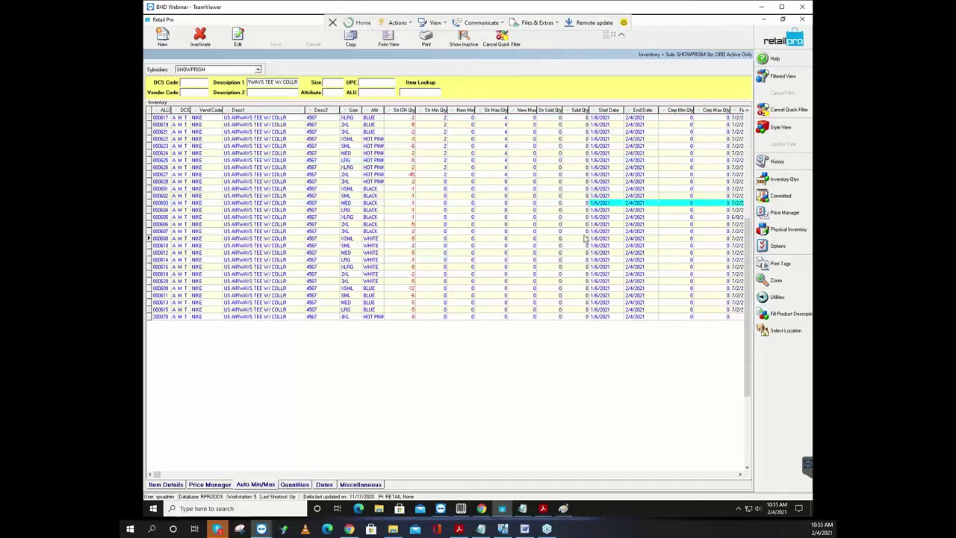
click(586, 274)
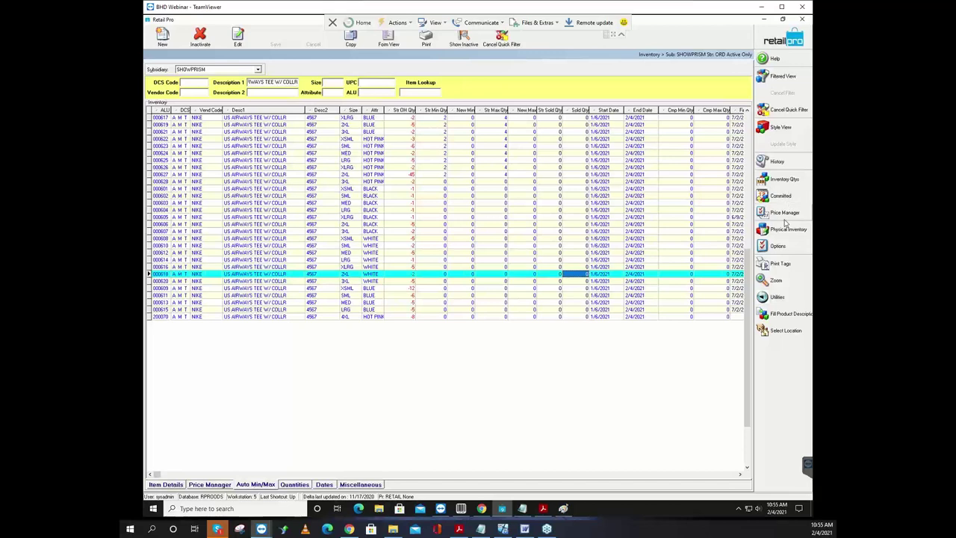
Step: Switch the inventory's current store to 002 - STORE 2 to view that store's quantities
click(784, 330)
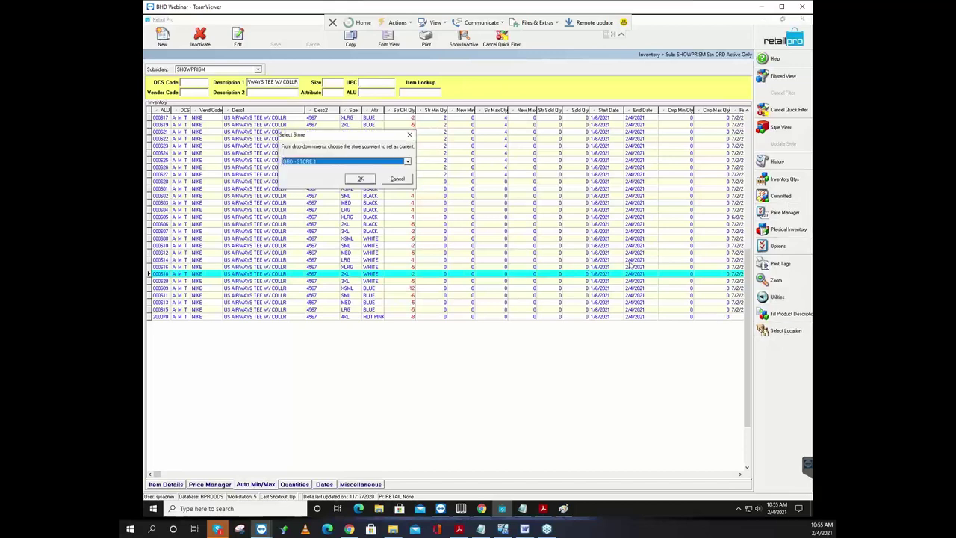
click(359, 162)
click(405, 170)
click(390, 162)
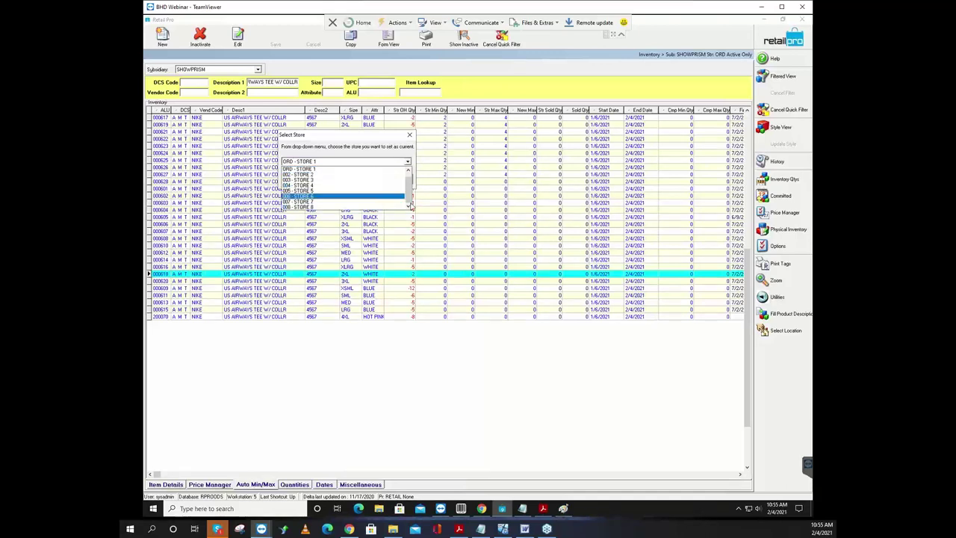
click(371, 174)
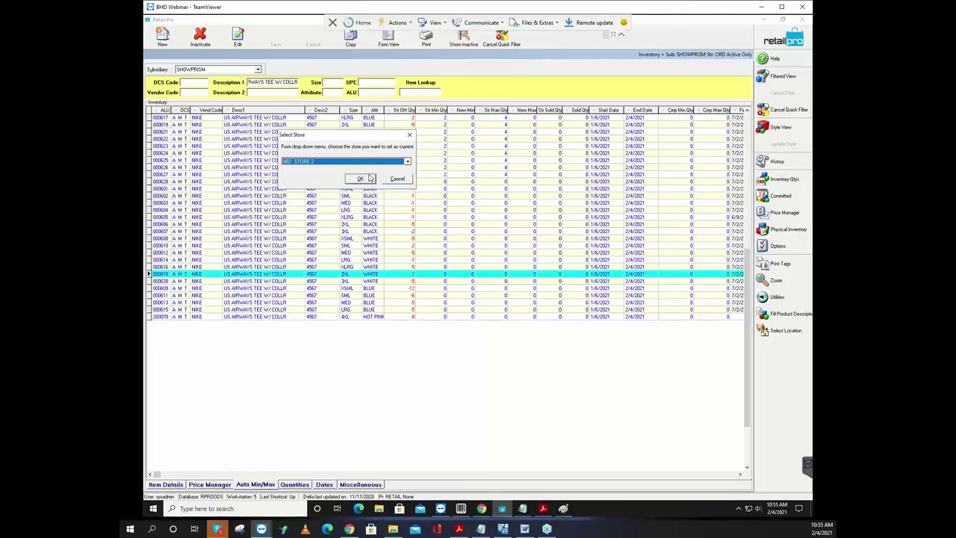
click(369, 179)
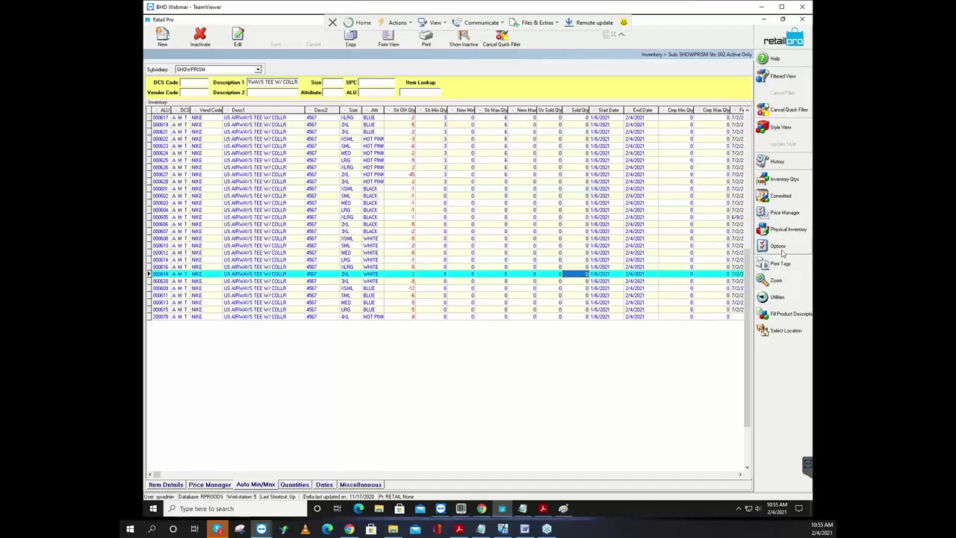
Step: Review the Auto Min/Max sales analysis options, then cancel the wizard and save the settings
click(778, 297)
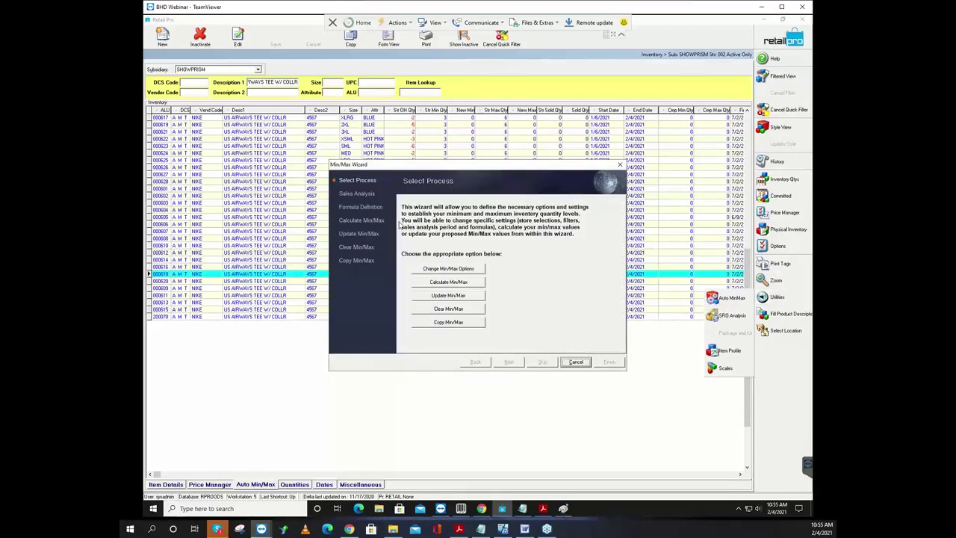
click(478, 270)
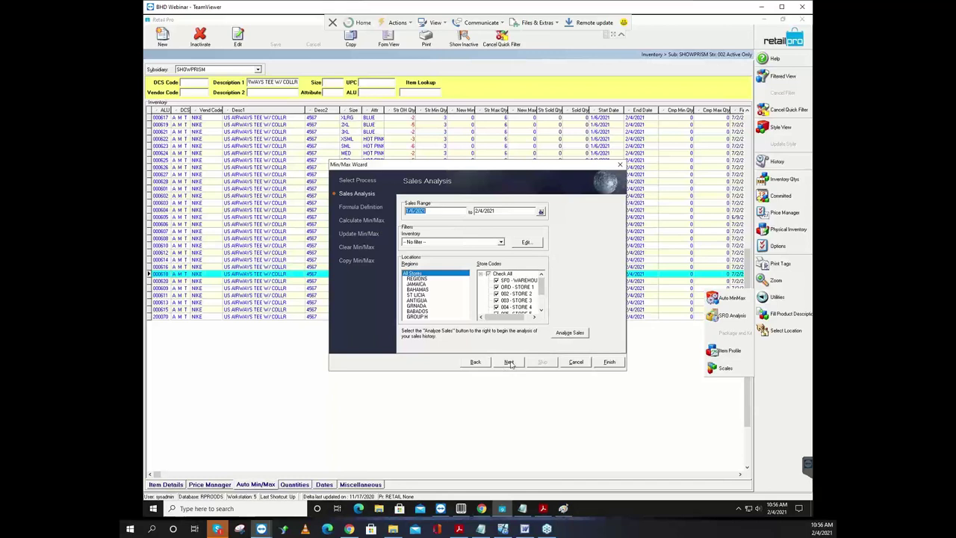
click(582, 364)
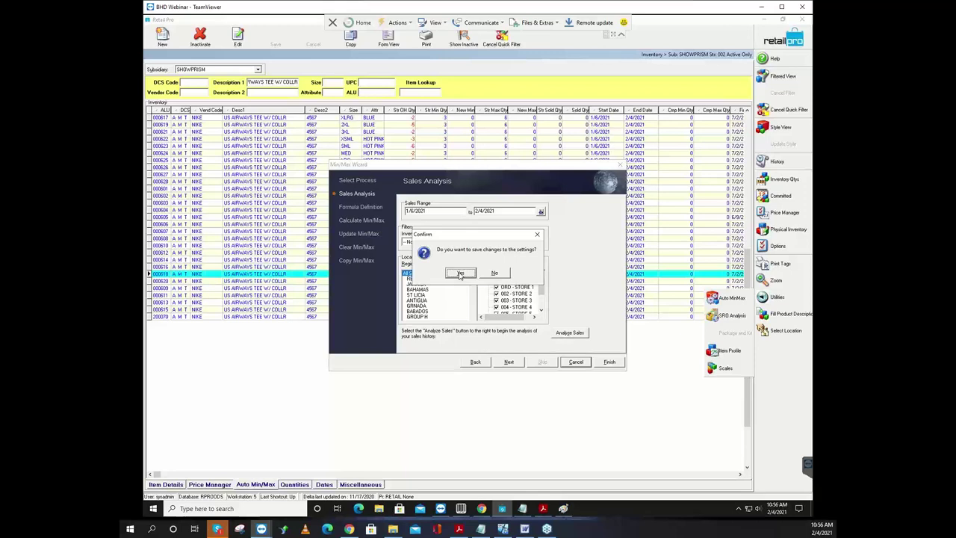
click(460, 273)
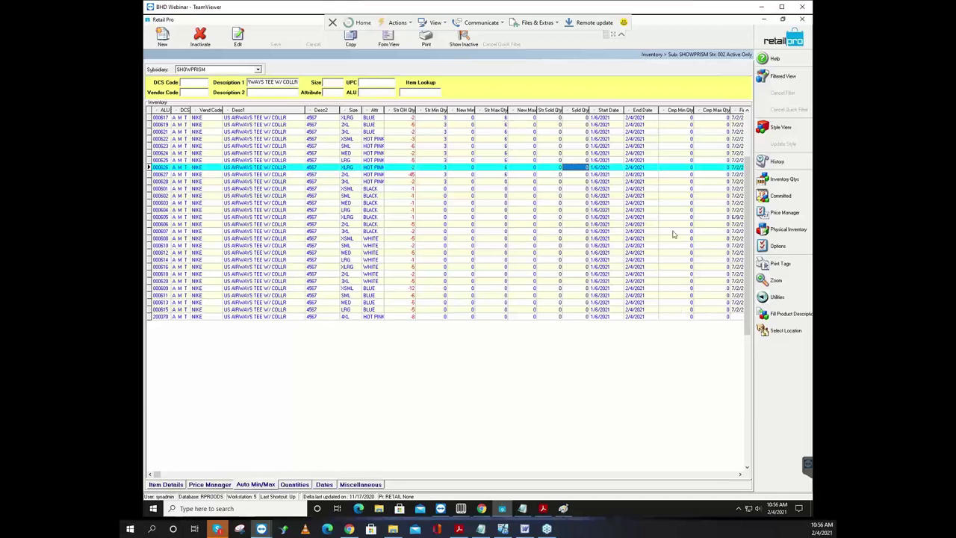
Step: Go to the receipts list and check which stores the three most recent receipts belong to
click(777, 298)
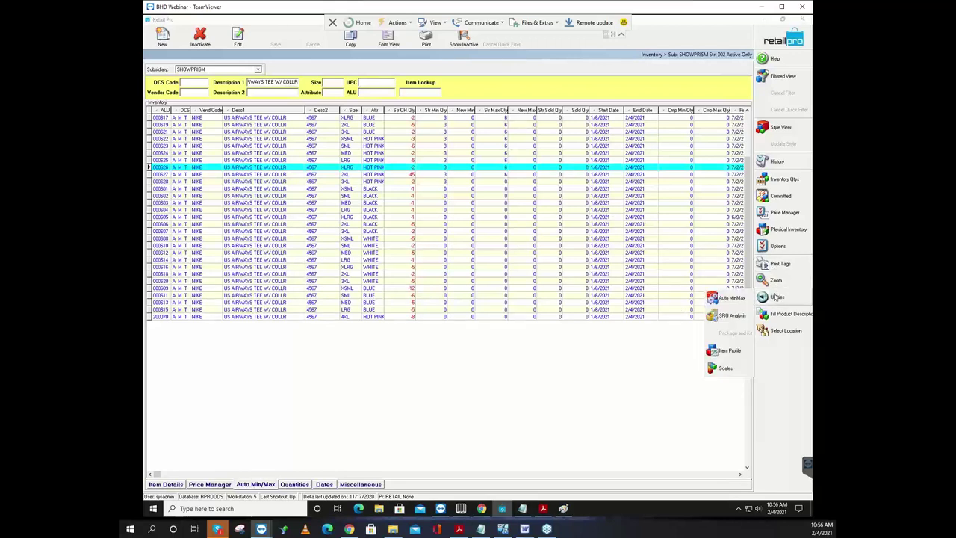
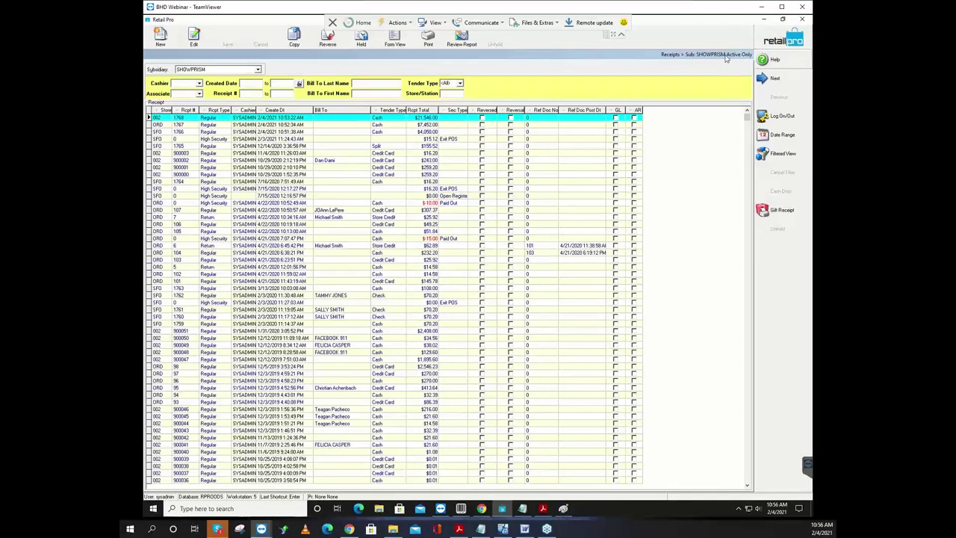
click(166, 131)
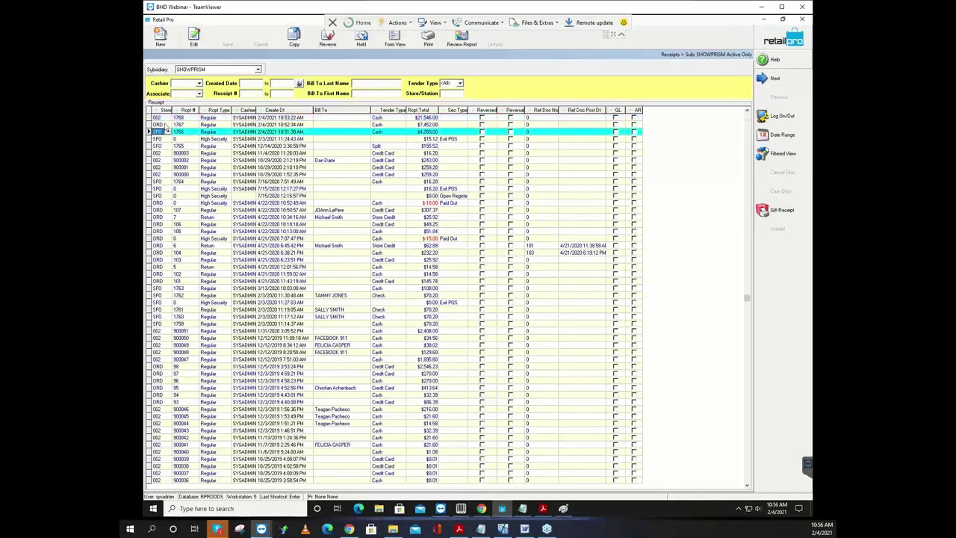
click(166, 124)
click(166, 118)
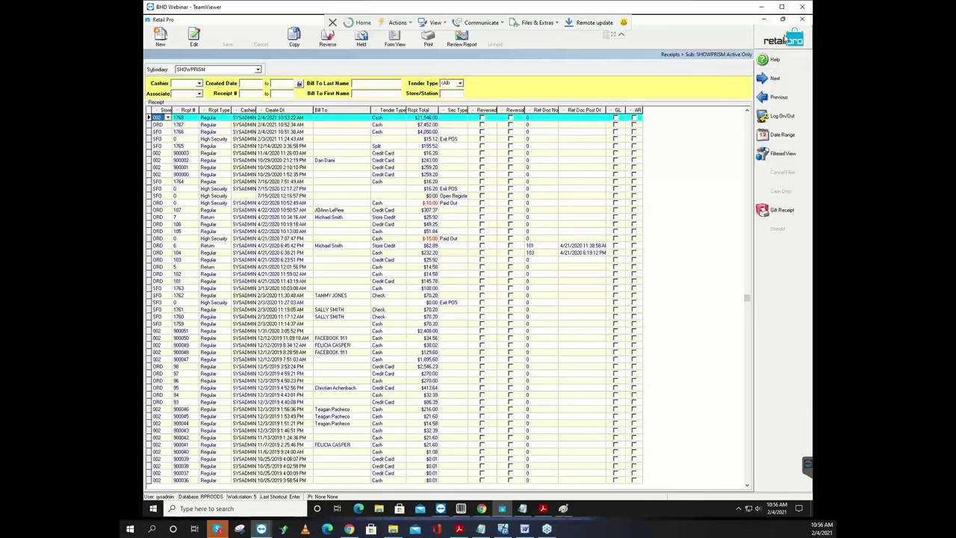
Step: Return to the inventory and reopen the Auto Min/Max sales analysis options
click(784, 39)
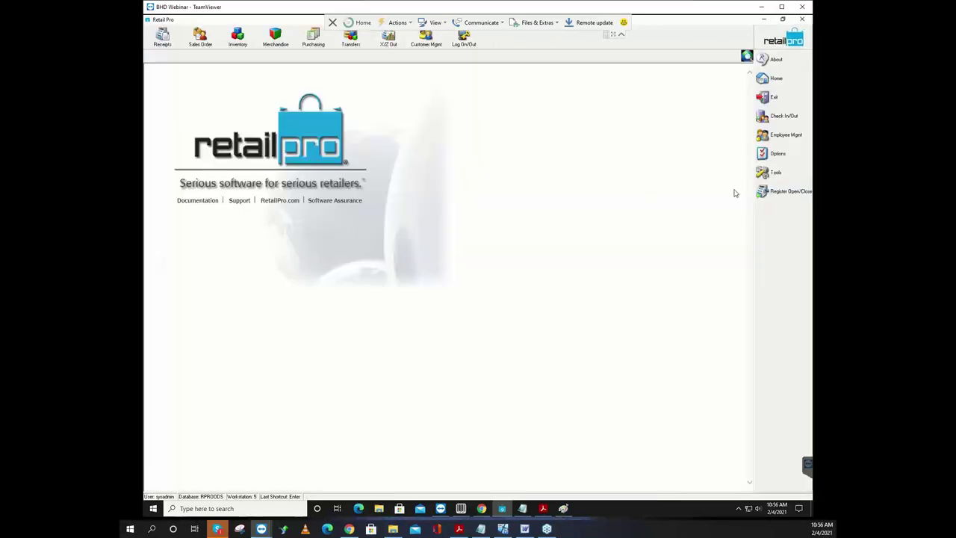
click(237, 42)
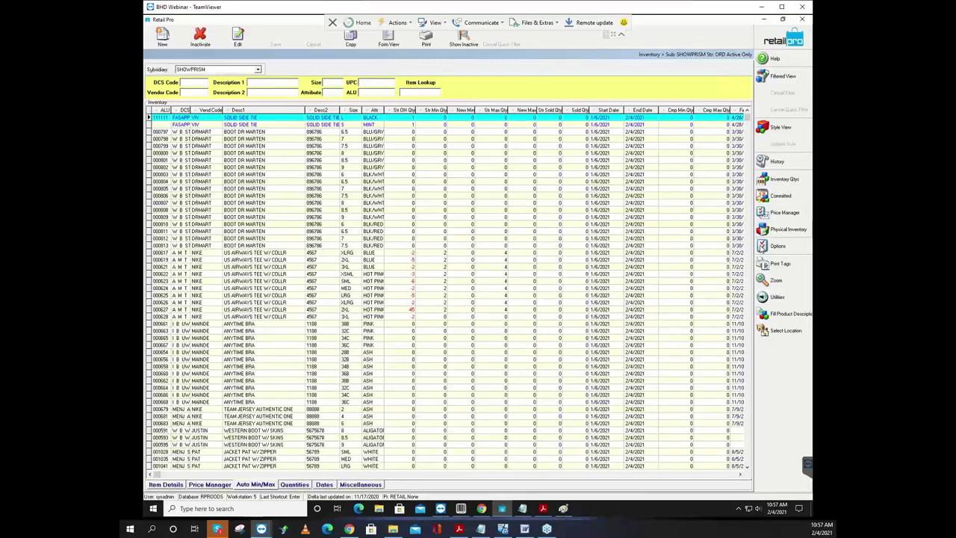
click(776, 297)
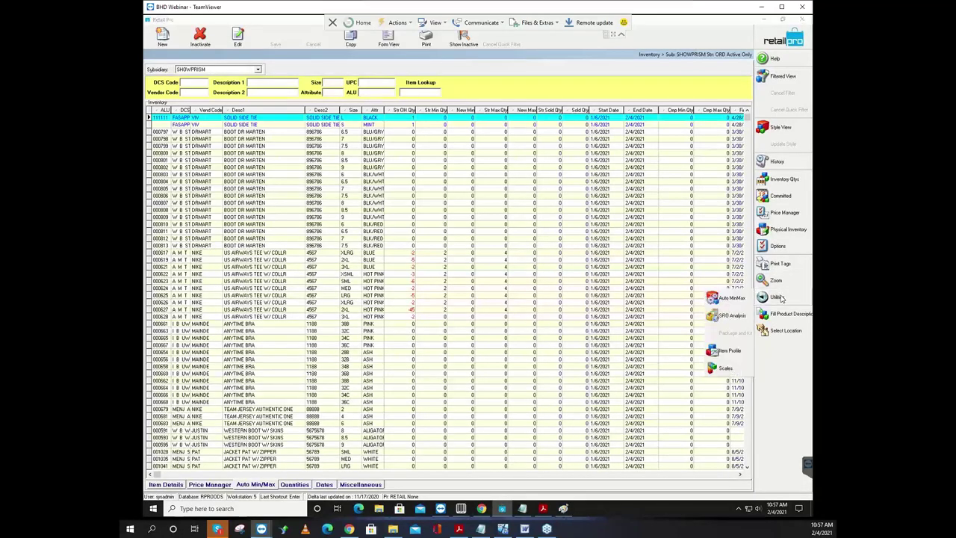
click(739, 300)
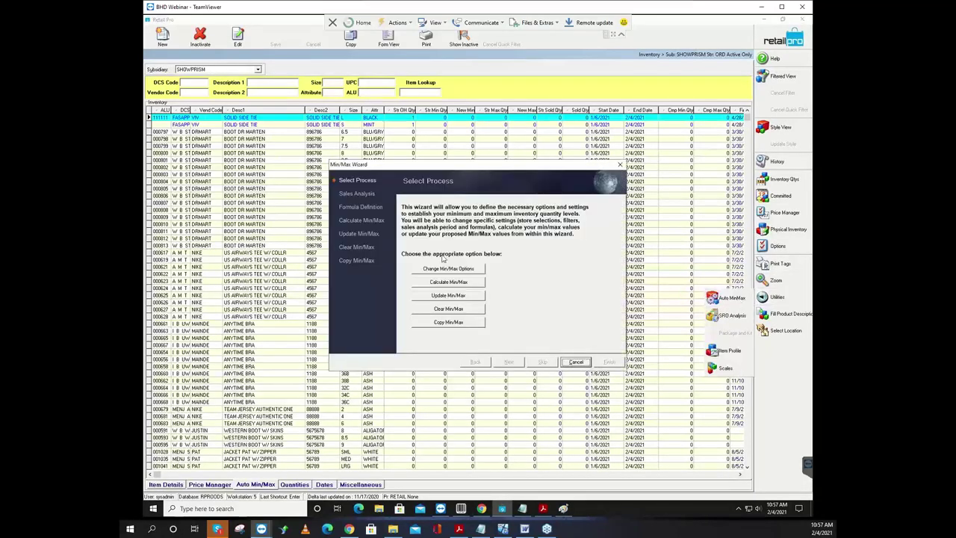
click(450, 269)
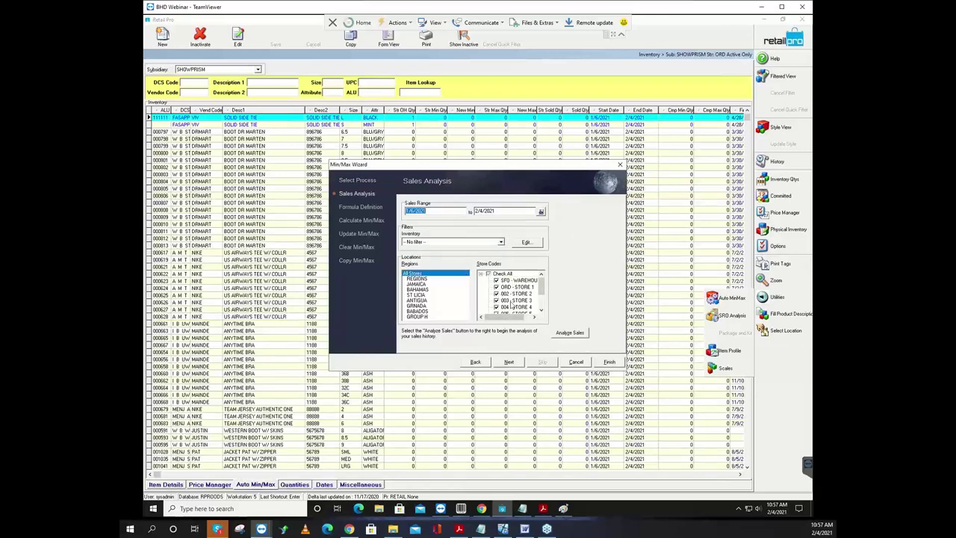
Step: Limit the sales analysis locations to SFO - WAREHOUSE 1, ORD - STORE 1 and 002 - STORE 2
click(541, 312)
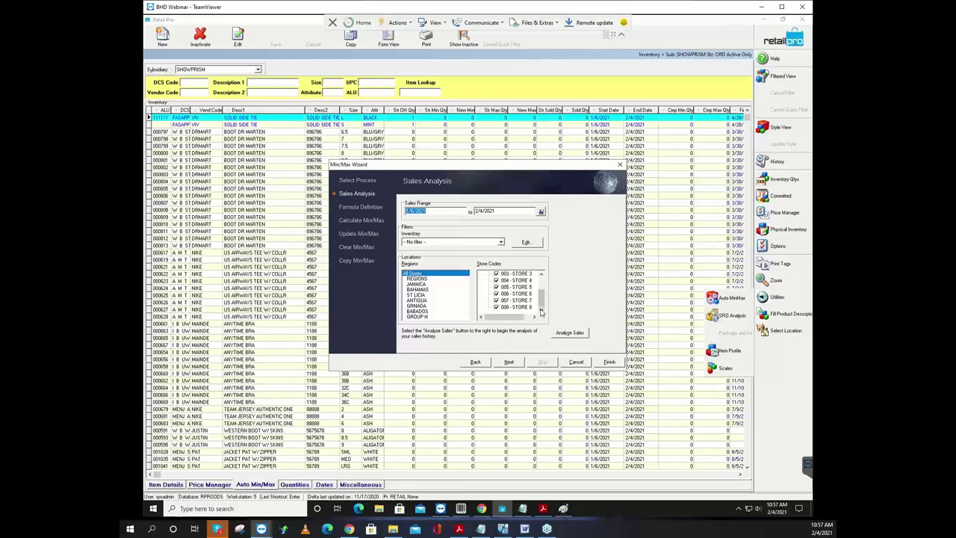
click(541, 281)
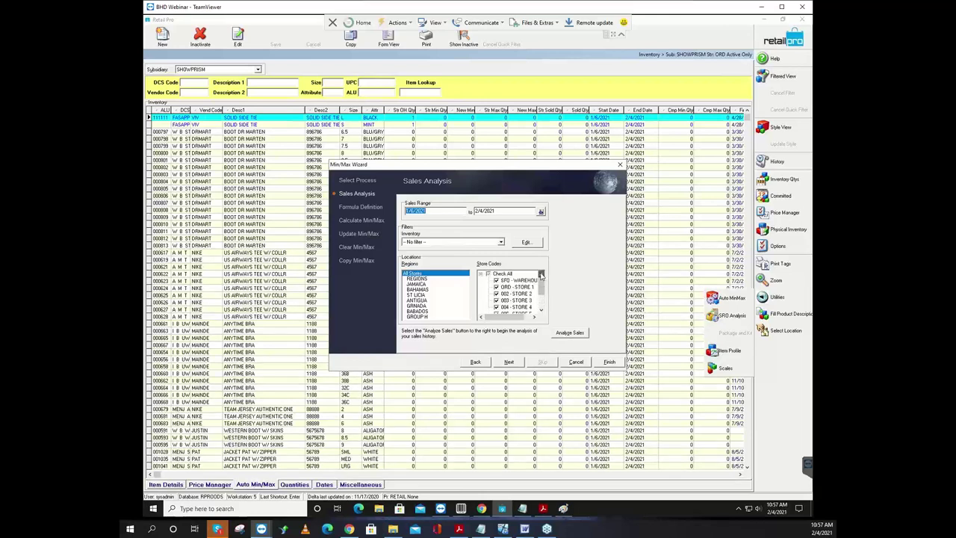
click(488, 274)
click(496, 280)
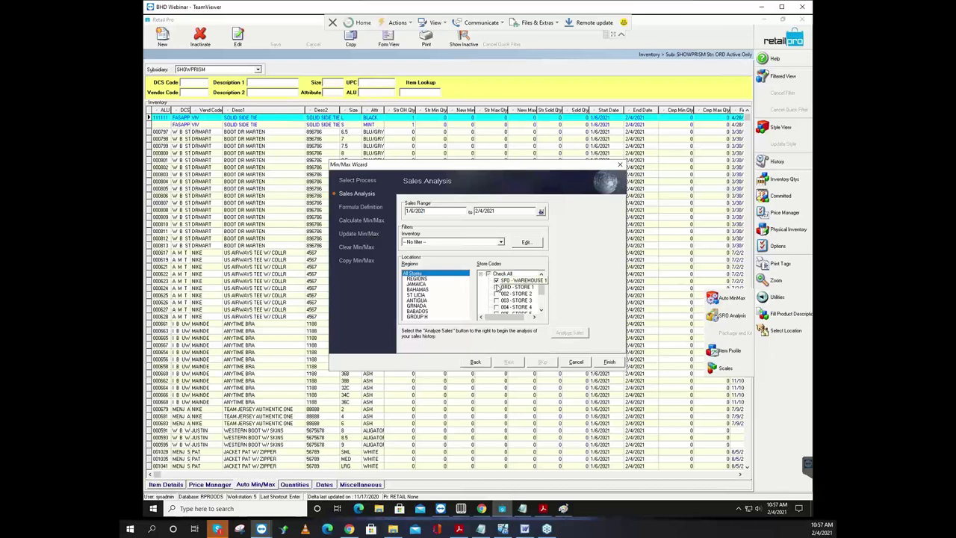
click(496, 287)
click(496, 294)
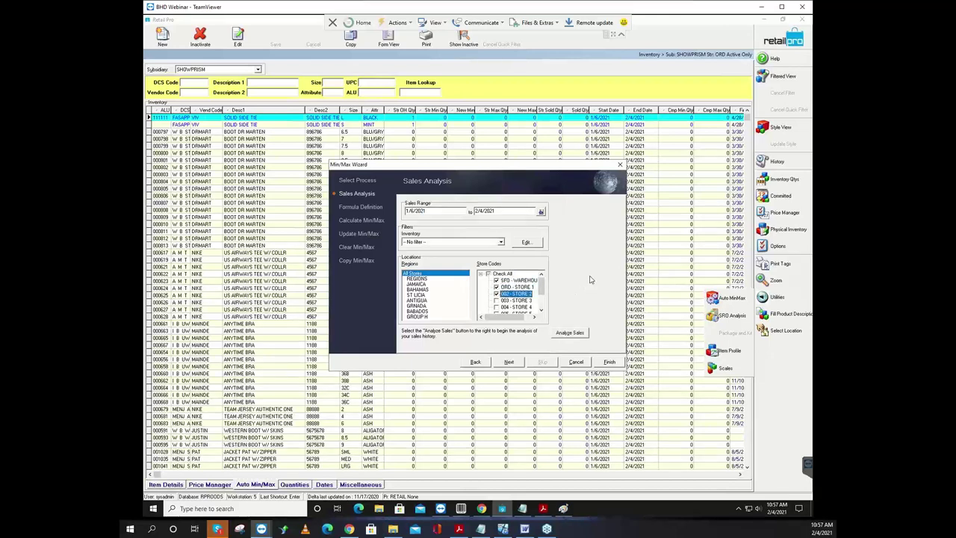
Step: Apply the Nike inventory filter and run the sales analysis for the selected stores, then close the wizard
click(533, 245)
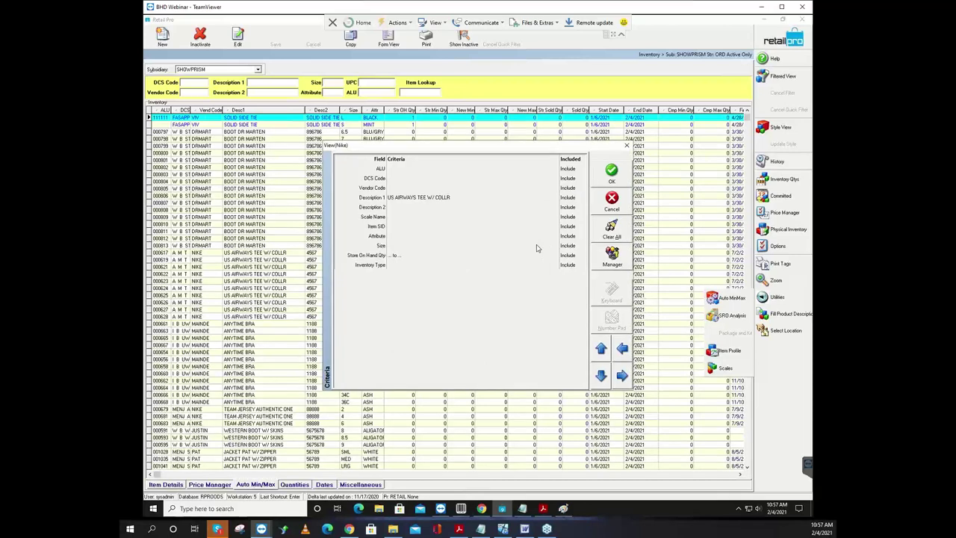
click(613, 178)
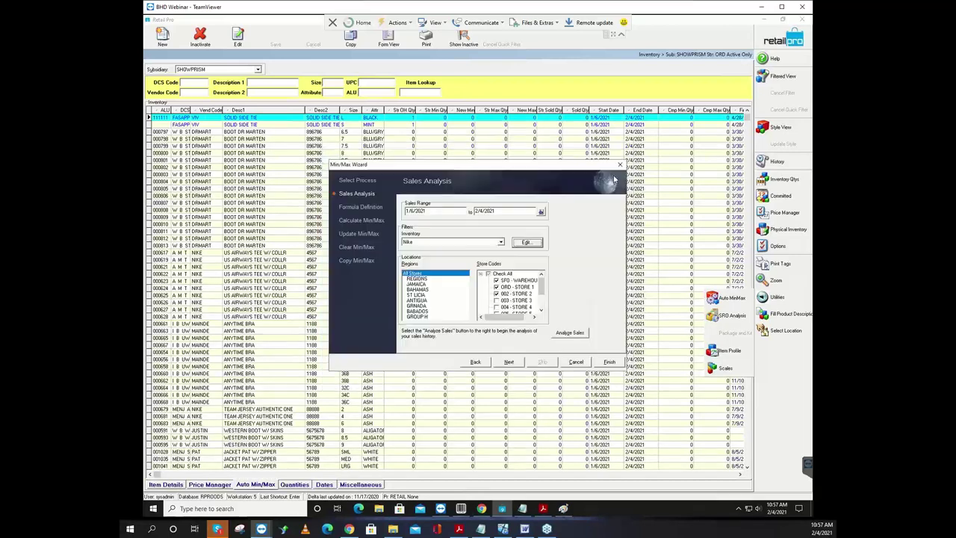
click(575, 333)
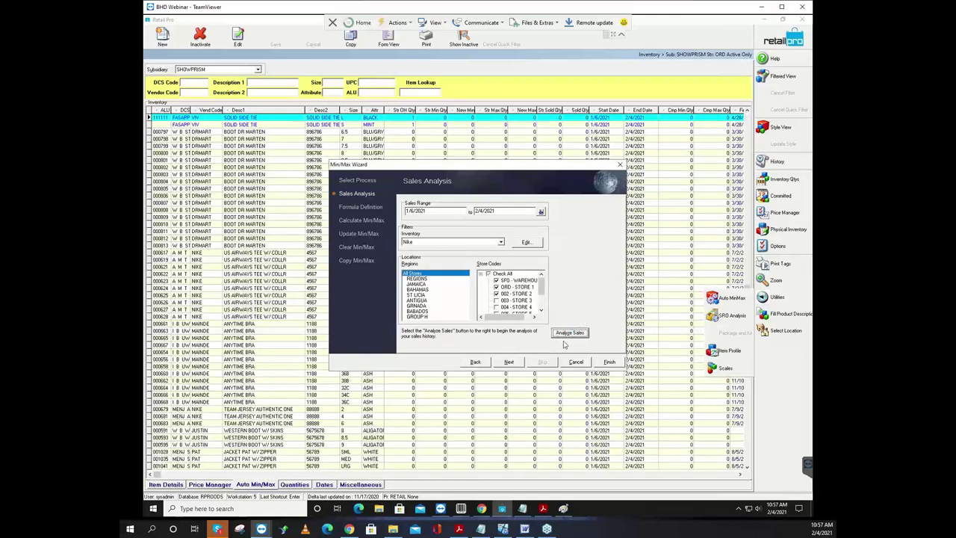
click(584, 363)
click(462, 274)
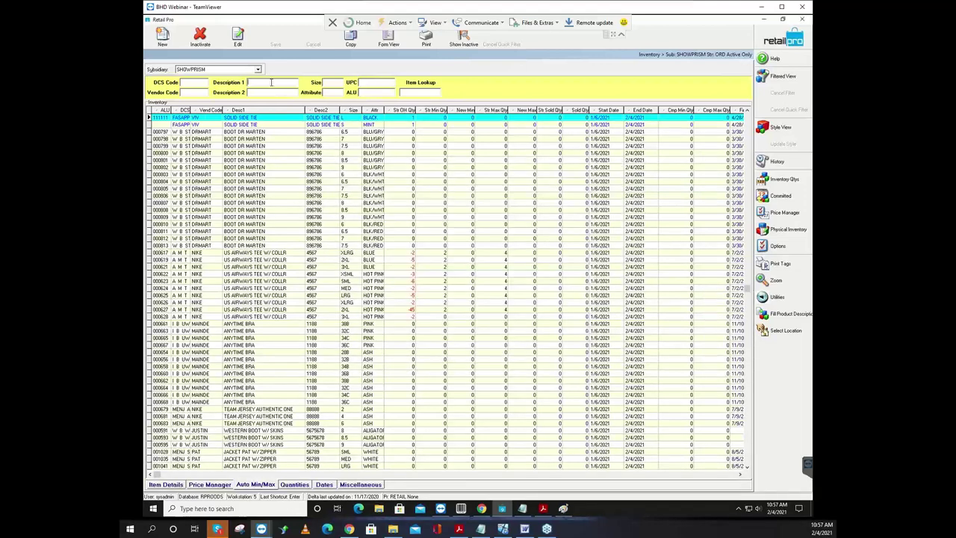
Step: Filter the inventory by Description 1 "US AIRWAYS TEE W/ COLLR" and check the items' sold quantities
text(US AIRWAYS TEE W/ COLLR)
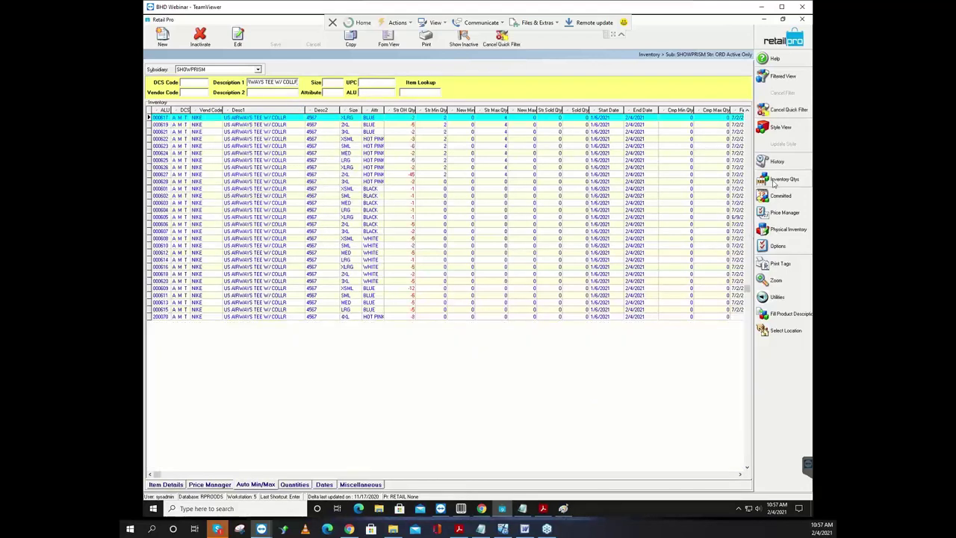
click(583, 210)
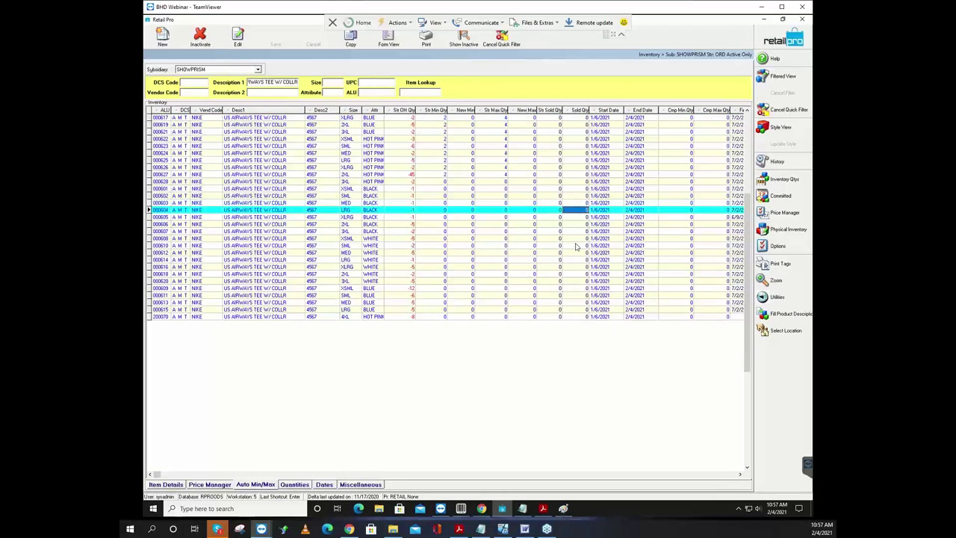
click(577, 246)
click(587, 191)
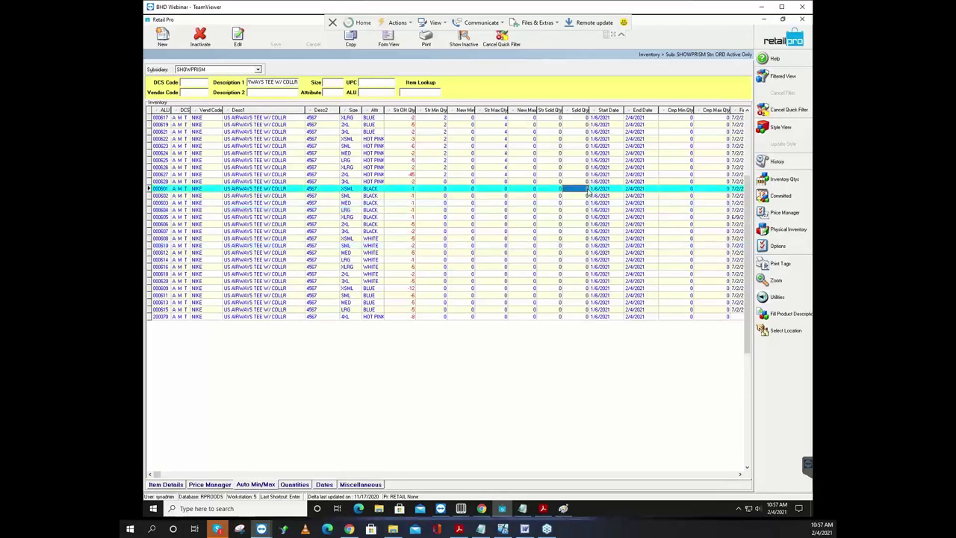
Step: Reopen the Auto Min/Max options and advance past the sales analysis to the formula definitions
click(785, 296)
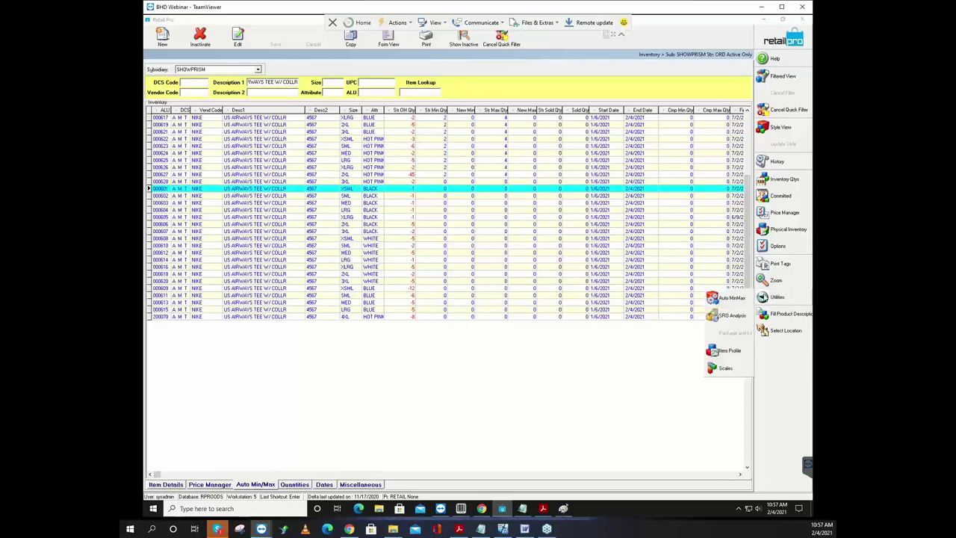
click(732, 298)
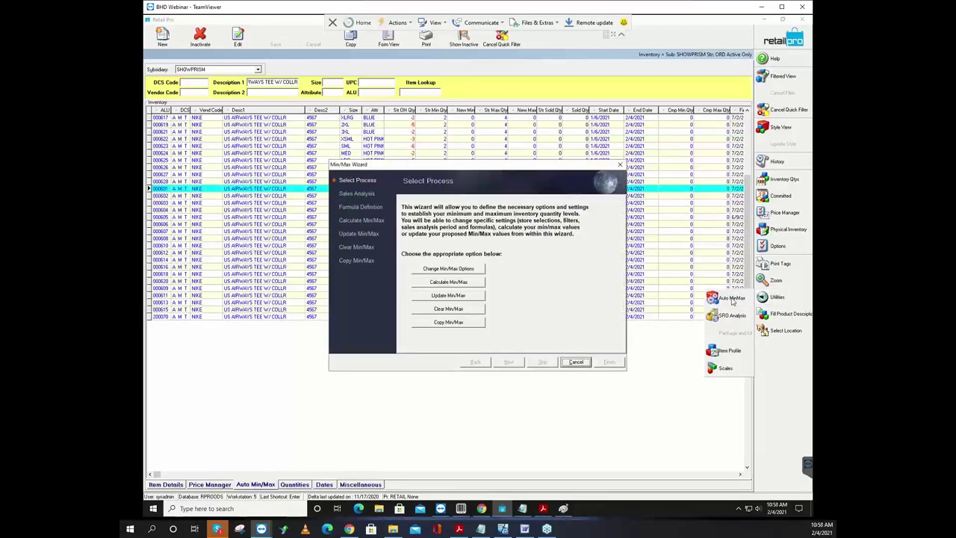
click(446, 269)
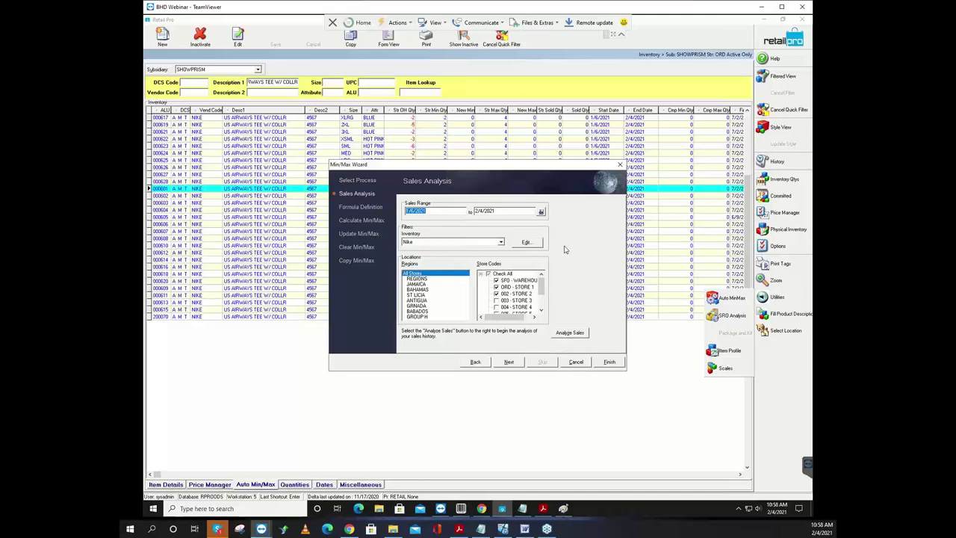
click(510, 362)
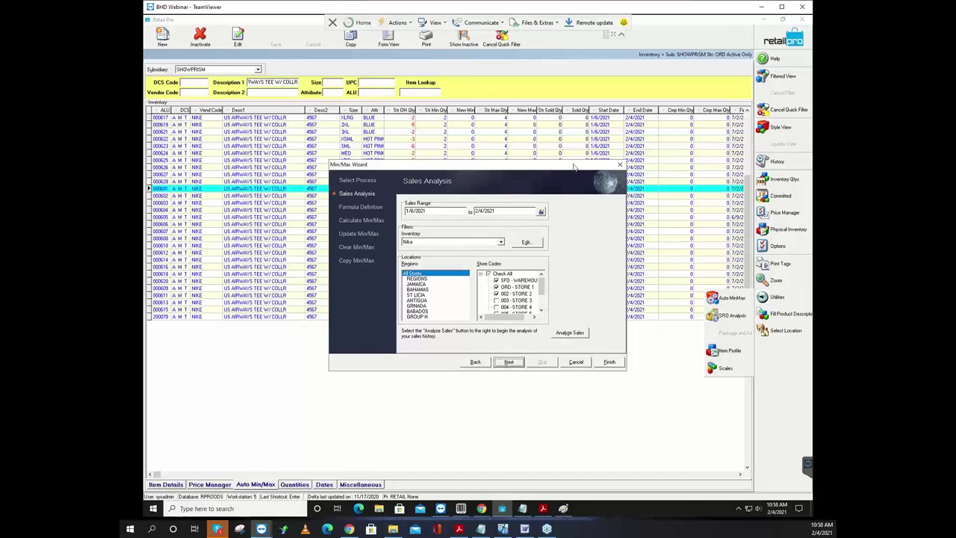
drag(573, 167, 504, 121)
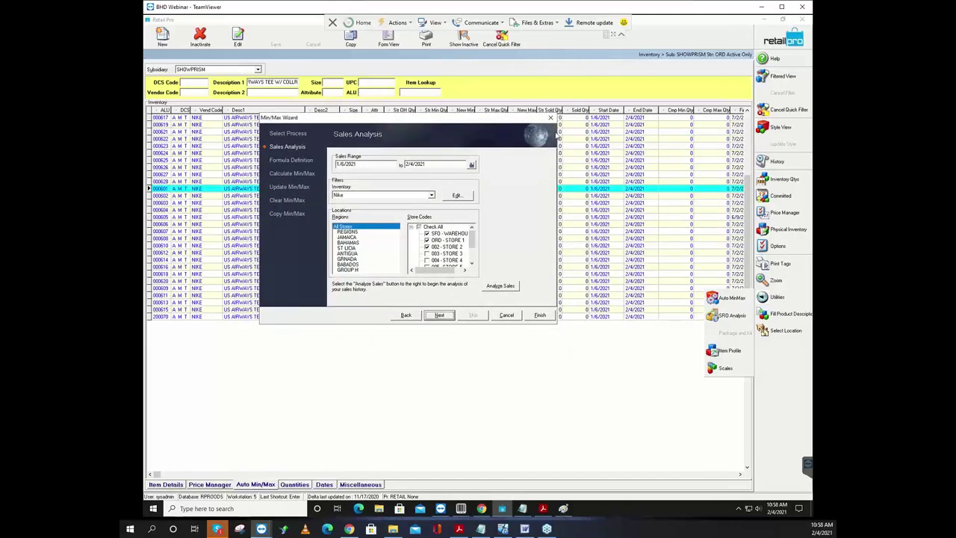
click(446, 317)
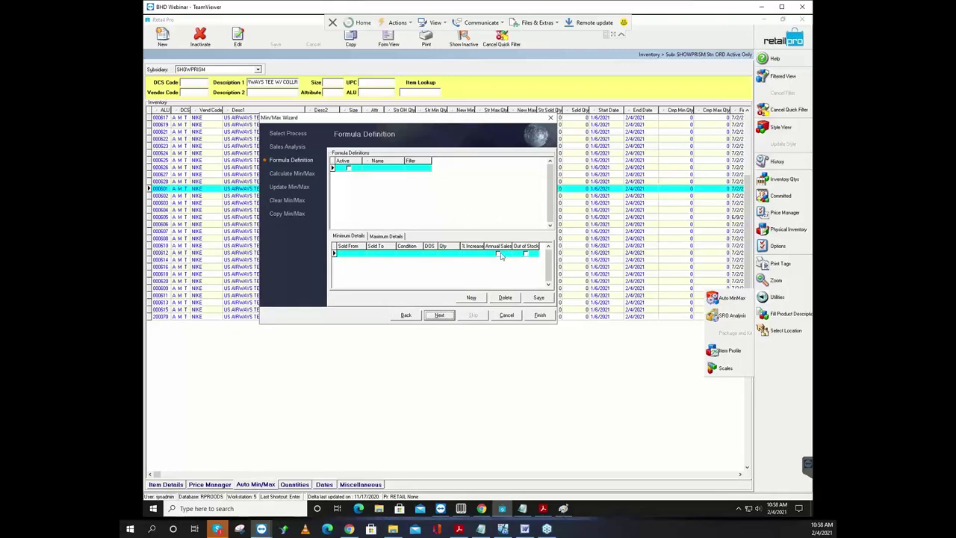
Step: Add a new min/max formula named US AIRWAYS TEE W/ COLLR and widen the name column to fit
click(472, 298)
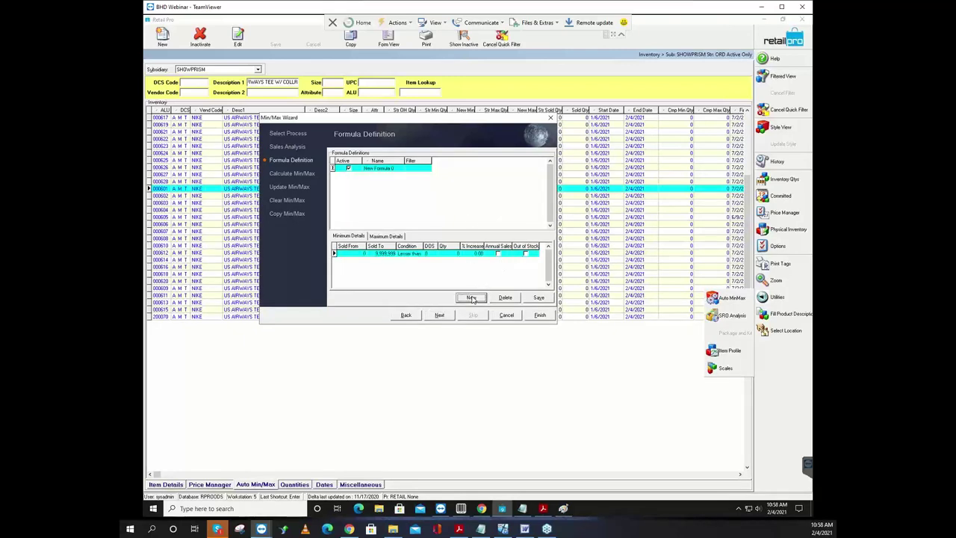
click(388, 169)
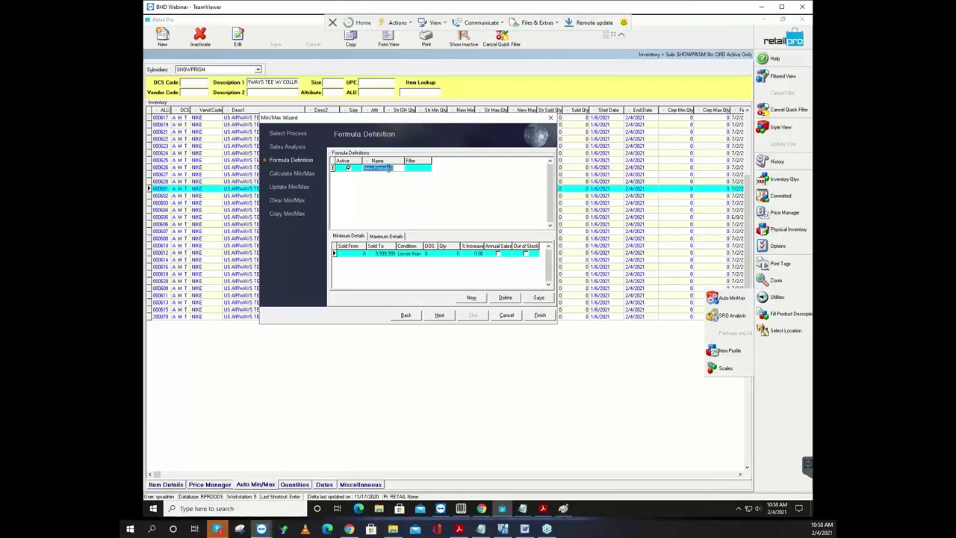
key(ctrl+v)
click(420, 169)
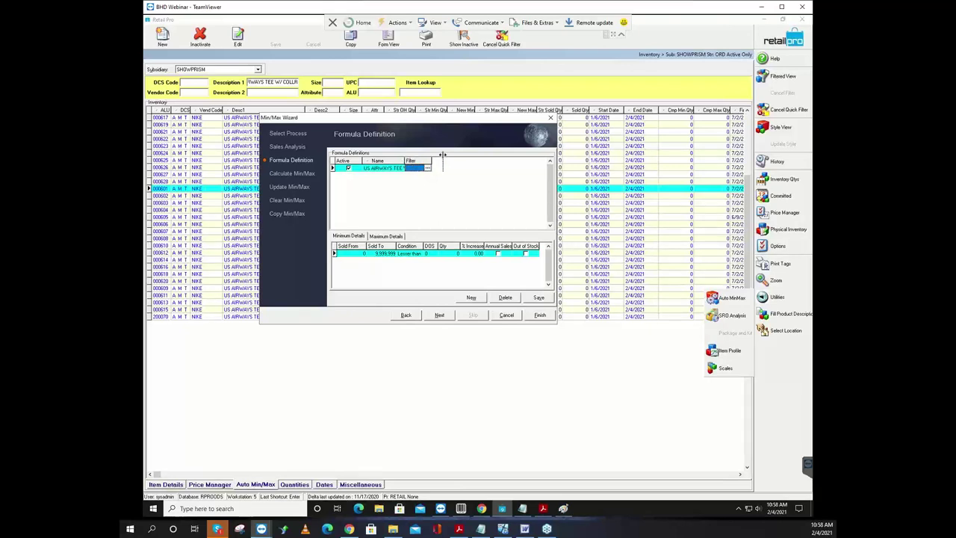
drag(442, 155, 480, 157)
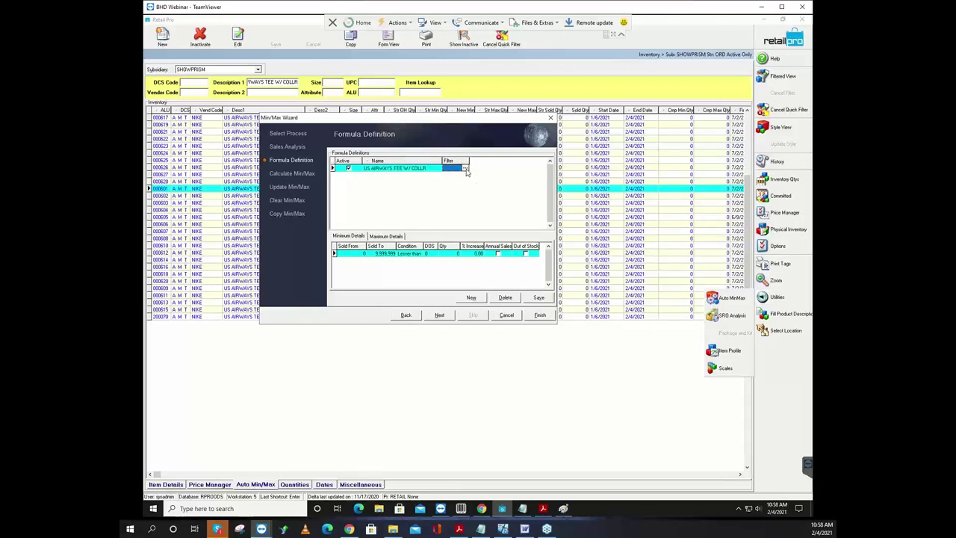
Step: Duplicate the Nike filter from the formula's filter settings and rename the copy US AIRWAYS TEE W/ COLLR
click(464, 169)
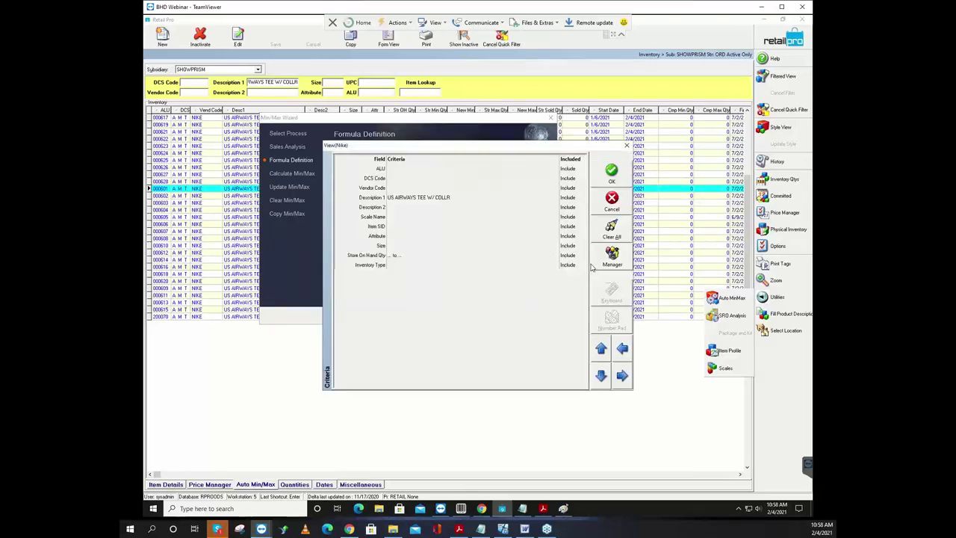
click(611, 259)
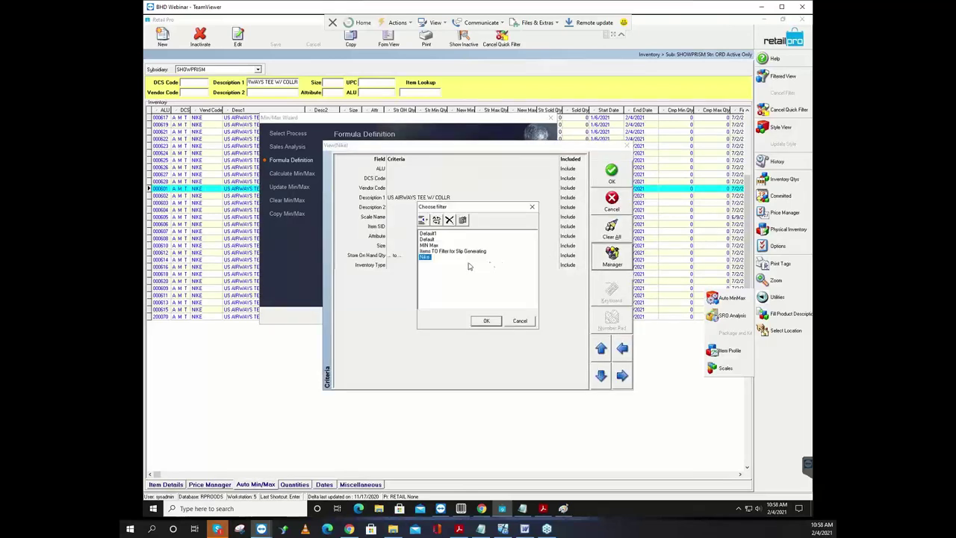
click(463, 220)
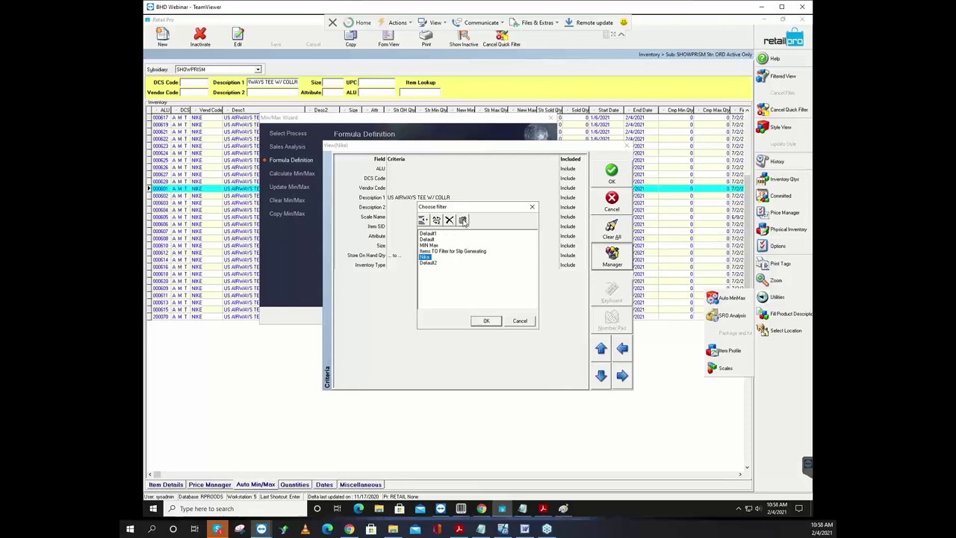
click(428, 264)
click(431, 264)
text(US AIRWAYS TEE W/ COLLR)
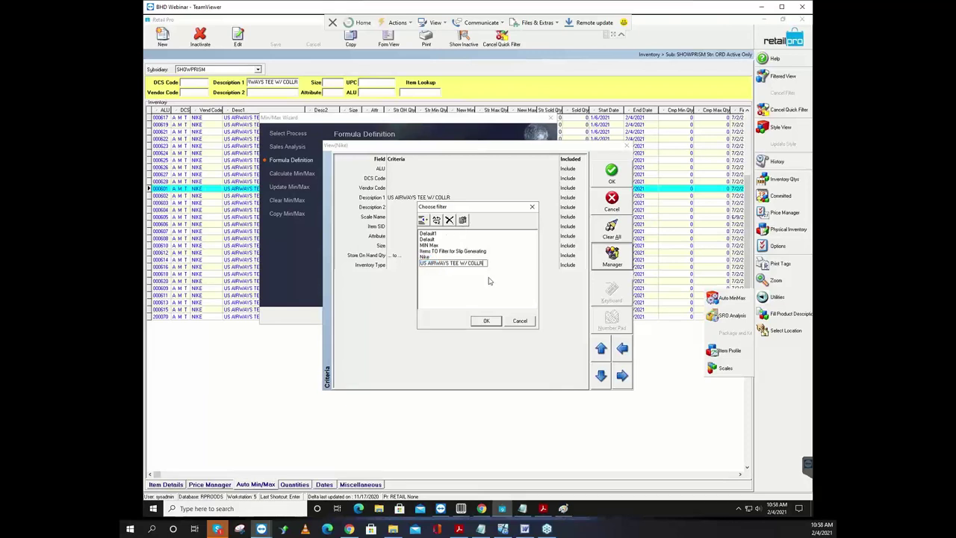
key(Return)
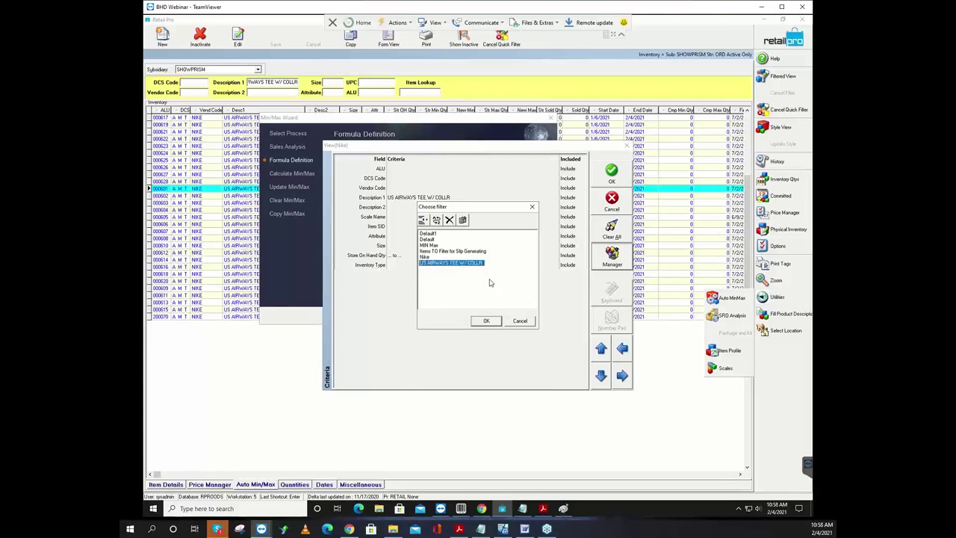
Step: Assign the US AIRWAYS TEE W/ COLLR filter to the formula and widen the filter column
click(492, 324)
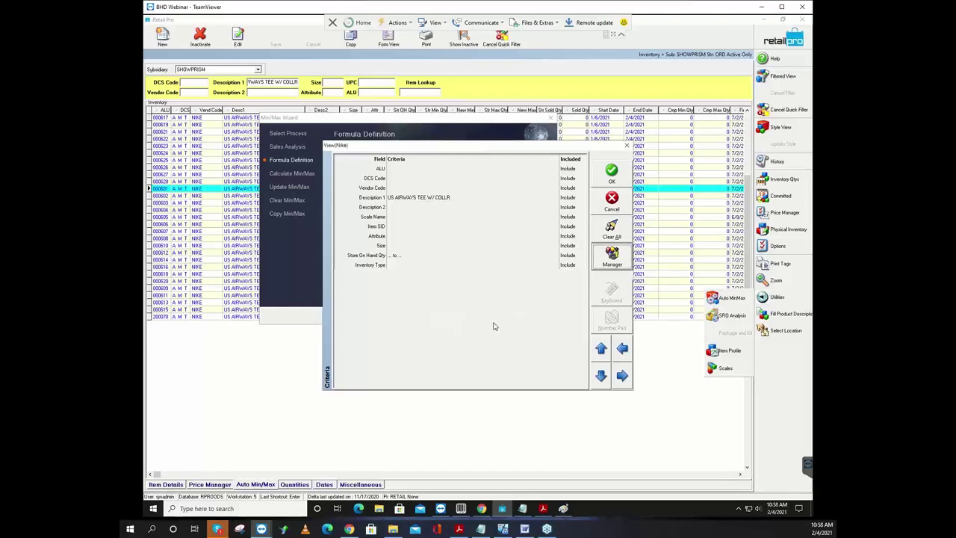
click(618, 179)
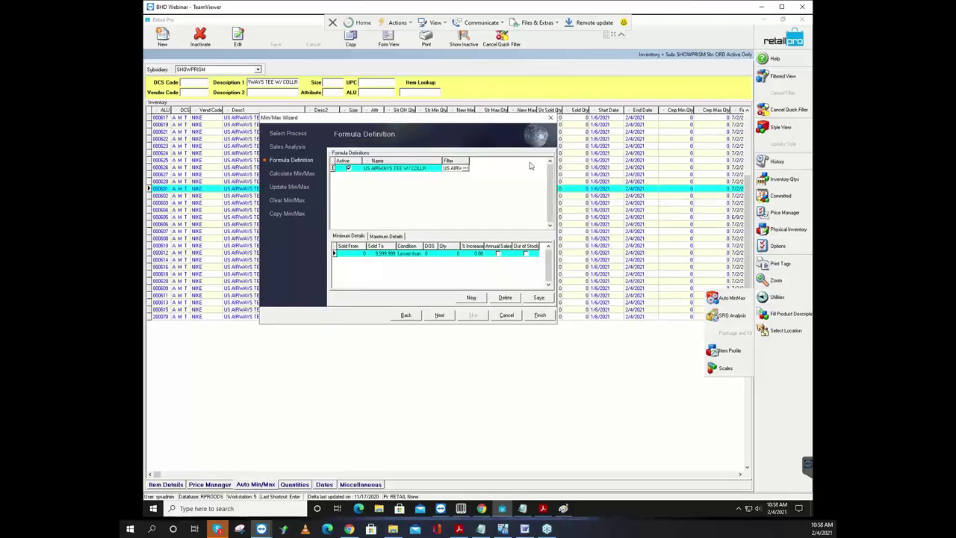
click(468, 166)
drag(493, 159, 519, 160)
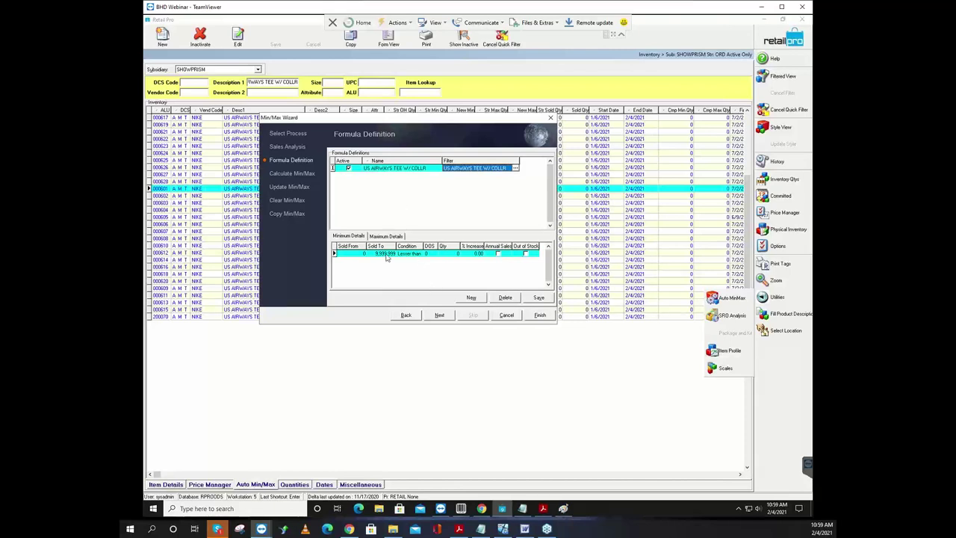
Step: Review the formula's minimum and maximum details, then set the minimum rule's DOS to 30
click(360, 237)
click(403, 237)
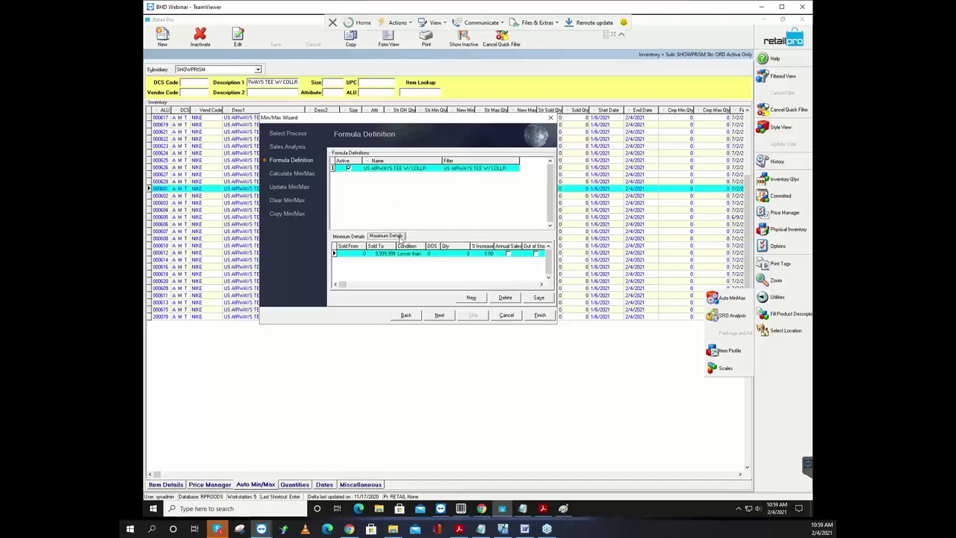
click(359, 238)
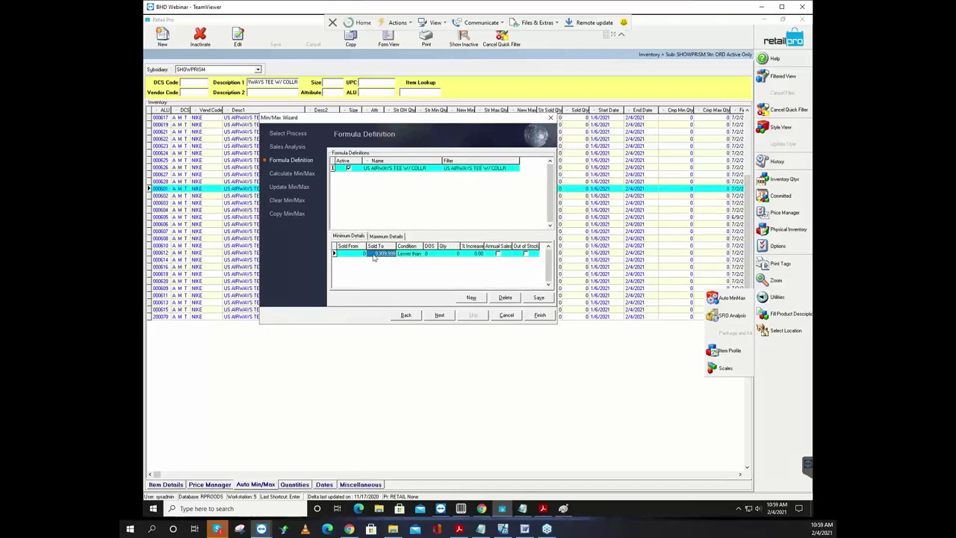
click(370, 256)
click(410, 254)
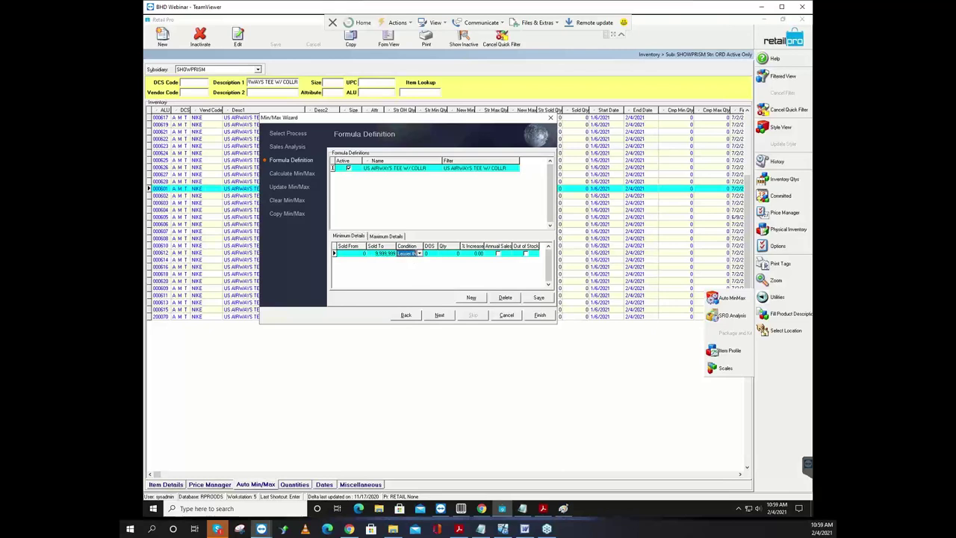
click(419, 254)
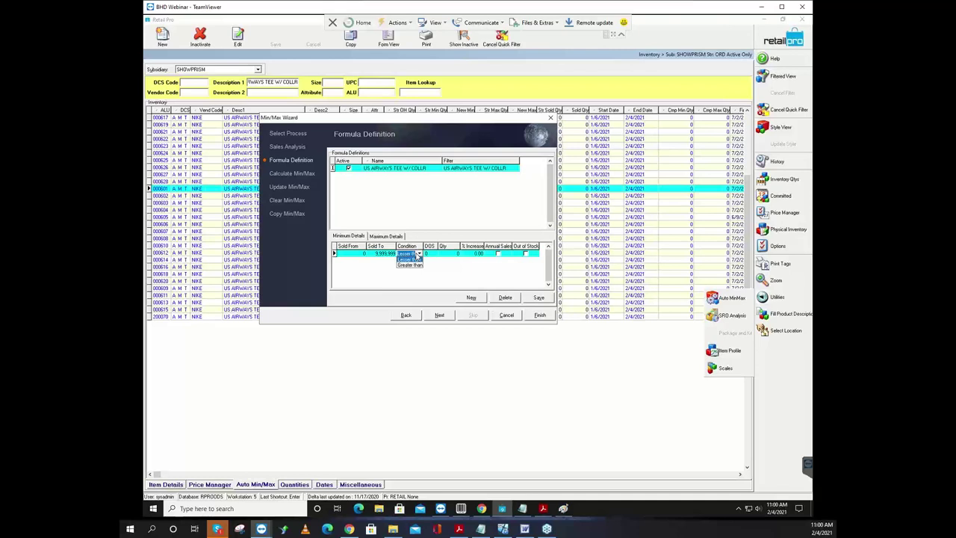
click(433, 255)
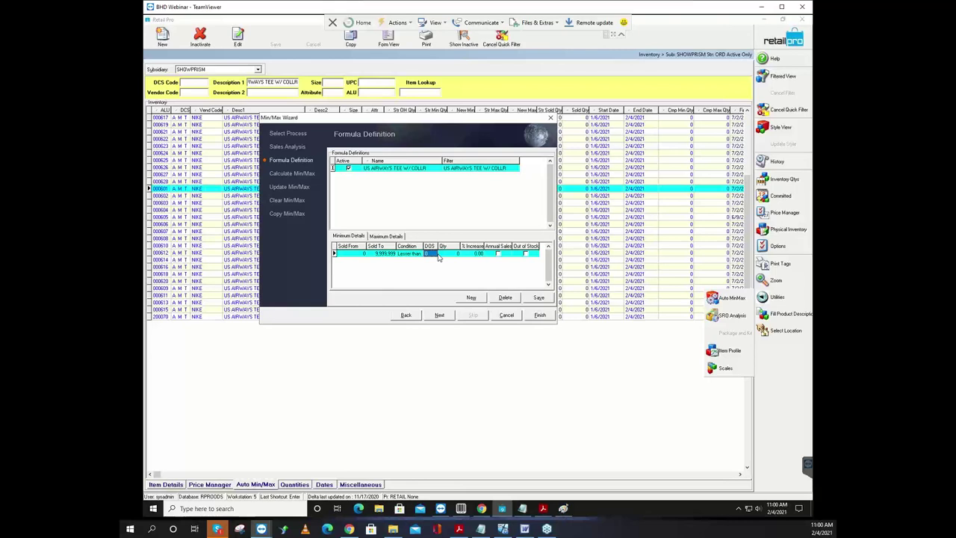
text(30)
key(Tab)
Step: Set the condition of the formula's minimum rule to Greater than
click(411, 254)
click(419, 255)
click(409, 268)
click(429, 254)
click(413, 257)
click(432, 256)
Step: Set the minimum rule's quantity to 4 and switch to the formula's maximum details
click(449, 253)
text(4)
key(Tab)
key(shift+Tab)
key(shift+Tab)
key(shift+Tab)
key(Tab)
click(384, 237)
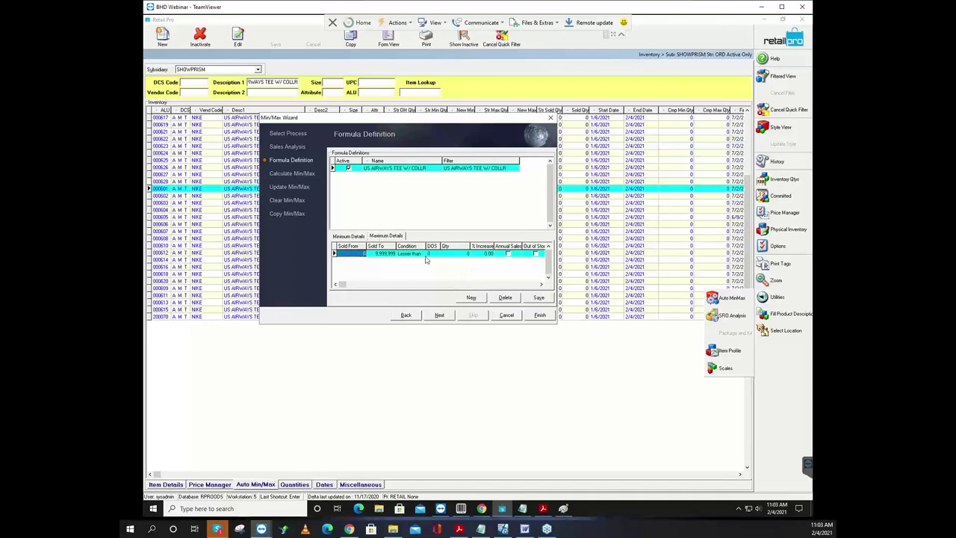
Step: Set the maximum rule's condition to Greater than and its DOS to 60
click(417, 256)
click(422, 254)
click(411, 265)
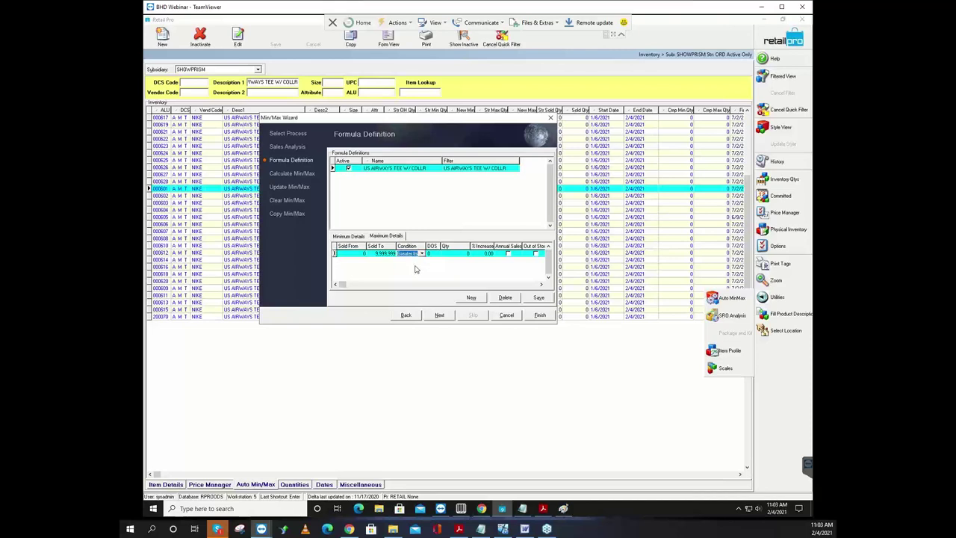
click(432, 255)
text(60)
key(Tab)
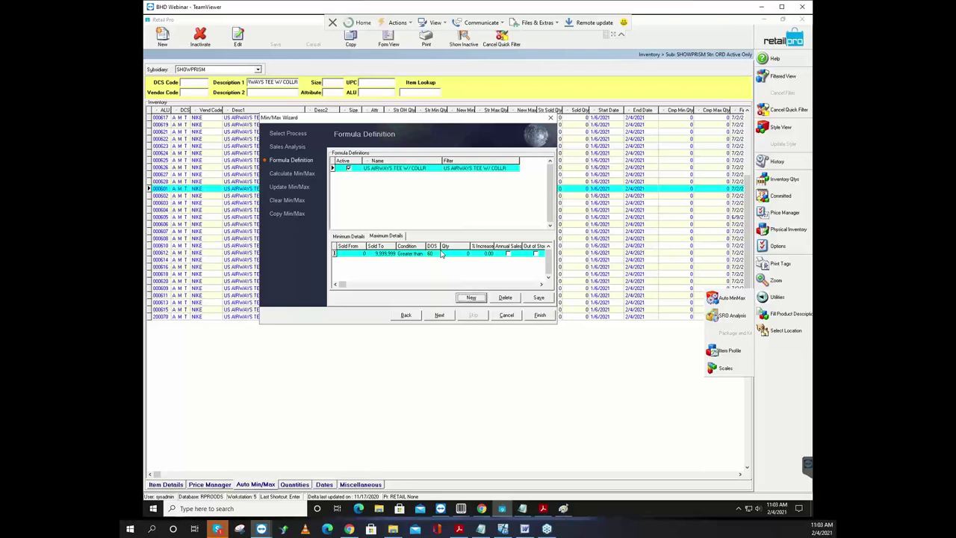
Step: Set the maximum rule's quantity to 4, then review its sold range and DOS
click(457, 256)
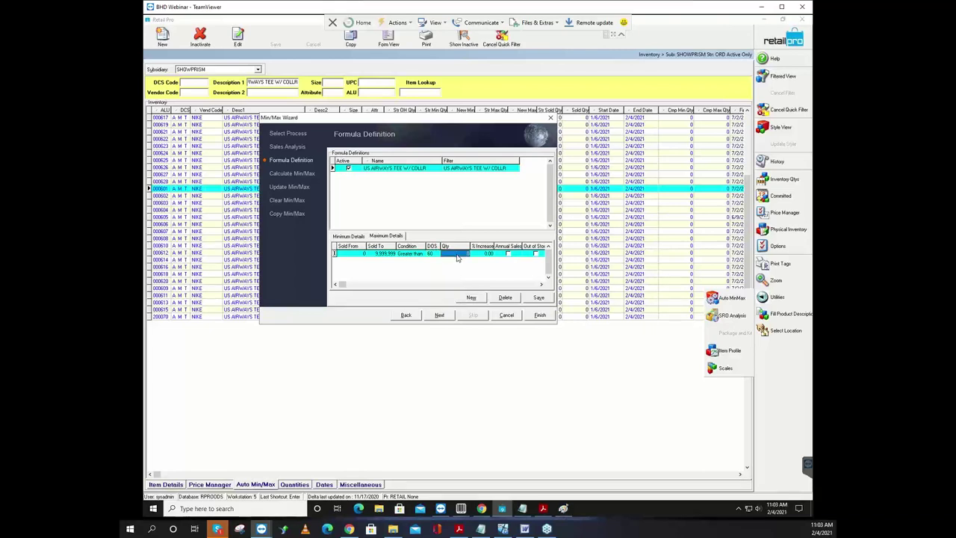
text(4)
key(Tab)
click(364, 257)
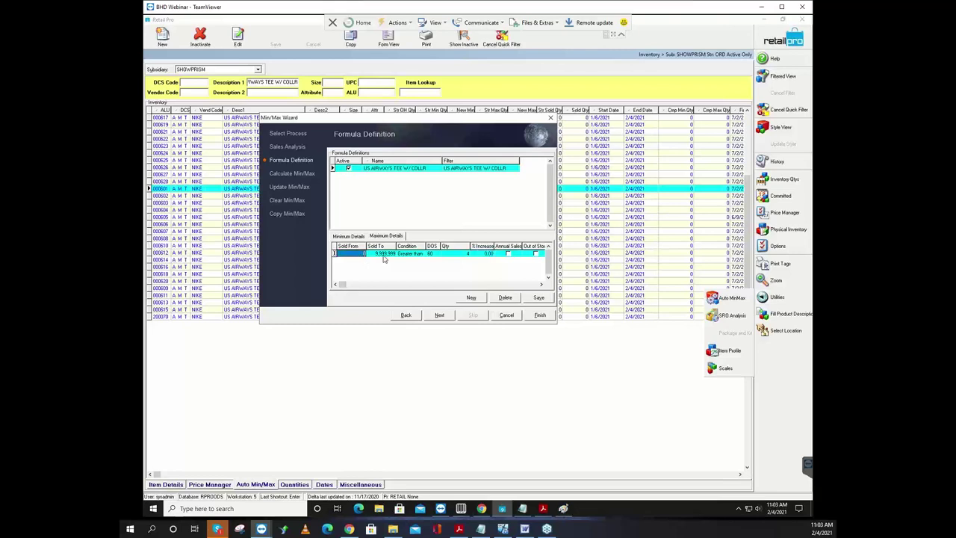
click(385, 259)
click(431, 255)
Step: Move the wizard clear of the inventory list, then finish it and save the changes to the settings
drag(476, 122, 530, 230)
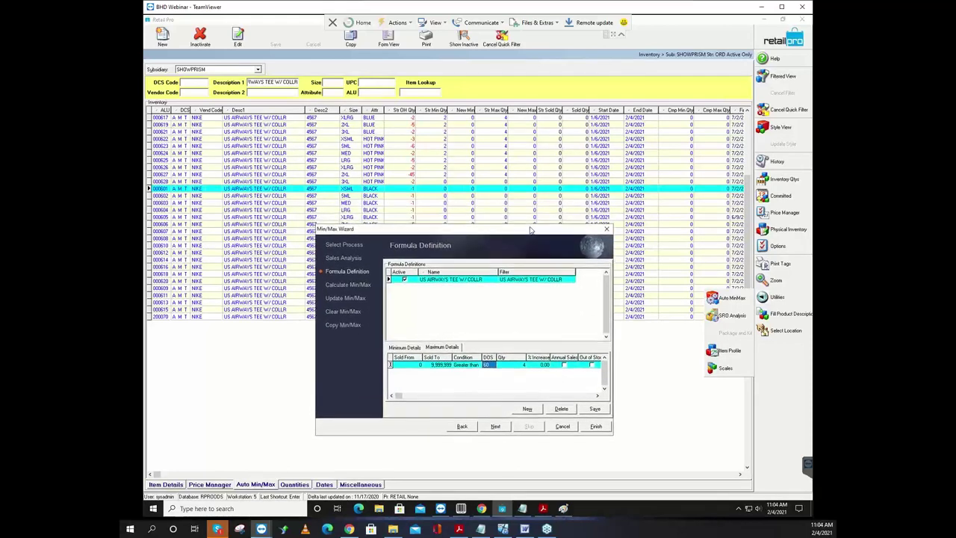
drag(531, 230, 530, 231)
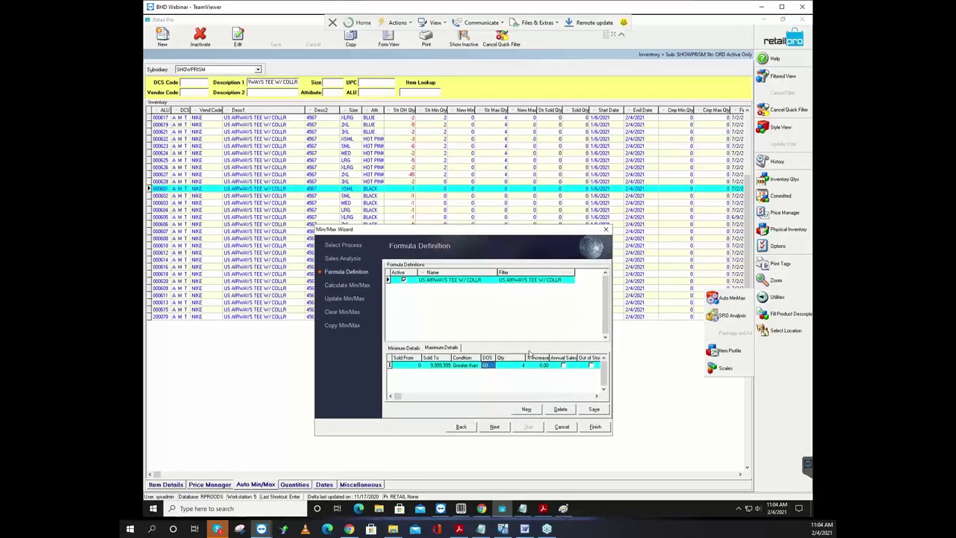
click(595, 426)
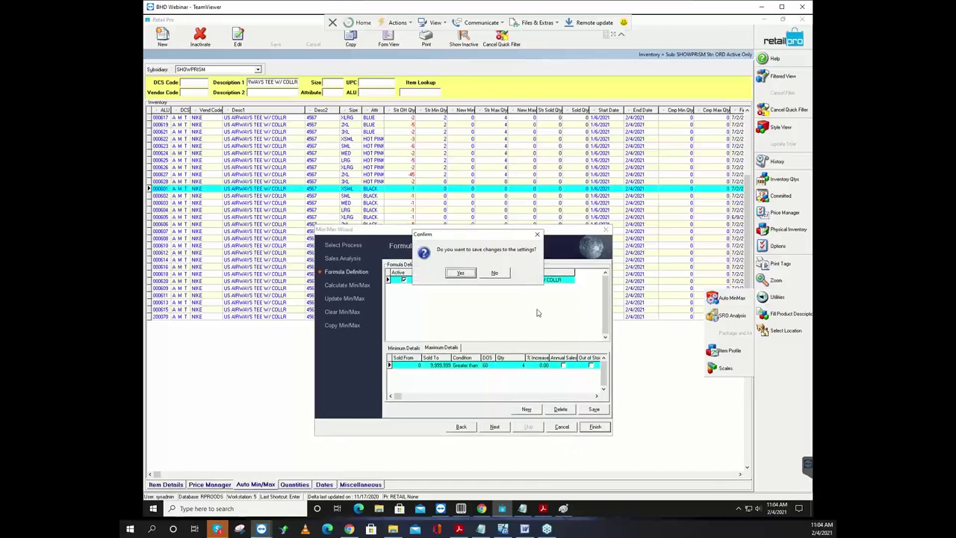
click(461, 273)
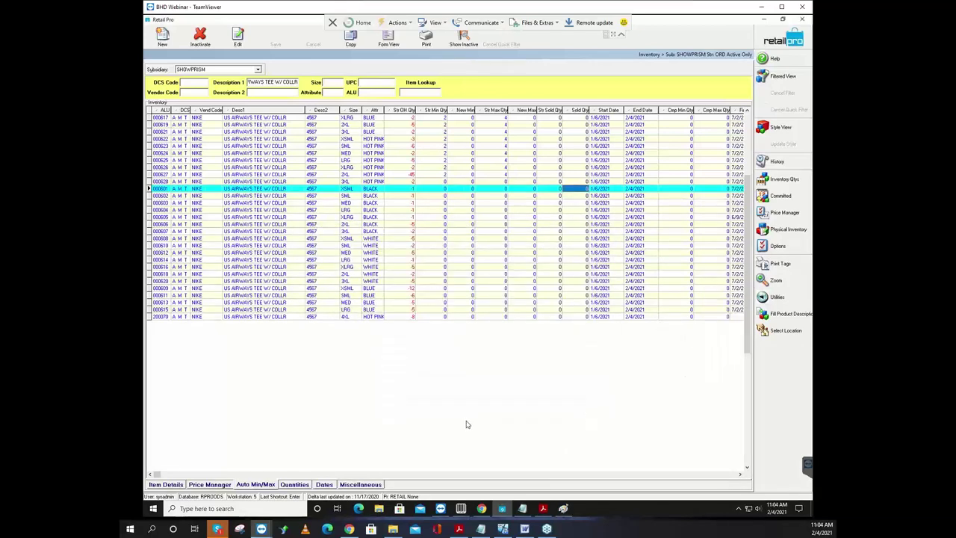
Step: Compare the tees' store and company sold quantities with the sold quantities in the Auto Min/Max view
click(299, 486)
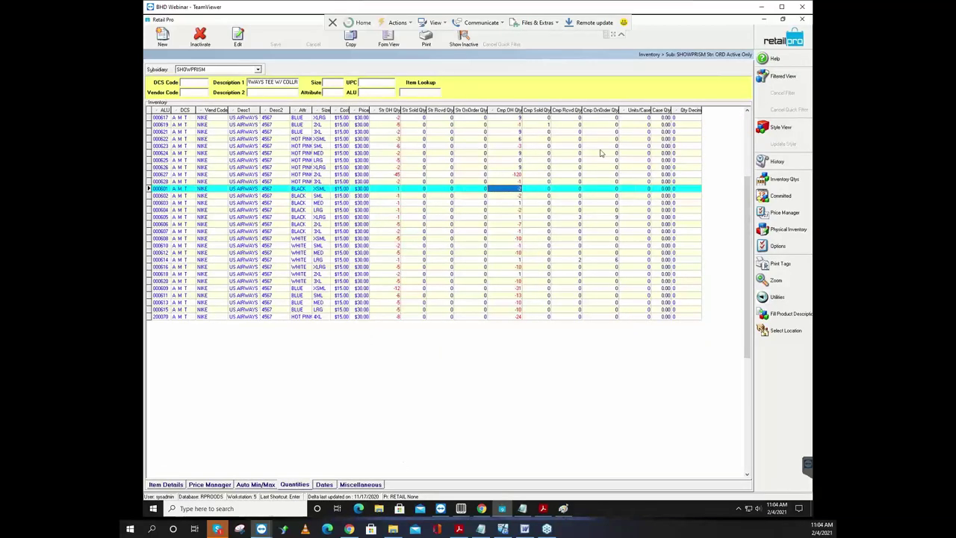
click(539, 119)
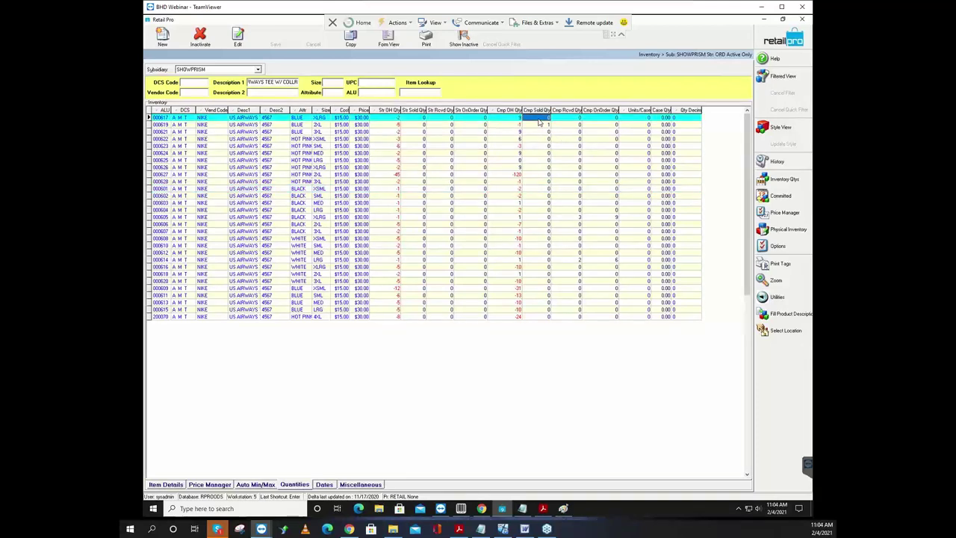
click(416, 120)
click(256, 484)
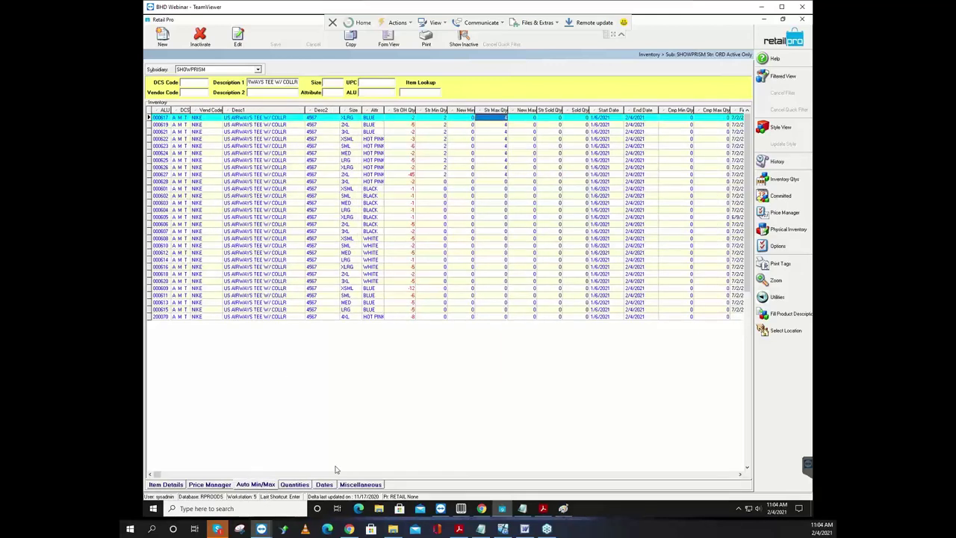
click(579, 119)
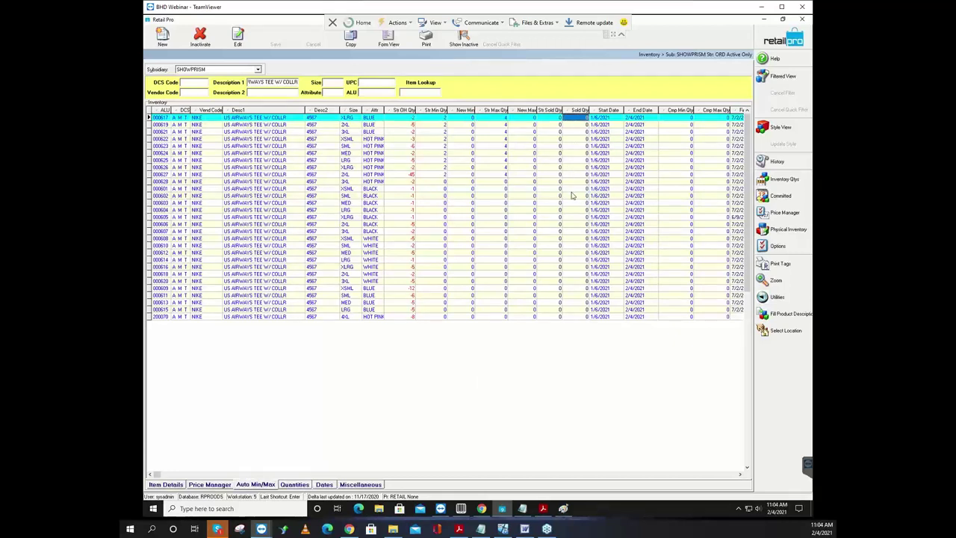
click(779, 298)
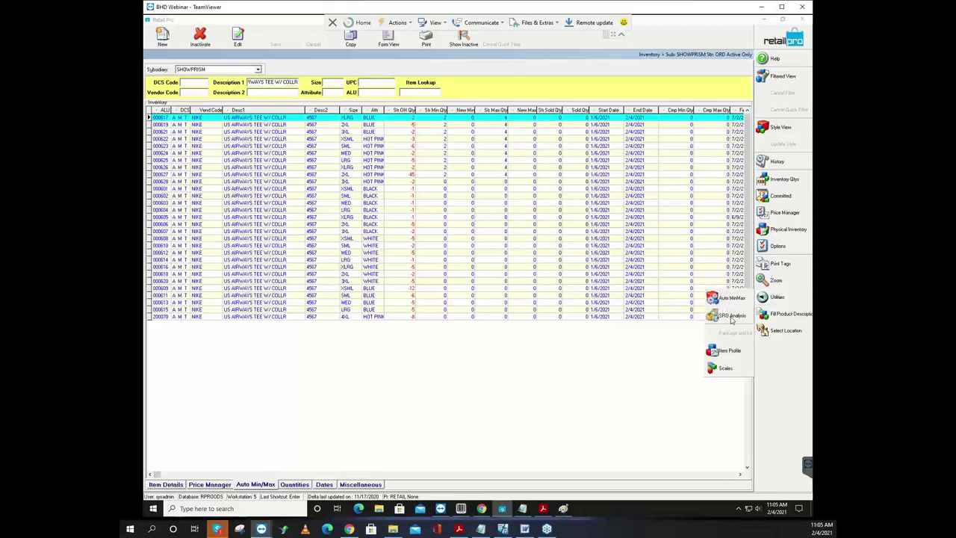
Step: Examine the tees' company sold, received and on-order quantities, then their store sold quantities in the Auto Min/Max view
click(300, 484)
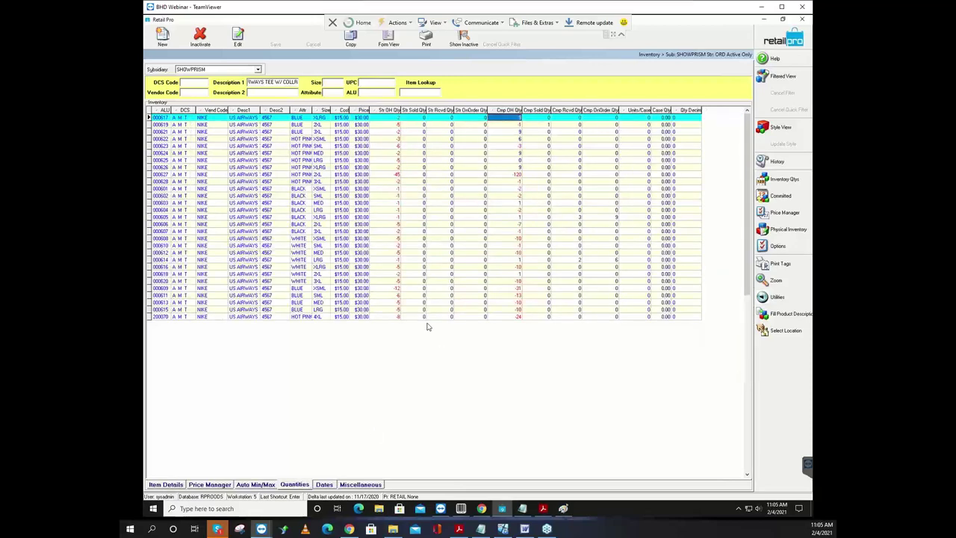
click(540, 120)
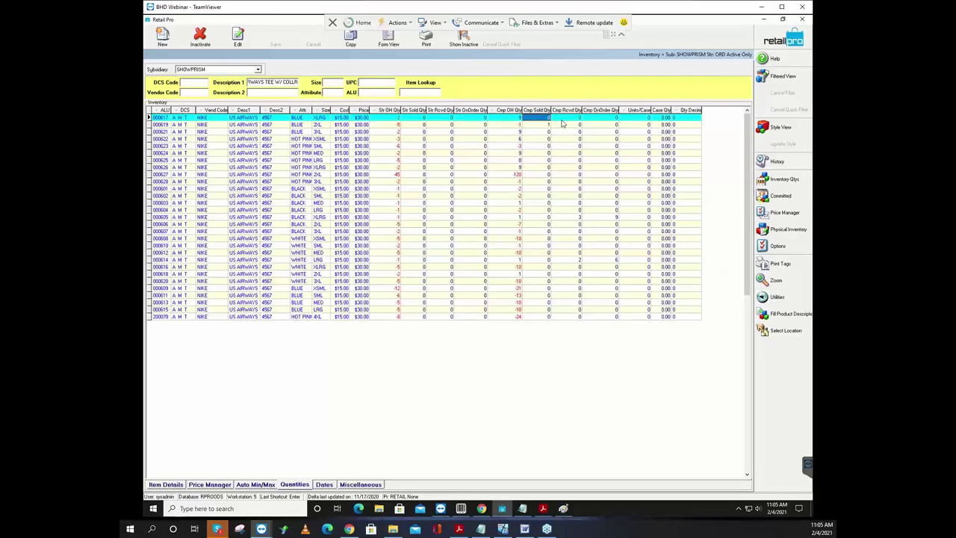
click(563, 120)
click(596, 120)
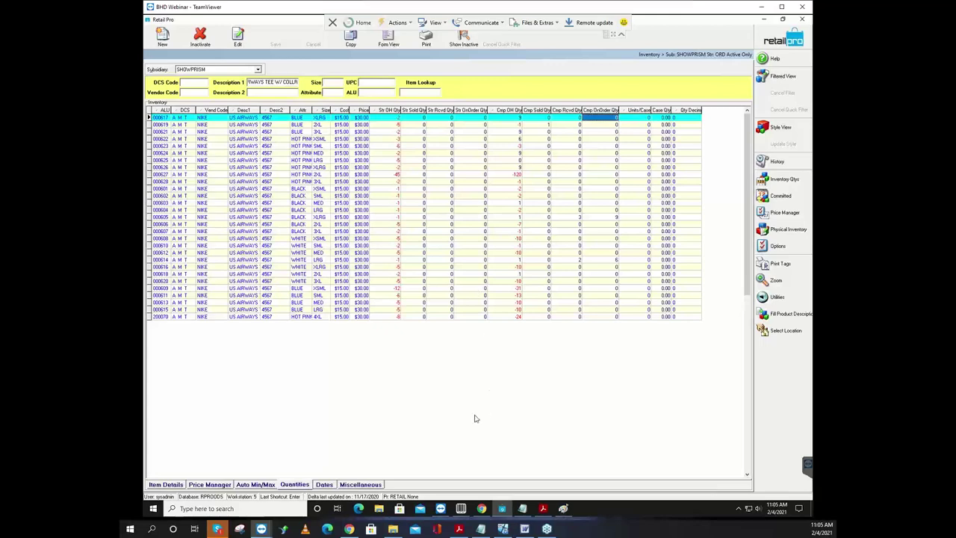
click(262, 486)
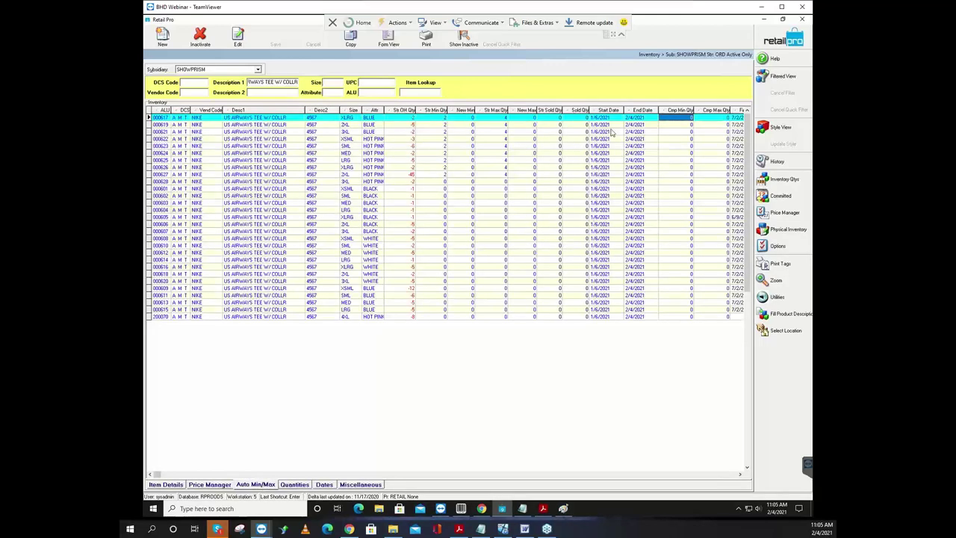
click(557, 118)
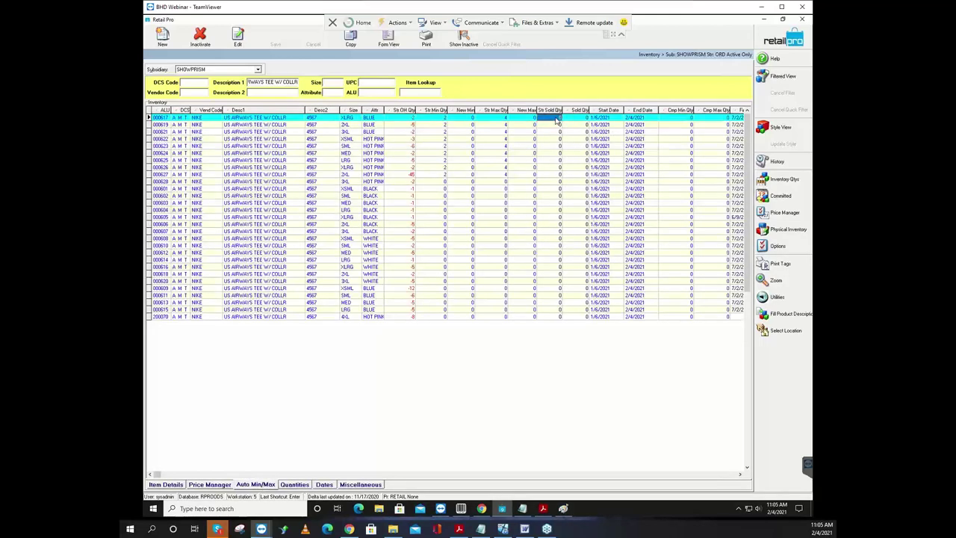
click(550, 160)
click(550, 159)
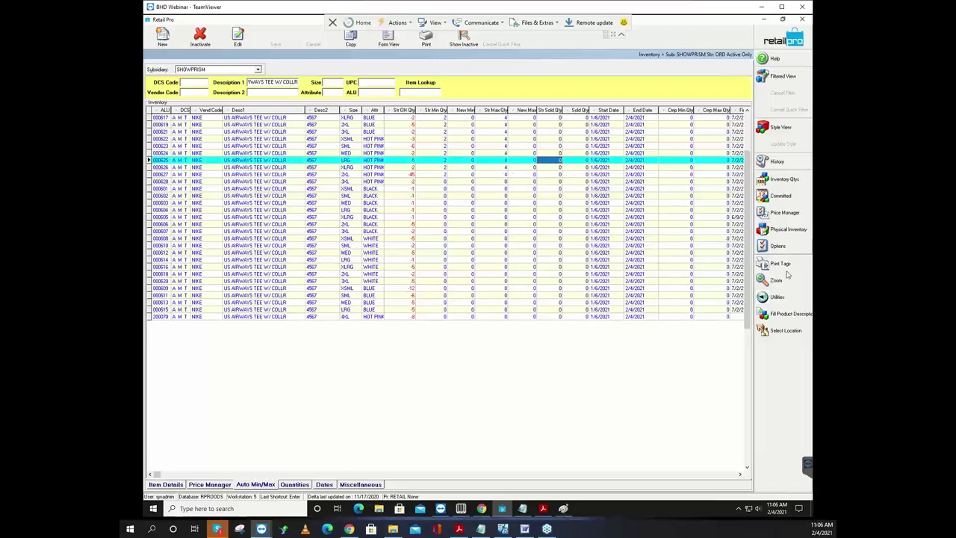
Step: Reopen the Auto Min/Max options and review the sales analysis settings and the formula's minimum and maximum details
click(791, 300)
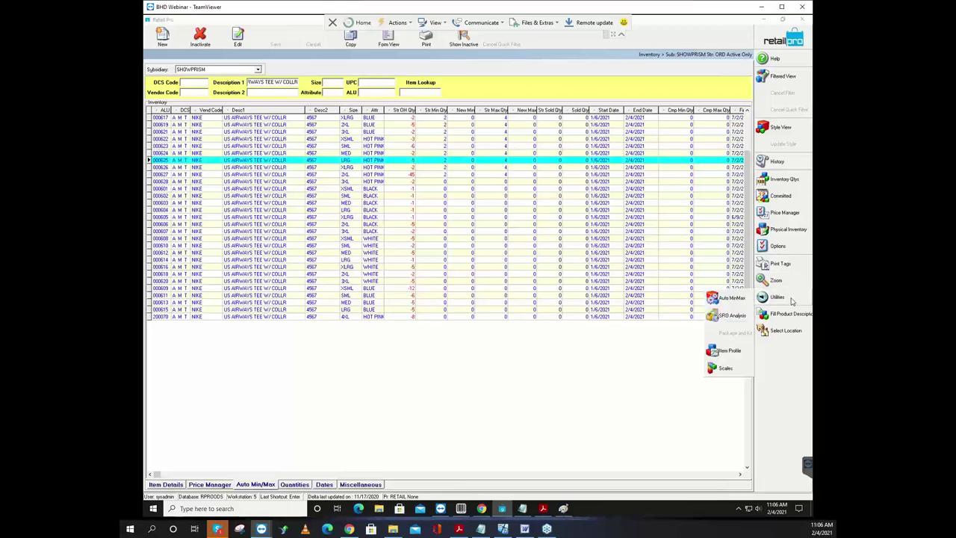
click(731, 298)
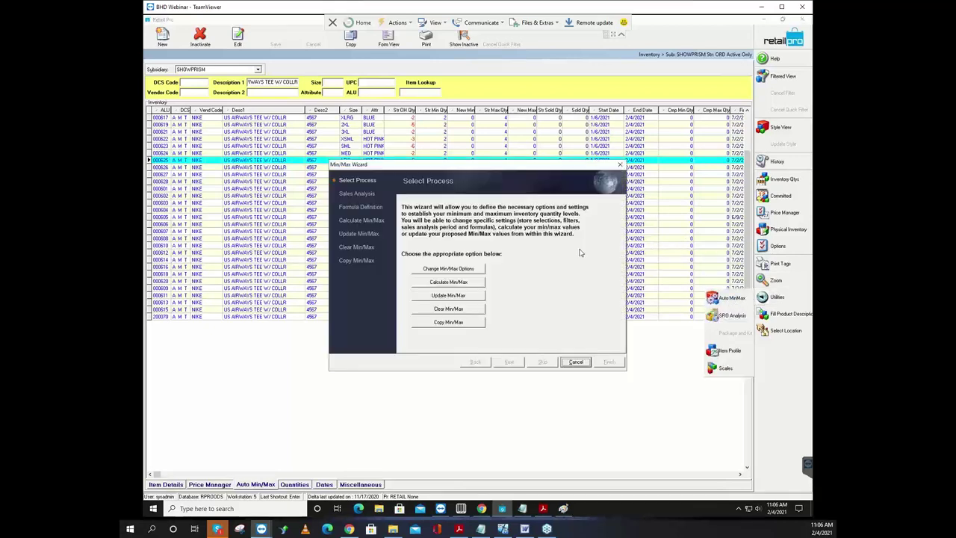
click(461, 268)
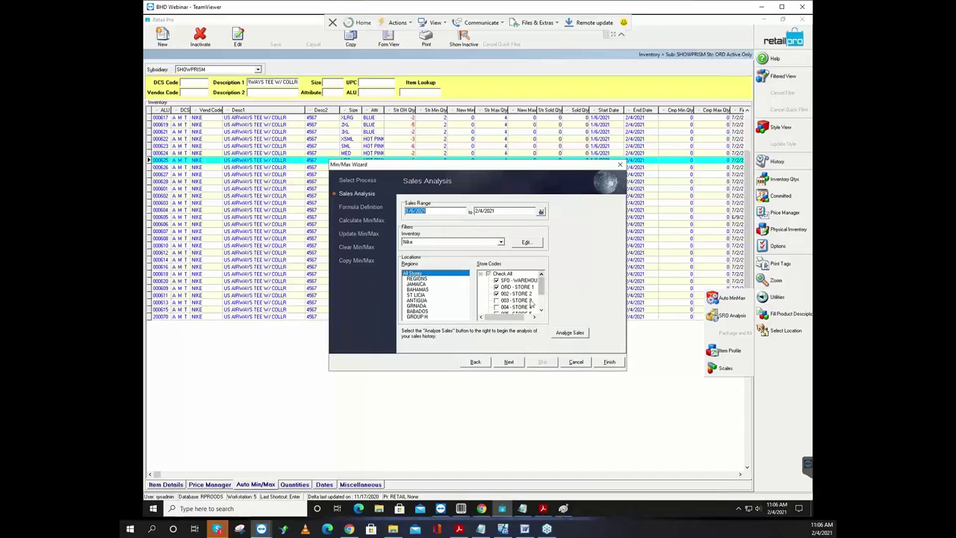
click(508, 362)
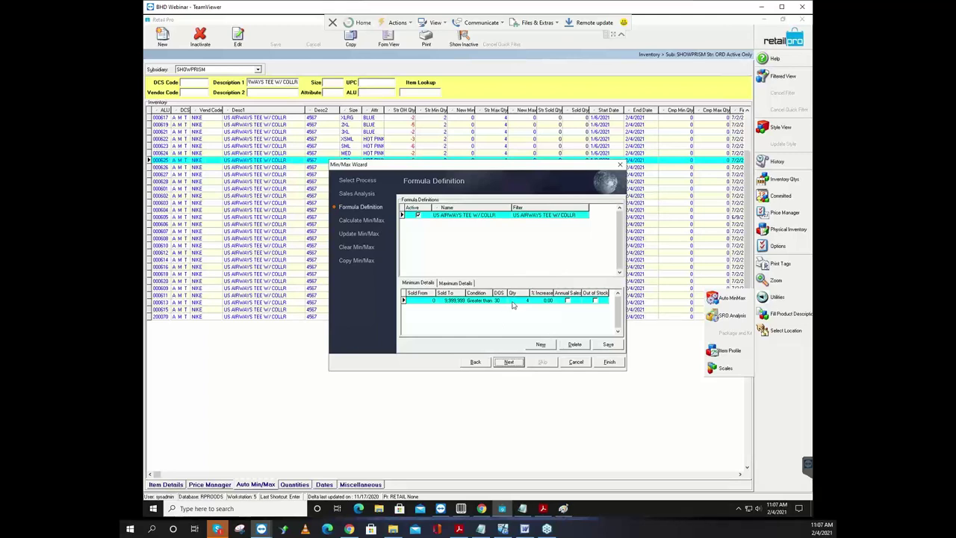
click(460, 283)
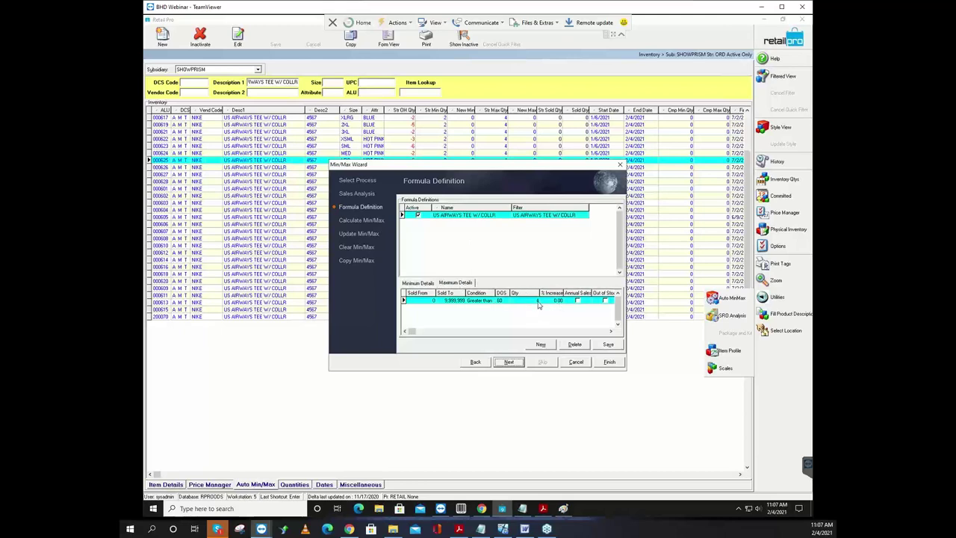
click(533, 302)
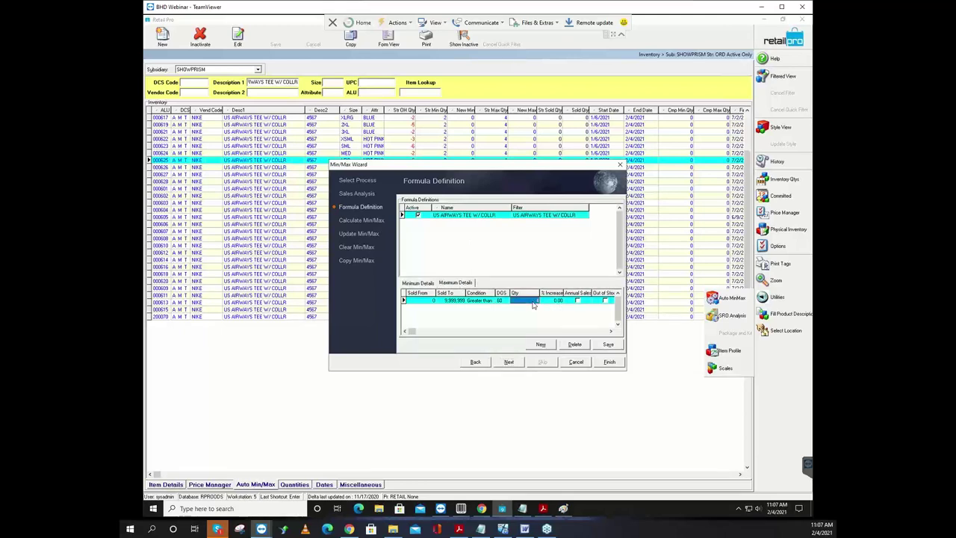
click(422, 284)
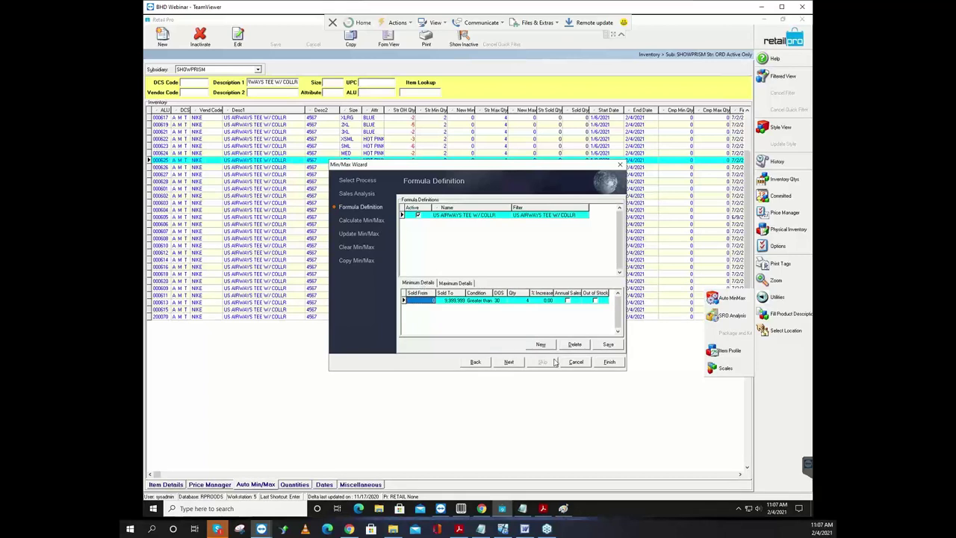
Step: Calculate the min/max levels with the active US AIRWAYS TEE W/ COLLR formula and finish the wizard
click(513, 363)
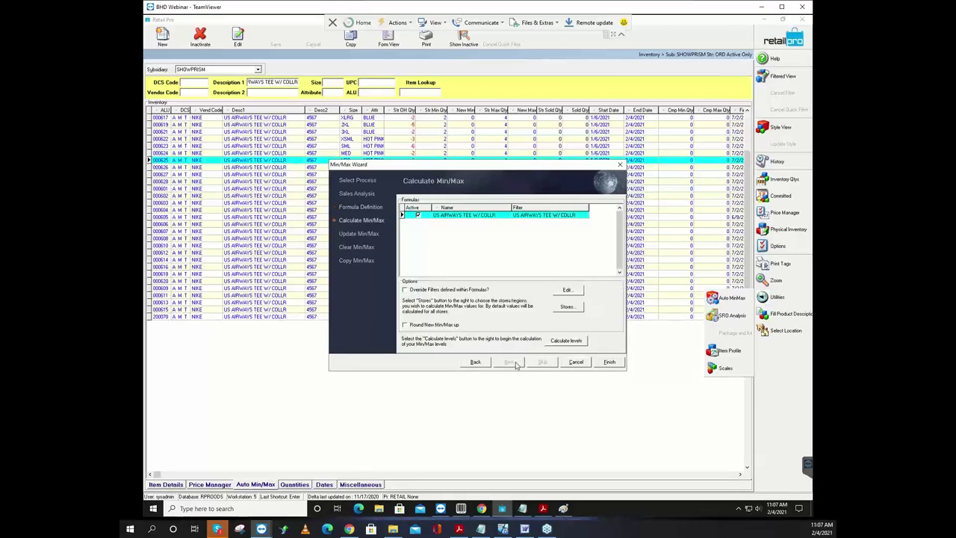
click(420, 216)
click(574, 342)
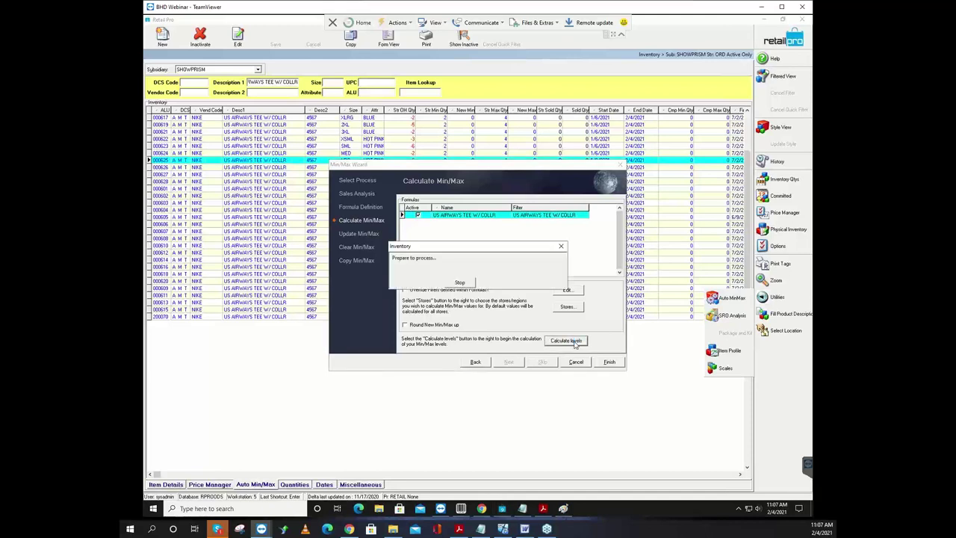
click(609, 362)
click(461, 273)
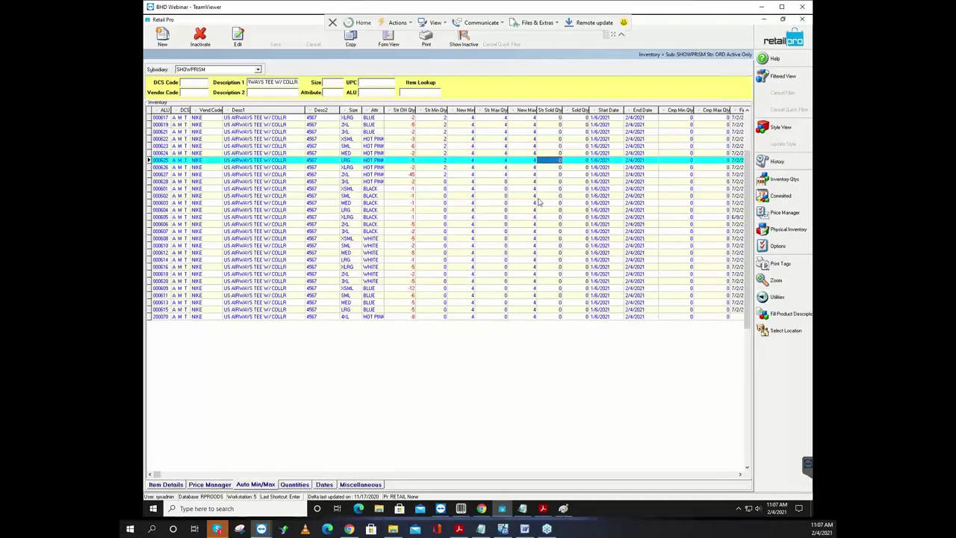
Step: Examine the calculated New Min and New Max values of the US AIRWAYS tees
click(468, 125)
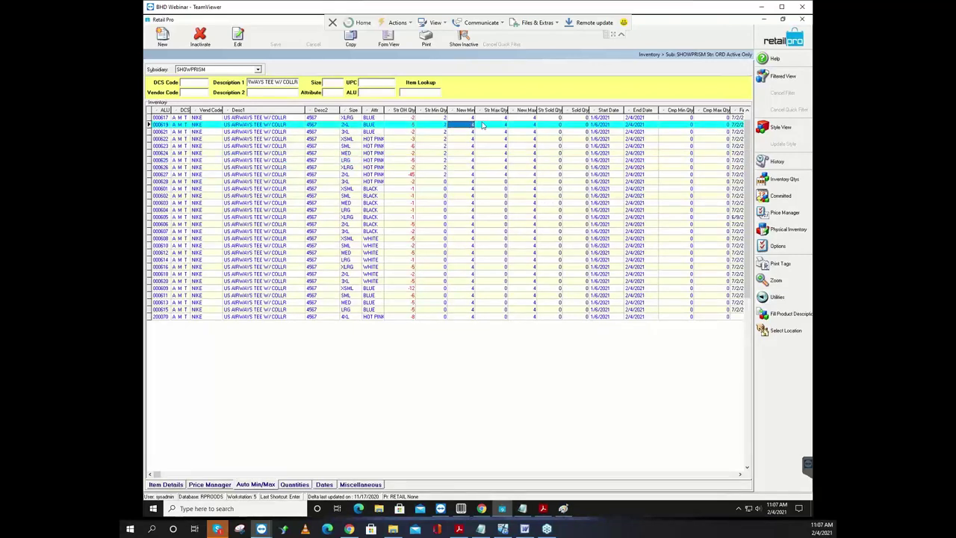
click(522, 126)
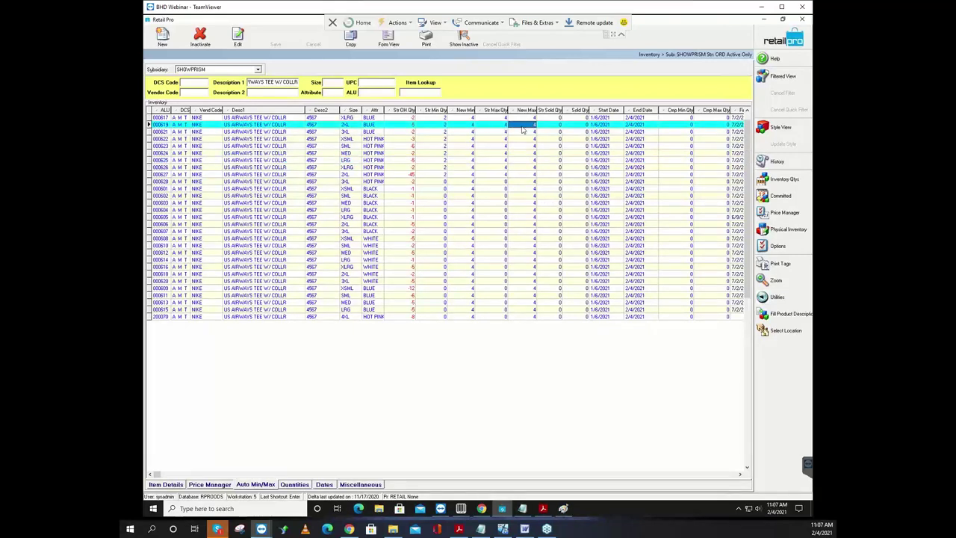
click(467, 127)
click(464, 196)
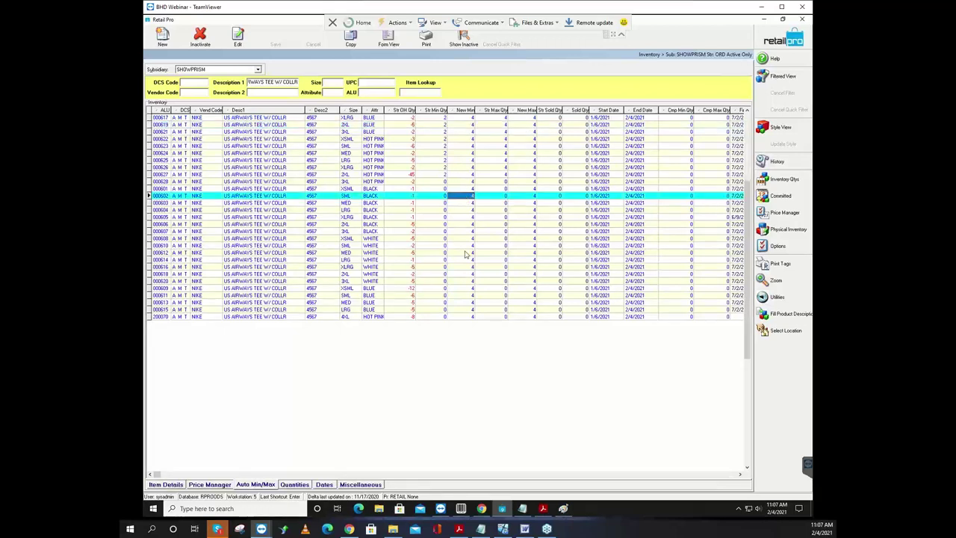
click(467, 267)
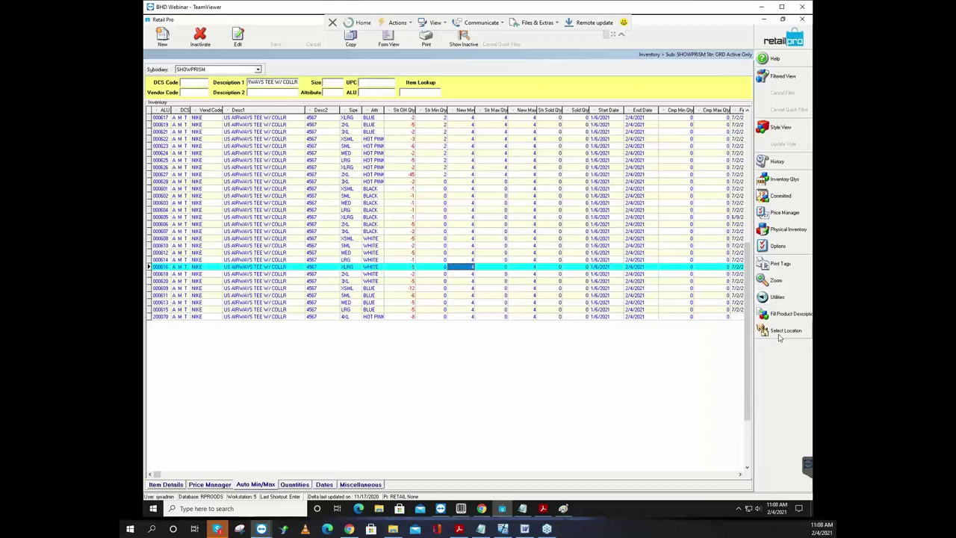
Step: Reopen the Auto Min/Max options and examine the DOS, Qty, % Increase and Annual Sales settings in the formula's minimum details
click(784, 298)
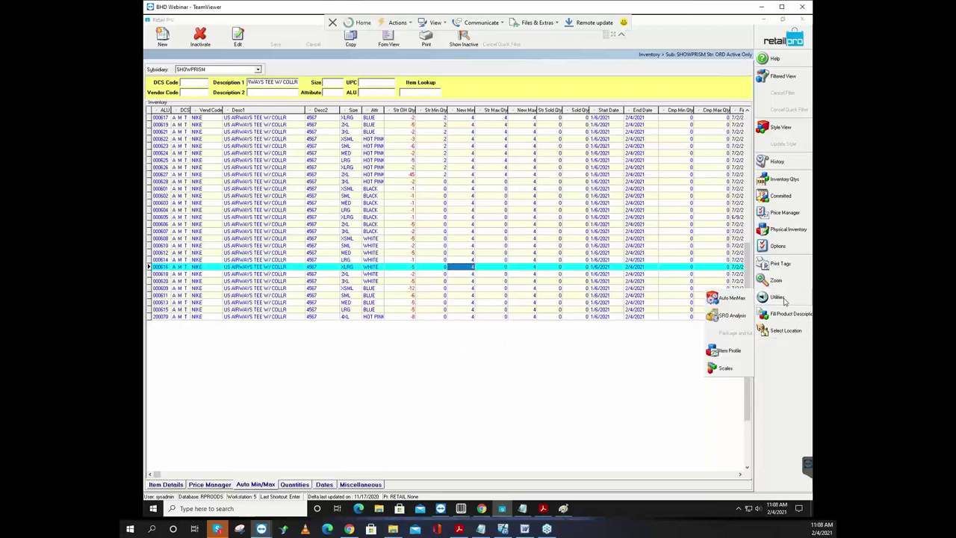
click(732, 299)
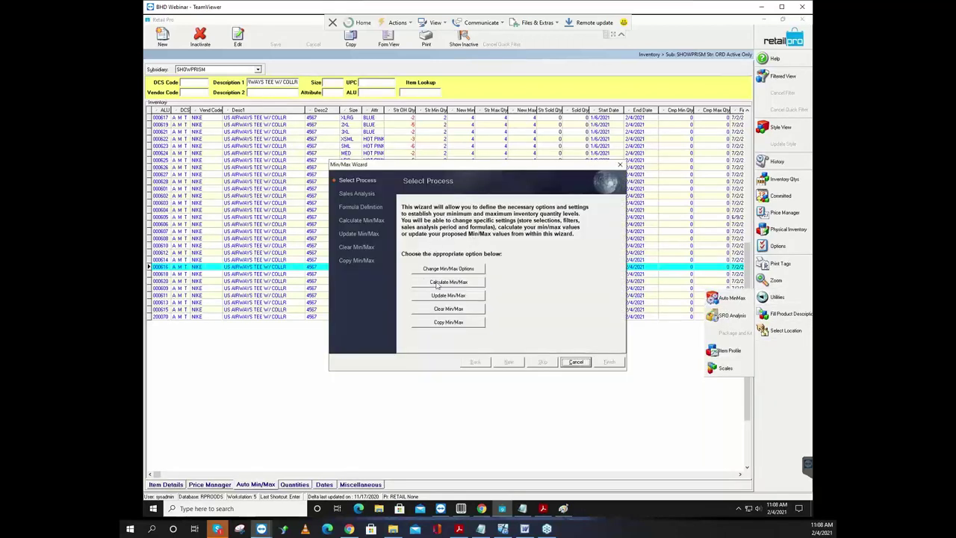
click(446, 271)
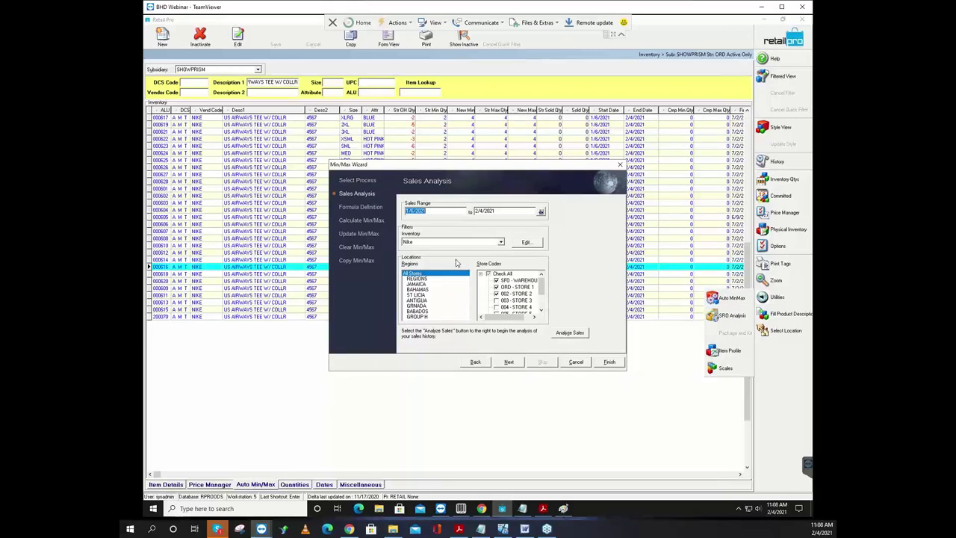
click(515, 364)
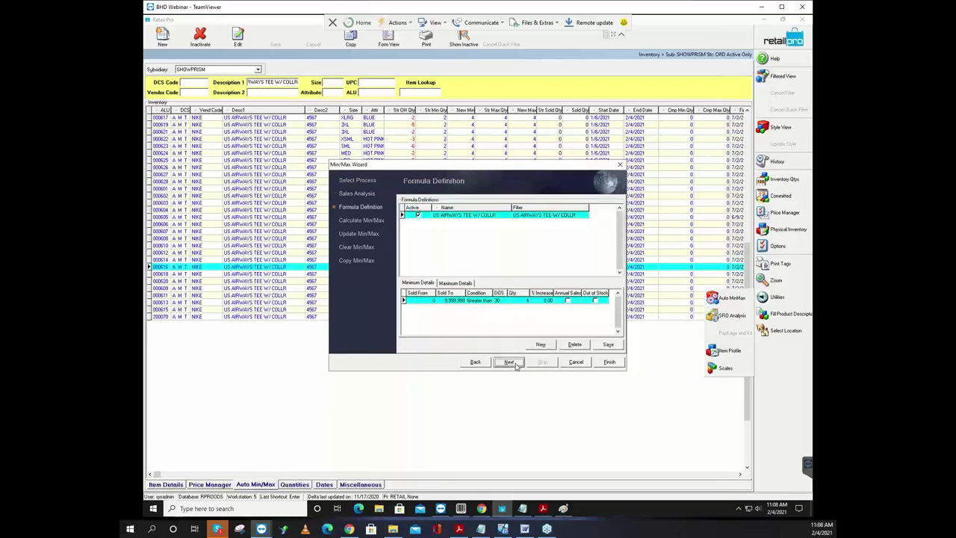
click(501, 301)
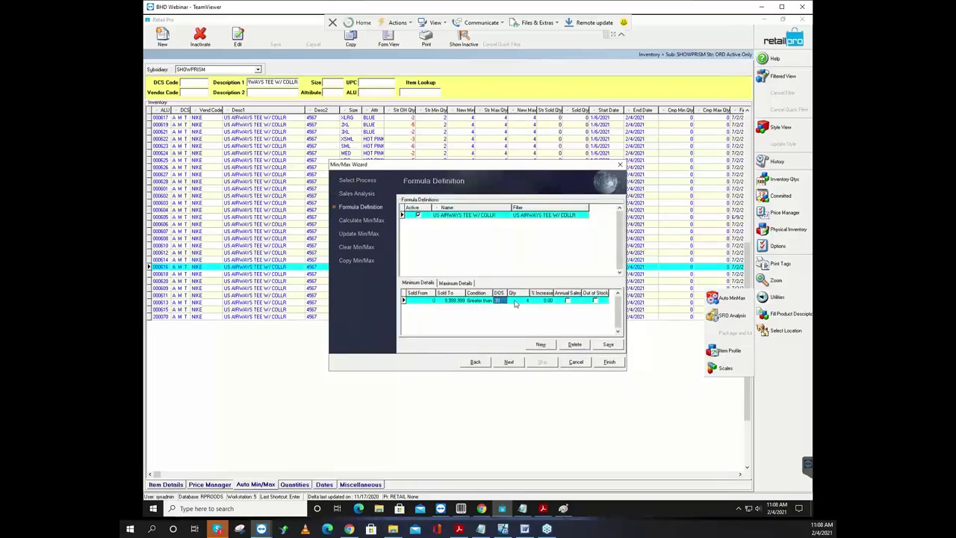
click(544, 301)
click(572, 301)
click(524, 302)
click(569, 301)
click(524, 302)
click(567, 301)
click(568, 301)
Step: Enable Out of Stock in the US AIRWAYS TEE W/ COLLR formula's minimum details and finish the wizard, saving the settings
click(434, 301)
click(448, 301)
click(435, 301)
click(568, 304)
click(604, 302)
click(609, 363)
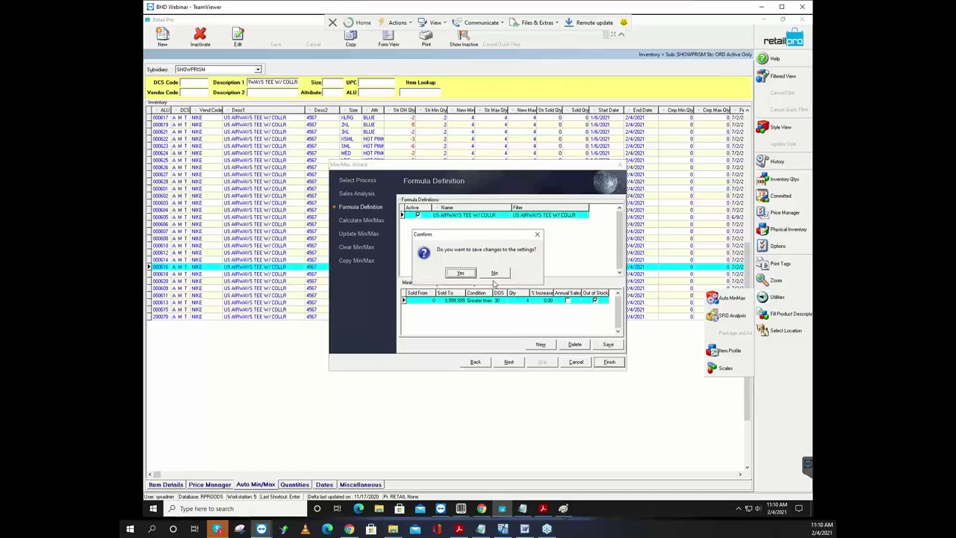
click(459, 274)
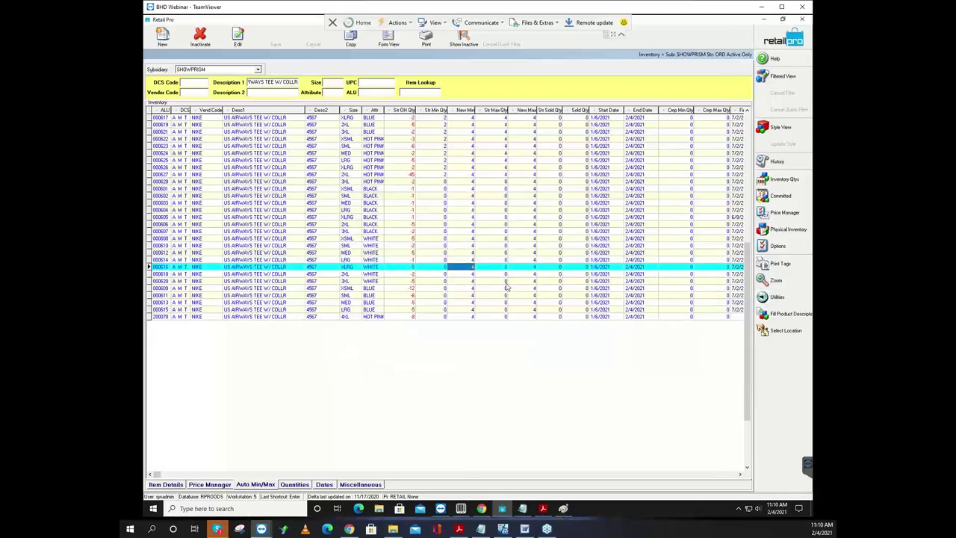
Step: Compare the sold quantities of the white MED, LRG and XLRG tees in the Auto Min/Max view
click(740, 473)
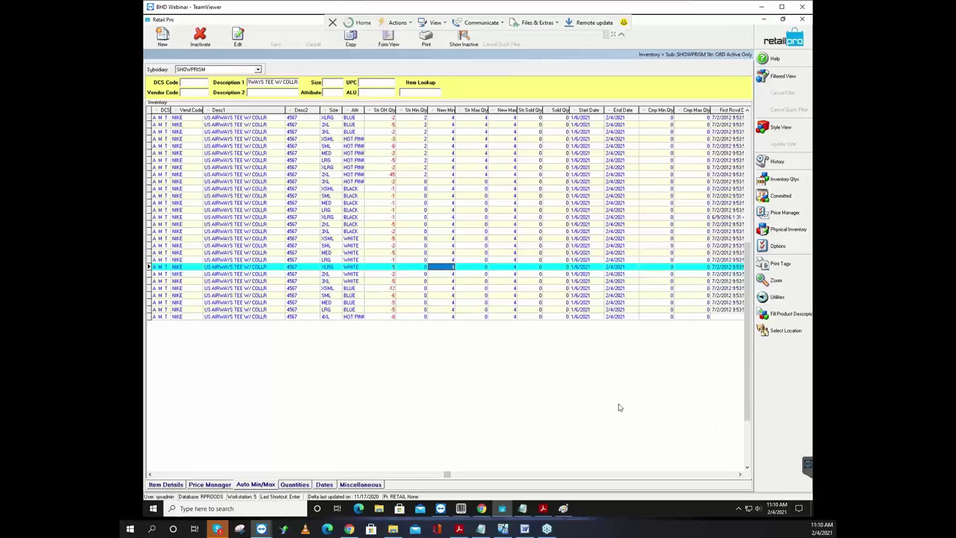
click(308, 260)
click(306, 267)
click(309, 261)
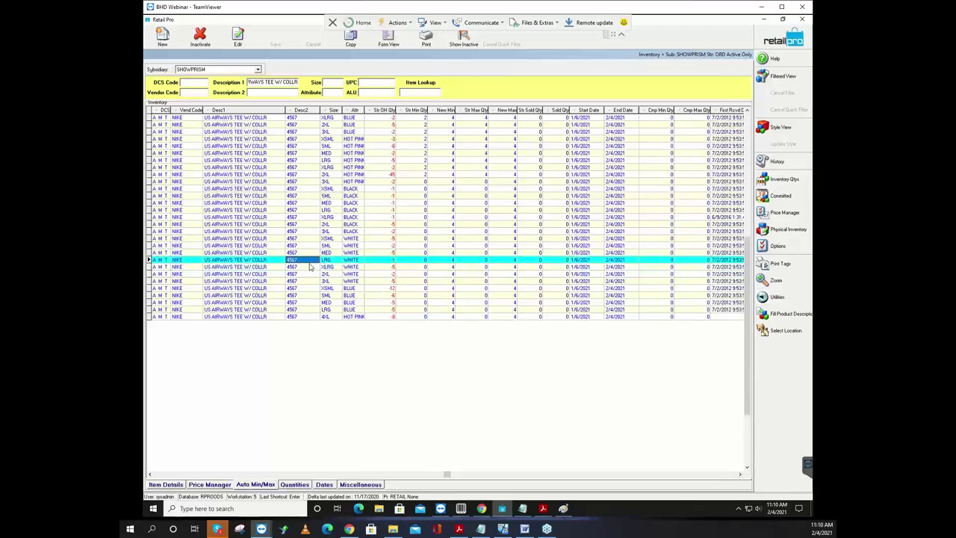
click(311, 266)
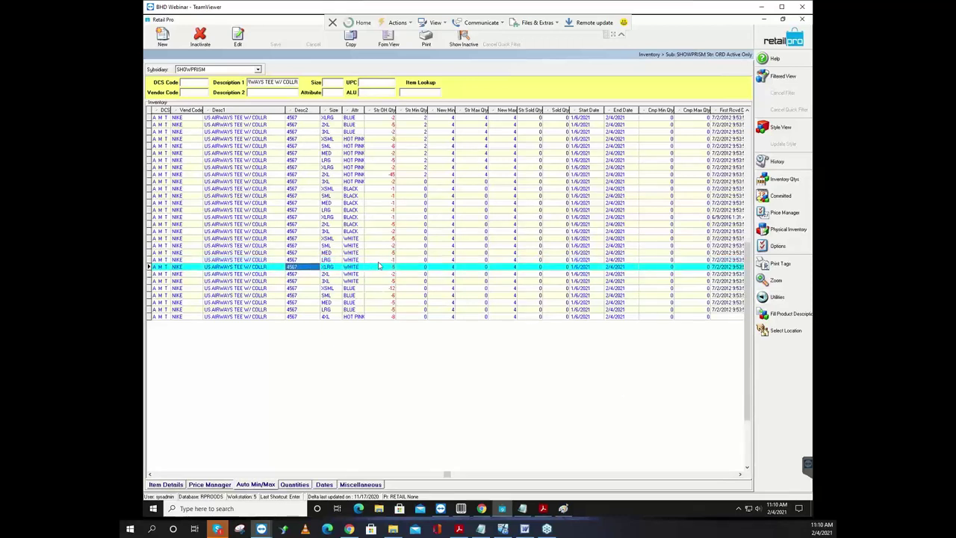
click(560, 259)
key(Up)
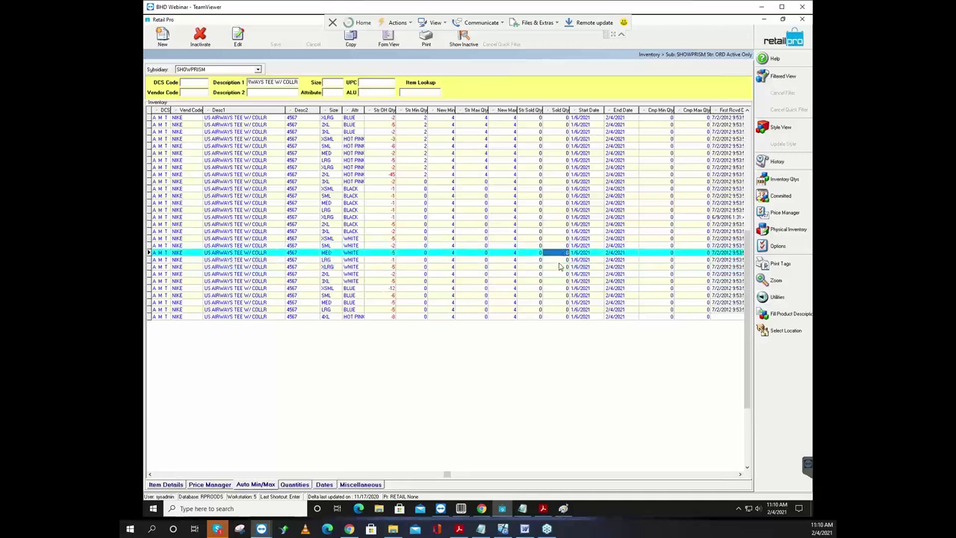
key(Down)
key(Down)
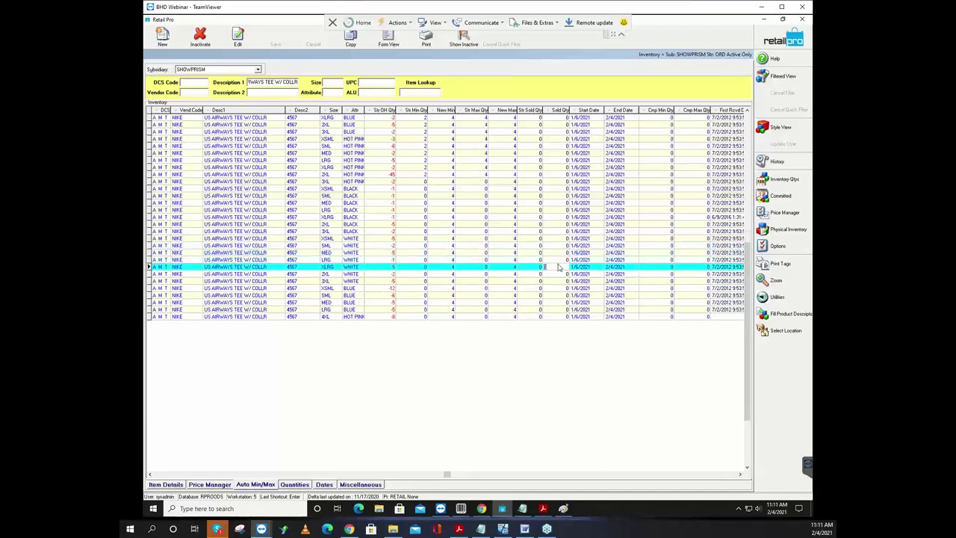
key(Up)
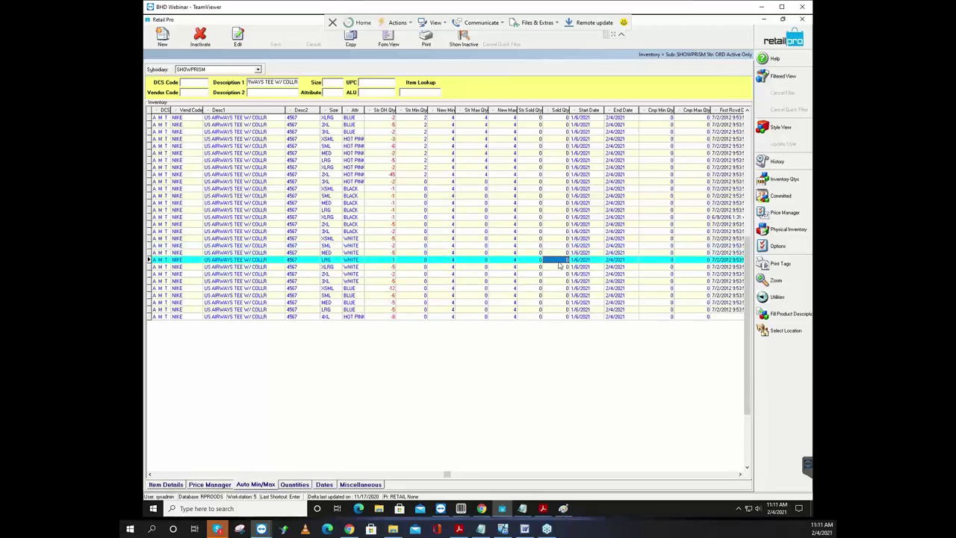
Step: Examine the white XLRG tee's New Min and sold quantity, and compare its analysis end date with its first received date
click(447, 261)
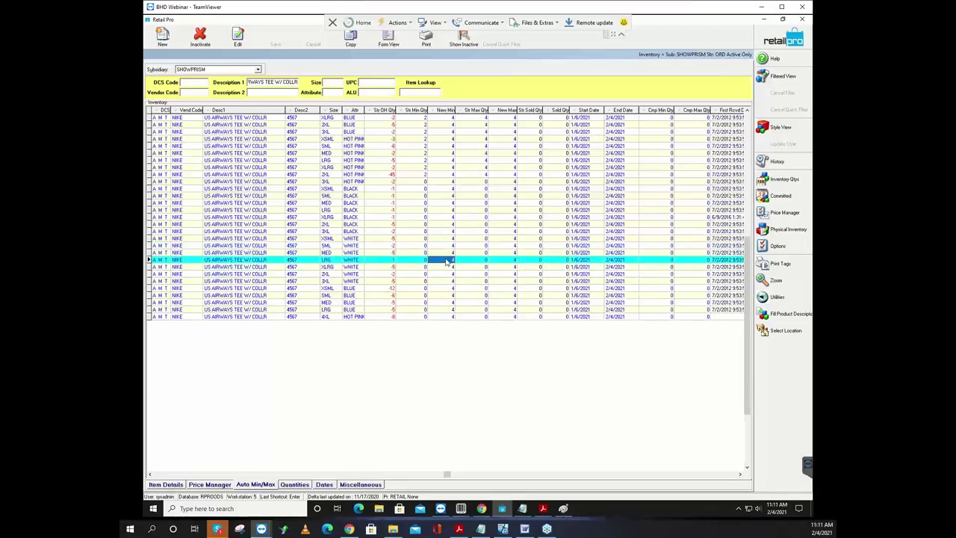
click(447, 267)
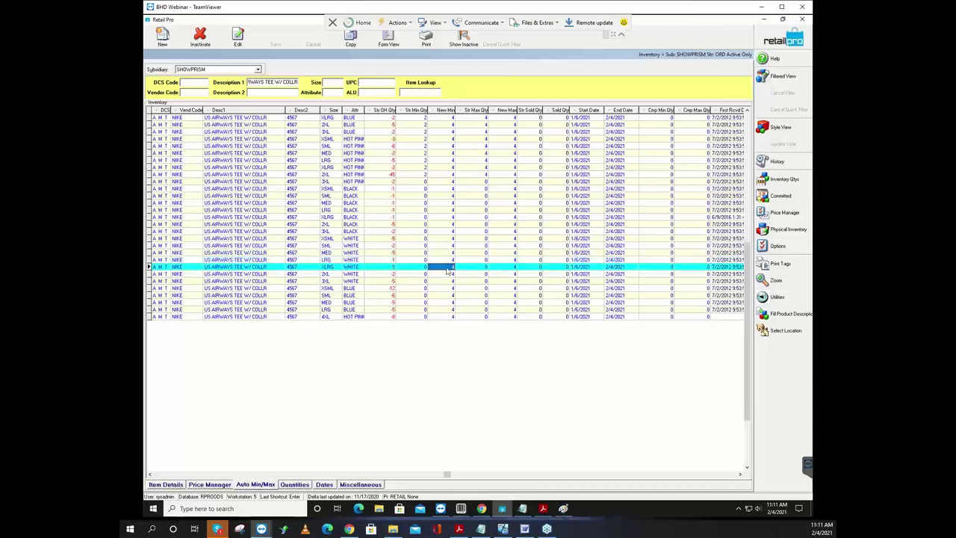
click(562, 266)
click(354, 271)
click(719, 269)
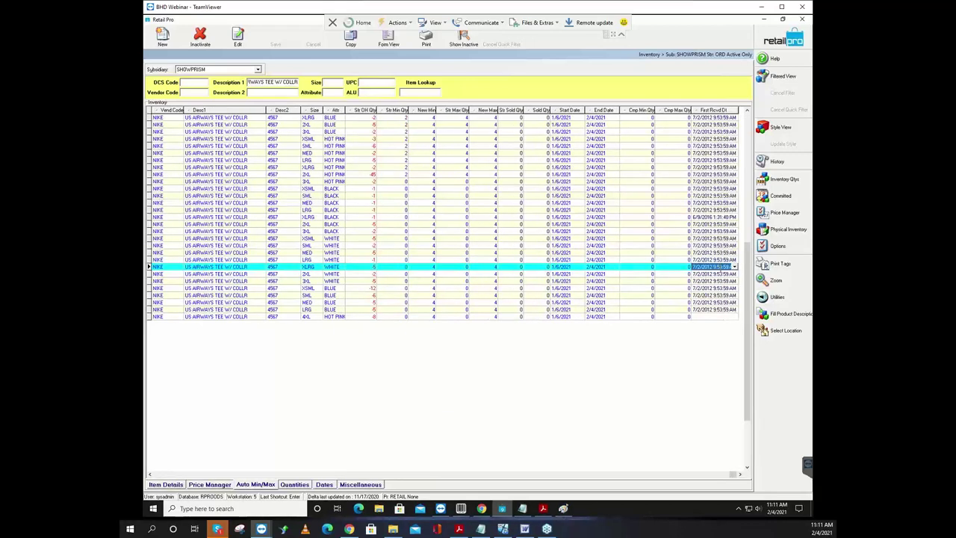
click(591, 269)
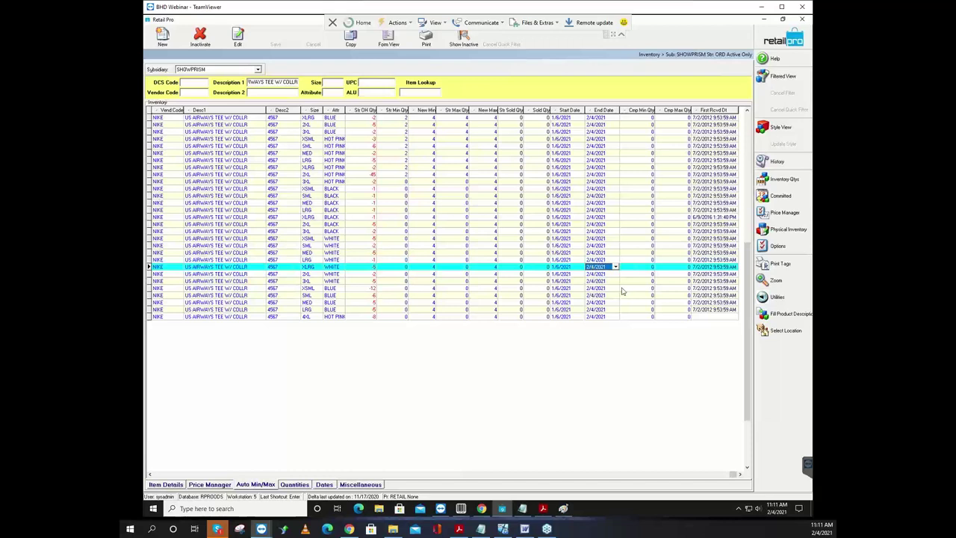
click(706, 271)
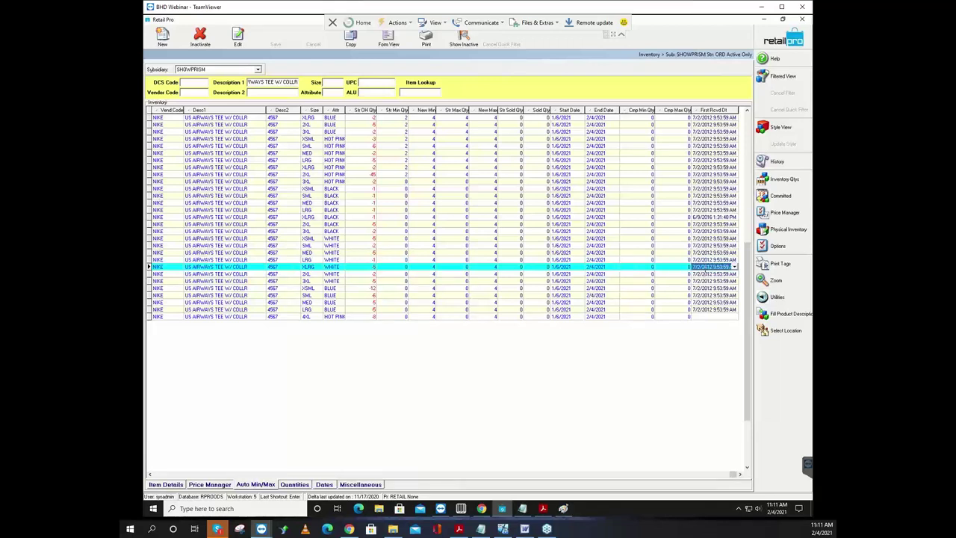
click(592, 269)
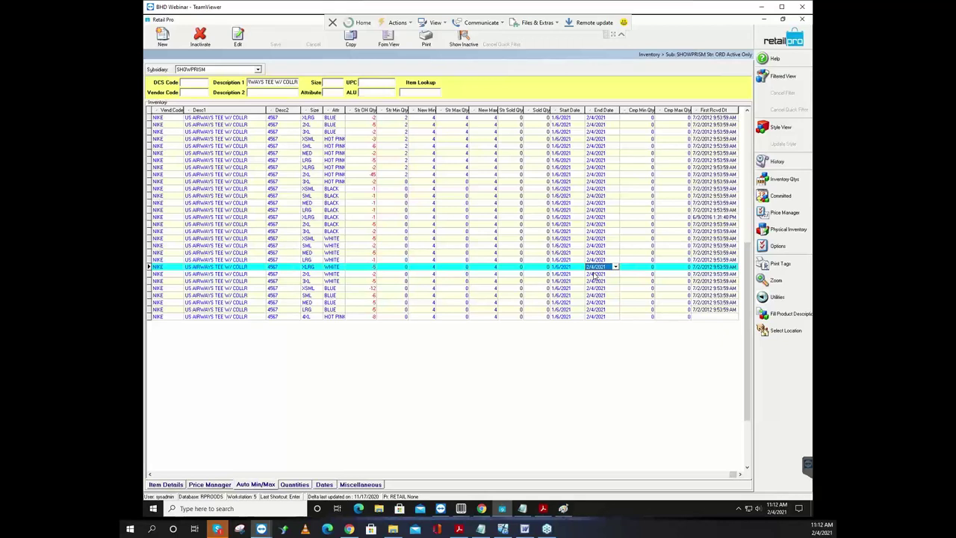
Step: Set the New Min of the white LRG tee to 4
click(430, 260)
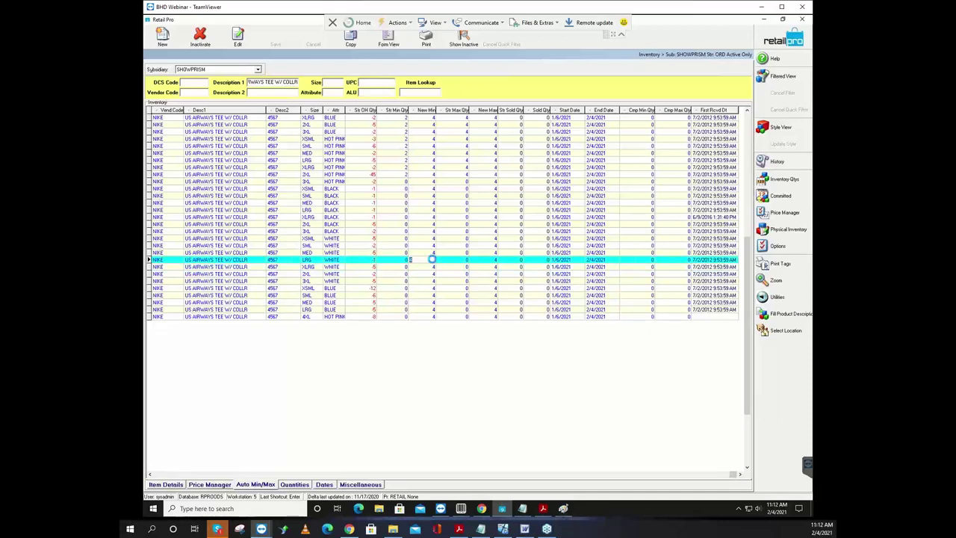
text(4)
key(Down)
click(432, 260)
text(4)
key(Tab)
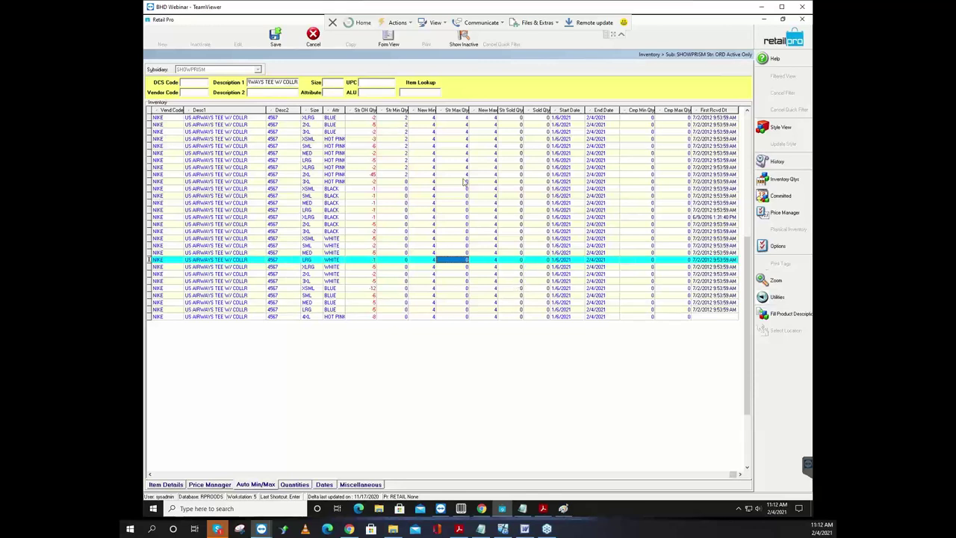
Step: Compare the blue 3XL tee's store minimum and maximum quantities with its New Min value
click(428, 125)
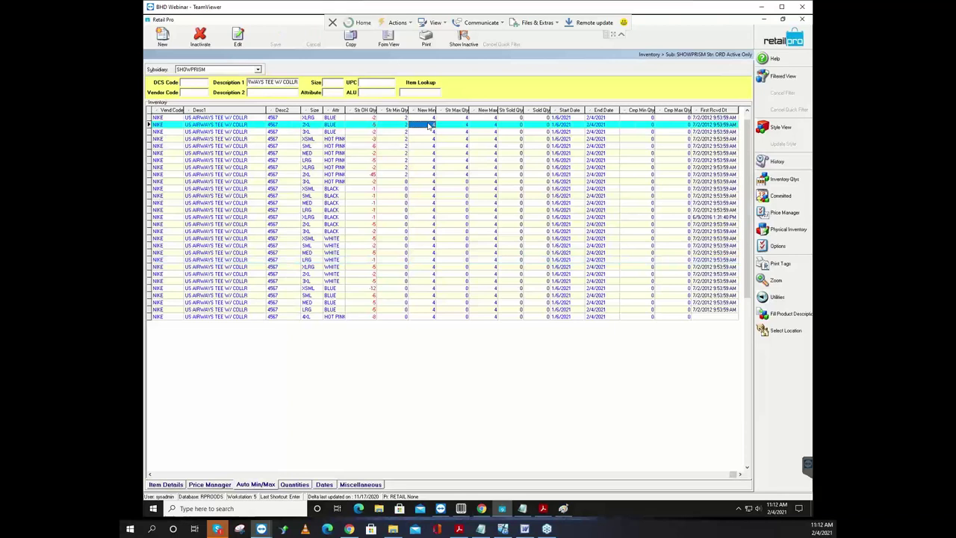
click(479, 132)
click(428, 134)
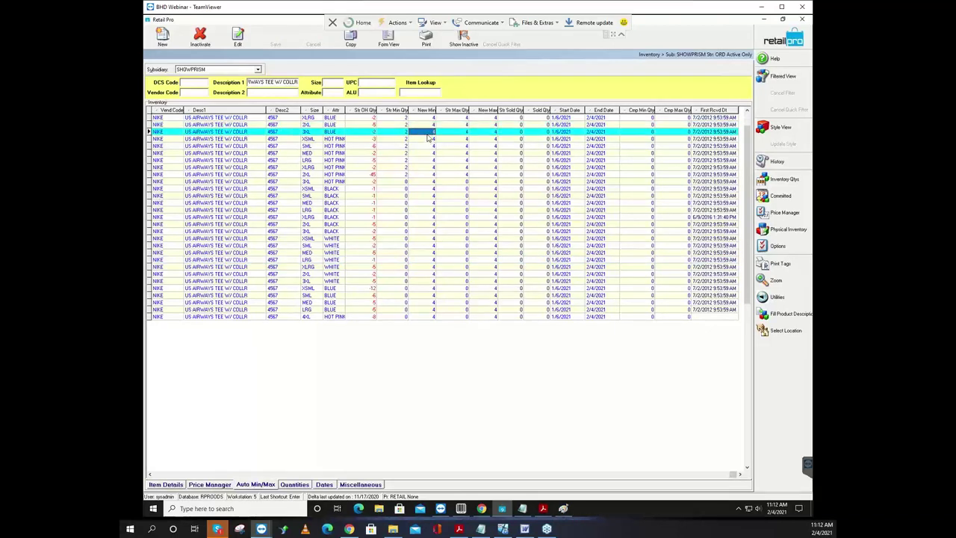
click(401, 132)
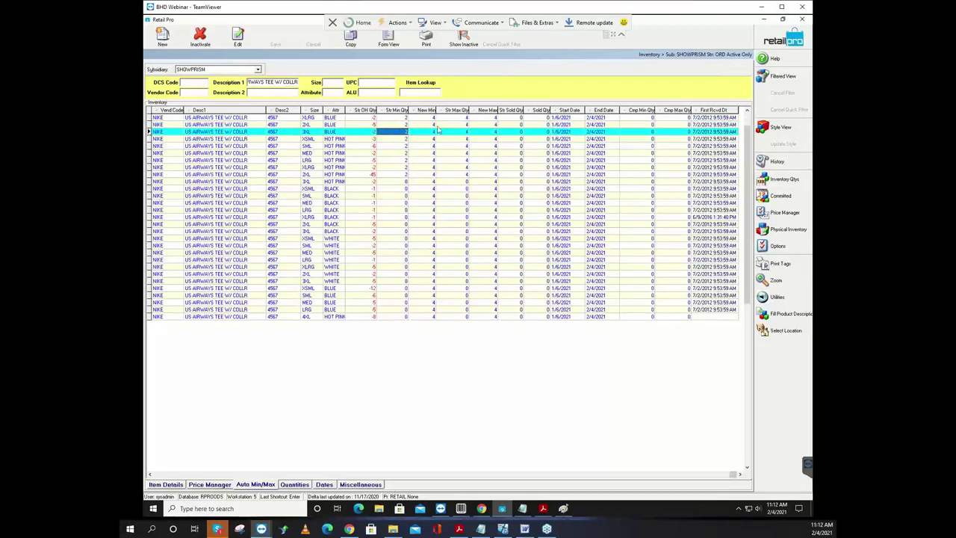
click(459, 133)
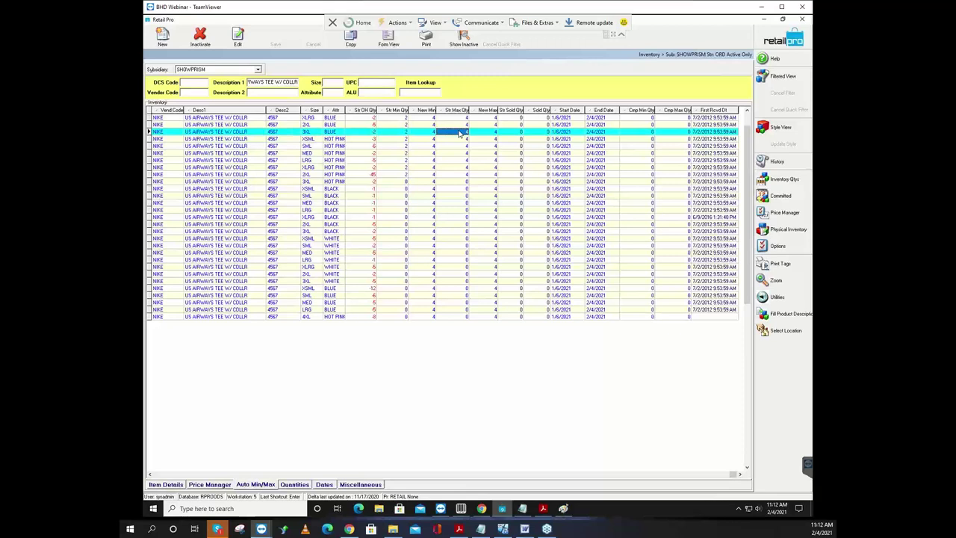
click(412, 134)
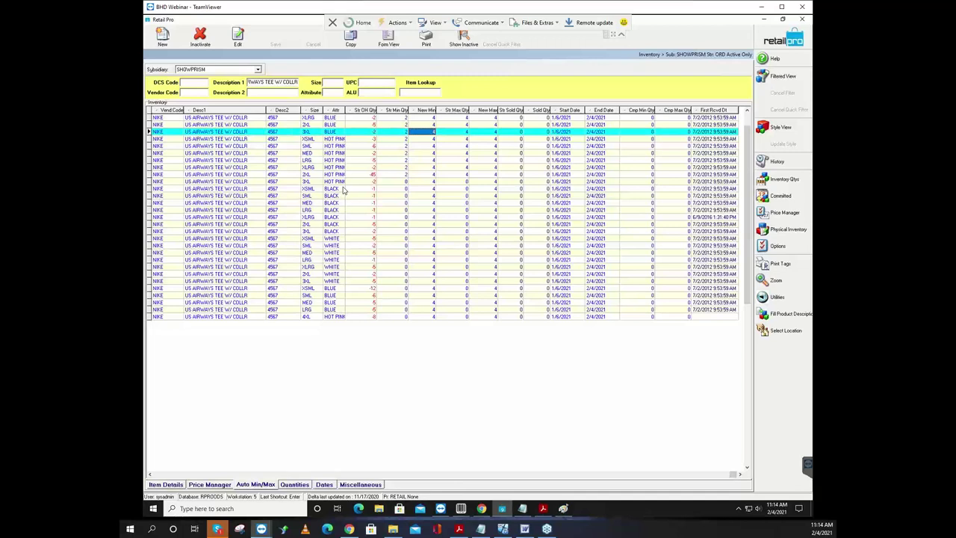
Step: Review the sales analysis settings and the formula's DOS value in the Auto Min/Max options, then finish and save the settings
click(775, 297)
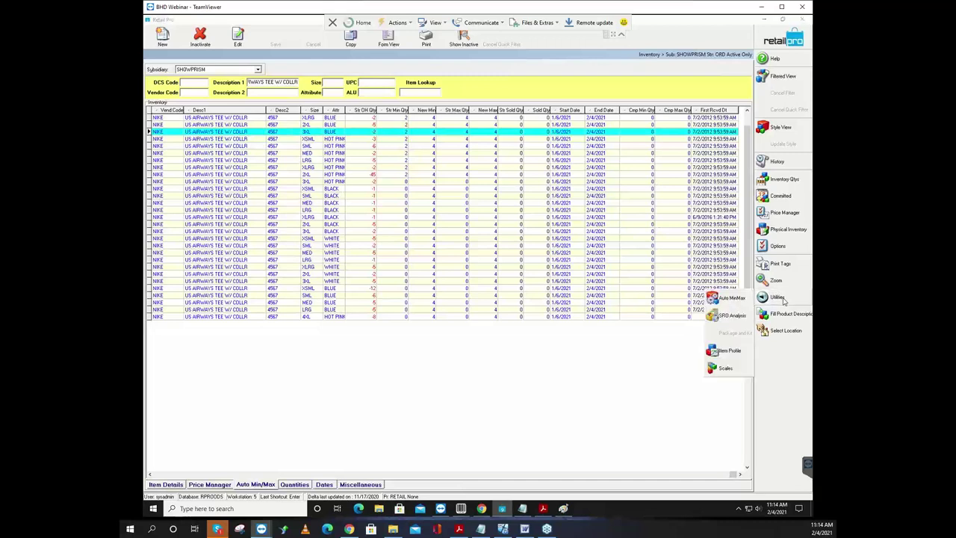
click(716, 301)
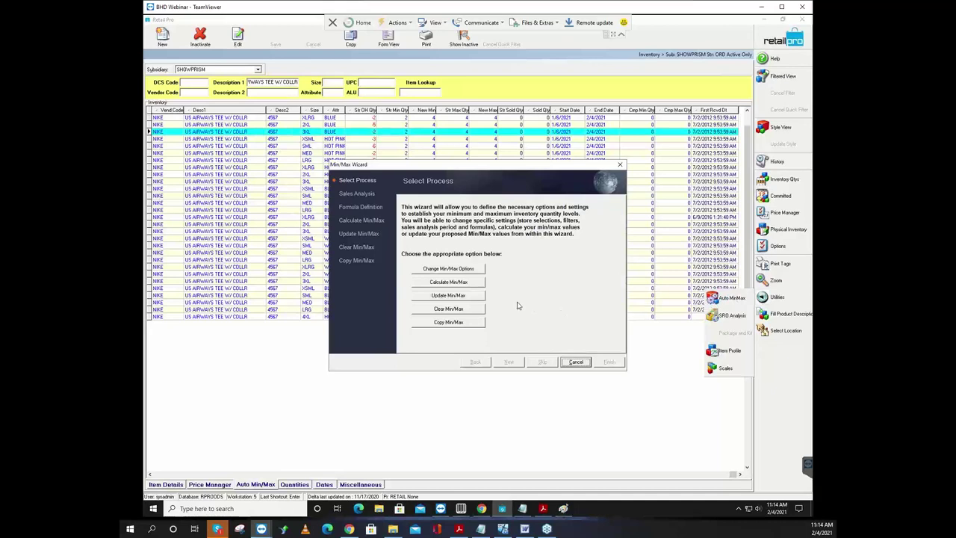
click(456, 269)
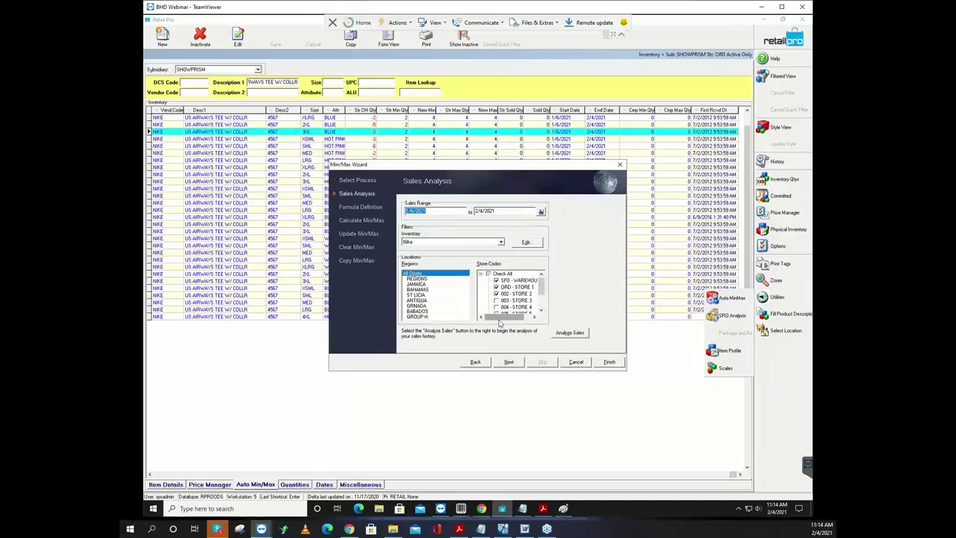
click(508, 362)
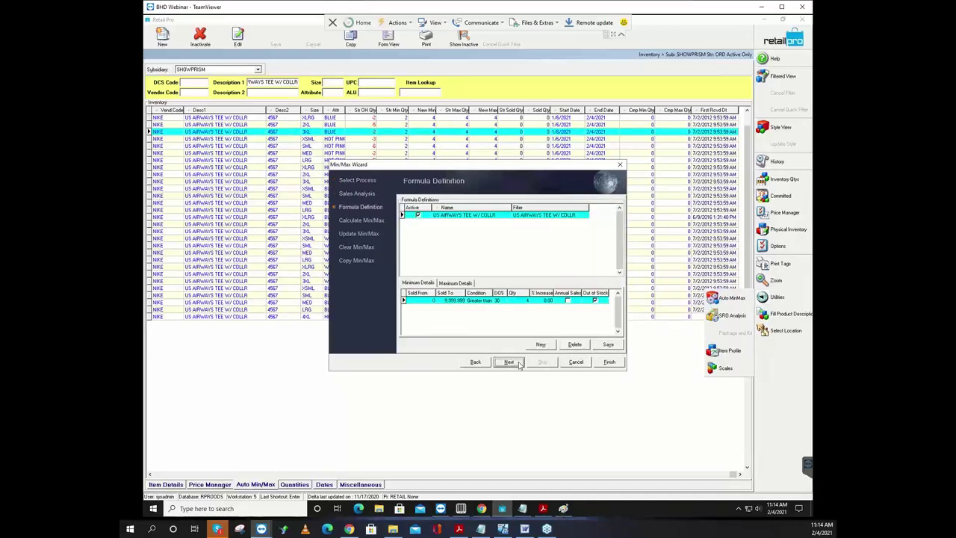
click(498, 300)
click(611, 362)
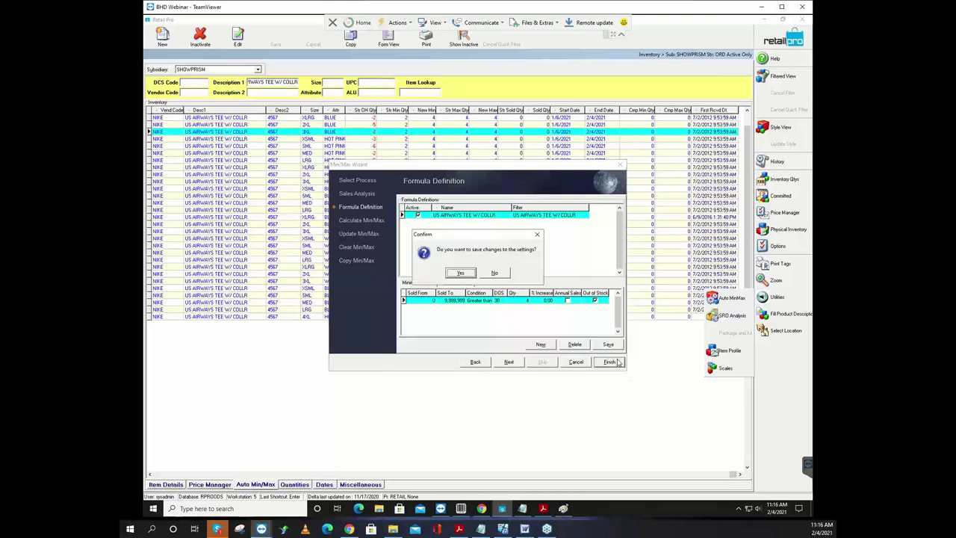
click(457, 275)
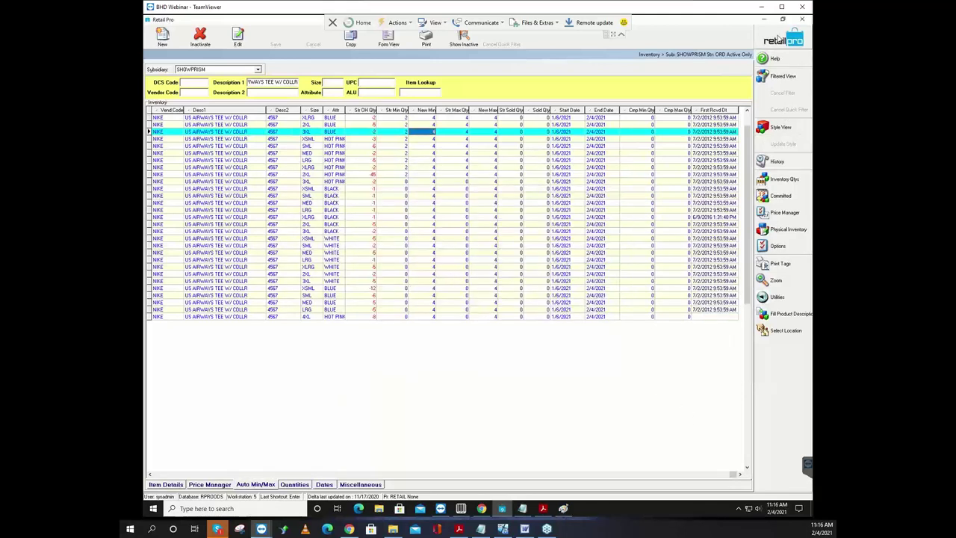
Step: Open the User-defined/Auxiliary field settings under the local Merchandise section of System Preferences
click(778, 42)
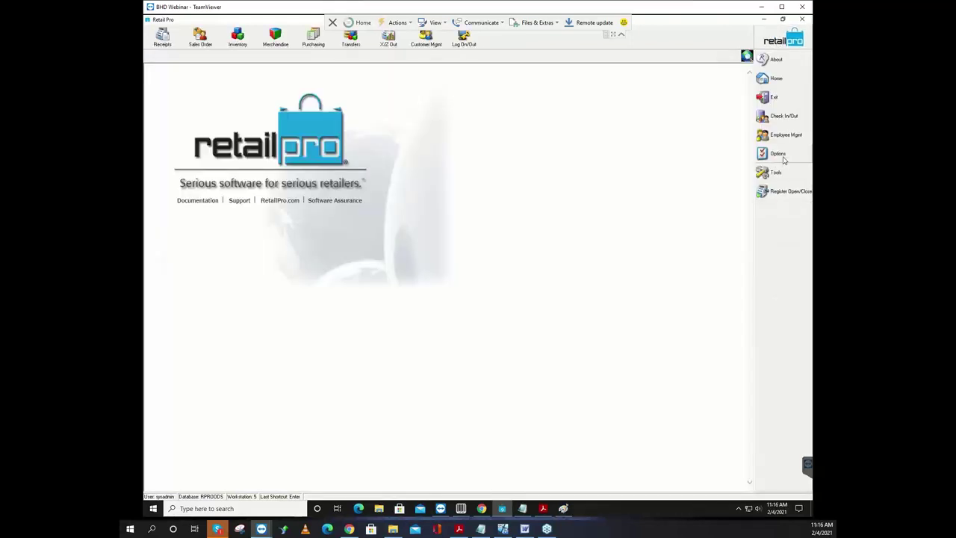
click(781, 156)
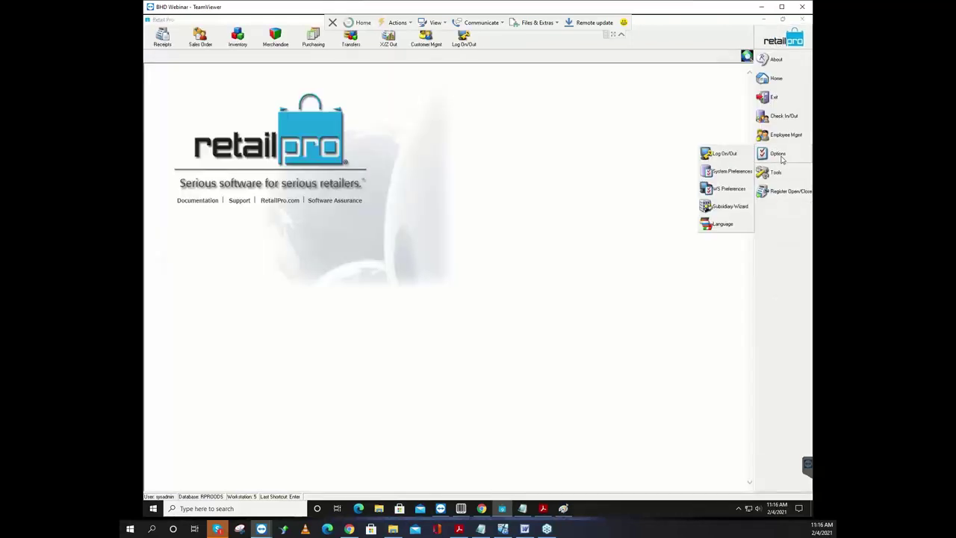
click(735, 172)
click(148, 130)
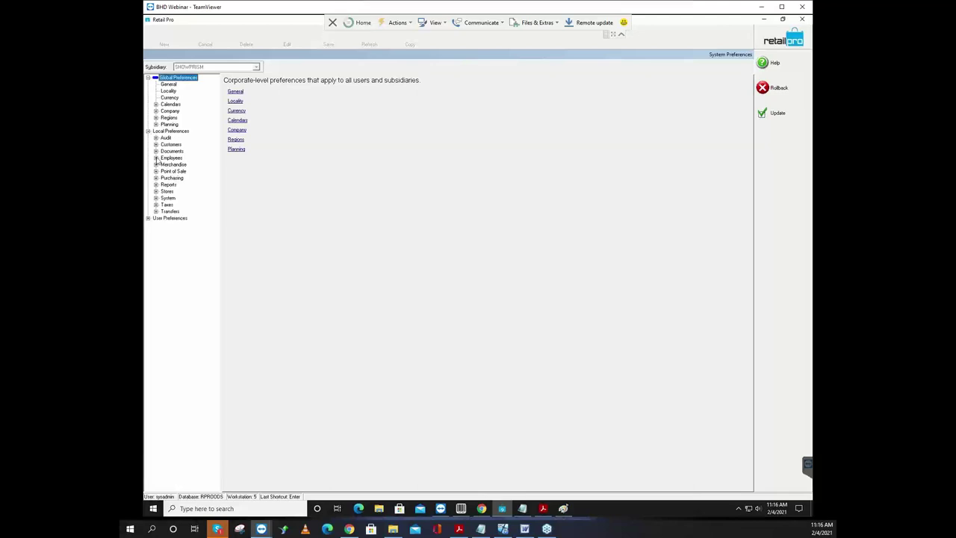
click(155, 150)
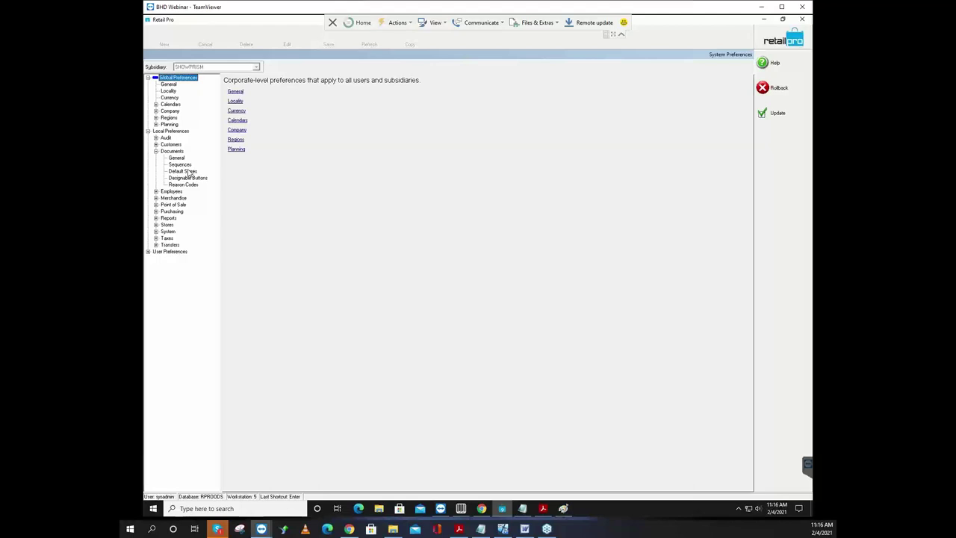
click(156, 198)
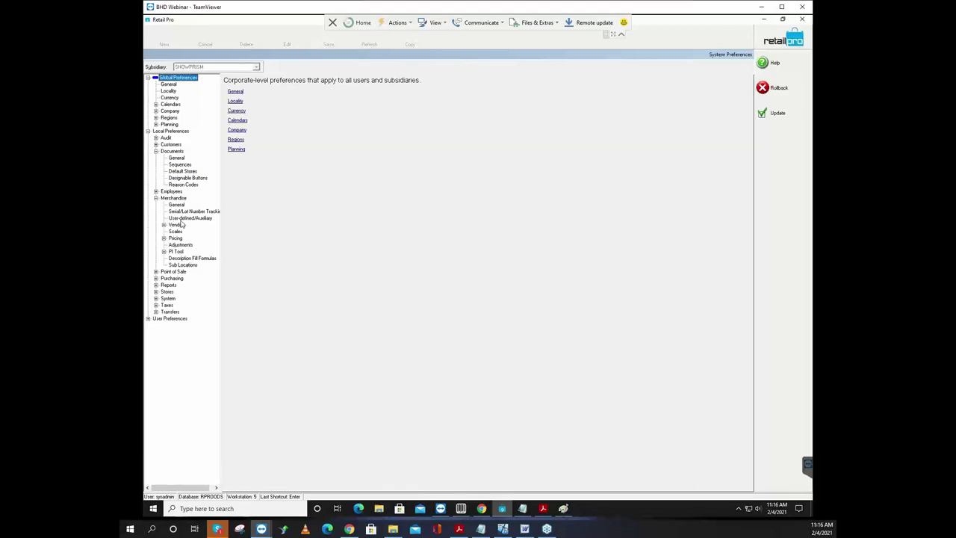
click(186, 219)
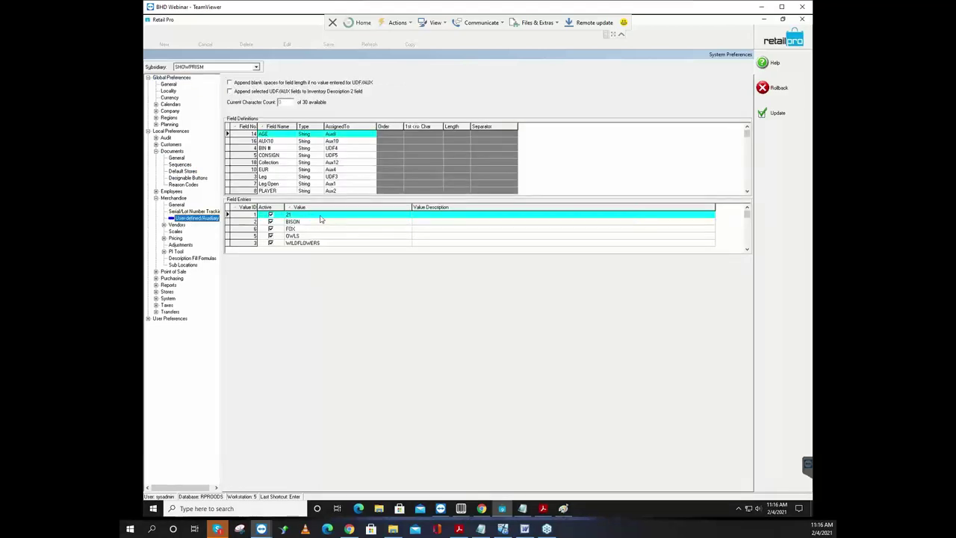
Step: Check the UDF and auxiliary field definitions and their entries, including CONSIGN and Leg, for a field without a name
click(270, 140)
click(269, 155)
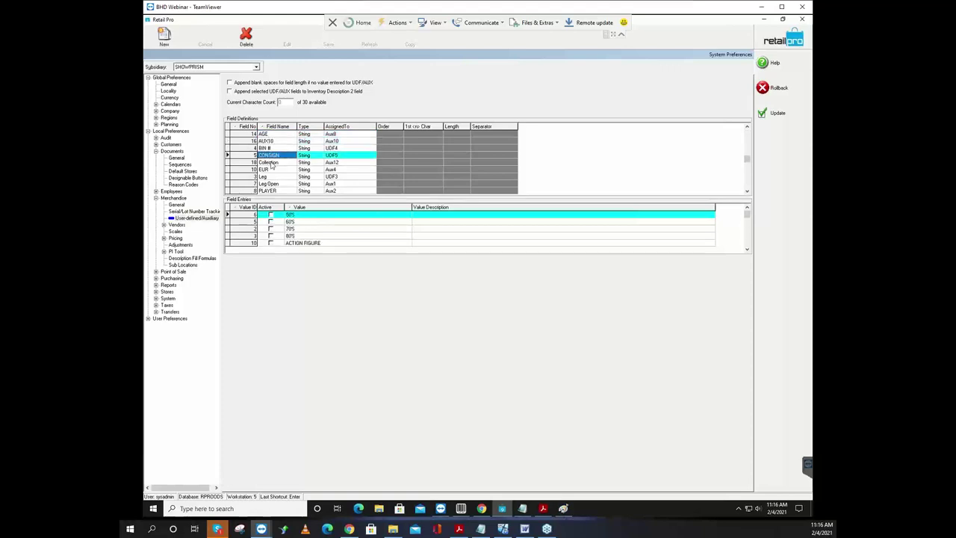
click(266, 176)
click(194, 218)
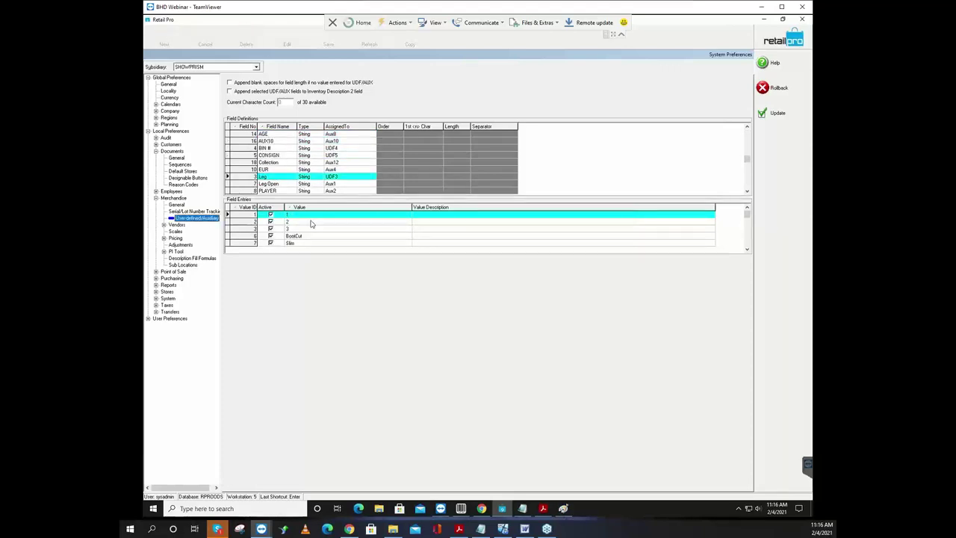
click(747, 191)
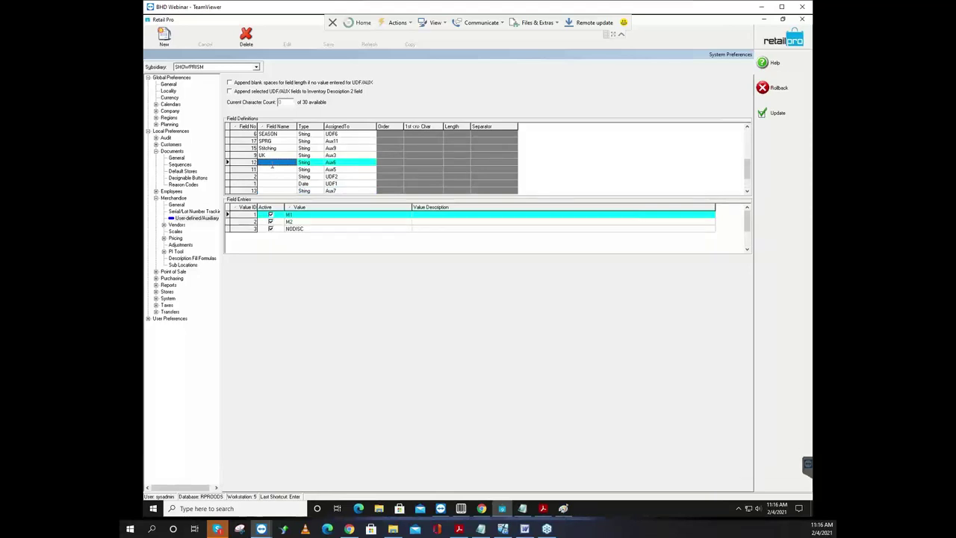
click(274, 169)
click(273, 176)
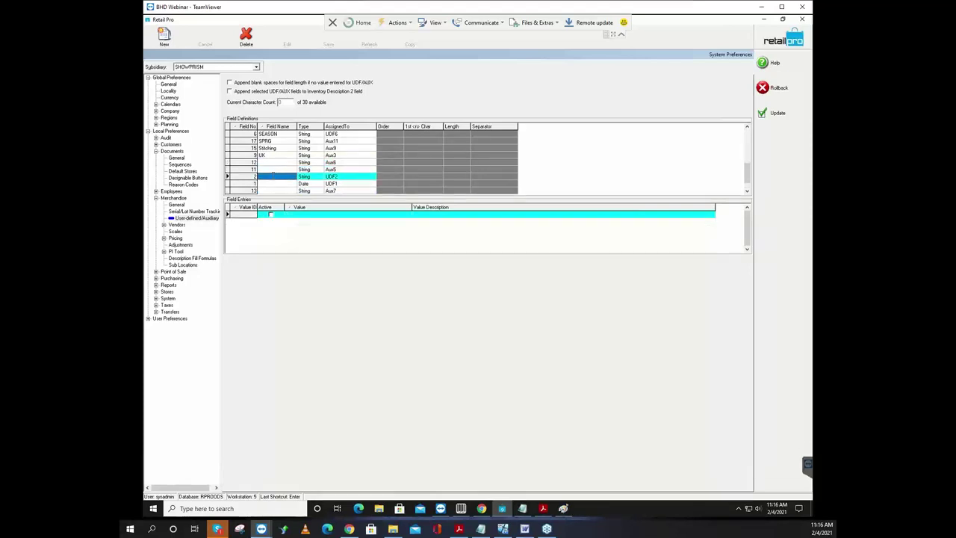
Step: Name the unnamed Aux7 field MinMax and enter MinMax as a value in its field entries
click(278, 191)
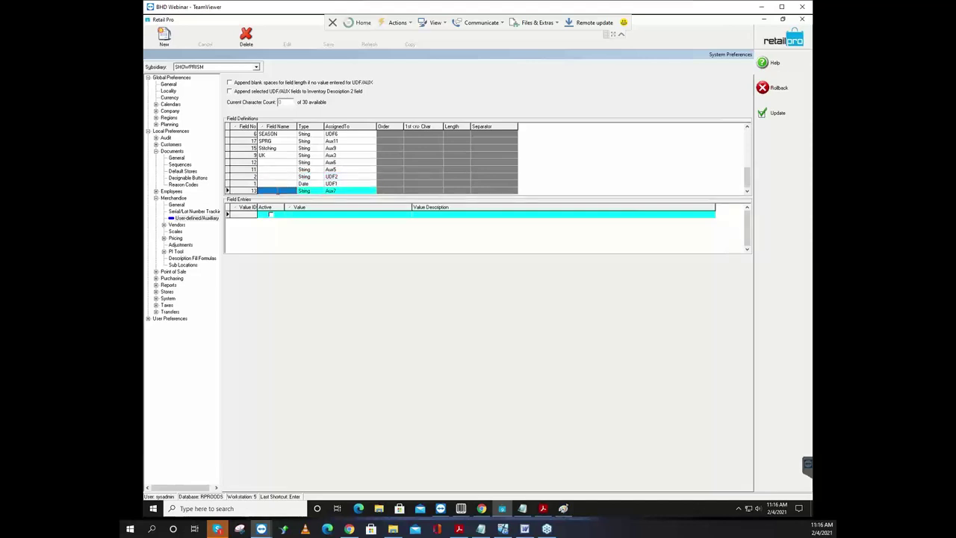
text(Min)
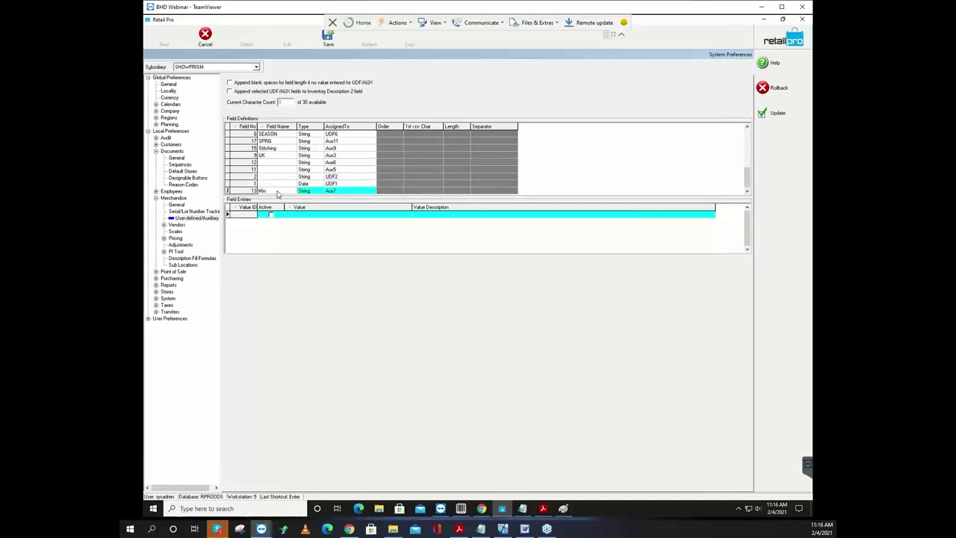
text(Max)
click(306, 217)
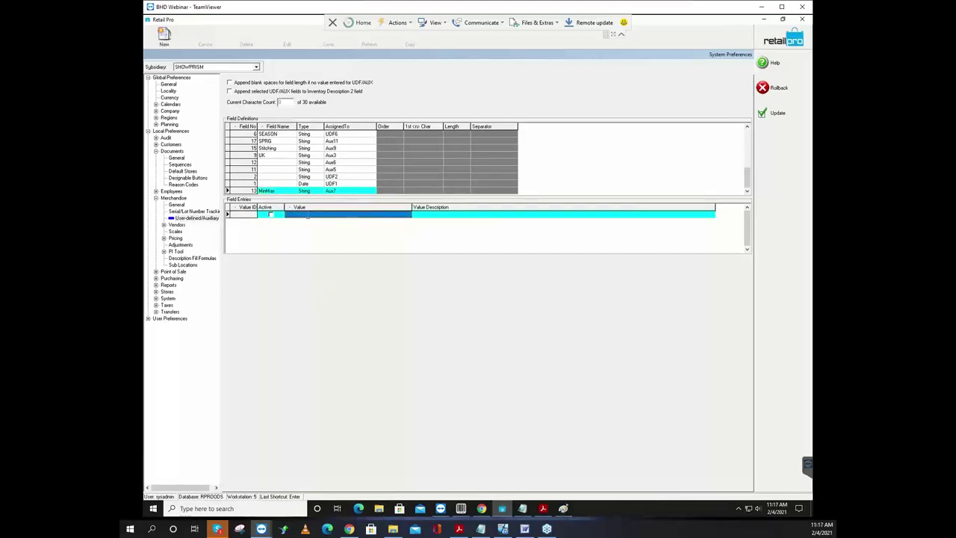
text(MinMax)
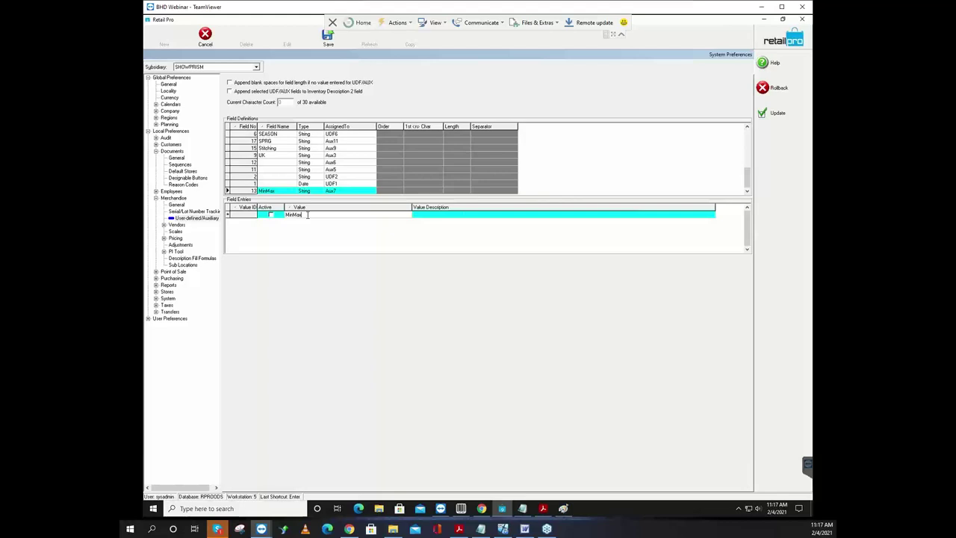
Step: Rename the user-defined field assigned to Aux7 from its current name to Discontinu
click(274, 192)
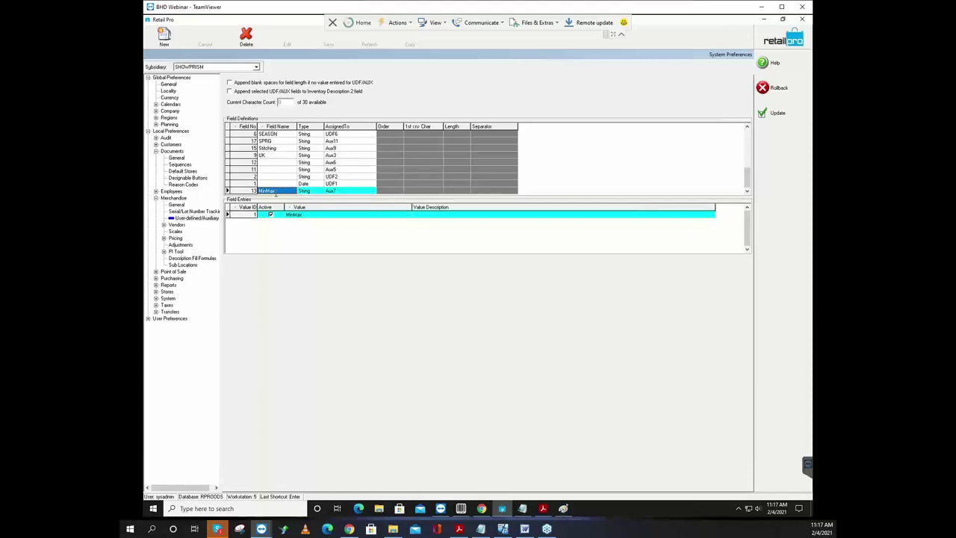
text(O)
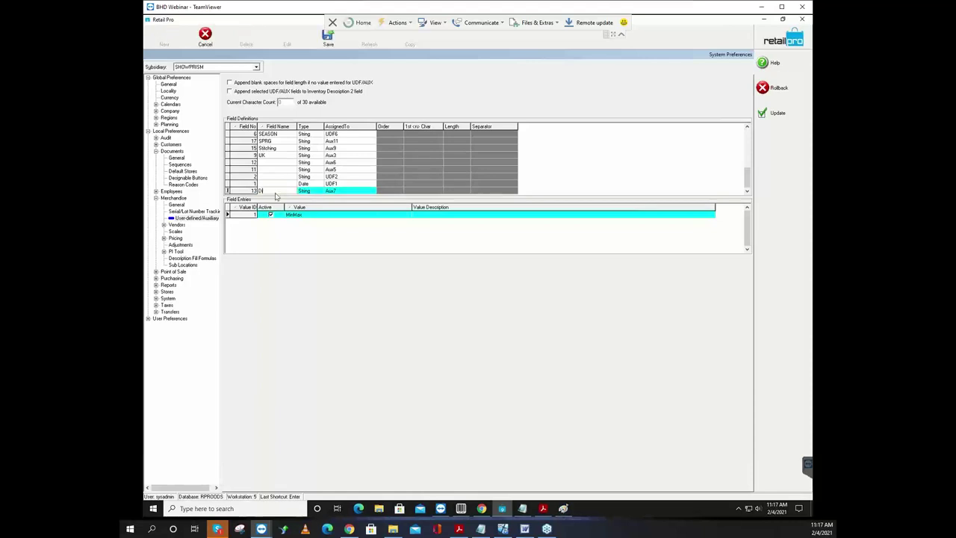
text(iscou)
text(tinu)
key(Tab)
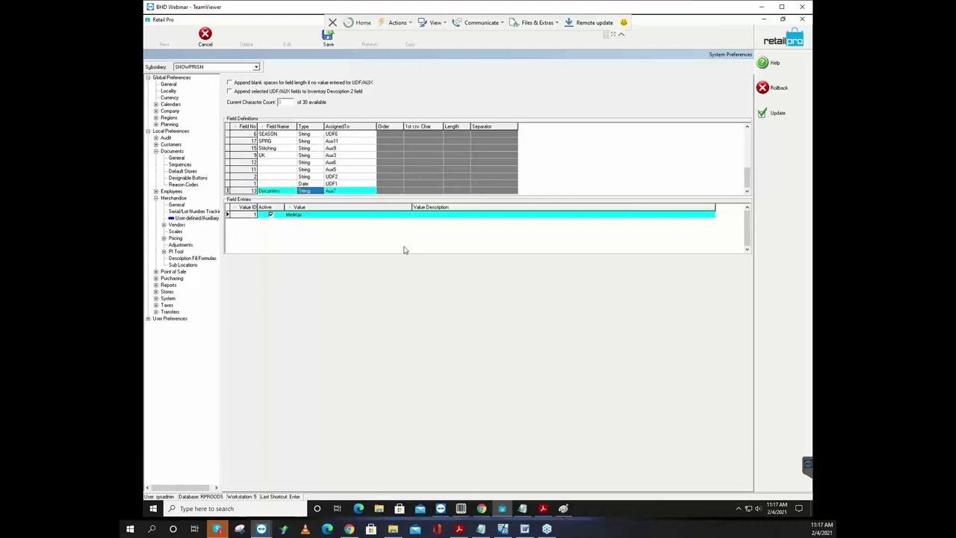
Step: Change the Aux7 field's entry value to Discontinued and save the updated system preferences
click(317, 216)
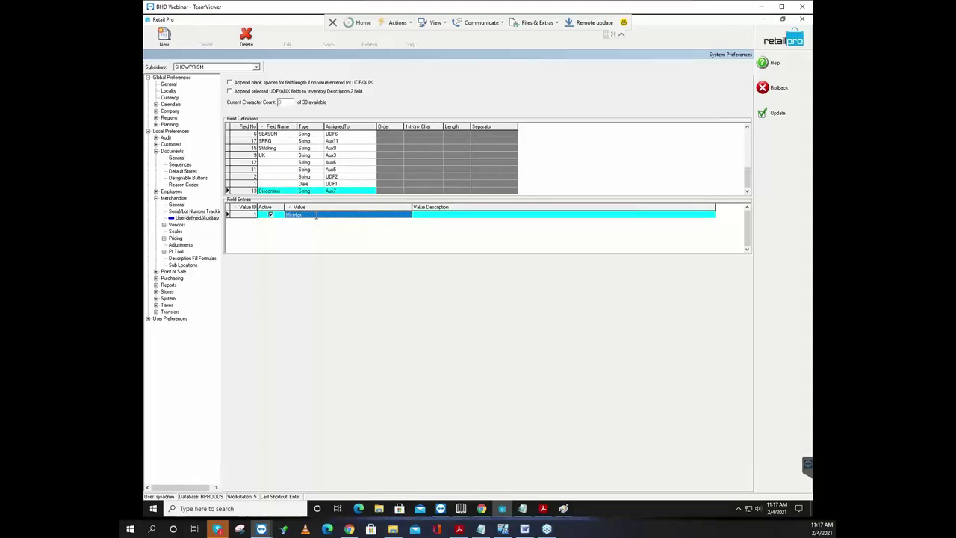
text(Di)
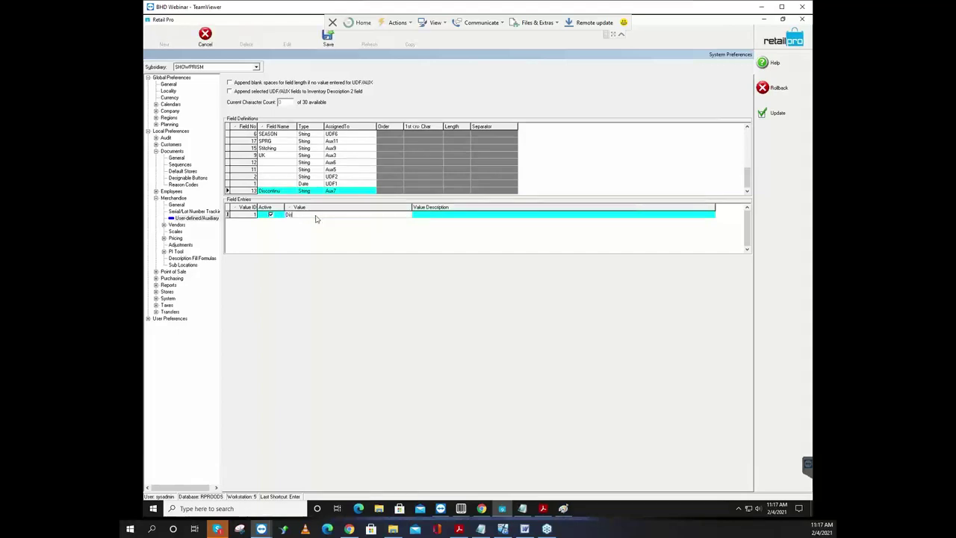
text(scontinued)
key(Return)
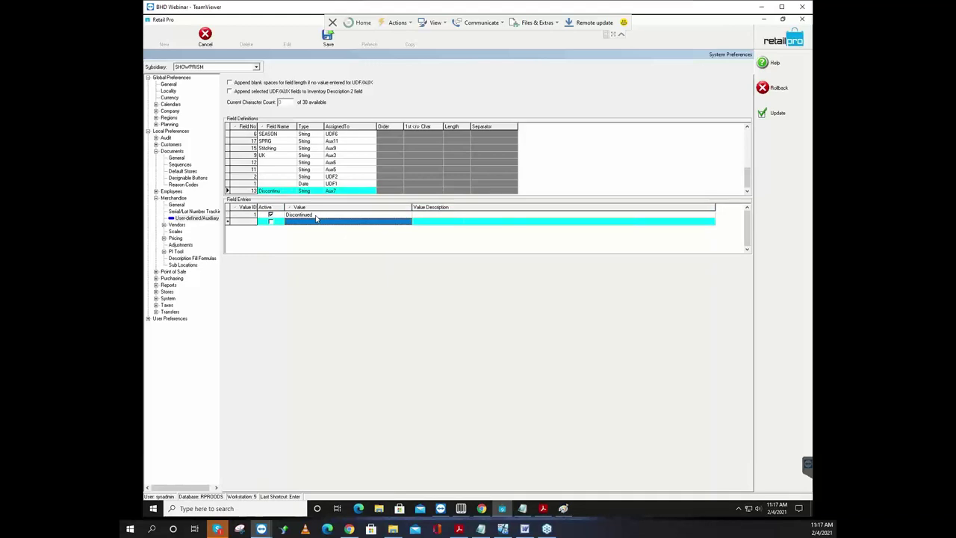
click(315, 215)
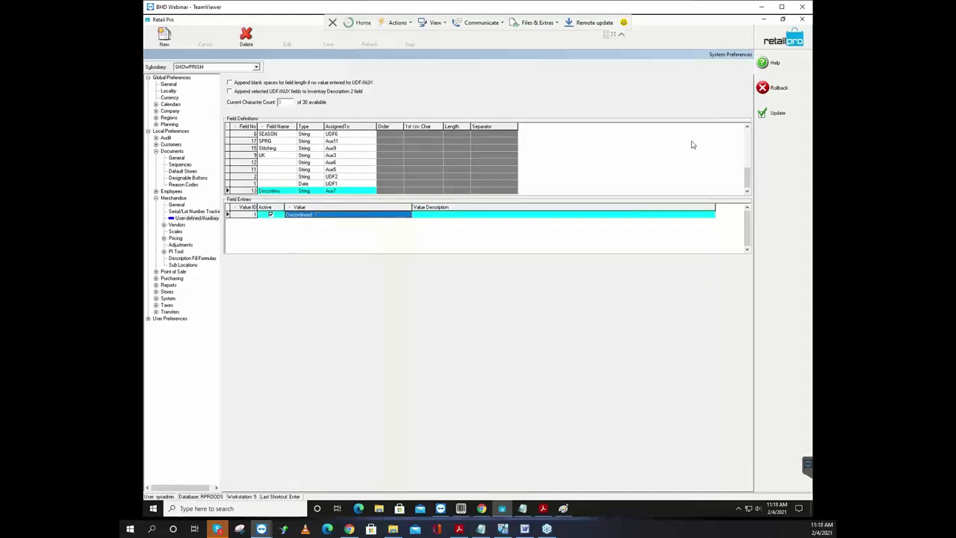
click(778, 114)
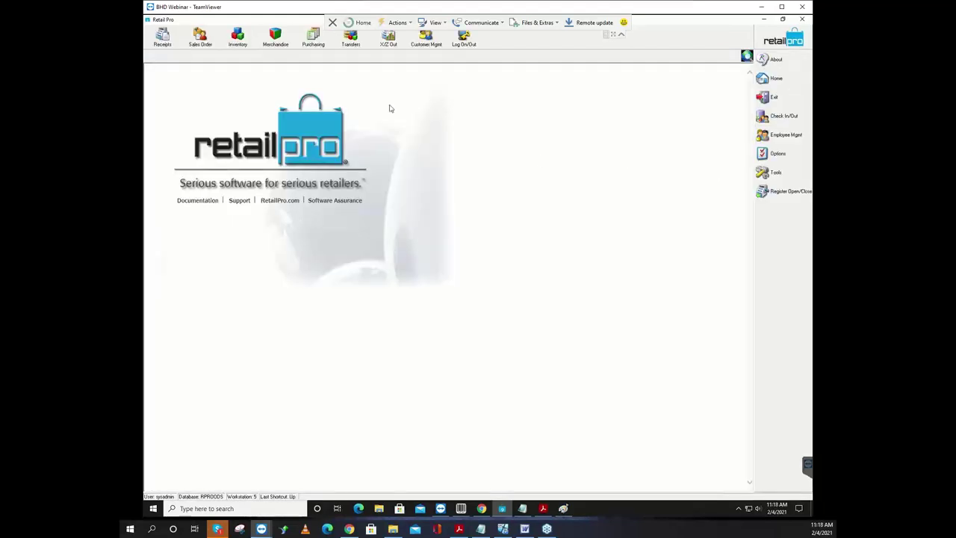
Step: Open the filter of the US AIRWAYS TEE W/ COLLR formula in the inventory Min/Max Wizard's options
click(237, 38)
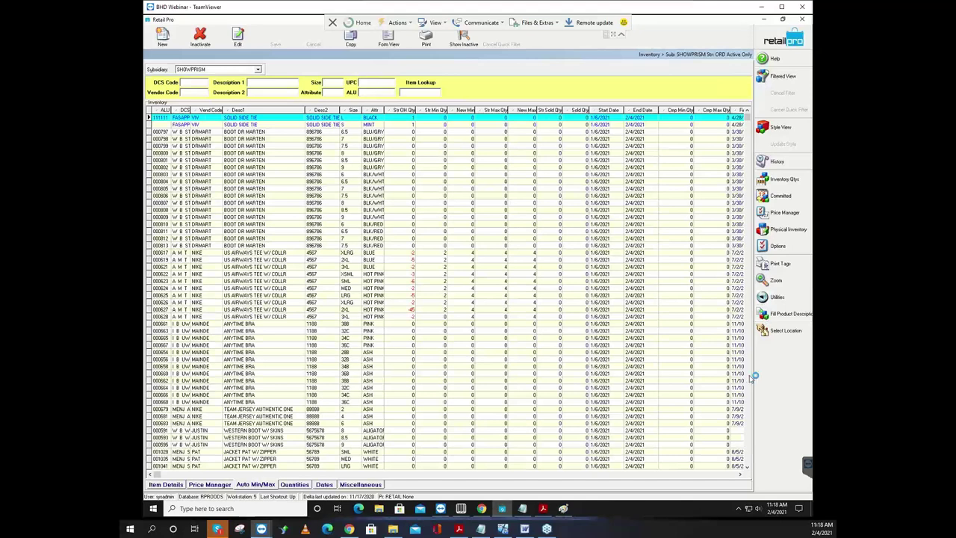
click(777, 298)
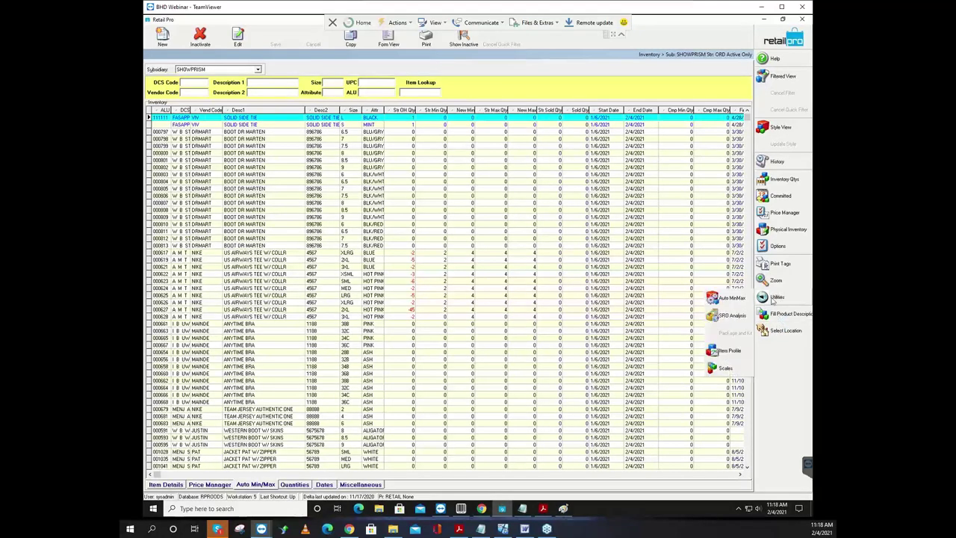
click(728, 299)
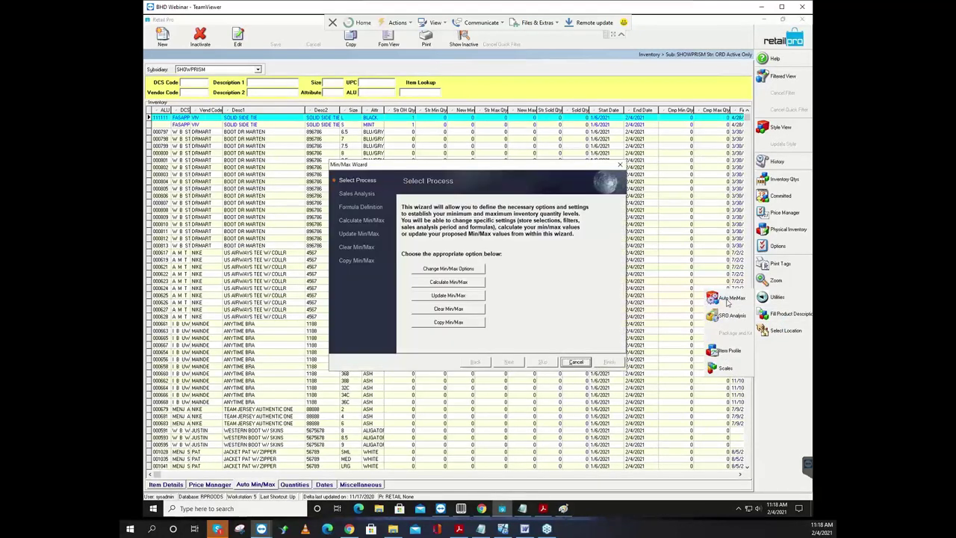
click(450, 269)
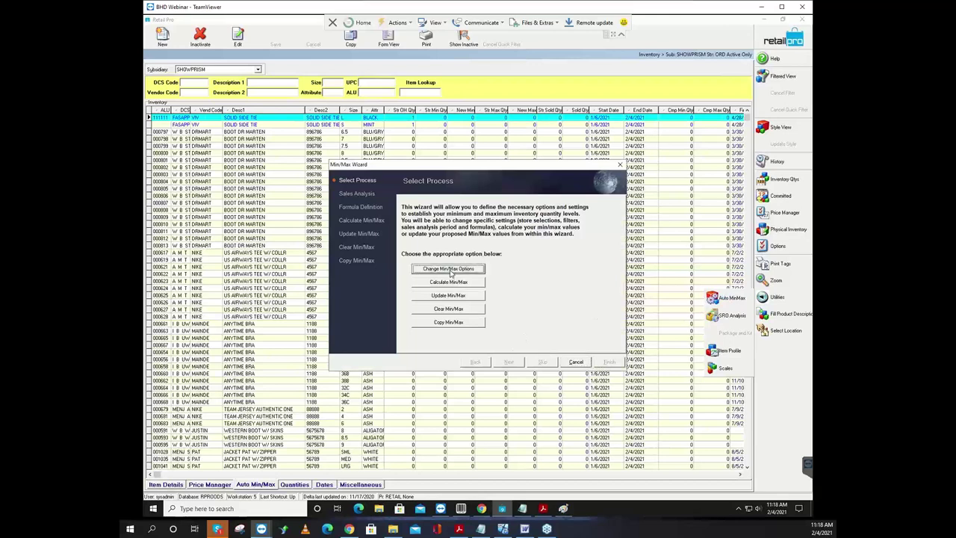
click(508, 362)
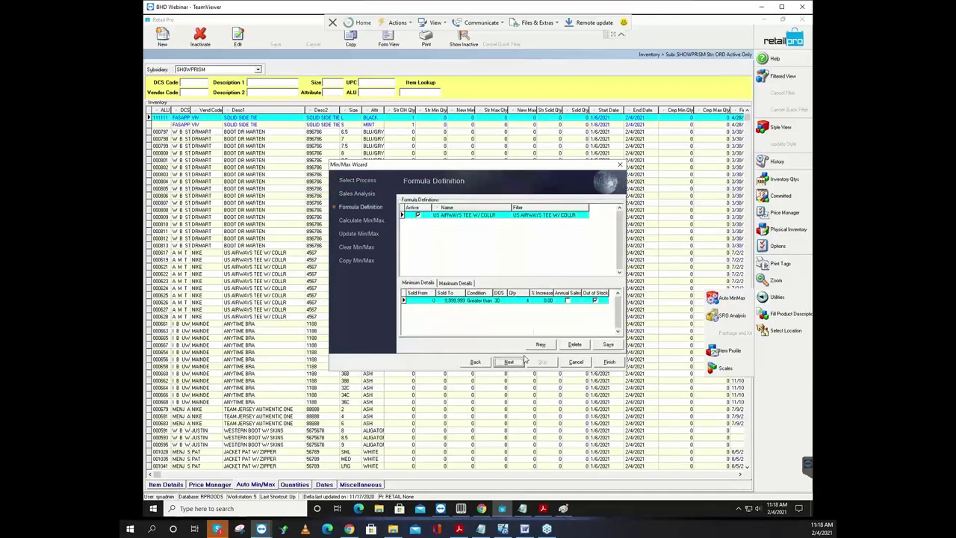
click(560, 216)
click(586, 216)
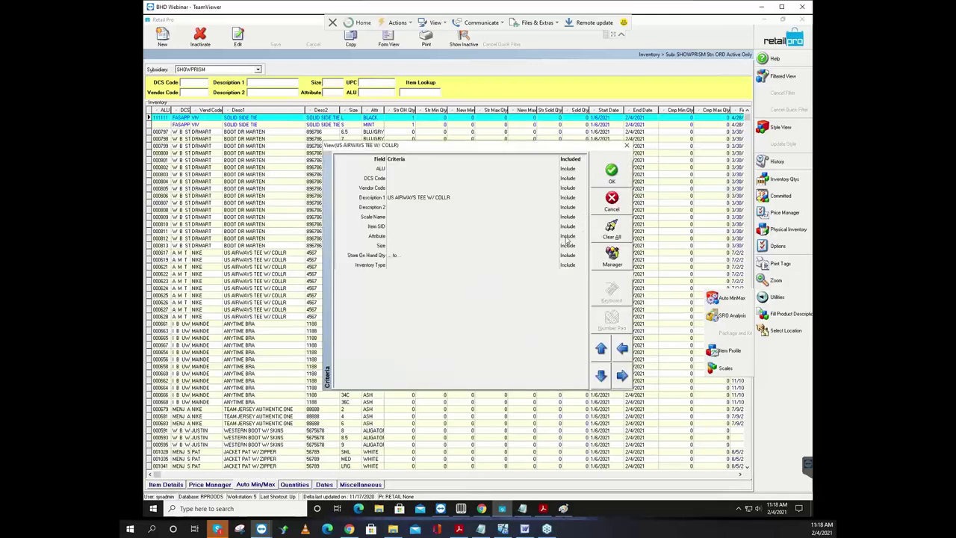
Step: Add the Discontinu field to the formula filter's criteria
right_click(511, 250)
click(558, 256)
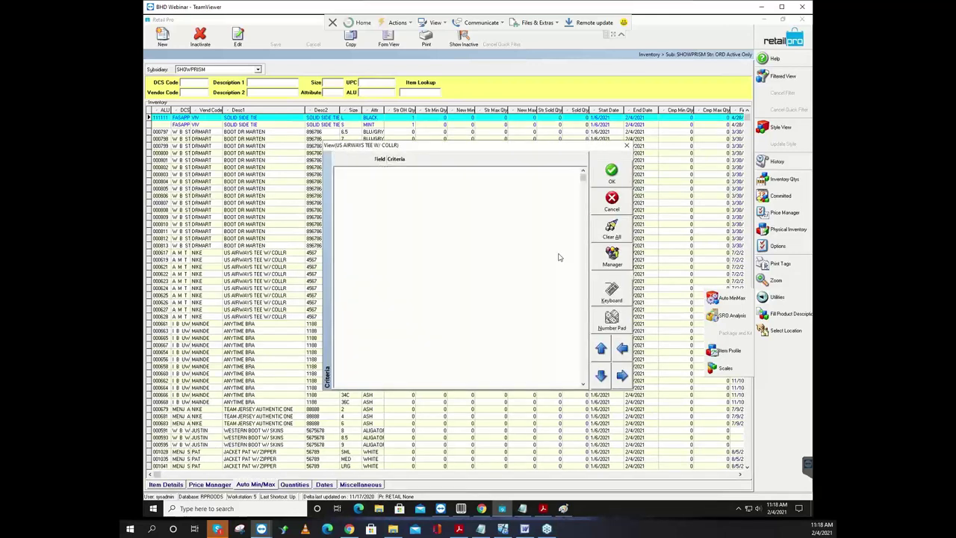
click(584, 371)
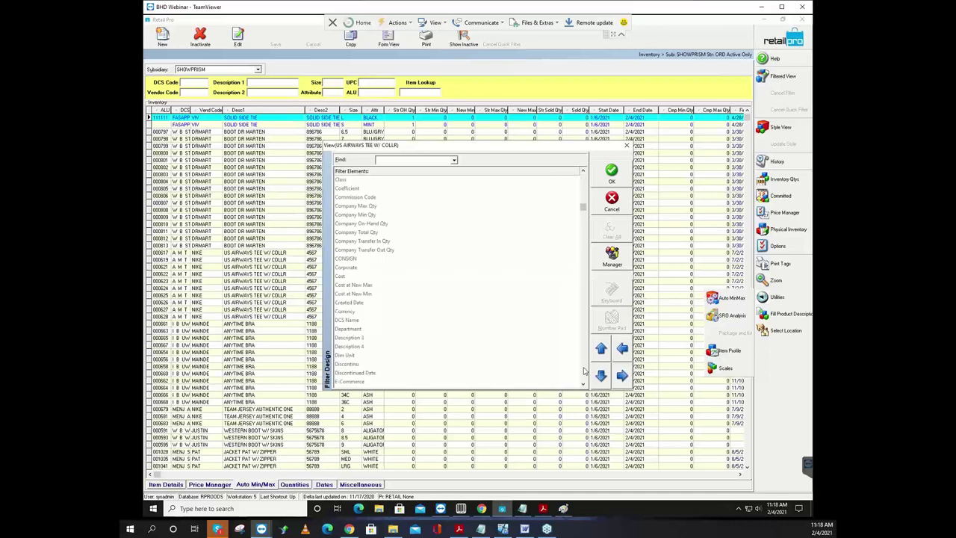
click(357, 365)
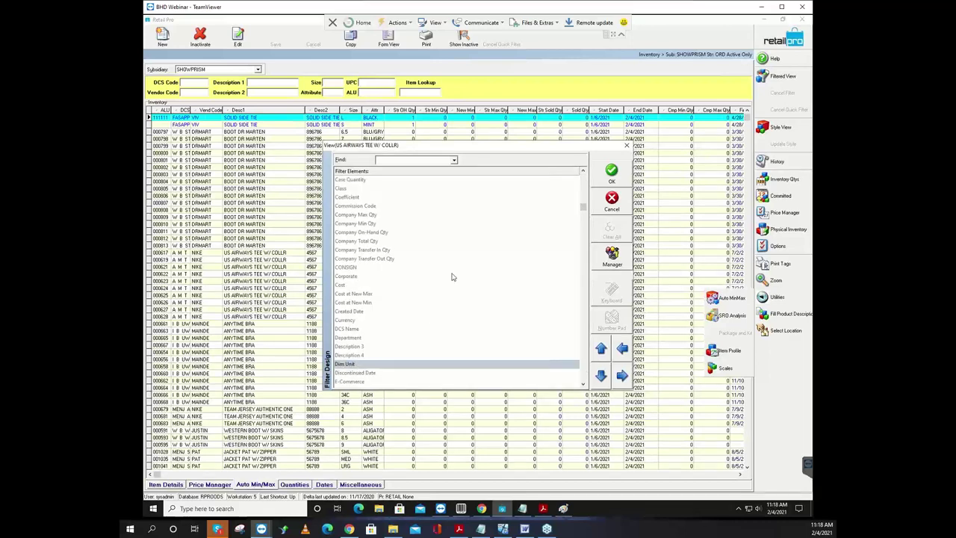
right_click(451, 273)
click(475, 294)
click(478, 274)
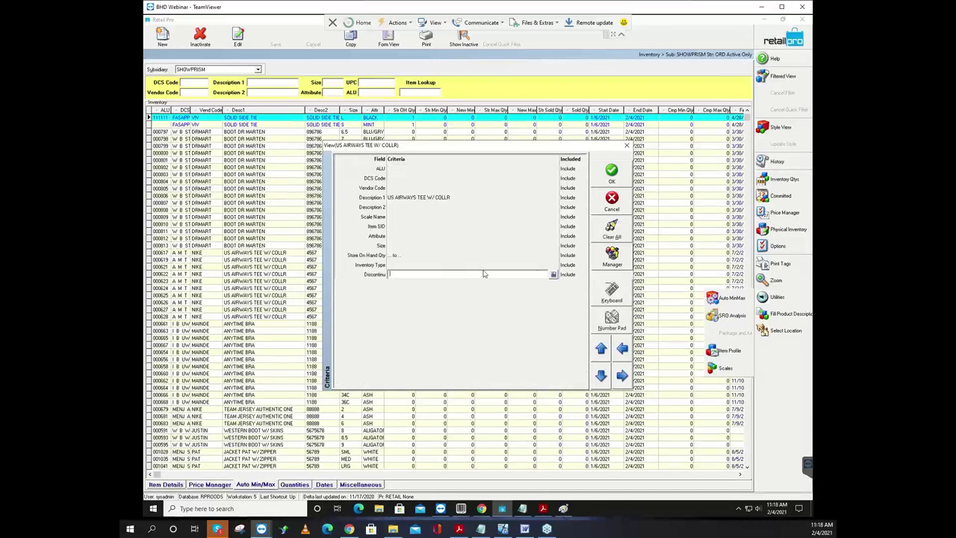
Step: Set the Discontinu criterion to the value Discontinued with Exclude, and accept the filter
click(553, 275)
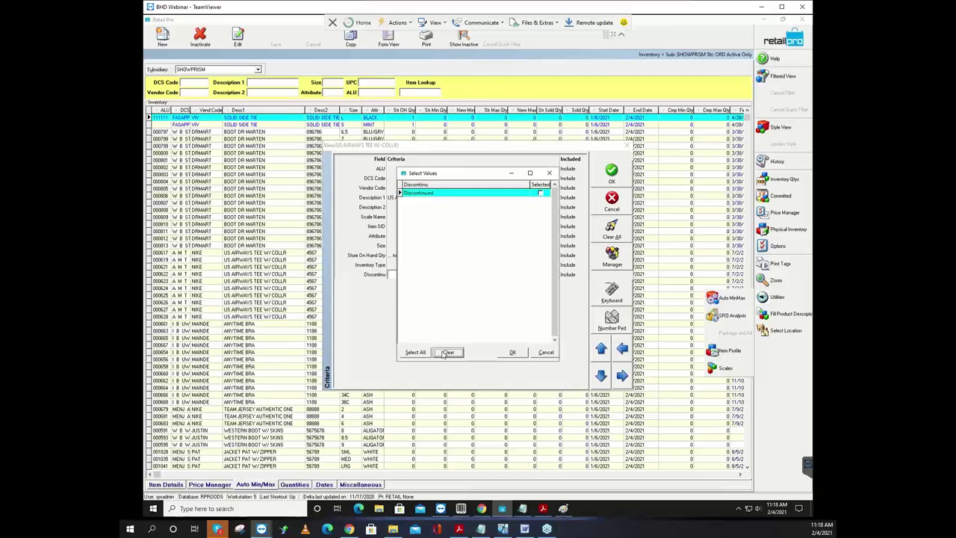
click(514, 354)
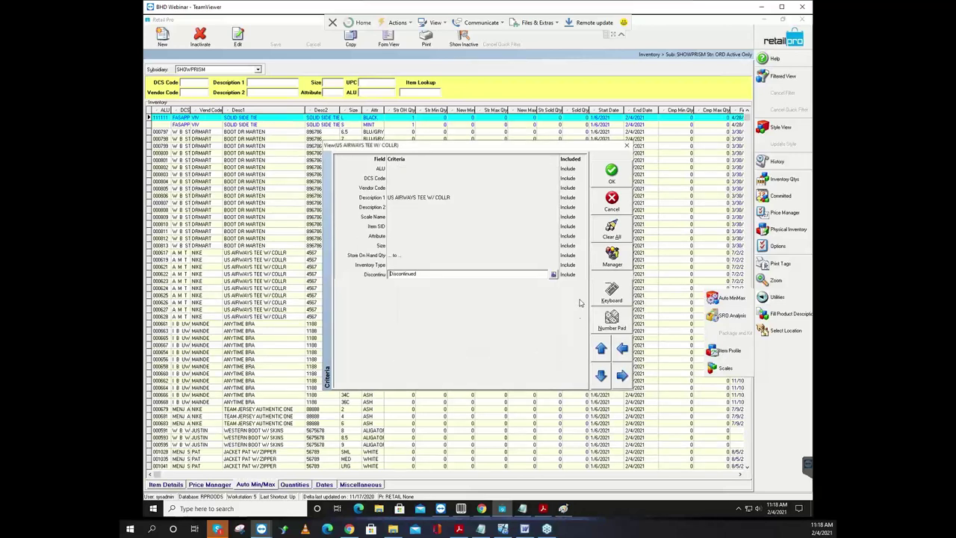
click(579, 276)
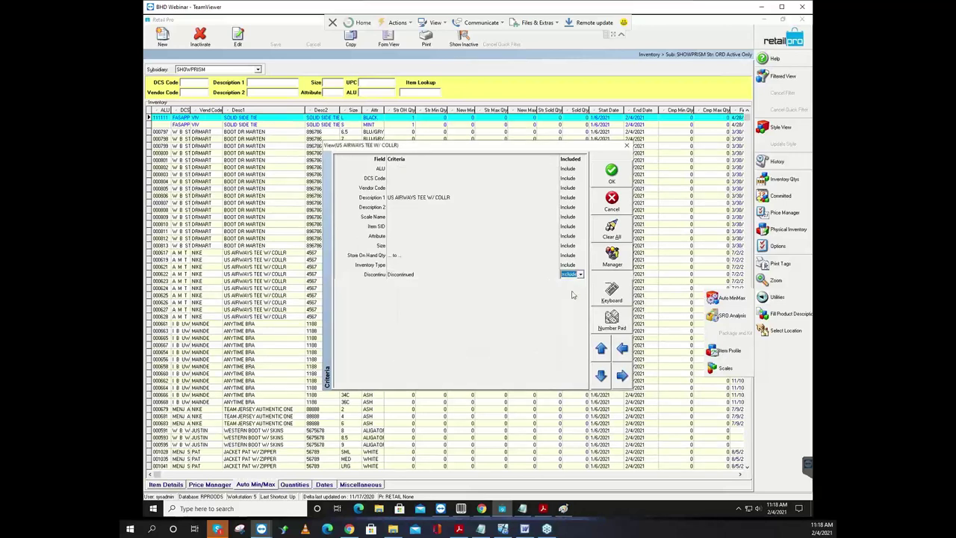
click(532, 274)
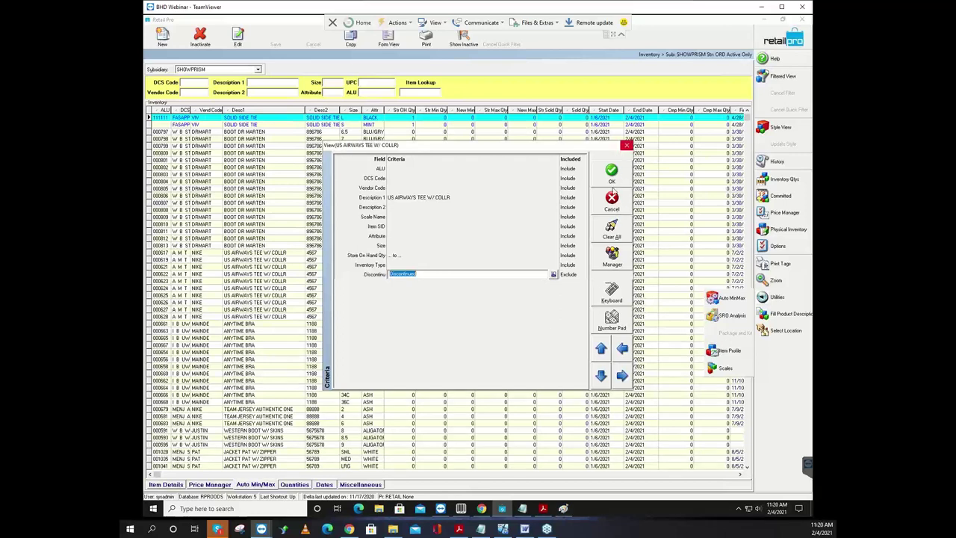
click(613, 182)
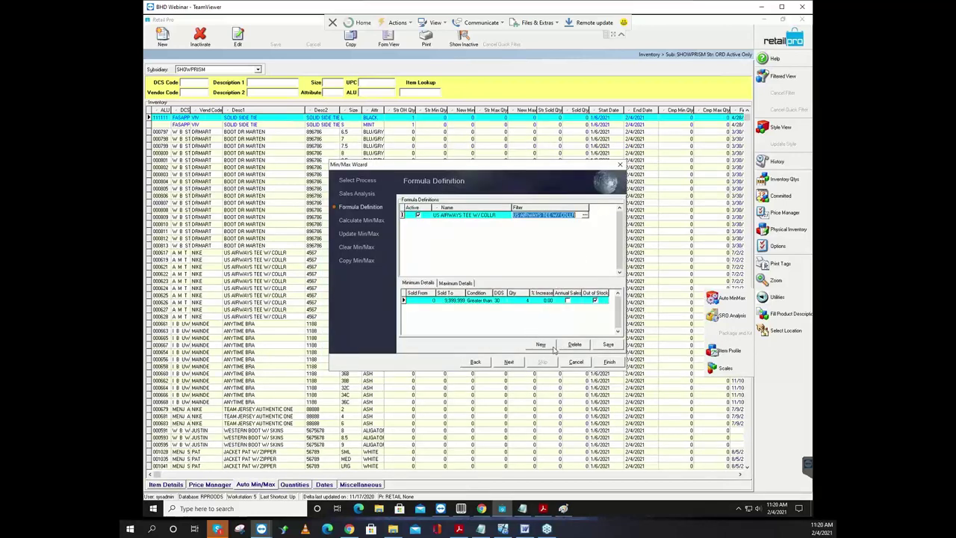
Step: Return to the wizard's process selection and close the Min/Max Wizard, saving the changed settings
click(476, 362)
click(476, 362)
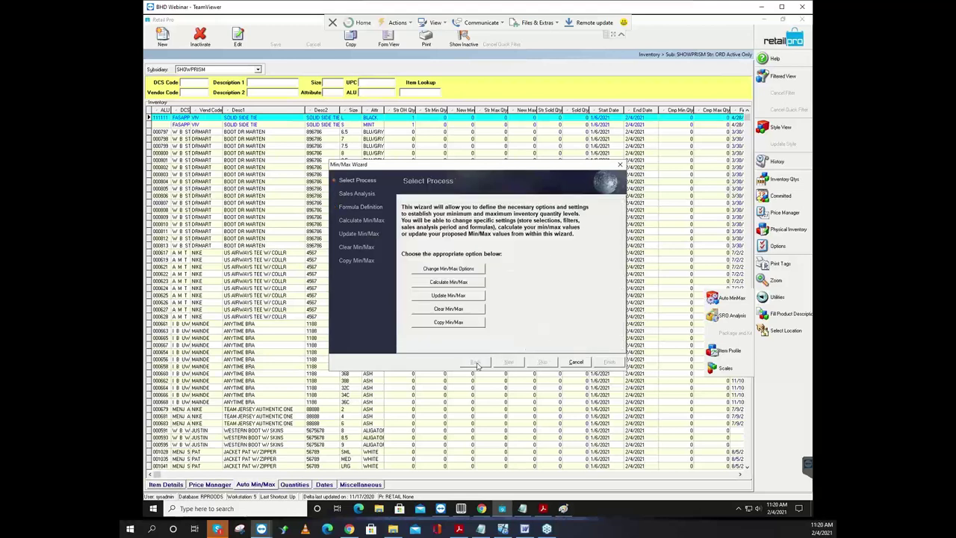
drag(523, 162, 571, 202)
click(654, 397)
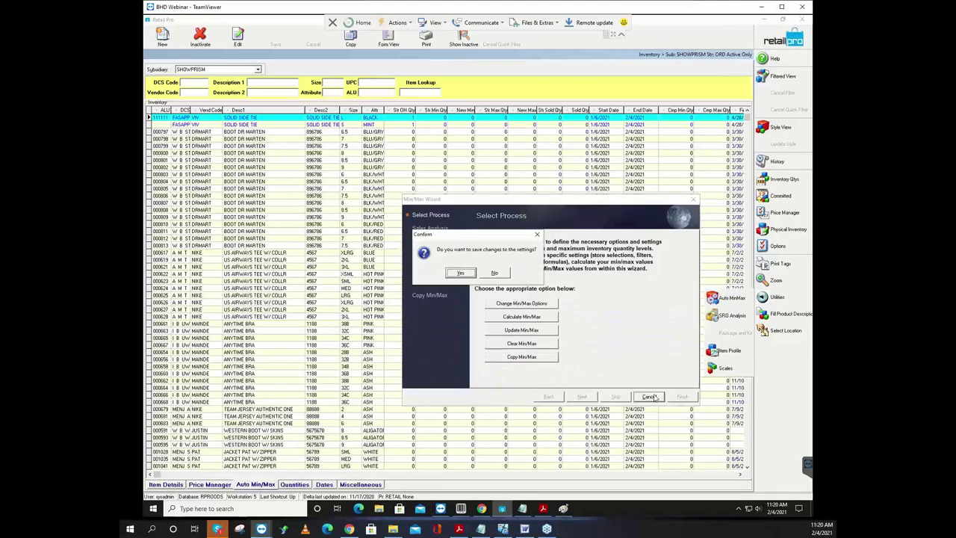
click(461, 273)
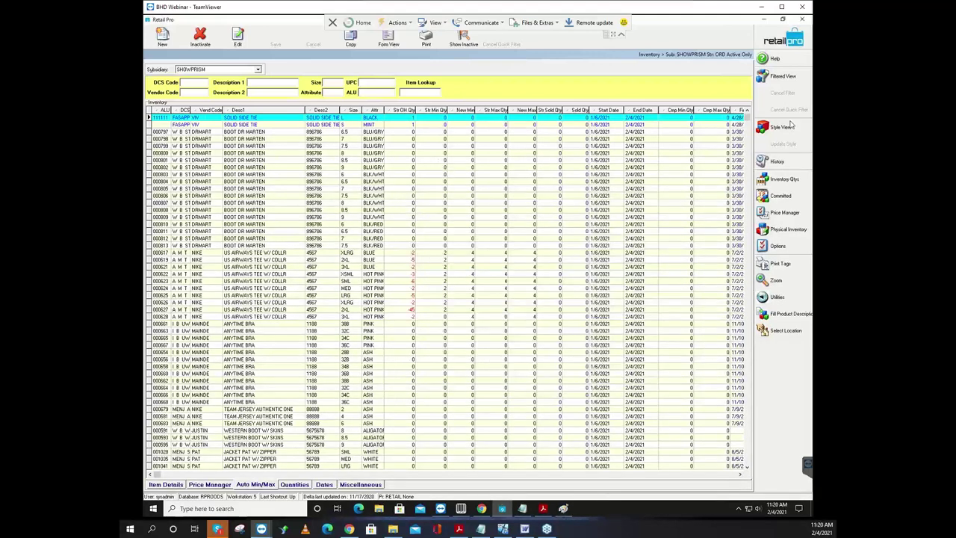
Step: Filter the inventory list to the US AIRWAYS TEE W/ COLLR items and check their new and store minimum quantities
click(791, 75)
click(611, 175)
click(471, 168)
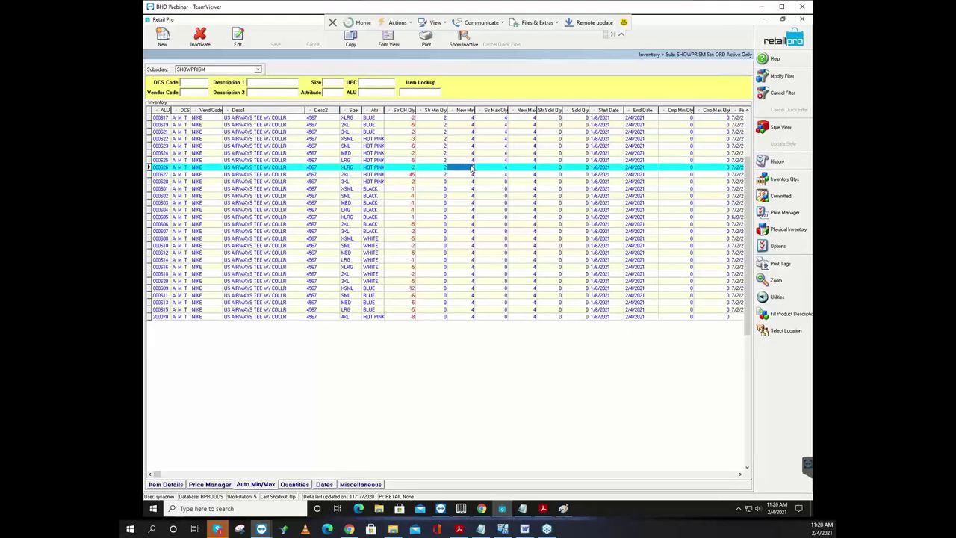
click(434, 169)
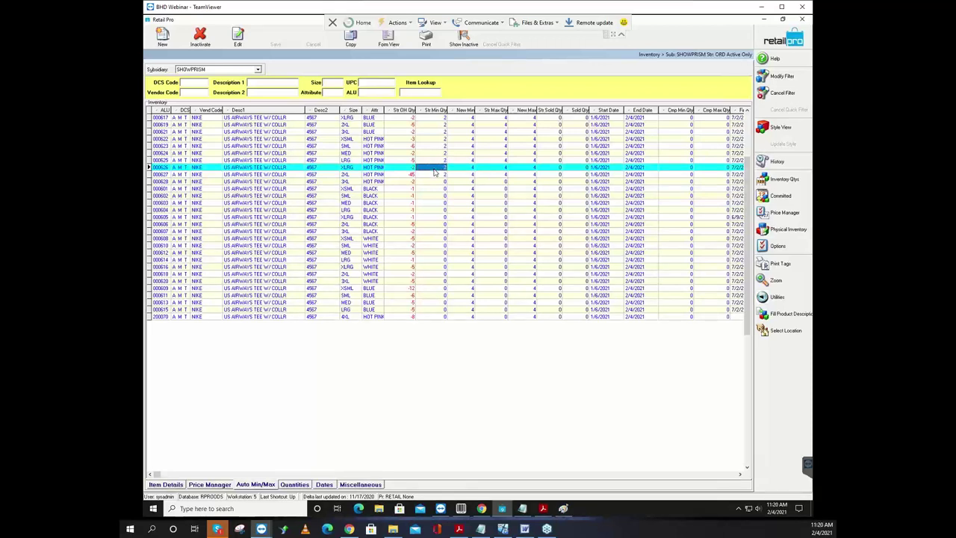
click(785, 331)
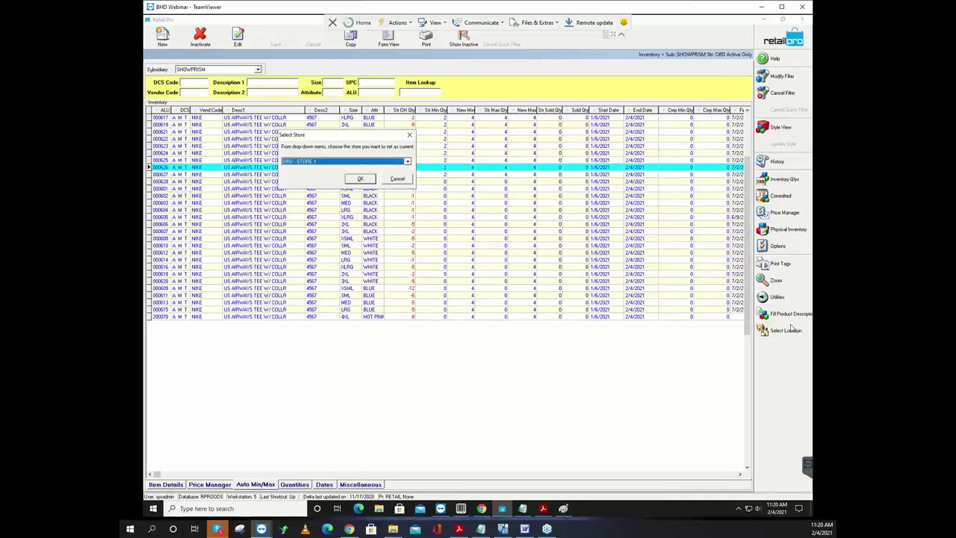
click(409, 135)
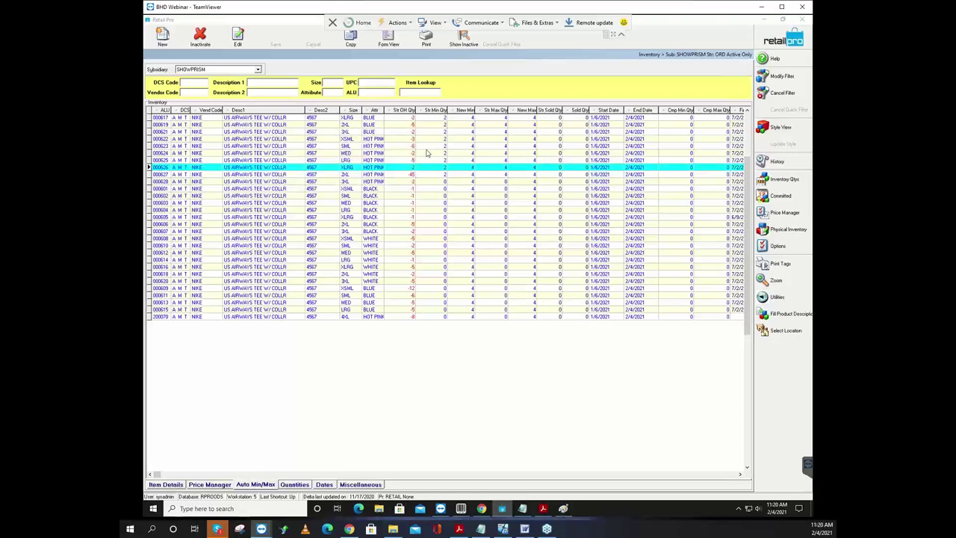
Step: Run Update Min/Max with Update All for all stores, using the US AIRWAYS TEE W/ COLLR inventory filter
click(763, 299)
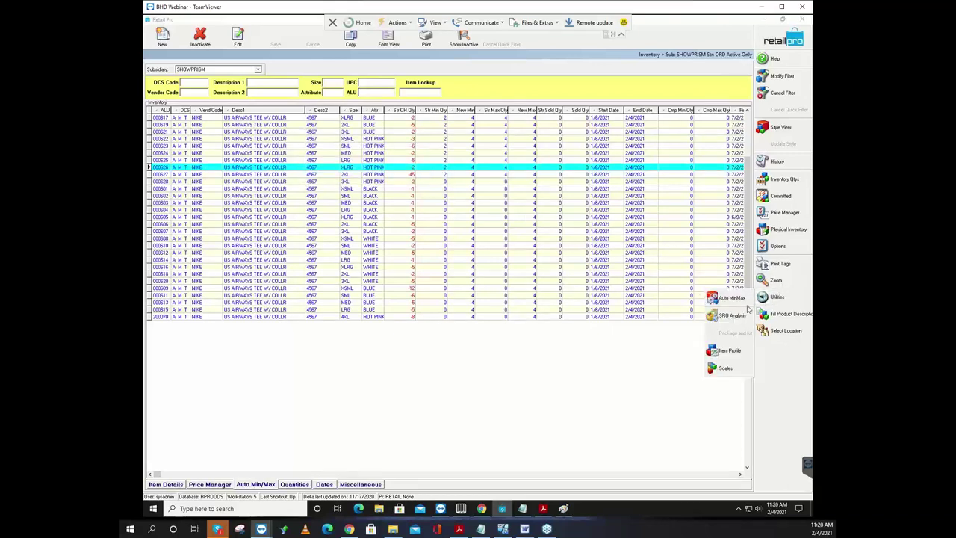
click(738, 299)
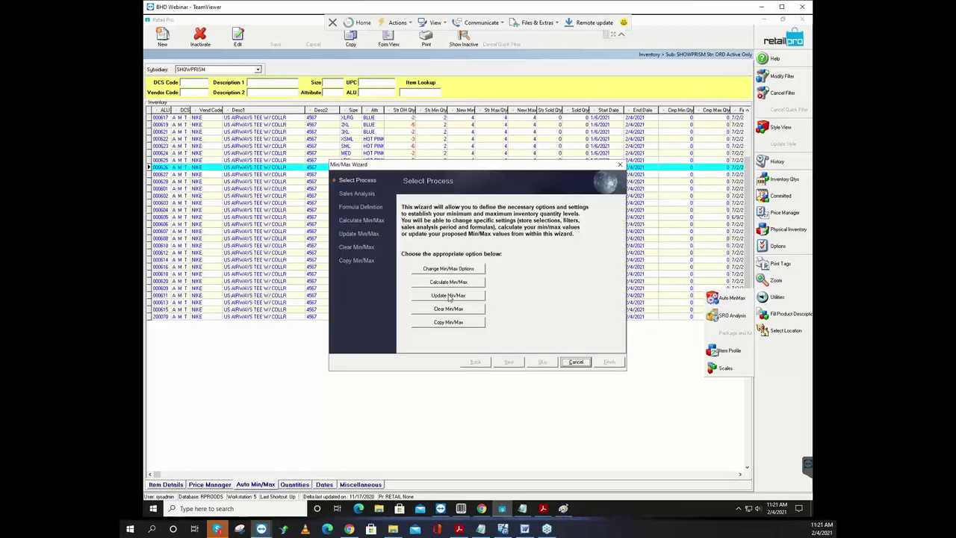
click(448, 295)
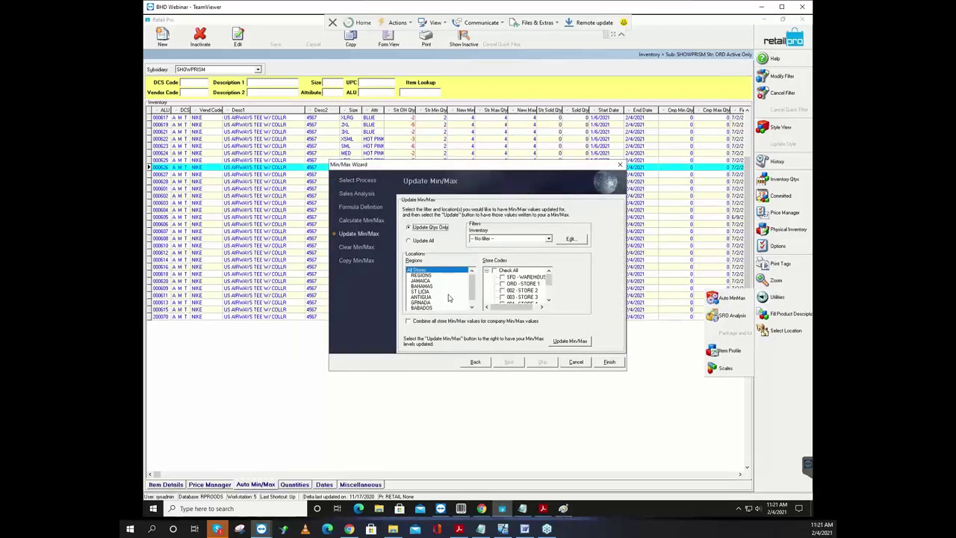
click(421, 240)
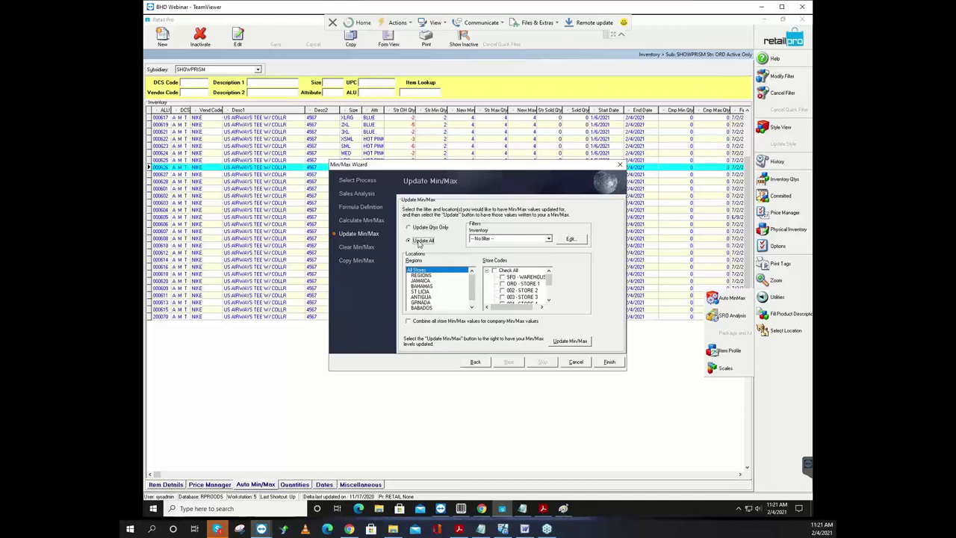
click(494, 271)
click(549, 239)
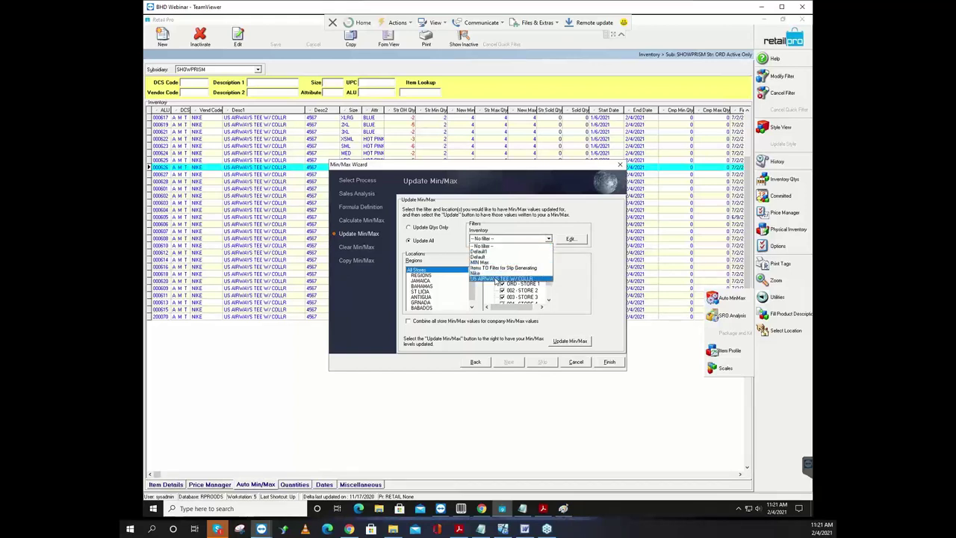
click(497, 279)
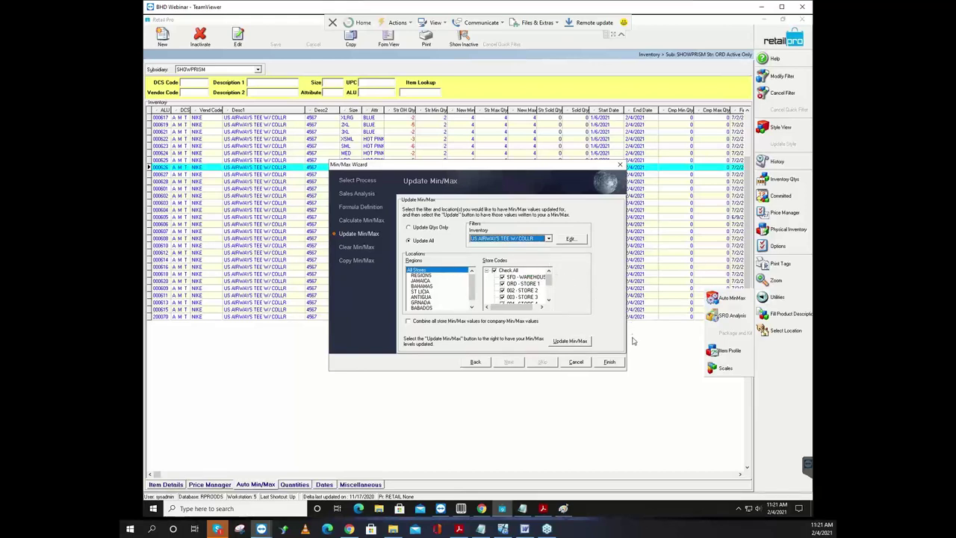
click(570, 341)
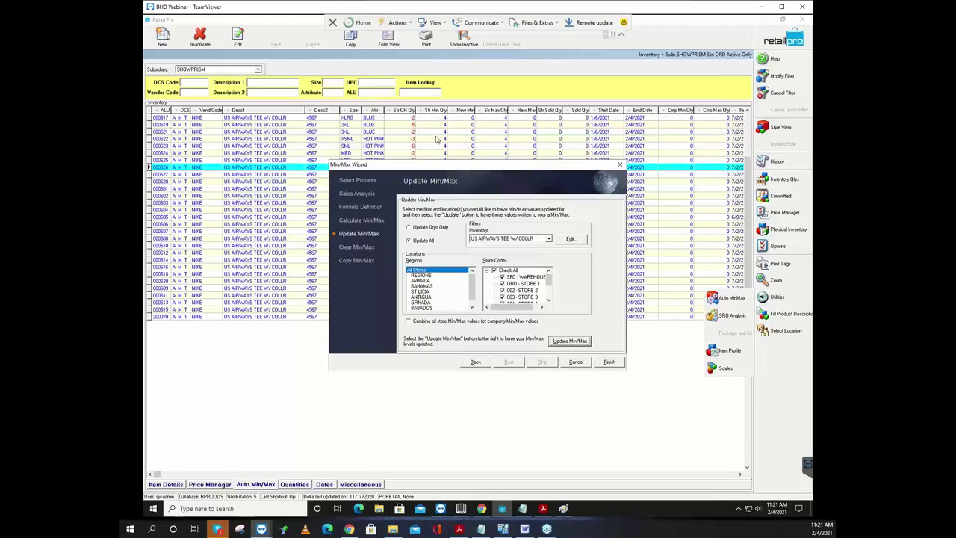
Step: Finish the Min/Max Wizard, saving the settings, and compare the selected item's New Min and Str Min Qty
click(610, 362)
click(460, 274)
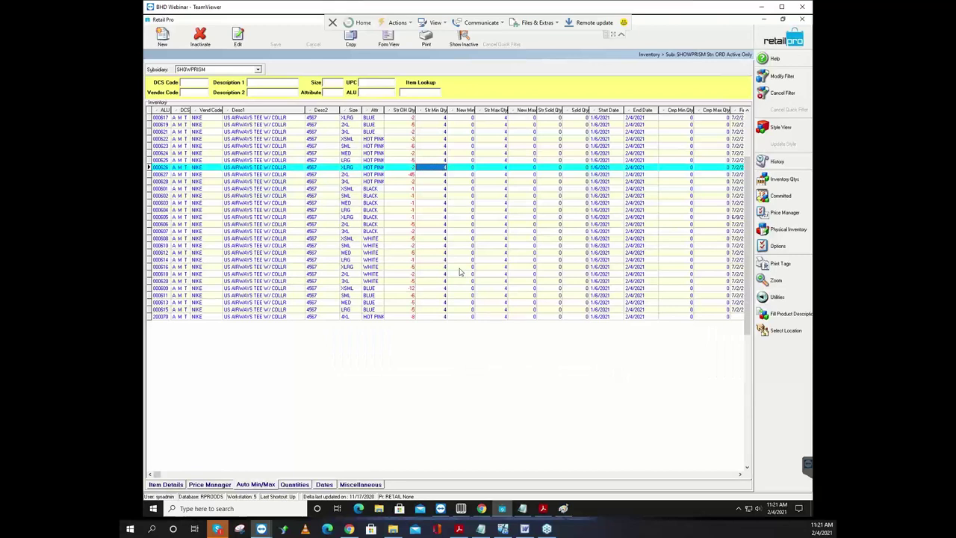
click(468, 168)
click(440, 169)
Step: Reopen the Min/Max Wizard, review which values Clear Min/Max can clear, and return to the process selection
click(777, 298)
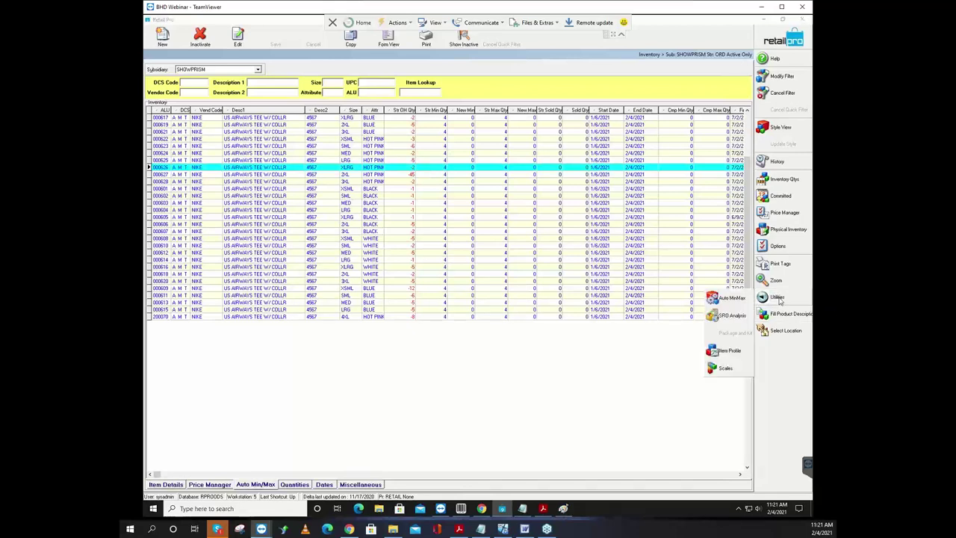
click(741, 300)
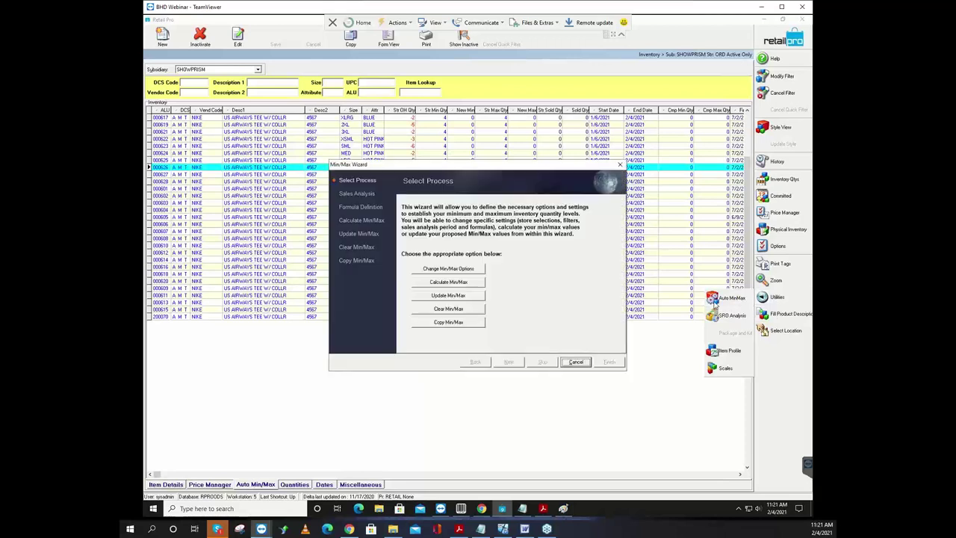
click(475, 313)
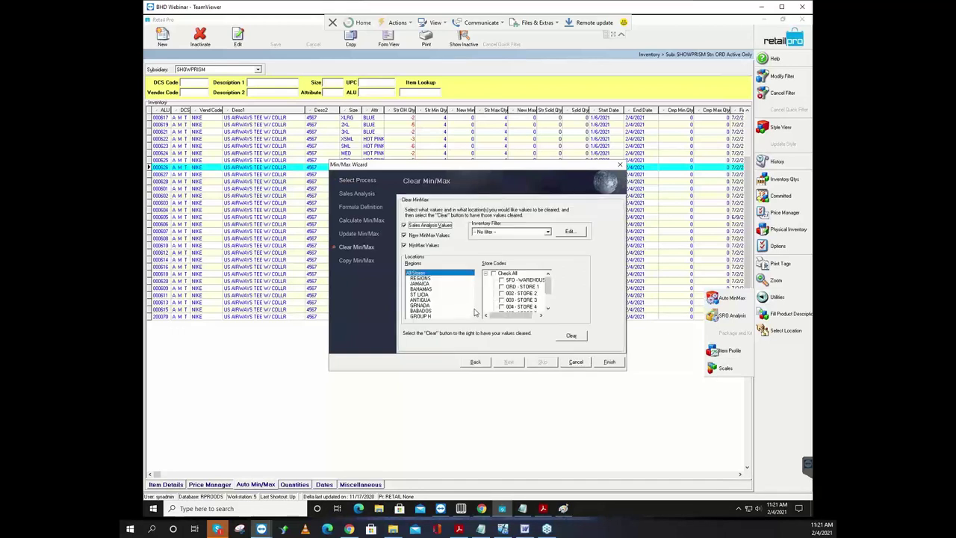
click(416, 236)
click(415, 248)
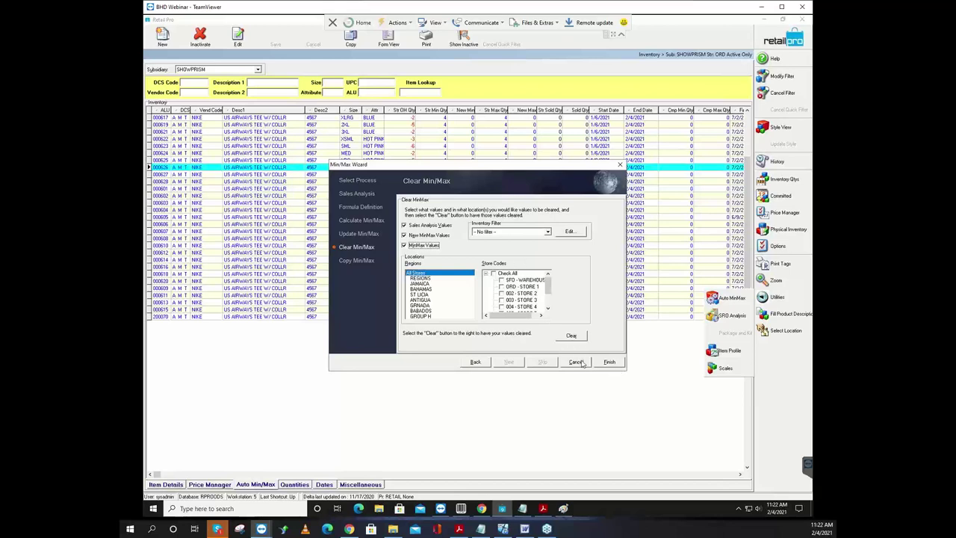
click(473, 362)
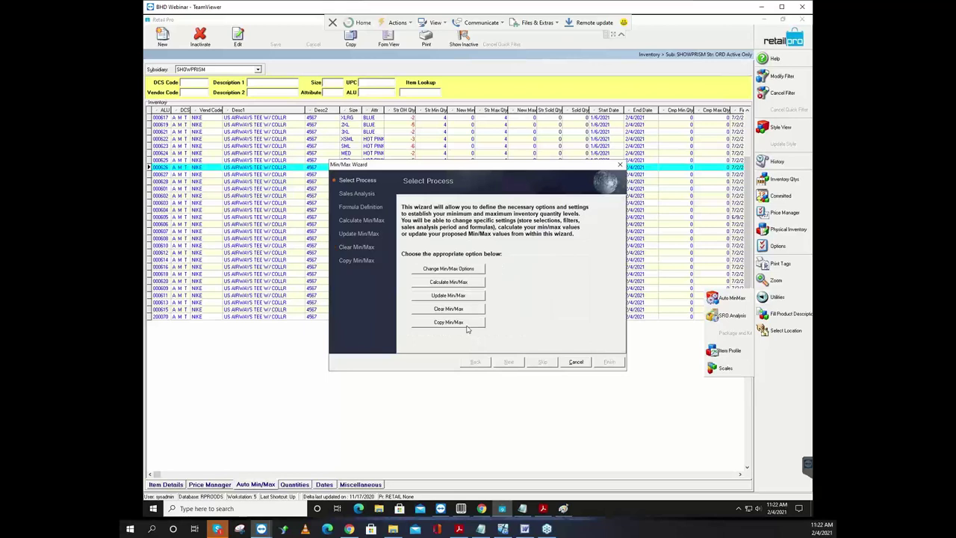
Step: Copy only the Min/Max Values of the US AIRWAYS TEE W/ COLLR items to 003 - STORE 3, returning to process selection
click(467, 323)
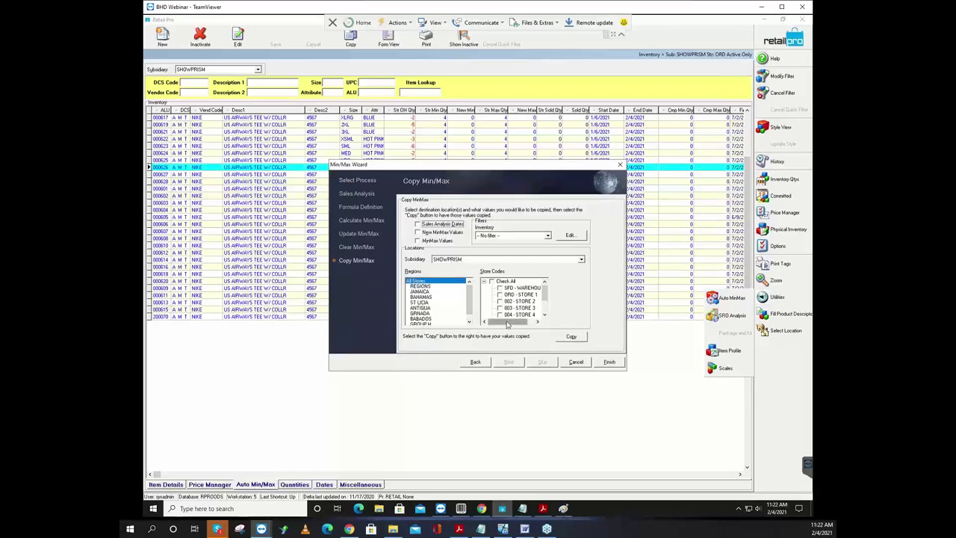
click(418, 242)
click(547, 236)
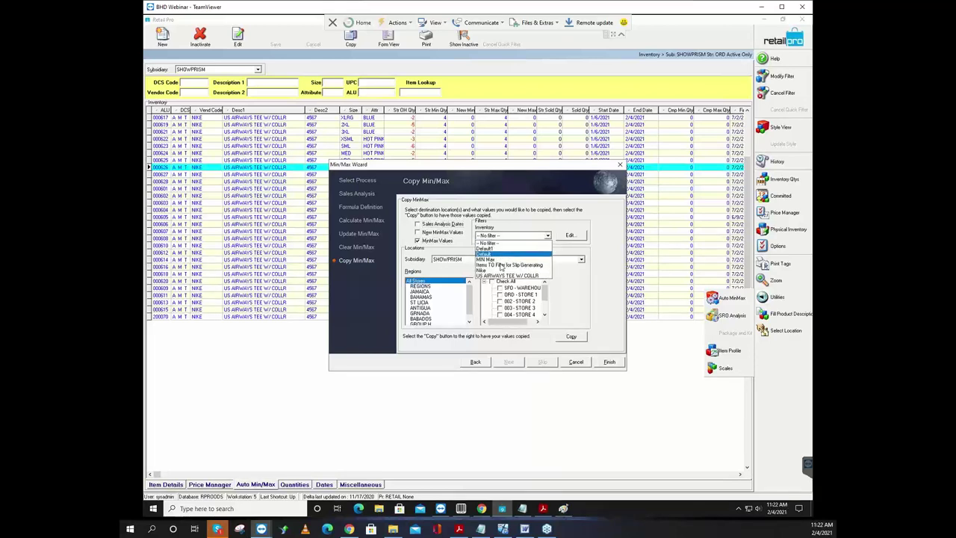
click(499, 275)
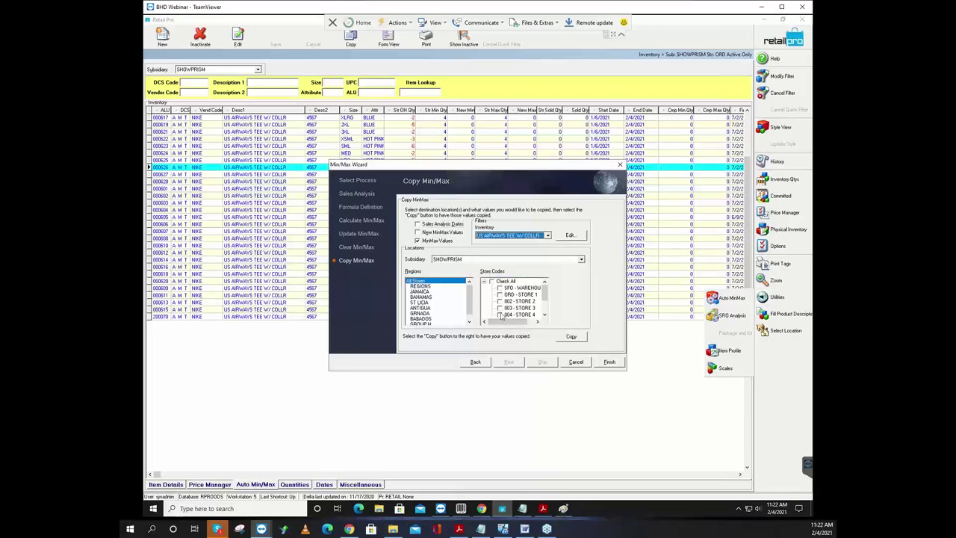
click(500, 308)
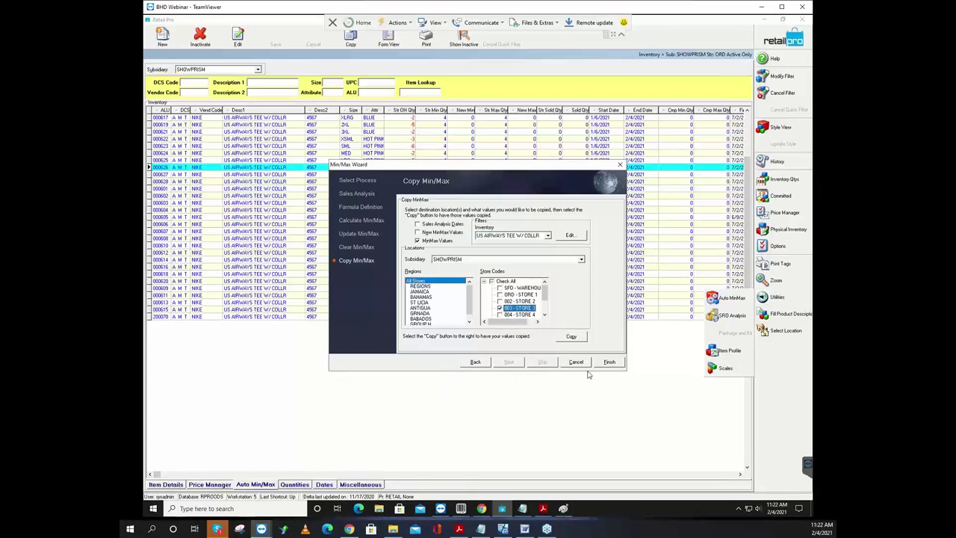
click(571, 336)
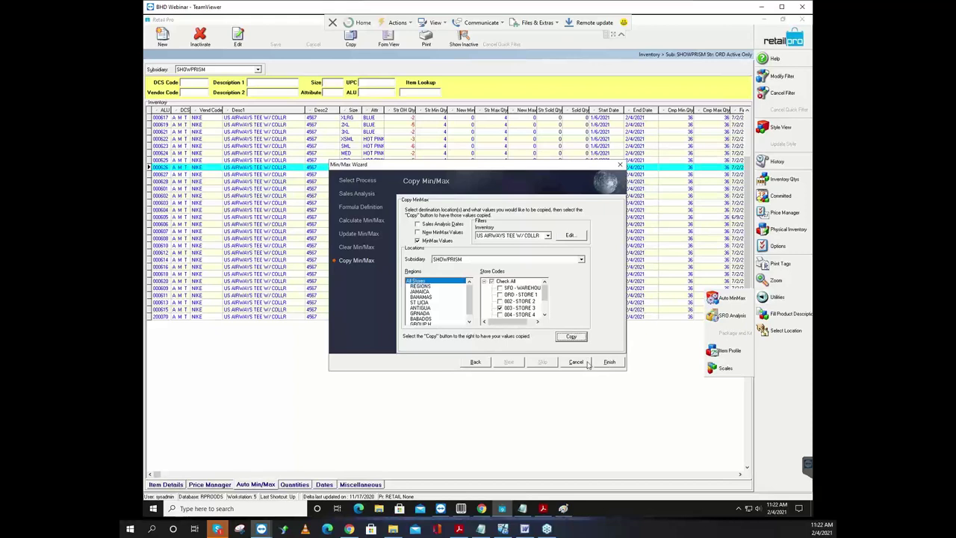
click(474, 362)
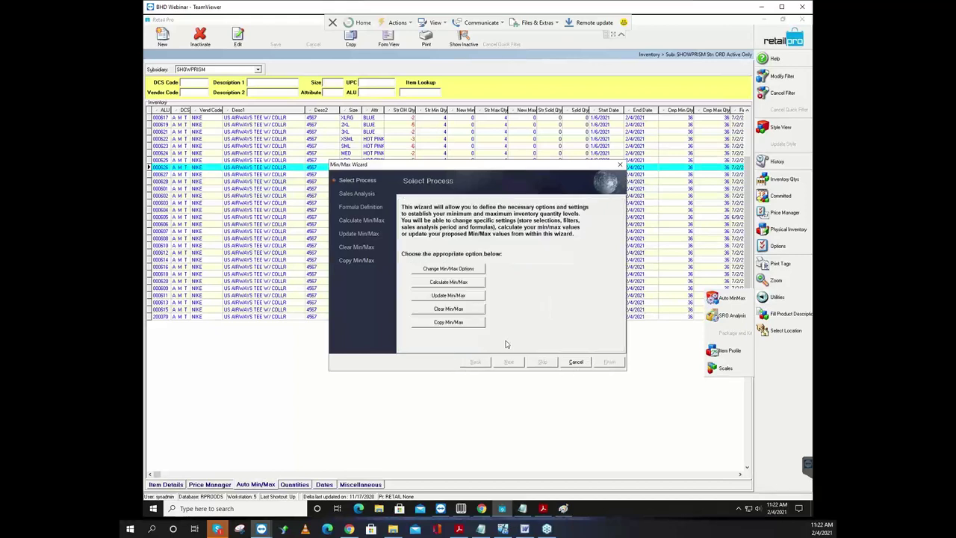
Step: Review the wizard's Calculate Min/Max page and Sales Analysis options, returning to the process selection
click(469, 283)
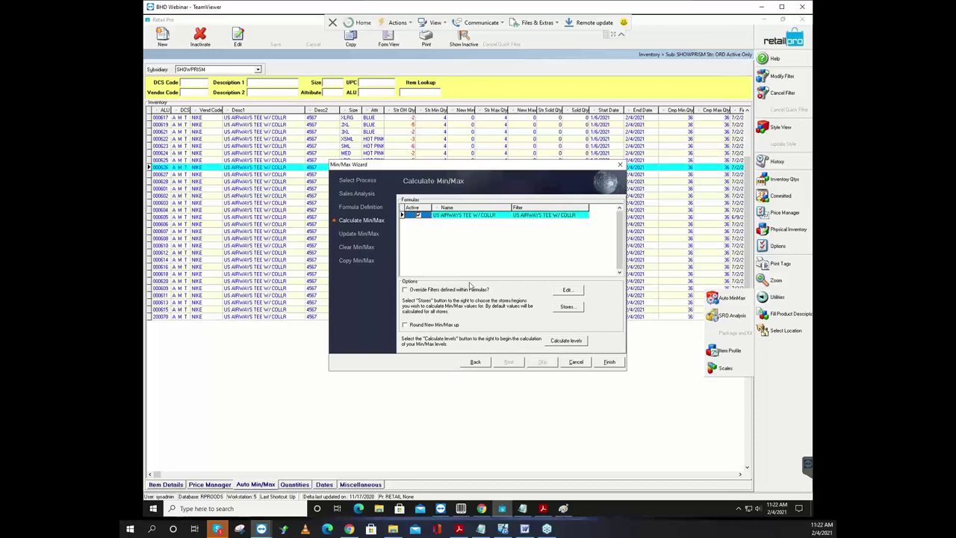
click(476, 363)
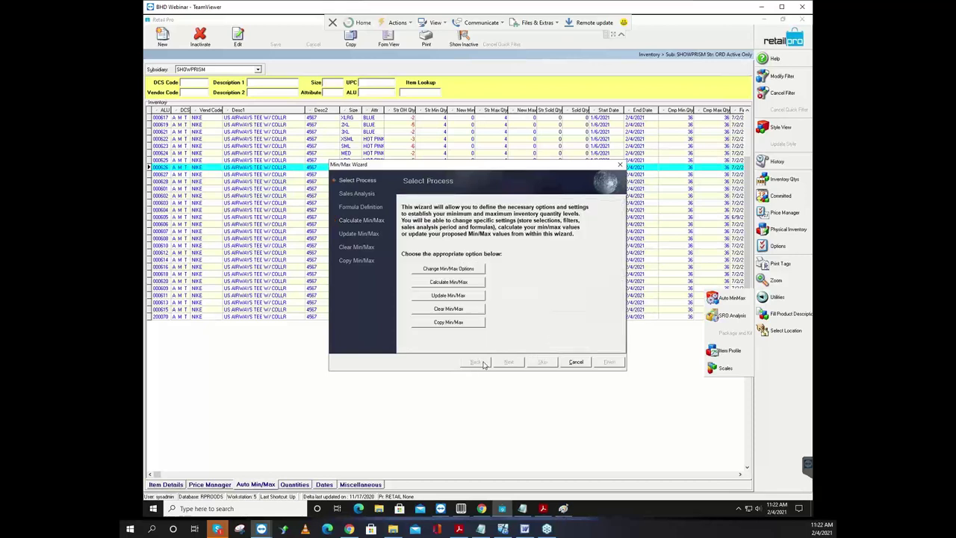
click(469, 271)
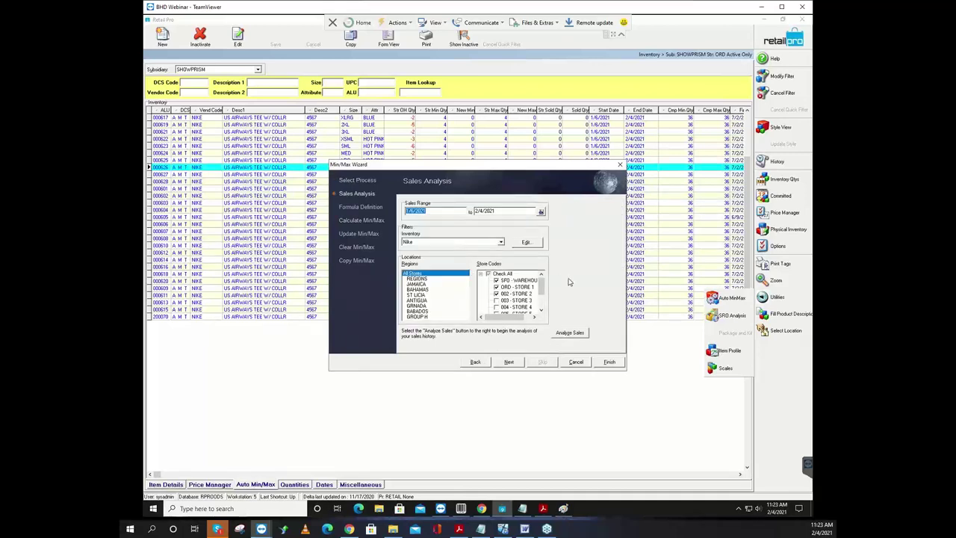
click(482, 362)
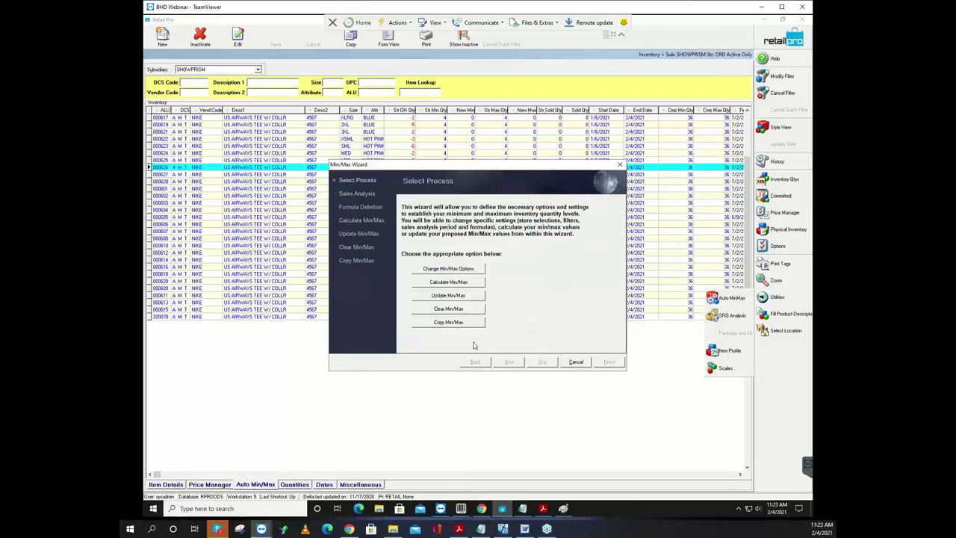
Step: Run Update All for all stores with store values combined into company Min/Max values, and finish the wizard, saving the settings
click(462, 296)
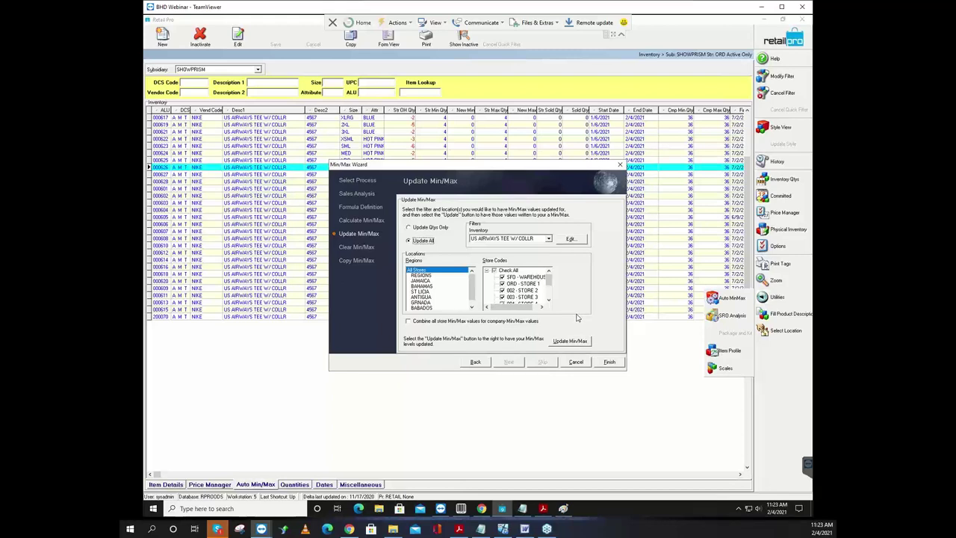
click(429, 229)
click(426, 243)
click(494, 270)
click(409, 322)
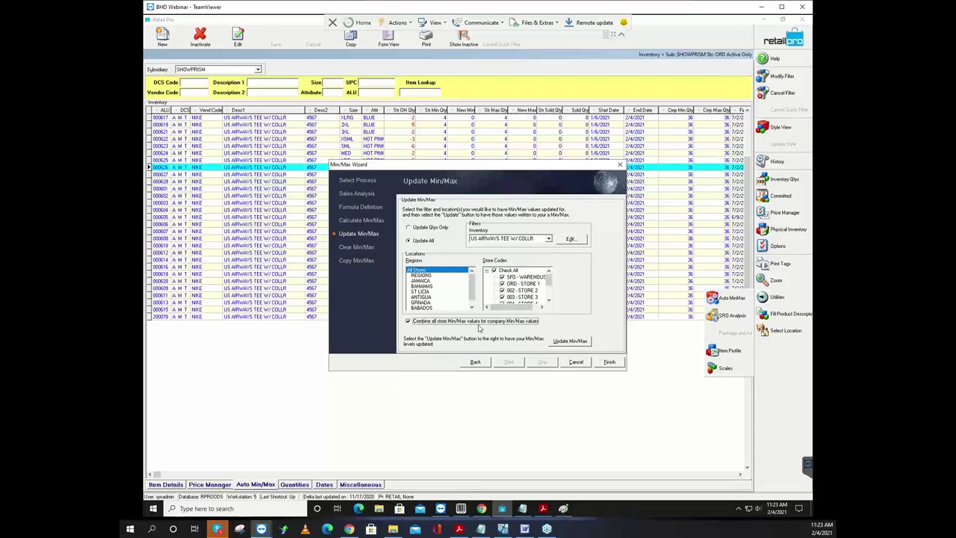
click(408, 323)
click(571, 341)
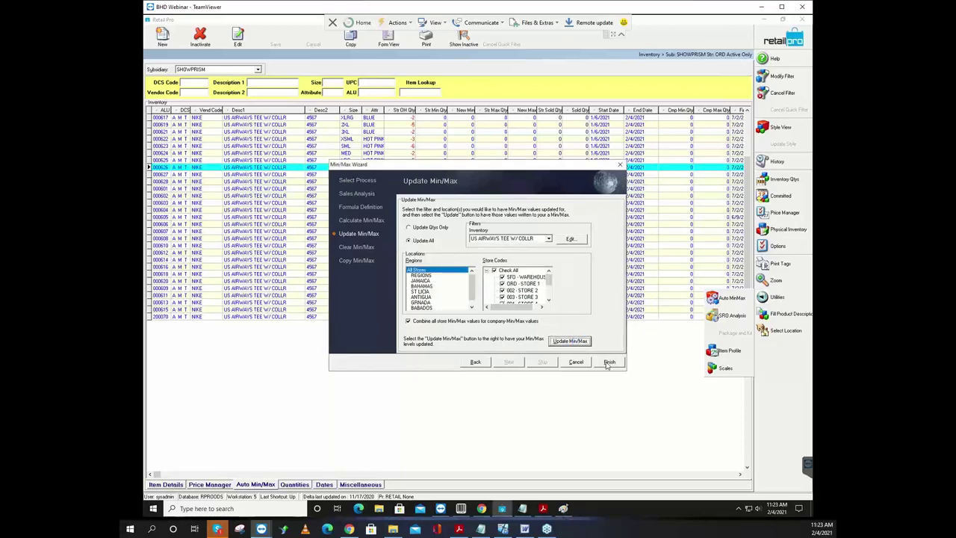
click(609, 362)
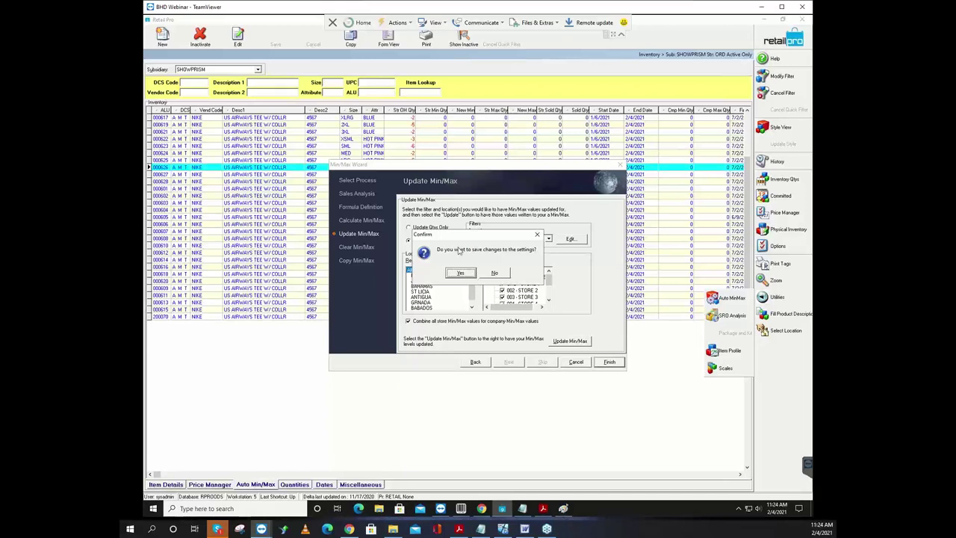
click(461, 272)
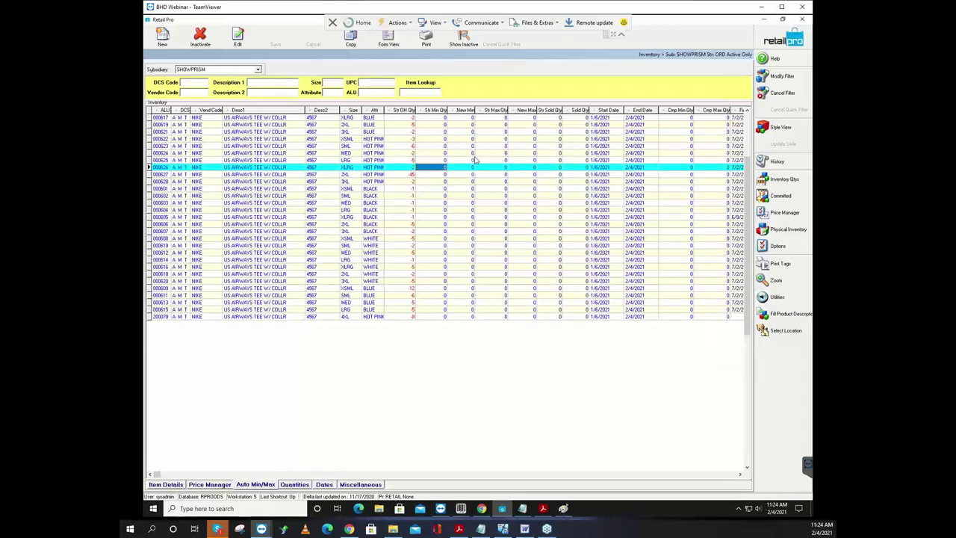
Step: Check the New Min and Str Min Qty values of the blue 3XL US AIRWAYS TEE W/ COLLR item
click(462, 132)
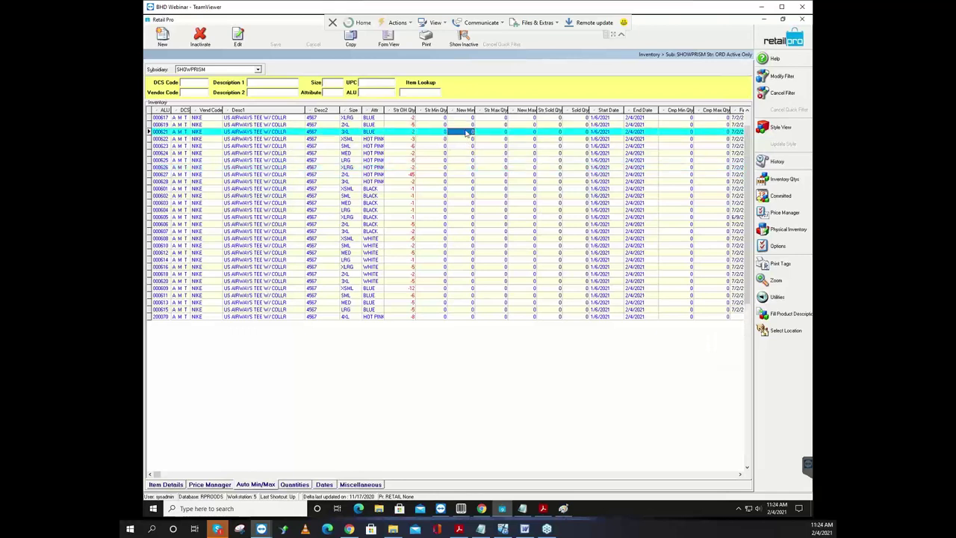
click(436, 133)
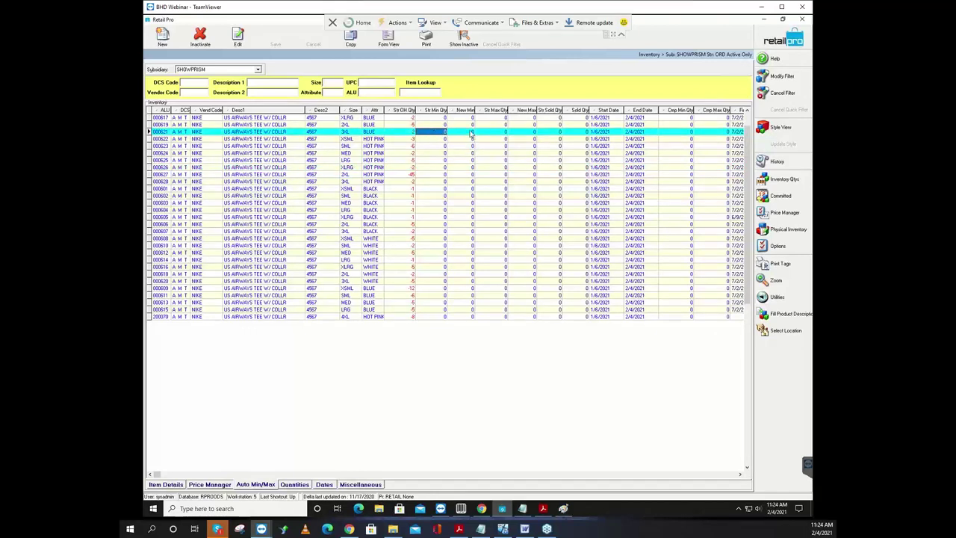
click(470, 132)
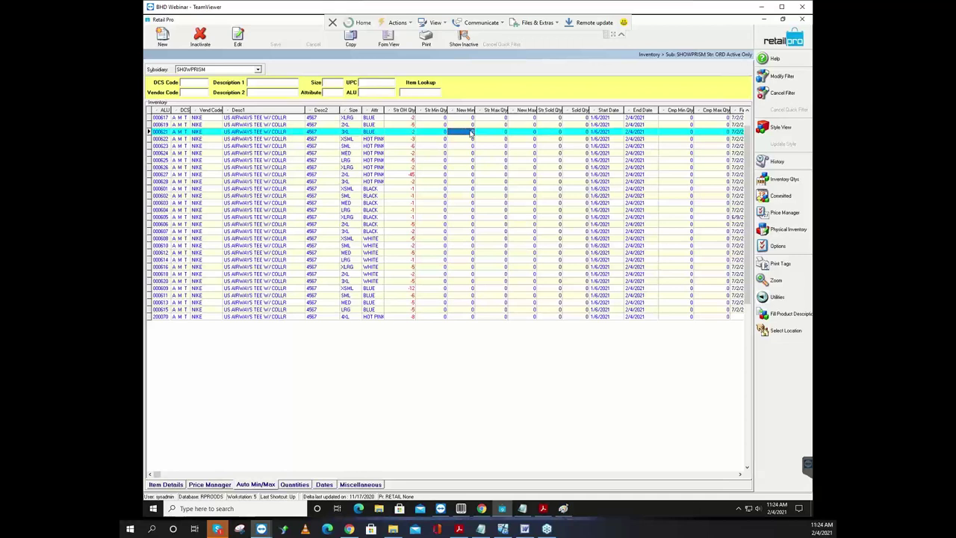
click(441, 133)
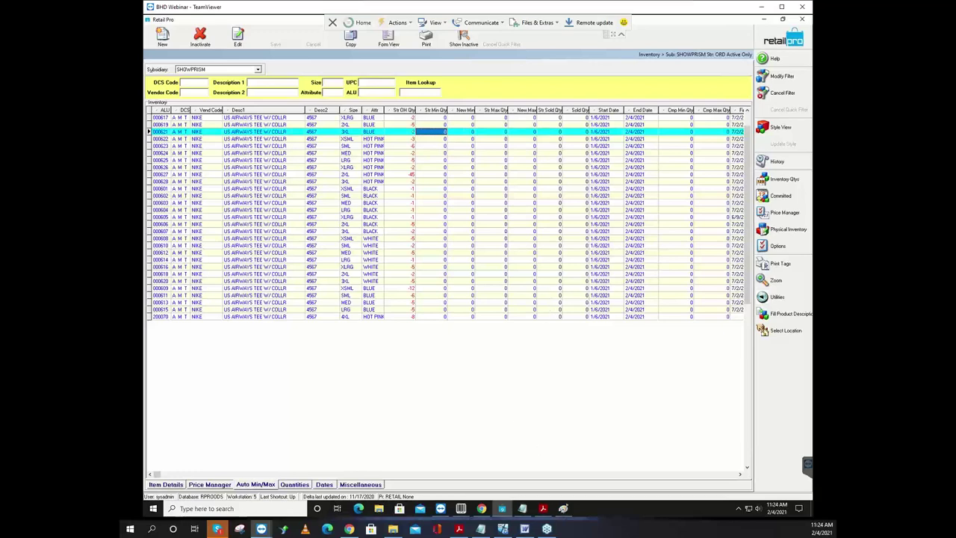
Step: Switch to the Auto Utilities & Multi-Store Distributions outline in Word, bring its window into view, and highlight the Concept bullet
key(alt+Tab)
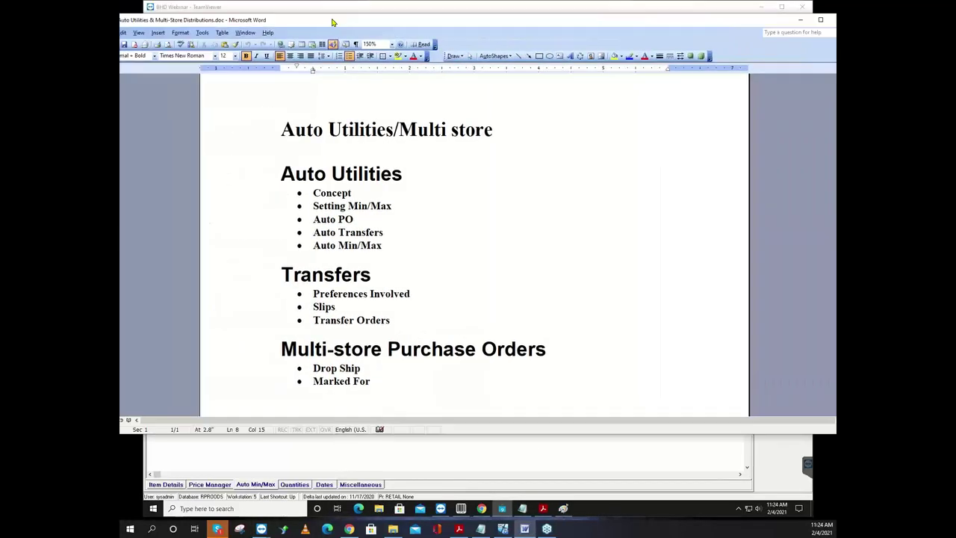
drag(358, 26, 370, 27)
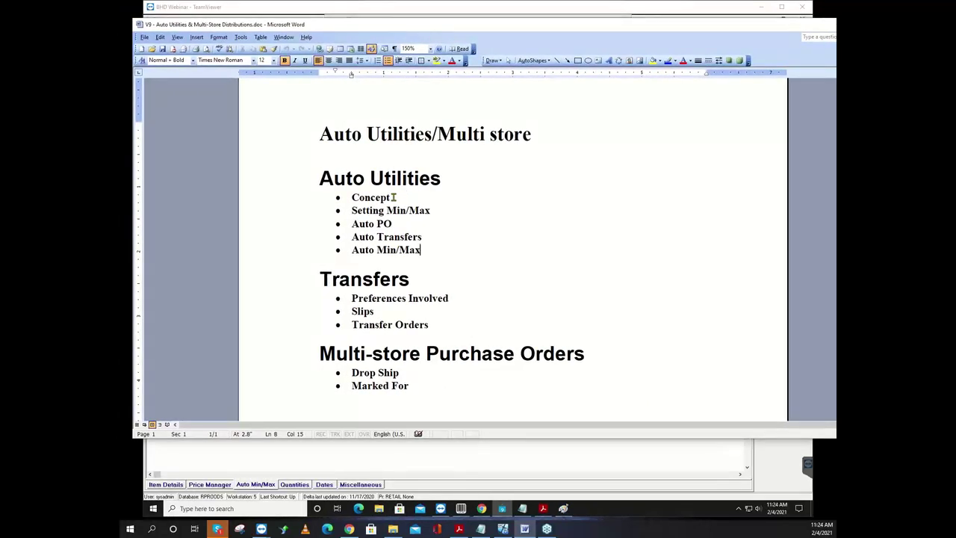
drag(395, 198, 347, 197)
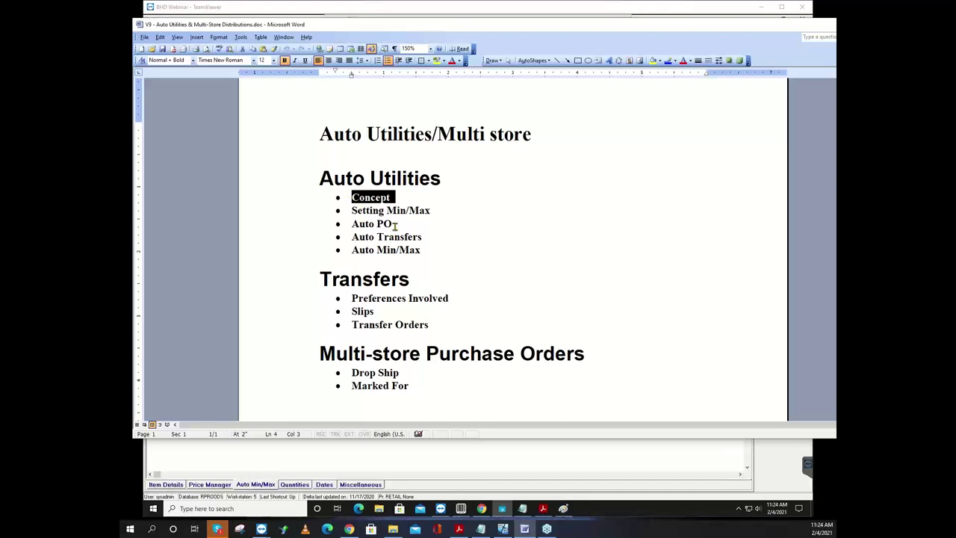
Step: Highlight the Auto PO, Auto Transfers and Preferences Involved bullets in turn to recap the outline topics
drag(396, 224, 366, 226)
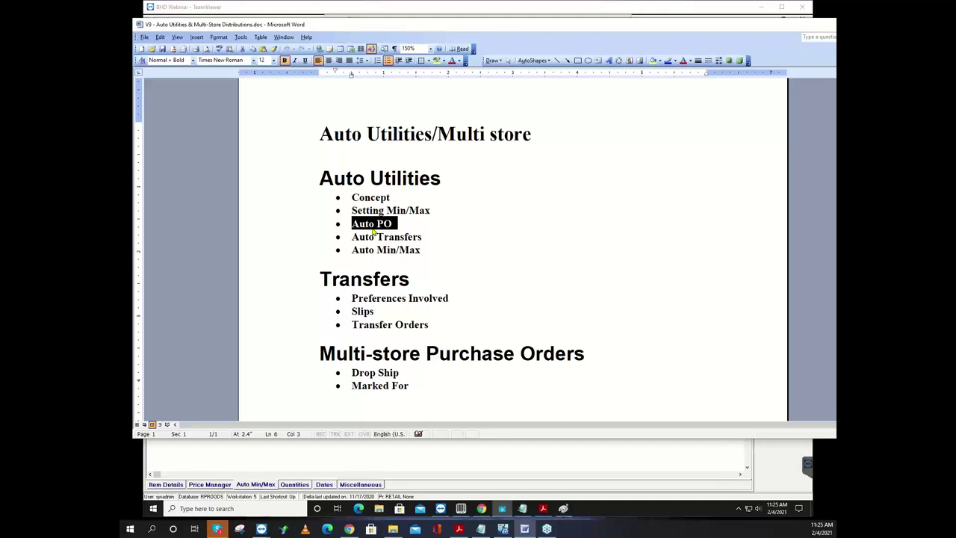
drag(424, 237, 353, 239)
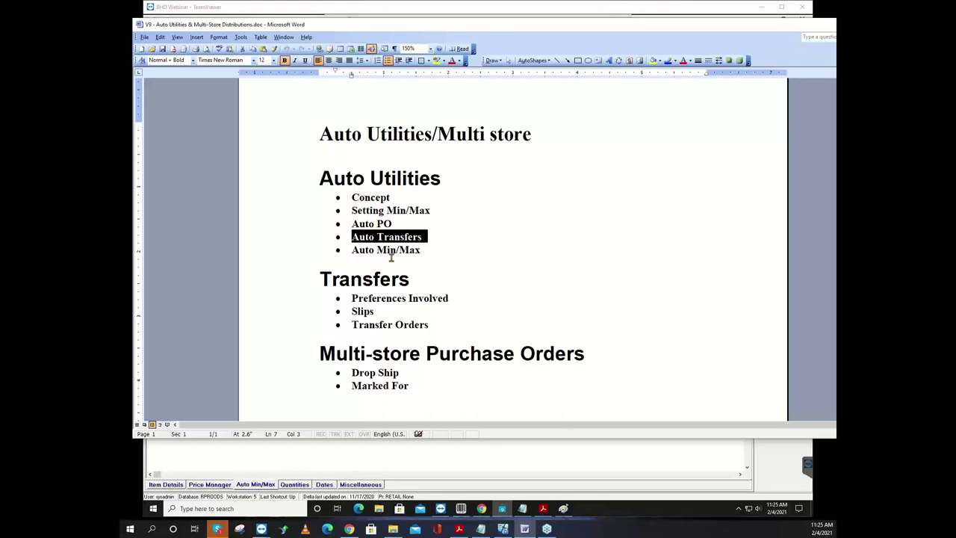
key(Down)
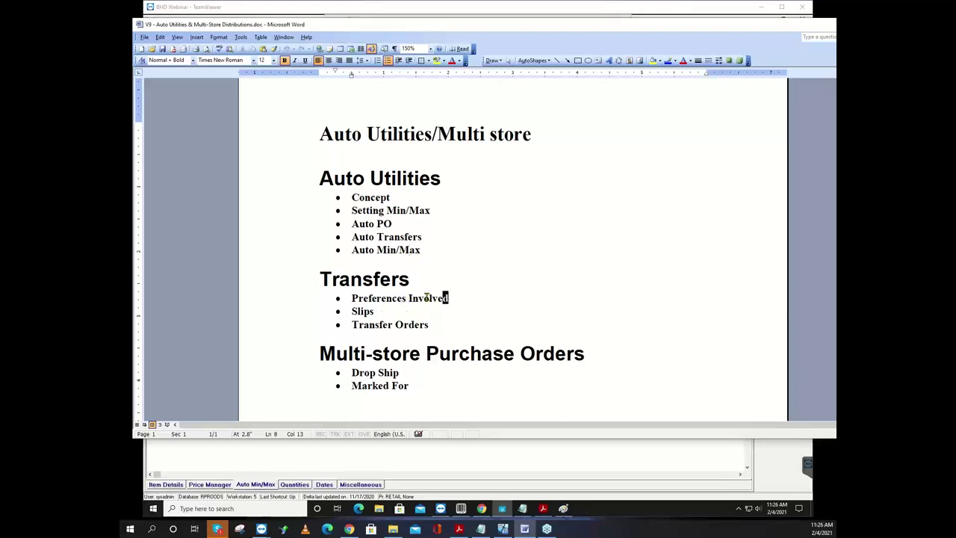
drag(447, 299, 354, 298)
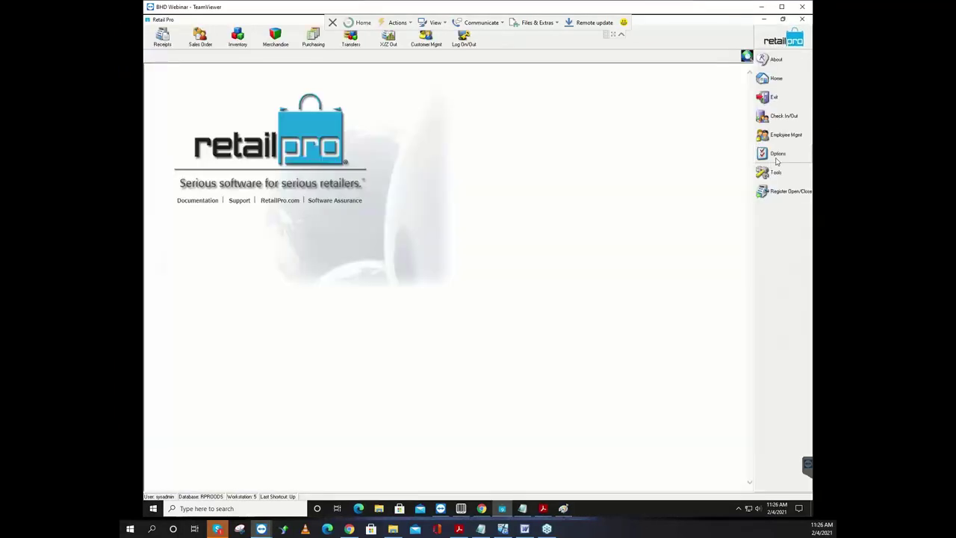
Step: Switch to Retail Pro and open the General page of the local Transfers preferences in System Preferences
click(775, 157)
click(741, 174)
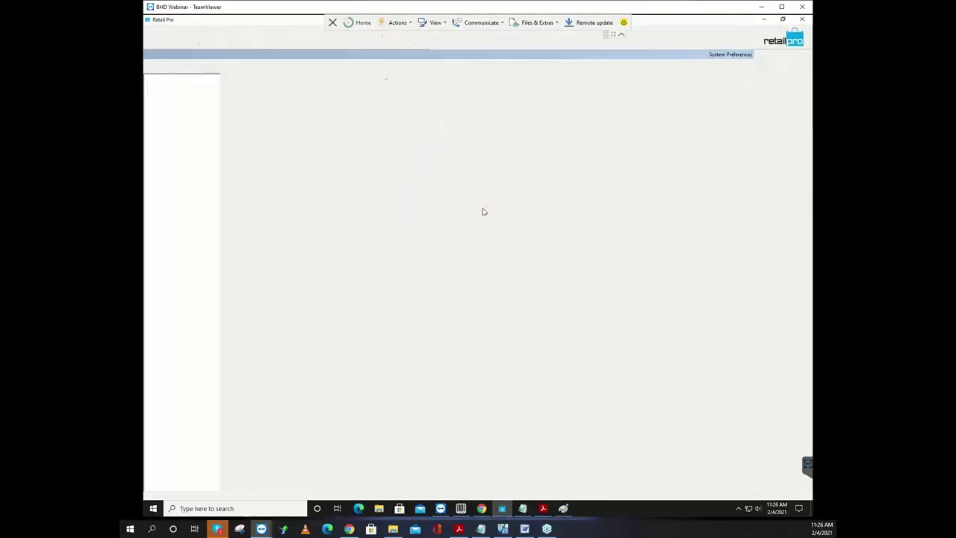
click(148, 131)
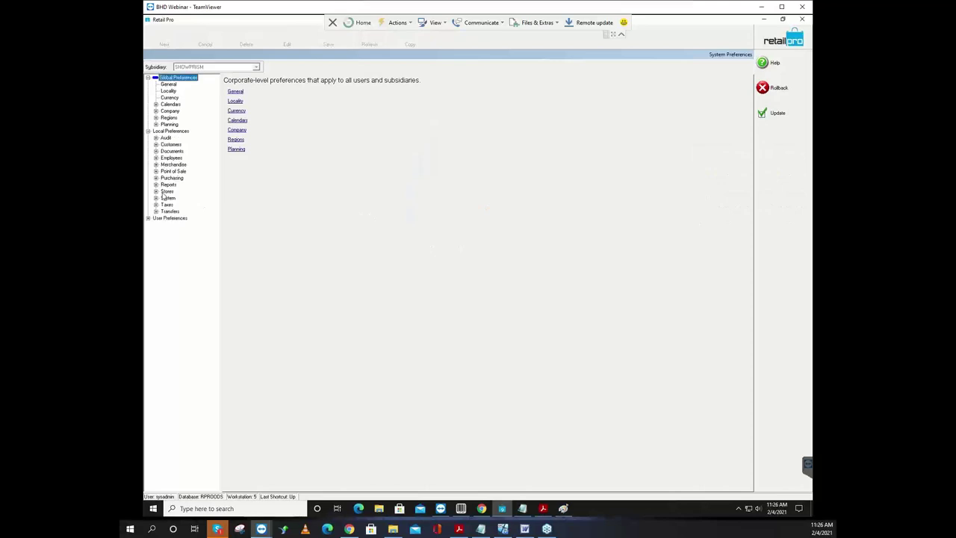
click(155, 211)
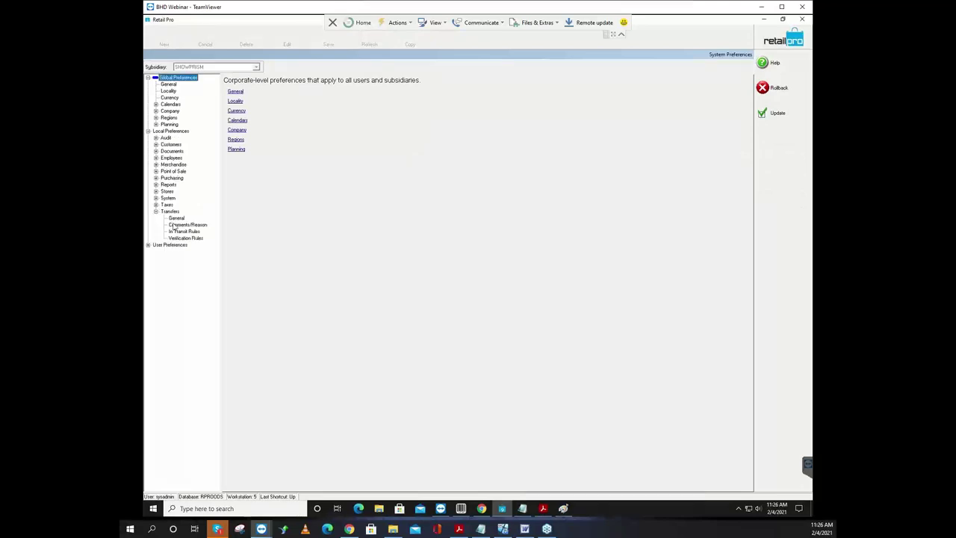
click(181, 218)
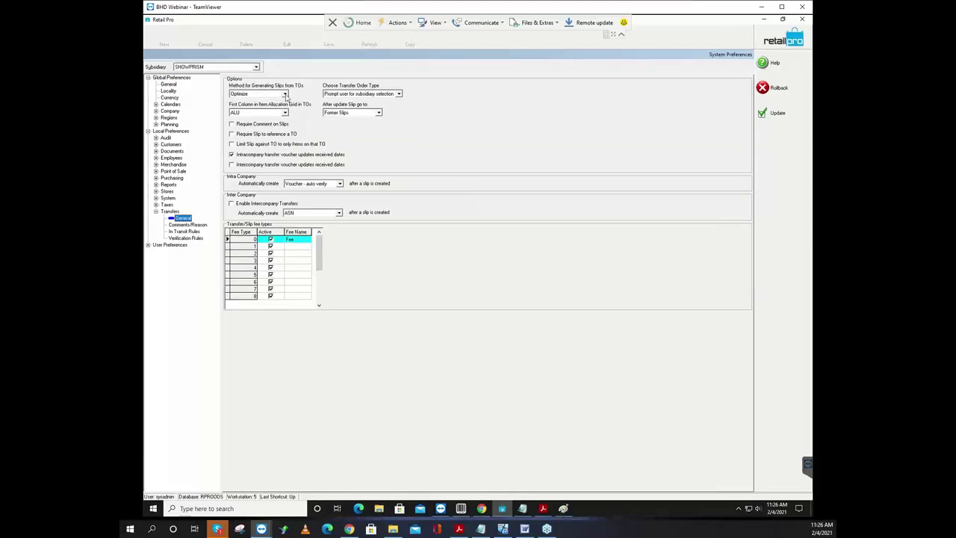
Step: Review the available methods for generating slips from transfer orders and keep Optimize selected
click(284, 94)
click(284, 95)
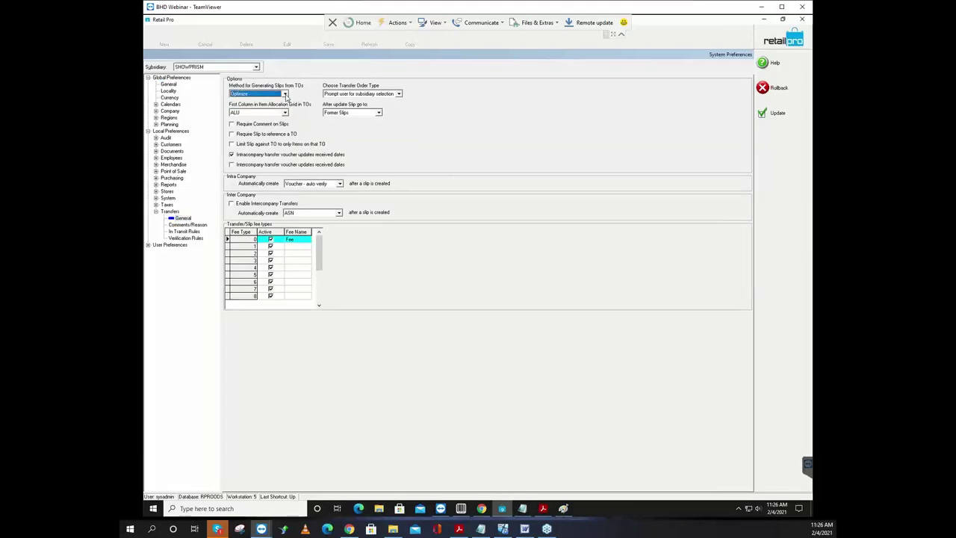
click(284, 95)
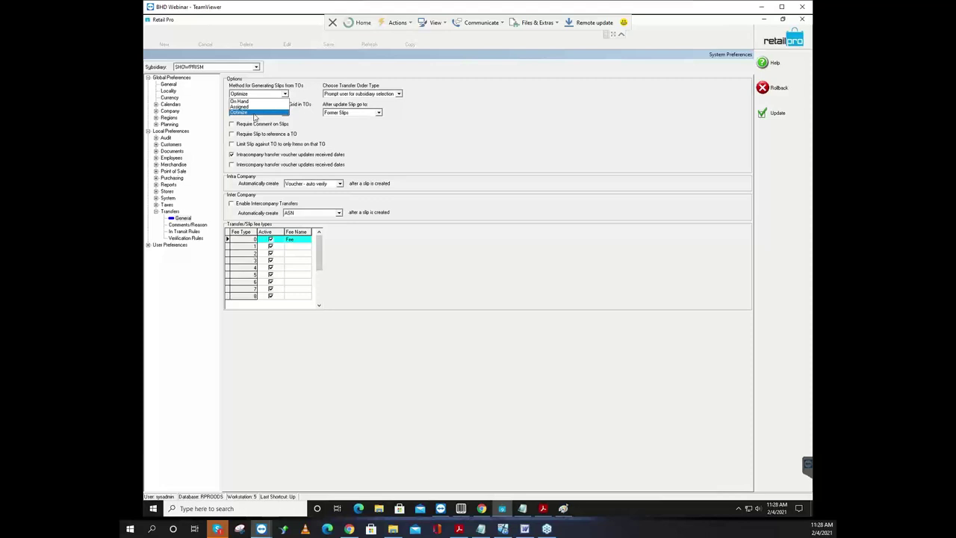
click(256, 112)
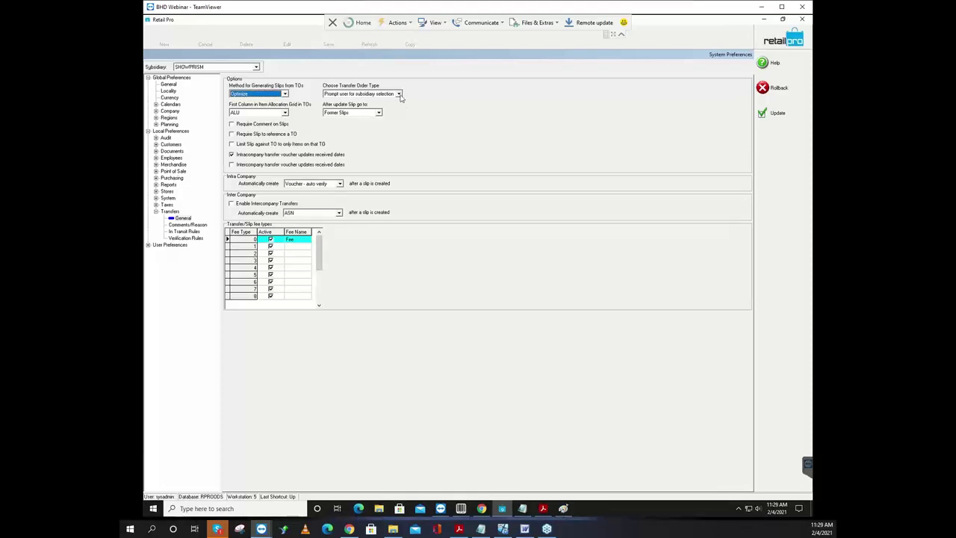
Step: Set the transfer order type to Single Subsidiary and review the After update Slip go to choices, keeping Former Slips
click(399, 94)
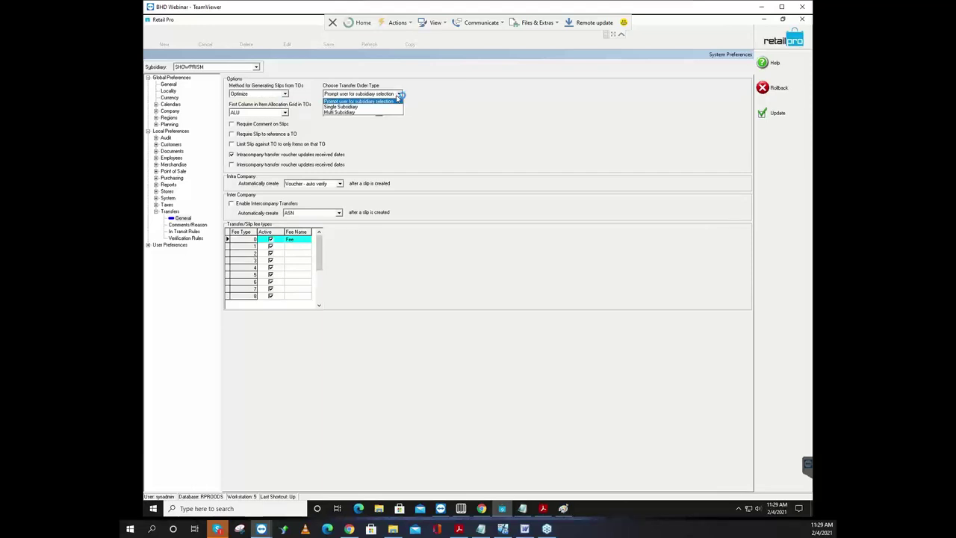
click(367, 107)
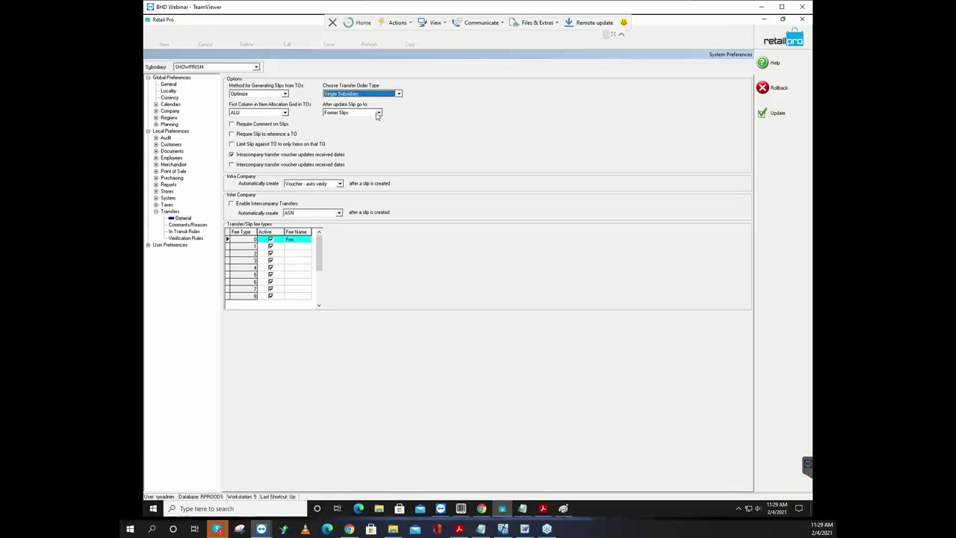
click(378, 113)
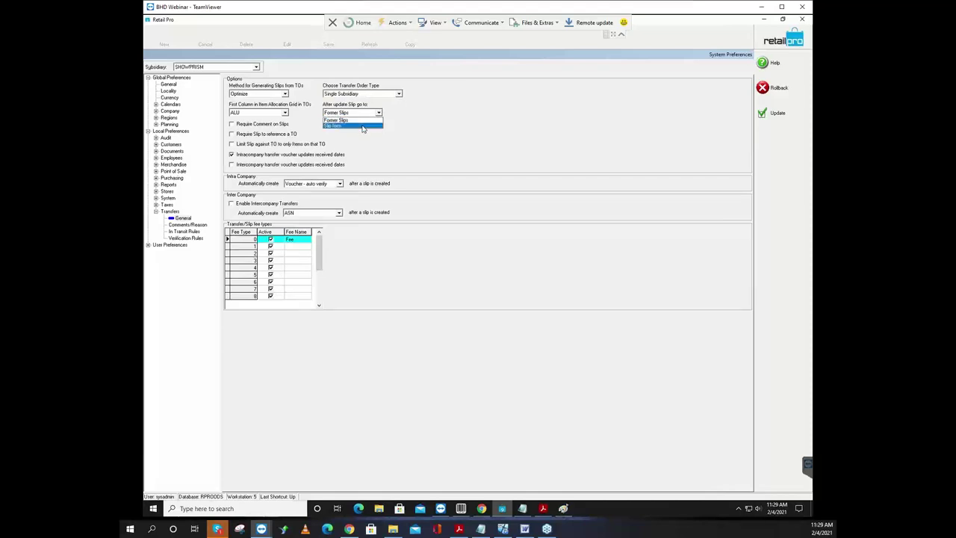
click(405, 117)
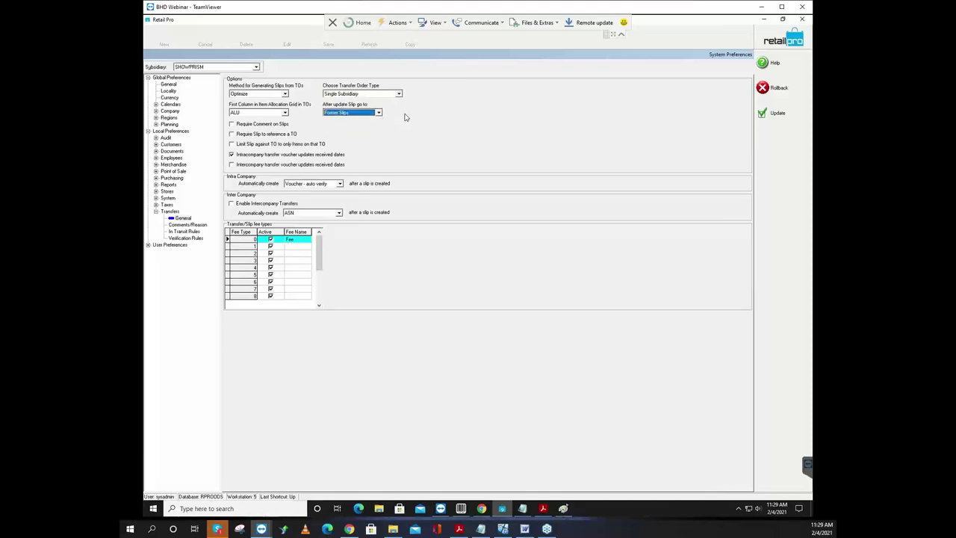
Step: Review the first-column choices for the transfer order item allocation grid, keep ALU, and save the preferences
click(284, 113)
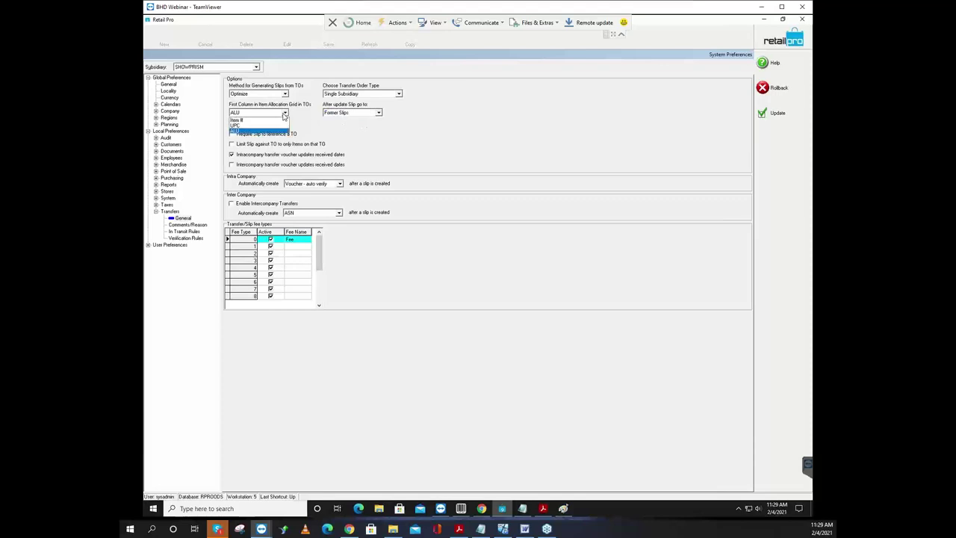
click(284, 115)
click(284, 113)
double_click(284, 113)
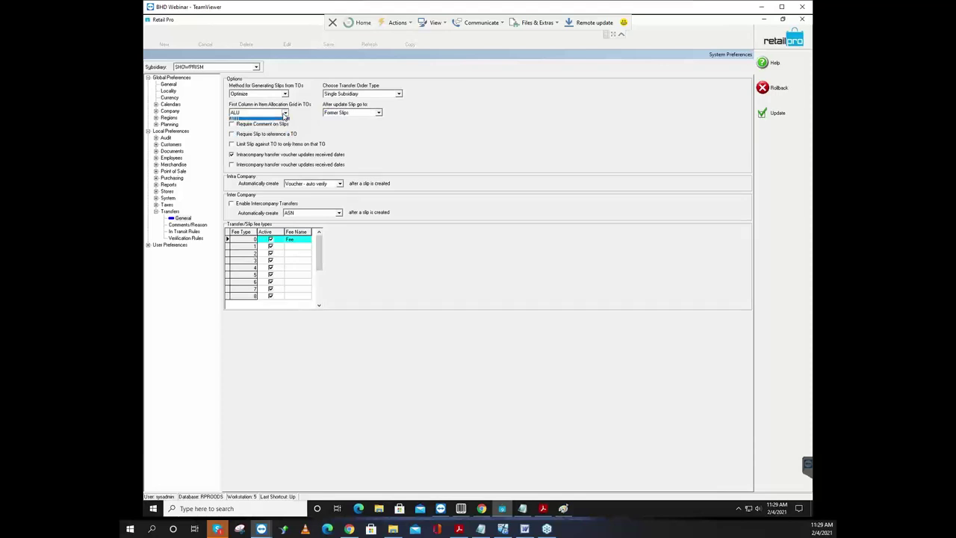
click(284, 112)
click(283, 113)
click(284, 114)
click(284, 114)
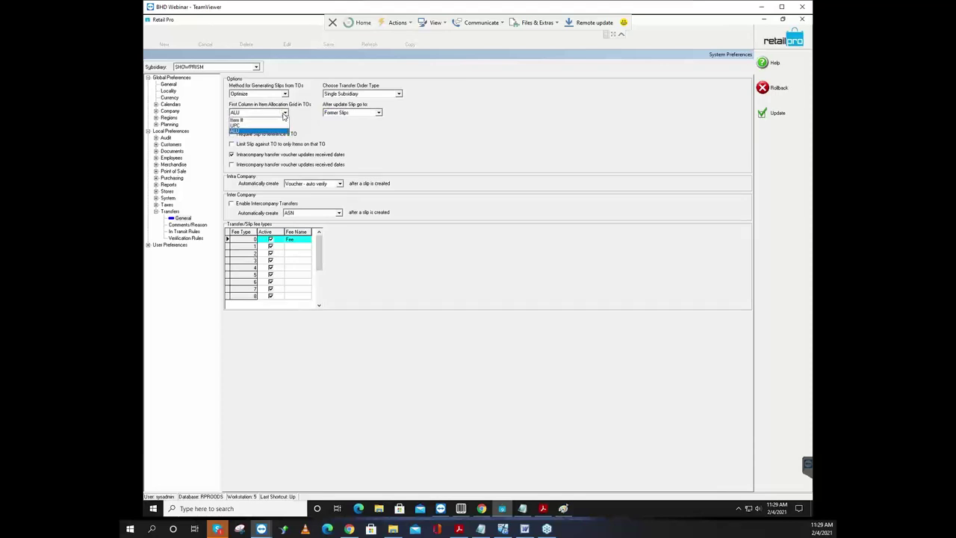
click(284, 114)
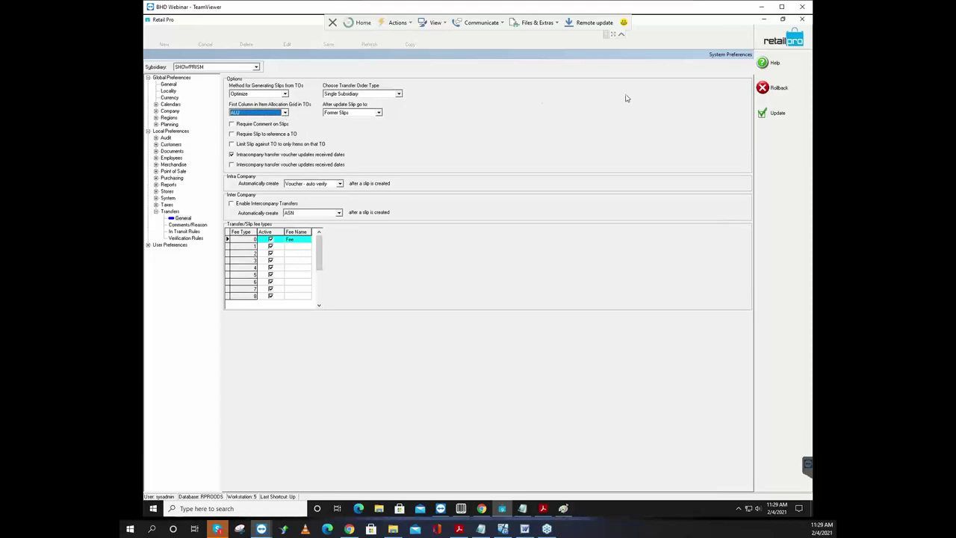
click(777, 113)
Step: Open Transfer Orders, include inactive orders, reactivate the order from store SFO, and hide inactive orders again
click(350, 38)
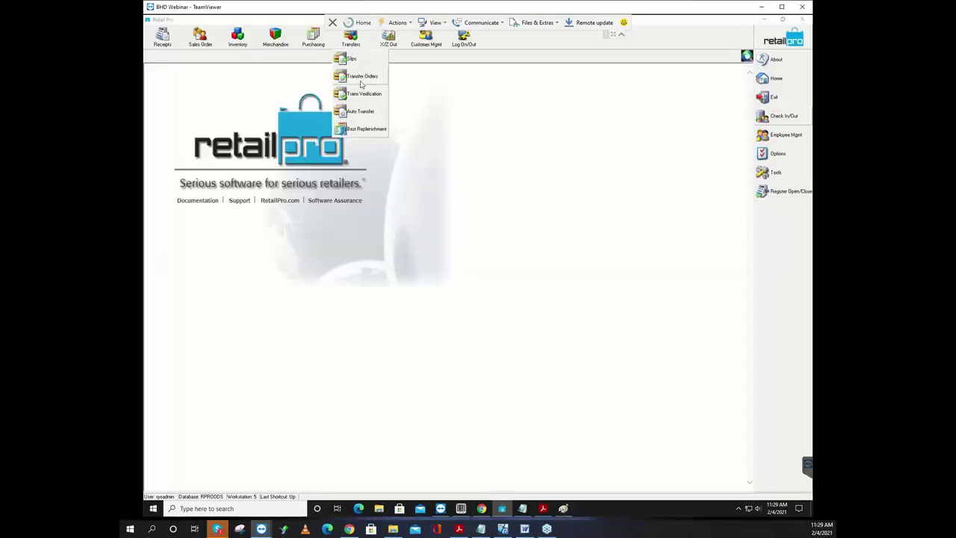
click(360, 77)
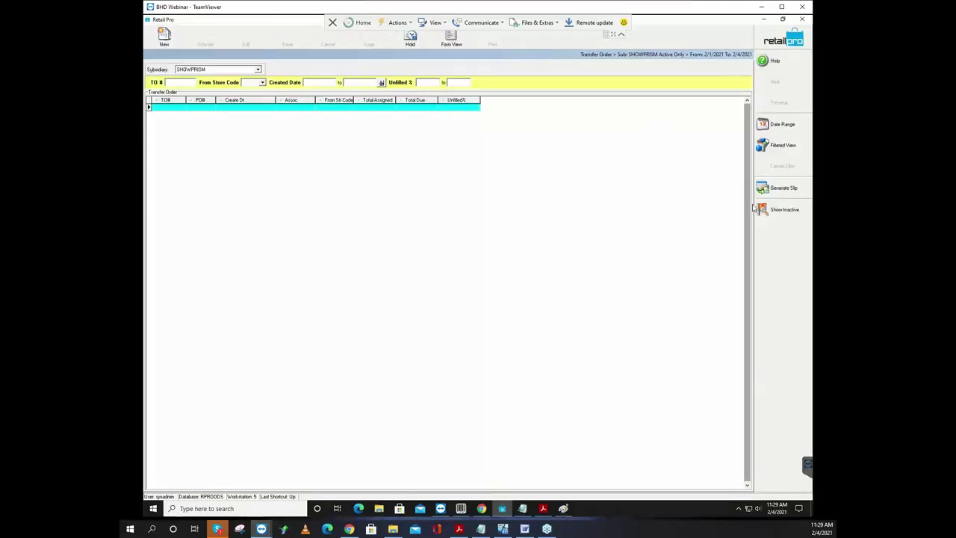
click(784, 209)
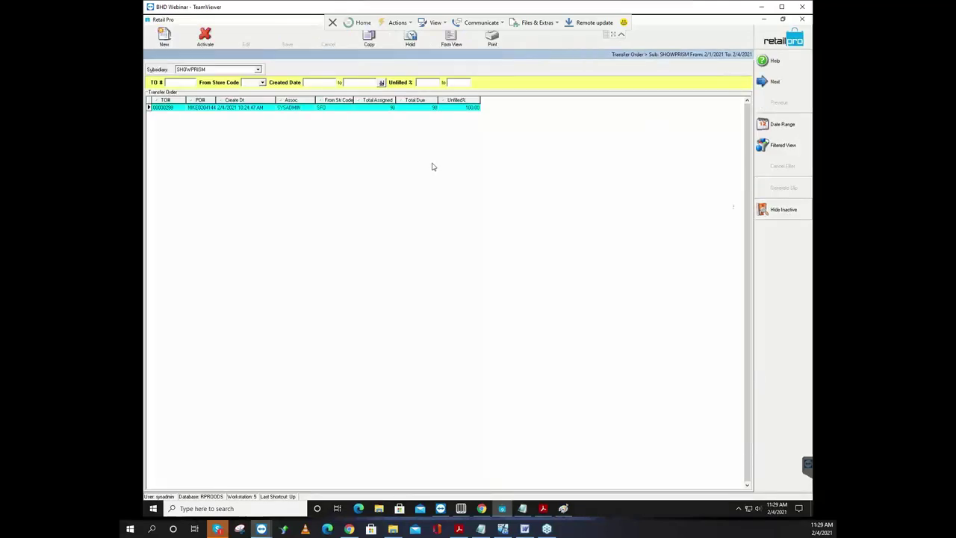
click(205, 38)
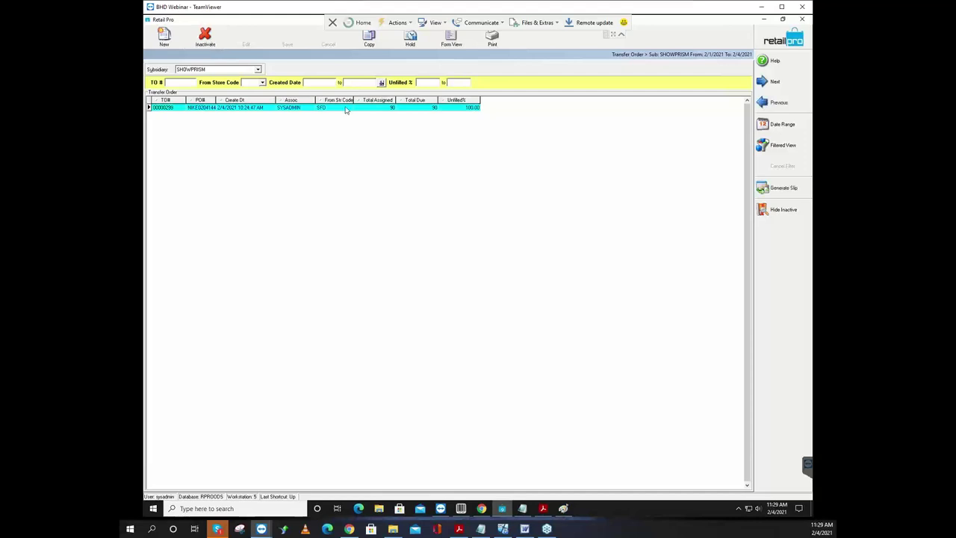
click(777, 209)
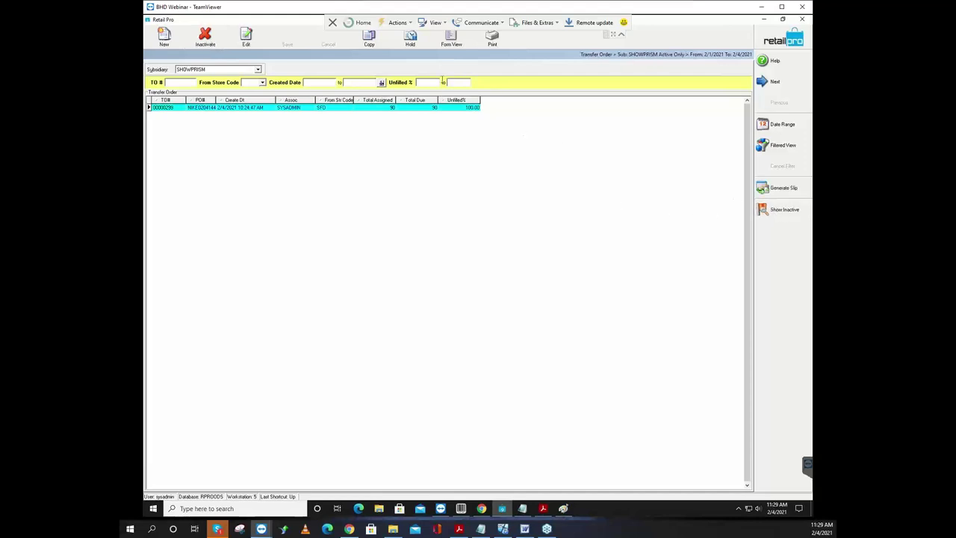
Step: Examine the SFO transfer order's details and compare several items with their ALU rows in the allocation grid, then leave Transfer Orders
click(451, 38)
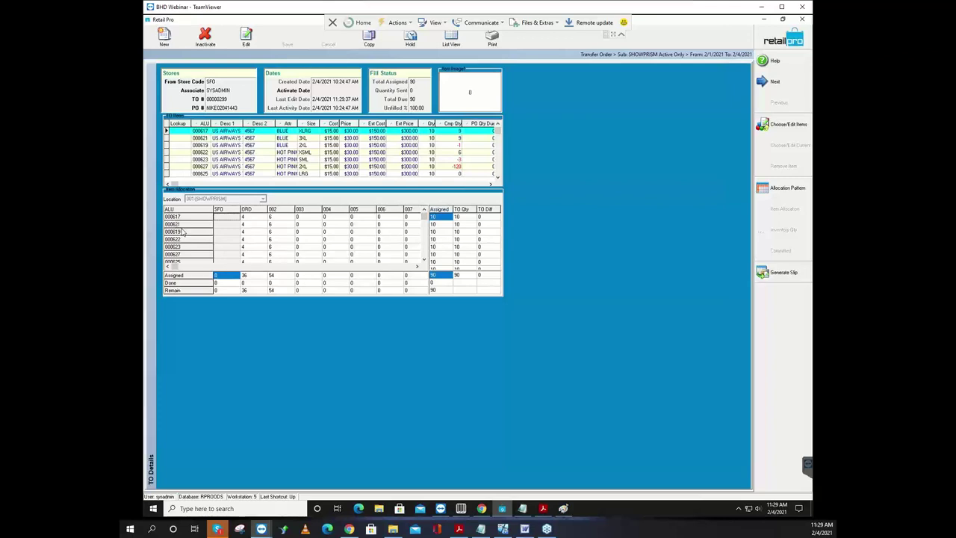
click(232, 160)
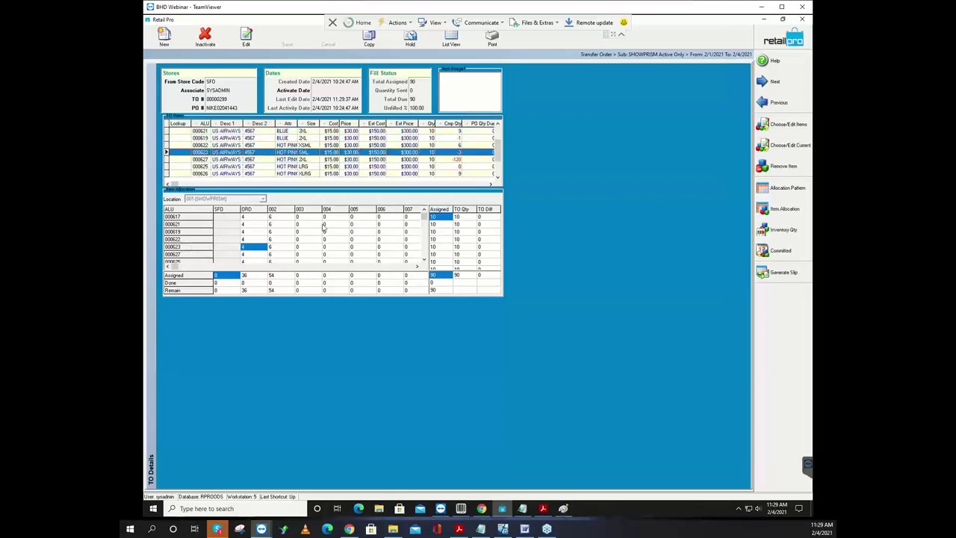
click(314, 178)
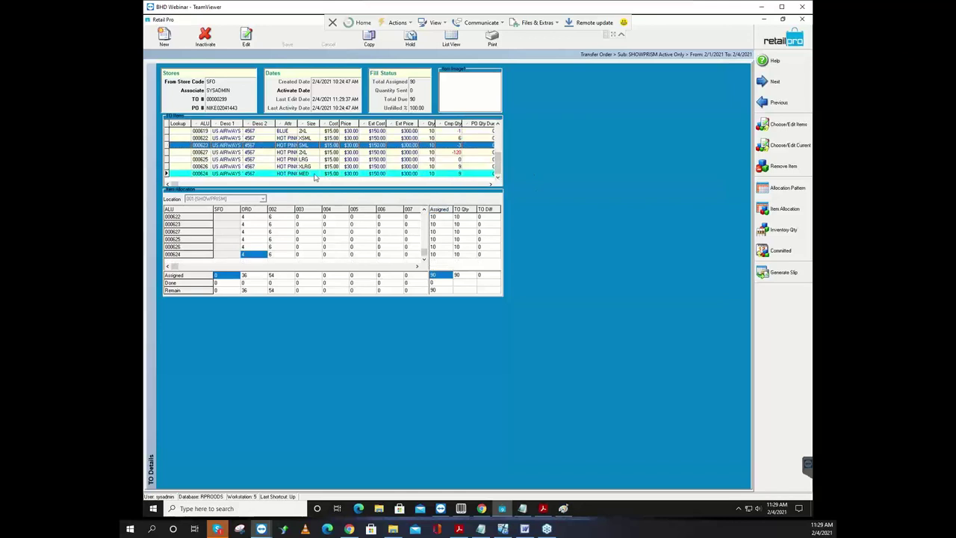
click(263, 133)
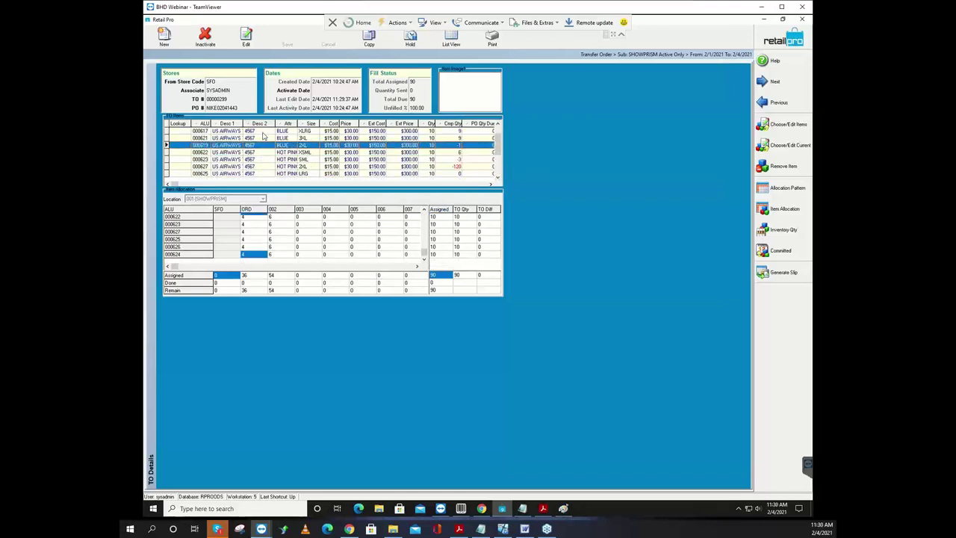
click(262, 145)
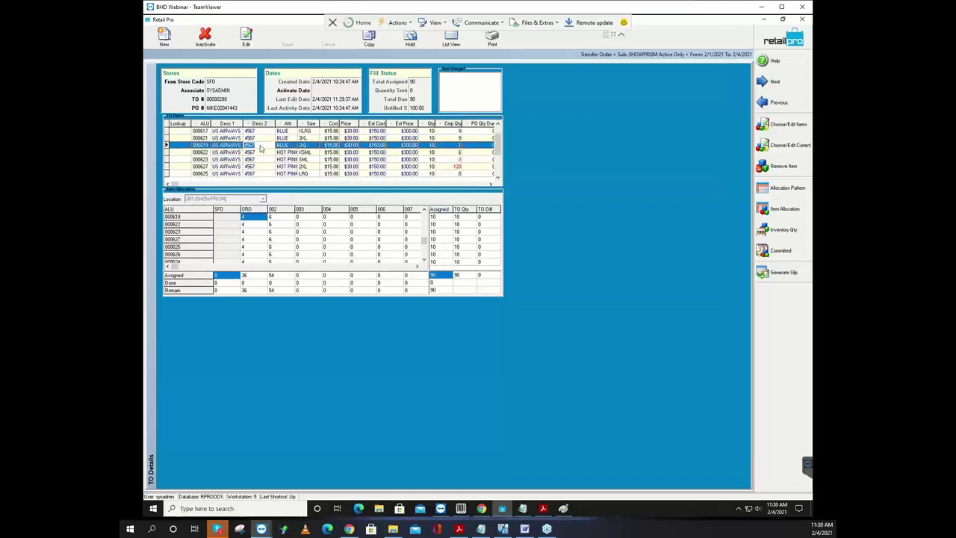
click(263, 159)
click(288, 168)
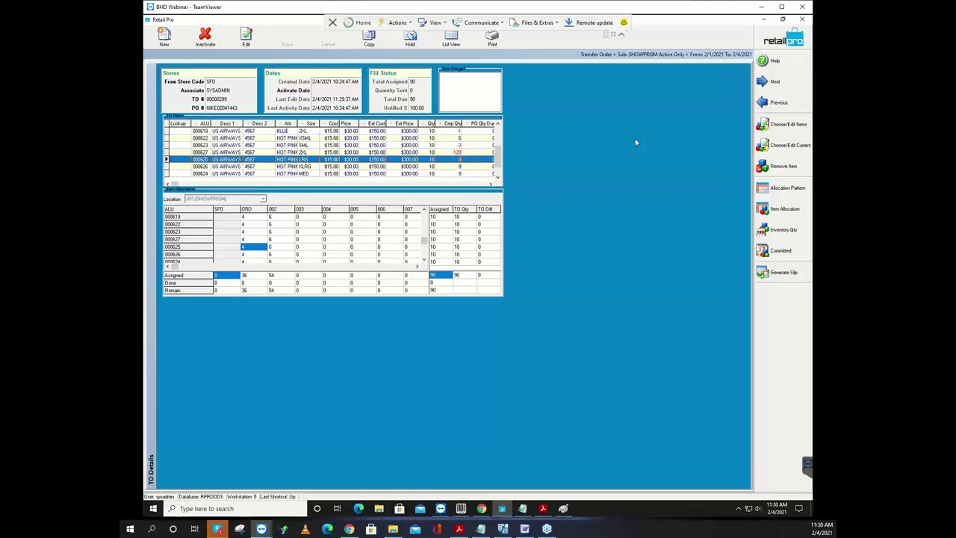
key(Escape)
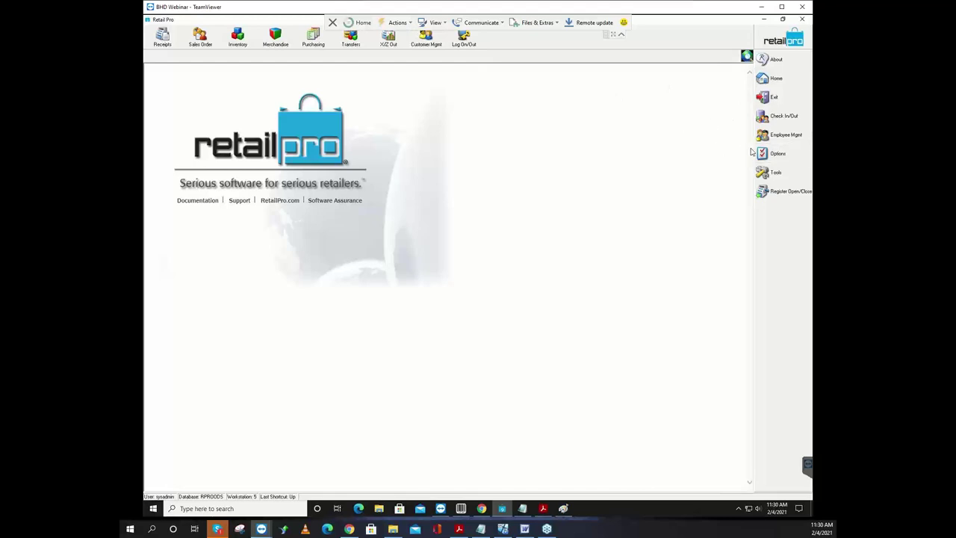
Step: Reopen System Preferences and return to the General page of the local Transfers preferences
click(753, 173)
click(731, 171)
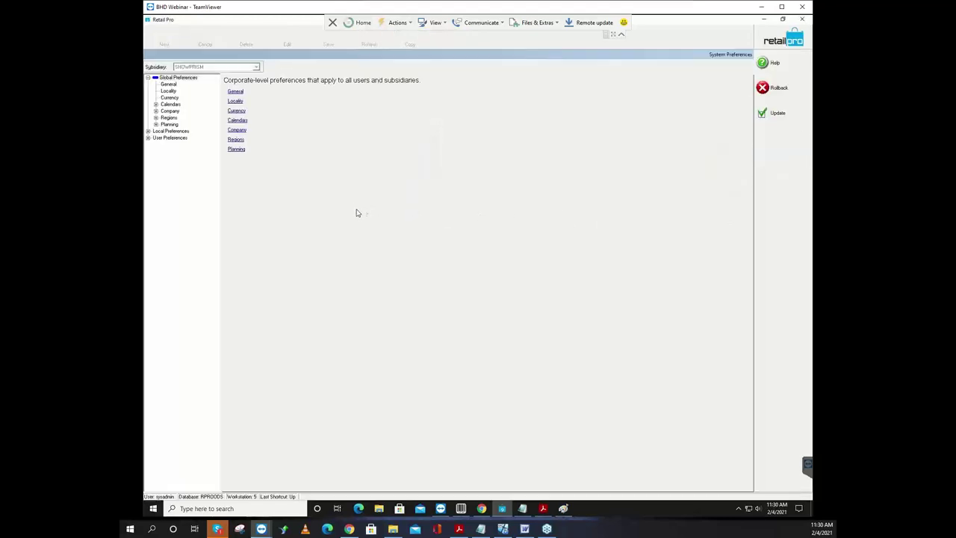
click(148, 130)
click(155, 205)
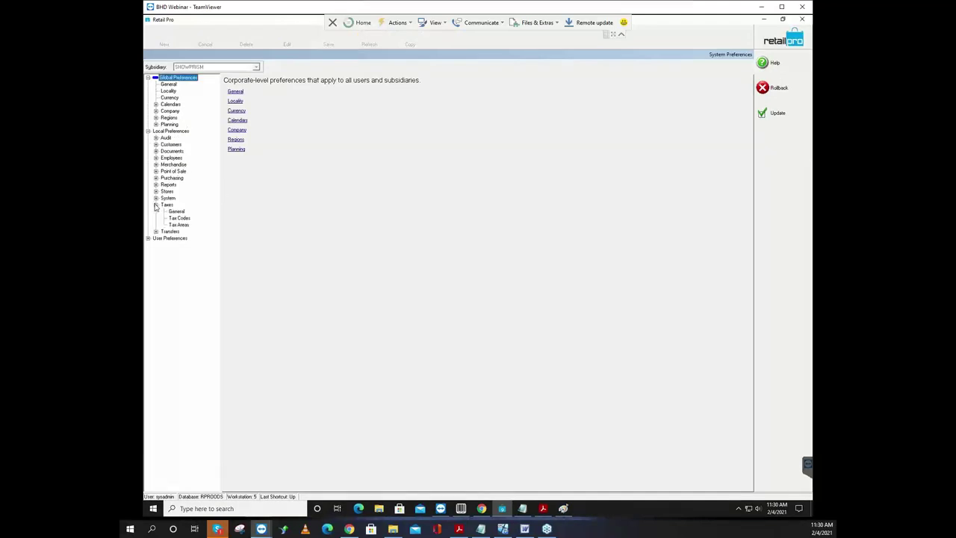
click(155, 199)
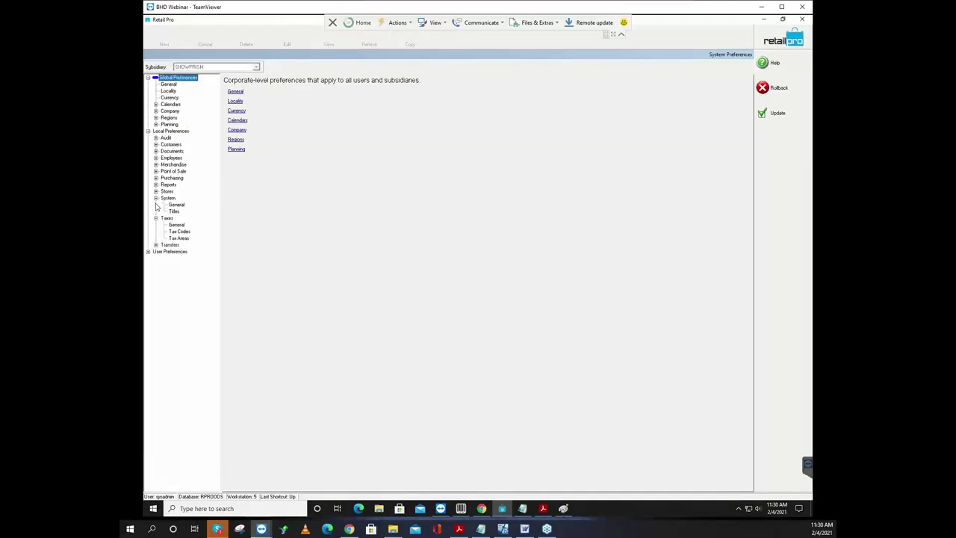
click(156, 245)
click(183, 252)
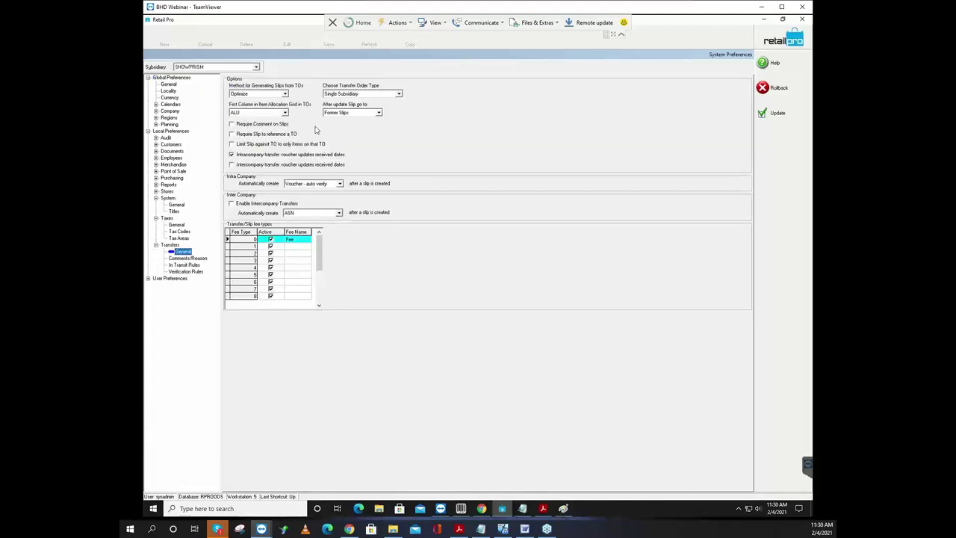
Step: Go through the slip comment, transfer order reference and item limit options, and turn off received-date updates by intracompany transfer vouchers
click(273, 130)
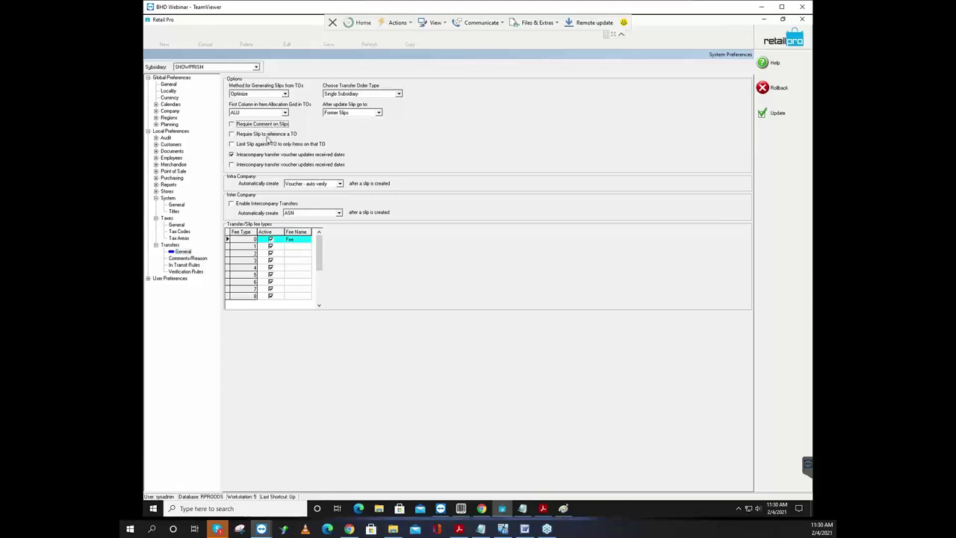
click(267, 137)
click(267, 136)
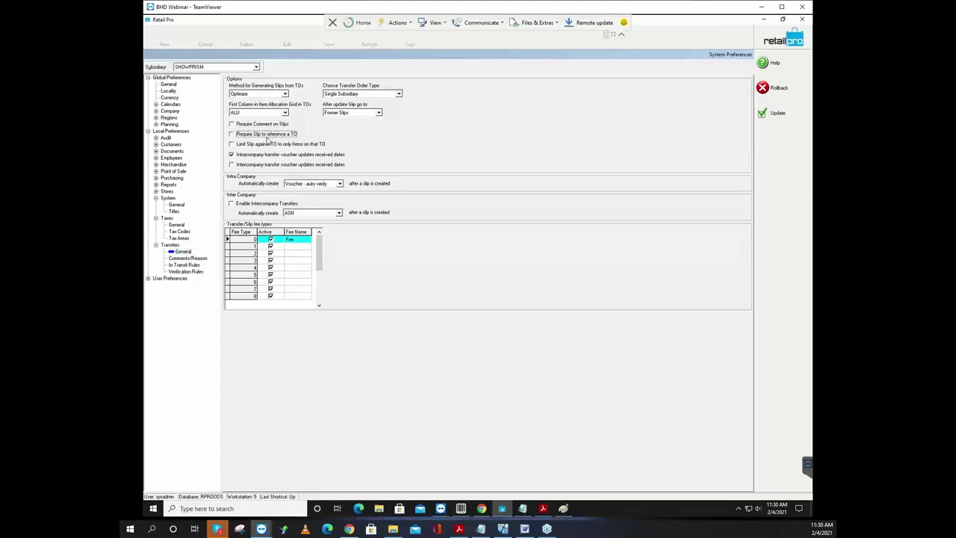
click(266, 144)
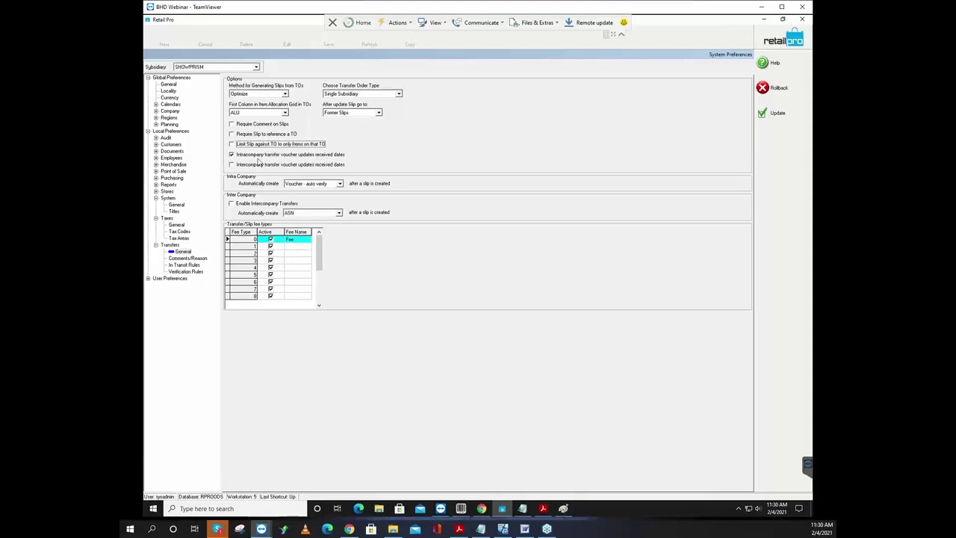
click(233, 156)
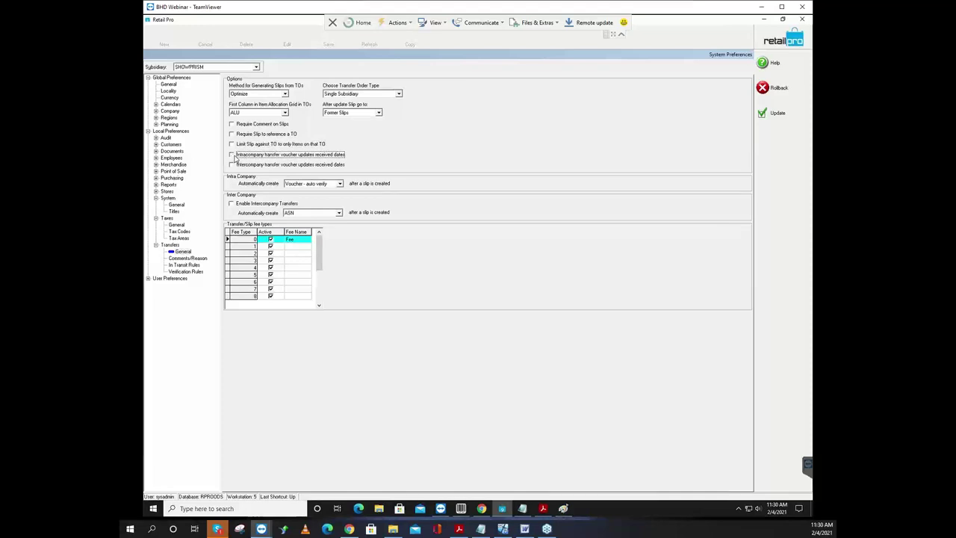
click(233, 155)
Step: Switch to Paint and start a new blank picture, discarding the existing sketch without saving it
click(564, 509)
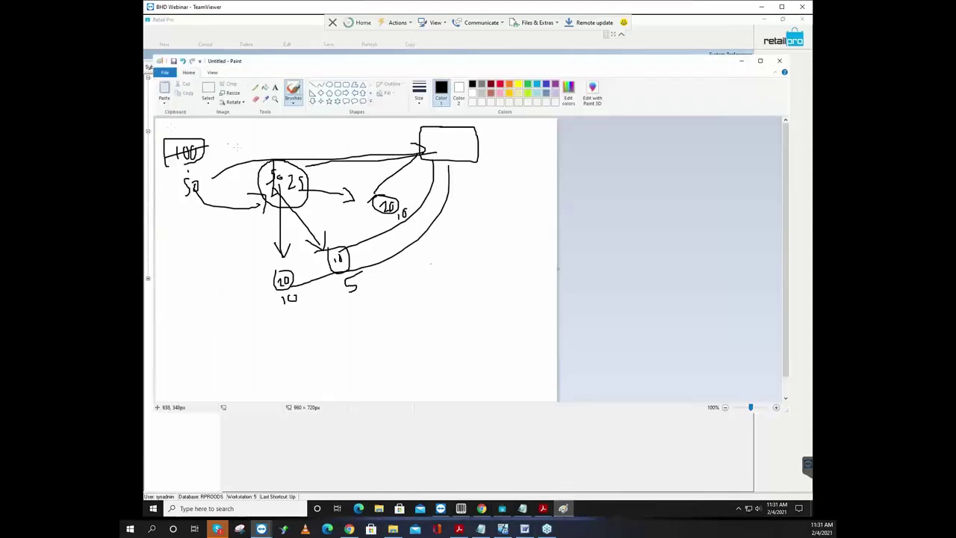
click(174, 74)
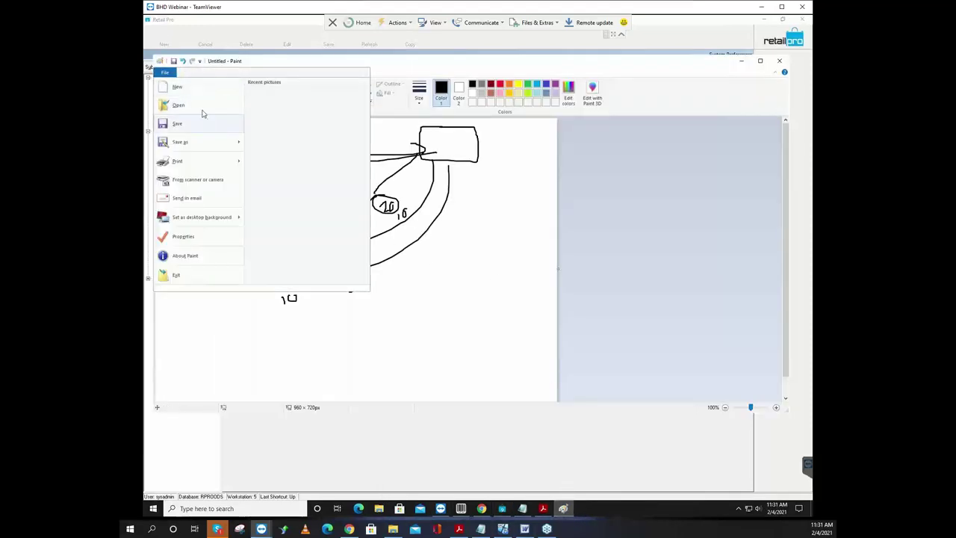
click(199, 97)
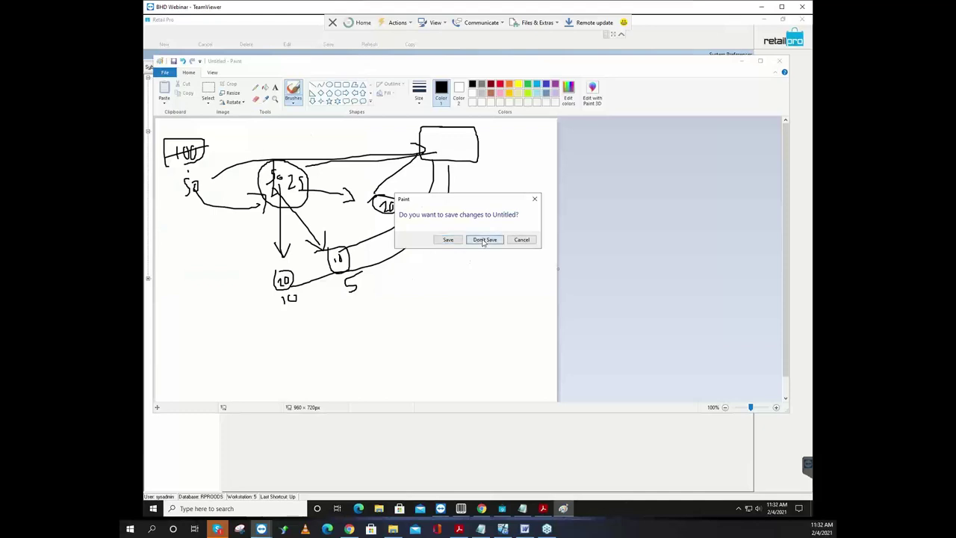
click(485, 240)
Step: Draw an oval labelled SBS1 with four branches beneath it, each ending in a small store circle
mouse_move(276, 163)
mouse_down()
mouse_move(191, 173)
mouse_move(273, 193)
mouse_move(285, 173)
mouse_up()
drag(206, 199, 192, 240)
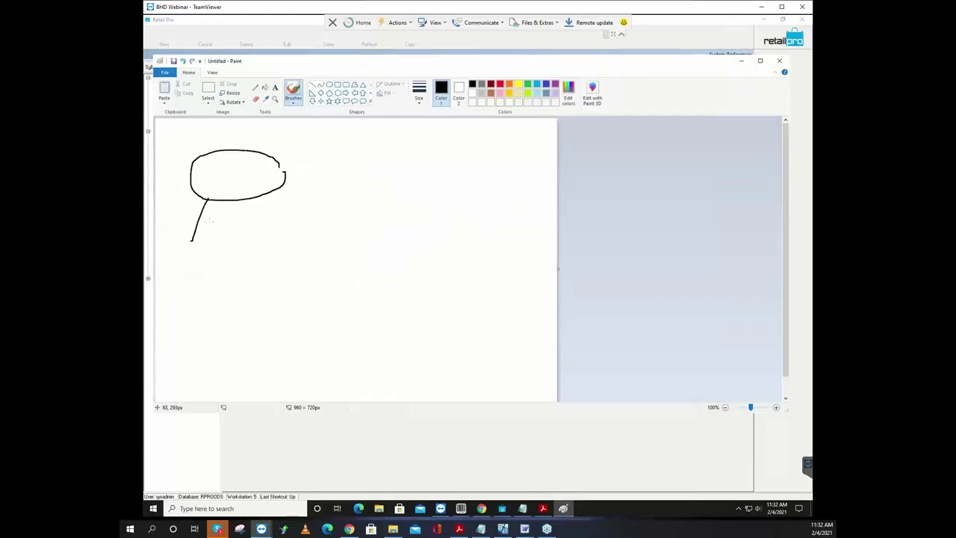
mouse_move(222, 203)
mouse_down()
mouse_move(231, 245)
mouse_move(254, 224)
mouse_move(261, 243)
mouse_up()
drag(263, 201, 288, 242)
mouse_move(212, 169)
mouse_down()
mouse_move(218, 192)
mouse_move(234, 179)
mouse_move(229, 188)
mouse_move(259, 187)
mouse_up()
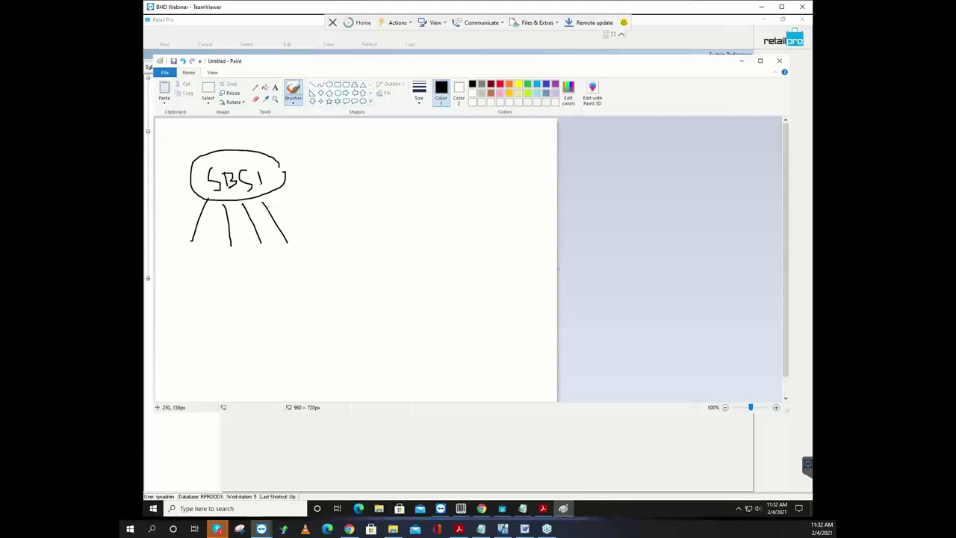
mouse_move(291, 241)
mouse_down()
mouse_move(282, 248)
mouse_move(298, 251)
mouse_move(287, 243)
mouse_move(235, 259)
mouse_move(233, 239)
mouse_move(181, 251)
mouse_move(199, 247)
mouse_up()
mouse_move(260, 241)
mouse_down()
mouse_move(265, 257)
mouse_move(256, 244)
mouse_up()
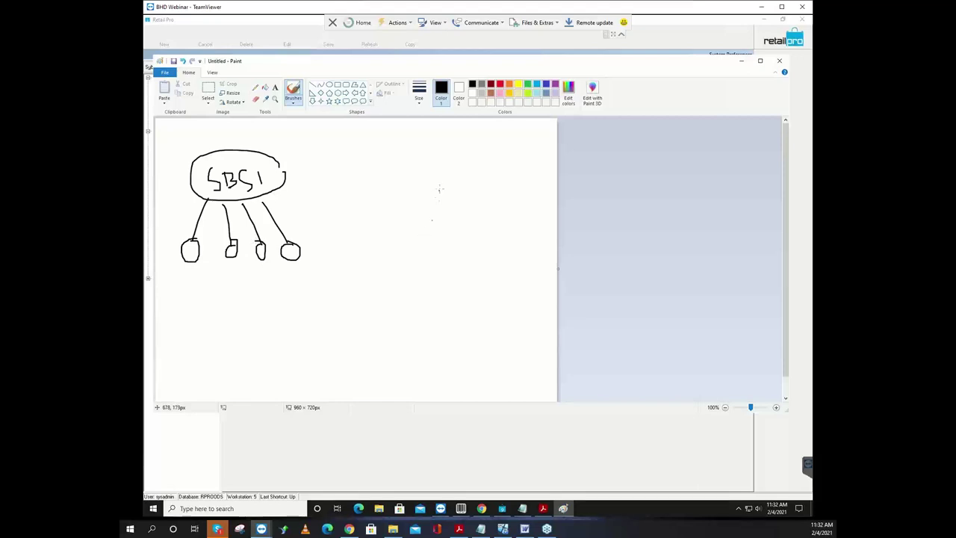
Step: Draw a second oval labelled SBS2 beside SBS1, with three branches ending in small store circles
mouse_move(446, 156)
mouse_down()
mouse_move(394, 155)
mouse_move(376, 184)
mouse_move(459, 195)
mouse_move(467, 160)
mouse_move(431, 155)
mouse_move(393, 186)
mouse_move(404, 191)
mouse_move(412, 172)
mouse_move(408, 191)
mouse_move(421, 178)
mouse_move(419, 192)
mouse_move(435, 171)
mouse_move(434, 188)
mouse_move(455, 190)
mouse_up()
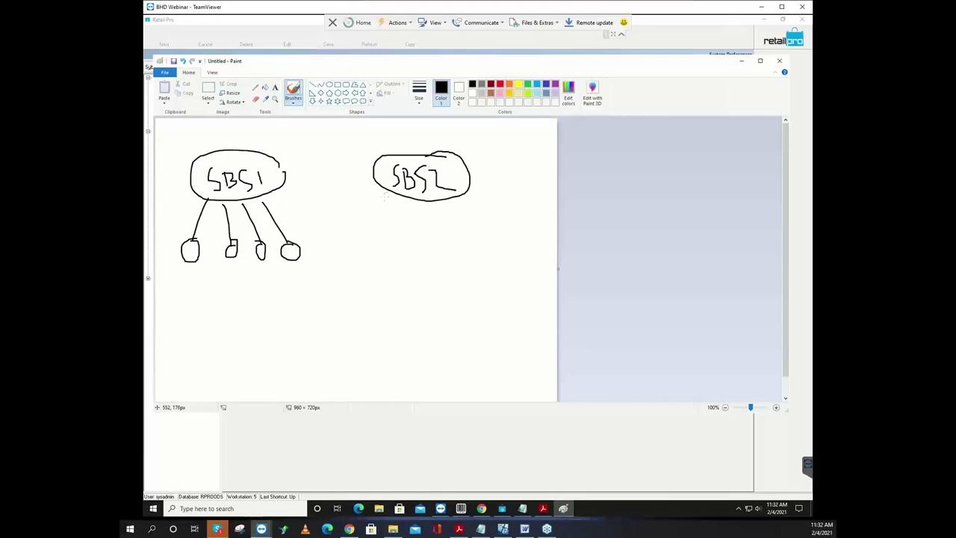
mouse_move(386, 193)
mouse_down()
mouse_move(375, 238)
mouse_move(385, 228)
mouse_move(374, 228)
mouse_up()
drag(413, 200, 419, 243)
mouse_move(439, 200)
mouse_down()
mouse_move(445, 246)
mouse_move(454, 234)
mouse_up()
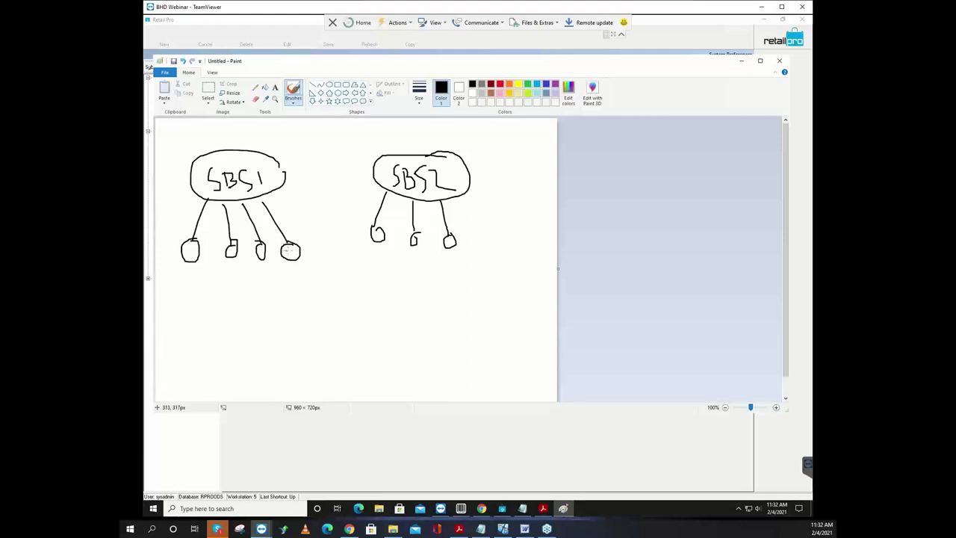
Step: Mark two SBS1 stores, draw a transfer arrow between stores within SBS1, and add short line marks at the facing edges of both subsidiaries
drag(286, 252, 296, 254)
drag(234, 253, 231, 245)
mouse_move(291, 262)
mouse_down()
mouse_move(271, 293)
mouse_move(248, 283)
mouse_up()
drag(275, 174, 303, 173)
drag(374, 170, 404, 174)
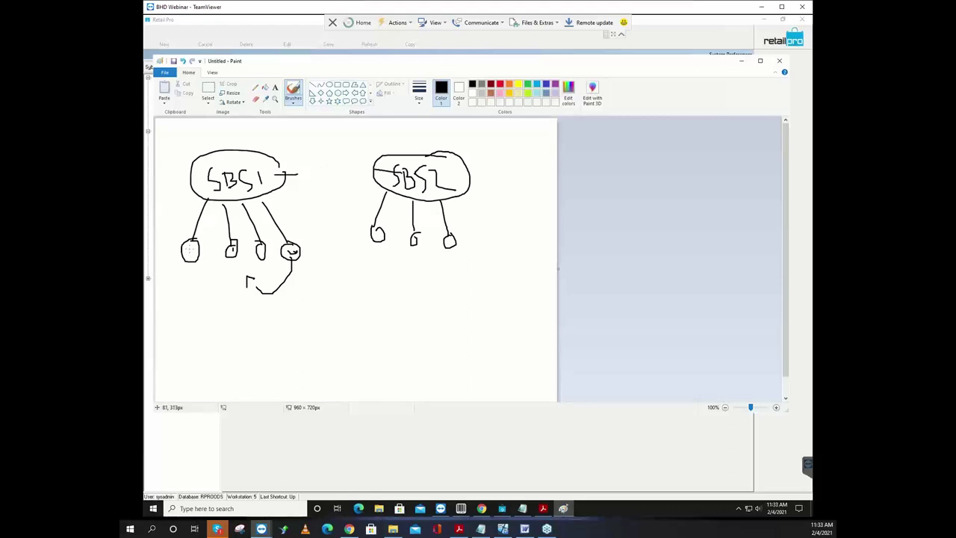
Step: Label the stores 001001A under SBS1 and 002003A under SBS2, and draw a long arrow from the first SBS1 store to SBS2
mouse_move(181, 273)
mouse_down()
mouse_move(191, 315)
mouse_move(222, 304)
mouse_move(266, 312)
mouse_up()
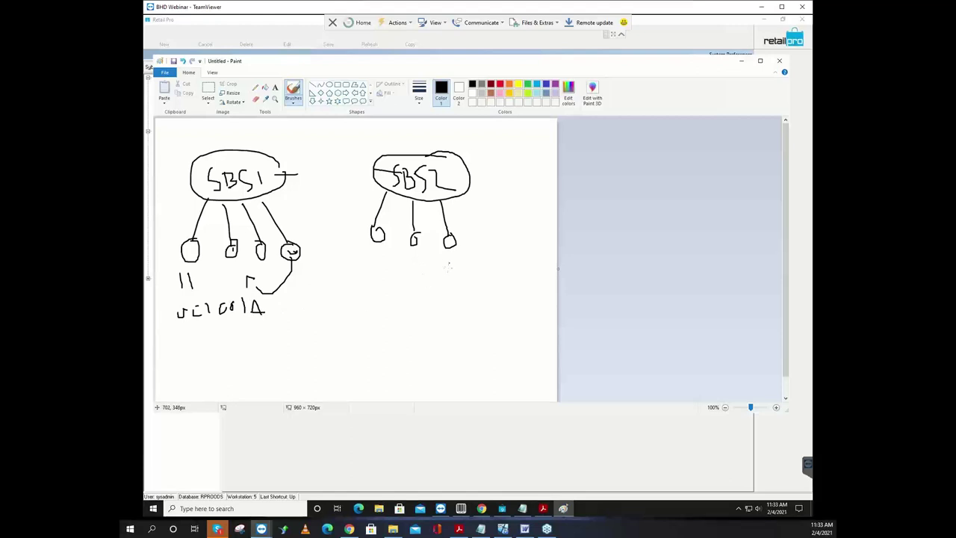
mouse_move(447, 268)
mouse_down()
mouse_move(440, 278)
mouse_move(477, 266)
mouse_move(481, 276)
mouse_move(484, 263)
mouse_move(496, 277)
mouse_move(498, 257)
mouse_move(509, 268)
mouse_up()
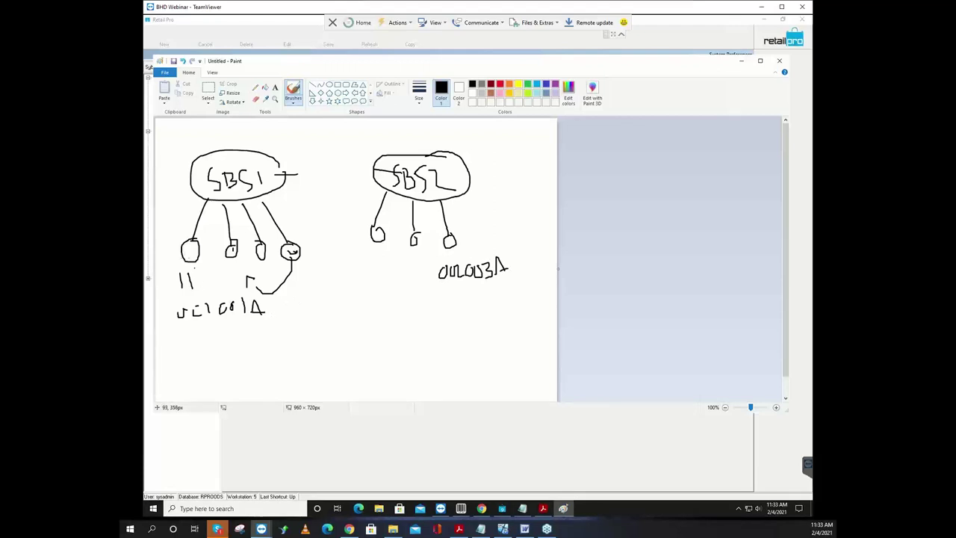
drag(185, 258, 232, 333)
mouse_move(430, 321)
mouse_down()
mouse_move(436, 291)
mouse_move(442, 299)
mouse_up()
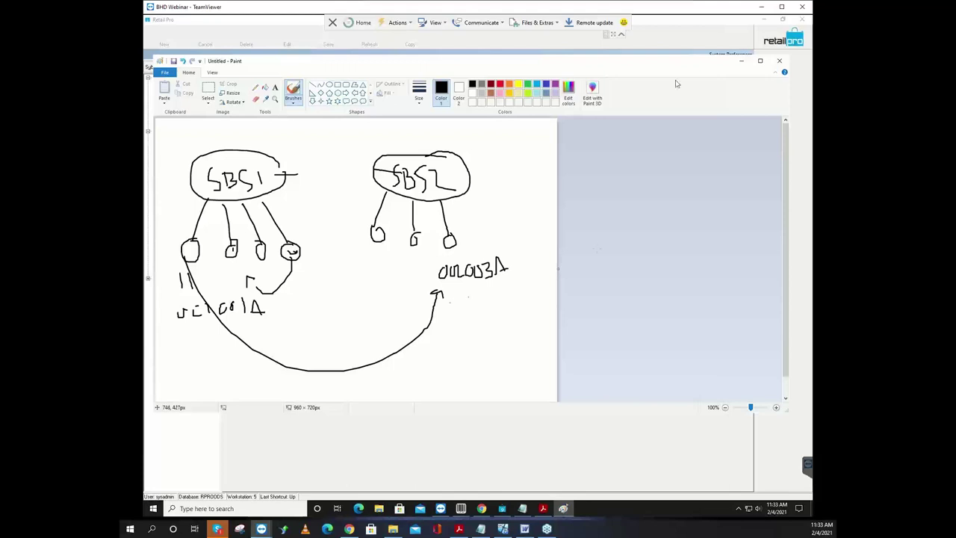
Step: Return to Retail Pro and toggle the intracompany and intercompany voucher received-date options, leaving both off
click(743, 61)
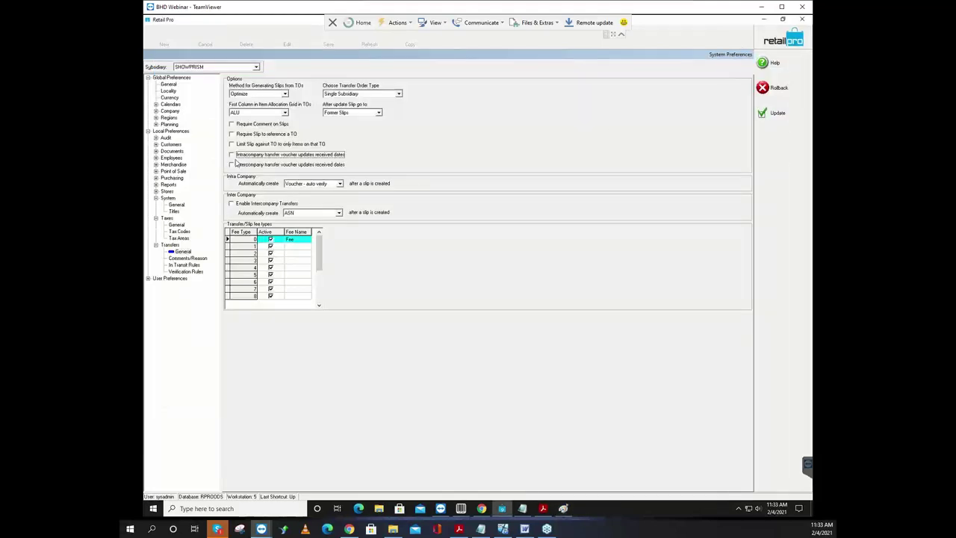
click(233, 165)
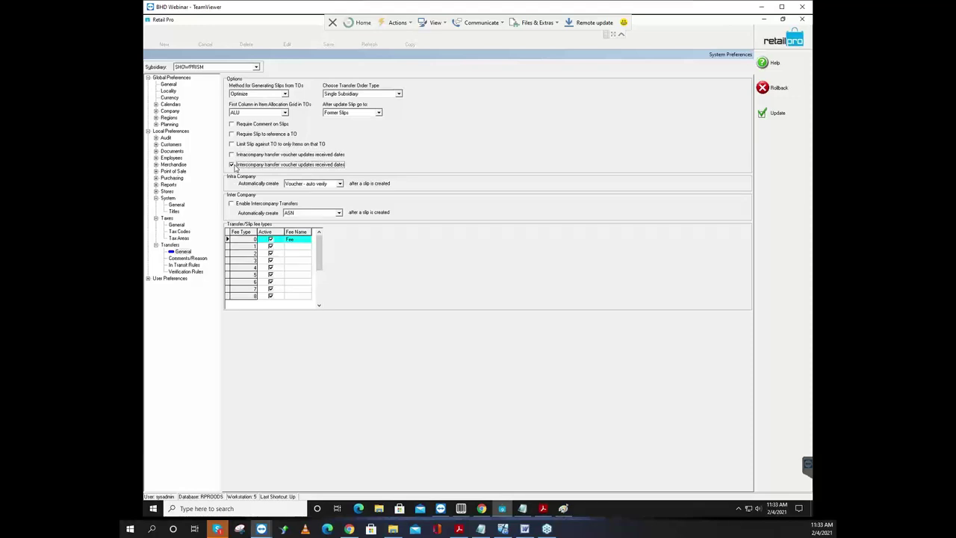
click(233, 155)
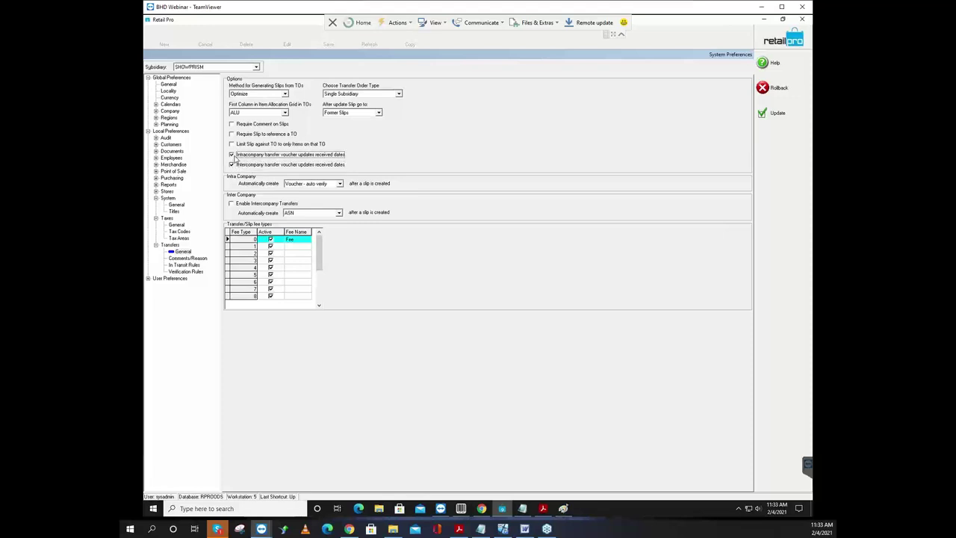
click(232, 165)
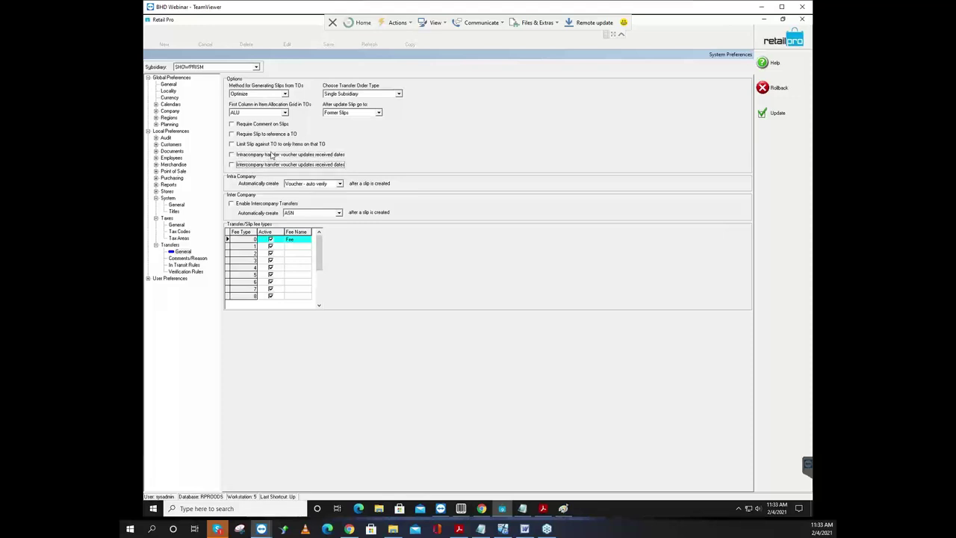
click(272, 155)
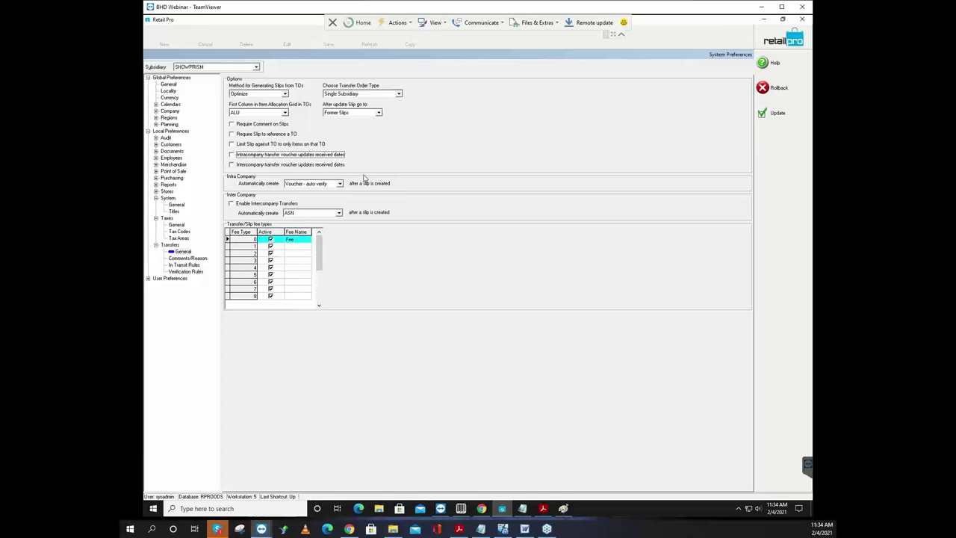
Step: Try ASN as the automatically created intracompany document and restore Voucher - auto verify
click(340, 185)
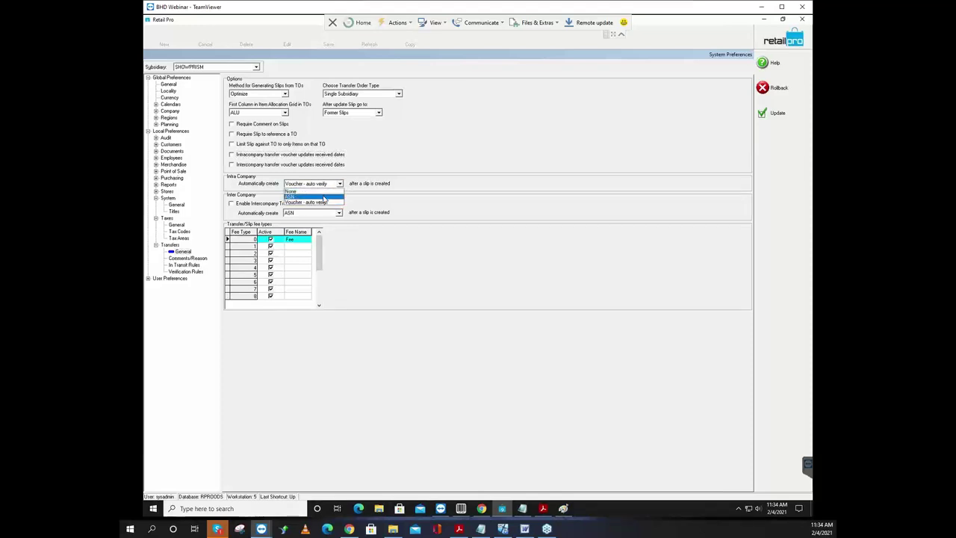
click(324, 197)
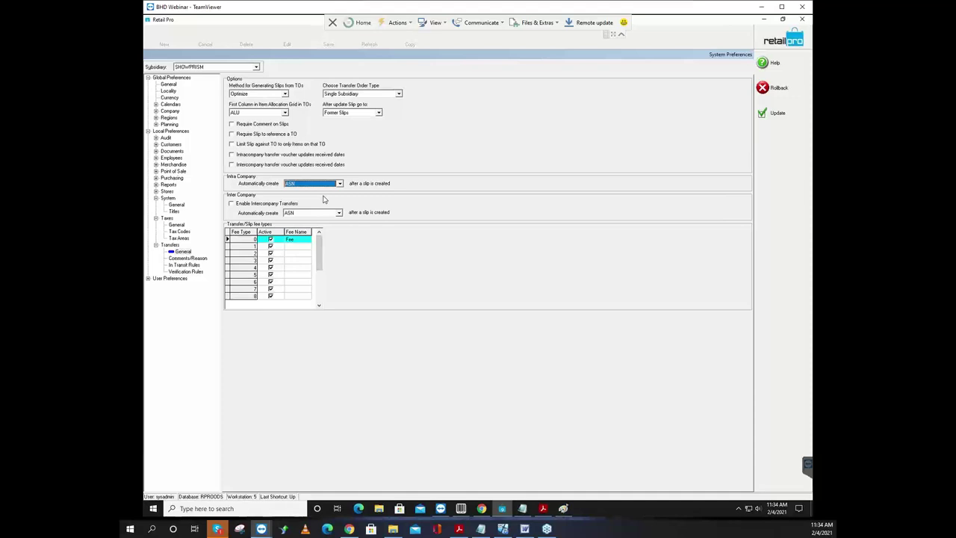
click(340, 183)
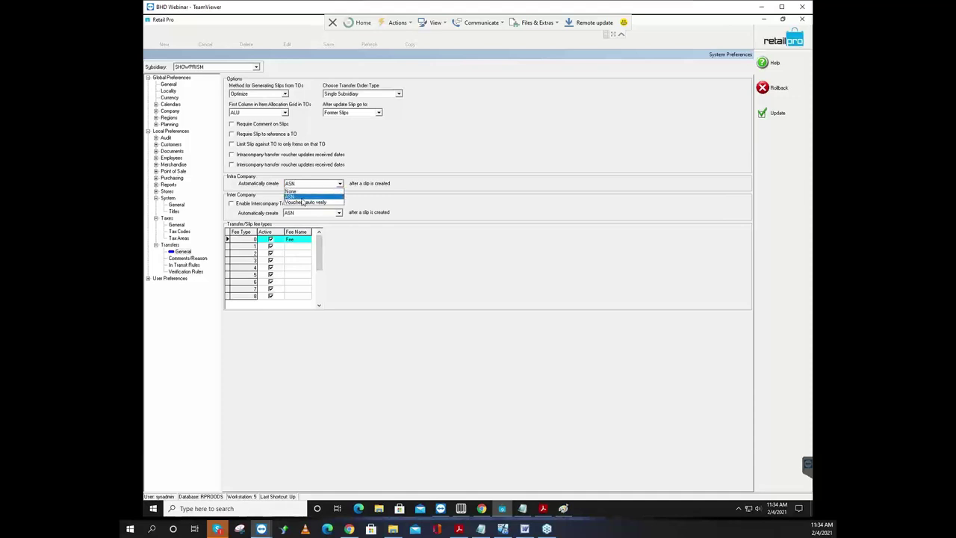
click(303, 201)
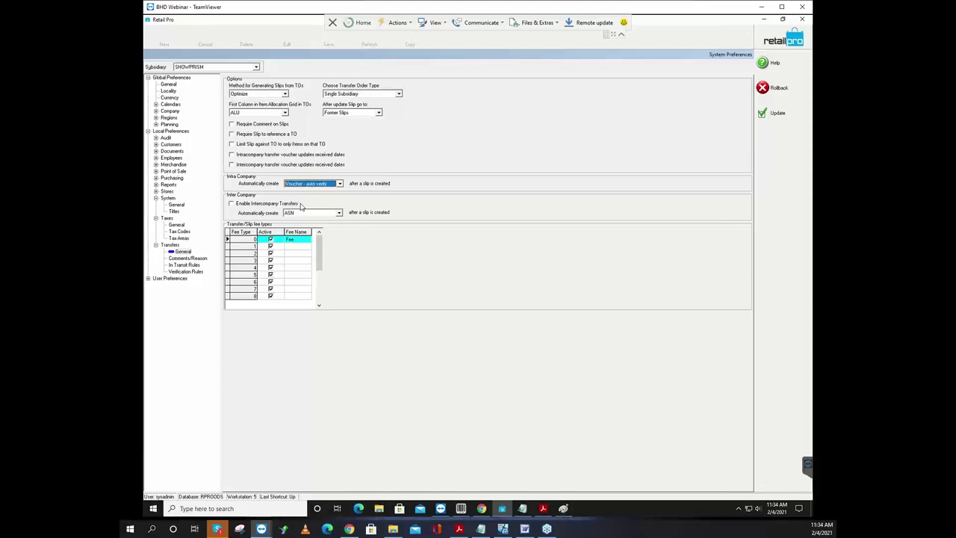
click(244, 207)
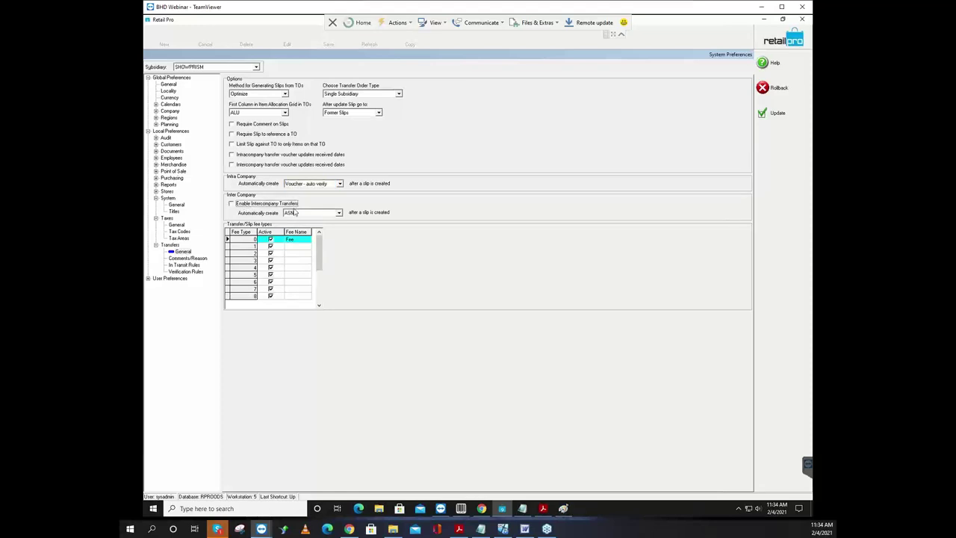
click(329, 185)
click(329, 192)
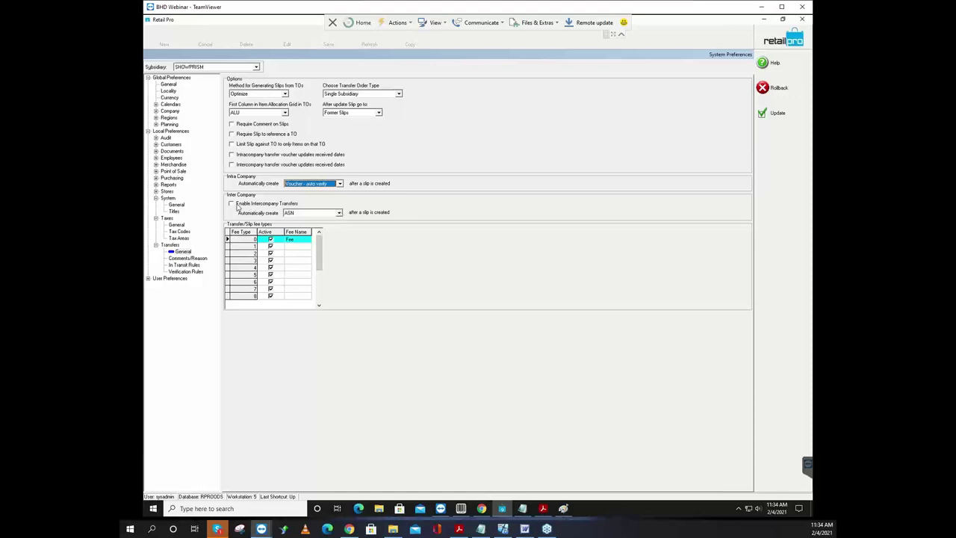
Step: Enable intercompany transfers temporarily to set their automatically created document to Voucher - auto verify, and disable intercompany transfers again
click(239, 207)
click(338, 213)
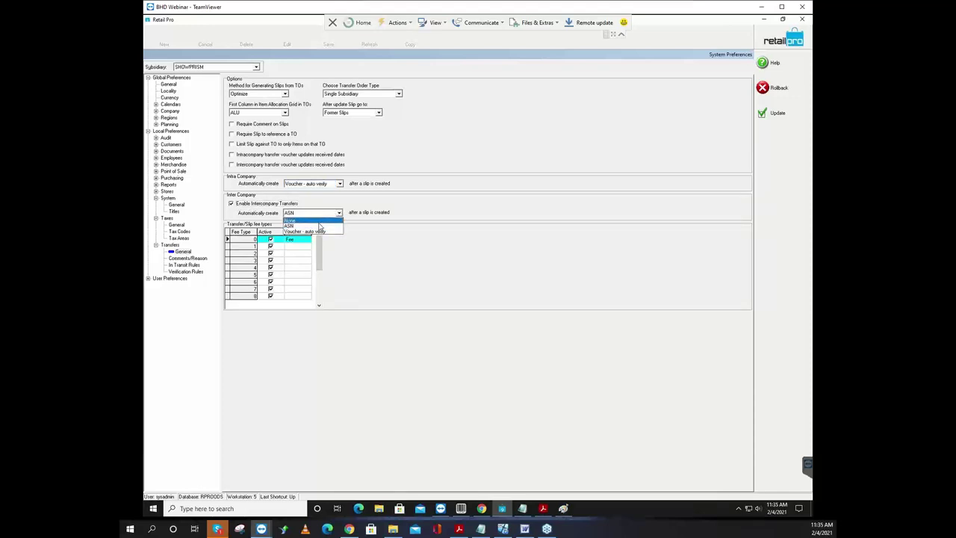
click(318, 233)
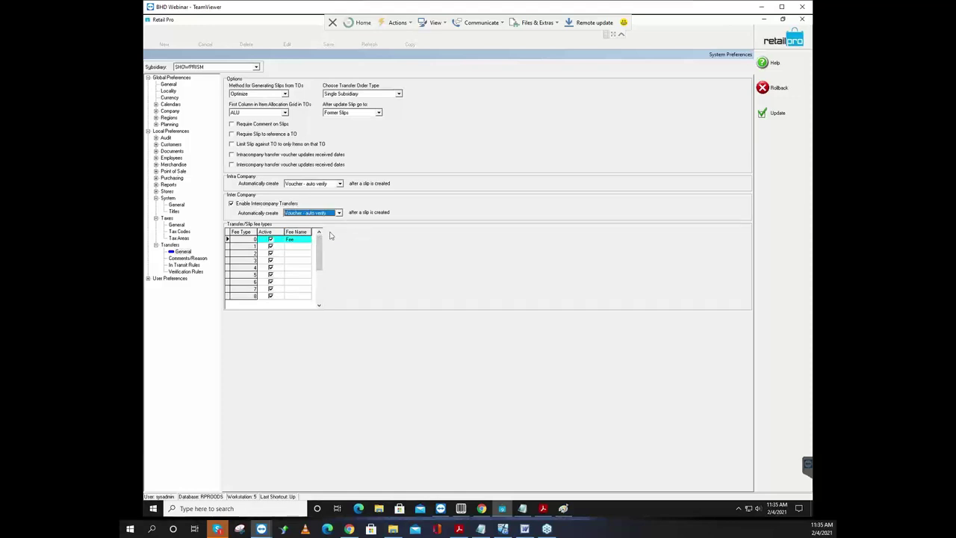
click(231, 204)
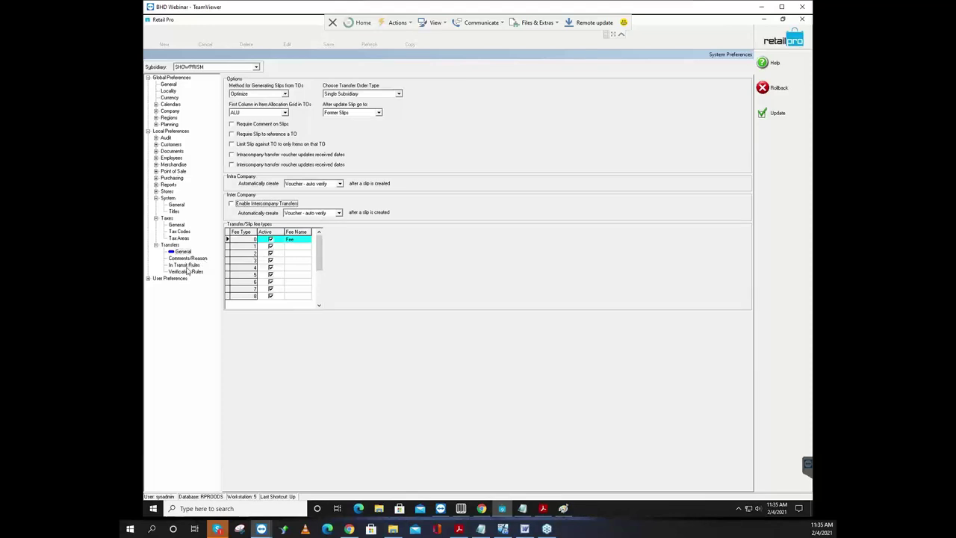
Step: Review the methods for generating slips from transfer orders, keep Optimize, and save the system preferences
click(276, 94)
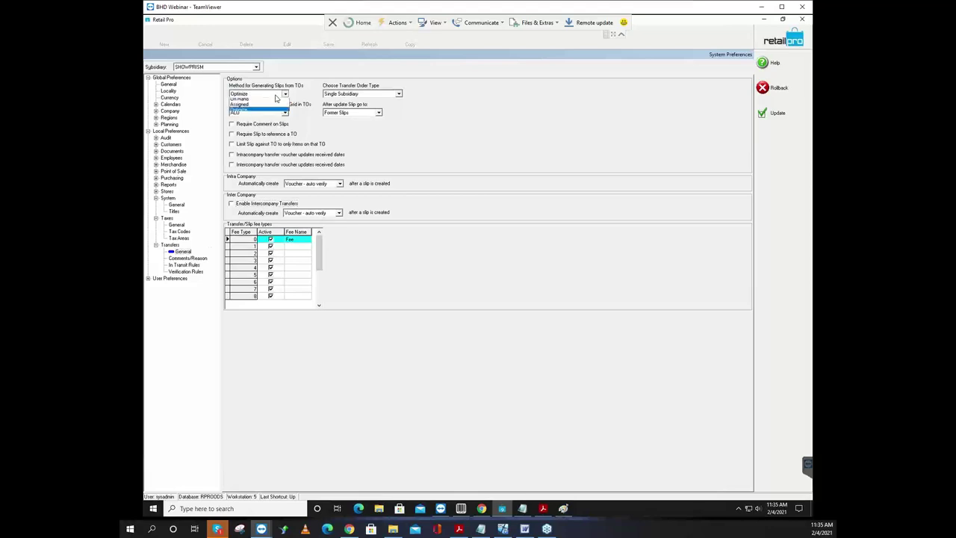
click(277, 95)
click(276, 95)
click(276, 95)
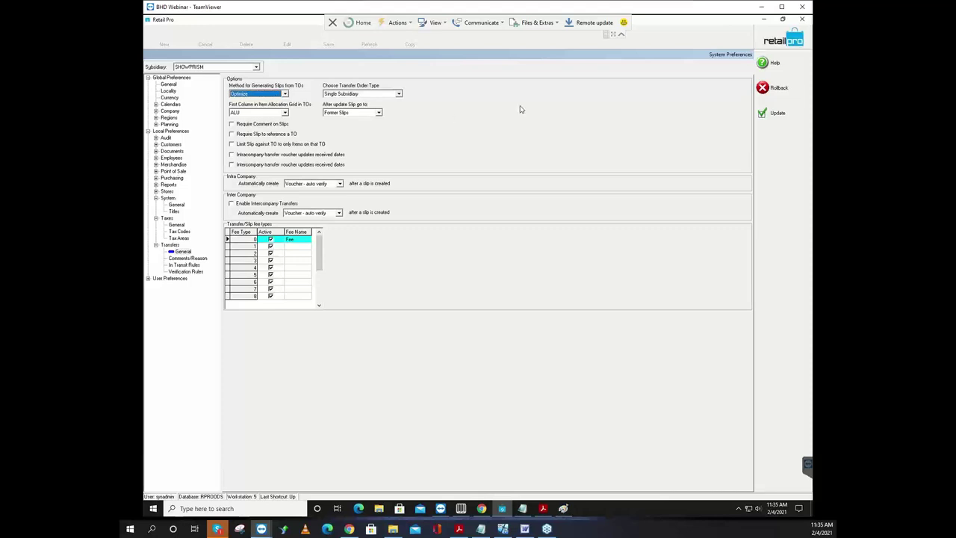
click(764, 113)
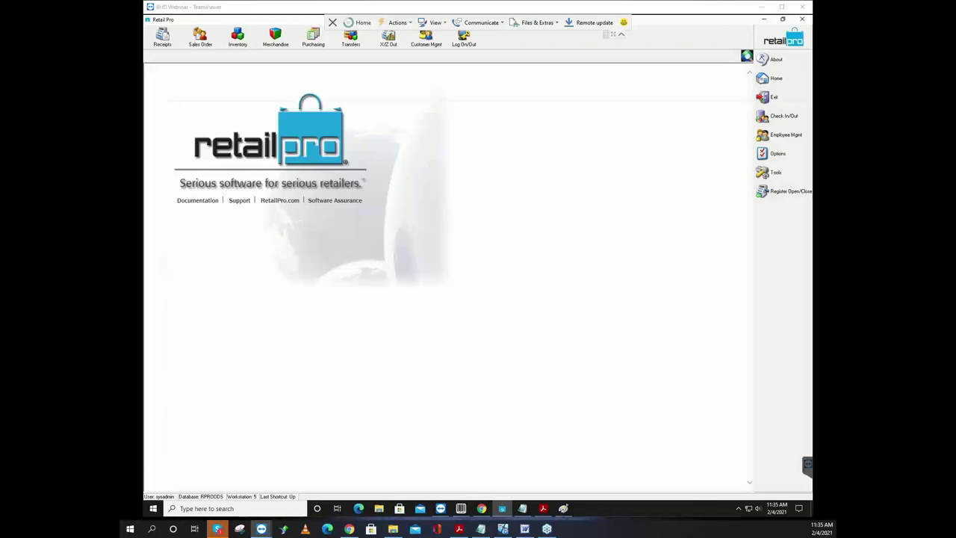
Step: Switch to the Word outline and highlight the Drop Ship topic under Multi-store Purchase Orders
key(alt+Tab)
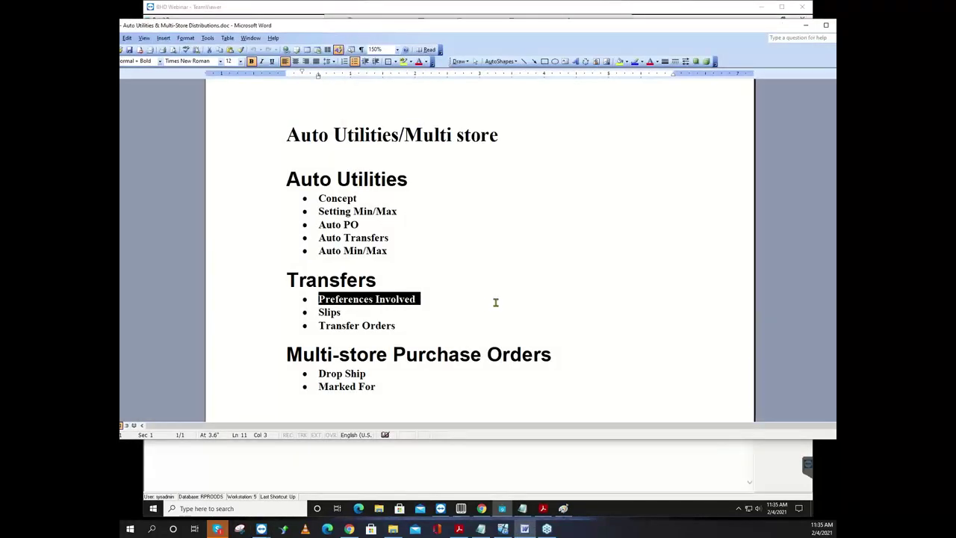
drag(379, 386, 320, 372)
click(377, 376)
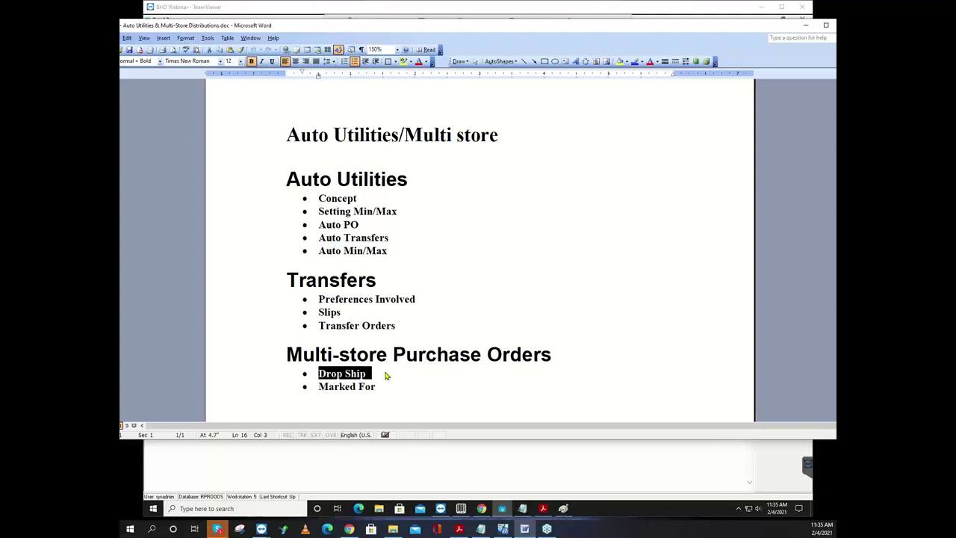
Step: Switch from the Word outline back to Retail Pro and open the purchase orders list
click(807, 28)
click(314, 36)
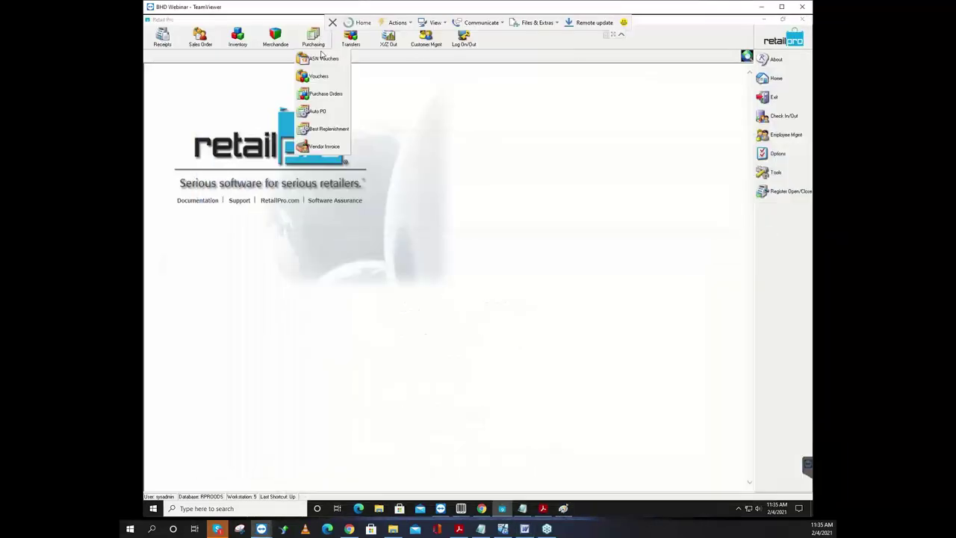
click(327, 94)
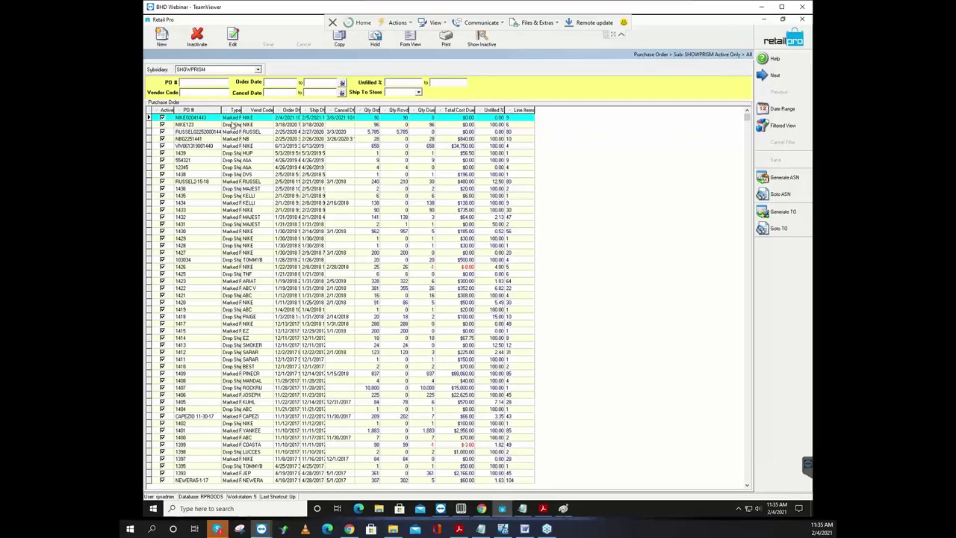
Step: Preview the newest NIKE Marked For order with all items as Multi POs for Store 1 and Store 2
click(446, 39)
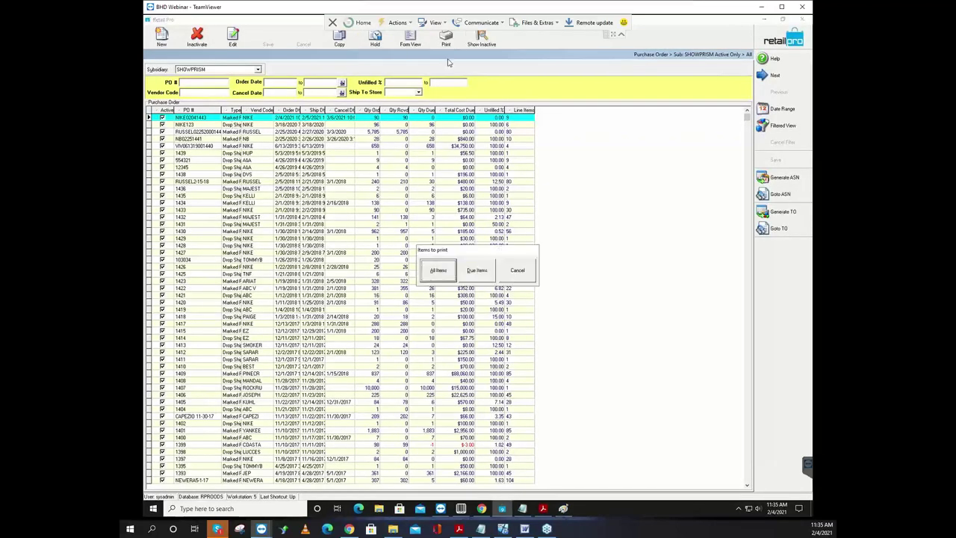
click(446, 275)
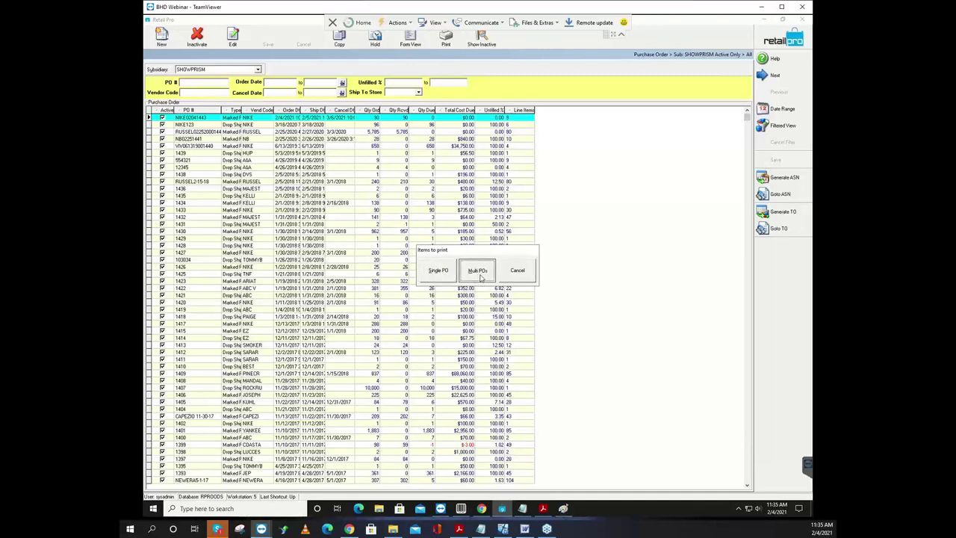
click(478, 273)
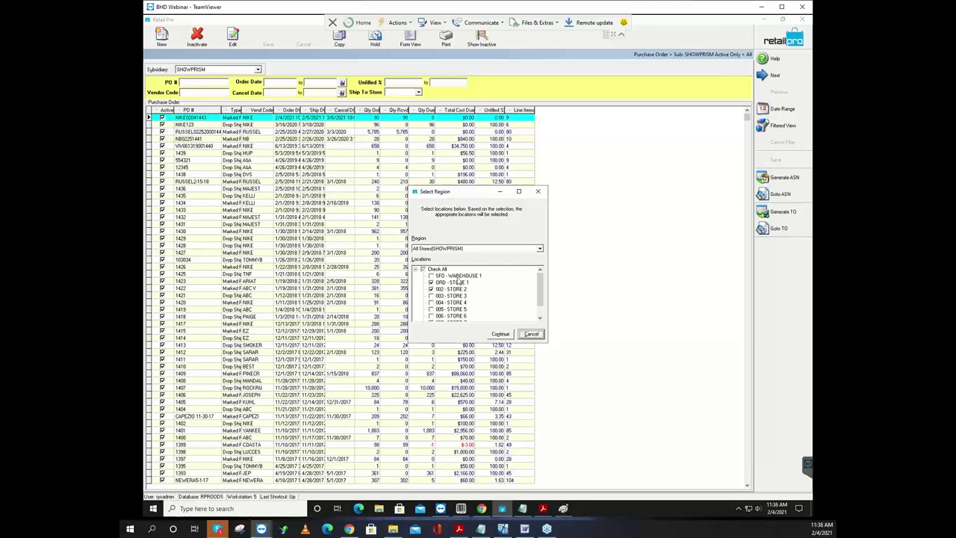
click(500, 334)
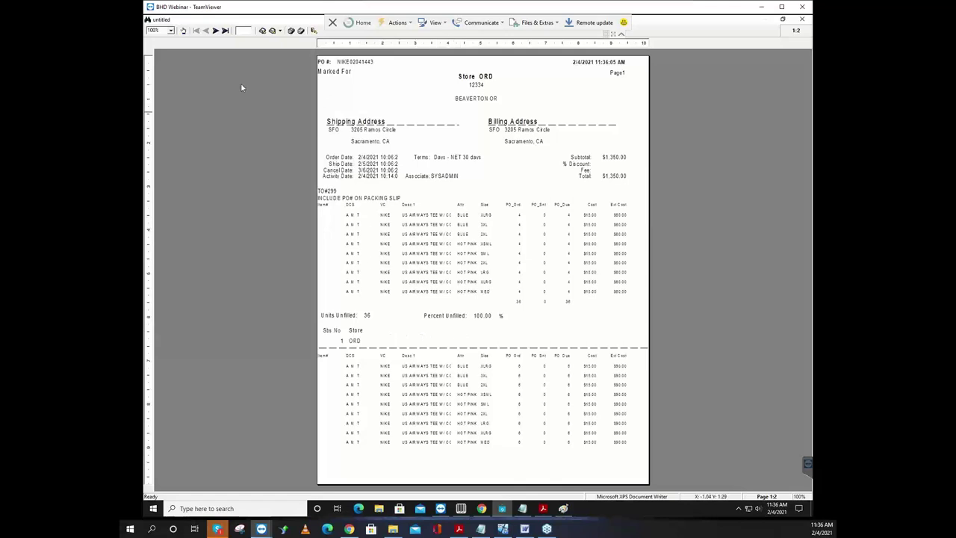
Step: Review both pages of the per-store print preview and close the report without saving it
scroll(241, 87, down, 1)
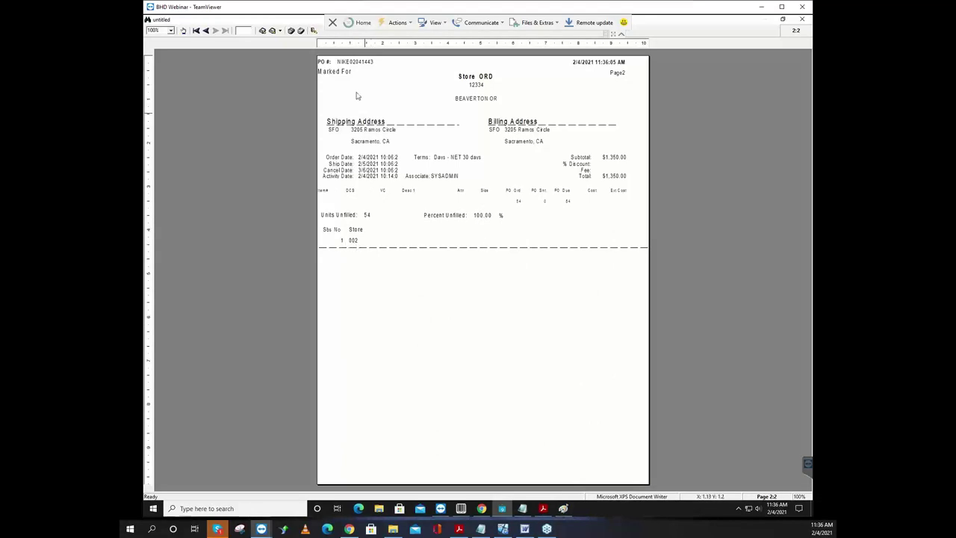
click(205, 31)
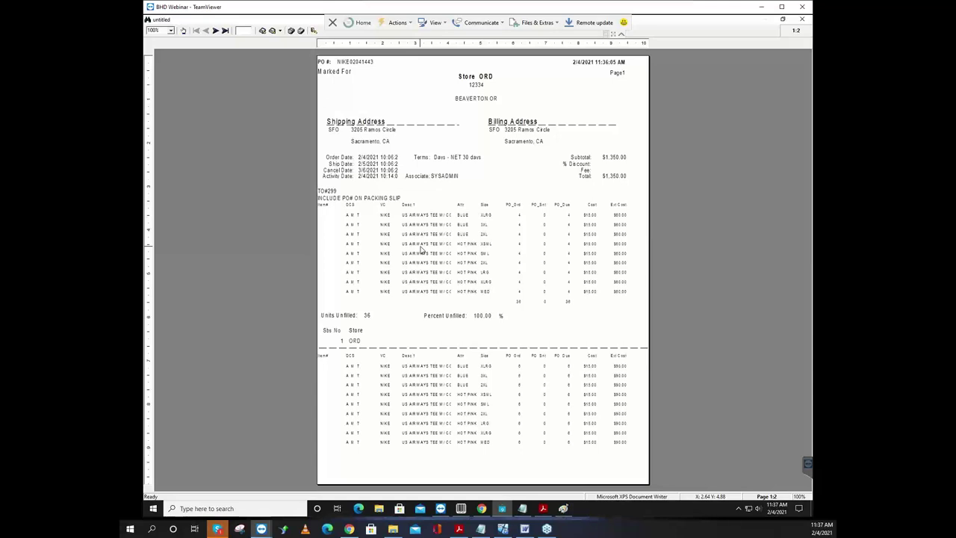
click(314, 30)
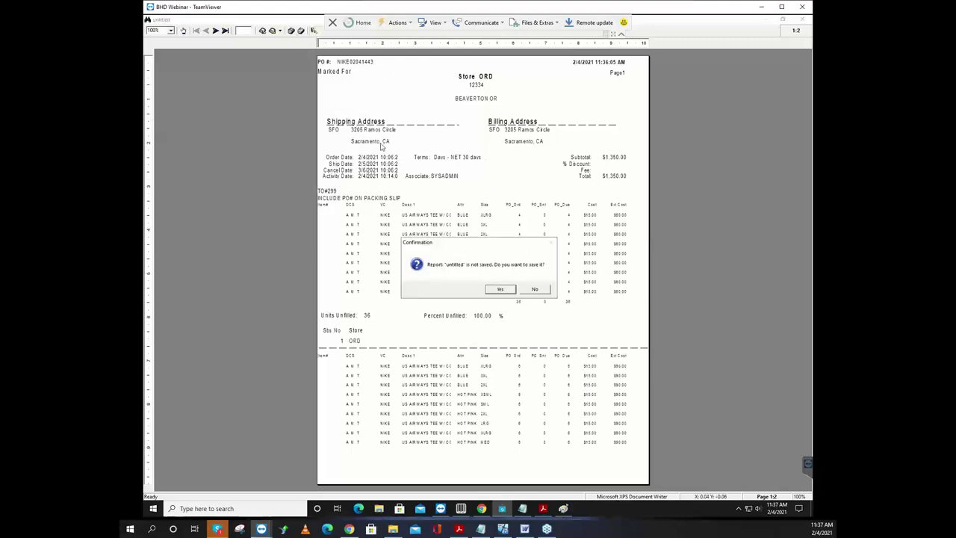
click(525, 290)
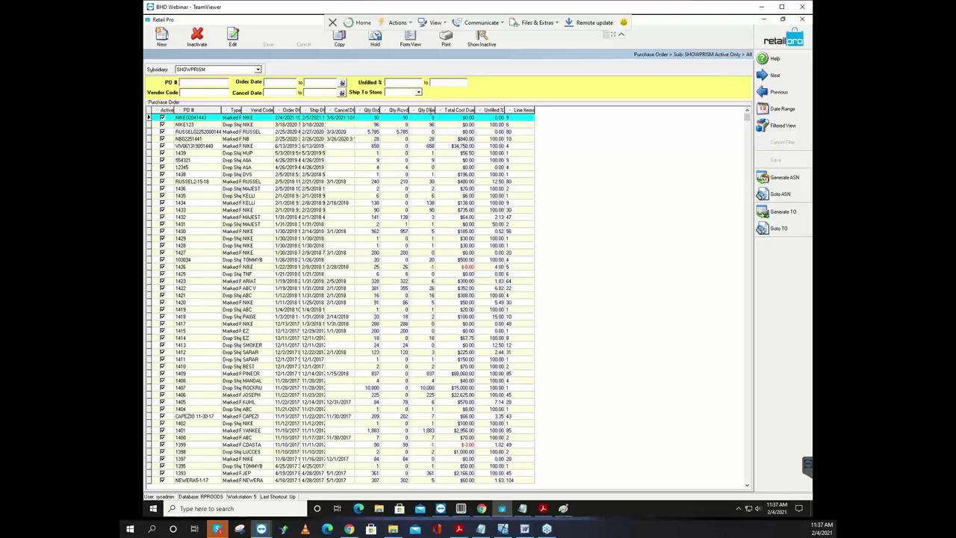
Step: Preview the same NIKE purchase order as a single PO with all items and close the report without saving
click(445, 42)
click(437, 270)
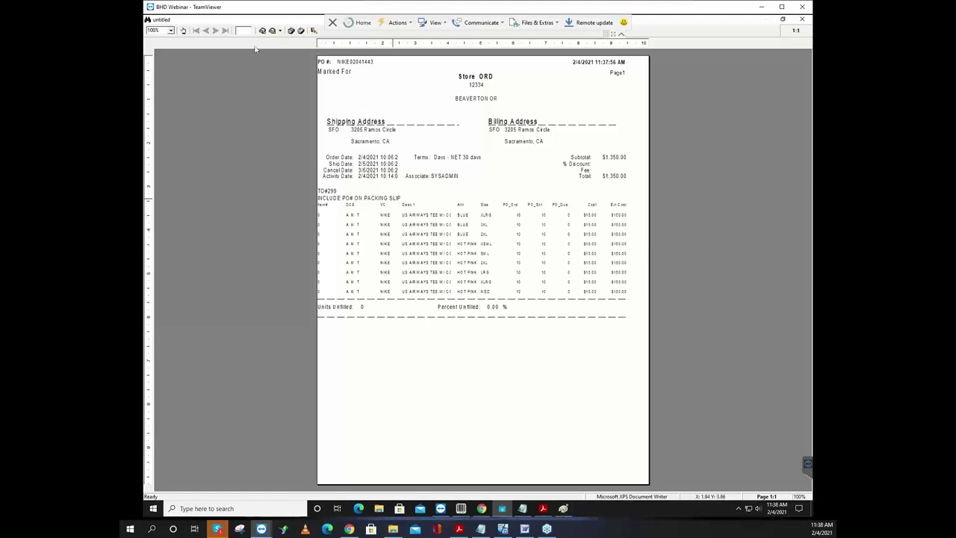
click(315, 30)
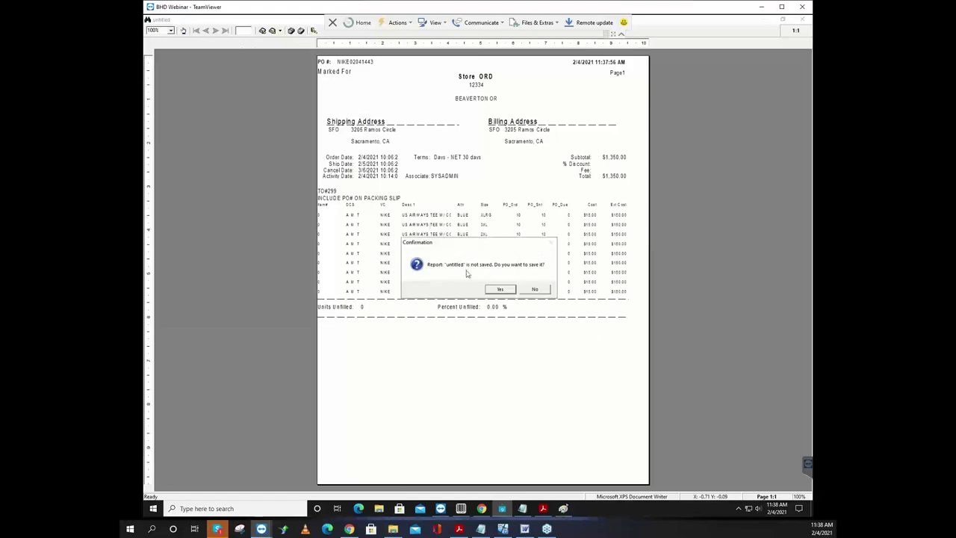
click(525, 292)
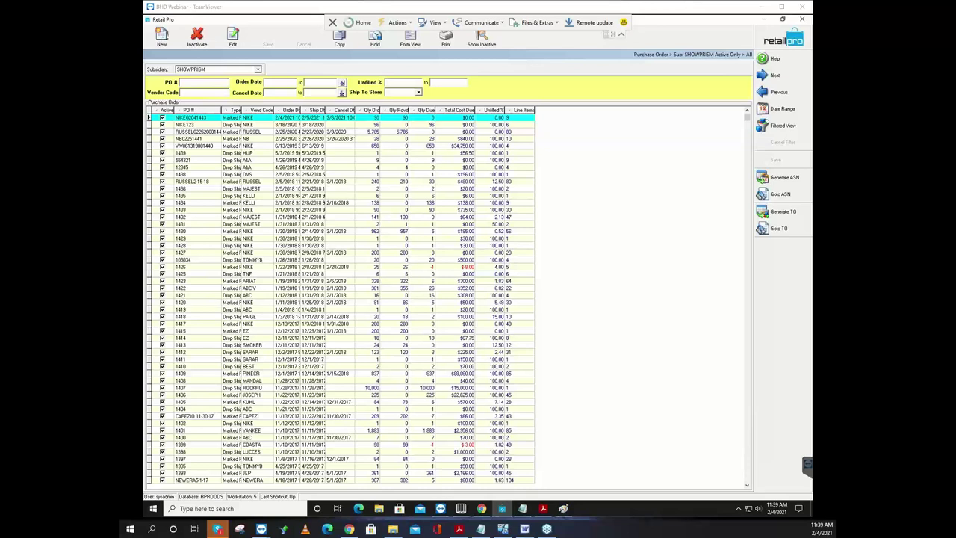
Step: Examine the newest NIKE purchase order in form view and return to the purchase order list
click(364, 175)
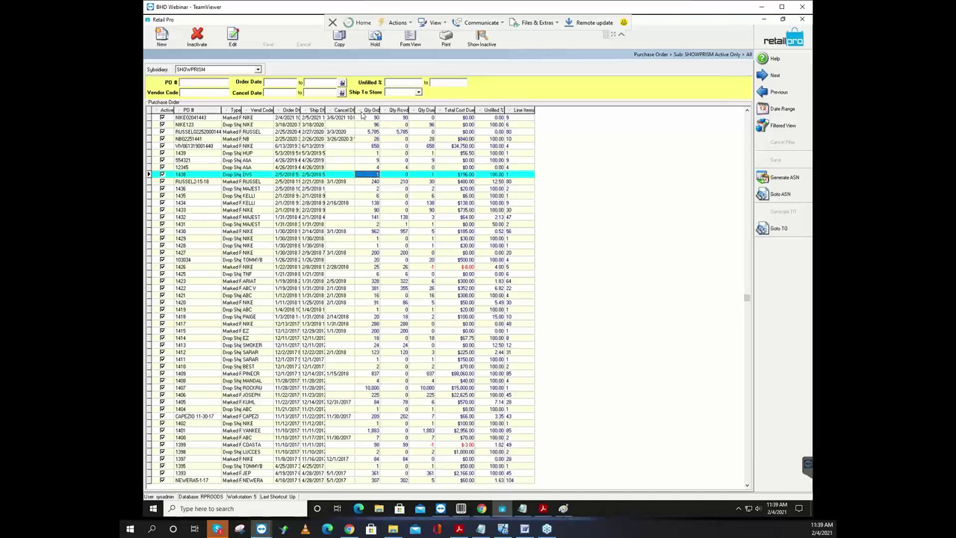
right_click(366, 115)
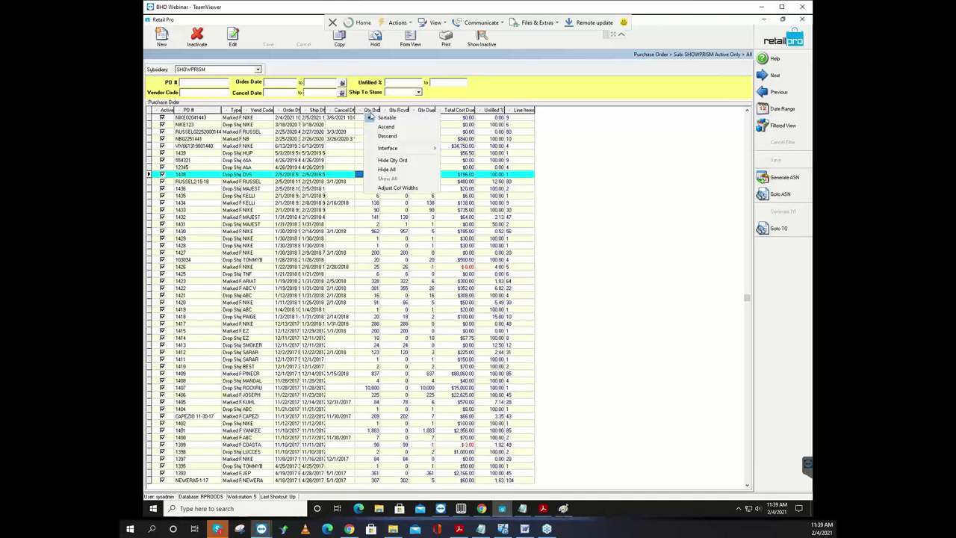
right_click(349, 116)
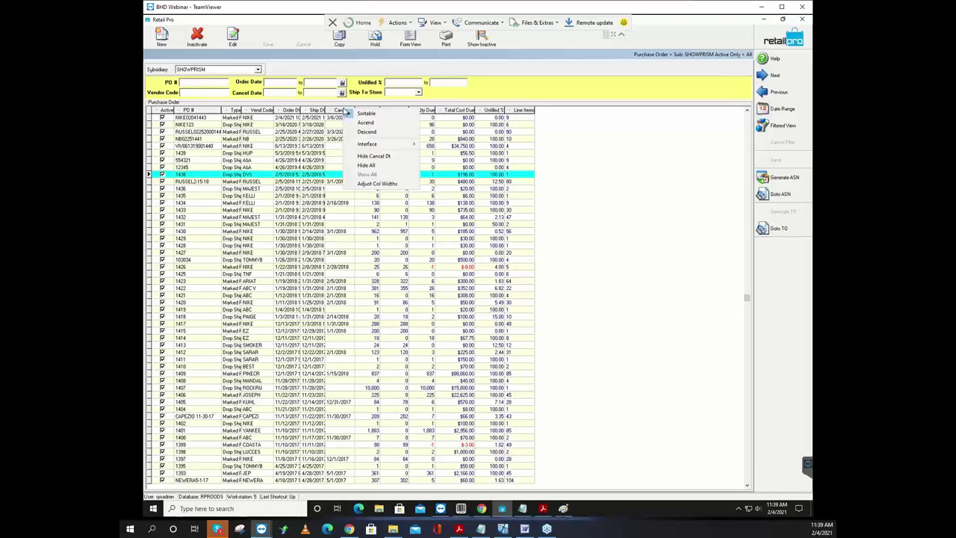
click(316, 120)
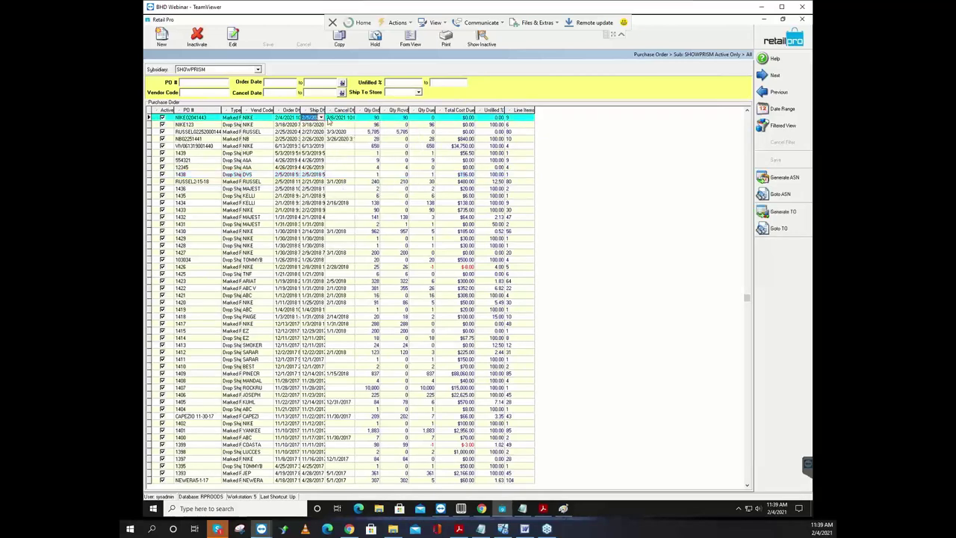
click(410, 41)
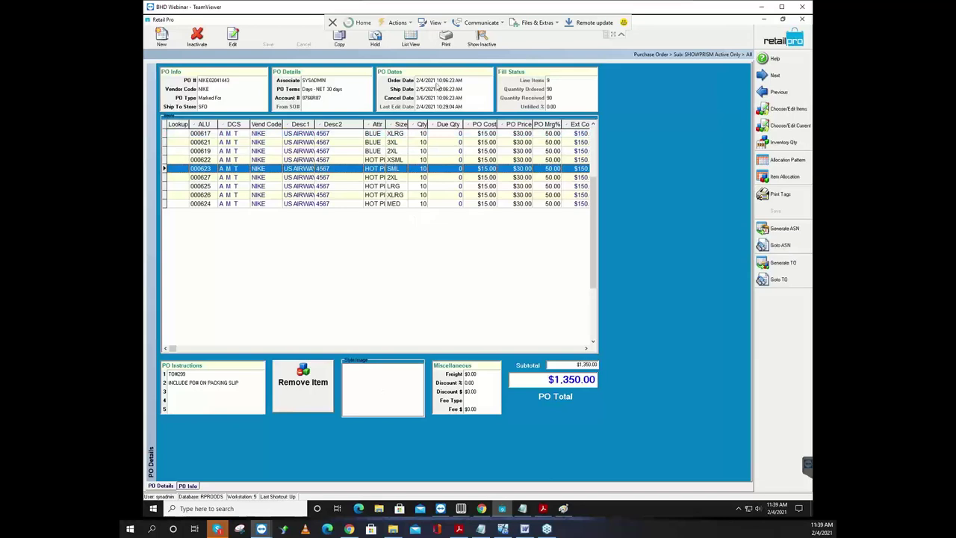
click(410, 39)
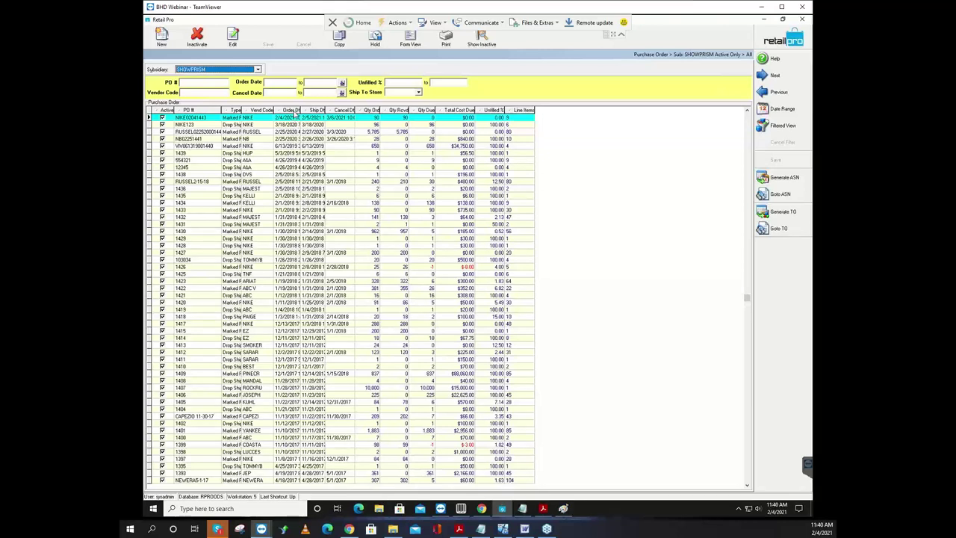
Step: Open the Page Manager for the purchase order list and enable Show Tabs and Show Shortcuts
click(292, 124)
click(297, 139)
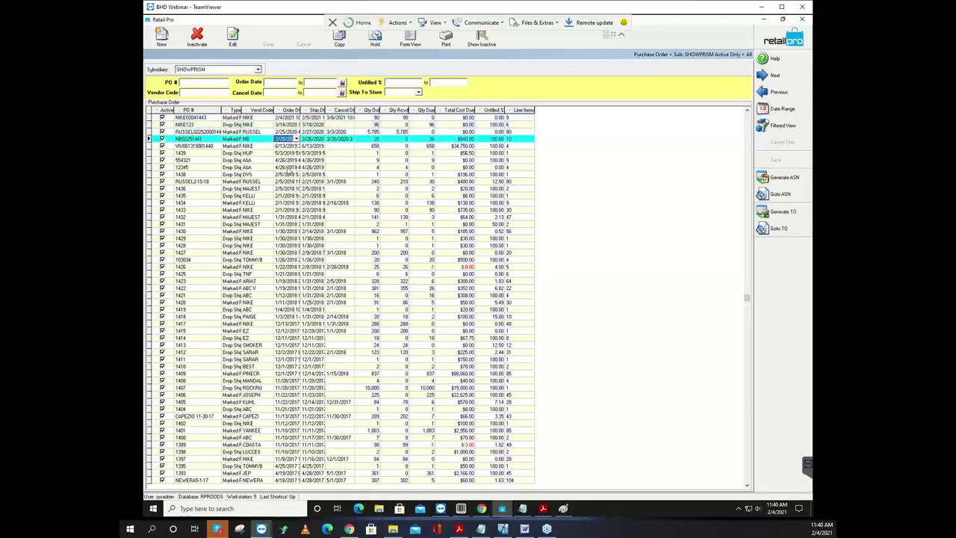
click(291, 167)
right_click(325, 112)
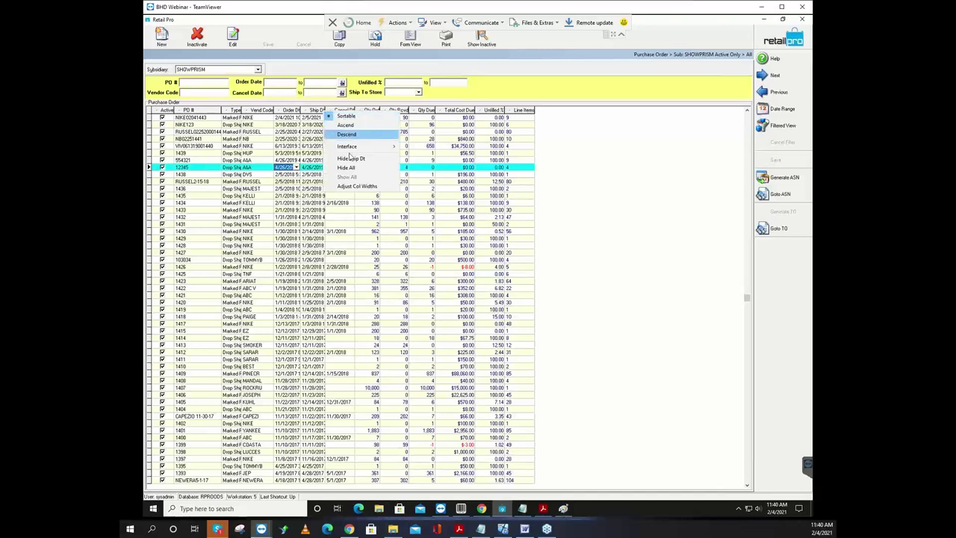
mouse_move(361, 148)
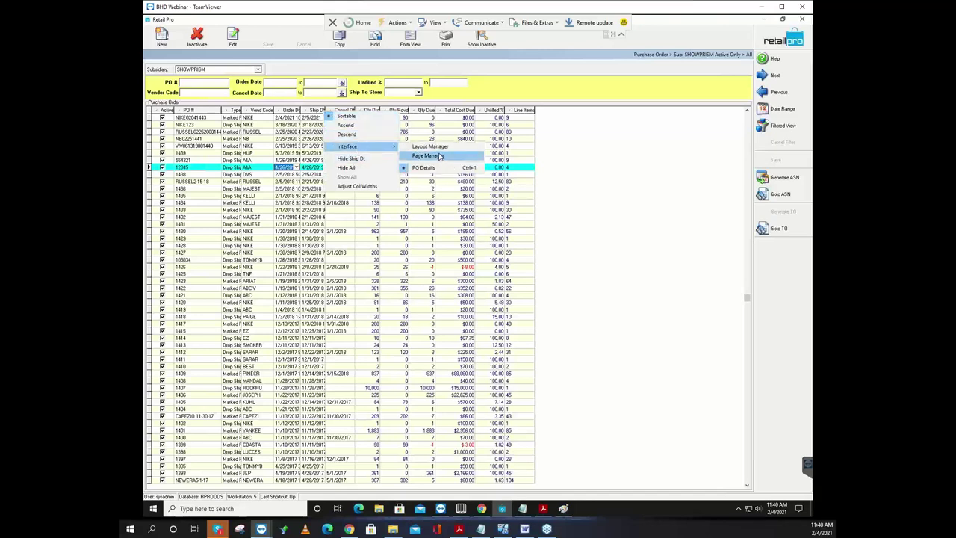
click(440, 156)
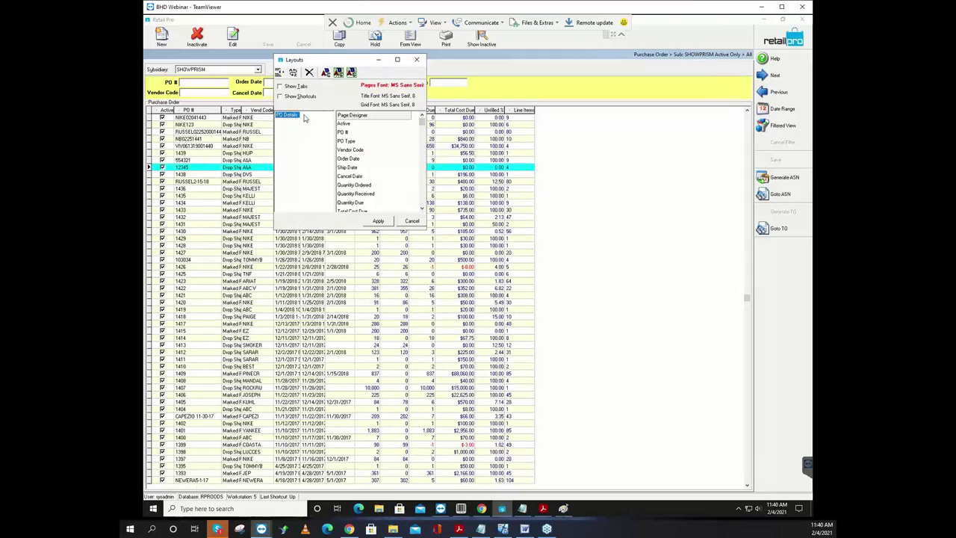
click(280, 86)
click(280, 96)
Step: Set the pages font to Arial Bold 16 and apply the layout to the purchase order list
click(325, 73)
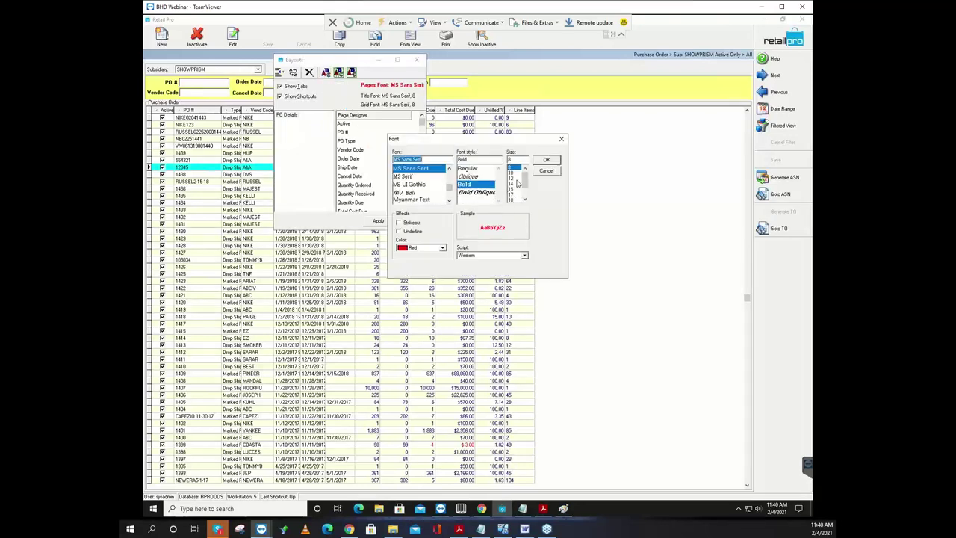
scroll(441, 175, up, 10)
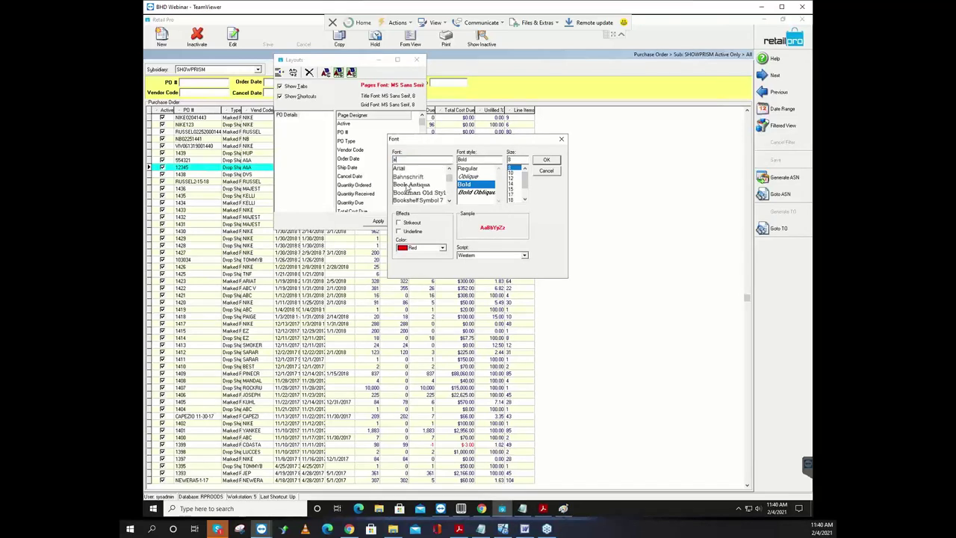
click(402, 169)
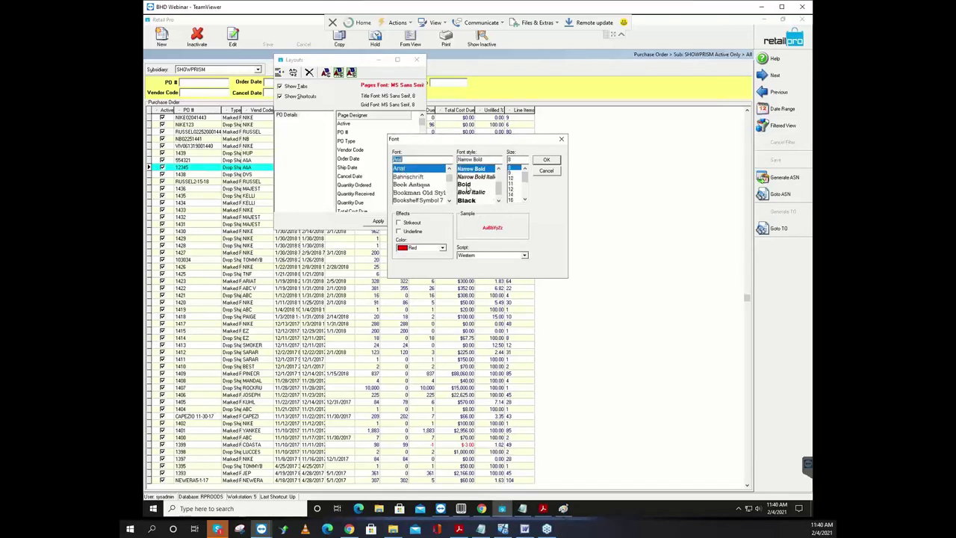
click(464, 183)
click(513, 201)
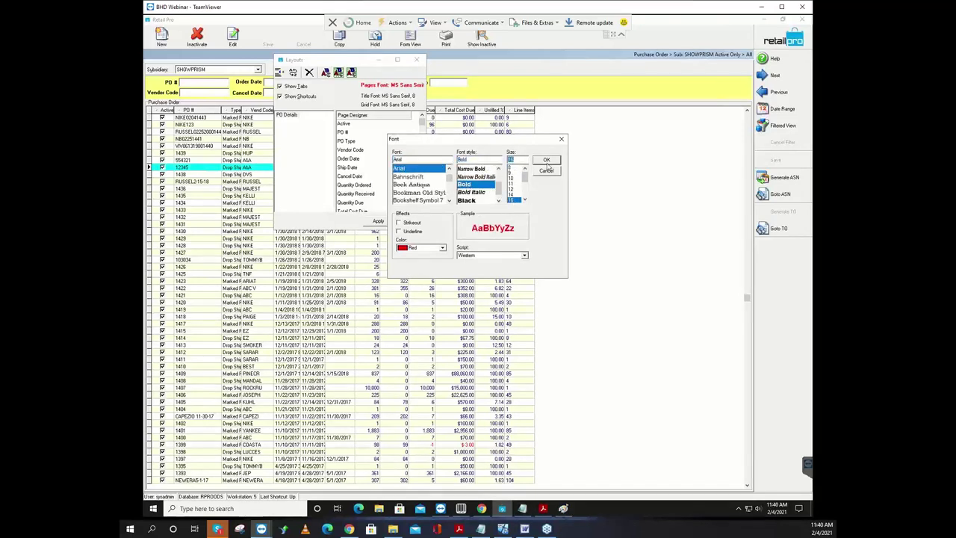
click(548, 161)
click(377, 221)
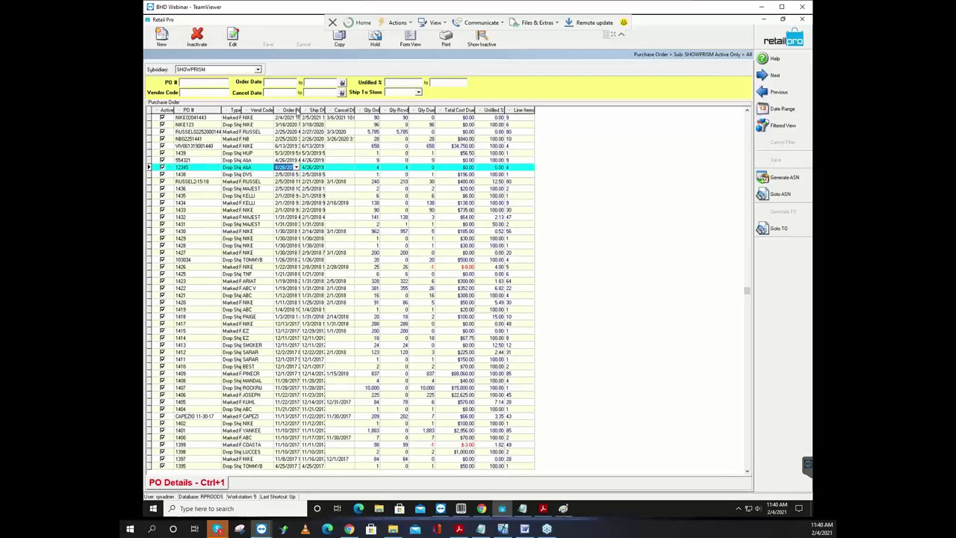
Step: Reopen the Page Manager for the purchase order list and set the title font to Arial Regular 16
right_click(297, 112)
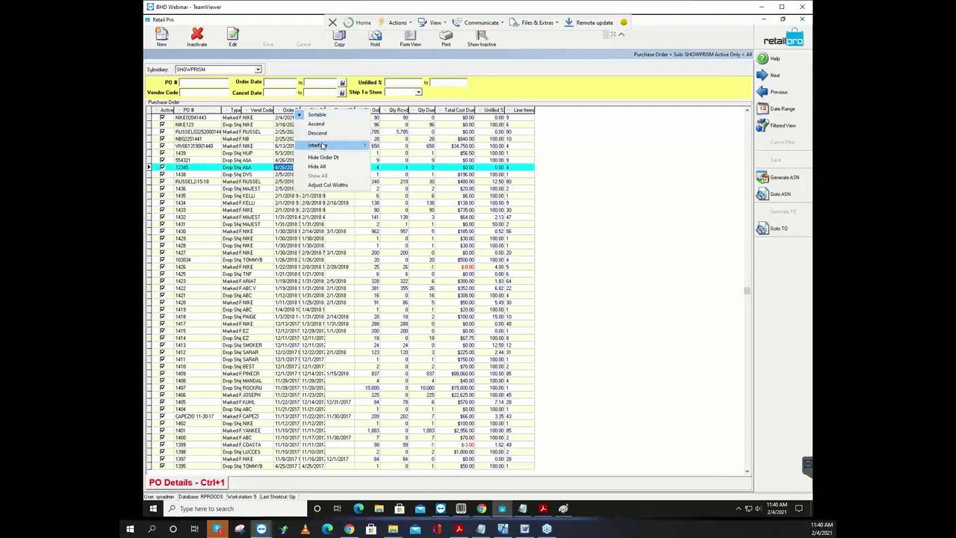
click(390, 155)
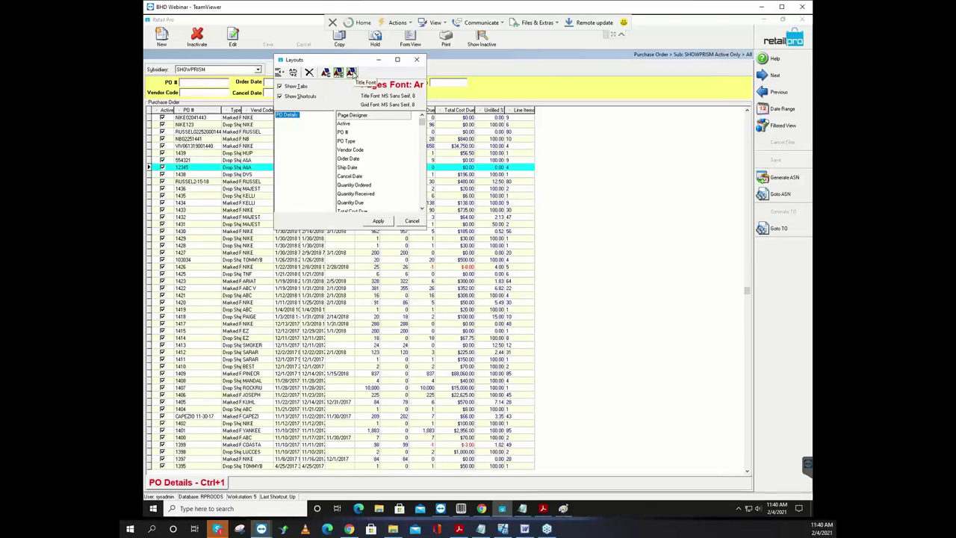
click(351, 73)
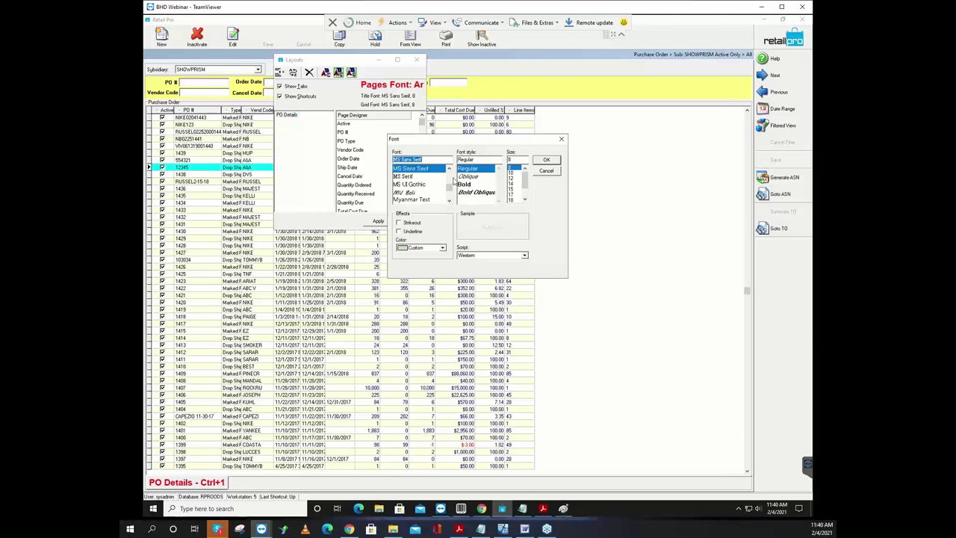
text(a)
click(405, 169)
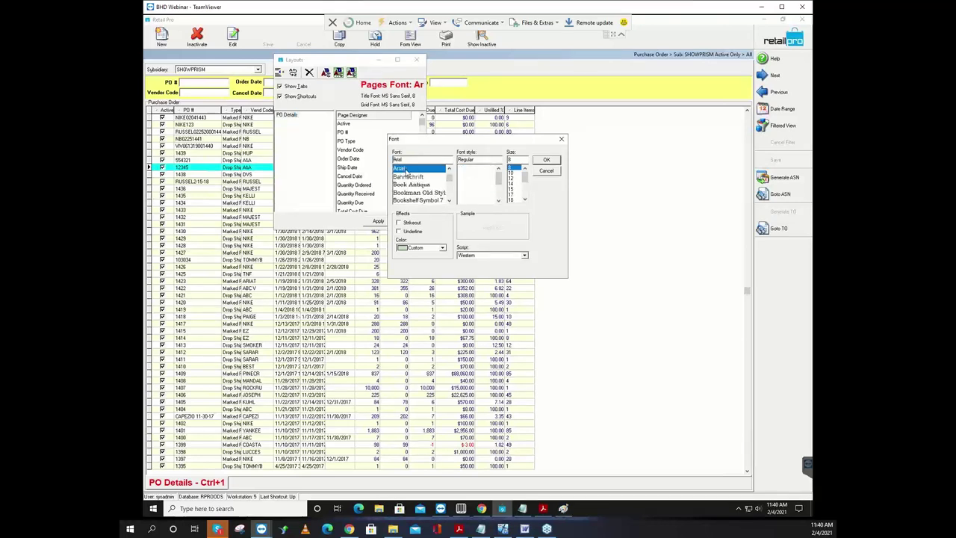
click(468, 193)
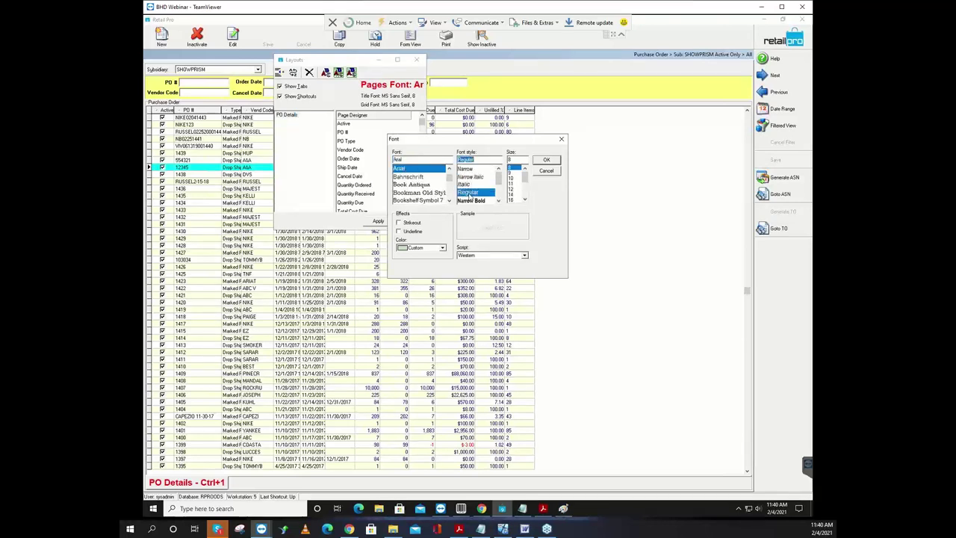
click(511, 200)
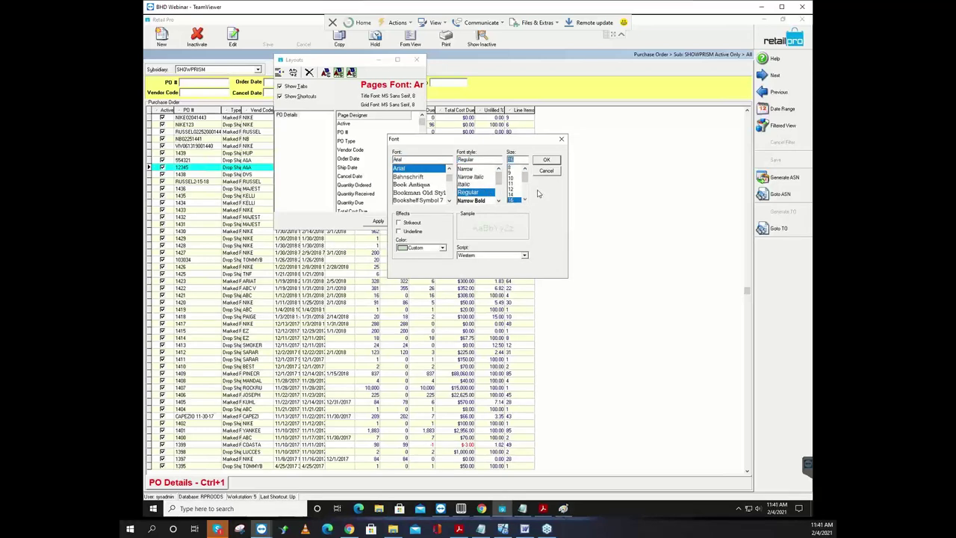
click(546, 161)
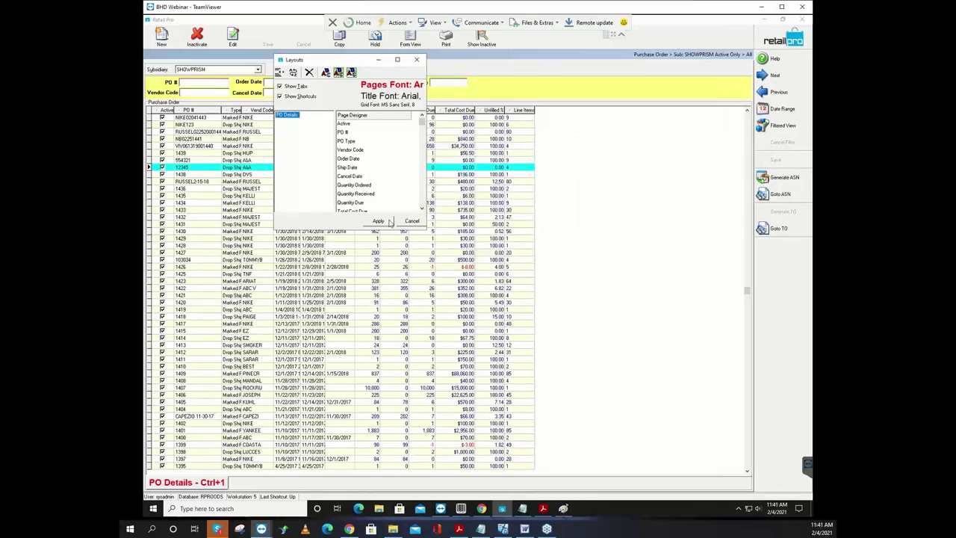
Step: Apply the title font to the purchase order list and reopen its Page Manager
click(386, 222)
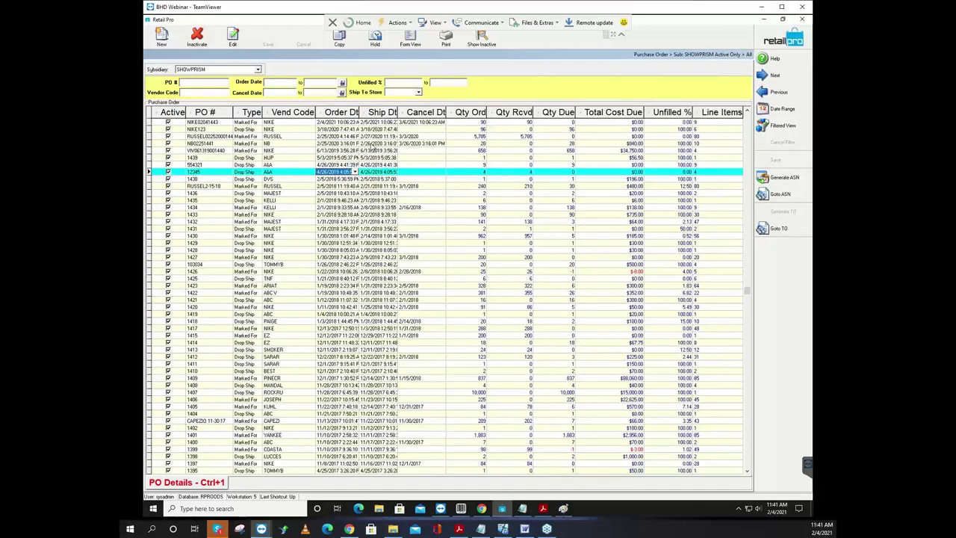
right_click(299, 114)
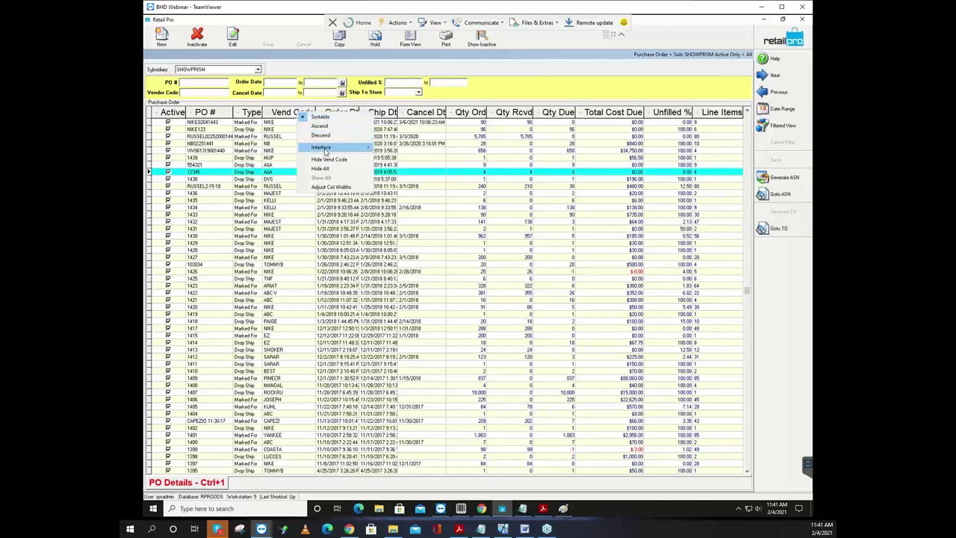
mouse_move(325, 152)
click(396, 155)
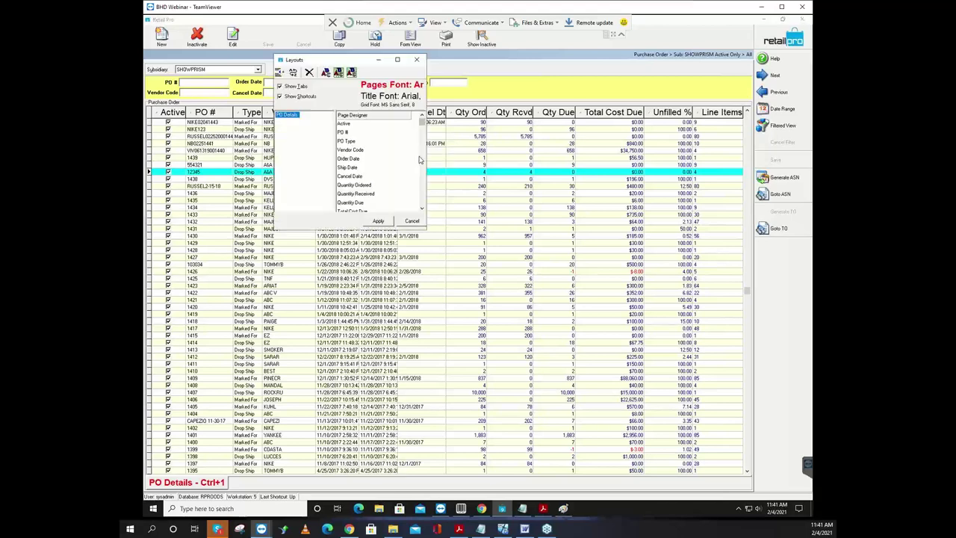
Step: Set the grid font to Arial Regular 12 and apply the layout to the purchase order list
click(339, 72)
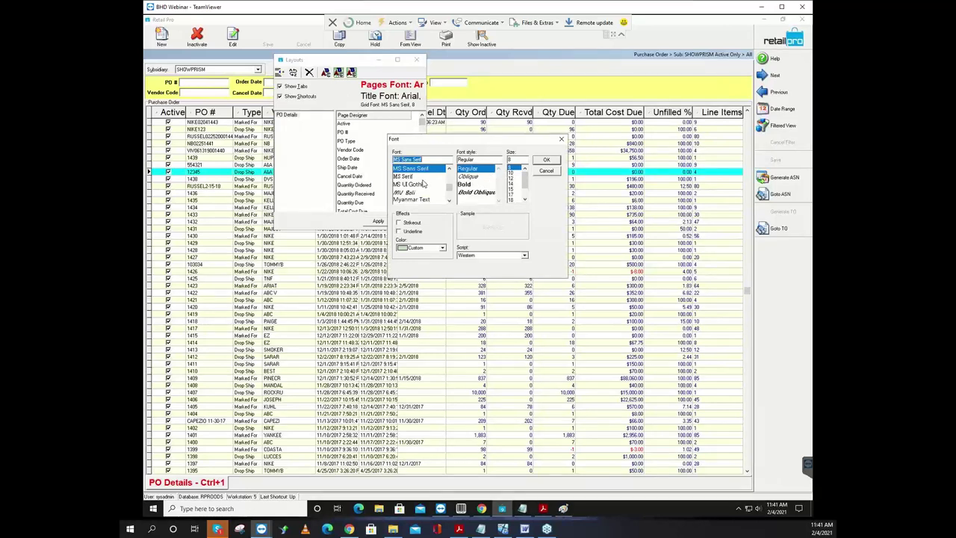
scroll(424, 183, up, 10)
click(403, 168)
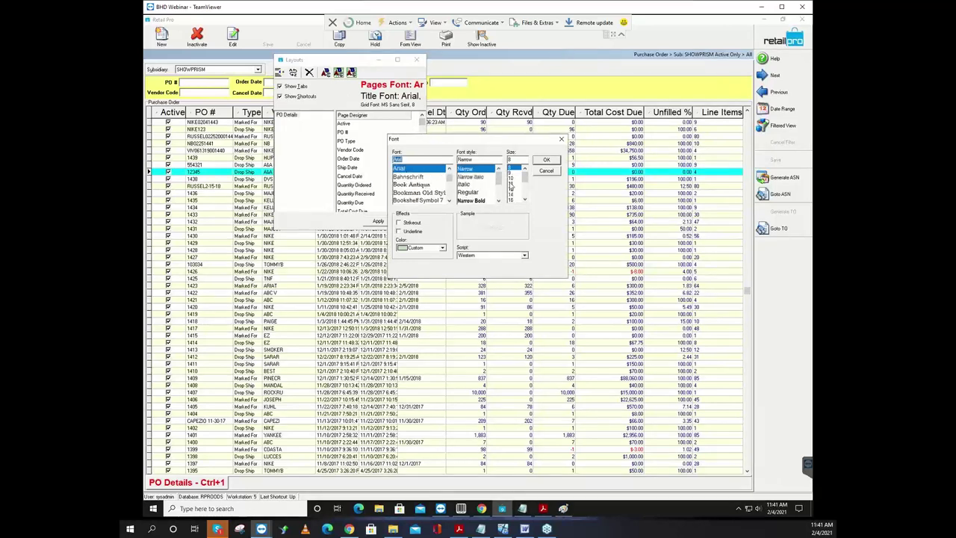
click(469, 193)
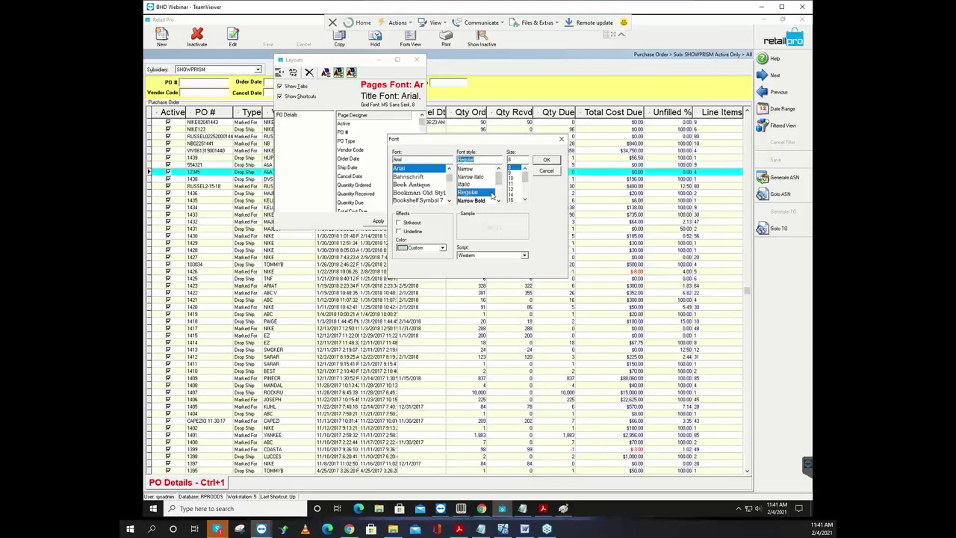
click(514, 189)
click(545, 160)
click(378, 221)
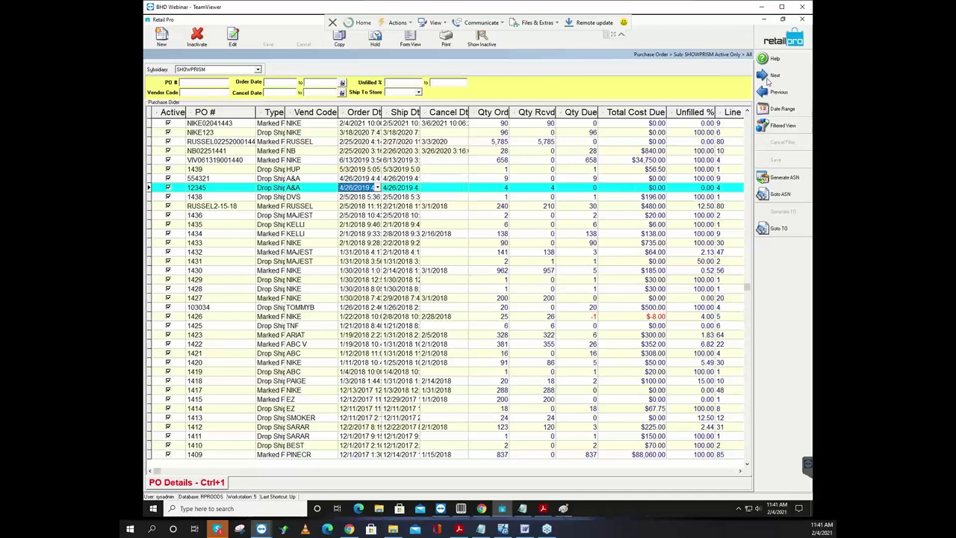
Step: Open the newest receipt in form view and start the Page Designer on its Tender page
click(783, 39)
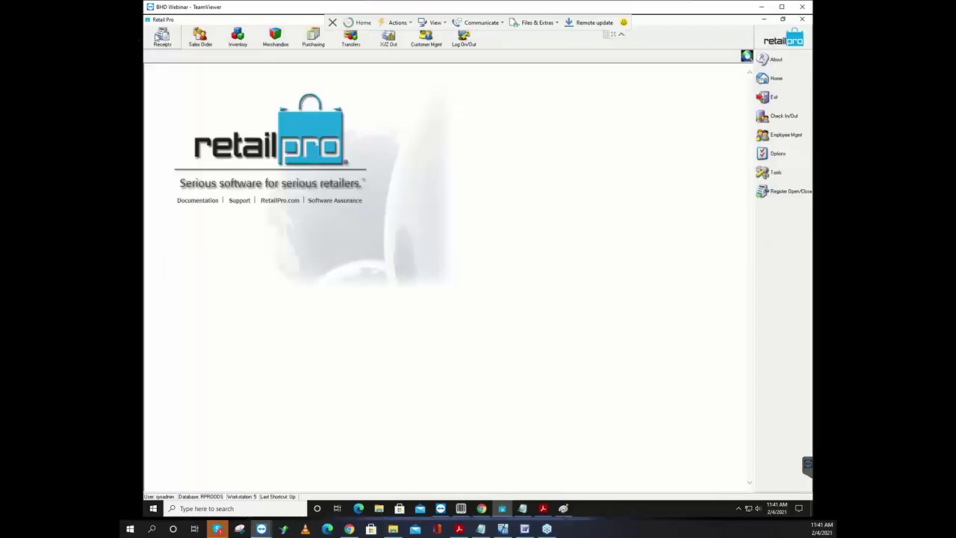
click(162, 37)
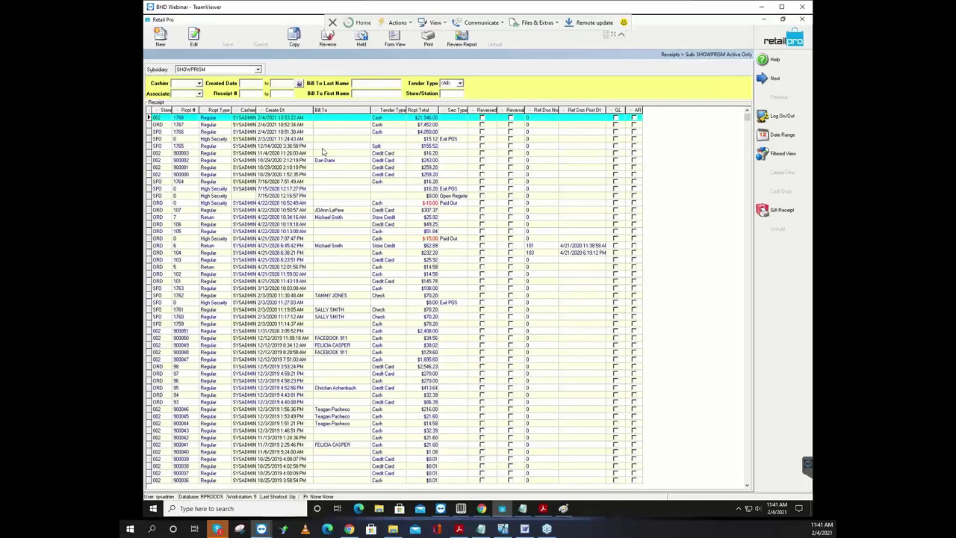
click(394, 41)
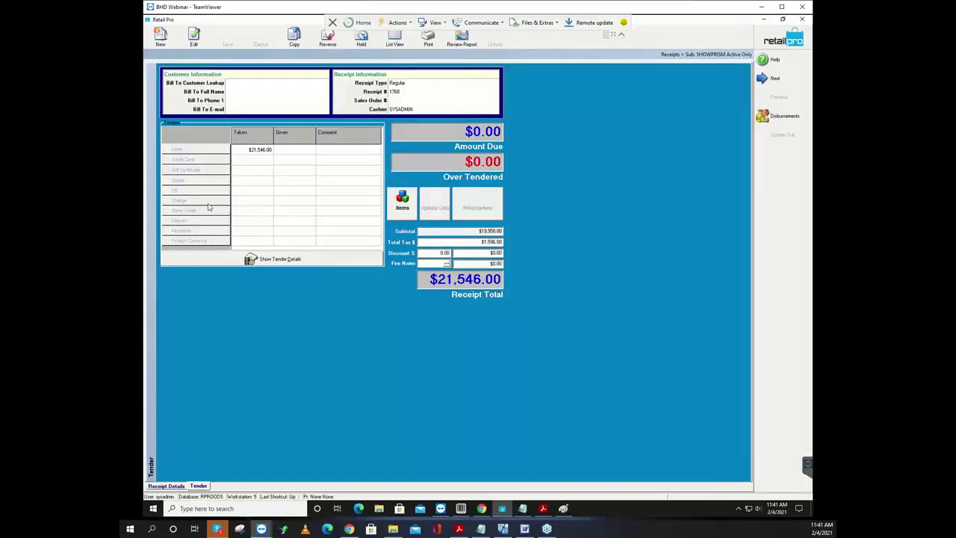
right_click(330, 307)
mouse_move(364, 314)
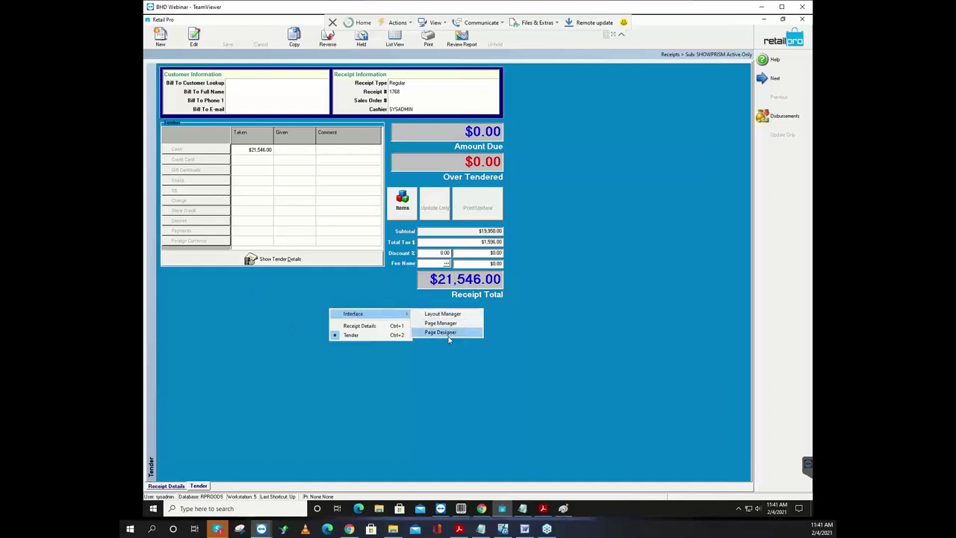
click(449, 336)
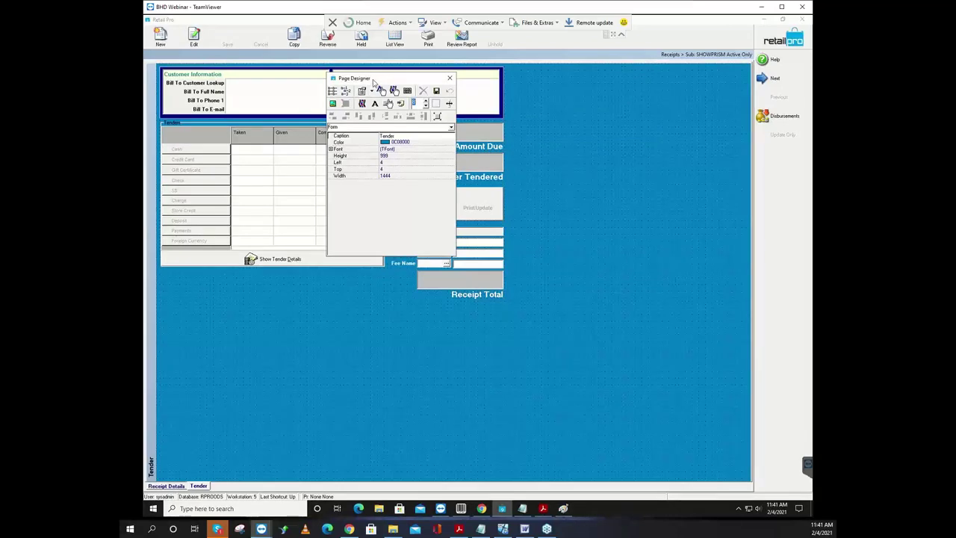
Step: Stretch the Tenders box on the Tender page downward to a height of about 615
drag(376, 78, 533, 100)
click(288, 200)
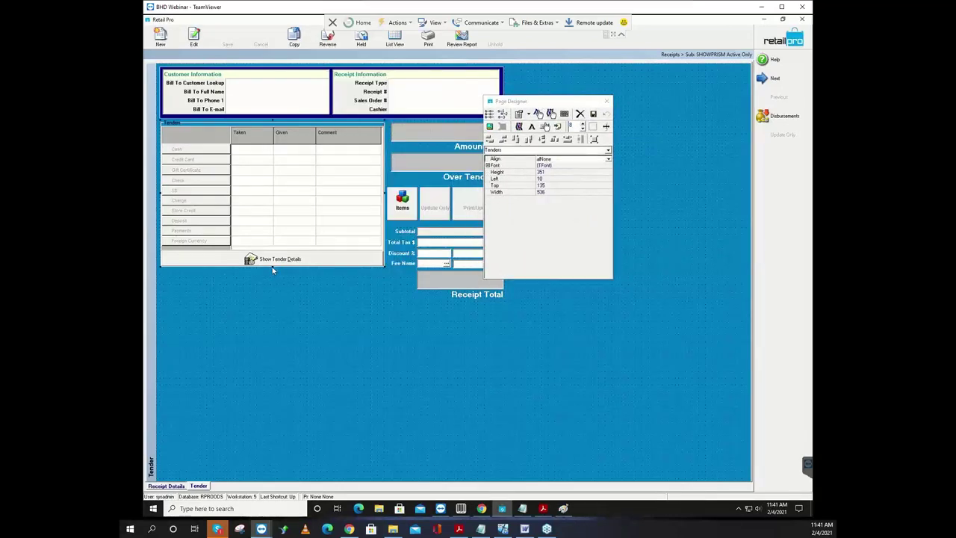
drag(272, 267, 272, 377)
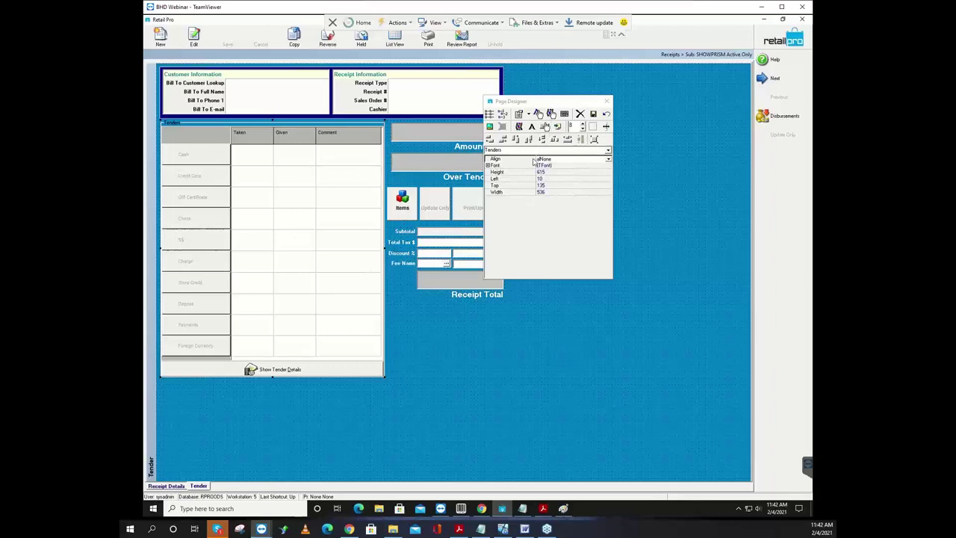
Step: Set the font of the Tenders box to Arial Regular 16
click(602, 166)
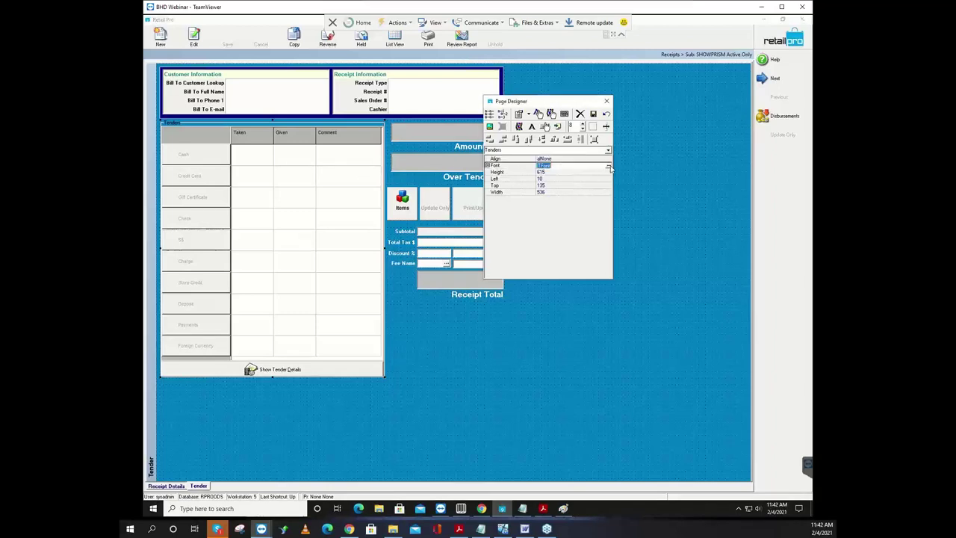
click(609, 166)
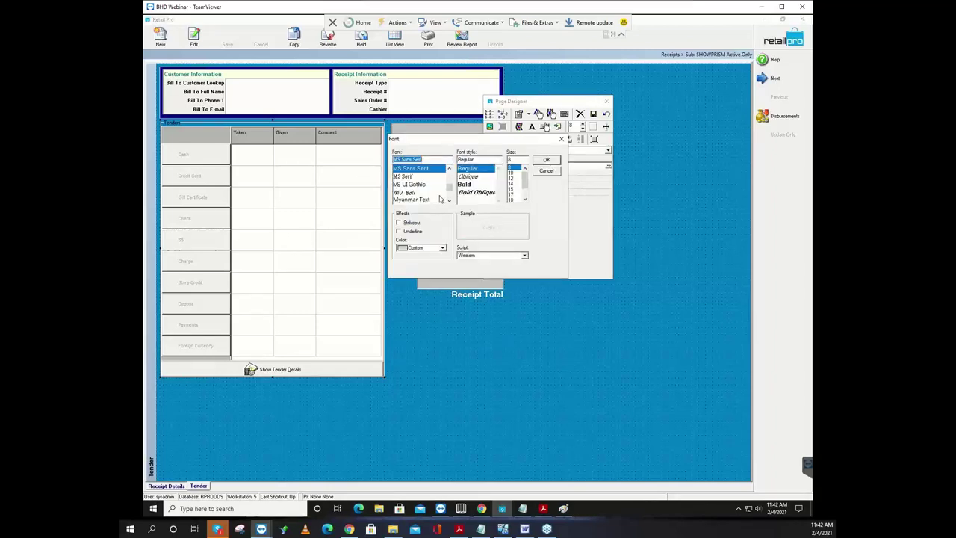
scroll(440, 199, up, 10)
click(399, 169)
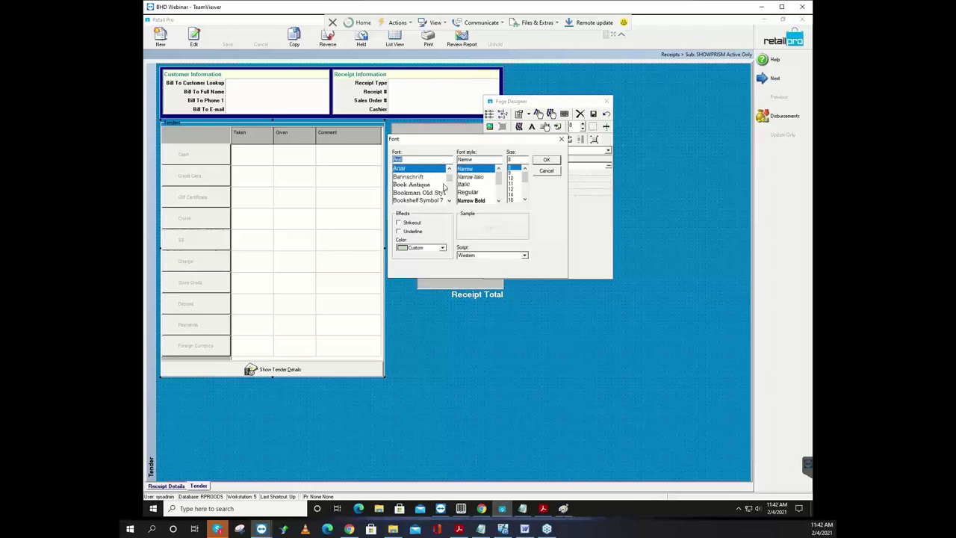
click(475, 193)
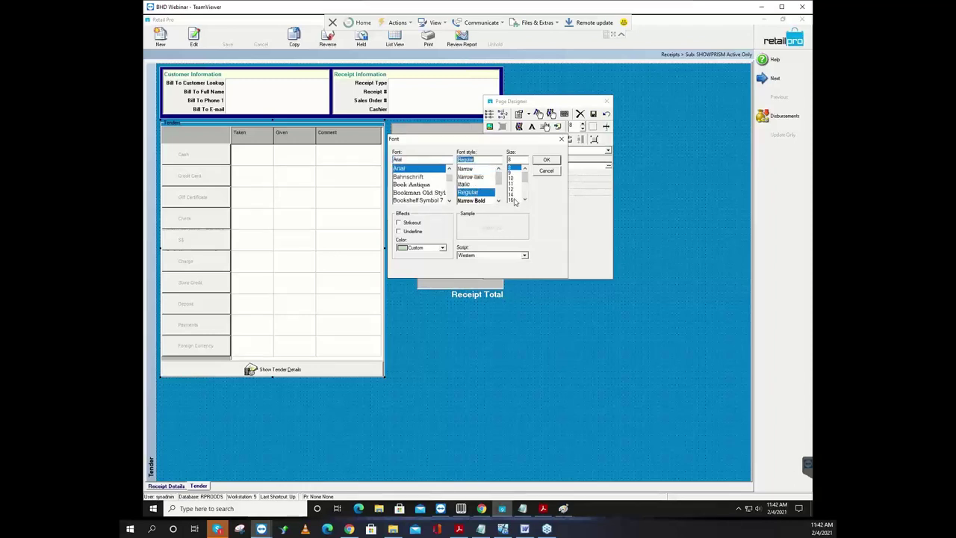
click(546, 160)
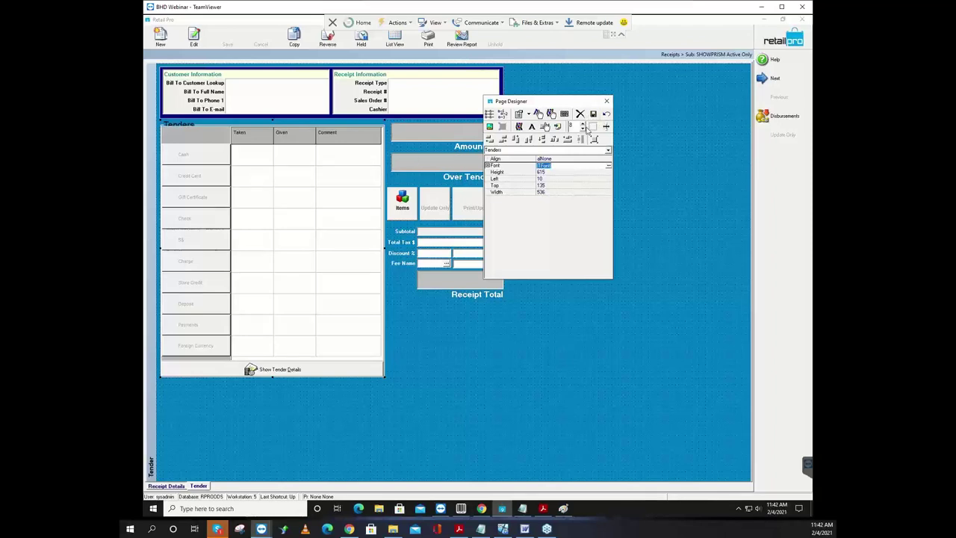
Step: Reduce the font size of the Tenders box and save the Tender page design
drag(551, 102, 637, 156)
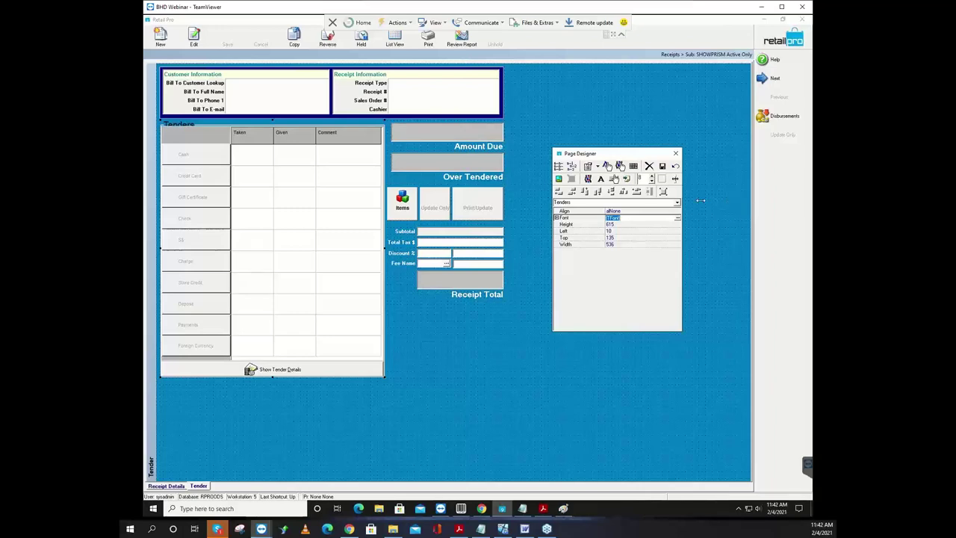
click(678, 218)
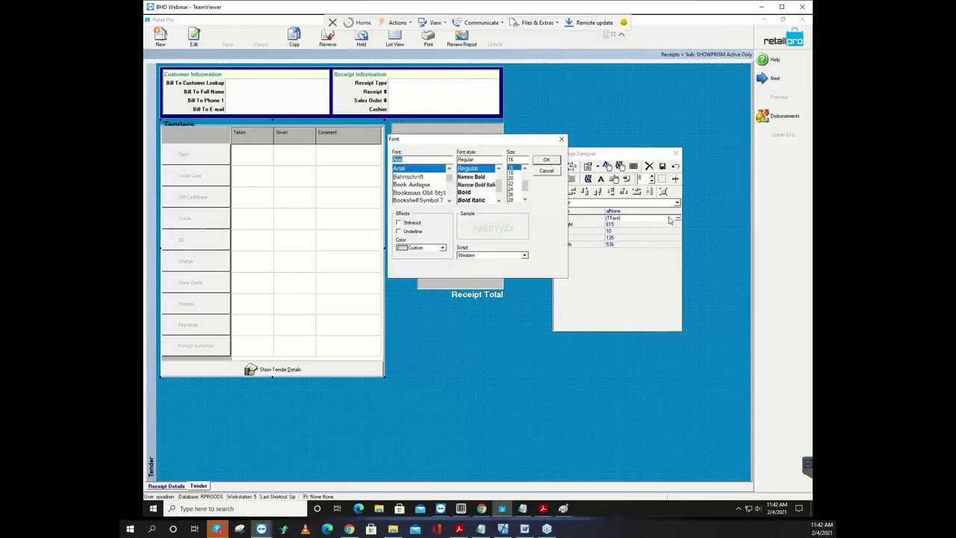
click(526, 169)
click(551, 159)
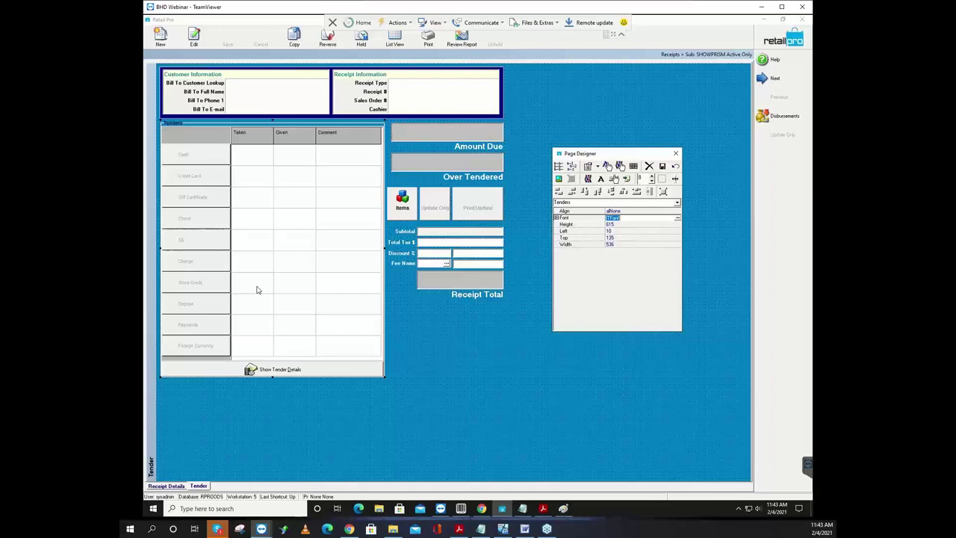
click(663, 166)
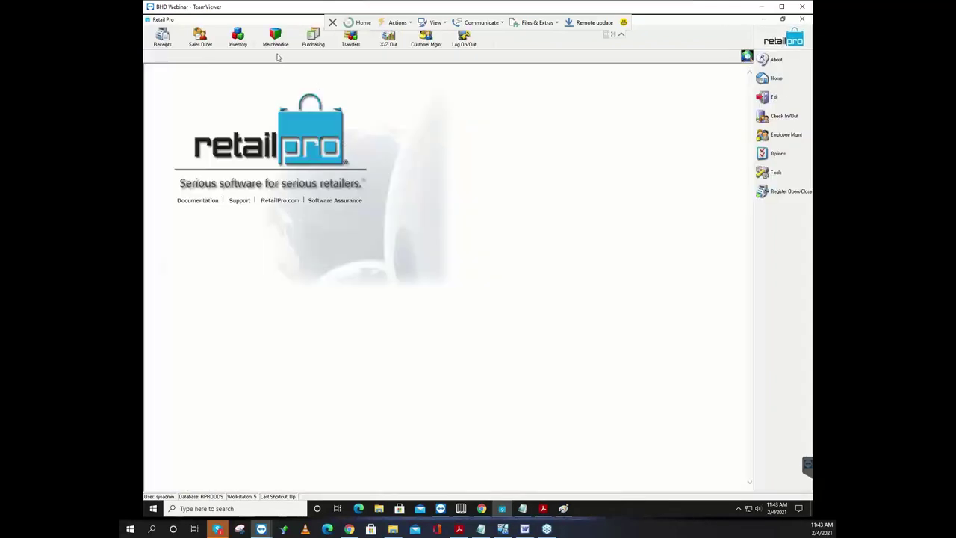
Step: Examine the store on-hand and company minimum quantities on the inventory list's Auto Min/Max page and return to the home screen
click(239, 37)
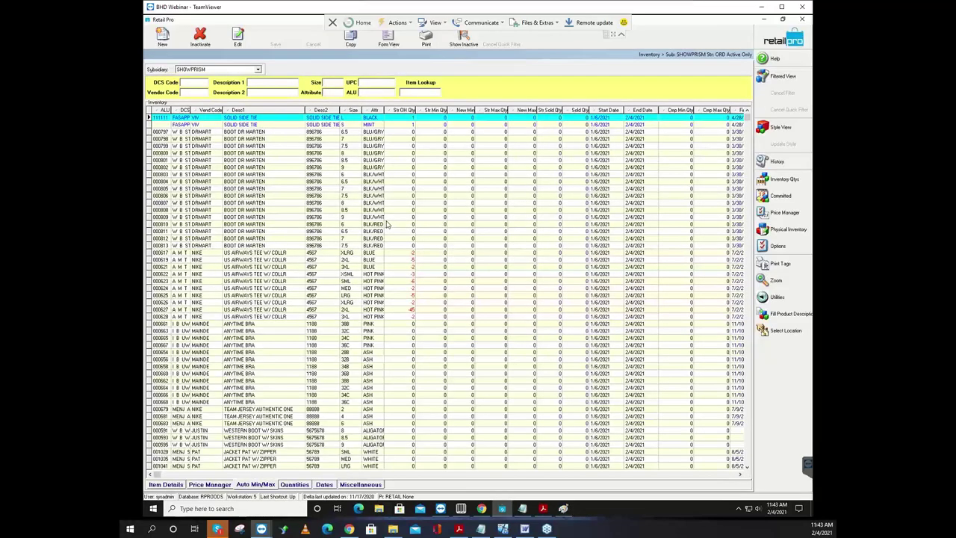
click(398, 118)
mouse_move(416, 110)
mouse_down()
mouse_move(449, 110)
mouse_move(415, 110)
mouse_up()
click(402, 133)
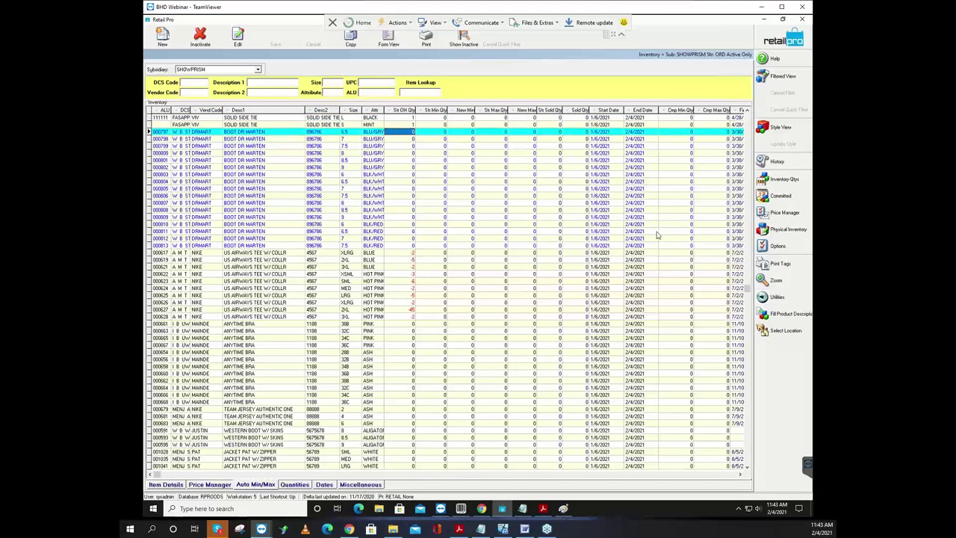
click(677, 125)
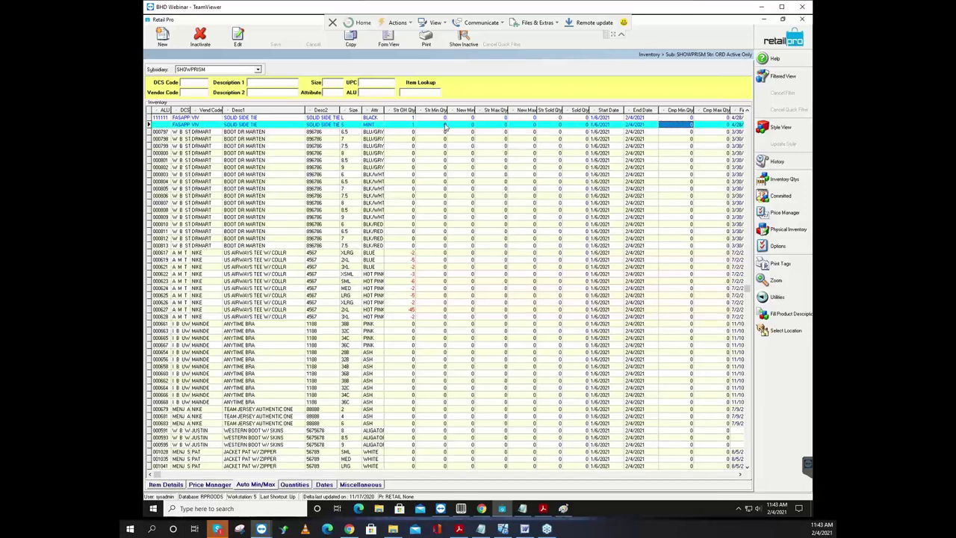
click(404, 126)
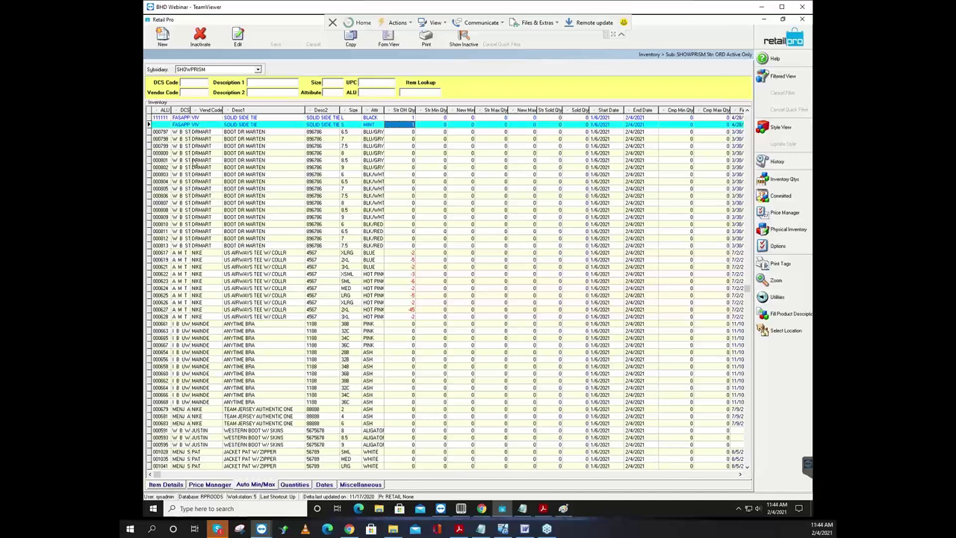
click(396, 119)
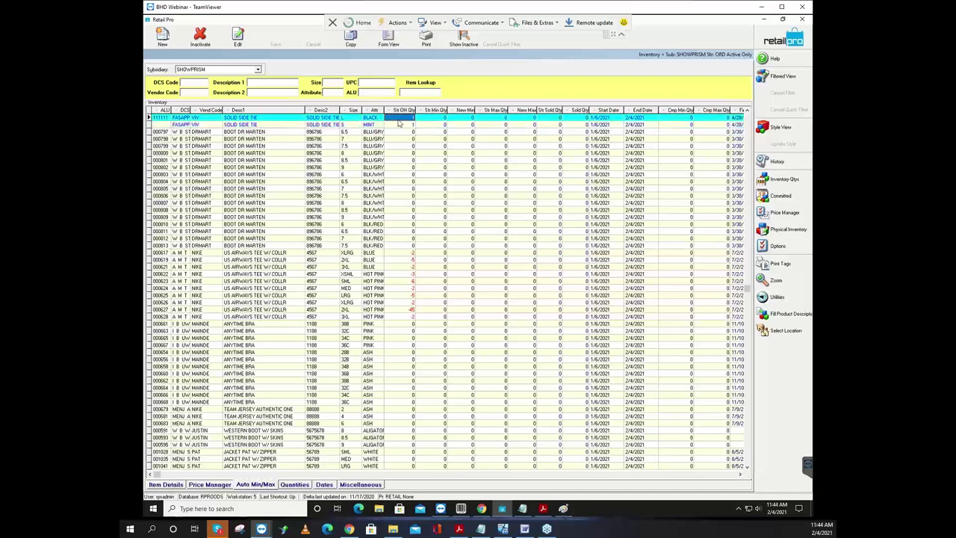
click(783, 37)
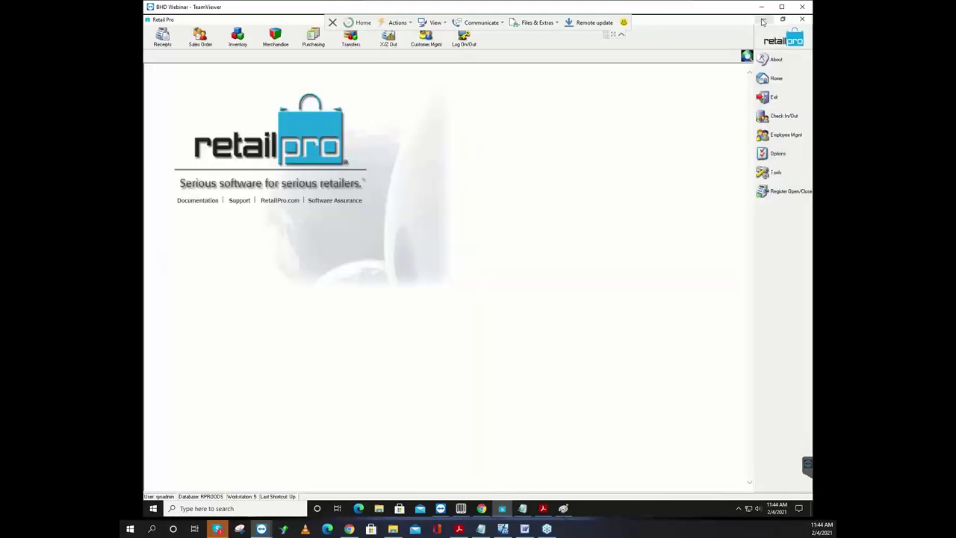
Step: Minimize Retail Pro and open the RetailPro9 folder on the DATA (D:) drive in File Explorer
click(763, 22)
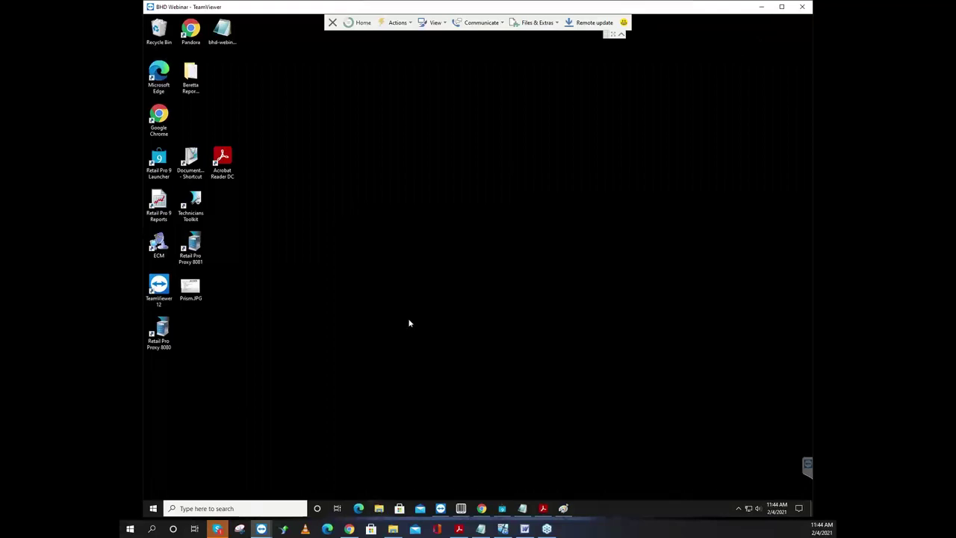
click(379, 509)
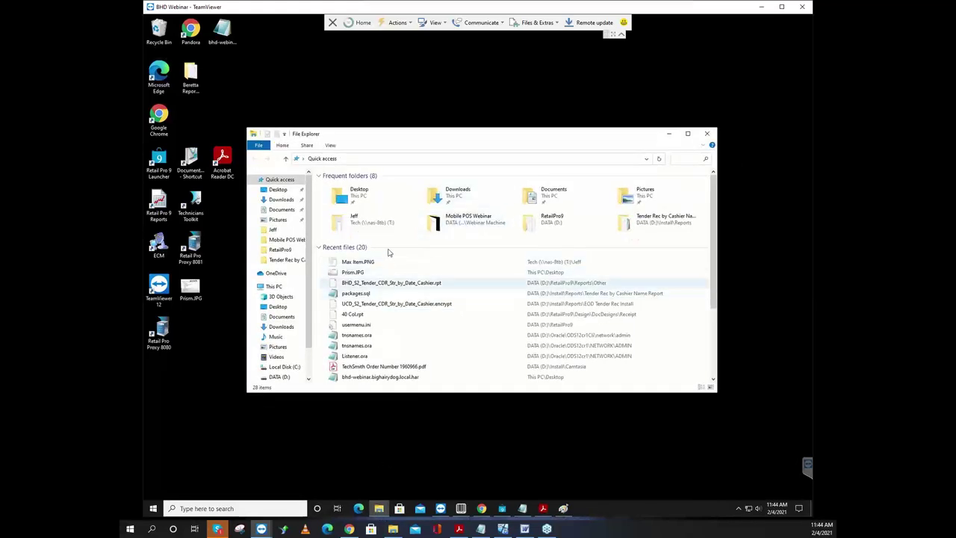
scroll(396, 313, down, 1)
scroll(396, 313, down, 2)
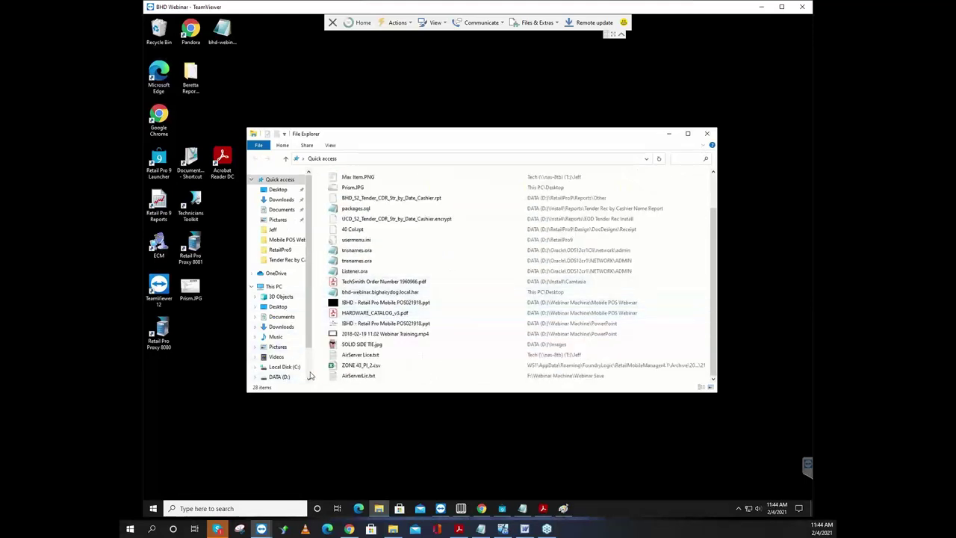
click(287, 379)
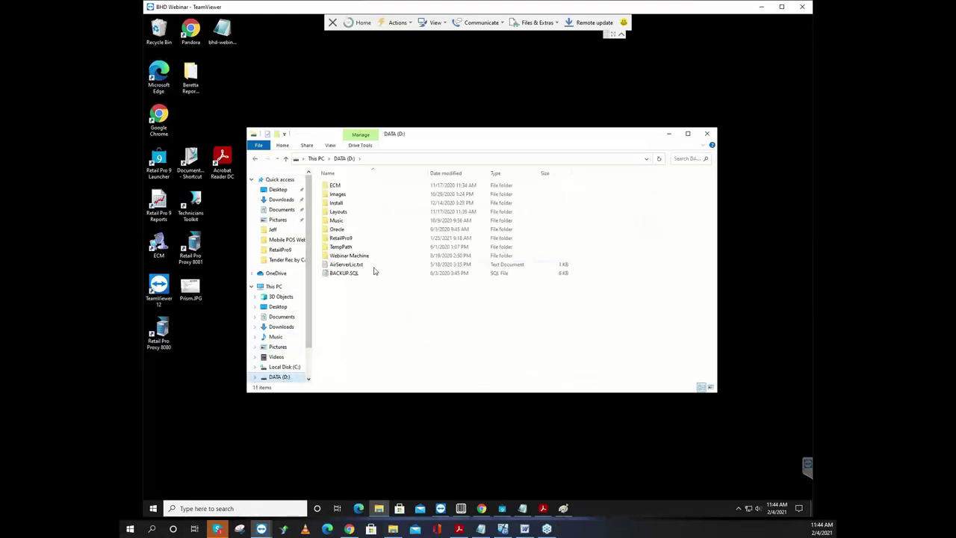
double_click(350, 239)
Step: Launch TRNSLATE.exe from the RetailPro9 folder
scroll(377, 322, down, 15)
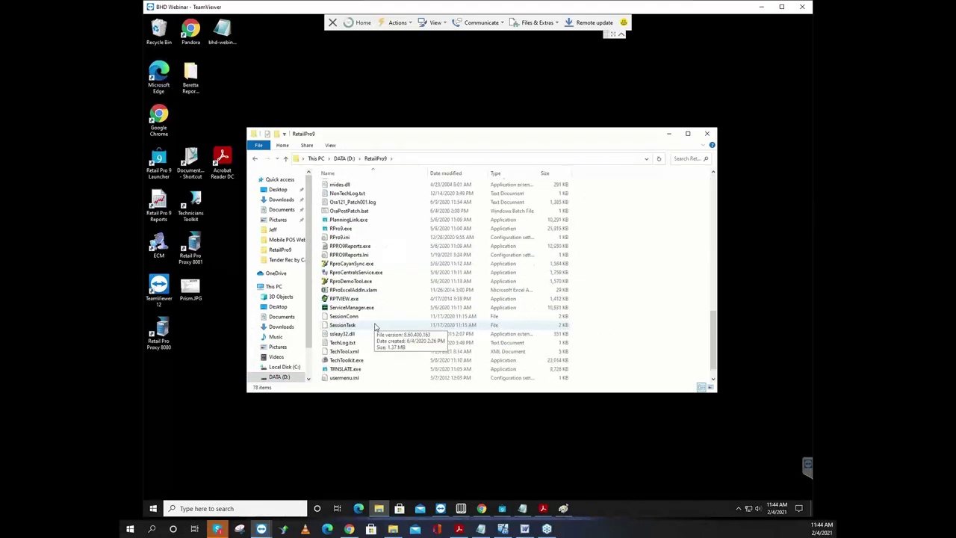
scroll(373, 328, down, 1)
click(345, 352)
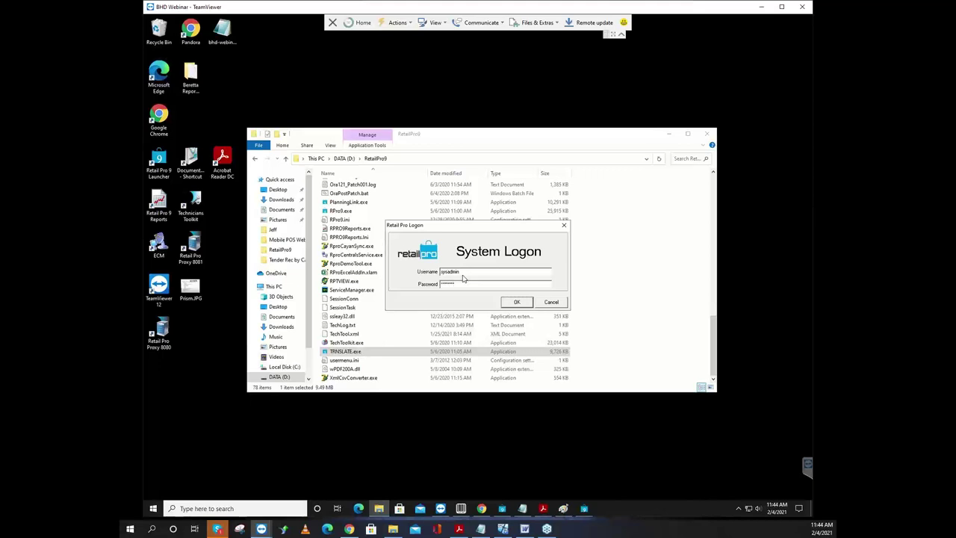
Step: Log on to the Language Manager as sysadmin and show the Application Labels list
key(Return)
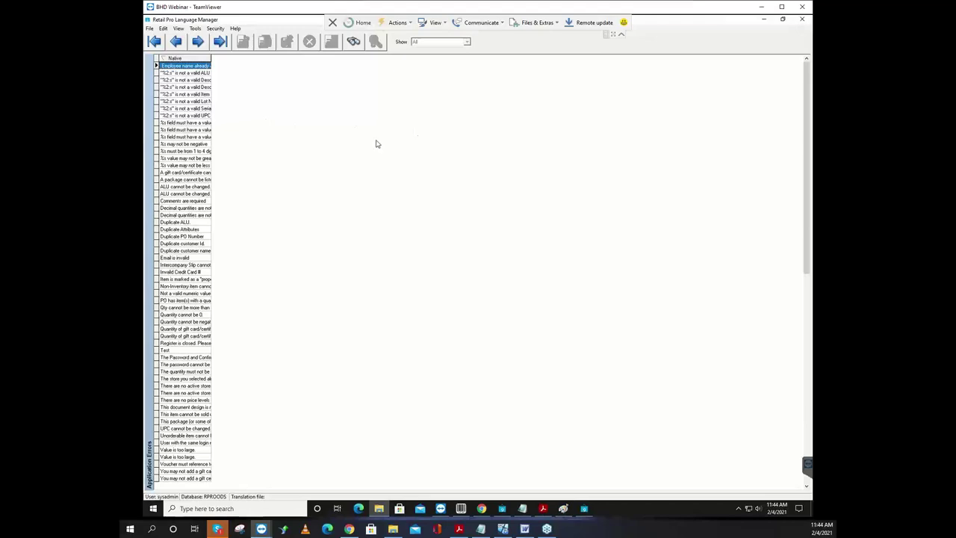
click(178, 28)
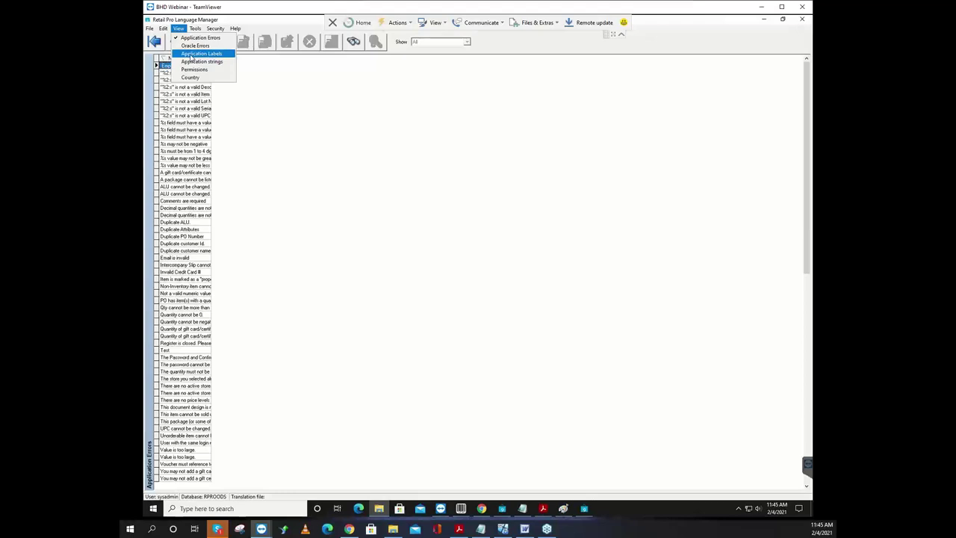
click(191, 55)
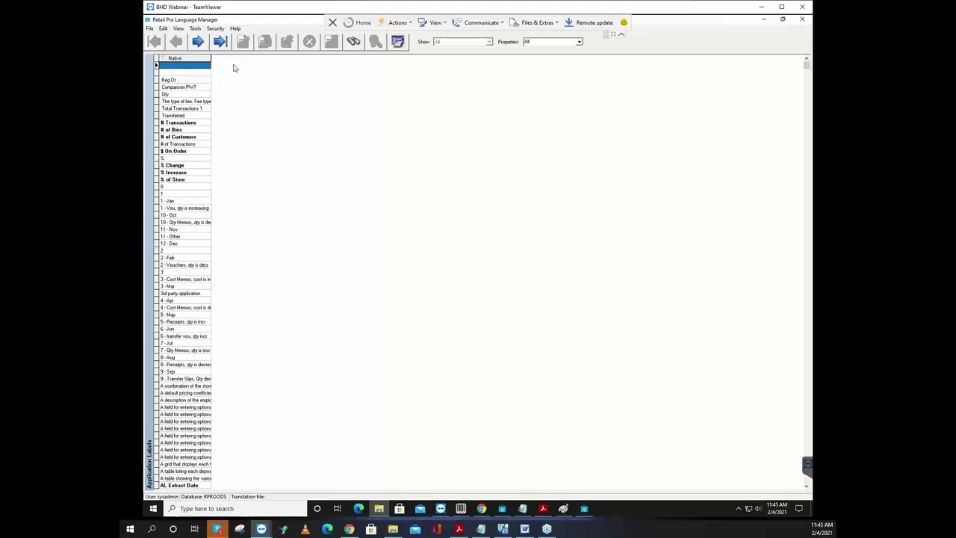
Step: Choose RPro9.mld from the Translat folder as the language dictionary in the settings
click(196, 28)
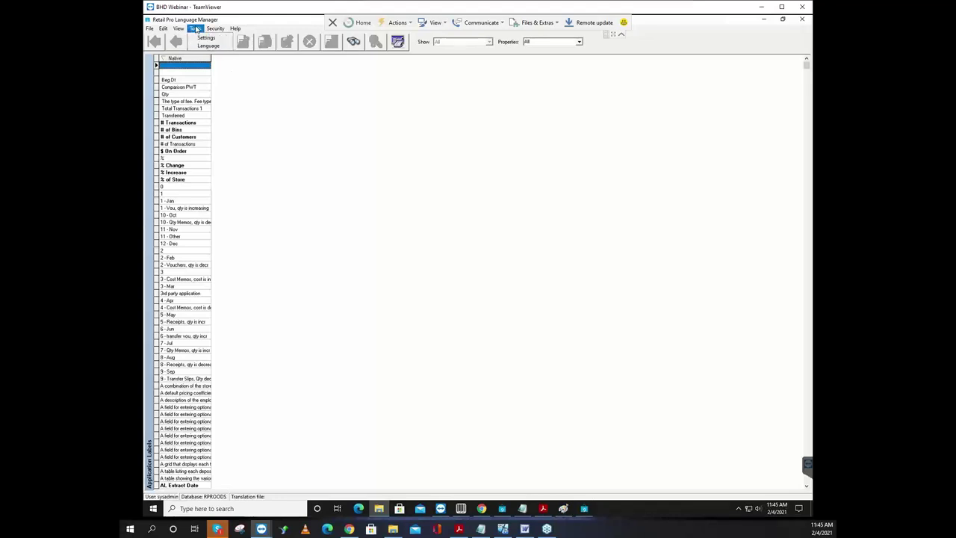
click(206, 38)
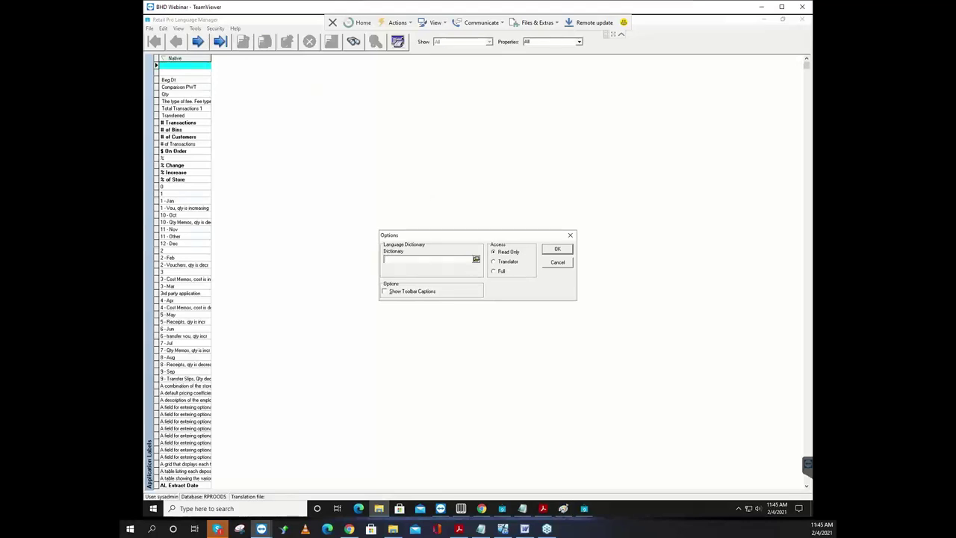
click(476, 260)
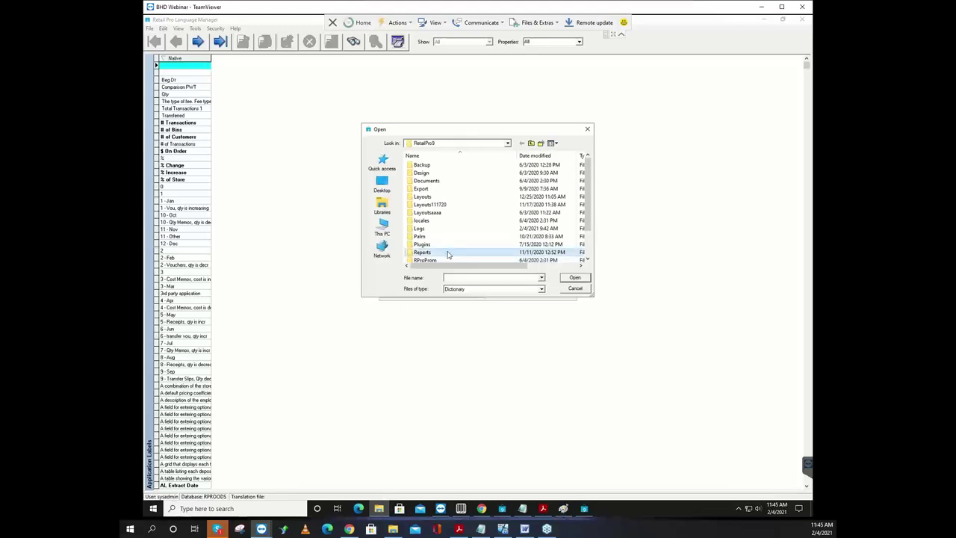
scroll(449, 252, down, 2)
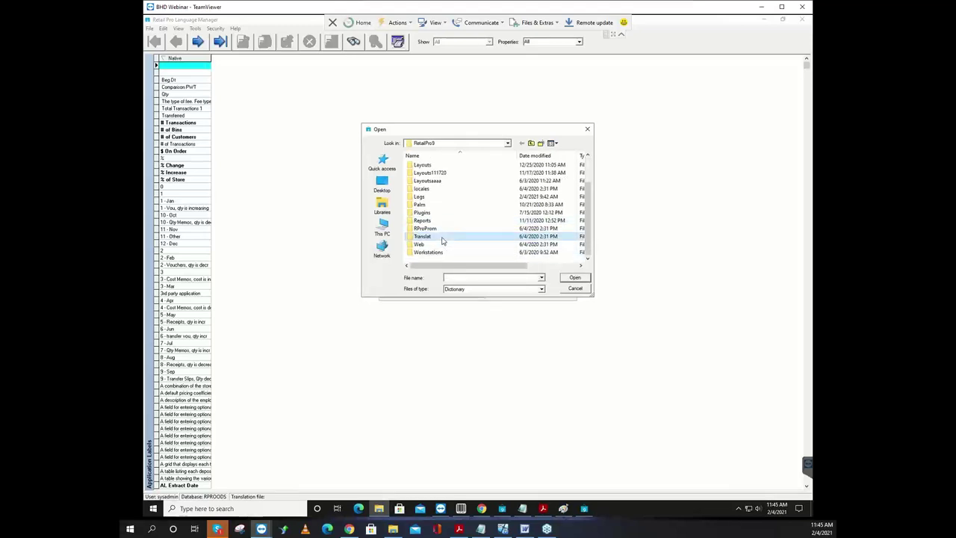
double_click(442, 239)
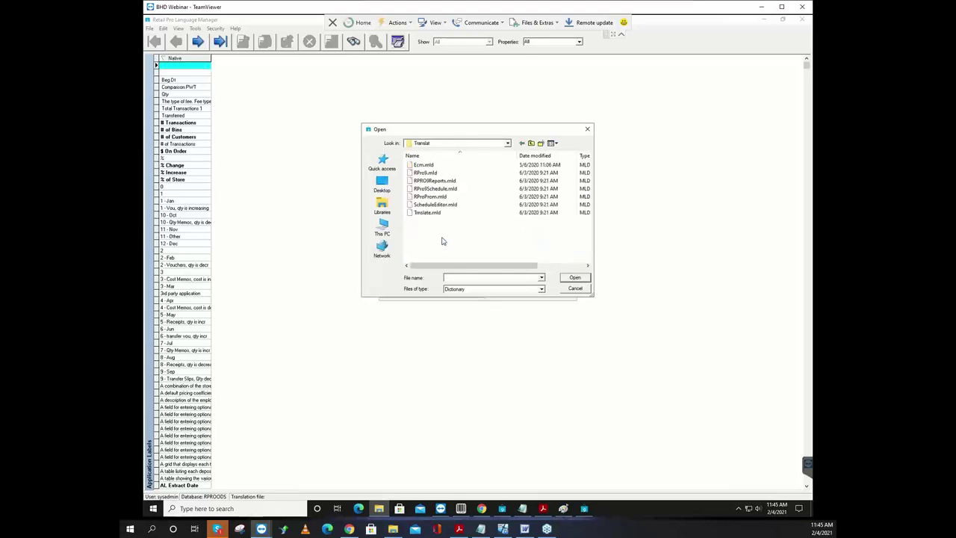
click(427, 172)
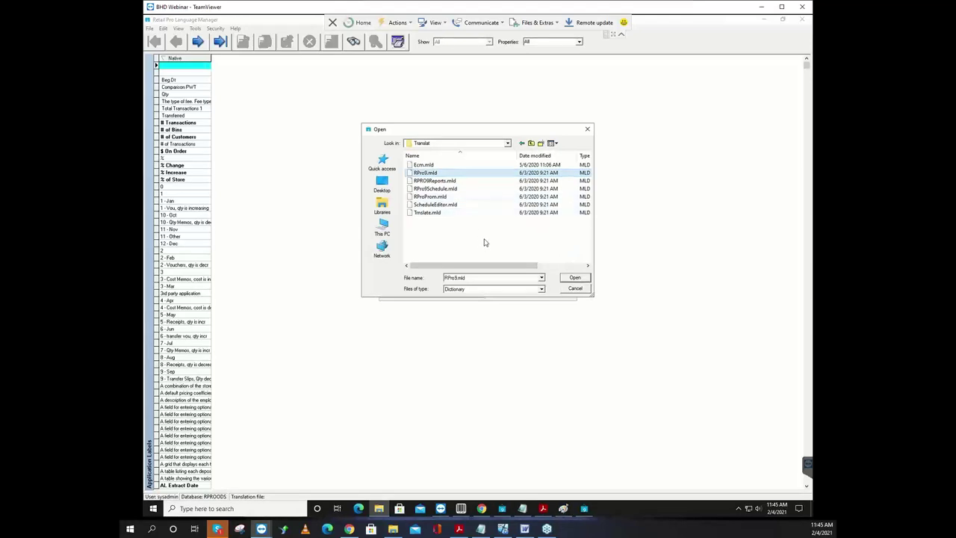
click(574, 278)
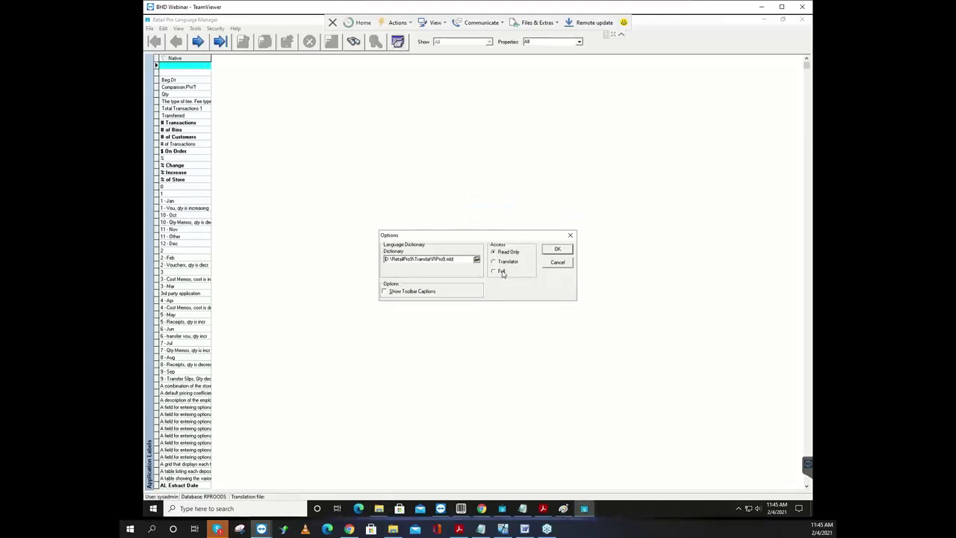
Step: Set the dictionary access to Full, enable toolbar captions and apply the options
drag(472, 237, 465, 108)
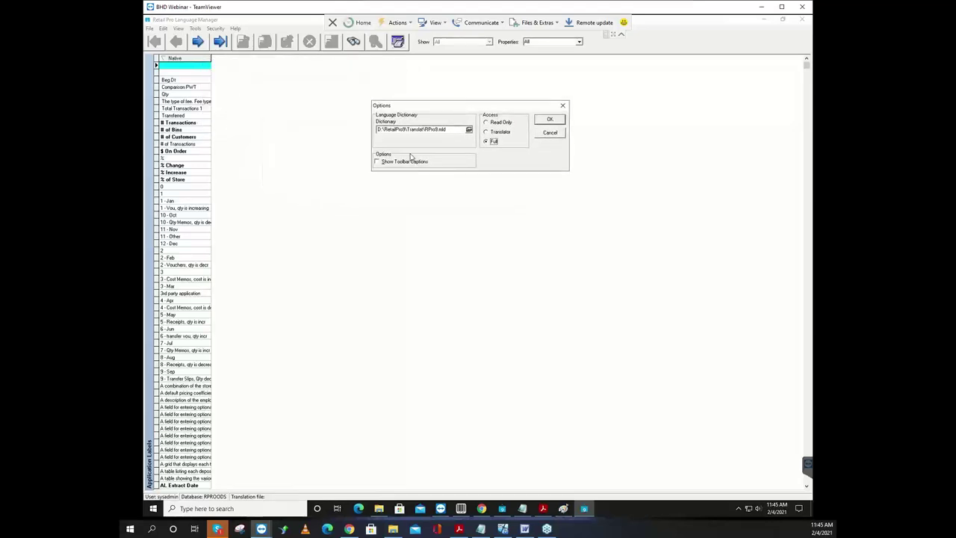
click(389, 167)
click(548, 120)
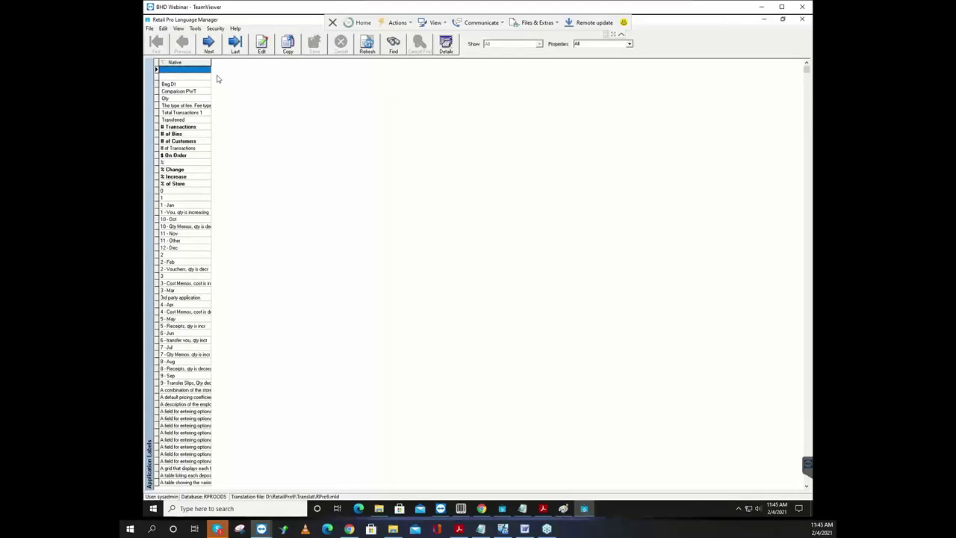
Step: Add an English column after the Native column in the Application Labels list layout
right_click(193, 65)
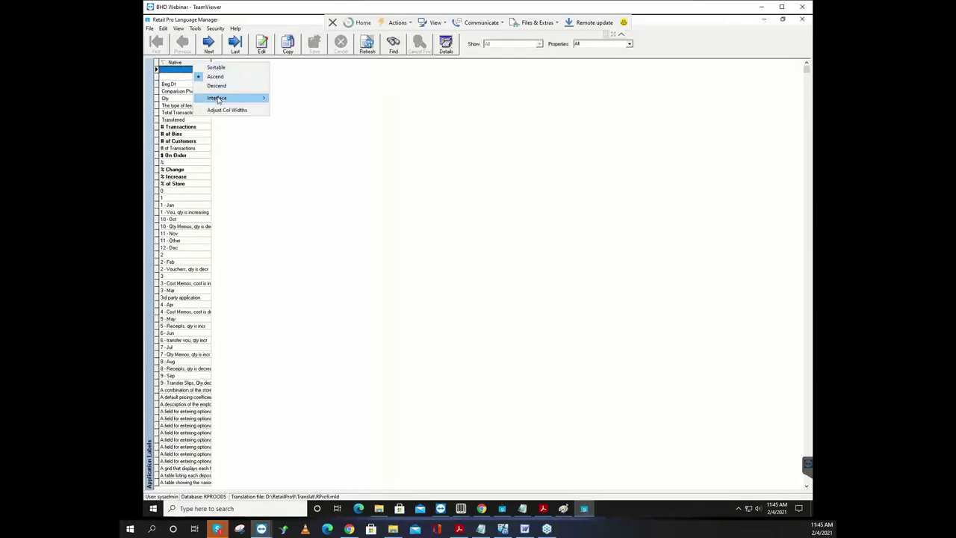
mouse_move(219, 100)
click(298, 98)
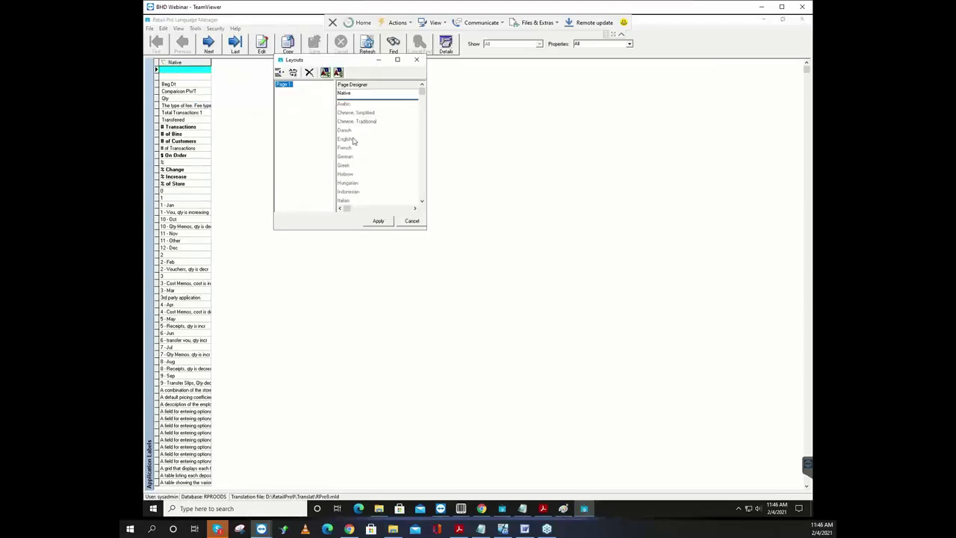
click(354, 141)
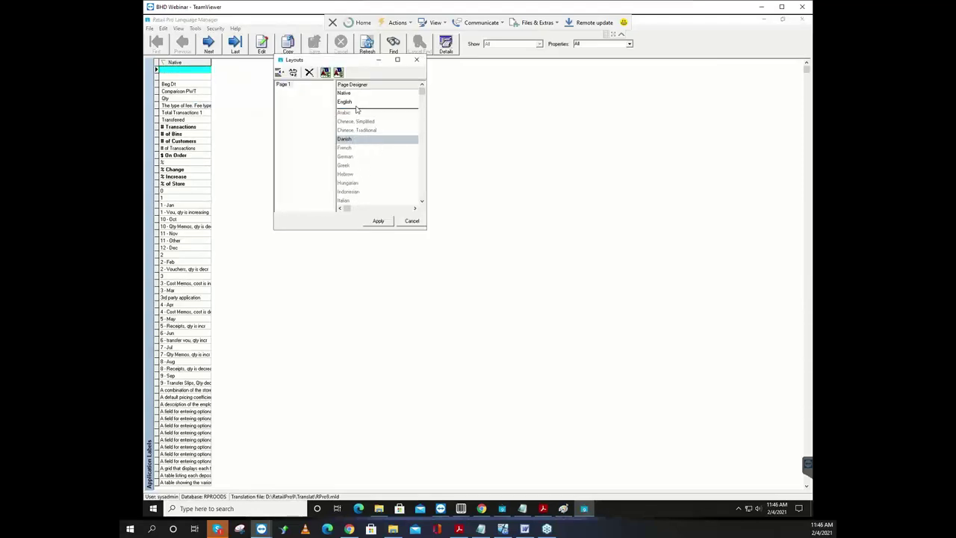
click(356, 105)
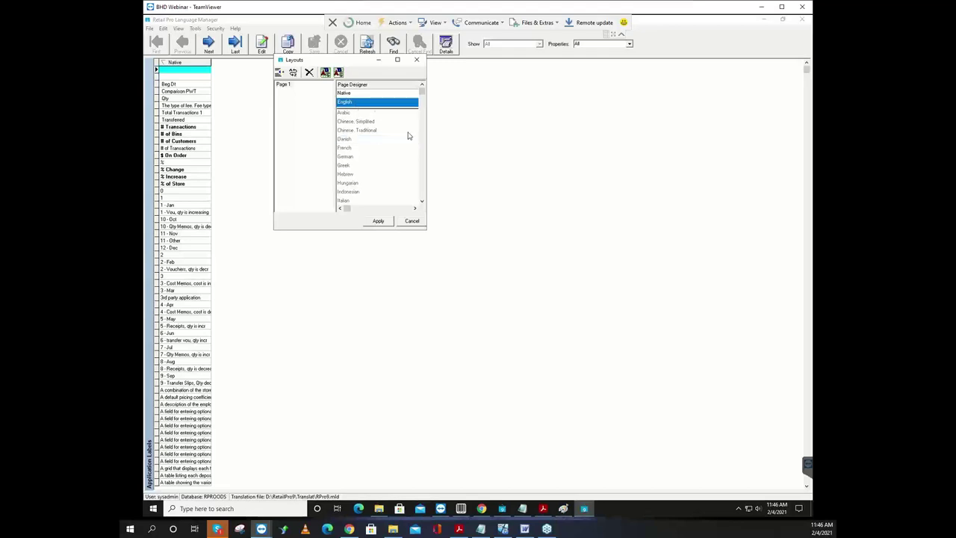
click(381, 222)
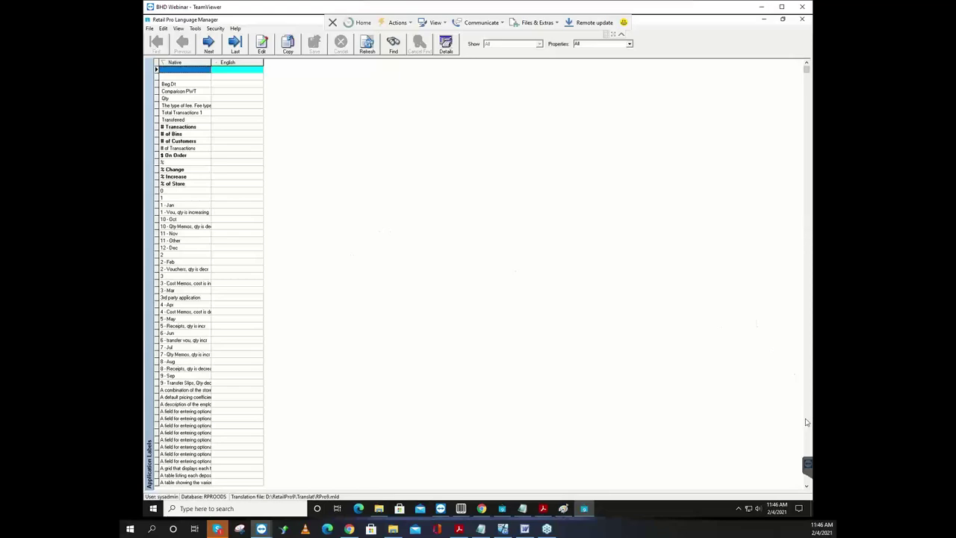
Step: Examine the Native entries in the Application Labels list through to the Sales labels
key(Page_Down)
key(Page_Down)
key(Page_Down)
key(Page_Down)
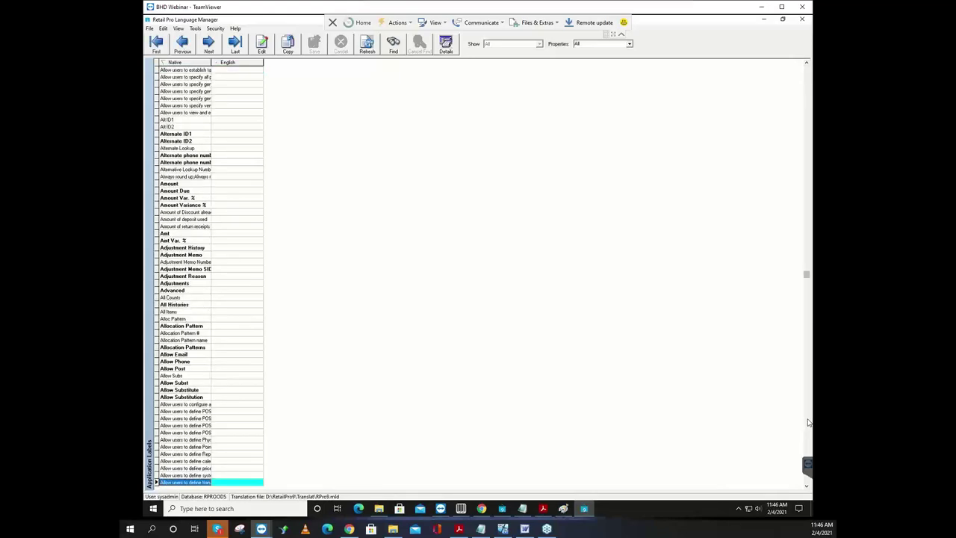
key(Page_Down)
key(Page_Down)
key(Page_Down)
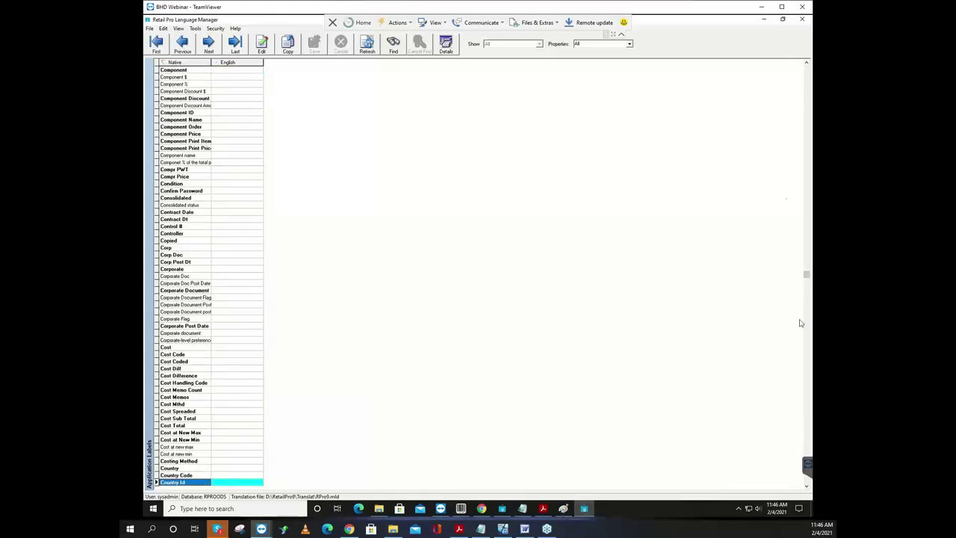
key(Page_Down)
key(Page_Down)
key(Page_Down)
key(Page_Down)
key(Page_Down)
key(Page_Down)
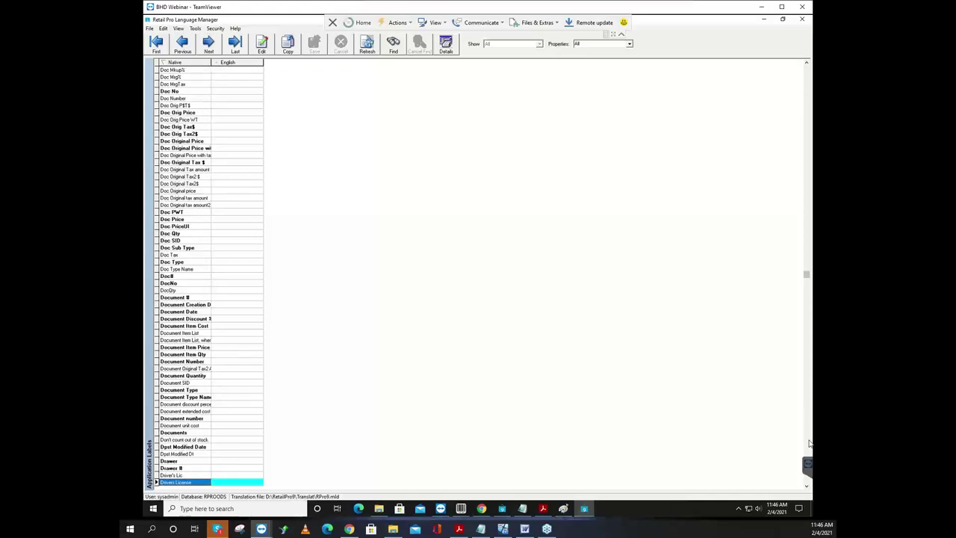
key(Page_Down)
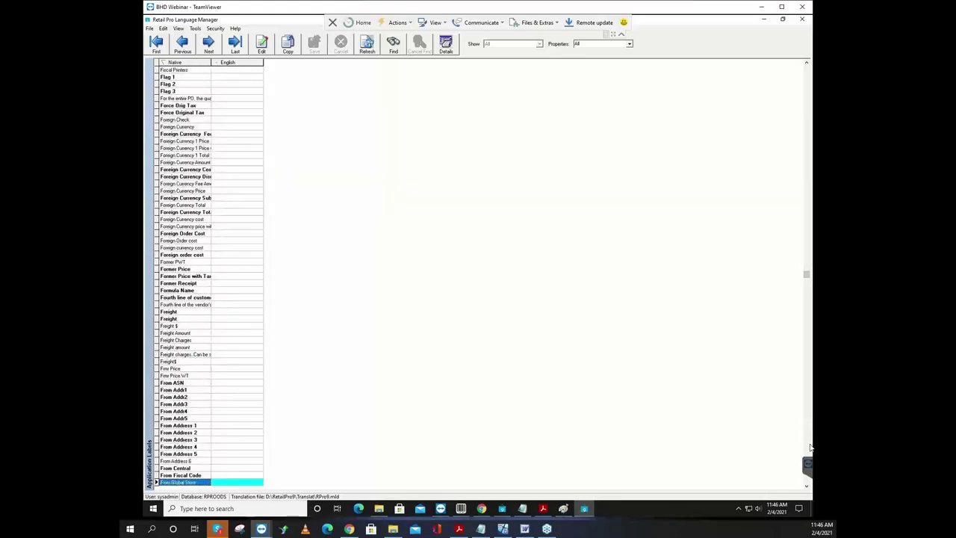
key(Page_Down)
key(Page_Down)
key(Page_Down)
key(Page_Down)
key(Page_Down)
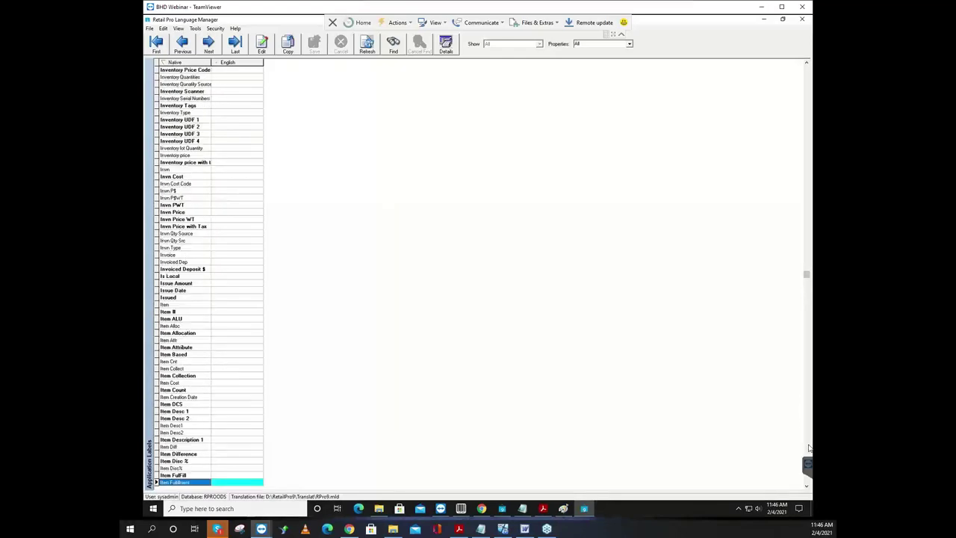
key(Page_Down)
key(Page_Down)
key(Page_Down)
key(Page_Down)
key(Page_Down)
key(Page_Down)
key(Page_Down)
key(Page_Down)
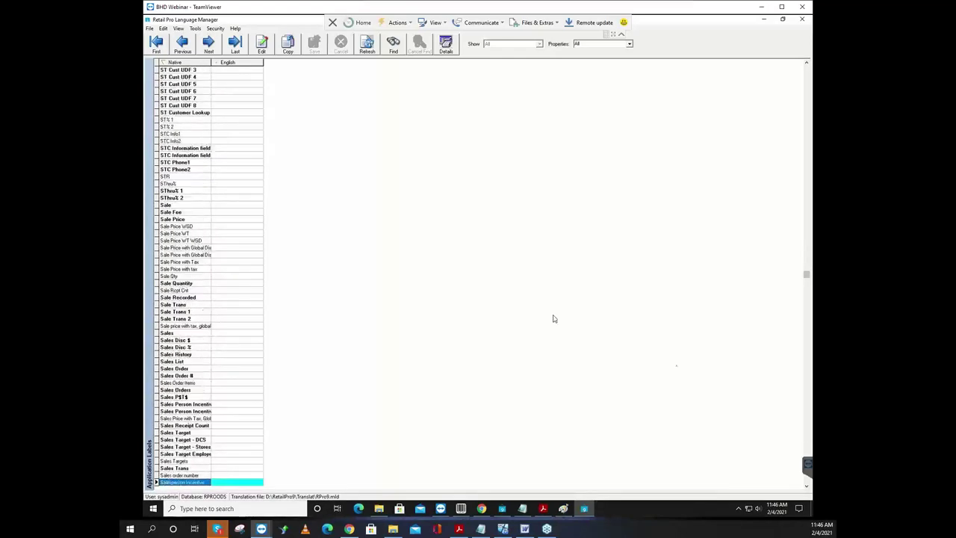
Step: Find the label "STR OH" and set the English translation of Str OH Qty to "Qty"
click(394, 43)
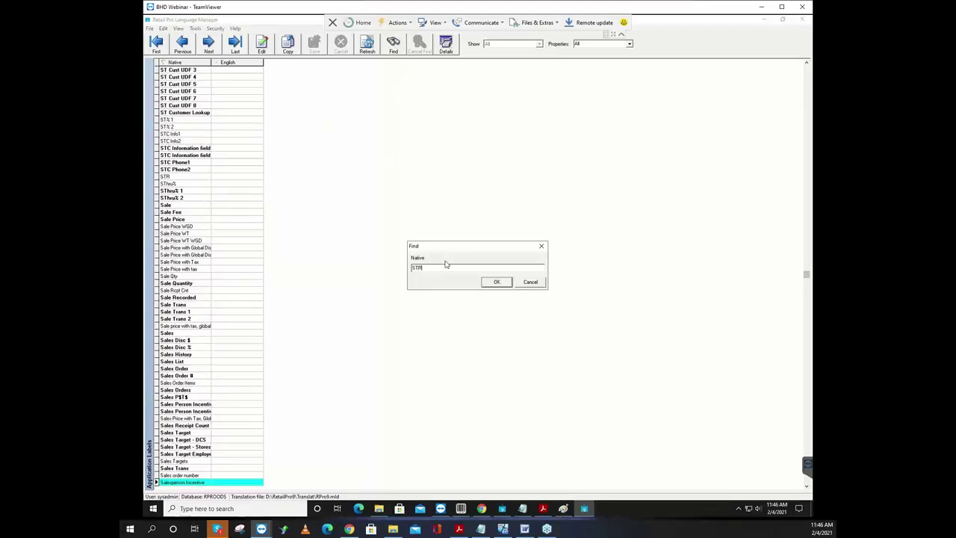
text(STR OH)
key(Return)
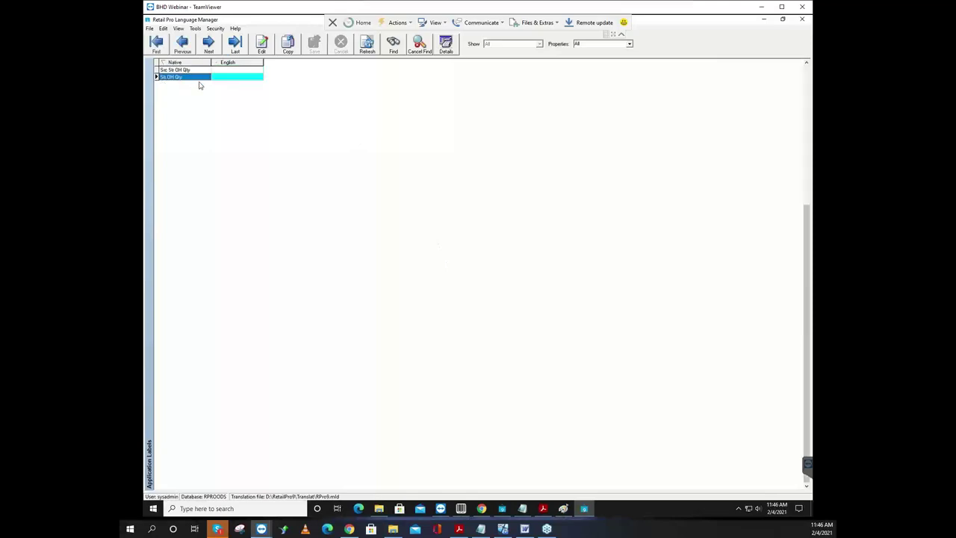
click(234, 76)
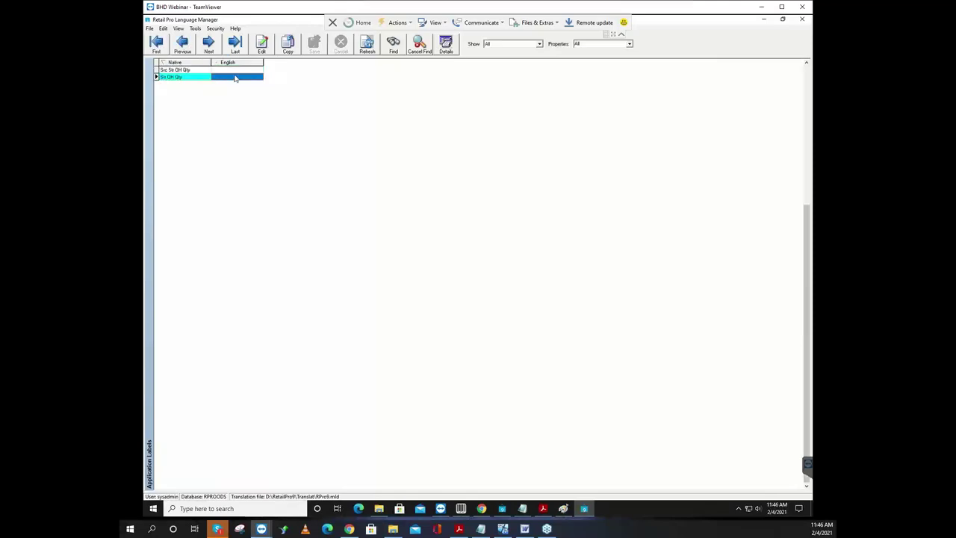
text(Qty)
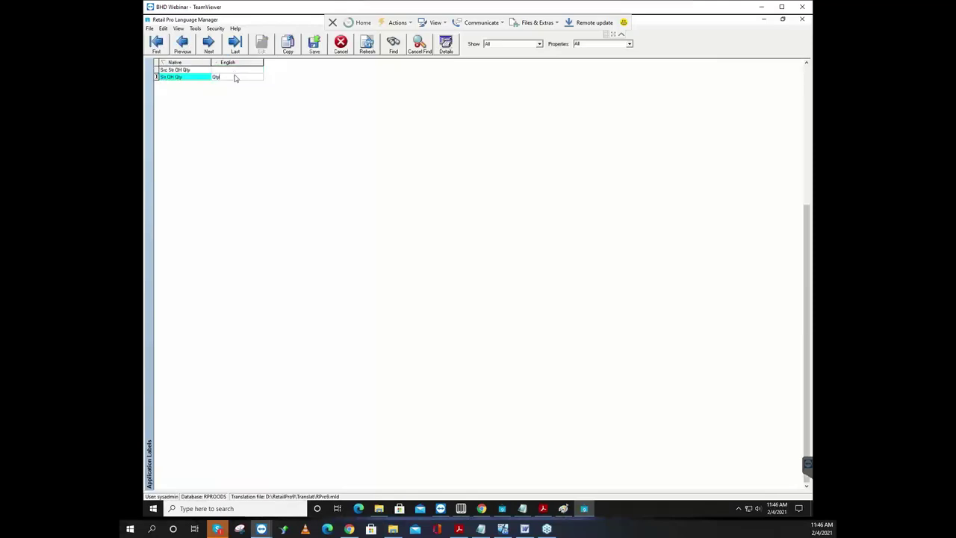
key(Return)
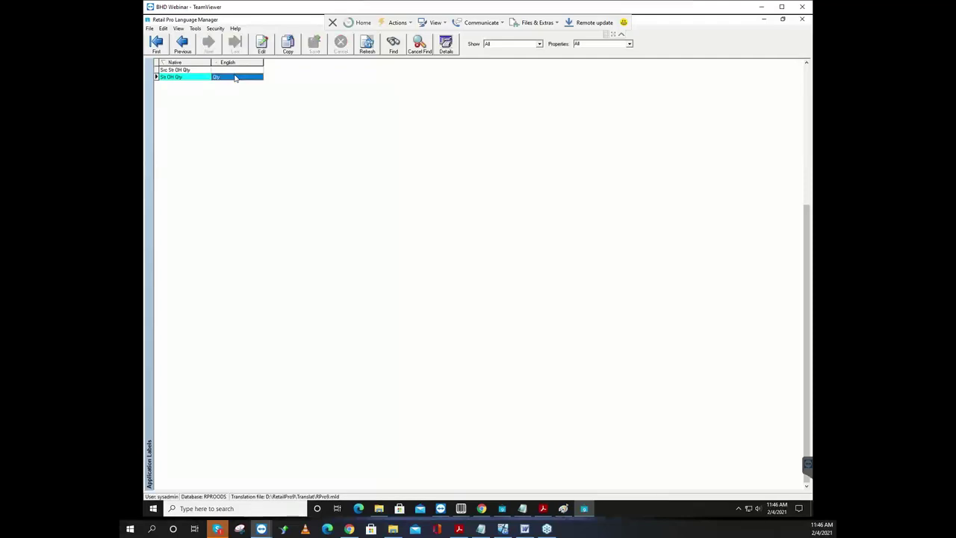
Step: Clear the label search and find the application labels containing "phone"
click(419, 43)
click(185, 71)
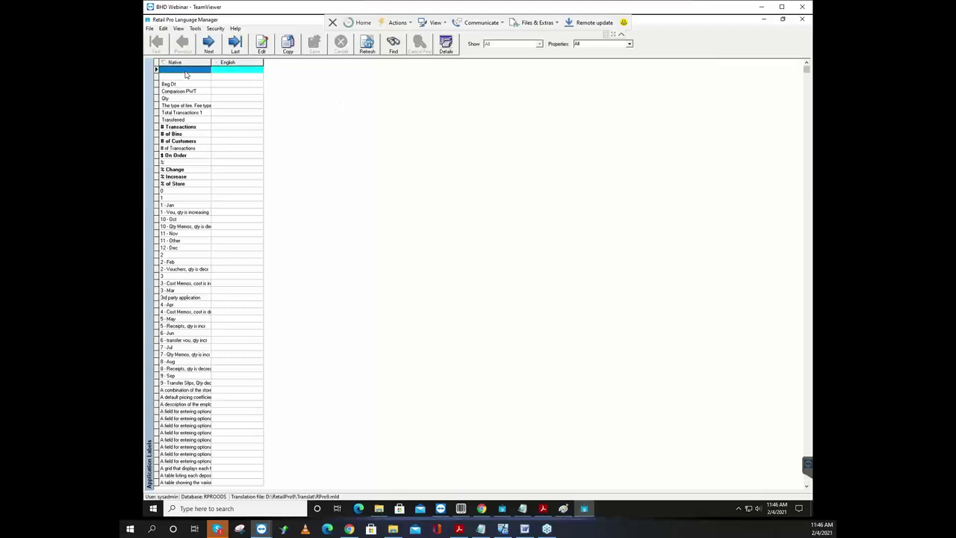
click(184, 107)
click(184, 89)
click(178, 107)
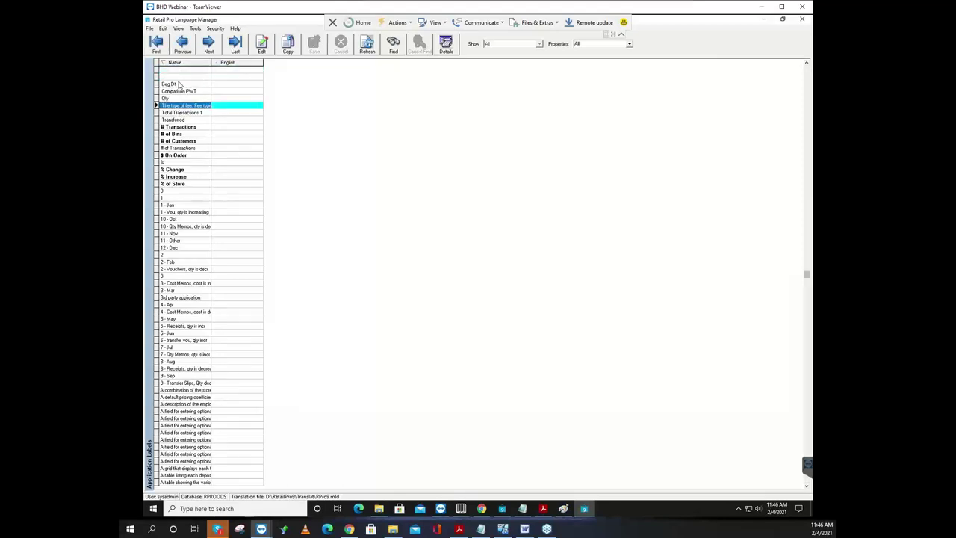
click(393, 46)
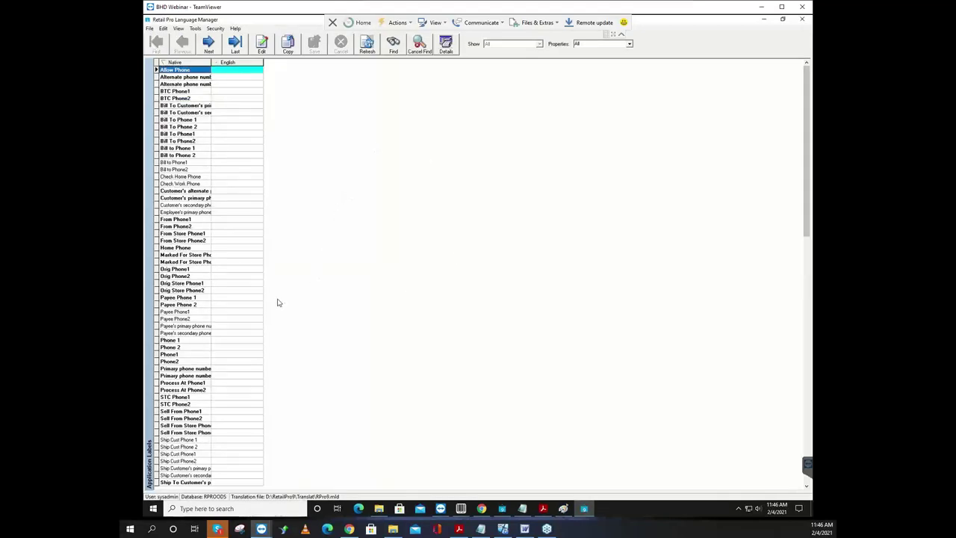
Step: Compare the Phone 1 label with the payee's primary phone number label in the filtered list
click(184, 341)
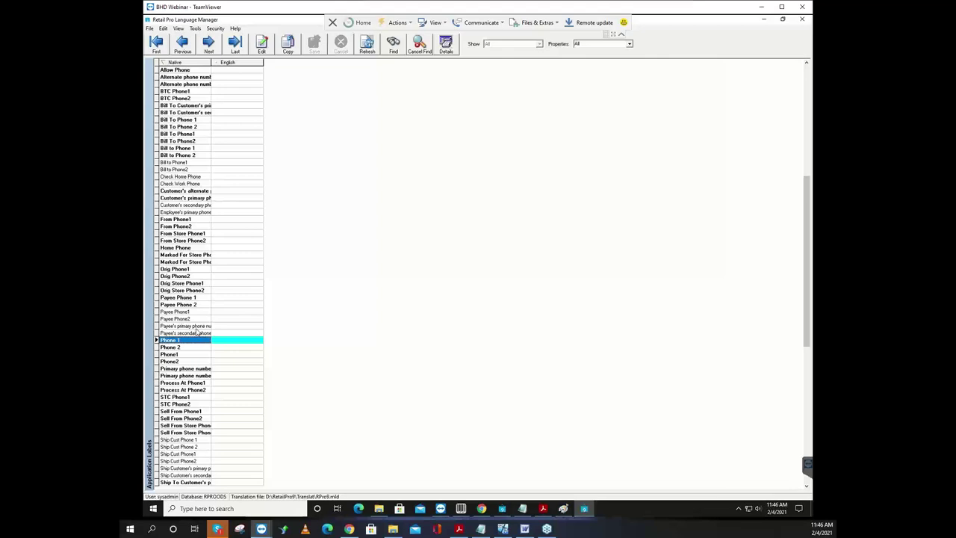
click(198, 327)
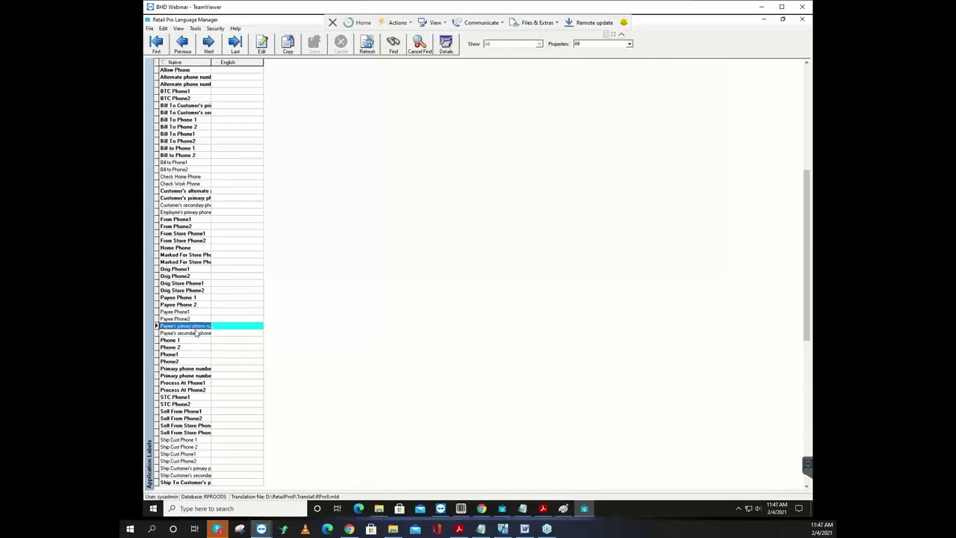
click(191, 342)
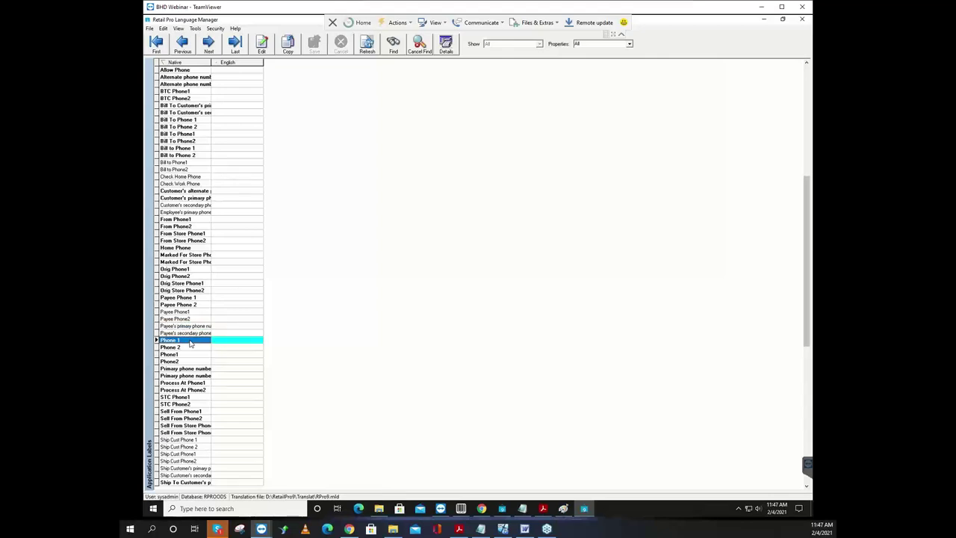
click(191, 328)
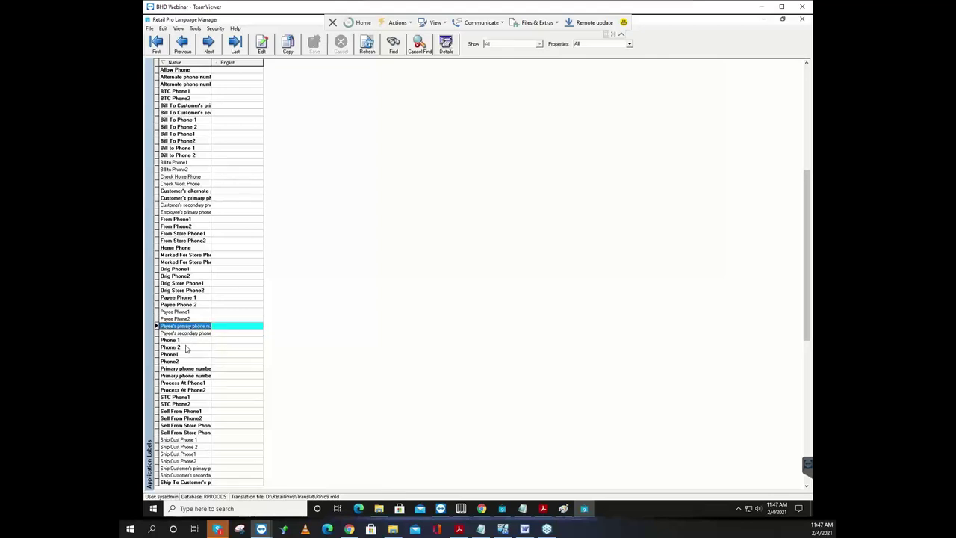
Step: Open the label details of the Phone 1 entry in the filtered list
click(187, 342)
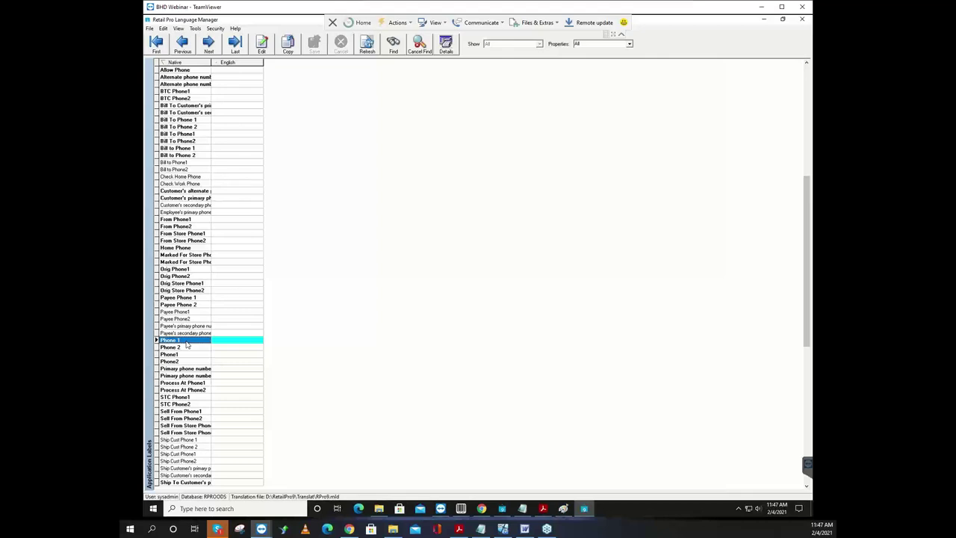
click(190, 326)
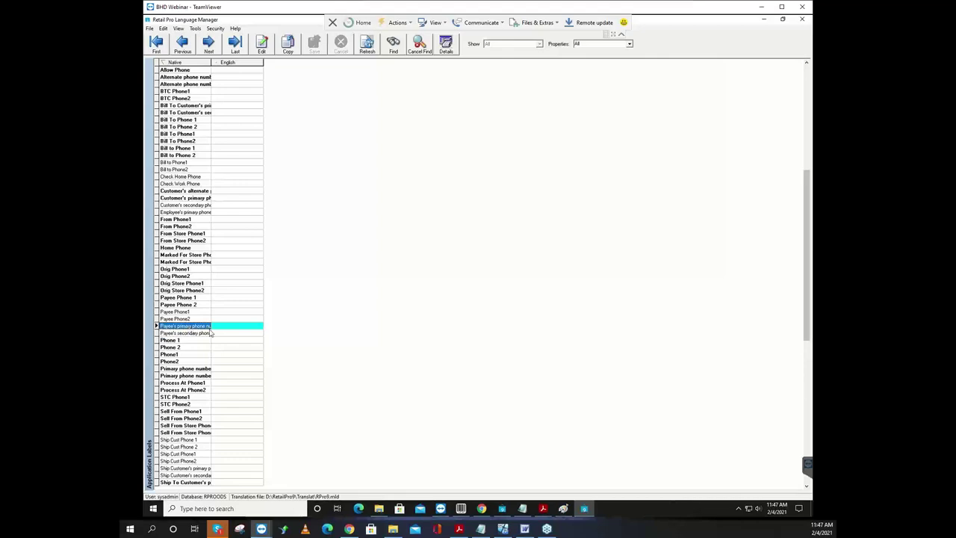
click(215, 328)
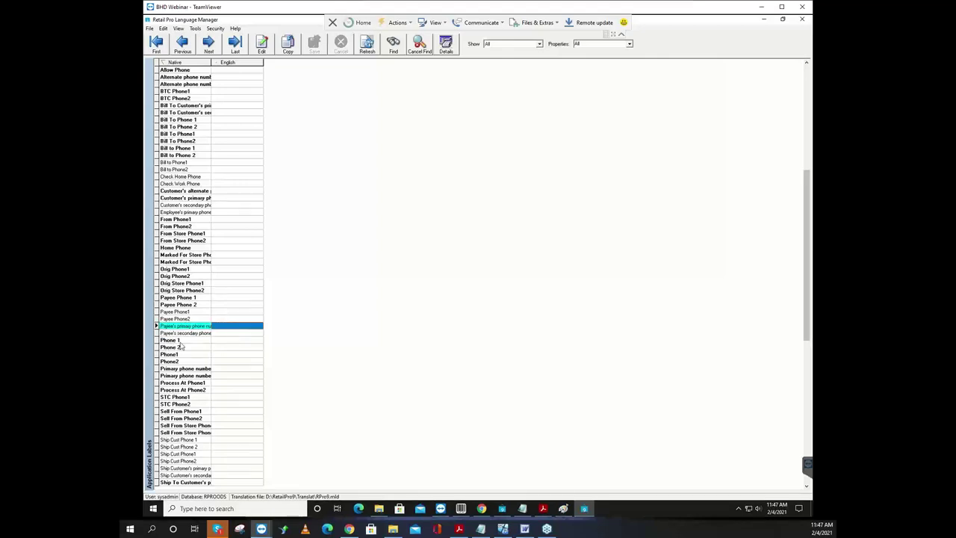
click(179, 342)
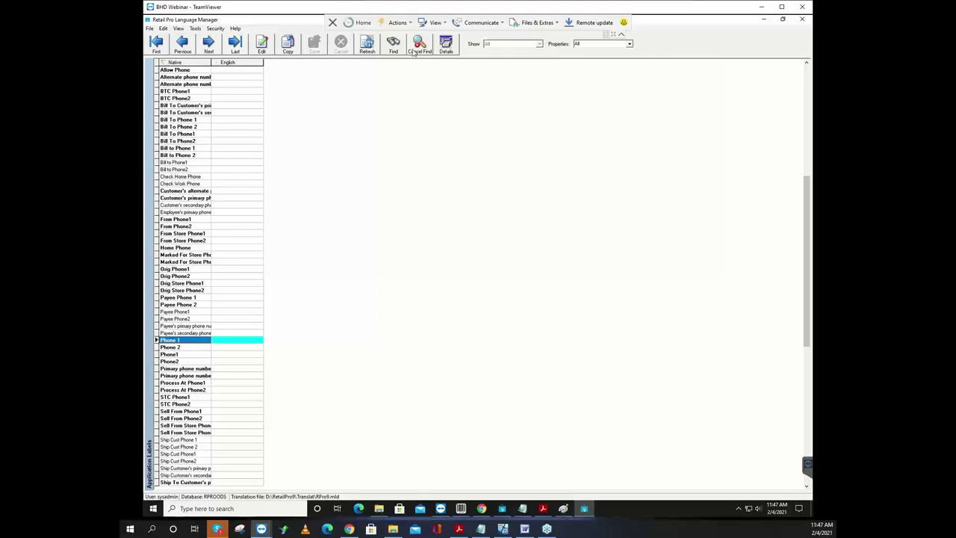
click(446, 46)
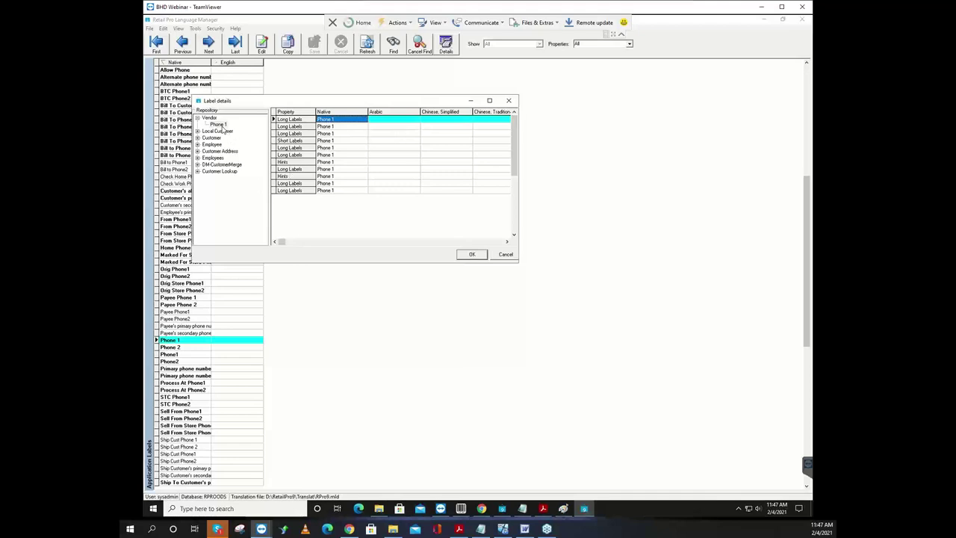
Step: Customize the label details grid layout to show only English beside the Native column
right_click(405, 113)
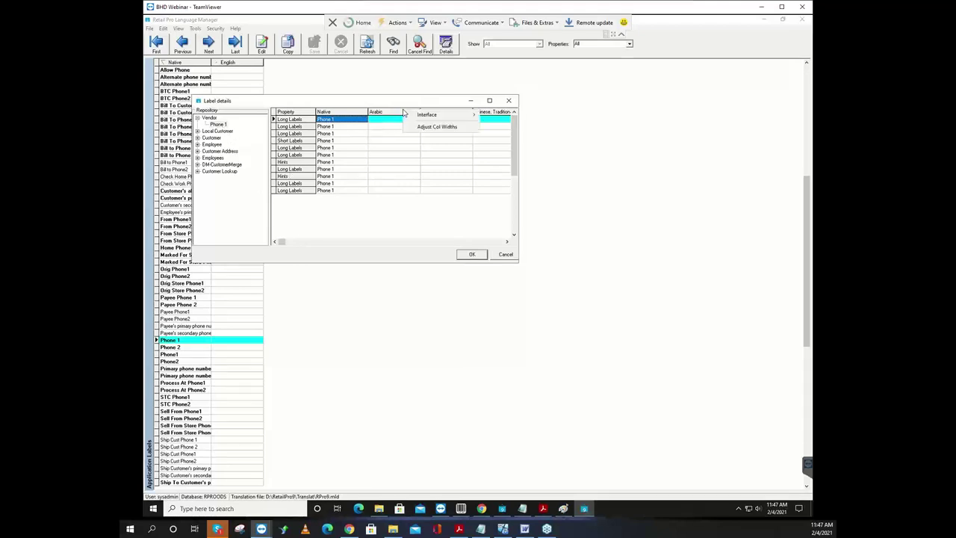
mouse_move(413, 116)
click(556, 115)
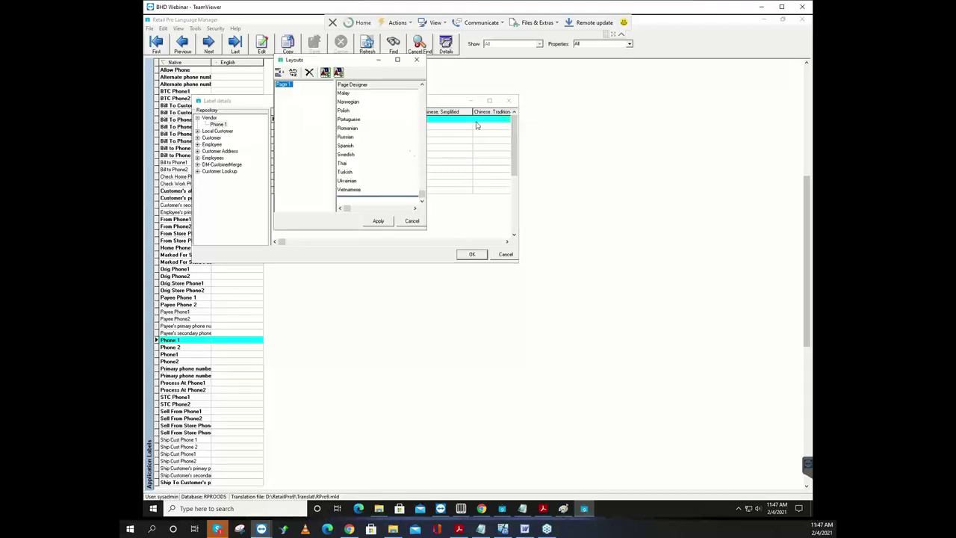
scroll(374, 164, up, 4)
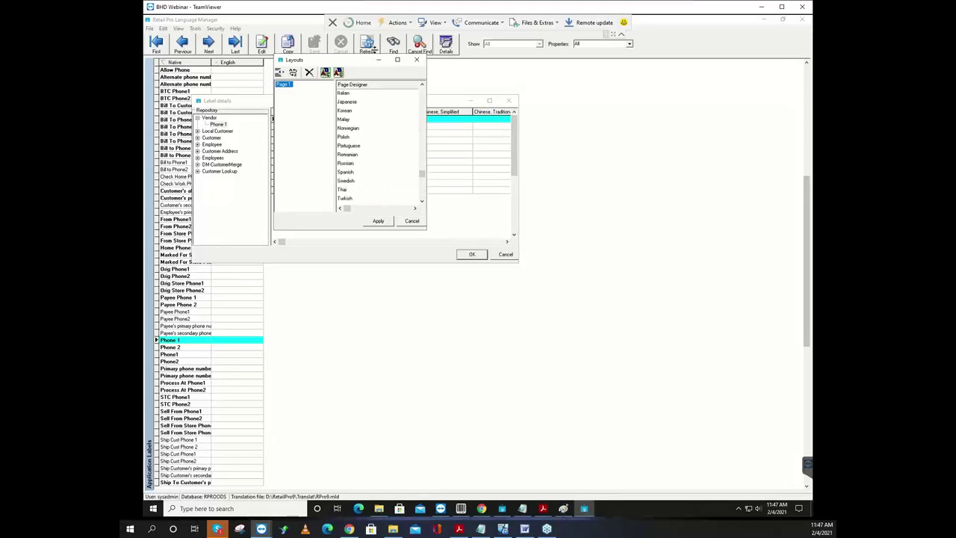
scroll(347, 141, up, 2)
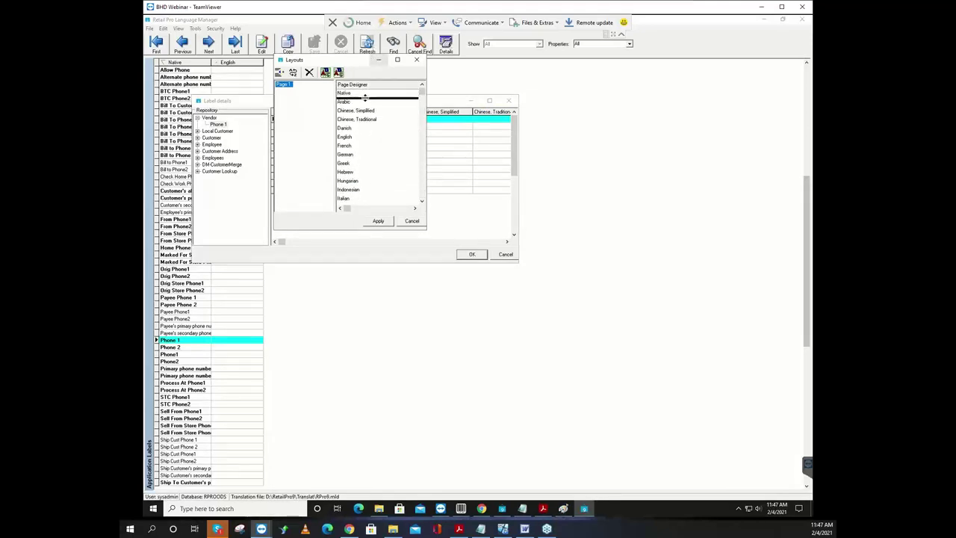
click(347, 142)
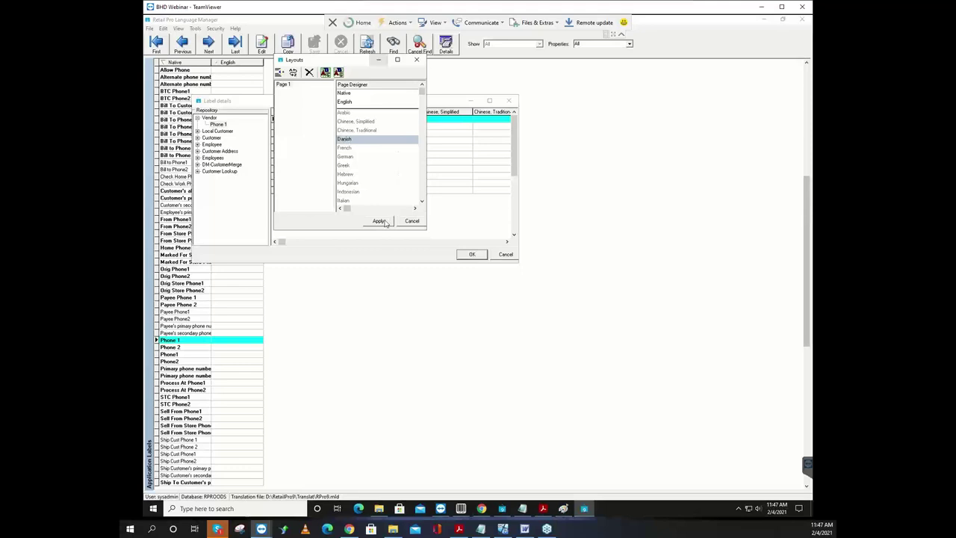
click(386, 221)
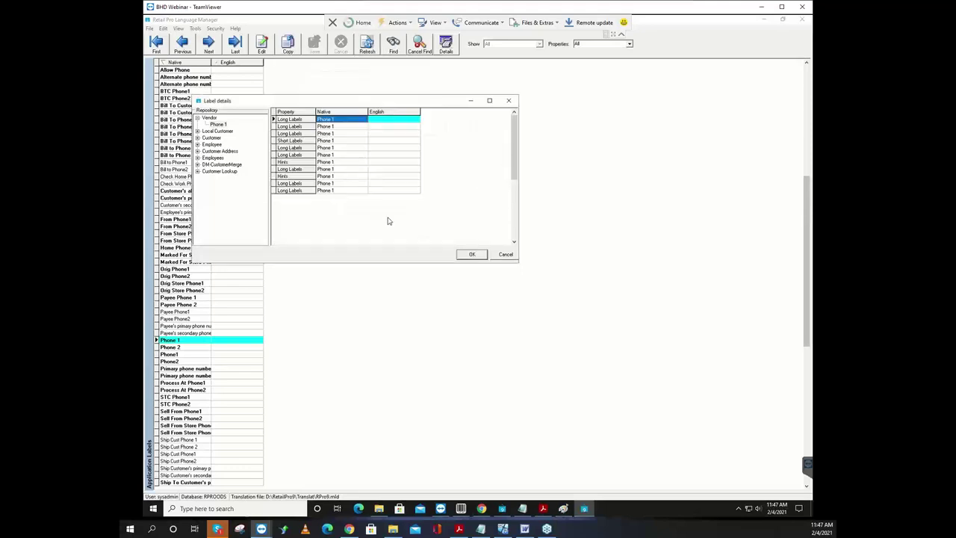
Step: Set the English translation of the Local Customer and Customer long labels for Phone 1 to "Cell"
click(394, 121)
key(Down)
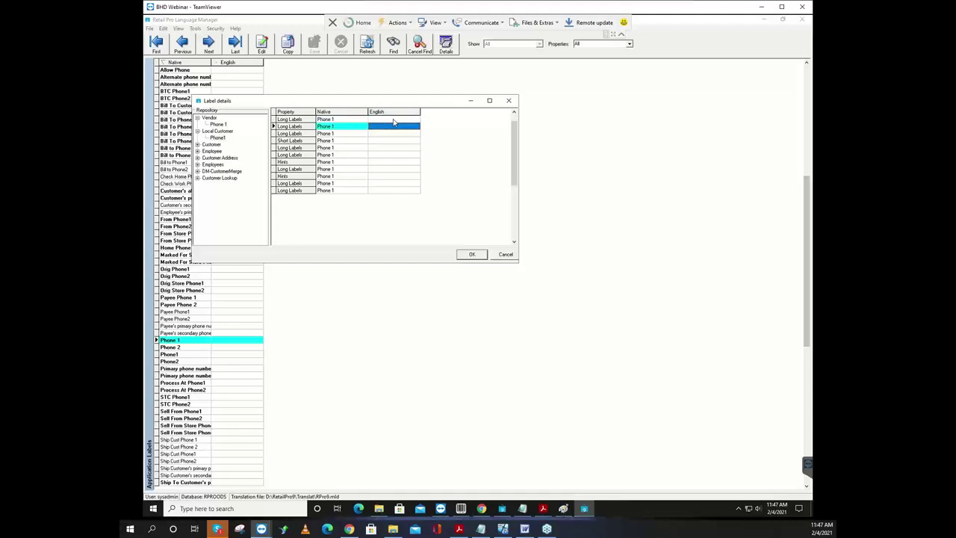
key(F2)
text(Cell)
key(Down)
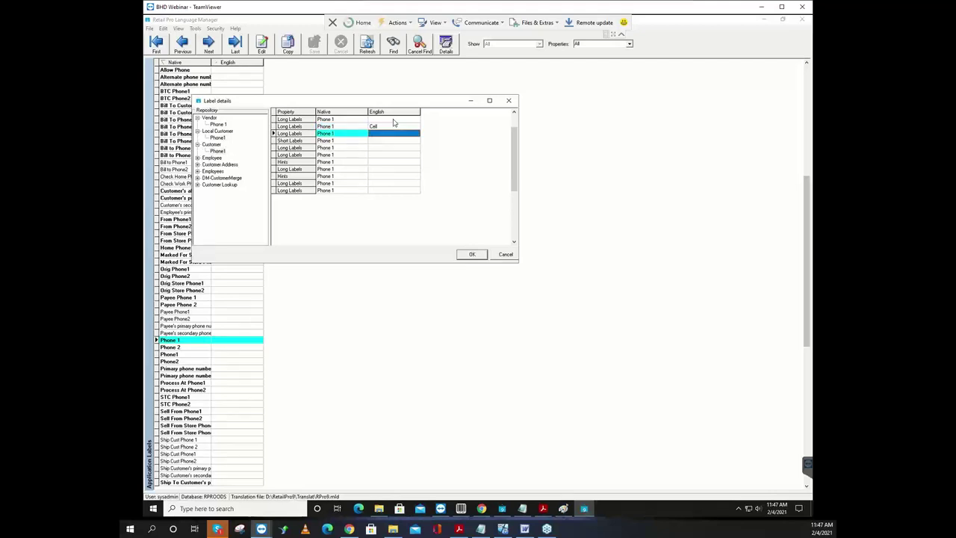
text(Cell)
key(Down)
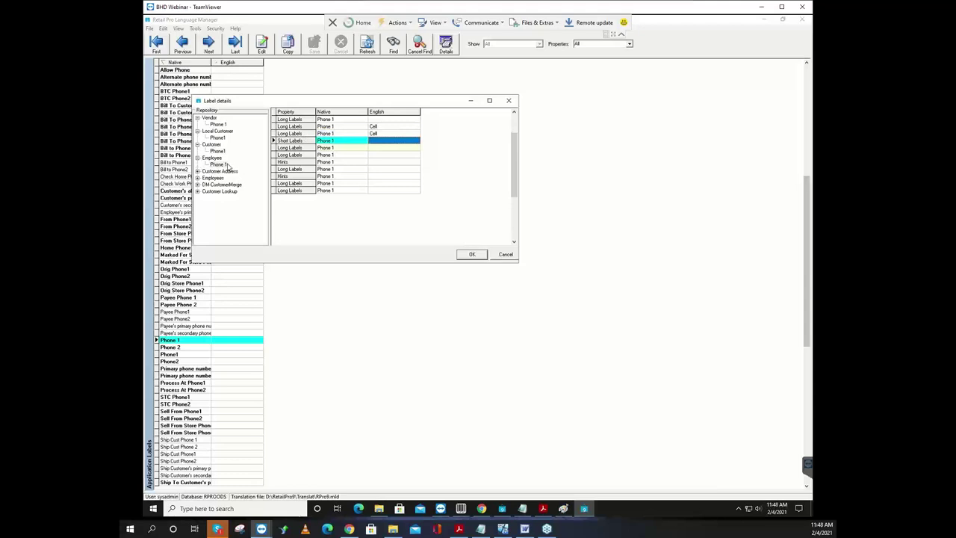
Step: Skip the Employee entries and set the English translation of the Customer Address long label and hint to "Cell"
click(215, 168)
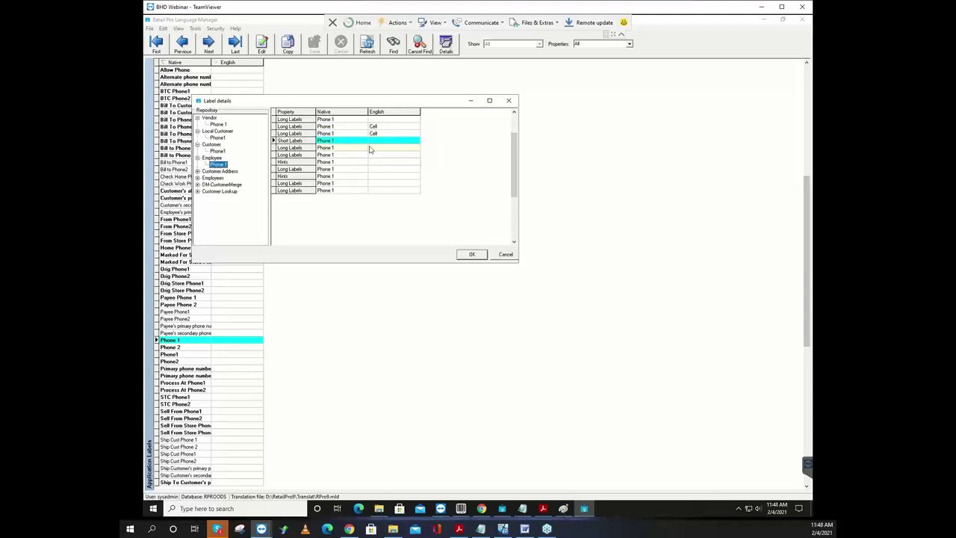
click(383, 140)
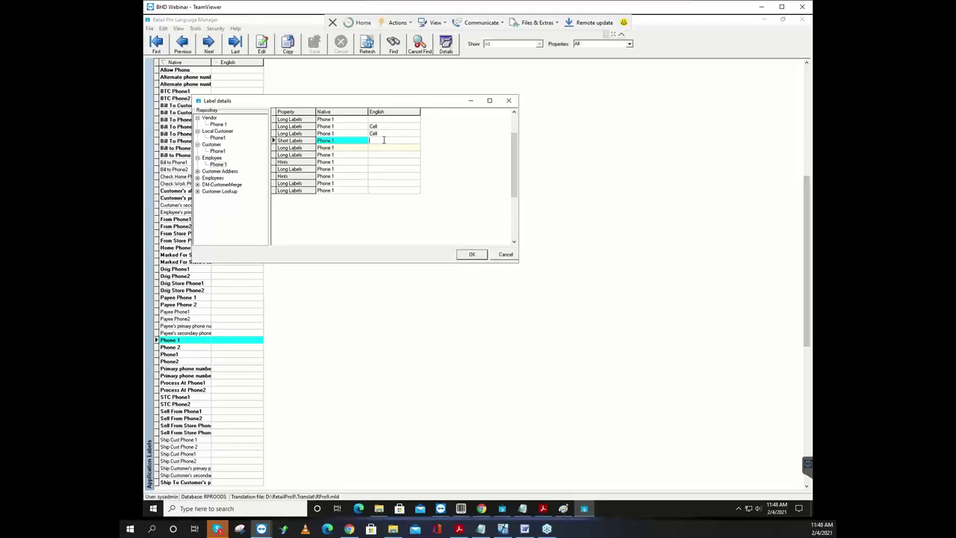
key(Down)
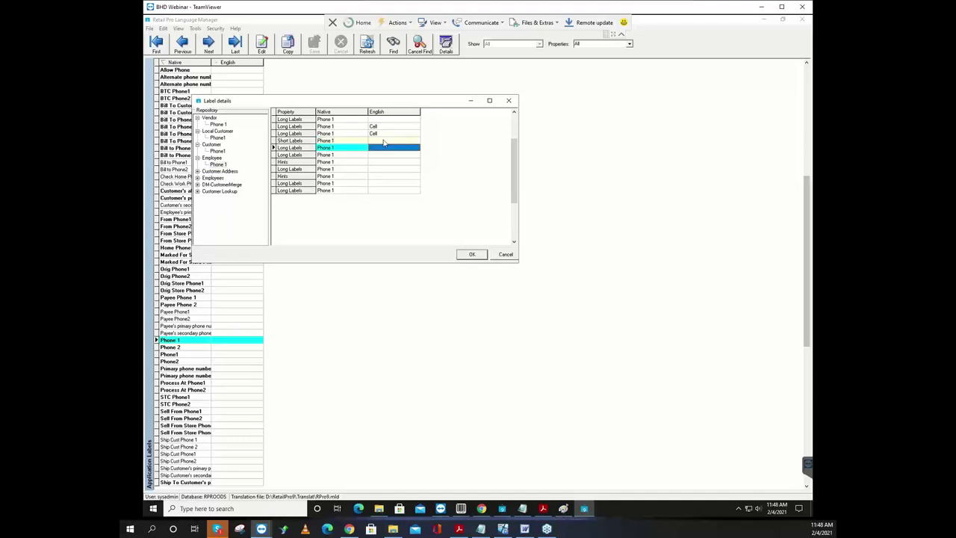
key(Down)
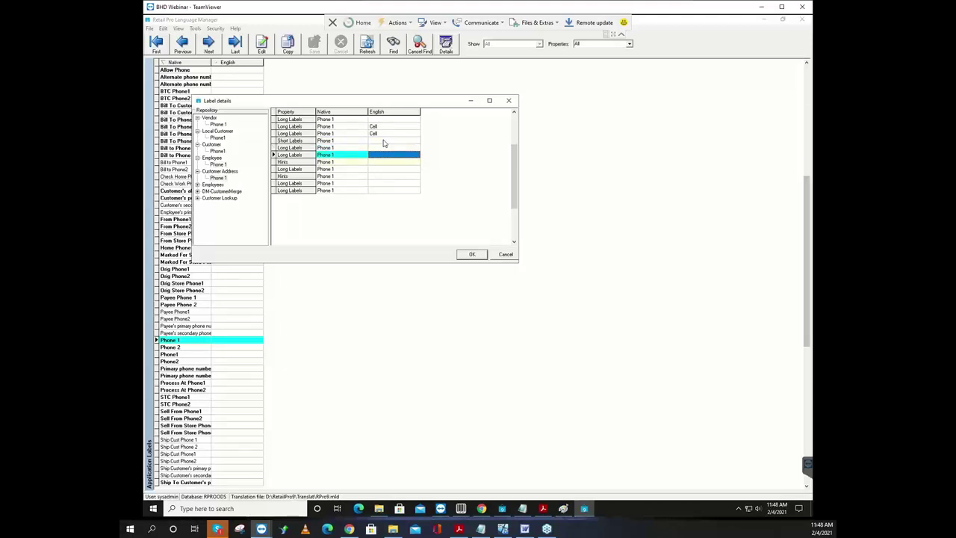
text(Cell)
key(Down)
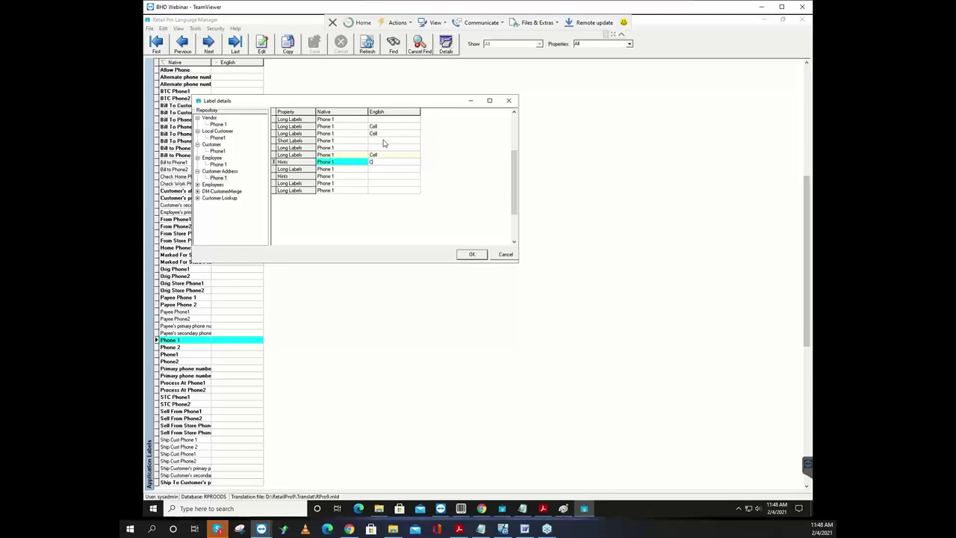
text(Cell)
key(Down)
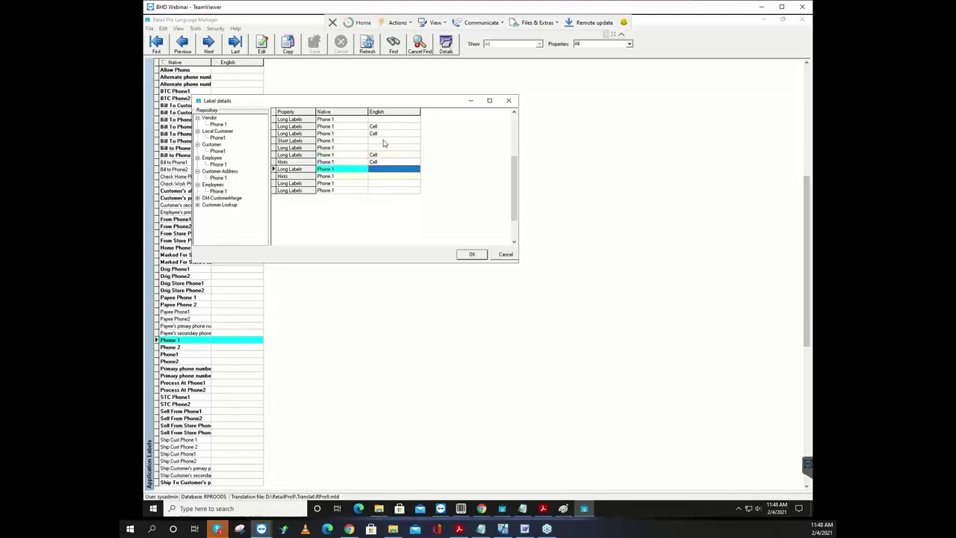
Step: Set the English translation of the Customer Lookup long label to "Cell" and accept the label details
key(Down)
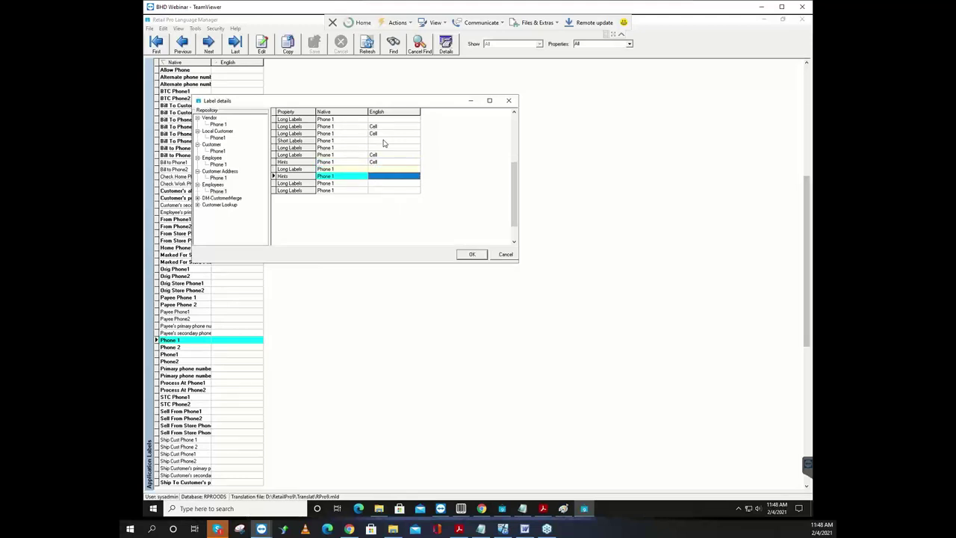
key(Down)
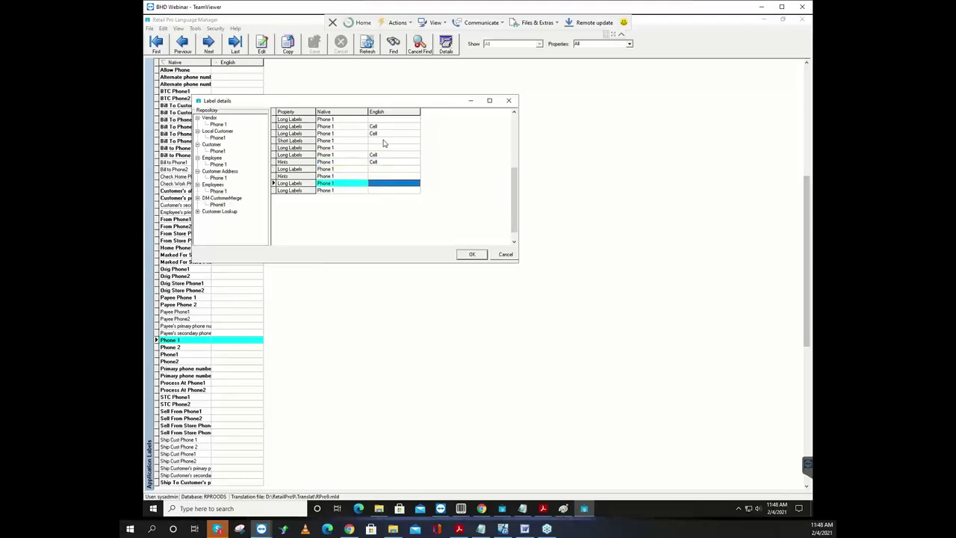
key(Down)
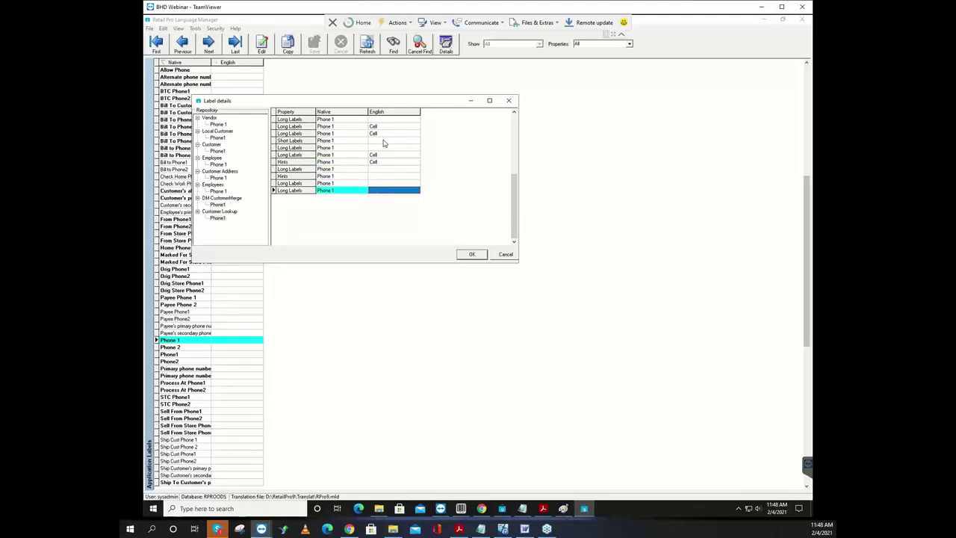
text(Cell)
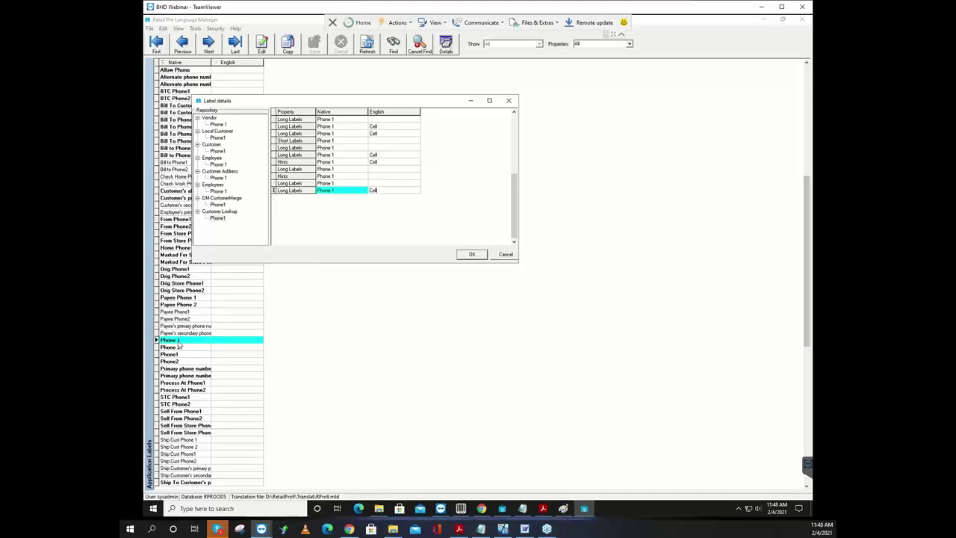
click(471, 254)
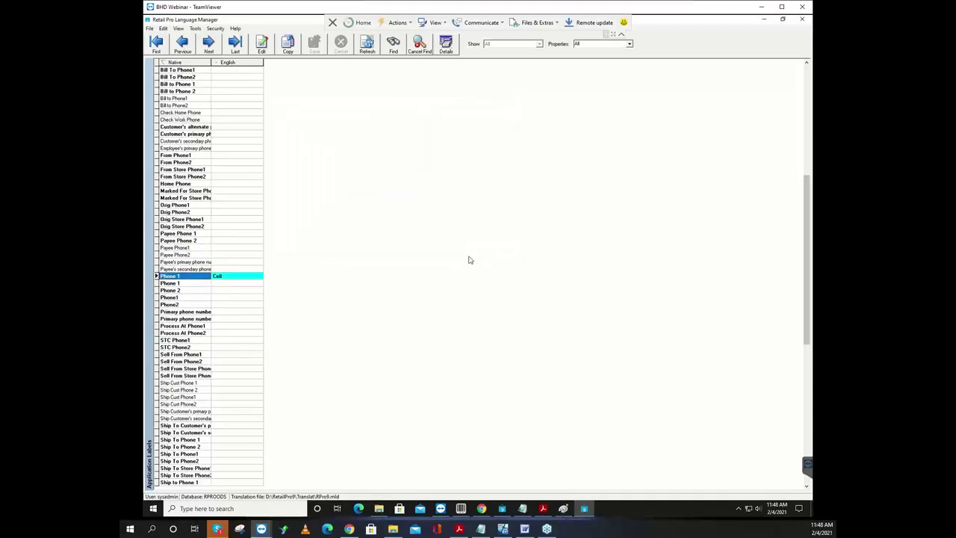
Step: Compare the two Phone 1 entries and review where the Phone1 label is used in its label details
click(196, 286)
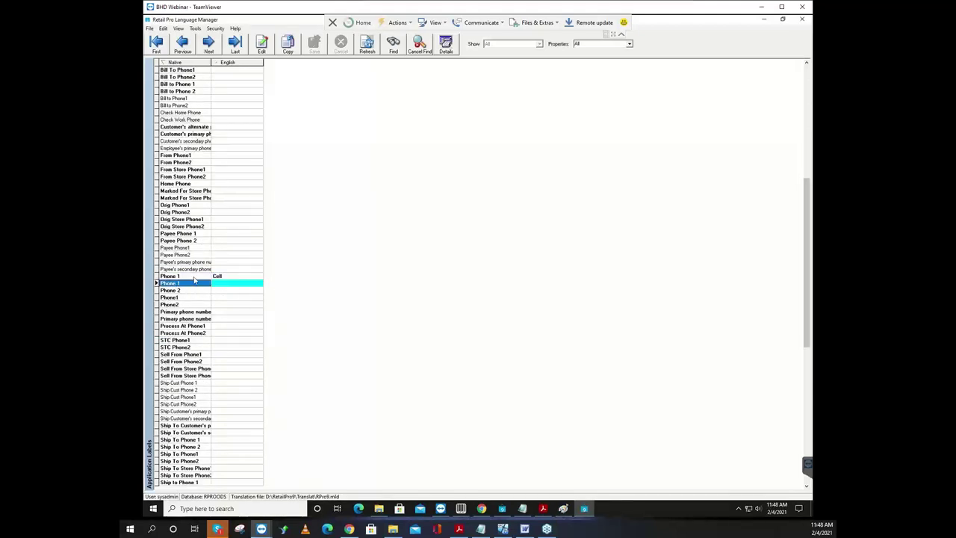
click(195, 278)
click(191, 286)
click(226, 278)
click(193, 284)
click(203, 300)
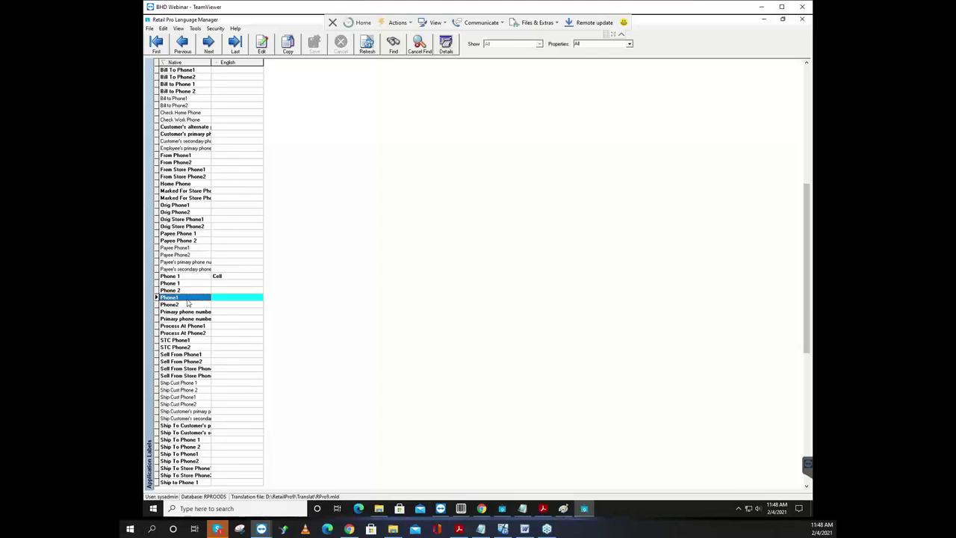
click(446, 47)
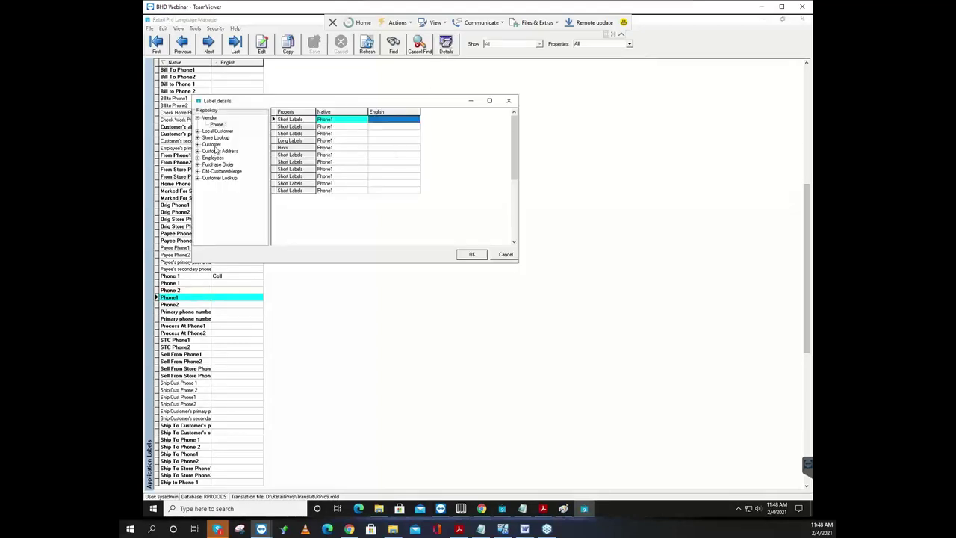
click(472, 254)
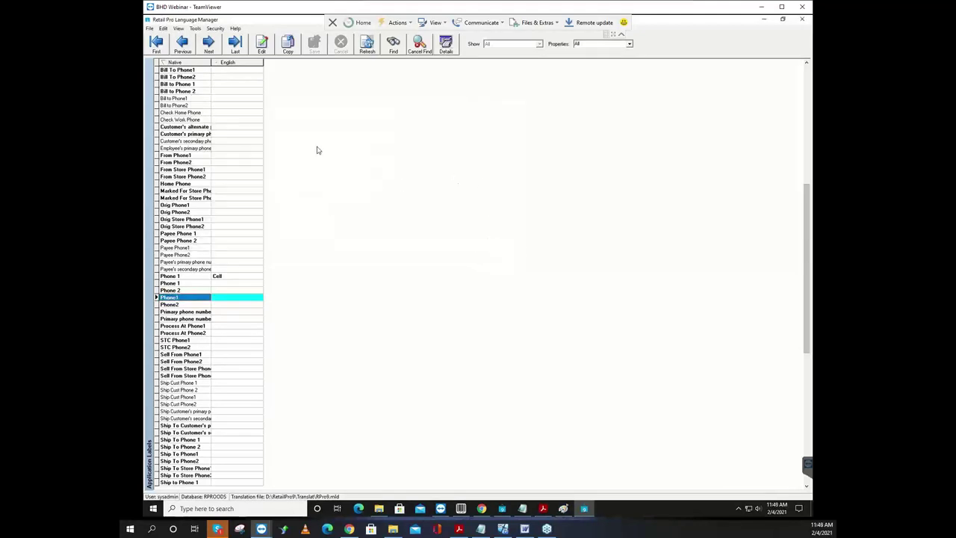
Step: Set the English translation of the Phone1 label to "Cell" and save it
key(Up)
click(230, 300)
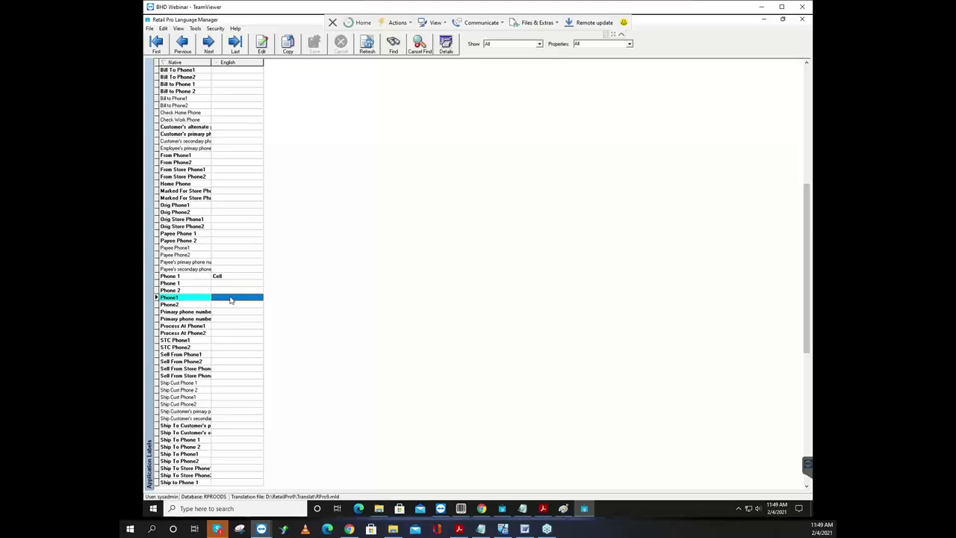
text(Cell)
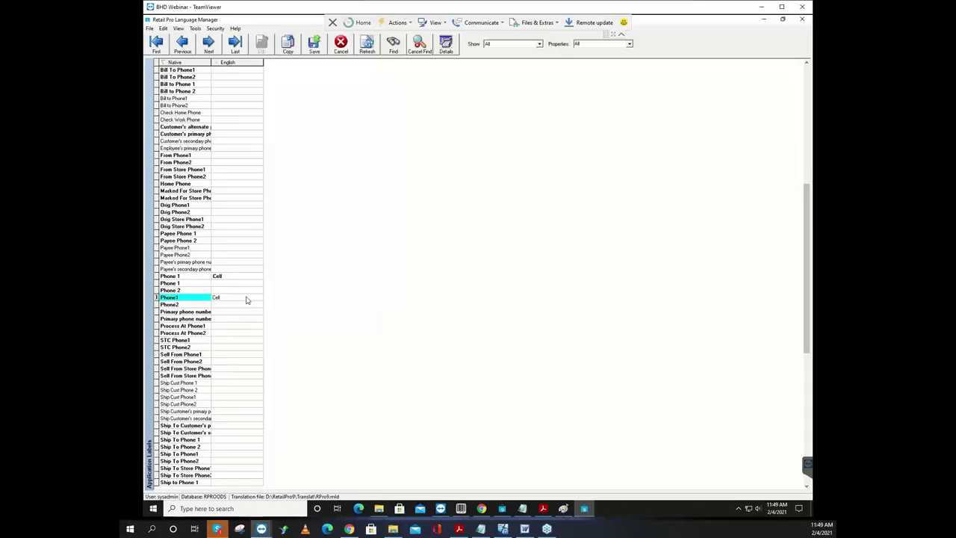
click(314, 46)
key(Down)
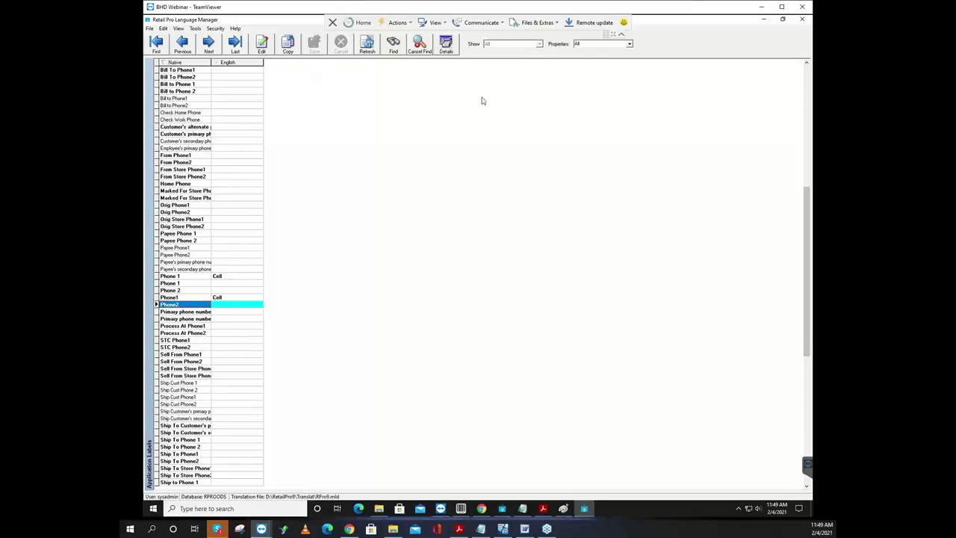
Step: Close the Language Manager, switch to Retail Pro and set its display language to English
click(802, 20)
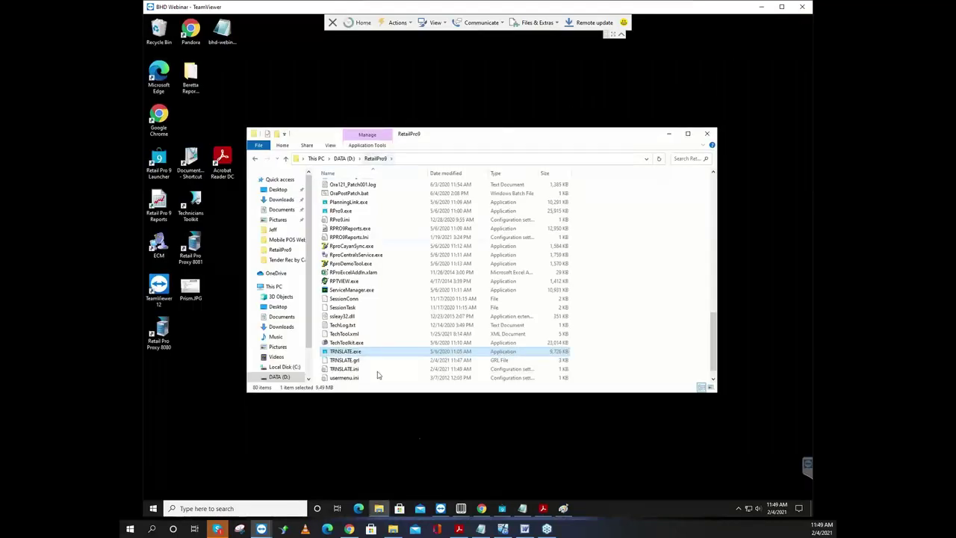
click(503, 511)
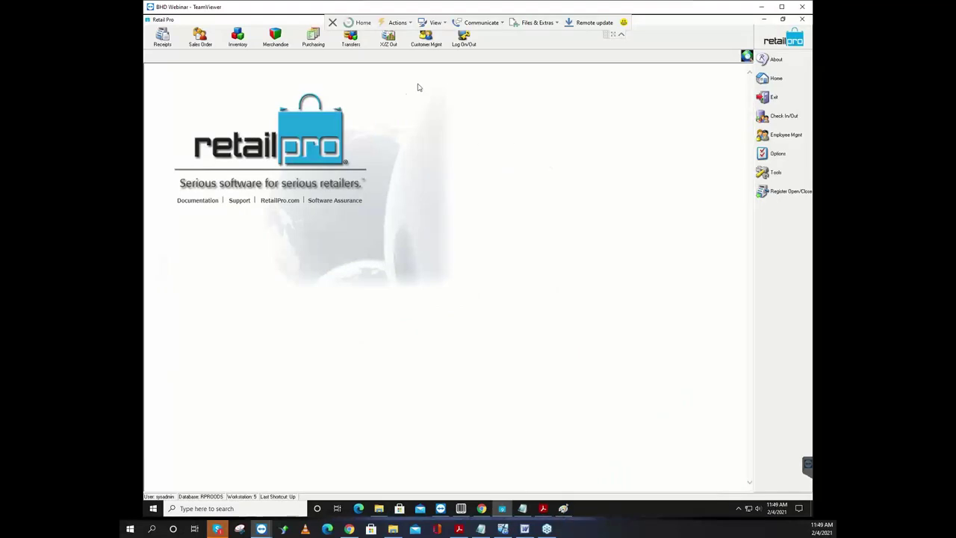
click(781, 157)
click(737, 224)
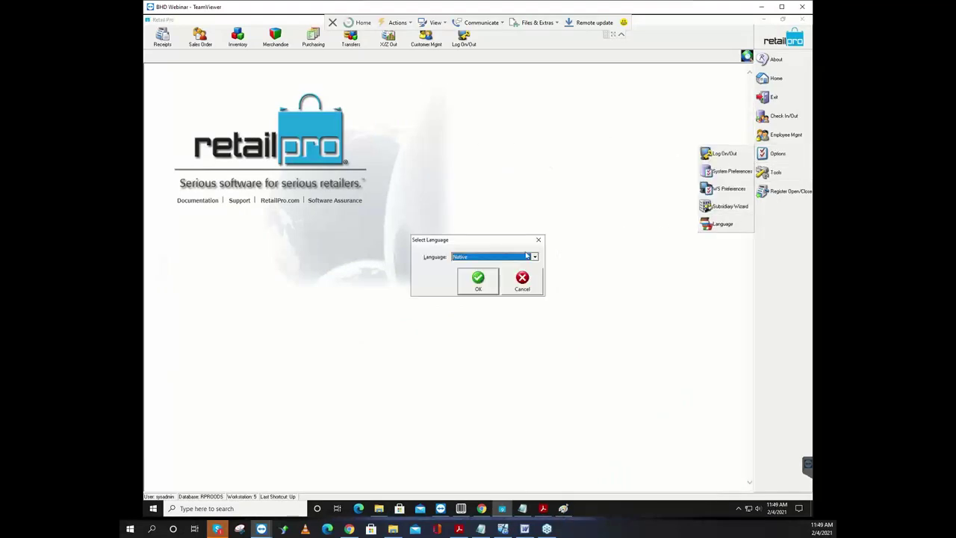
click(492, 260)
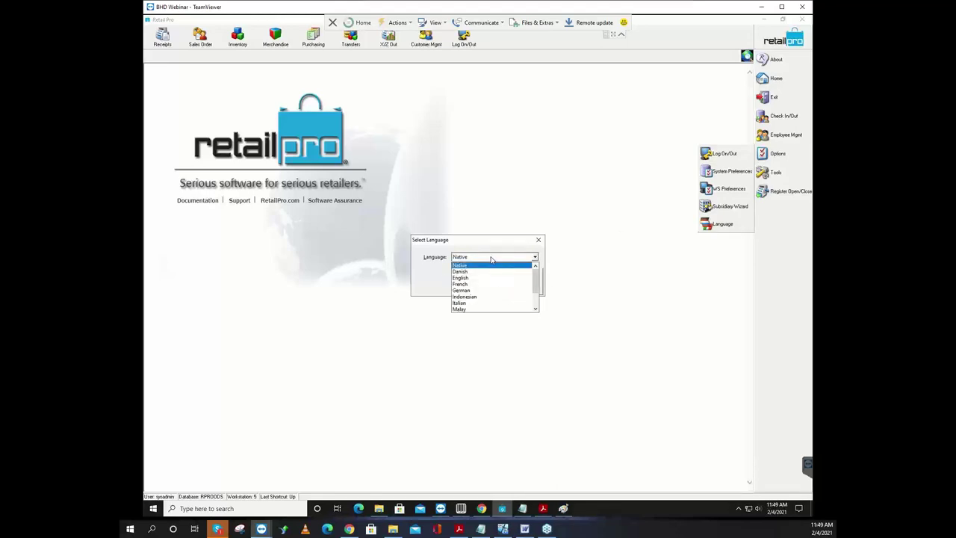
click(472, 279)
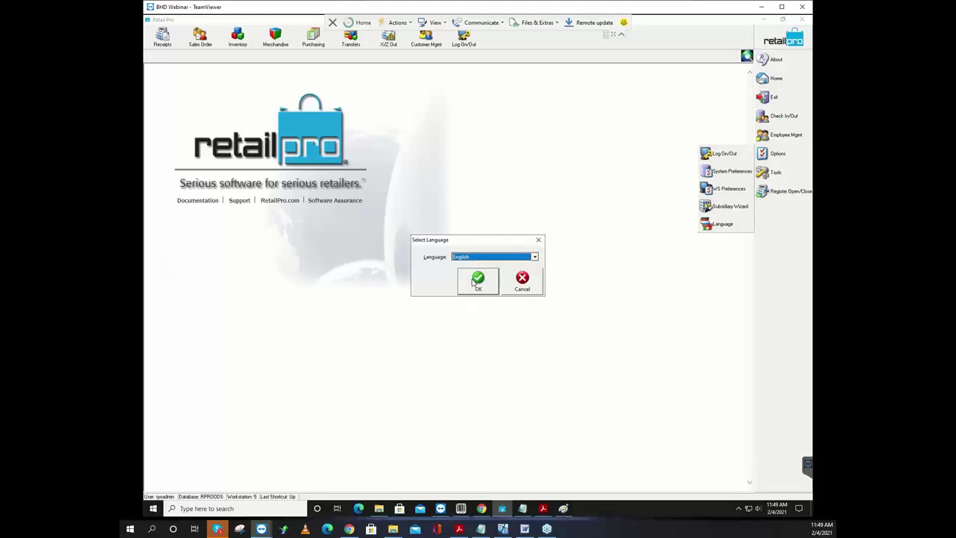
click(478, 278)
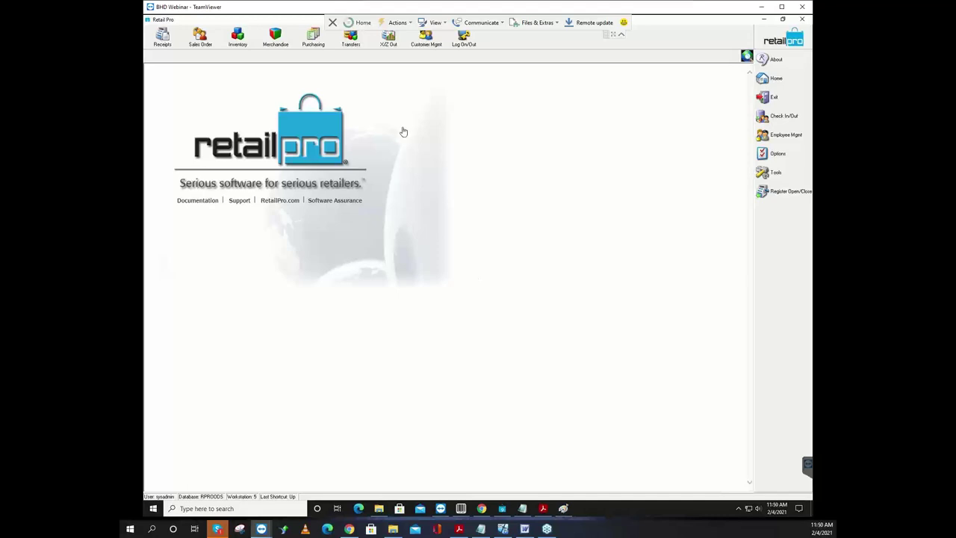
Step: Open the inventory list in its Quantities view and narrow the Qty column to fit its shorter label
click(236, 39)
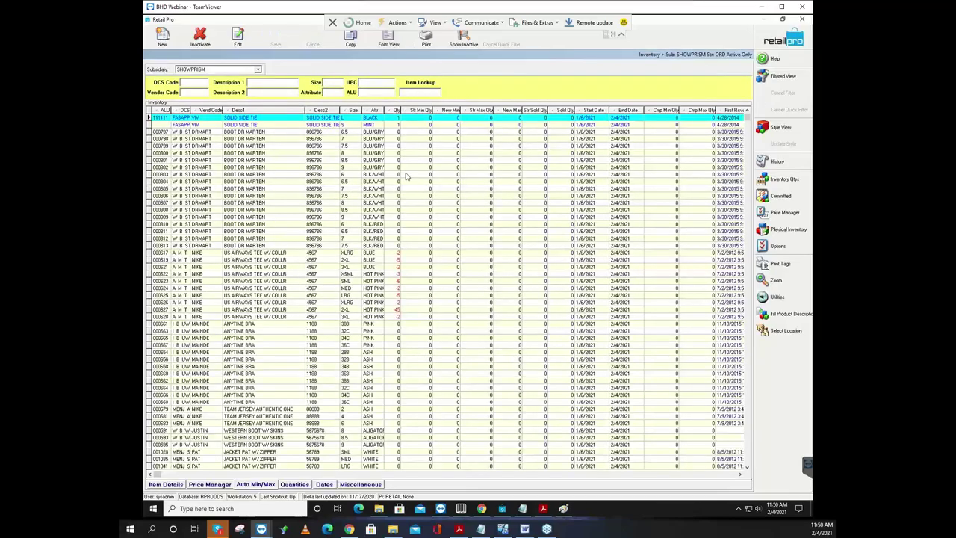
click(399, 118)
click(295, 485)
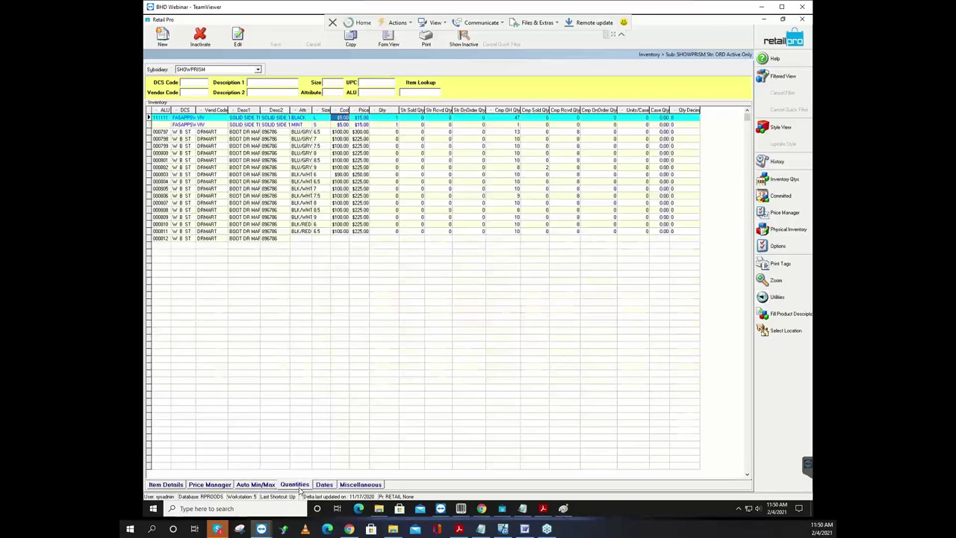
click(413, 119)
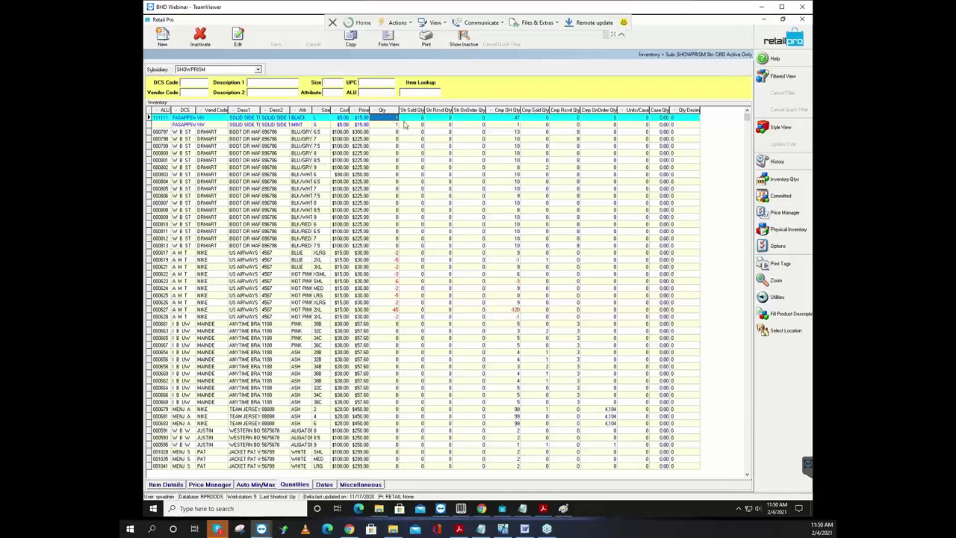
drag(396, 110, 385, 110)
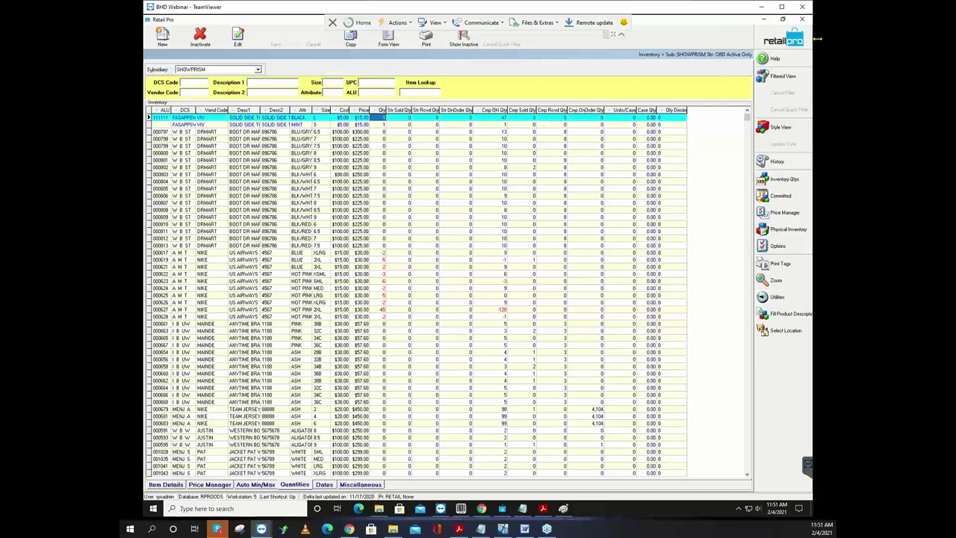
Step: Minimize Retail Pro, switch to Chrome and dismiss Pandora's "Are You Still Listening?" prompt
click(761, 19)
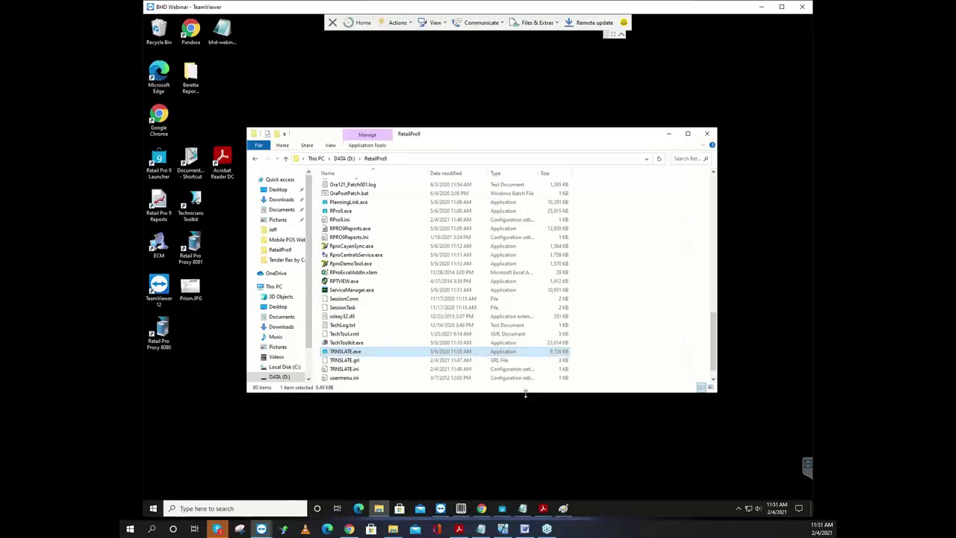
click(483, 508)
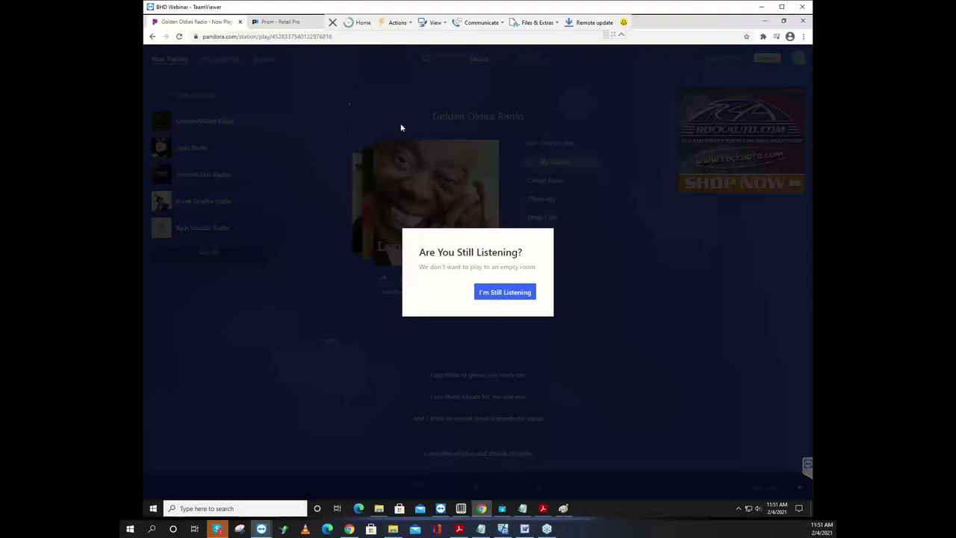
click(312, 24)
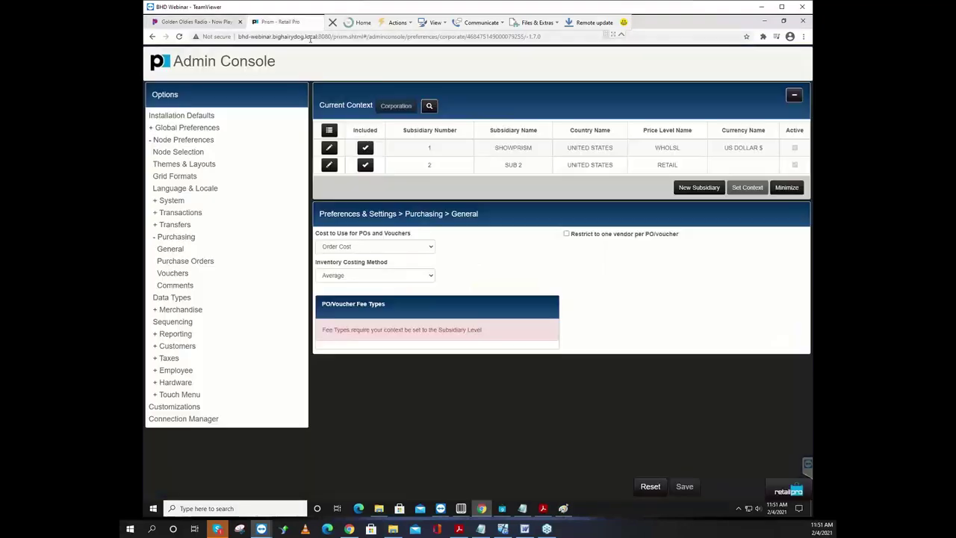
click(232, 25)
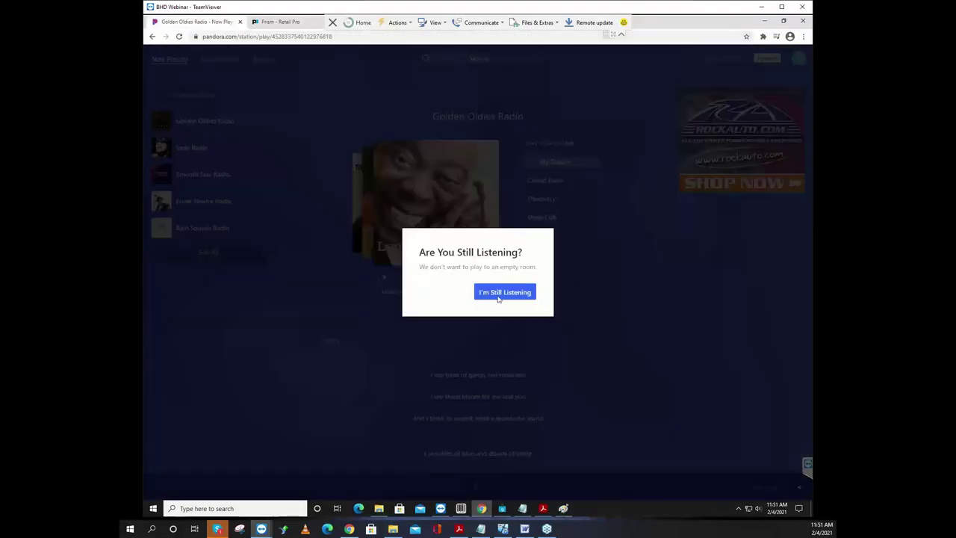
click(501, 292)
Step: Return to the Prism page and go from the Admin Console to Point of Sale
click(280, 22)
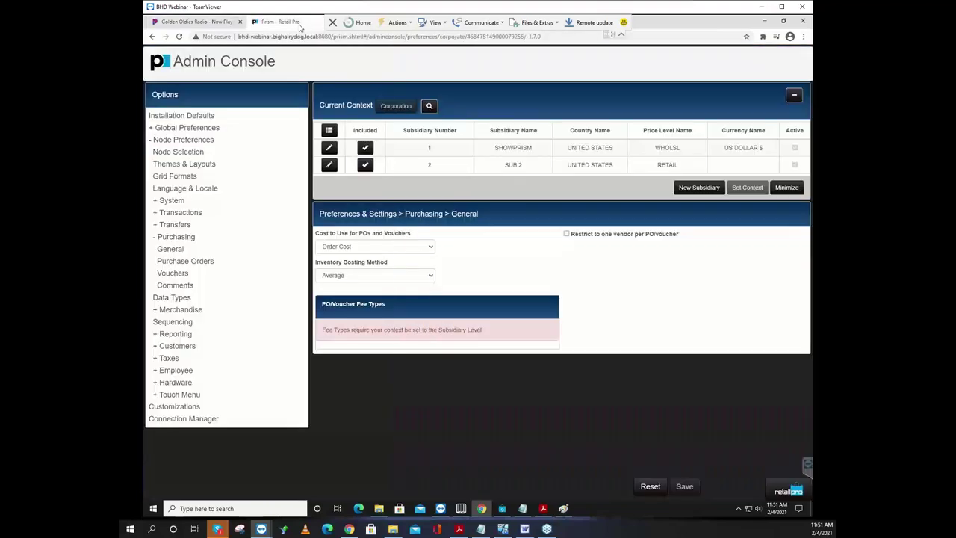
click(784, 490)
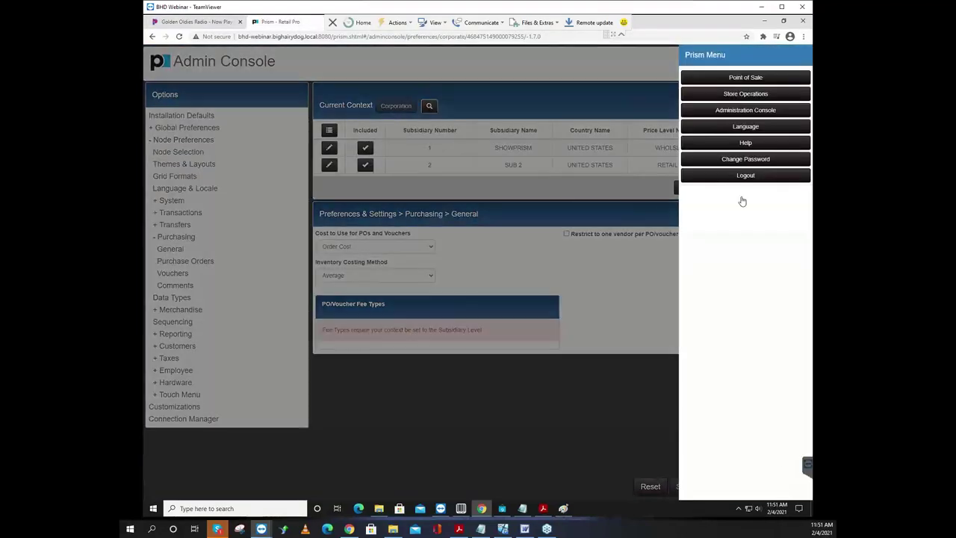
click(724, 77)
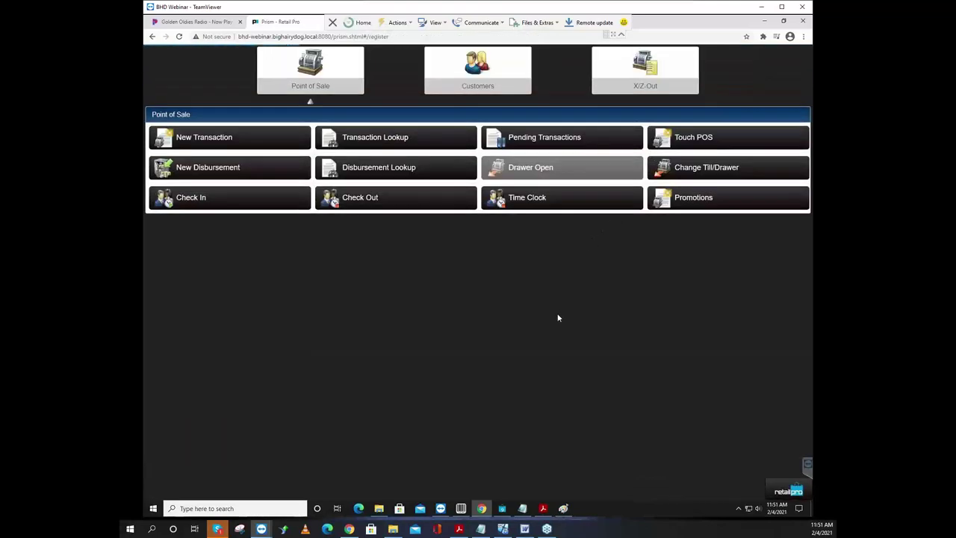